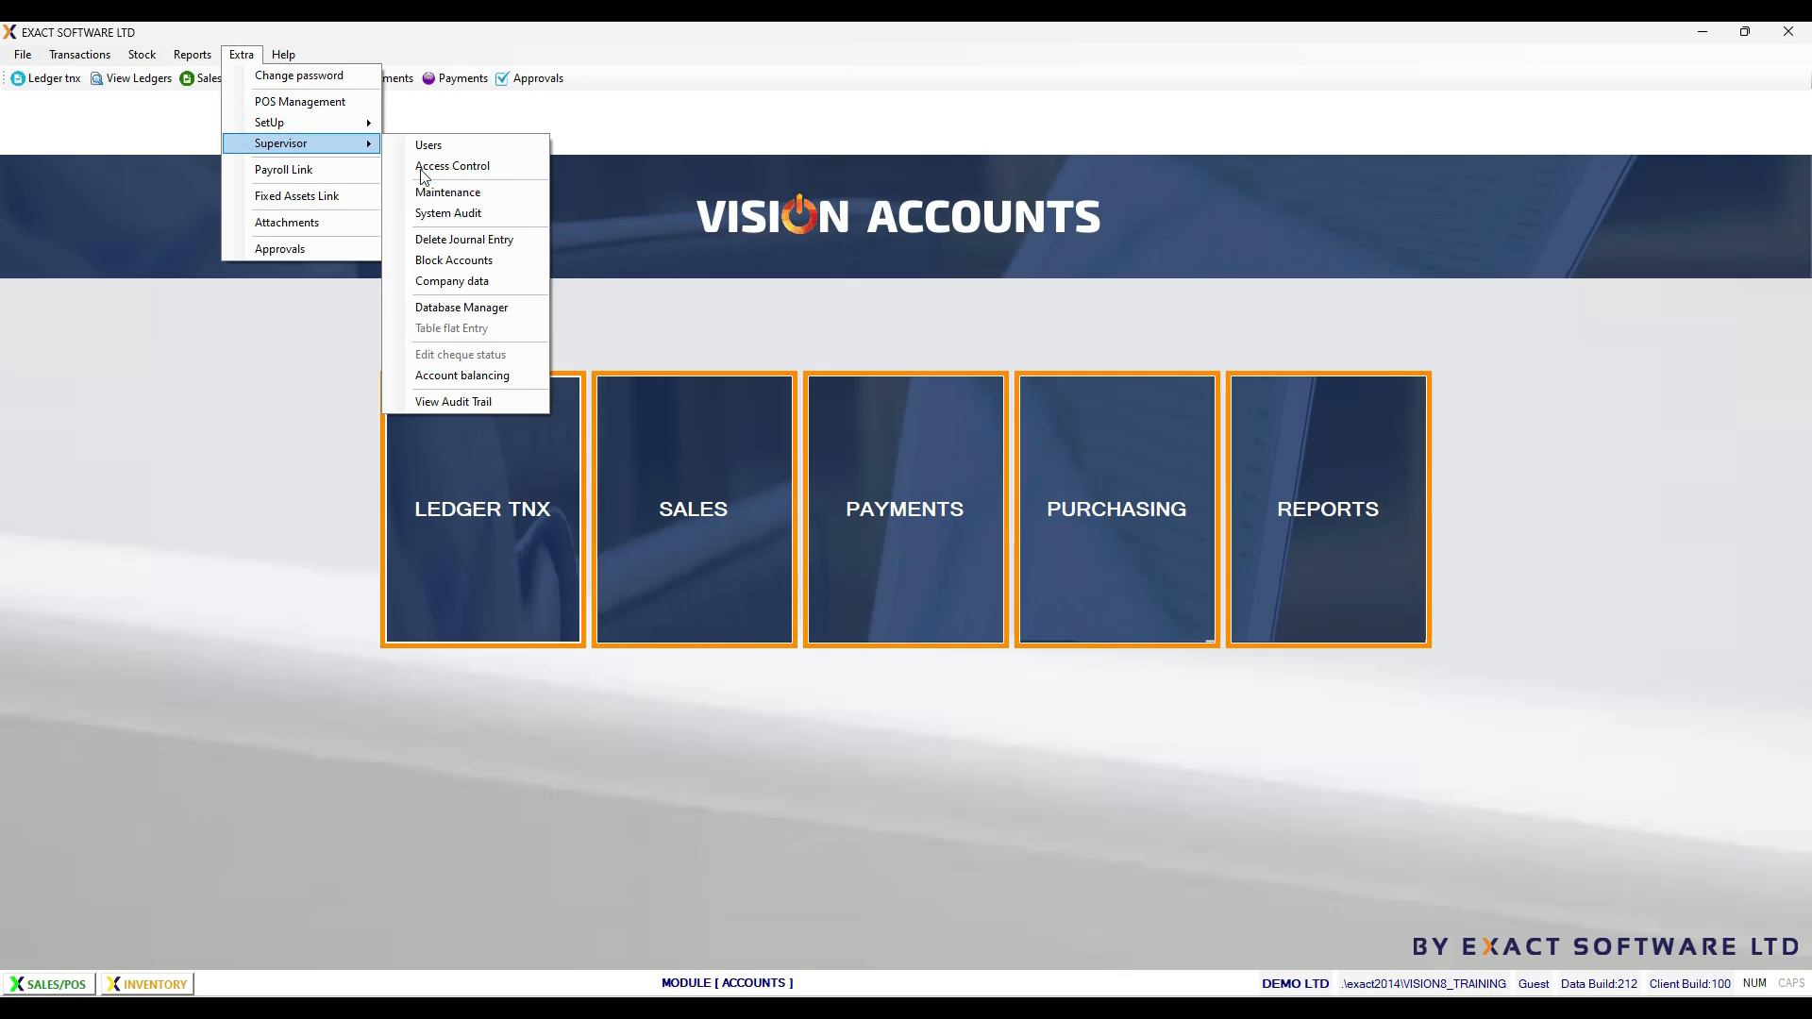
Step: Open the Accounts setup and examine the settings of the cash accounts and the accounts in the Inventory group
click(347, 122)
click(456, 200)
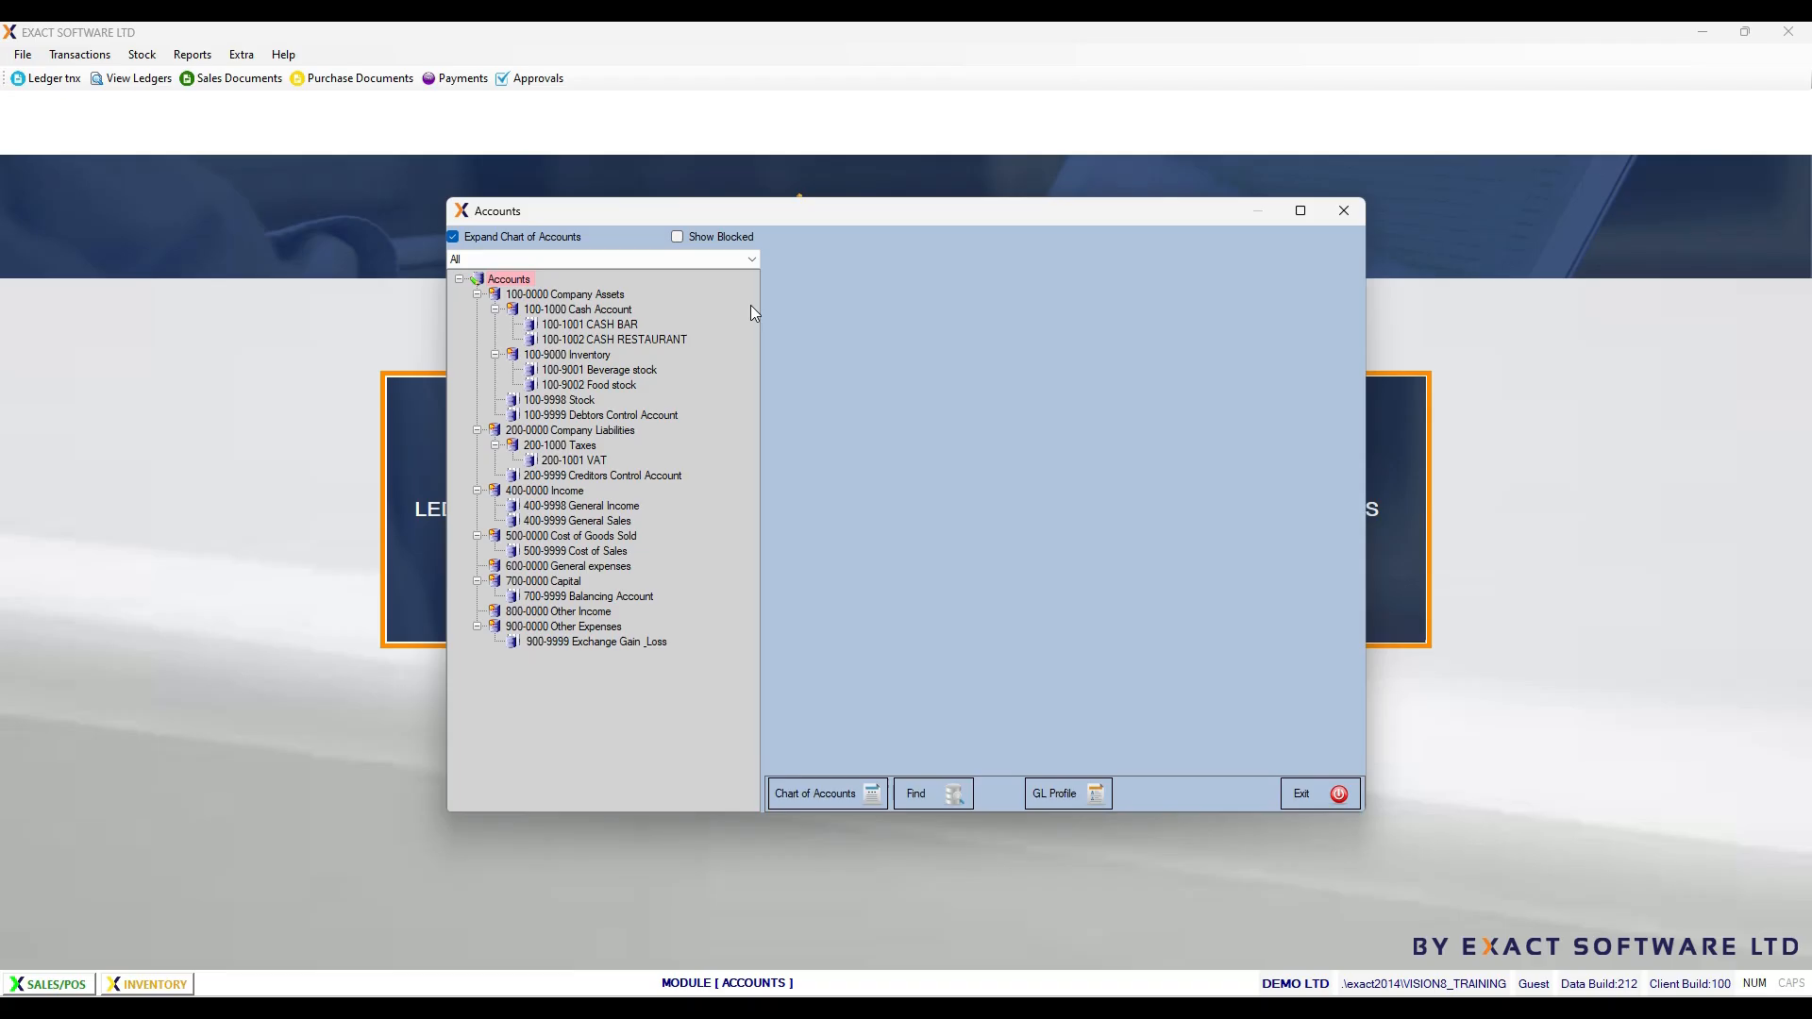
click(623, 326)
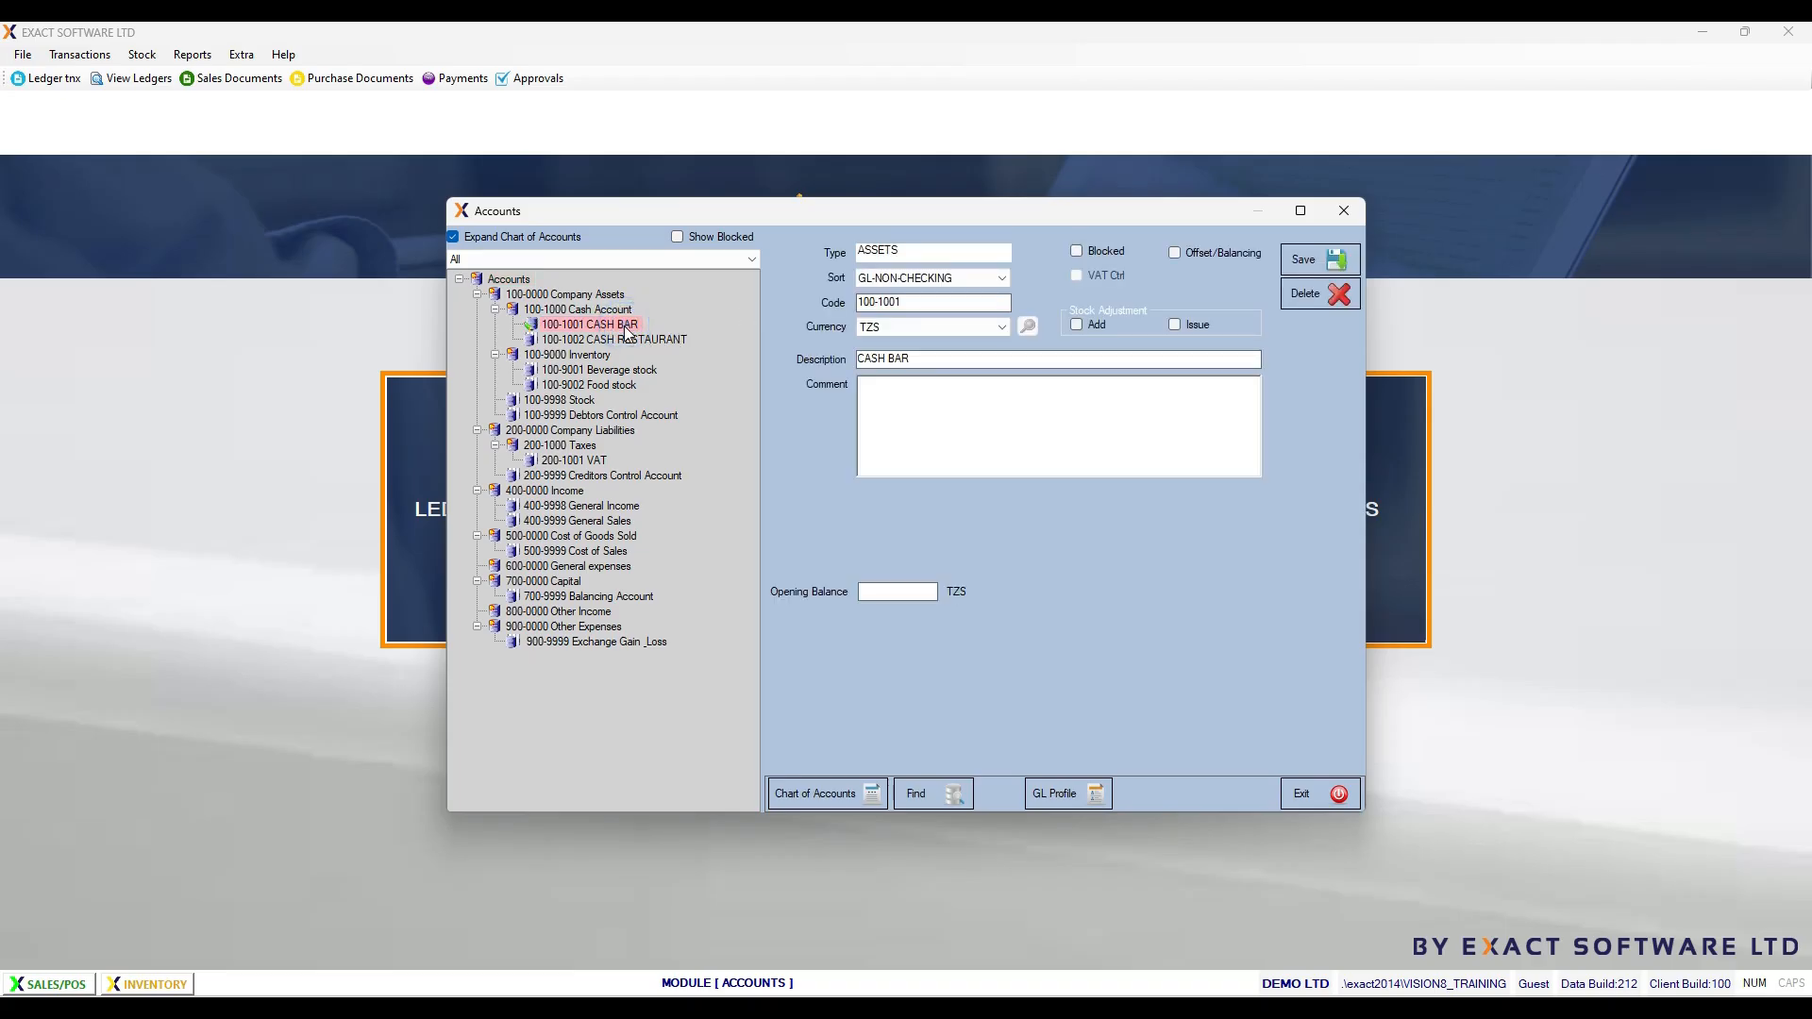
click(629, 339)
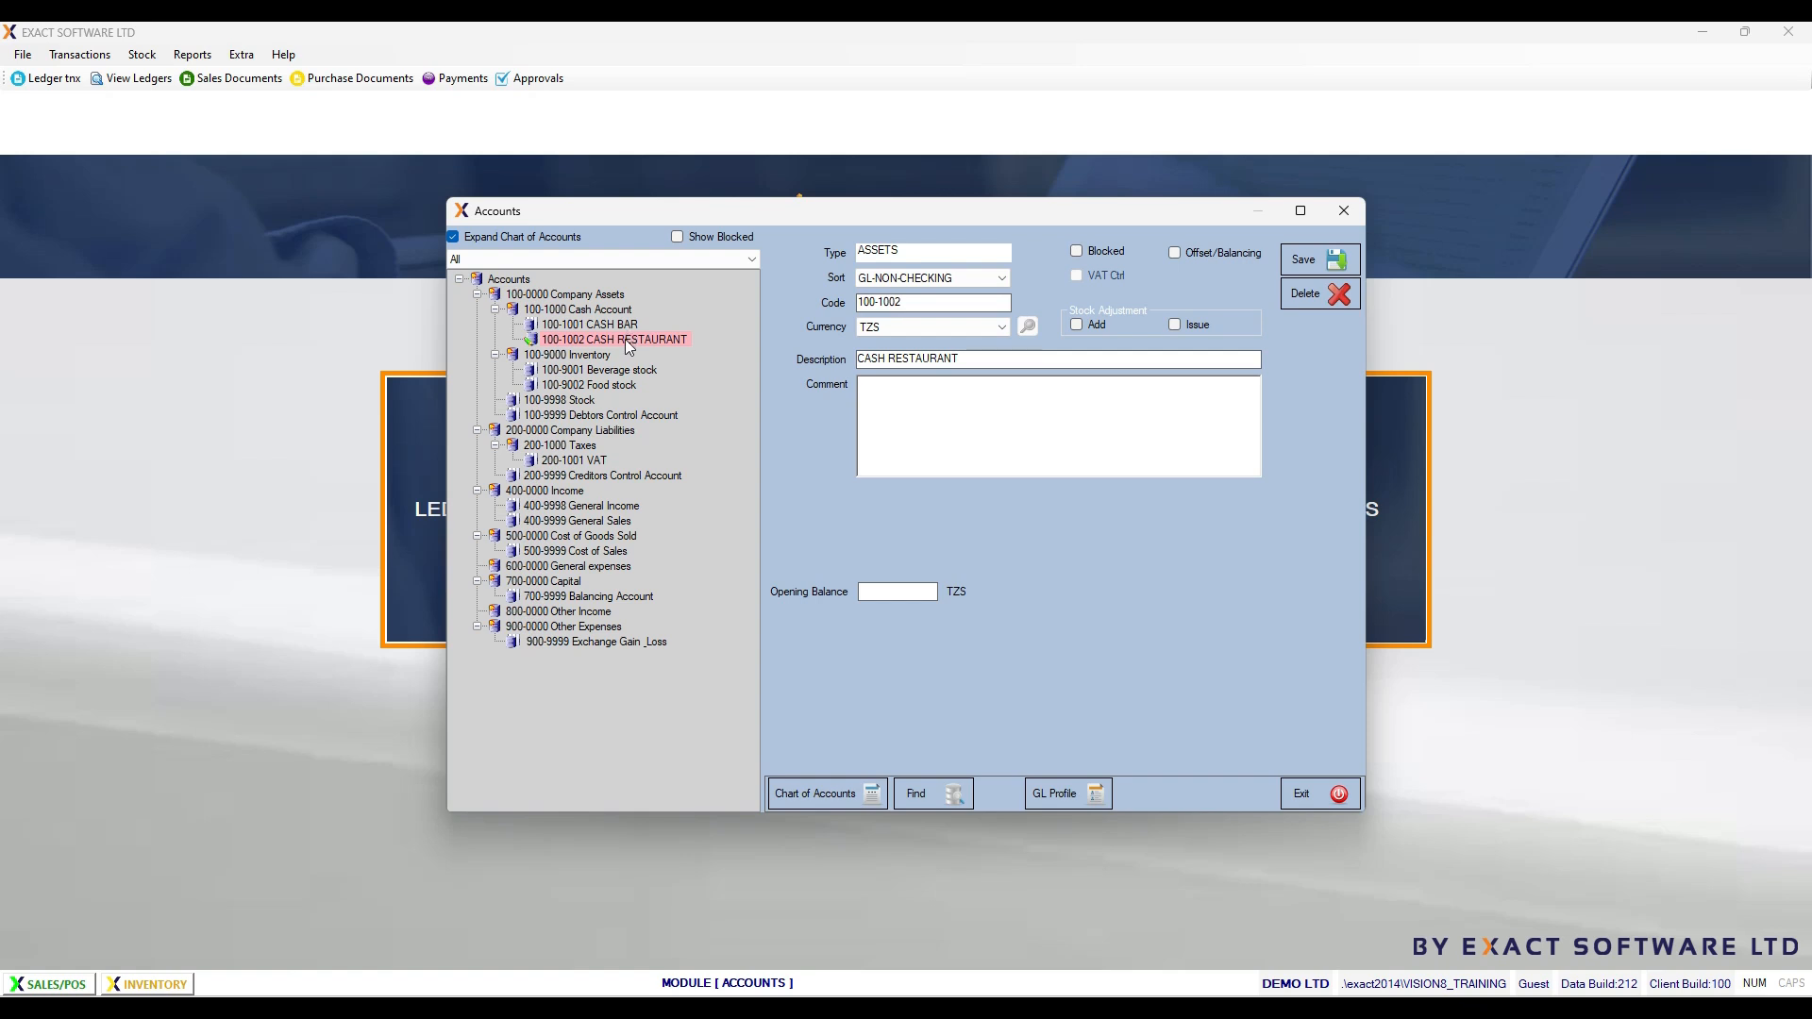
click(604, 371)
click(570, 356)
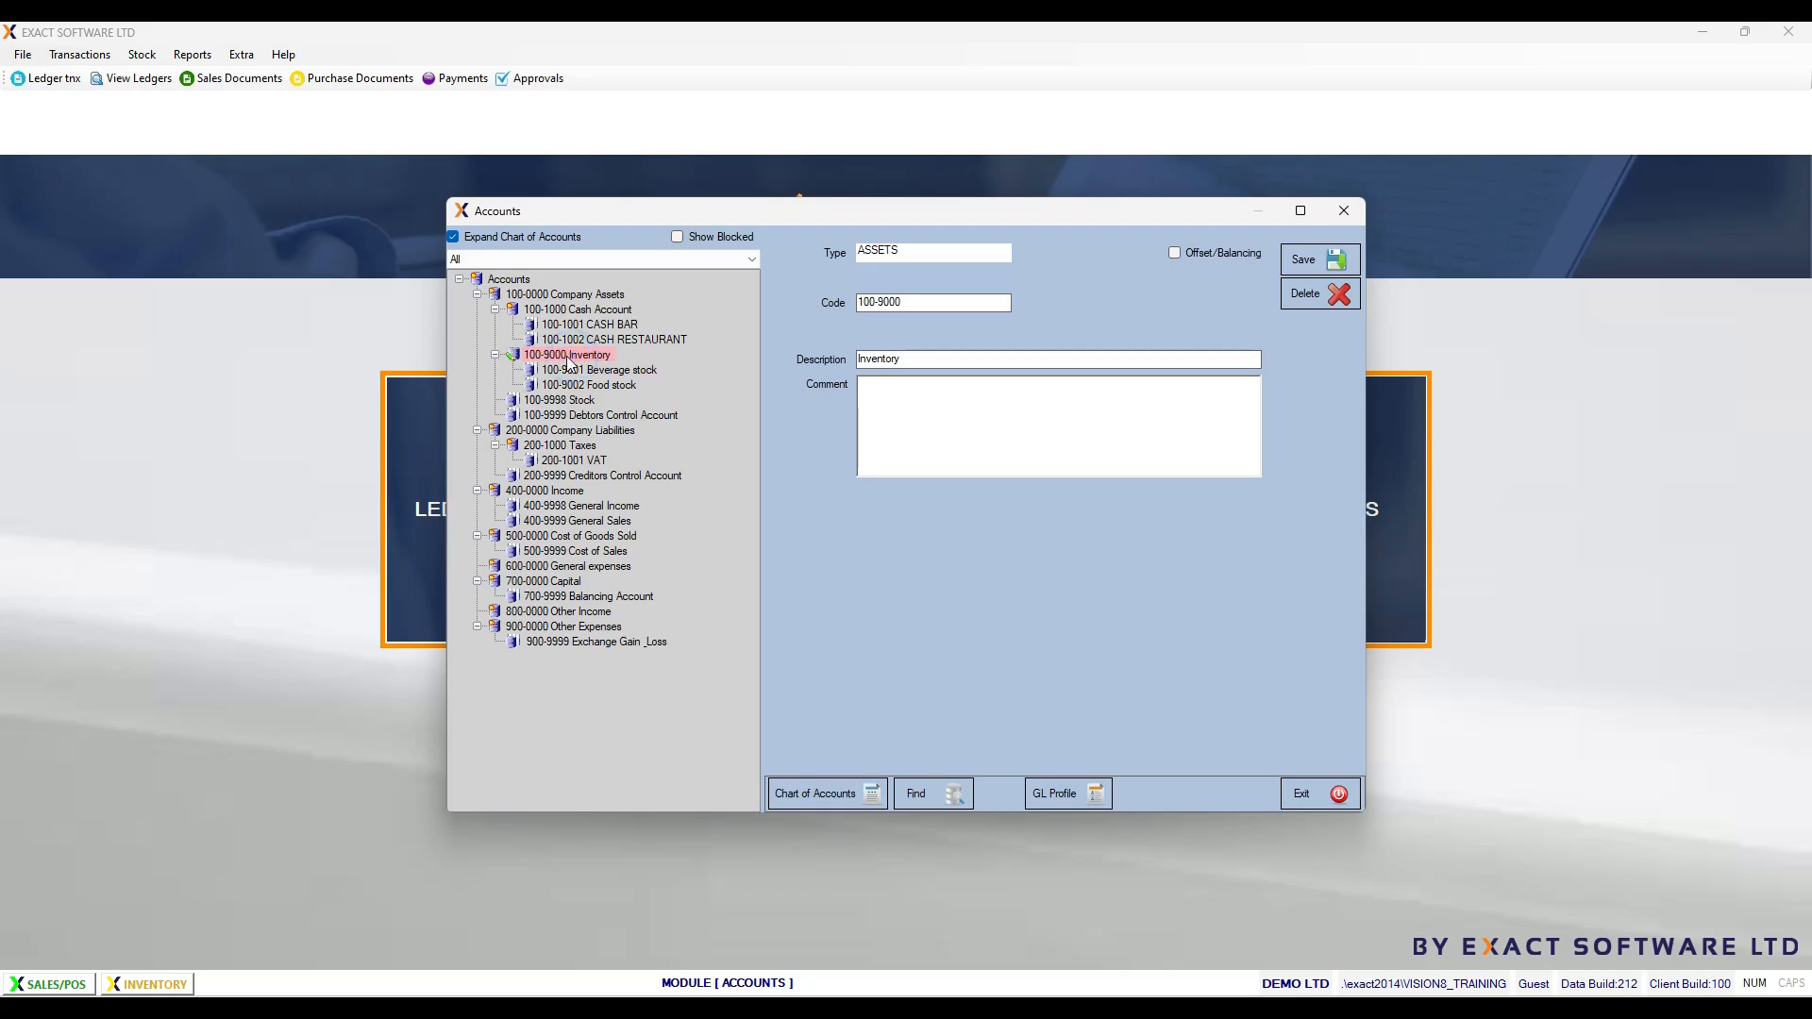
click(620, 372)
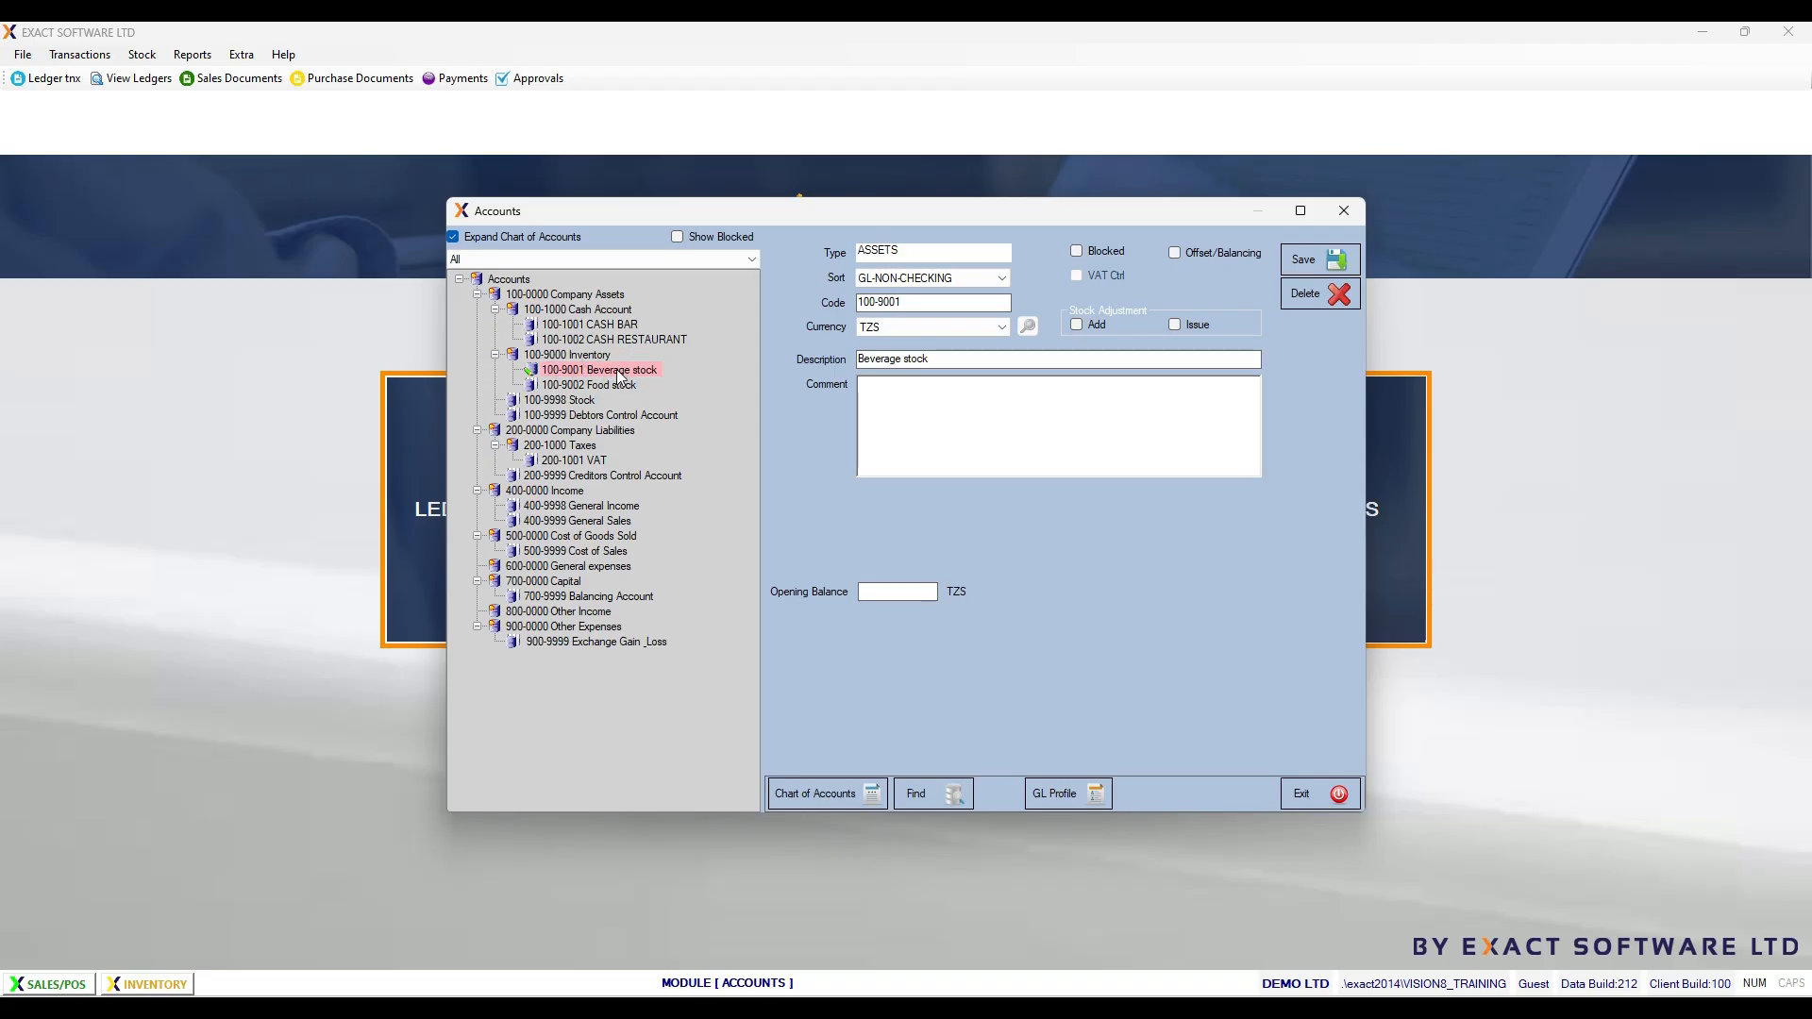
click(594, 387)
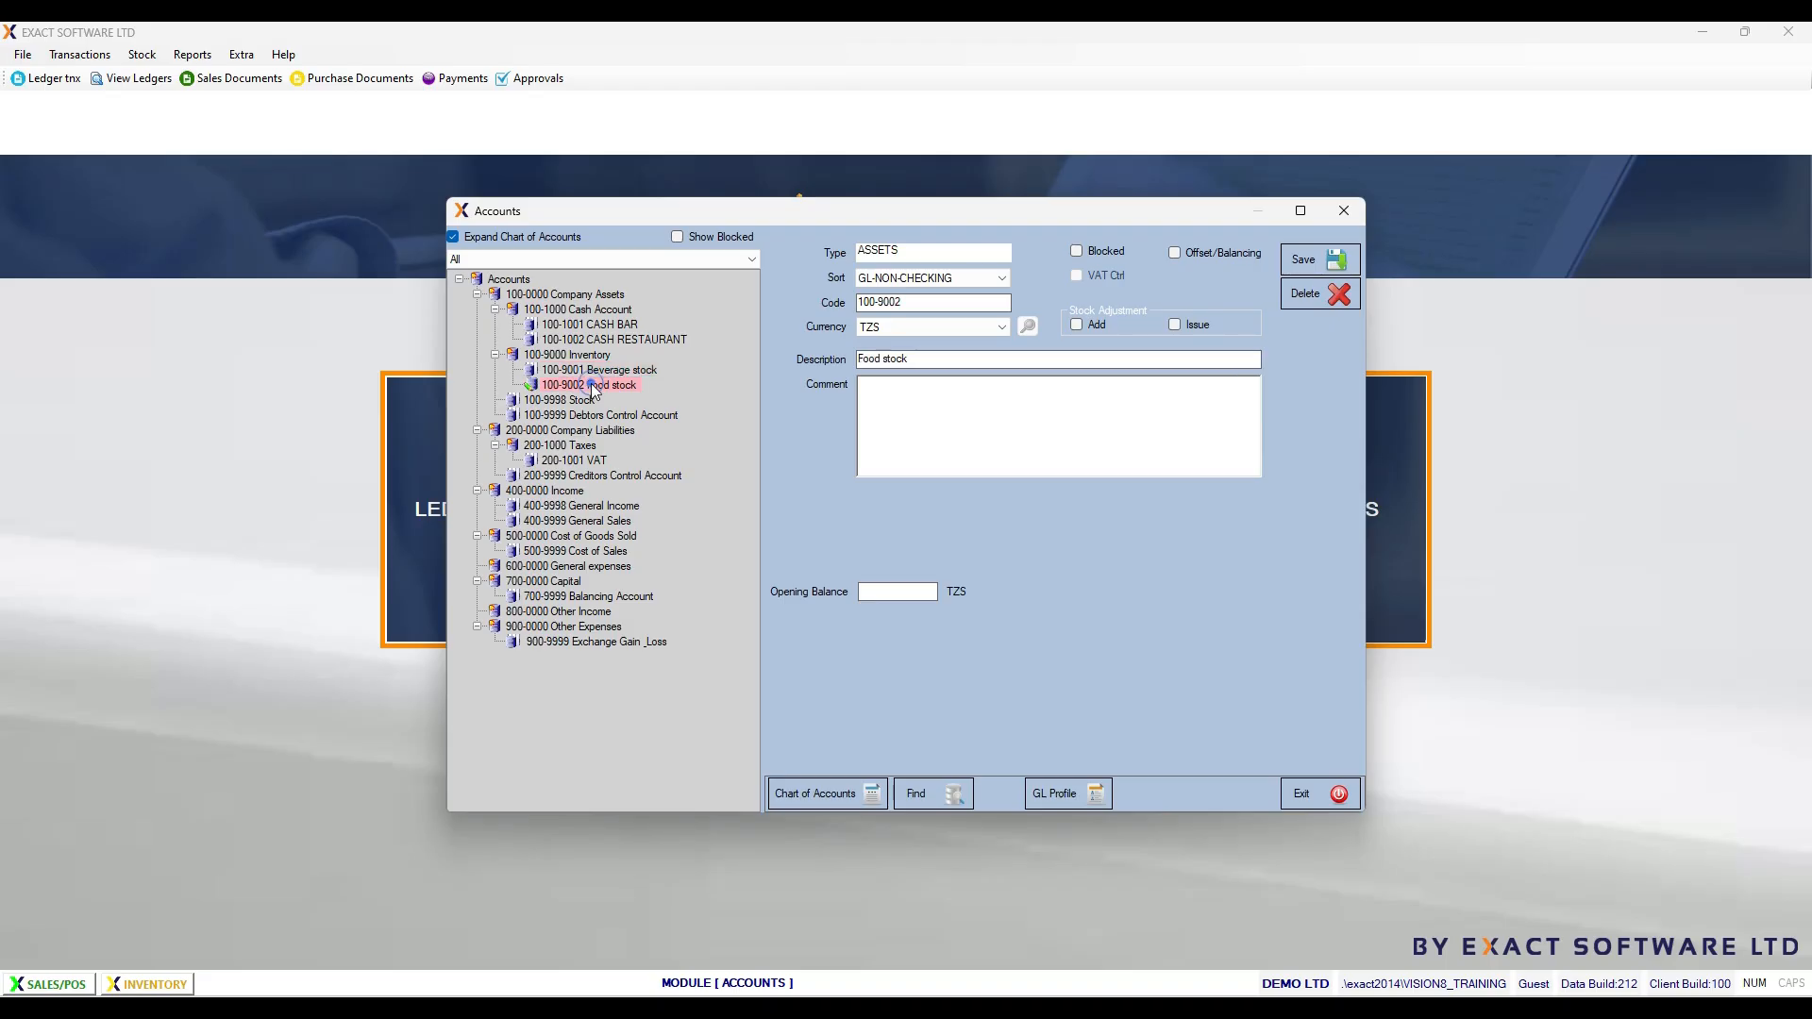
Step: Set the Sort of account 100-9001 Beverage stock to STOCK and save it
click(619, 370)
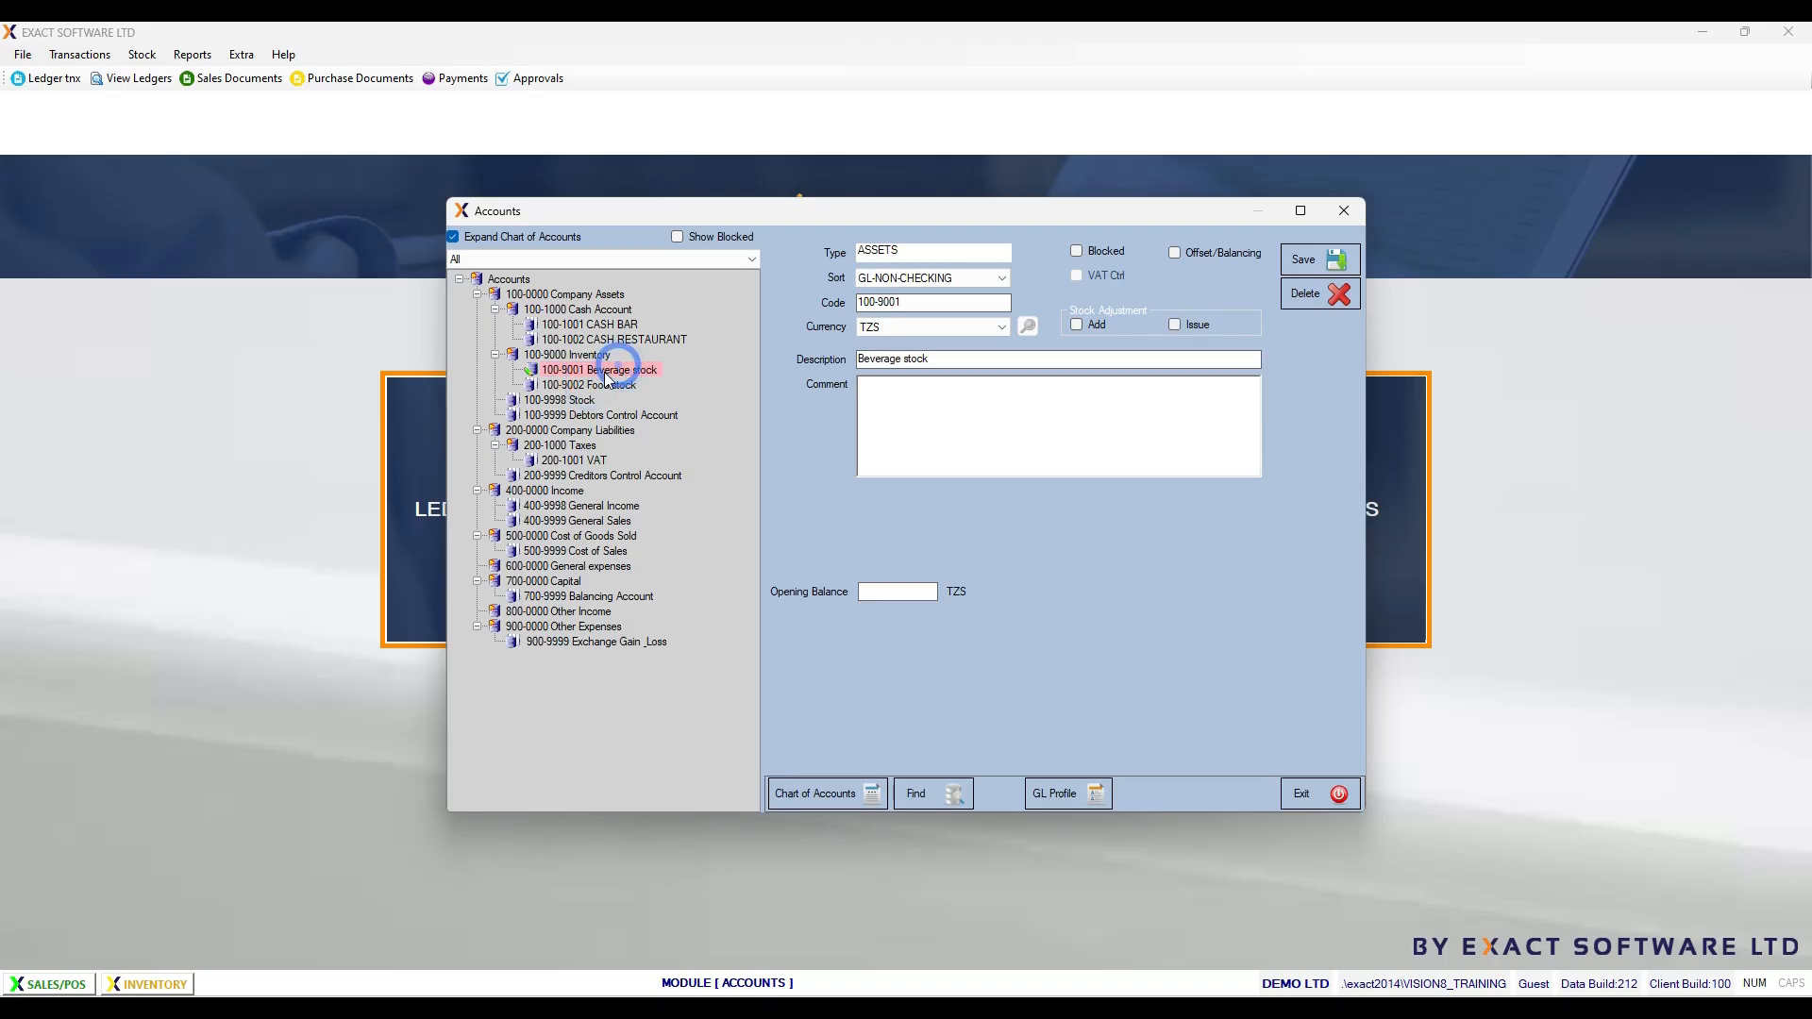
click(1004, 275)
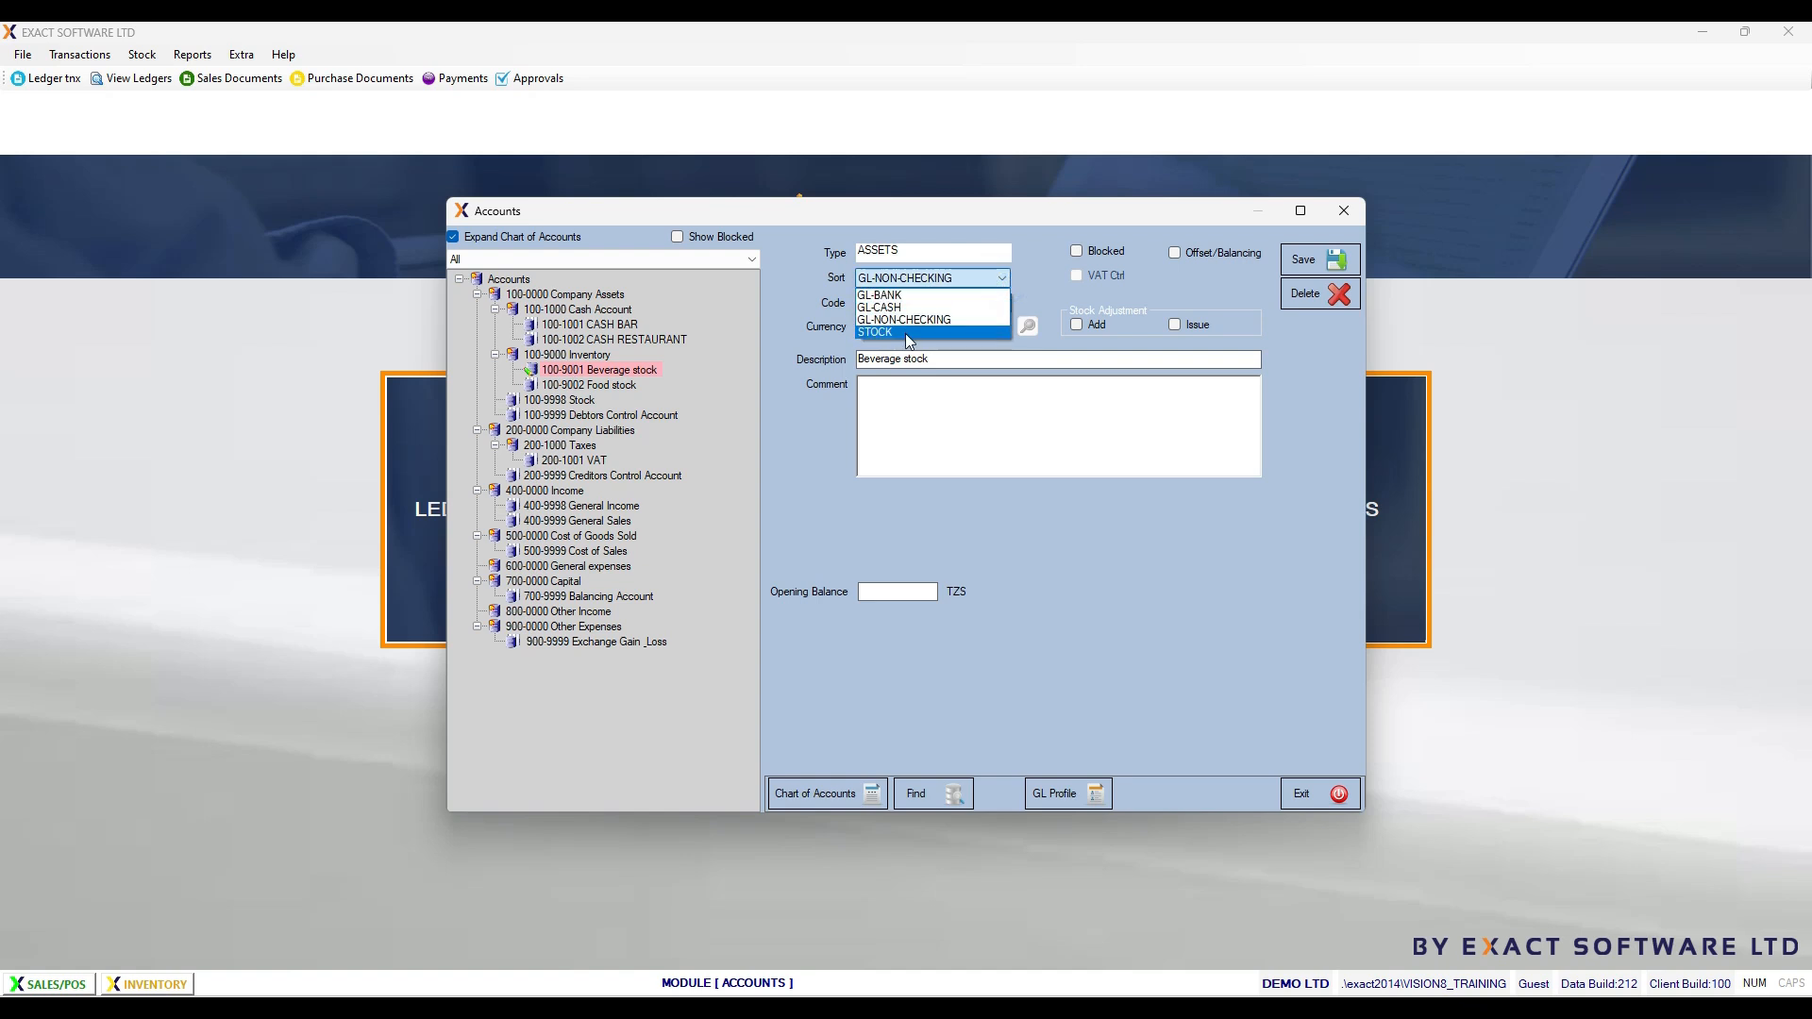
click(904, 332)
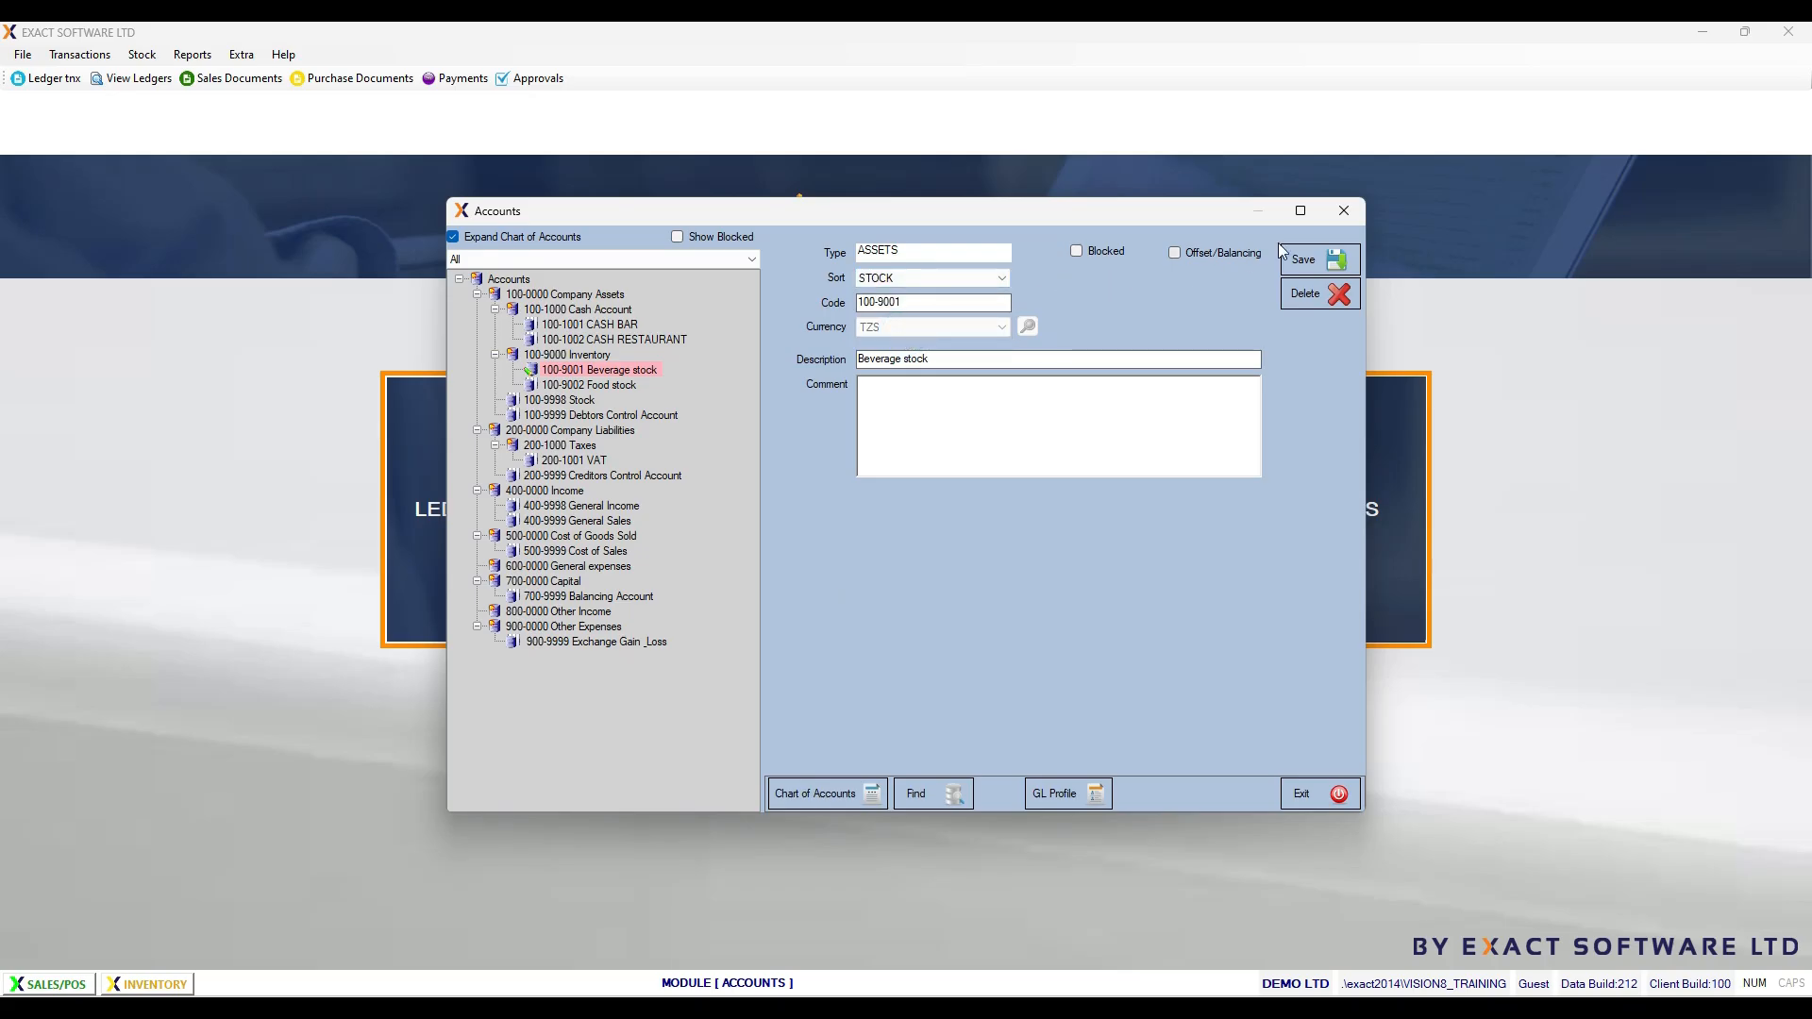
click(1310, 262)
Step: Set the Sort of account 100-9002 Food stock to STOCK and save it
click(615, 386)
click(1002, 277)
click(893, 332)
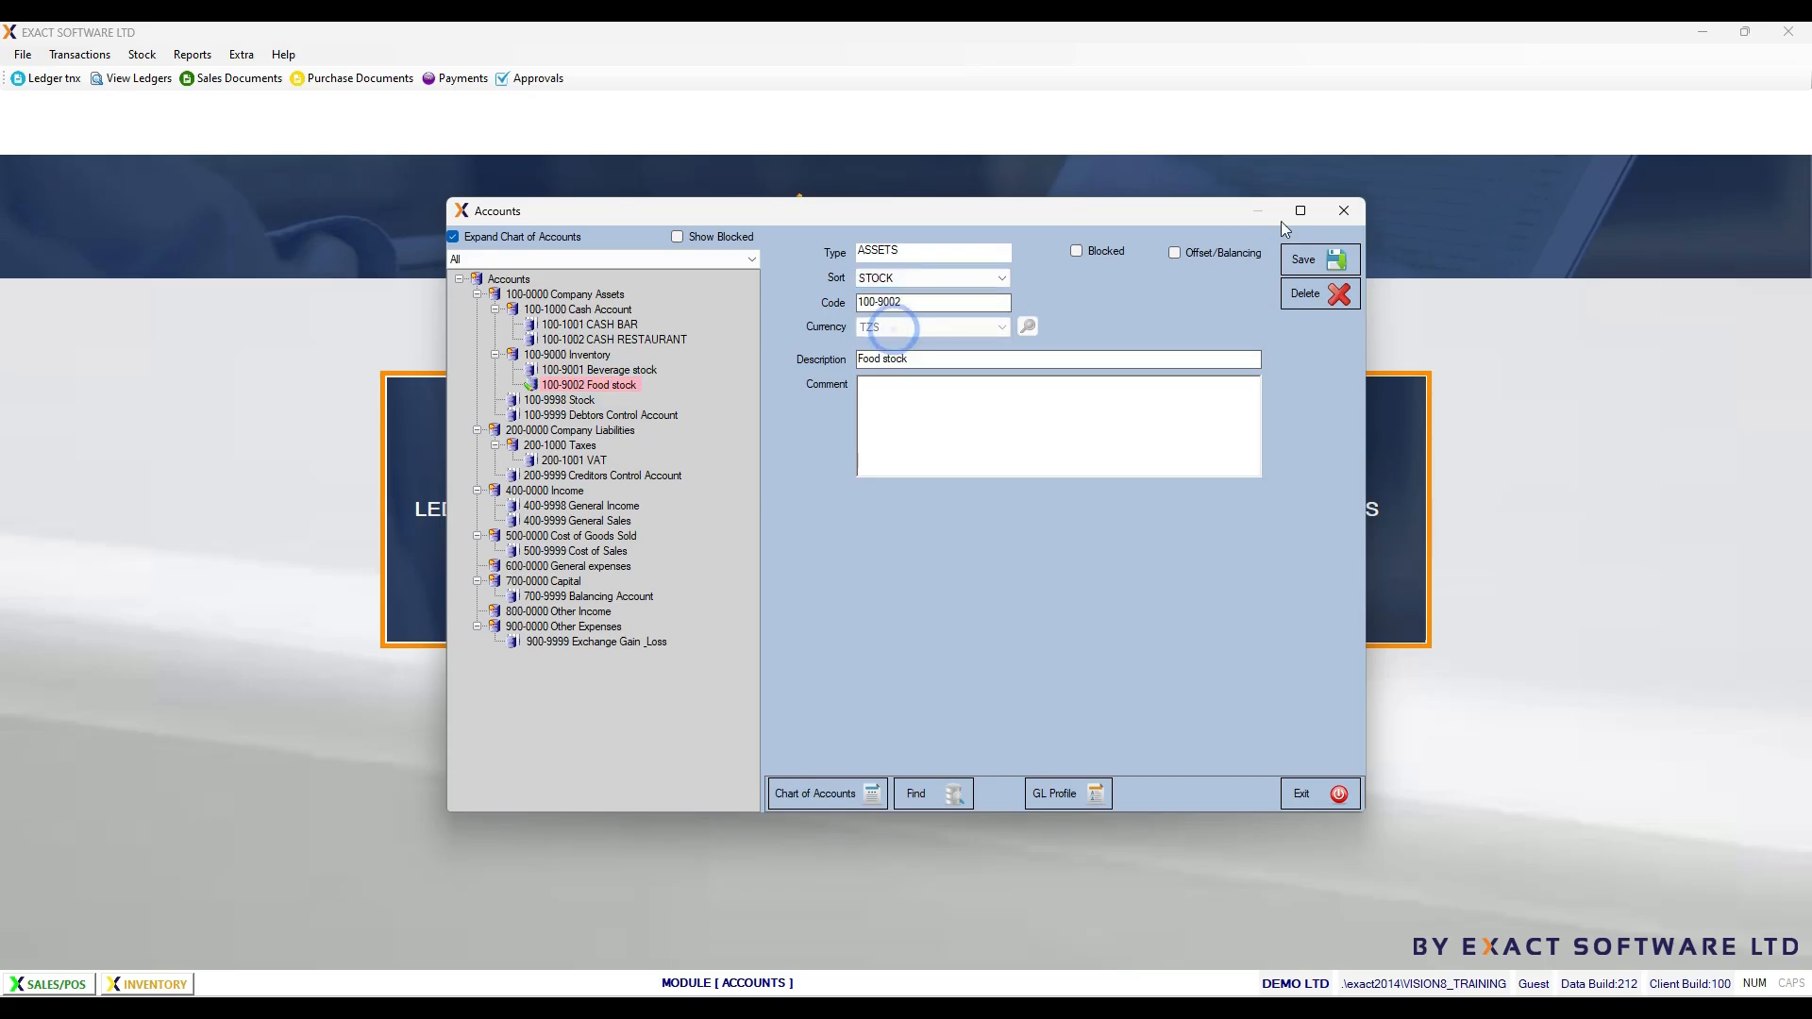
click(1307, 261)
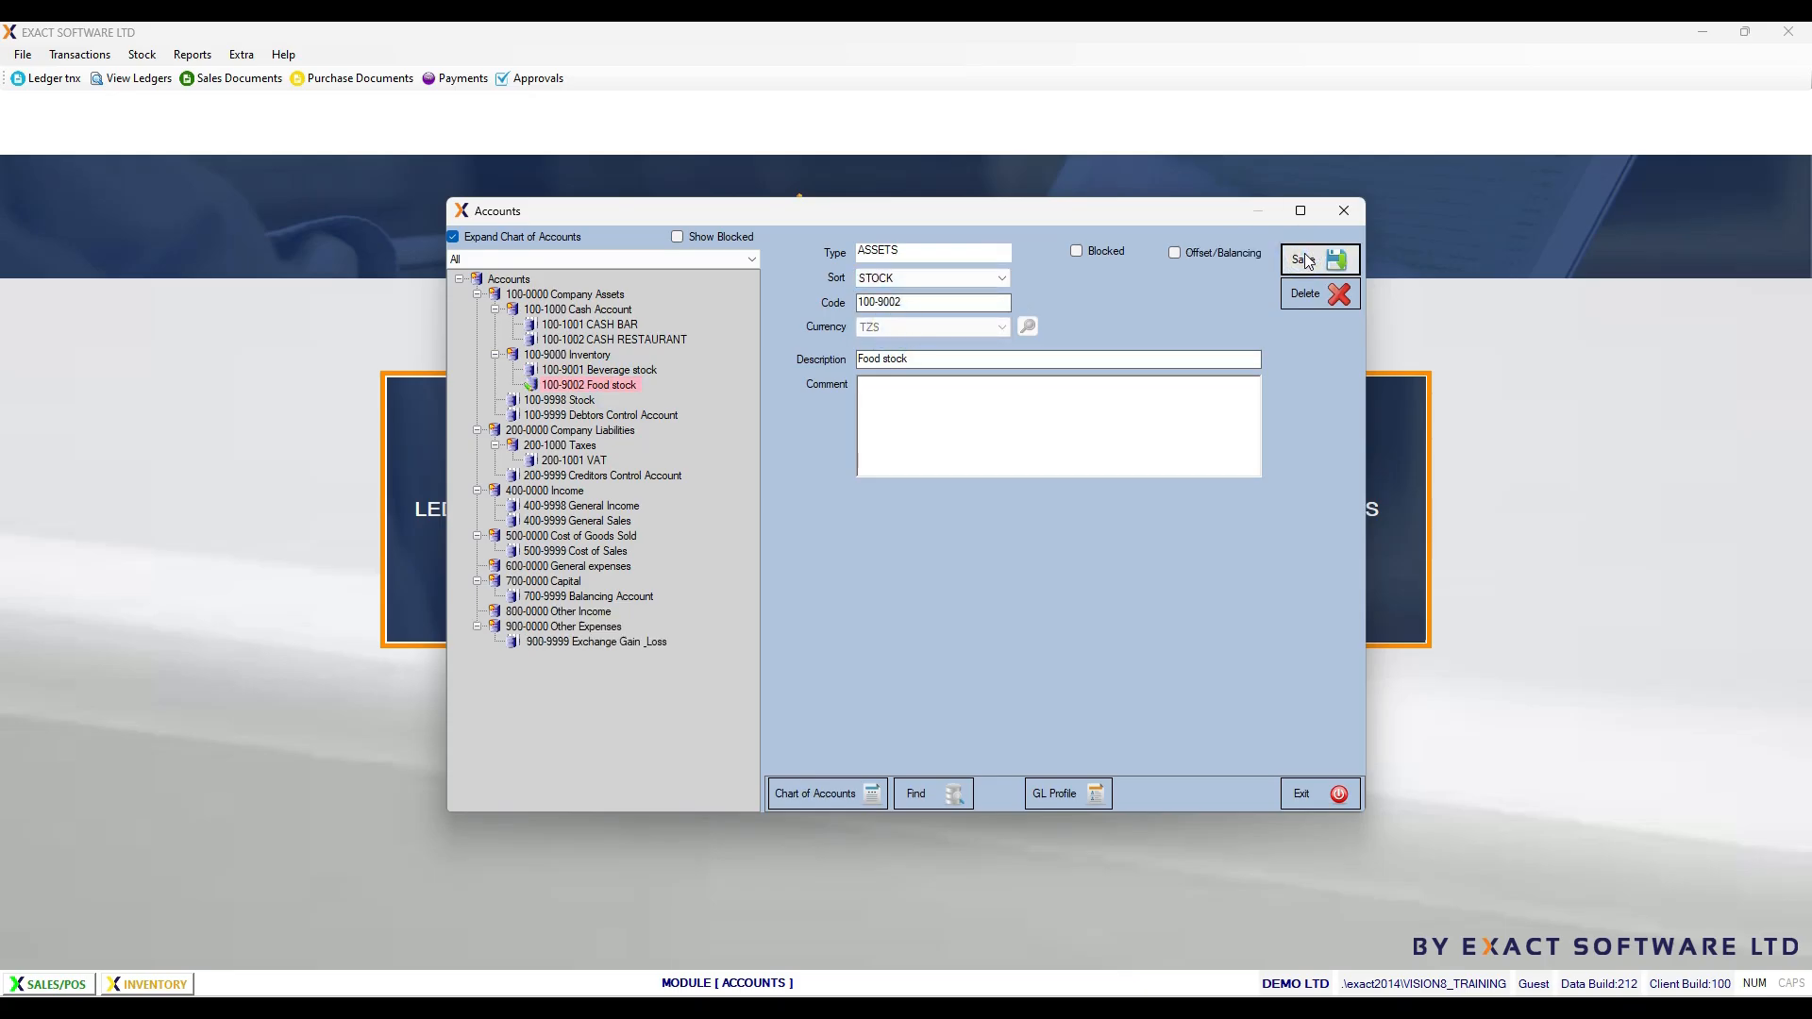
Step: Set the Sort of account 100-1001 CASH BAR to GL-CASH and save it
click(602, 327)
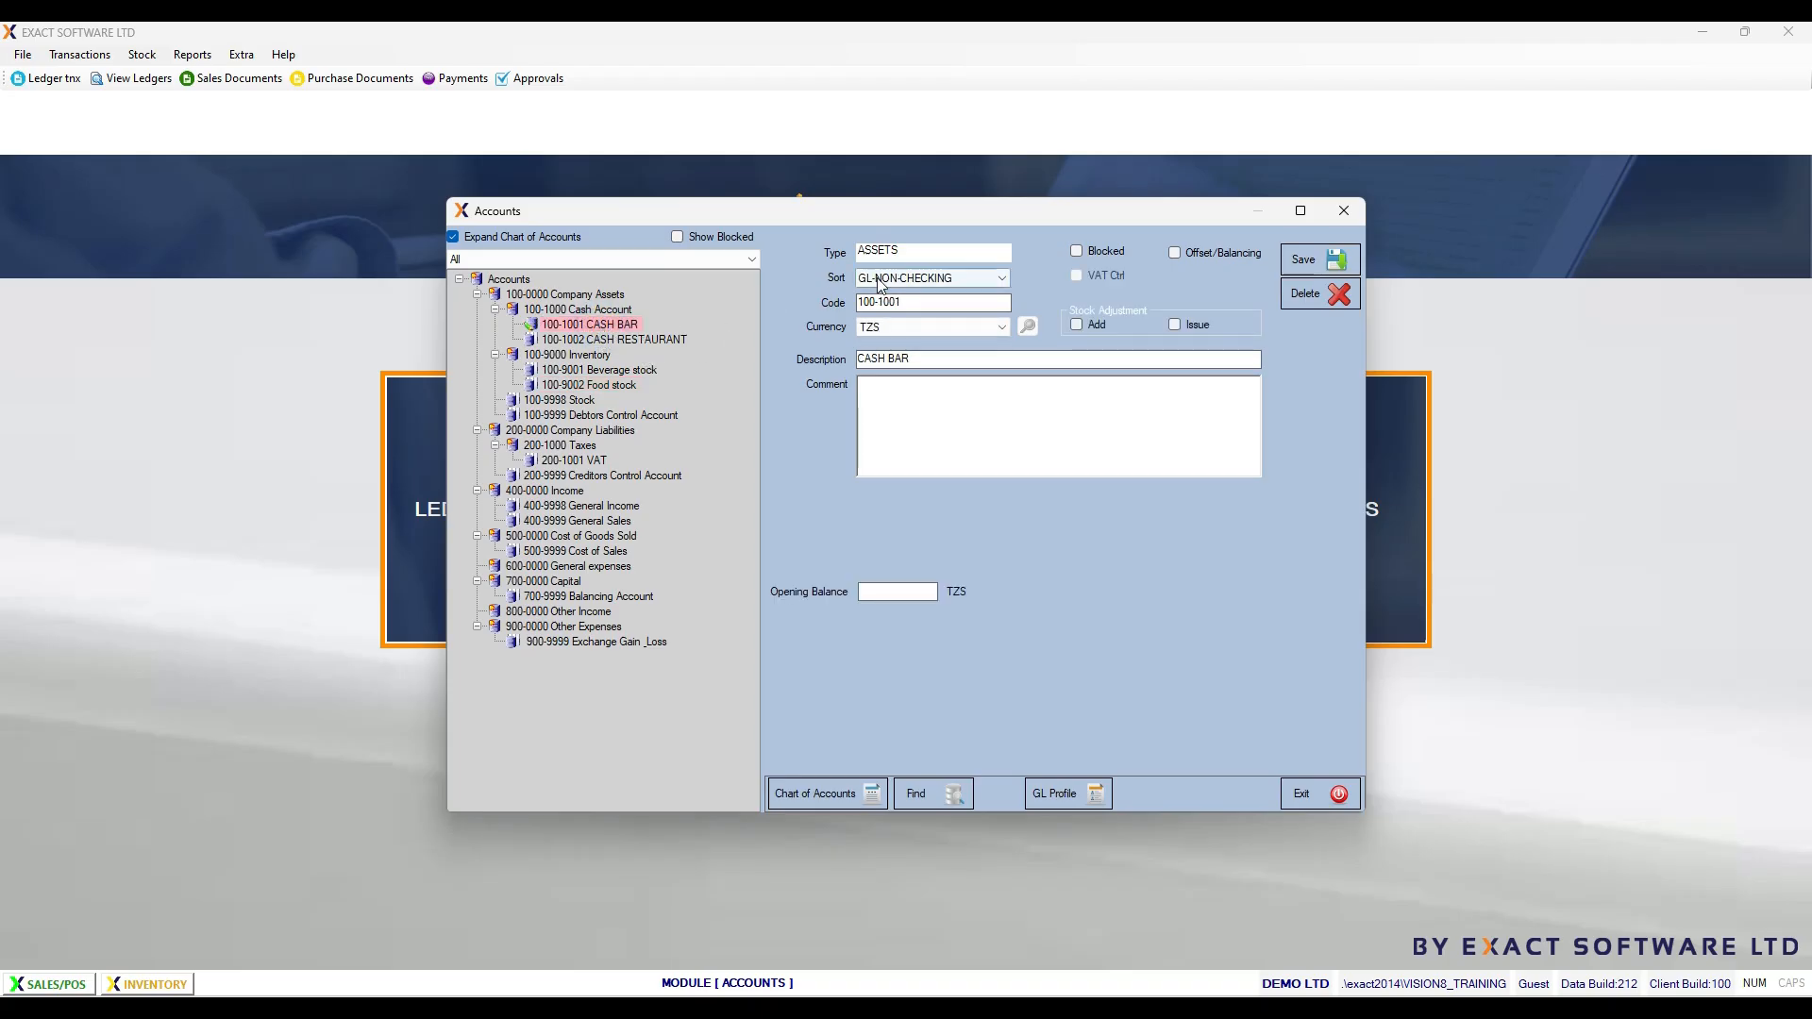
click(998, 283)
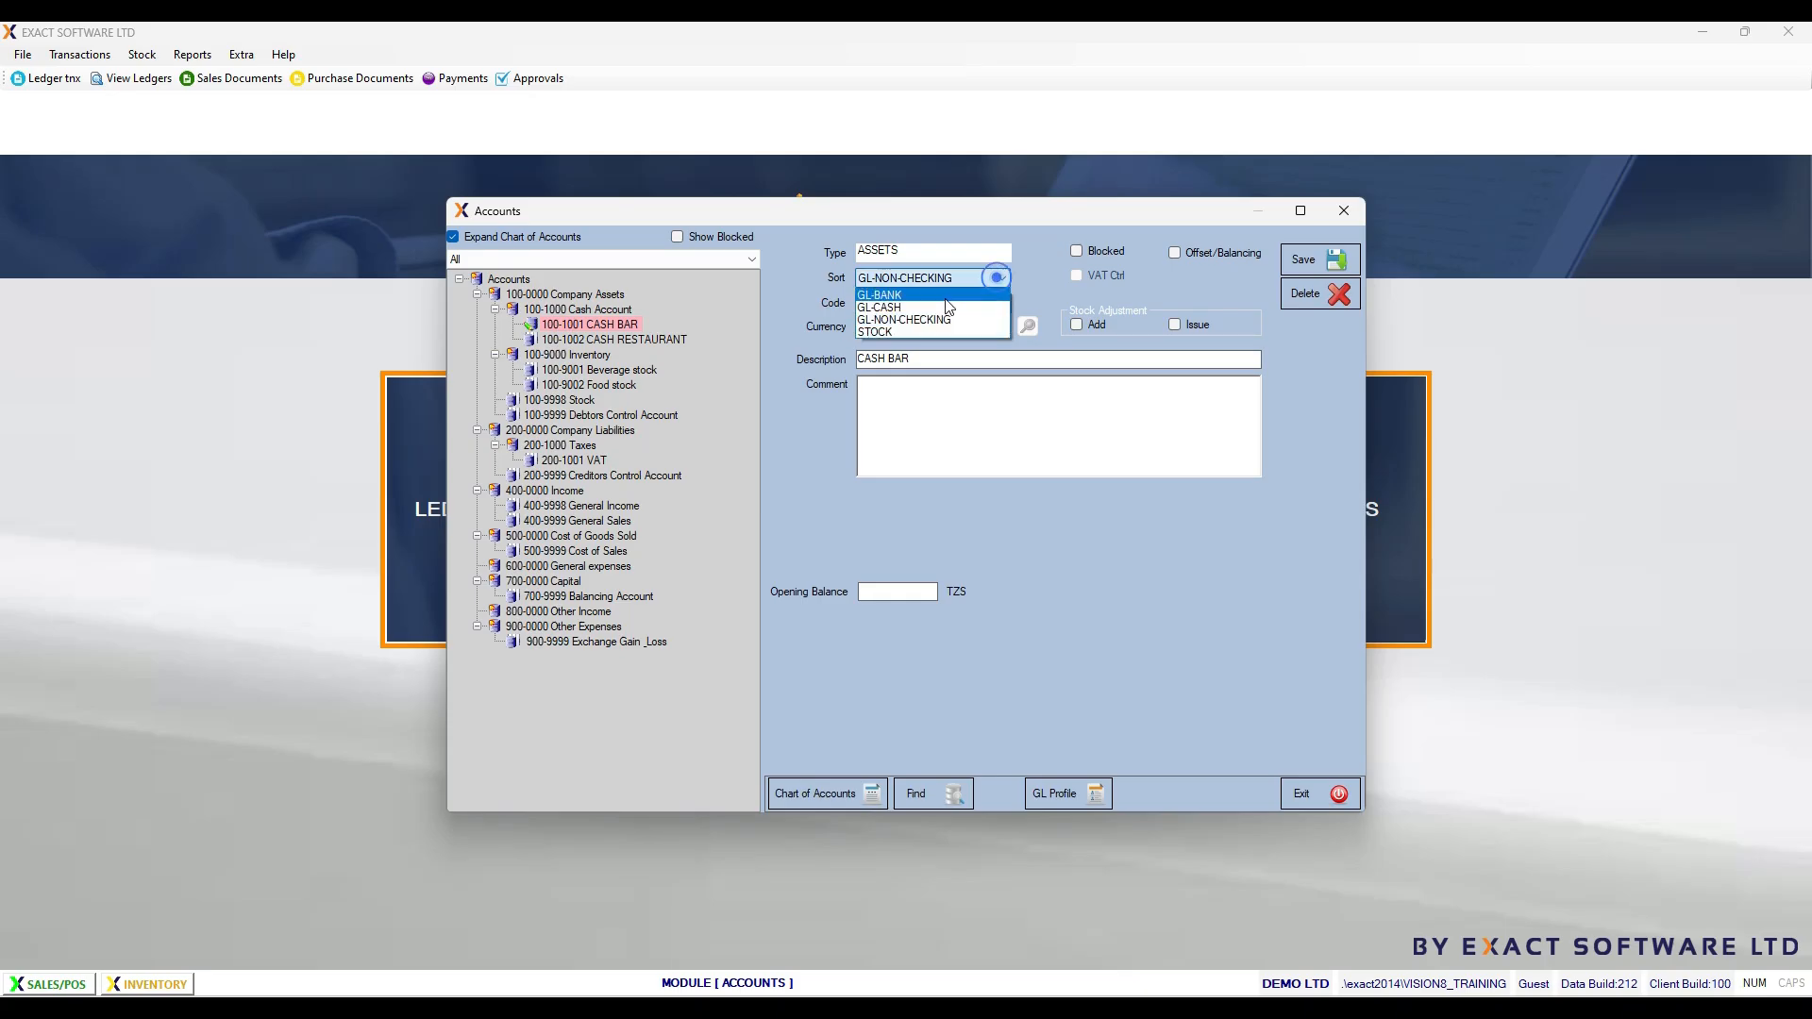
click(889, 303)
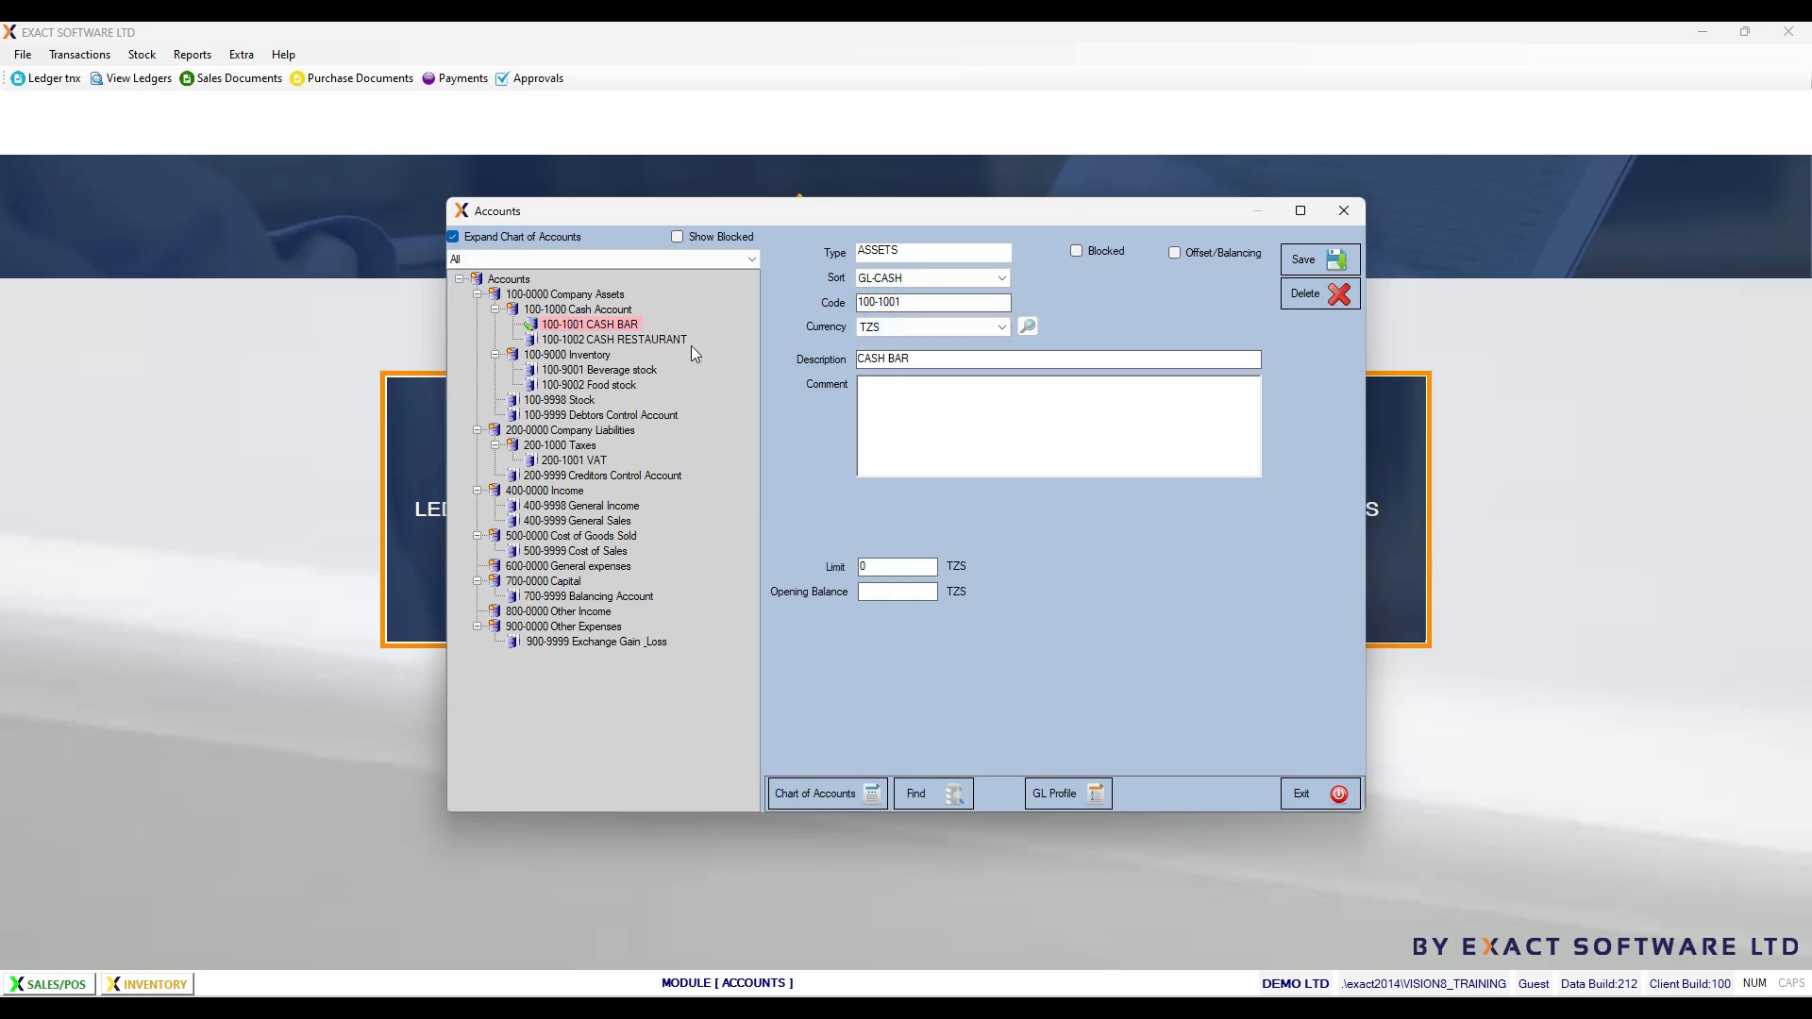
click(1308, 257)
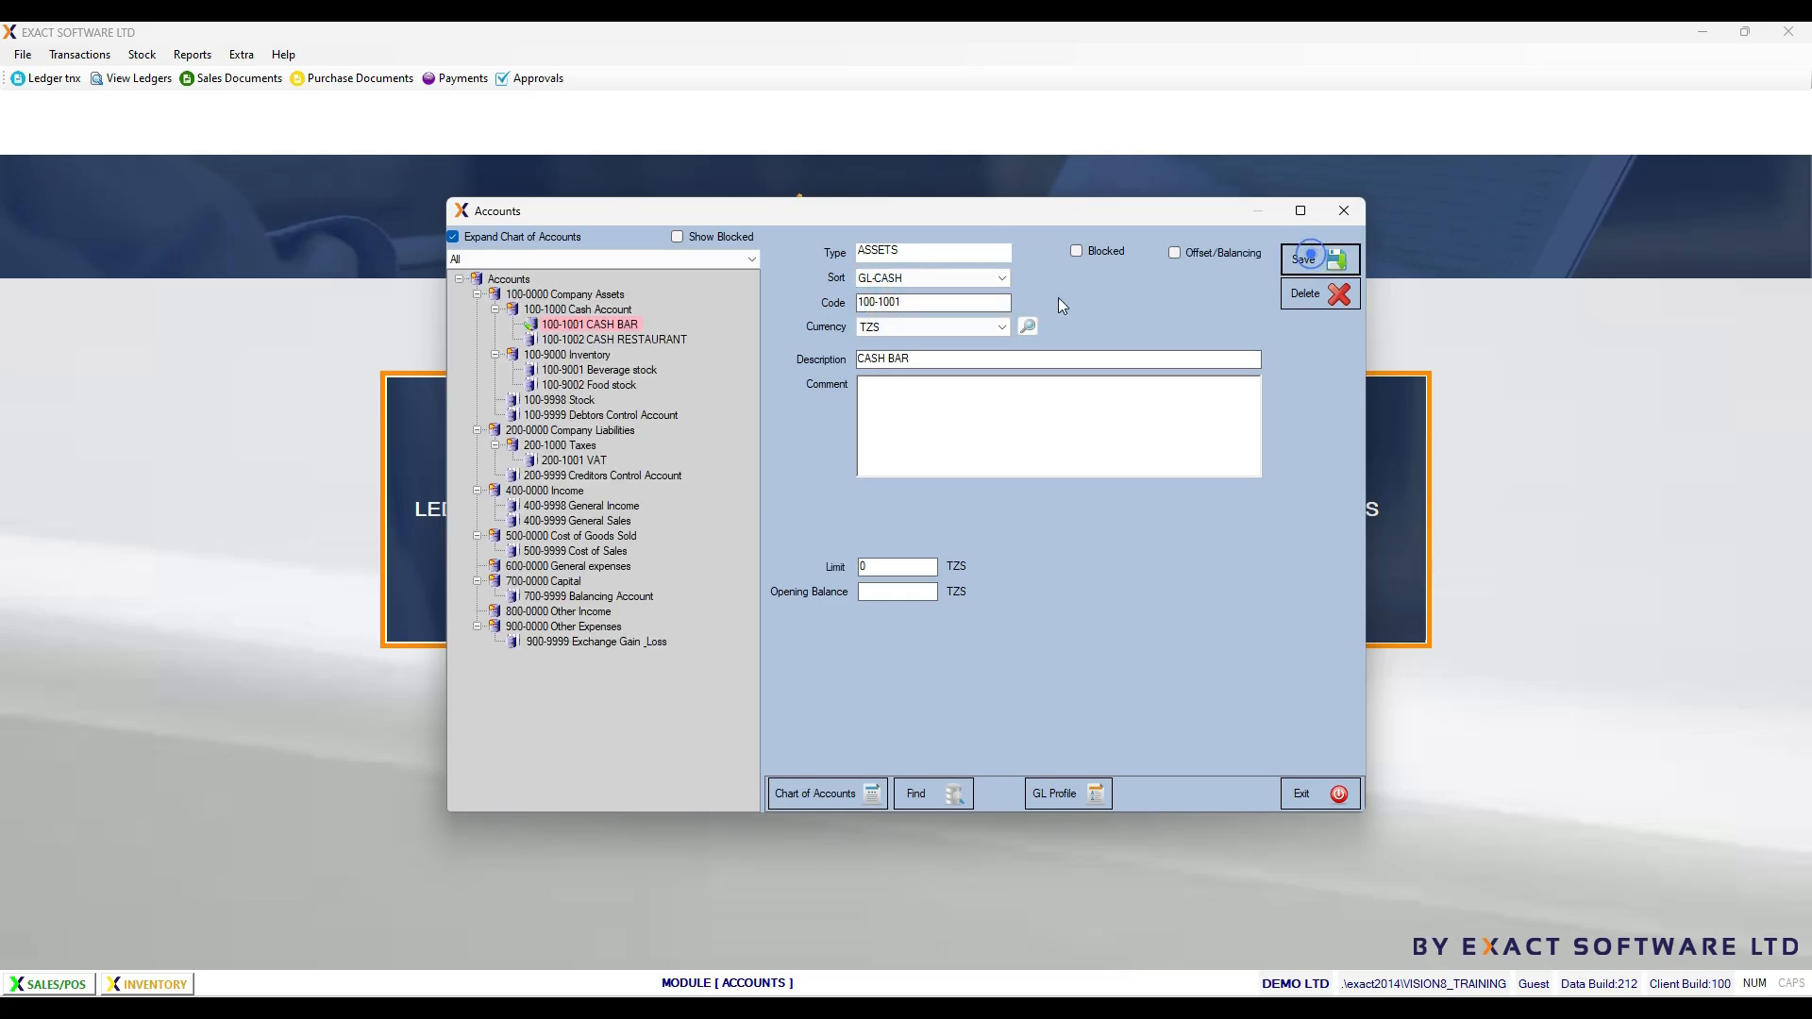
Step: Set the Sort of account 100-1002 CASH RESTAURANT to GL-CASH and save it
click(676, 339)
click(997, 279)
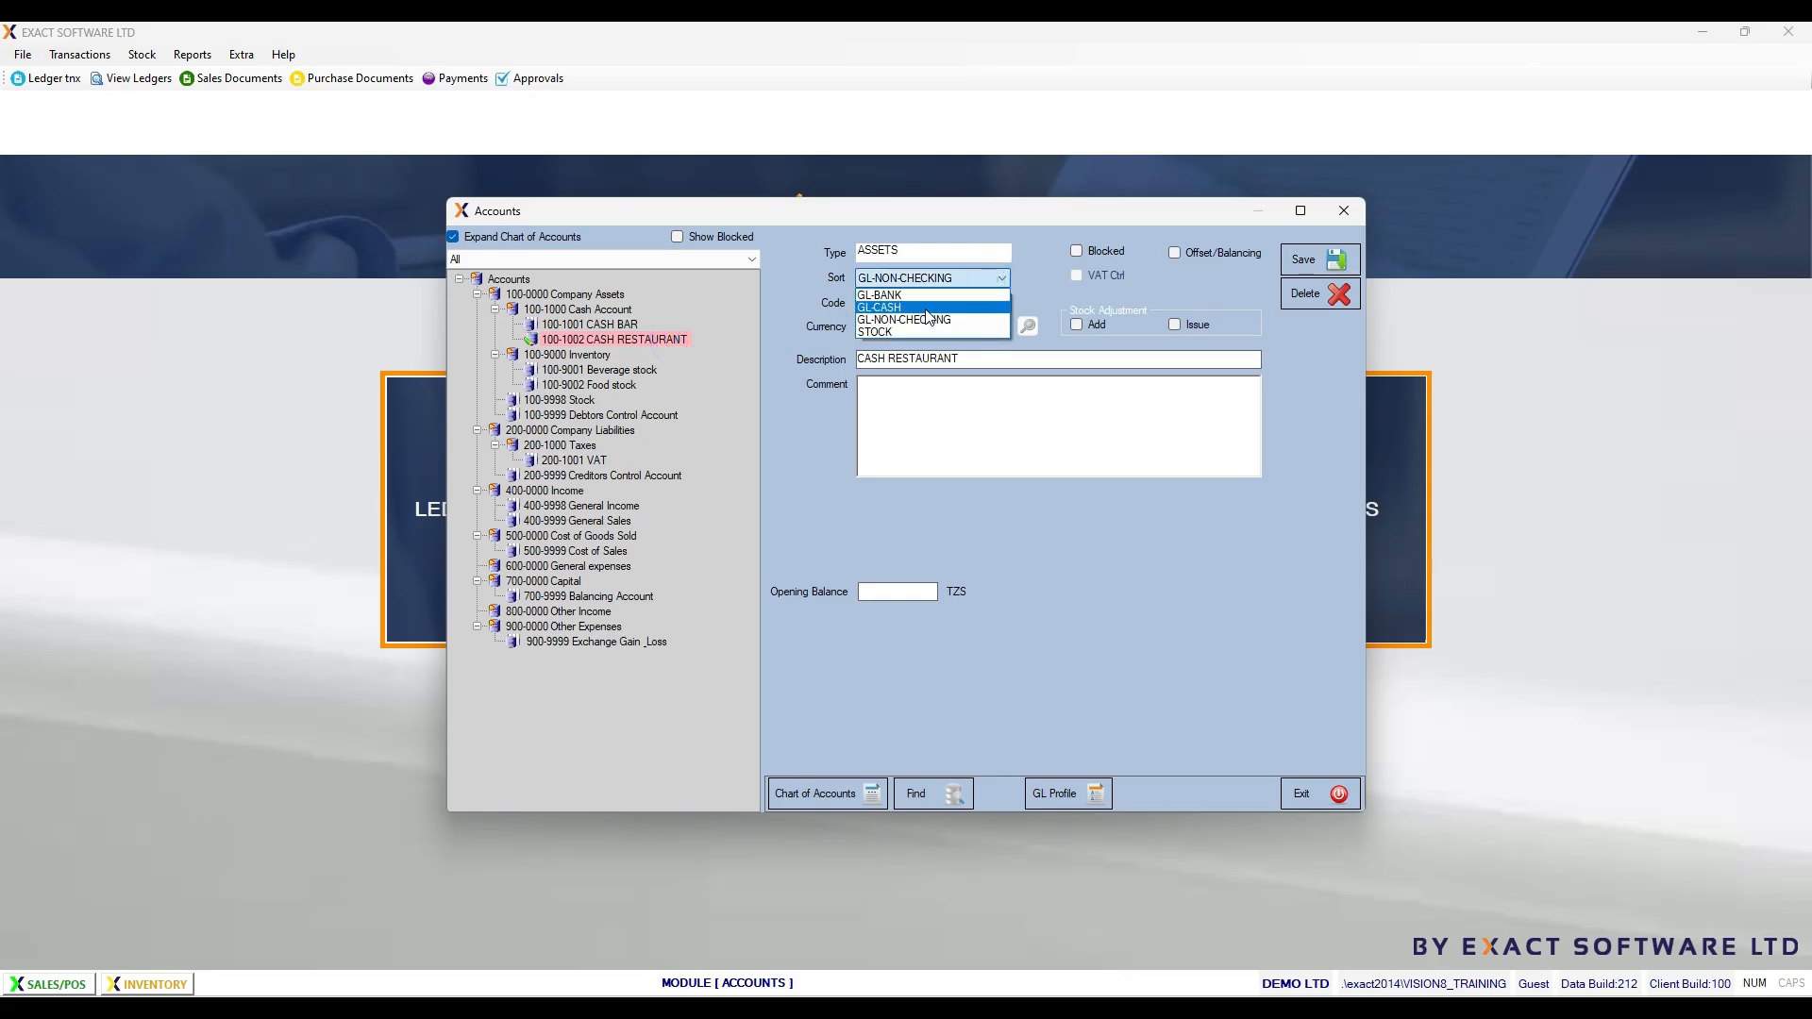
click(931, 307)
click(1318, 260)
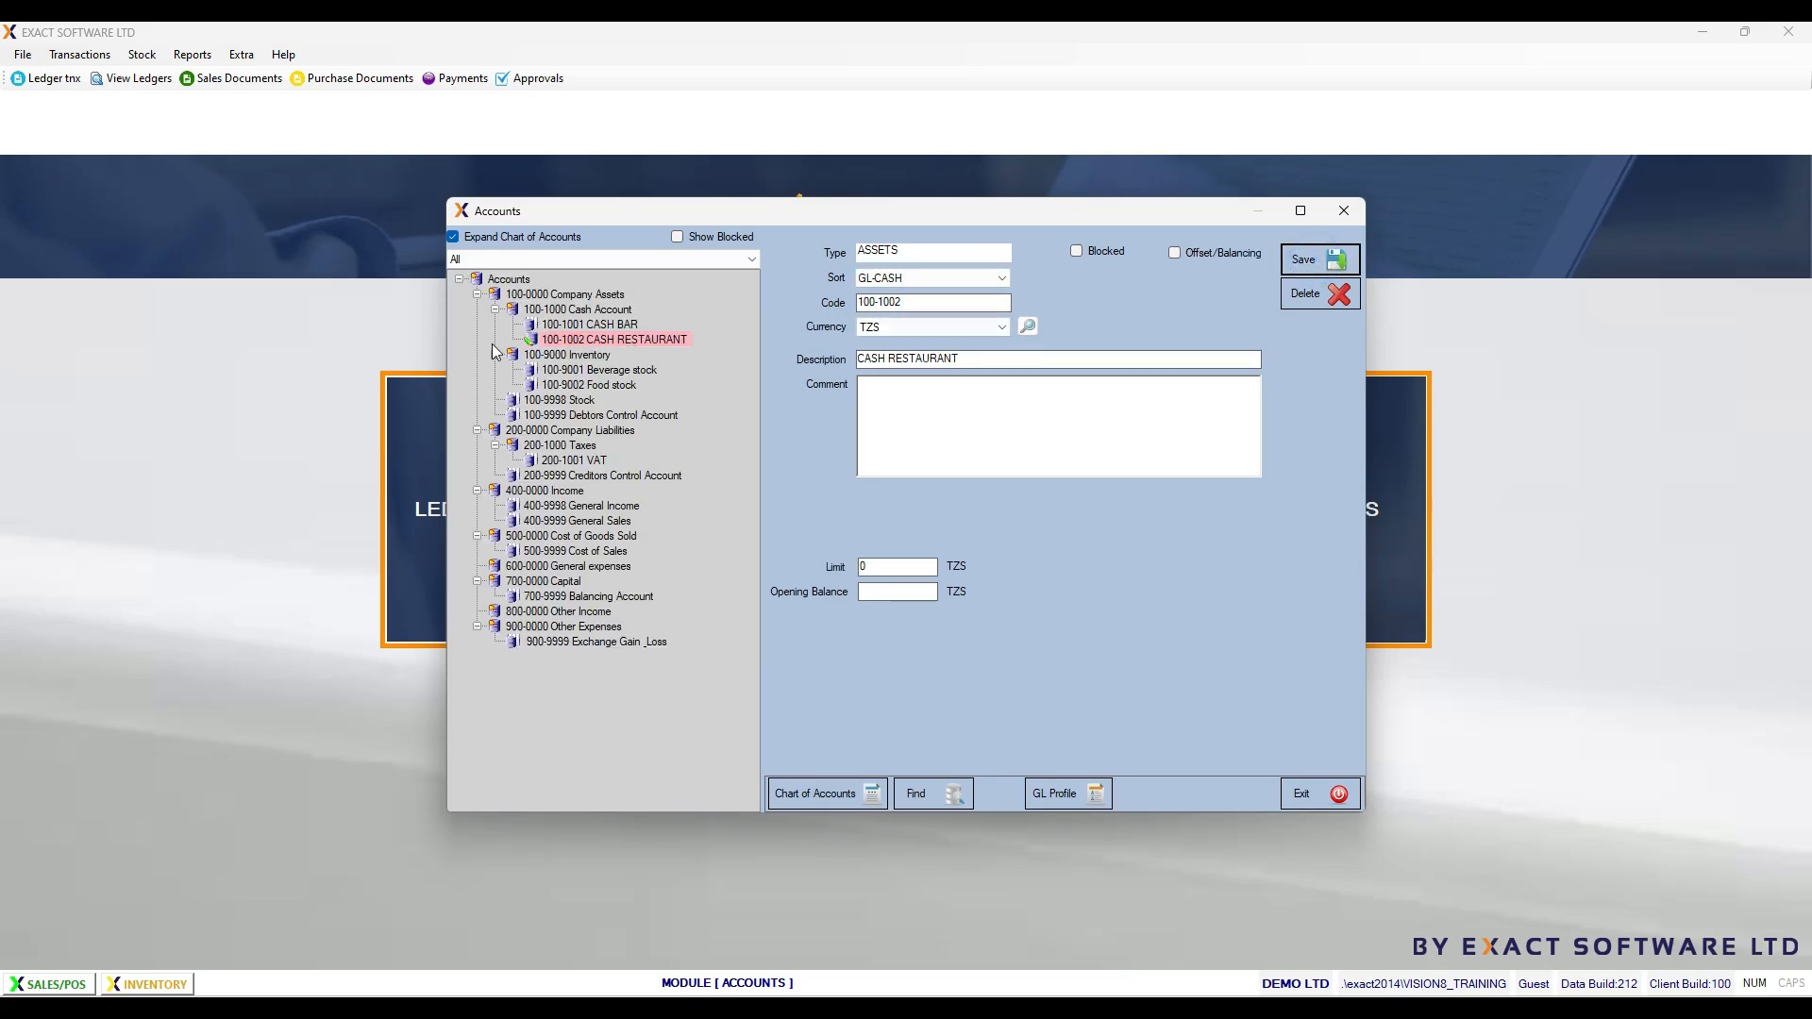
Step: Check the saved Sort of the two cash and two inventory accounts, and view the VAT account's settings
click(620, 325)
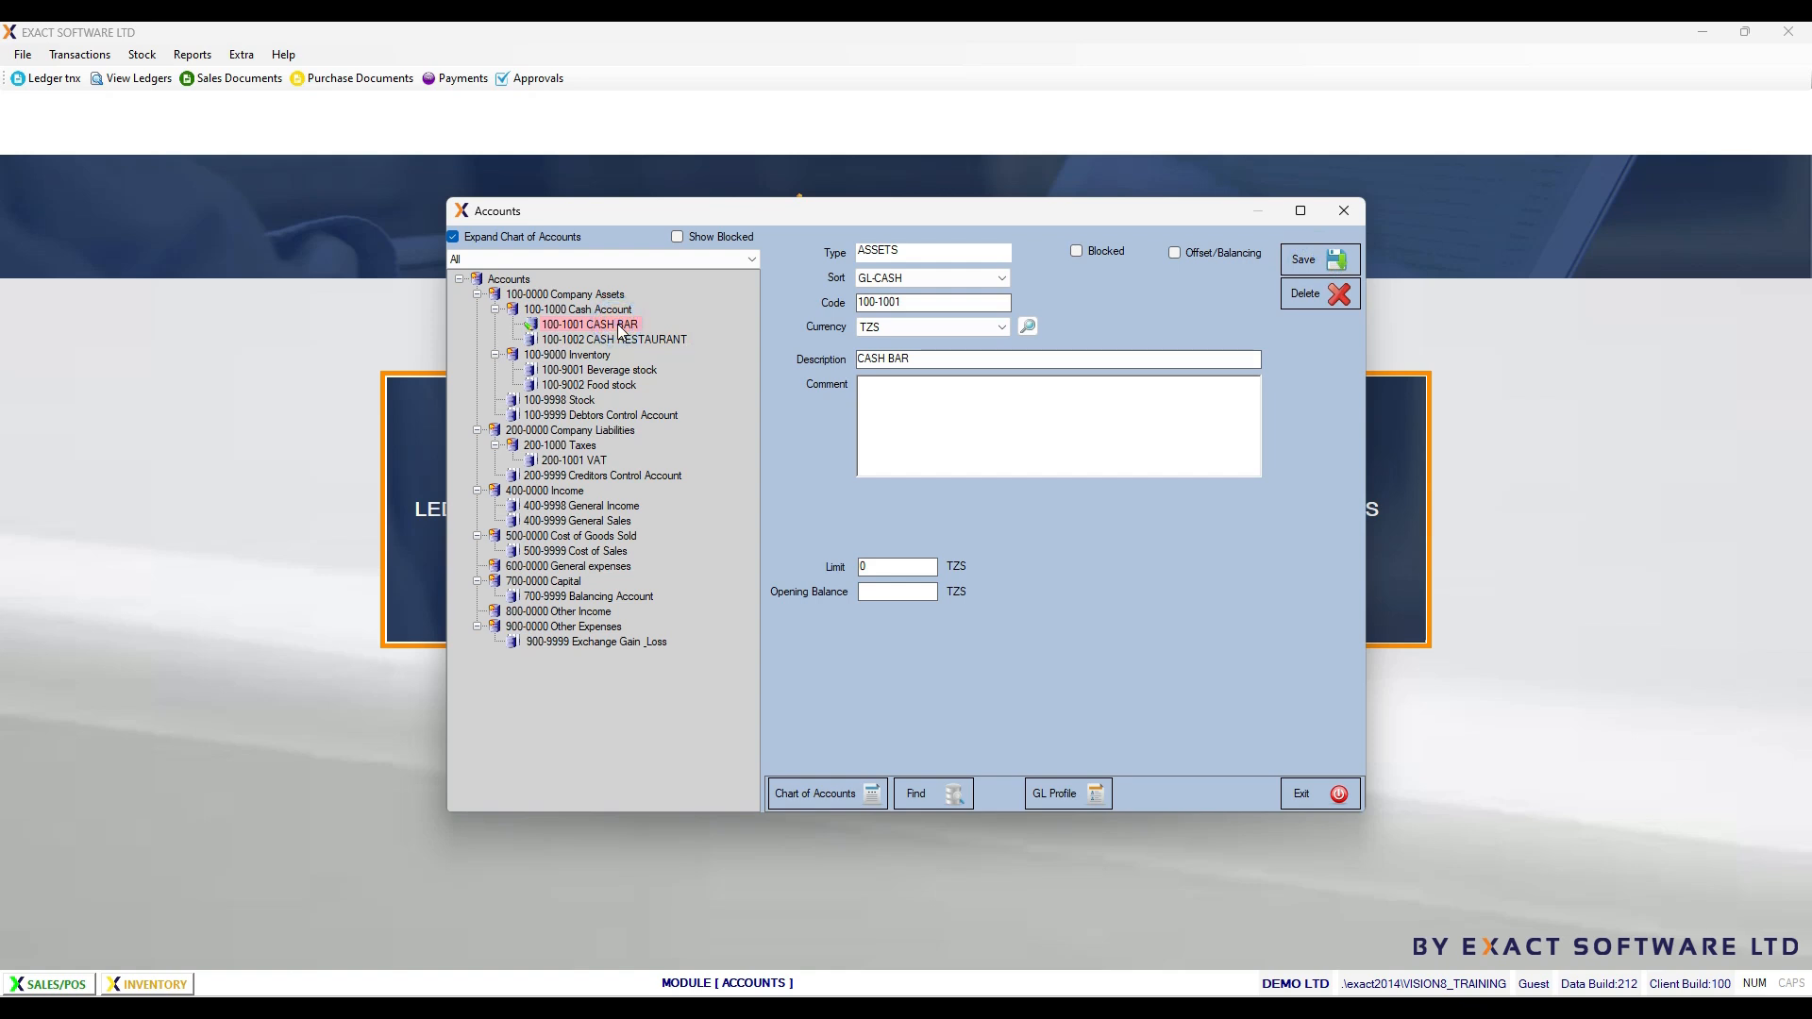
click(622, 341)
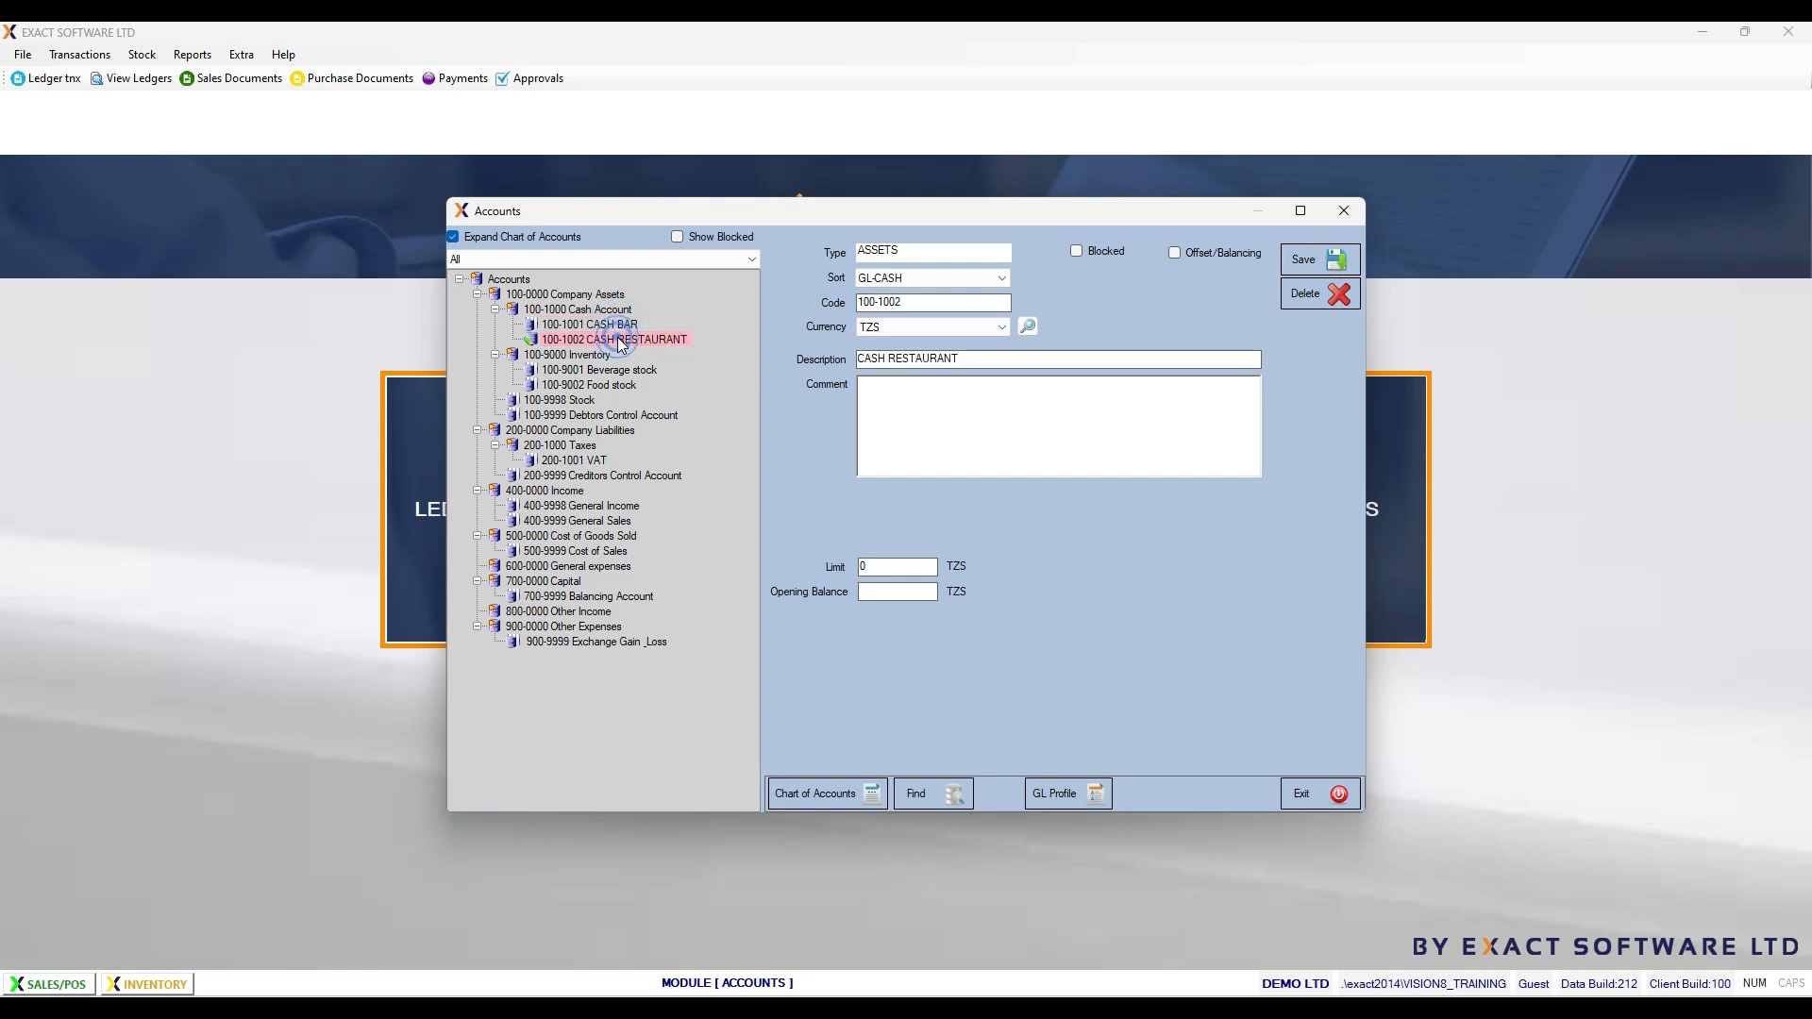
click(625, 371)
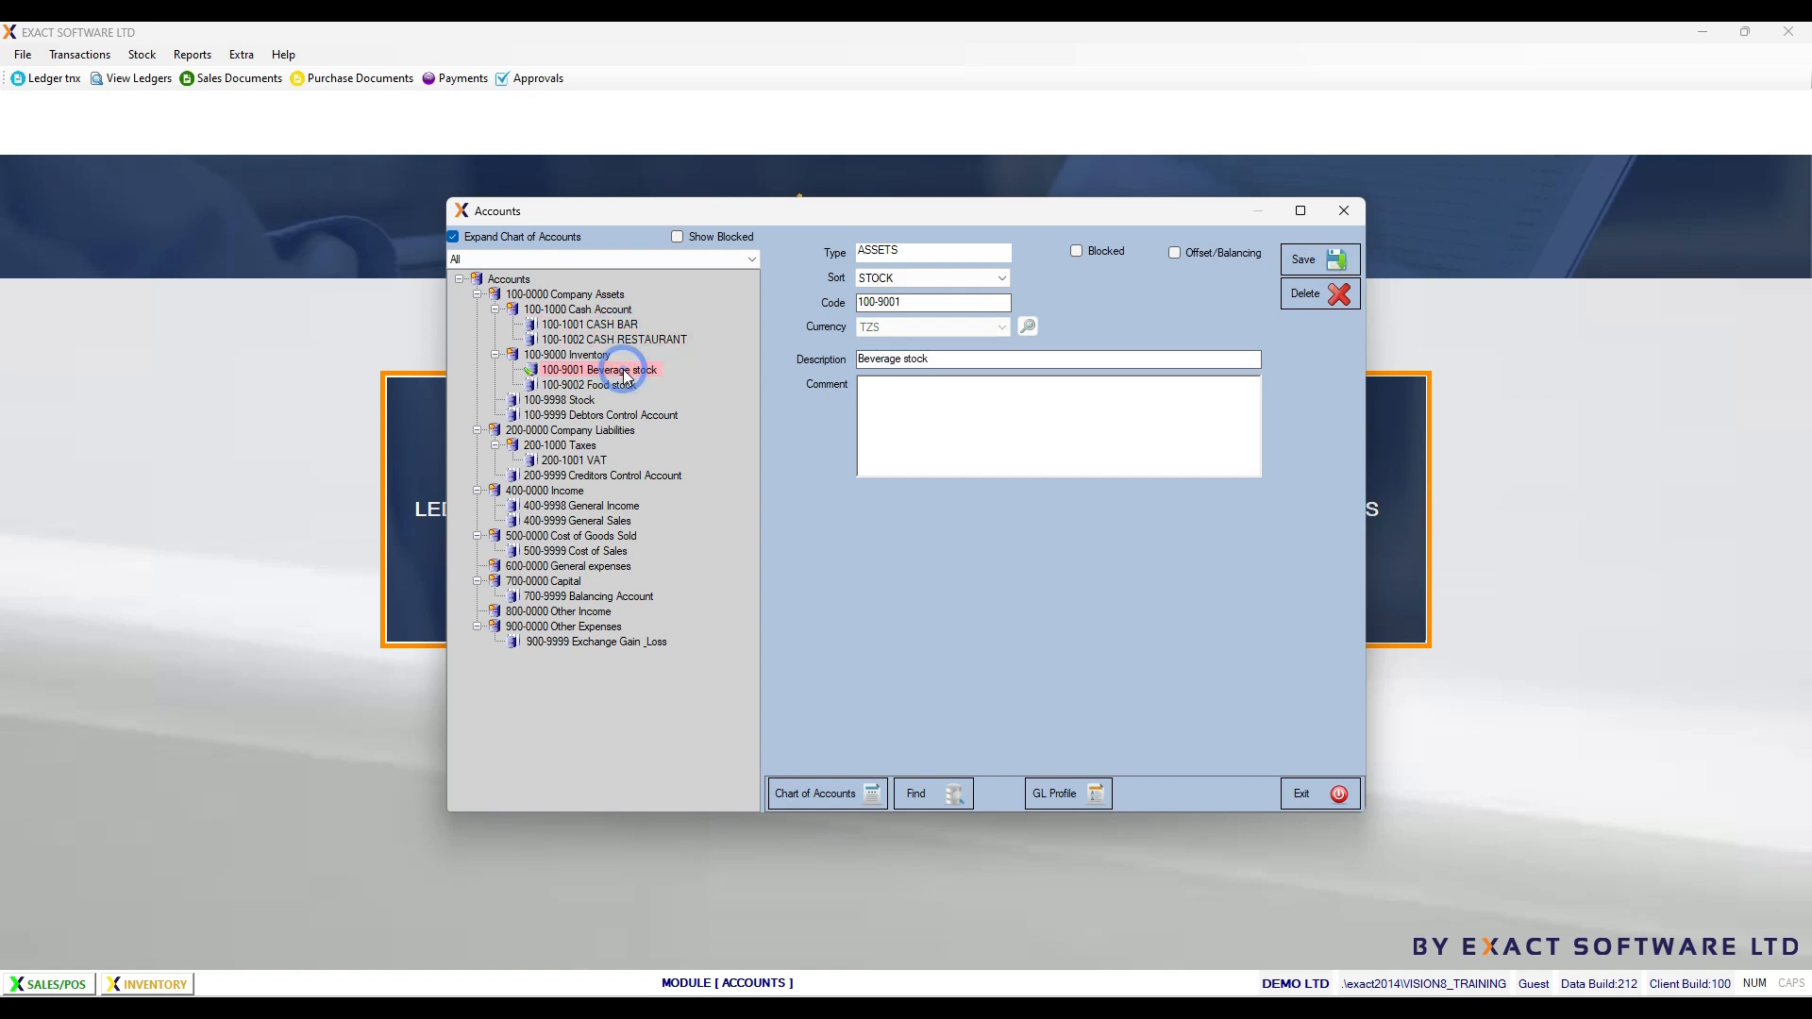
click(618, 387)
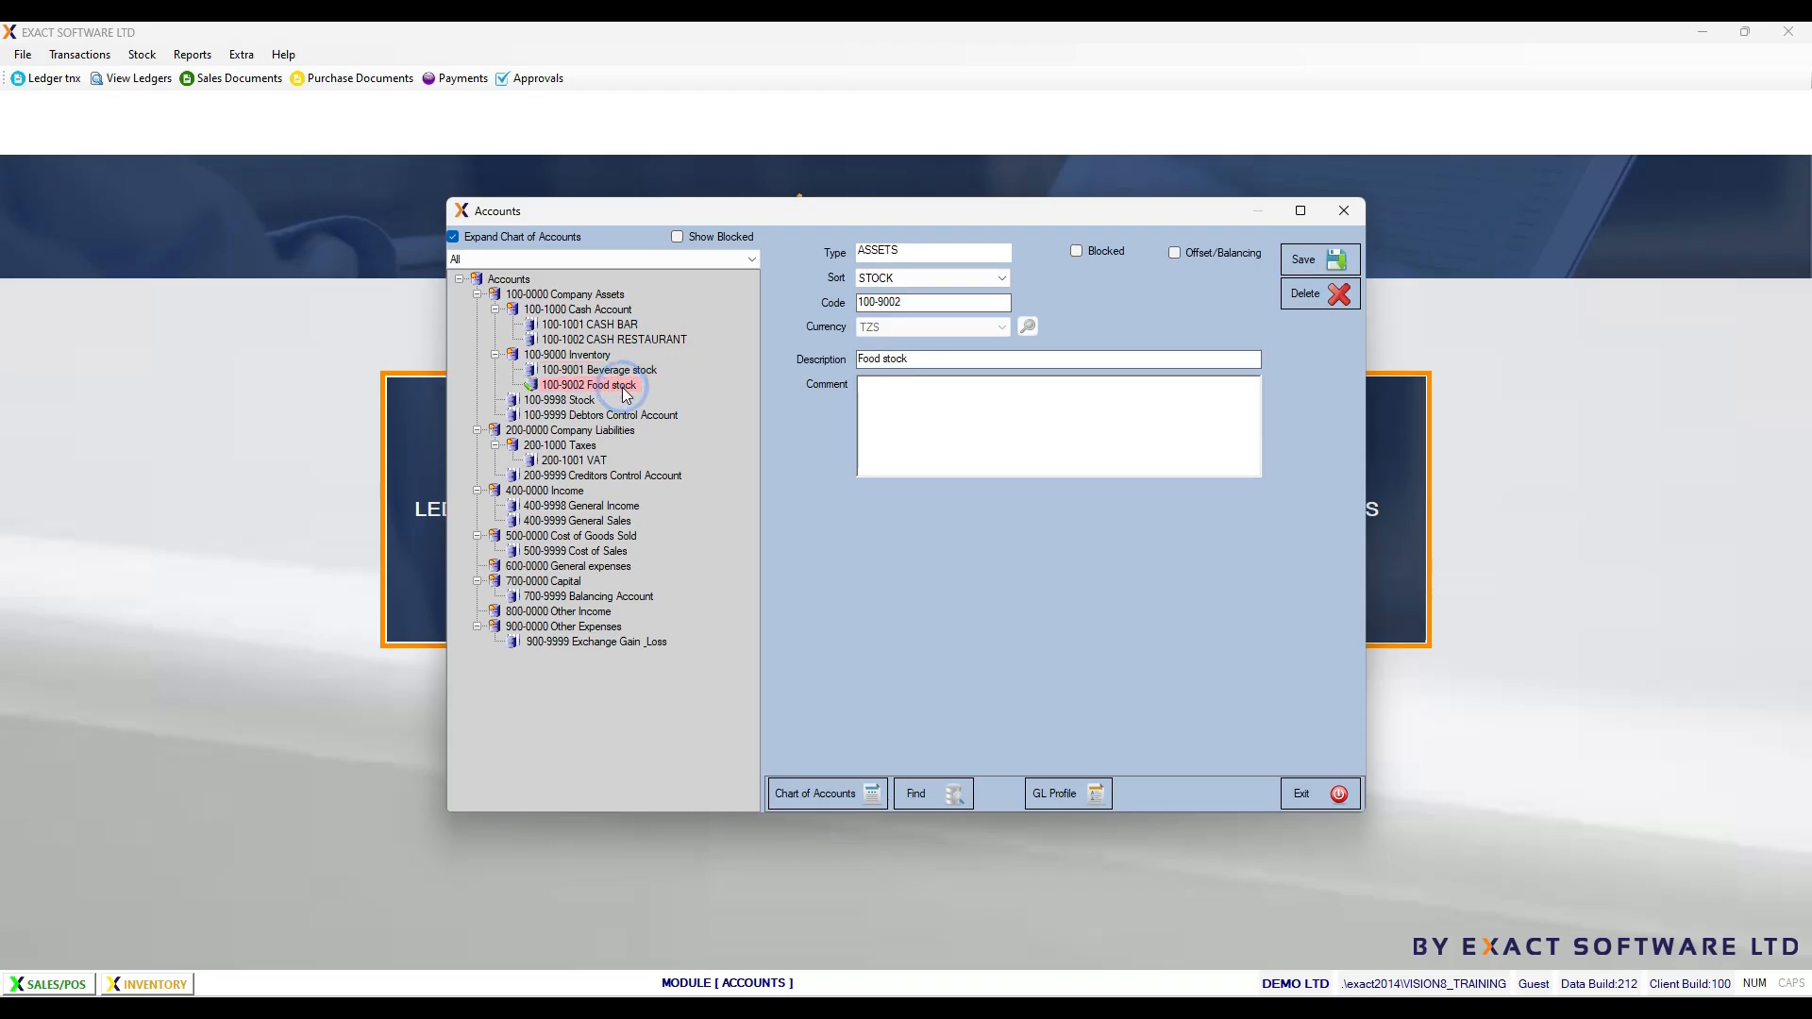
click(585, 461)
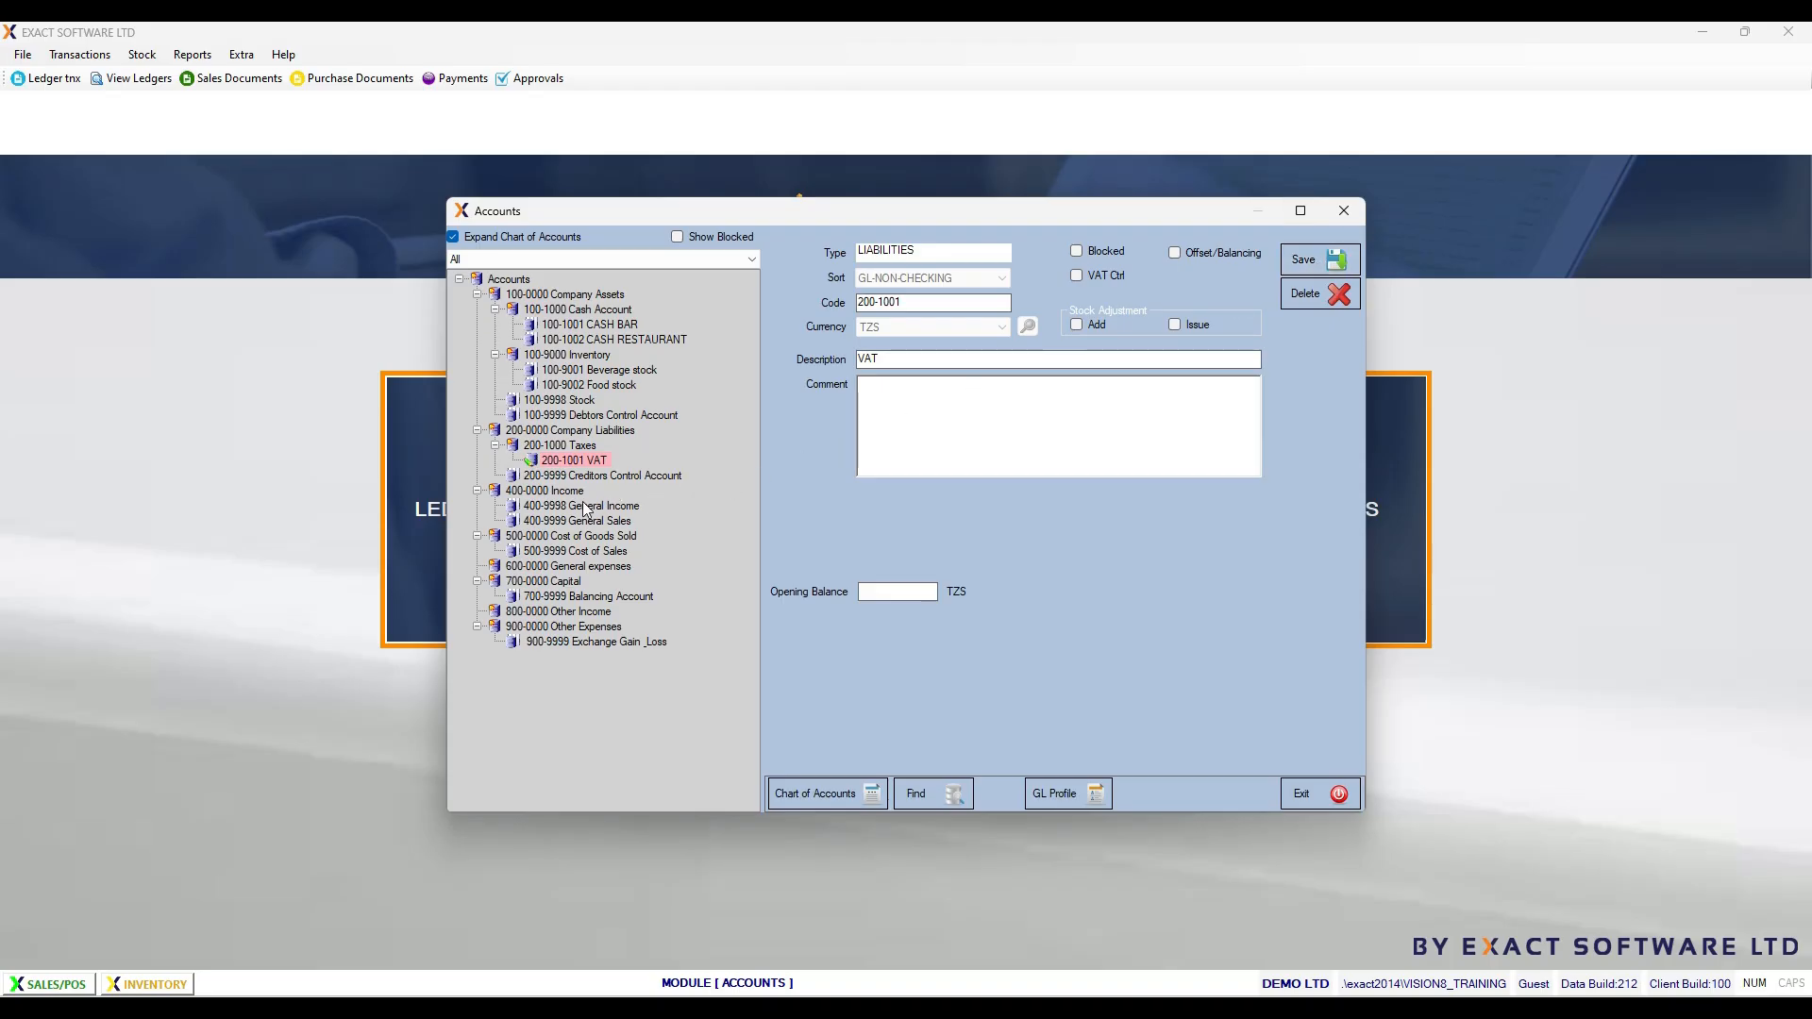
Step: Add an account with code 400-1001 and description Beverage Income under the Income group and save it
click(564, 492)
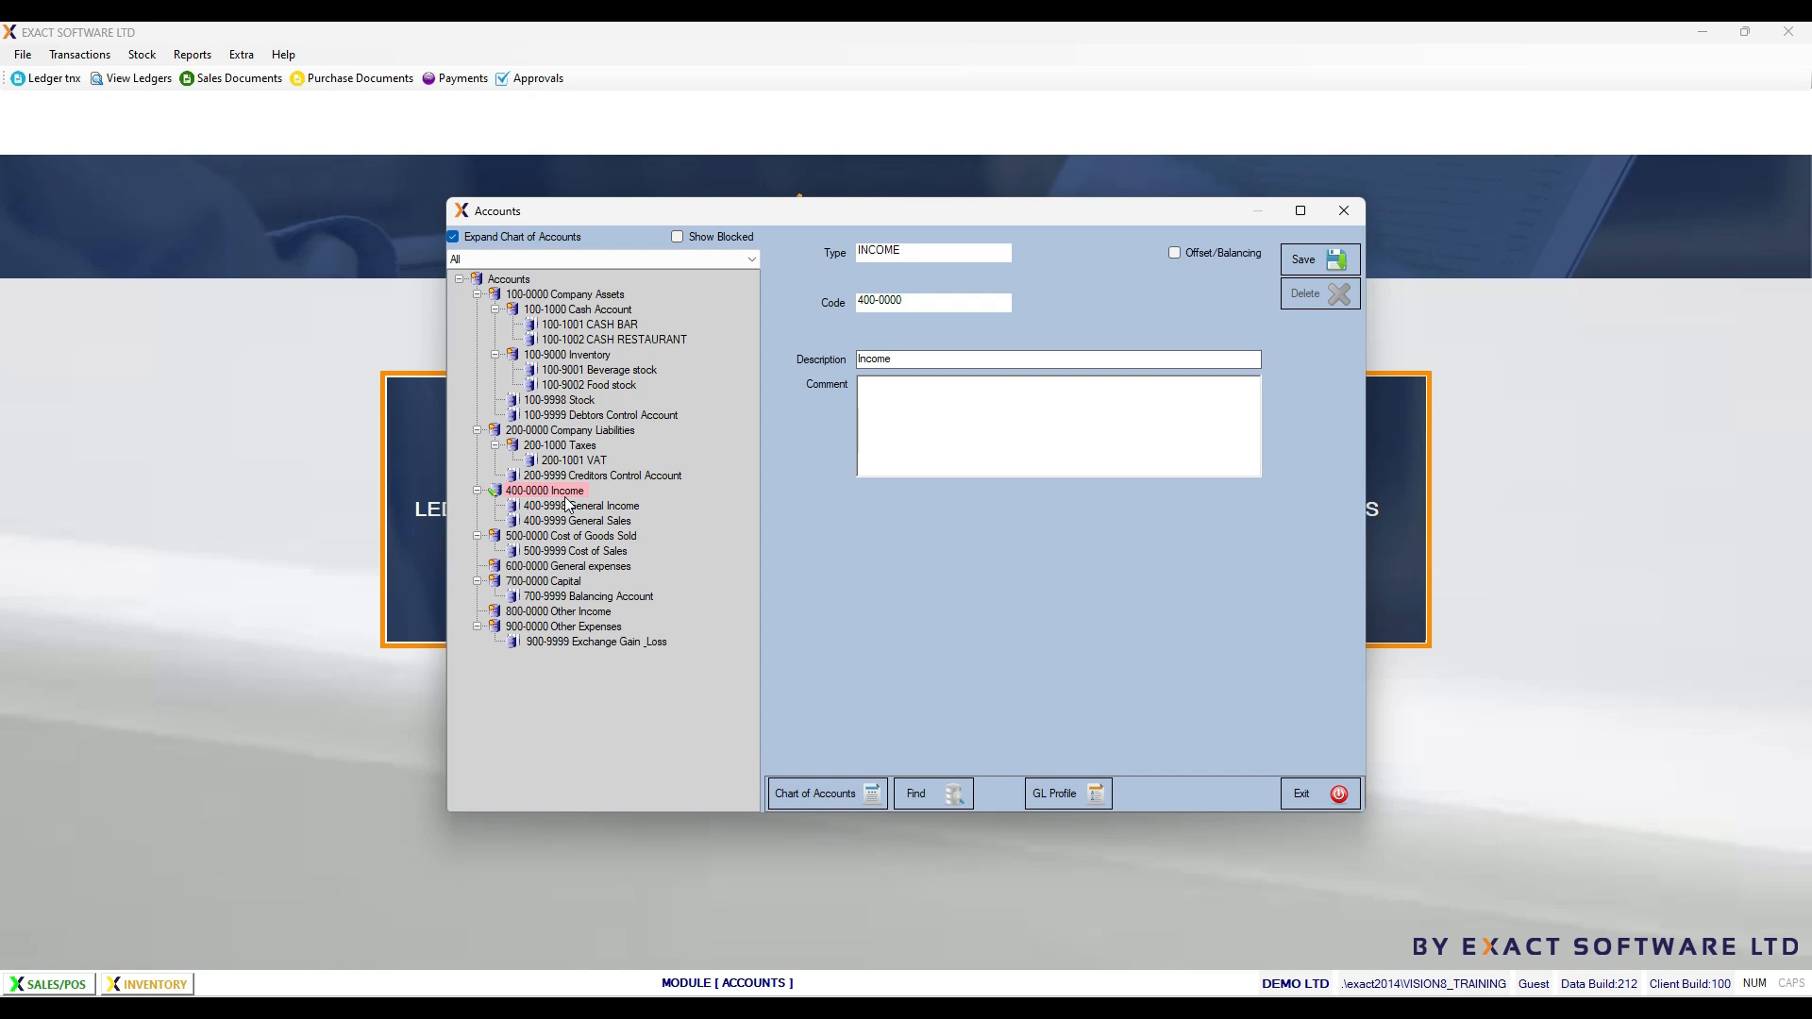
right_click(557, 500)
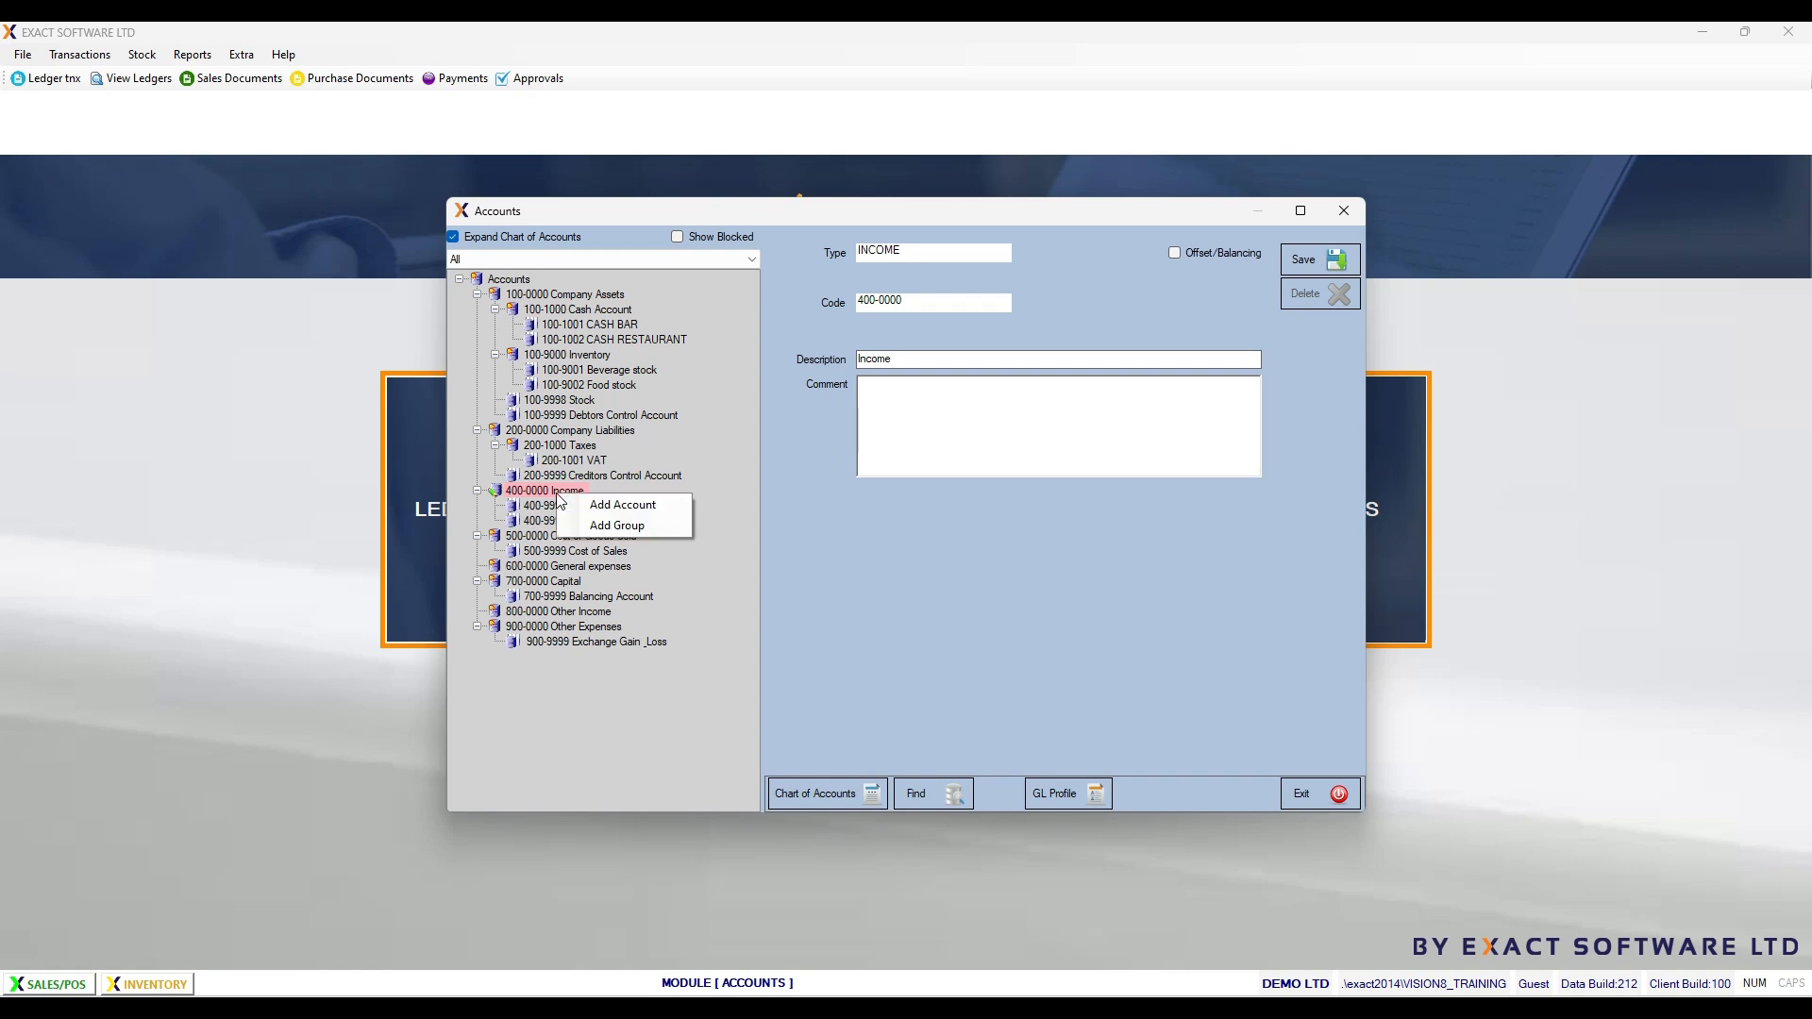
click(592, 507)
click(912, 300)
text(1001)
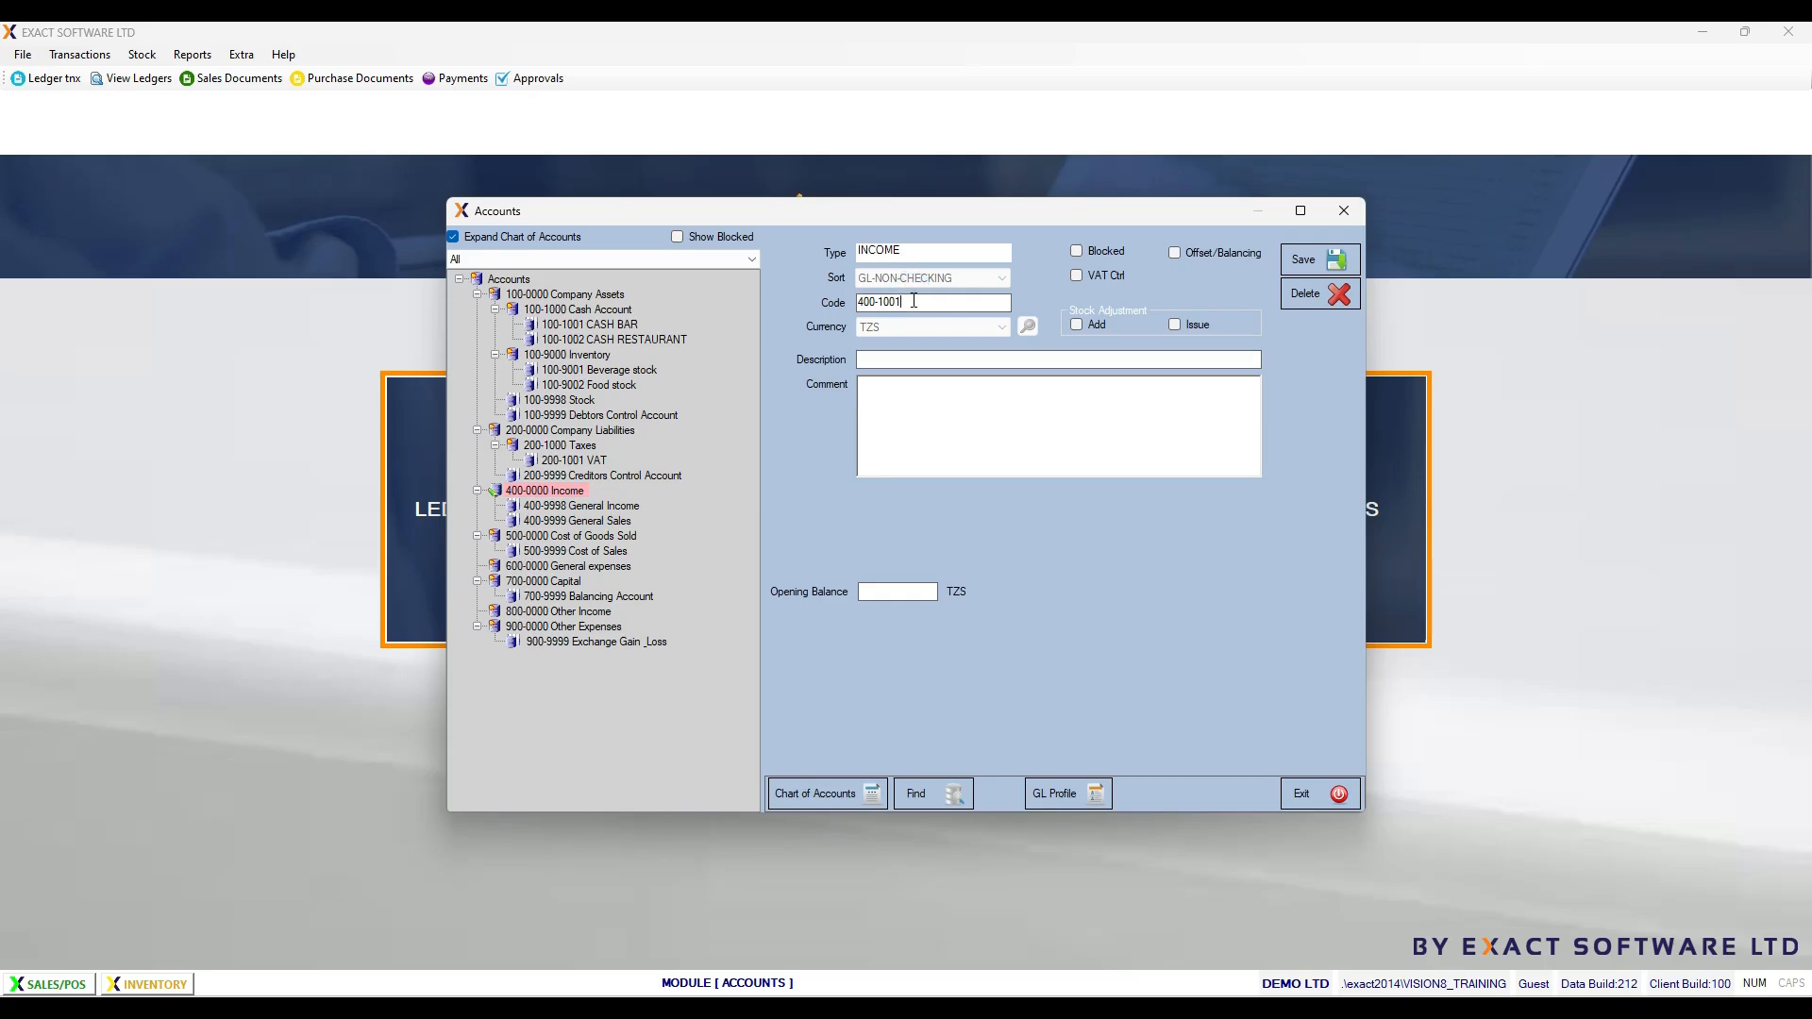
click(907, 357)
text(Beverage Income)
click(1321, 257)
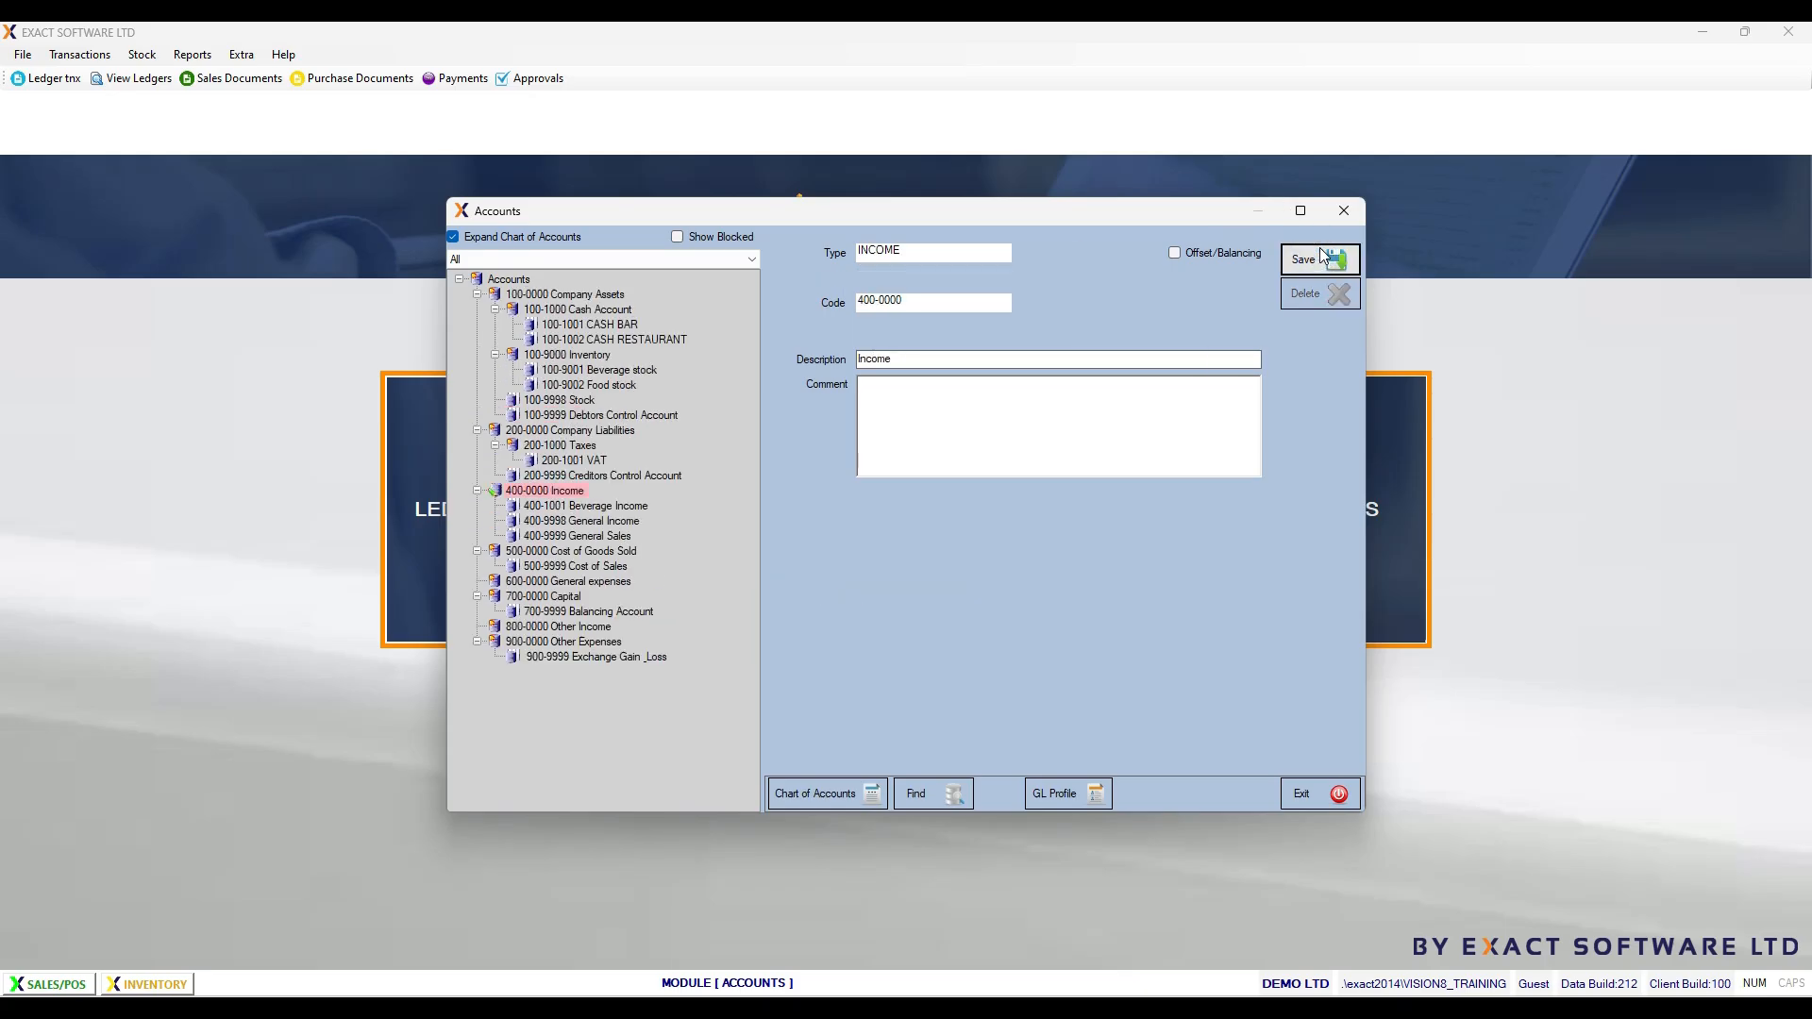
Step: Add an account with code 400-1002 and description Food Income under the Income group and save it
right_click(569, 491)
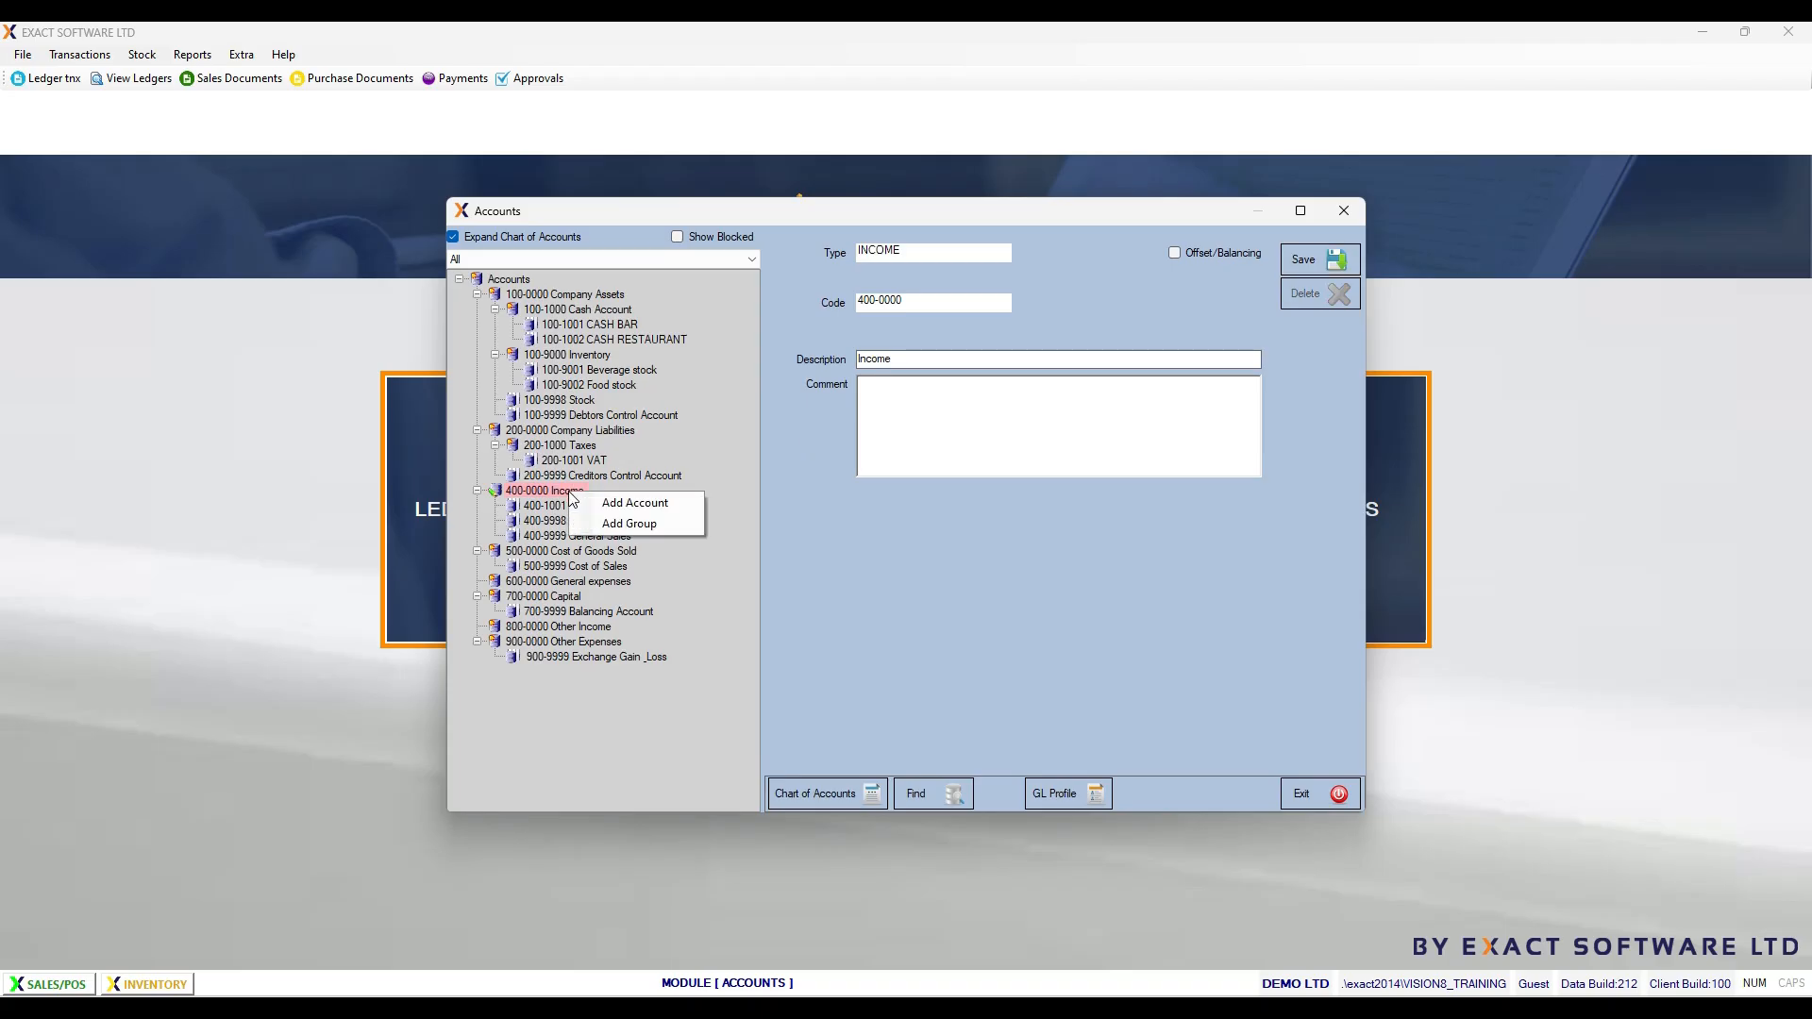
click(631, 513)
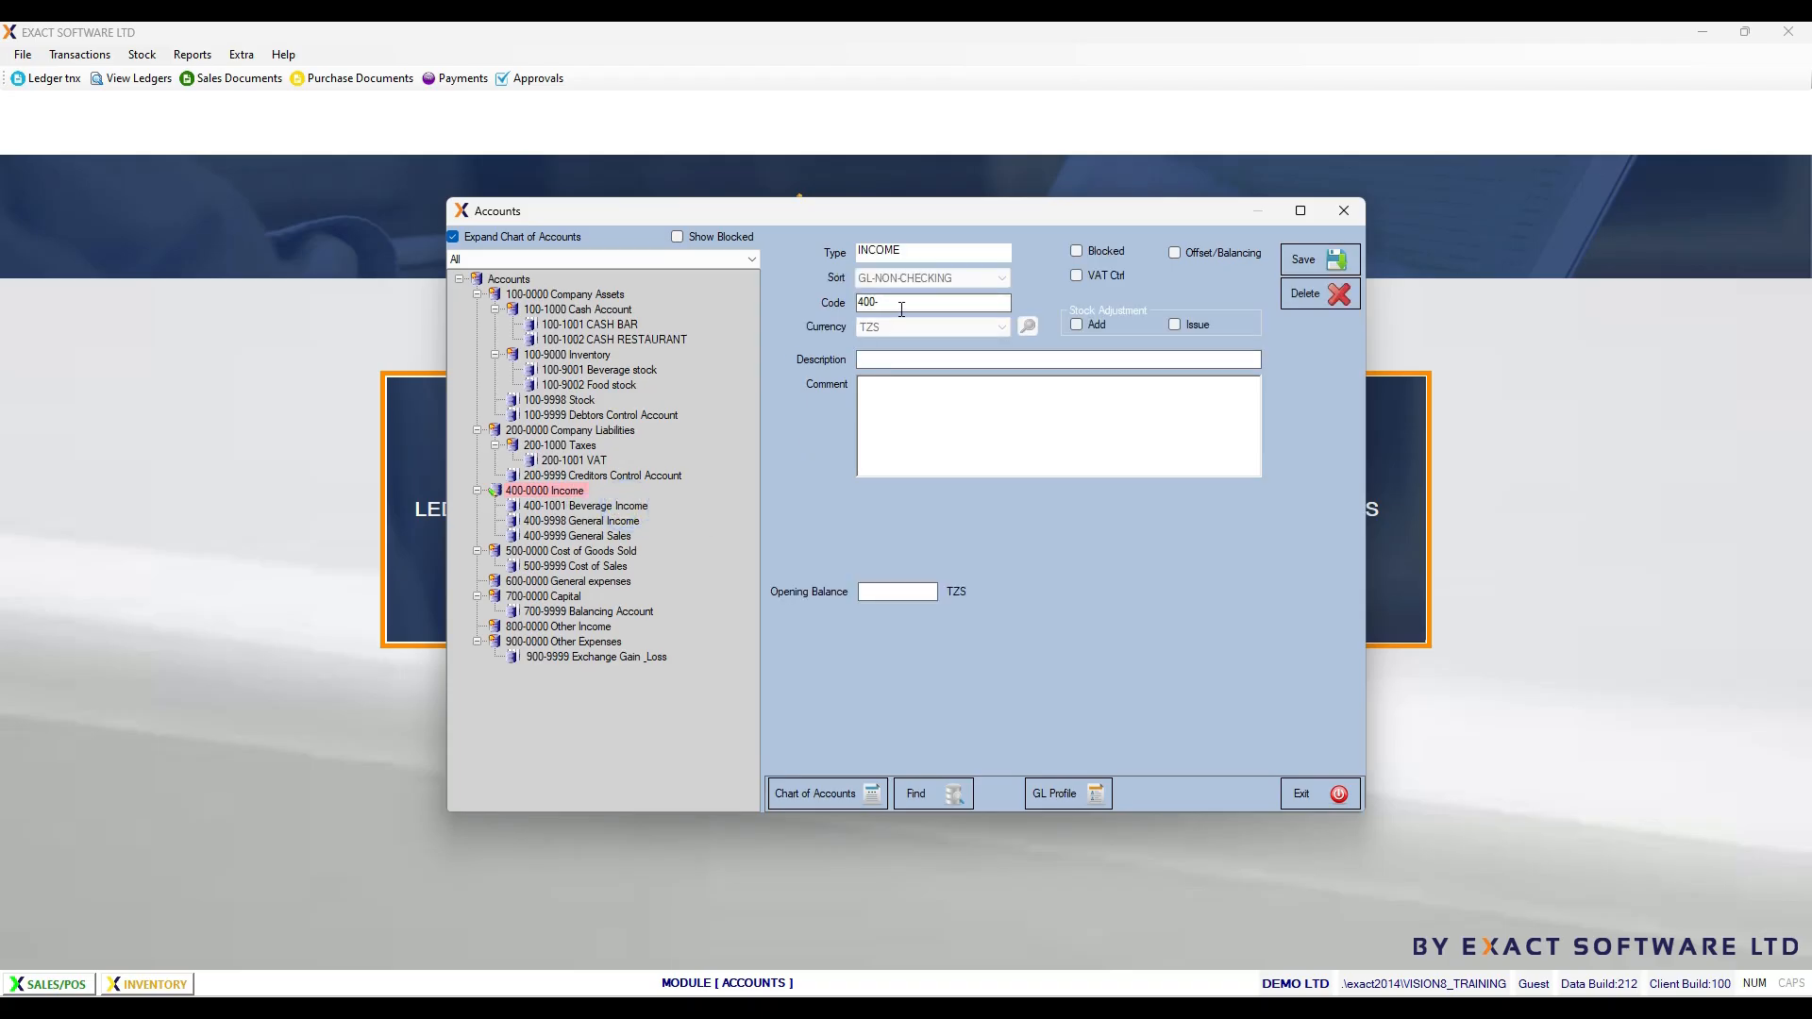
text(1002)
click(892, 359)
text(Food Income)
key(Tab)
click(915, 444)
click(1310, 251)
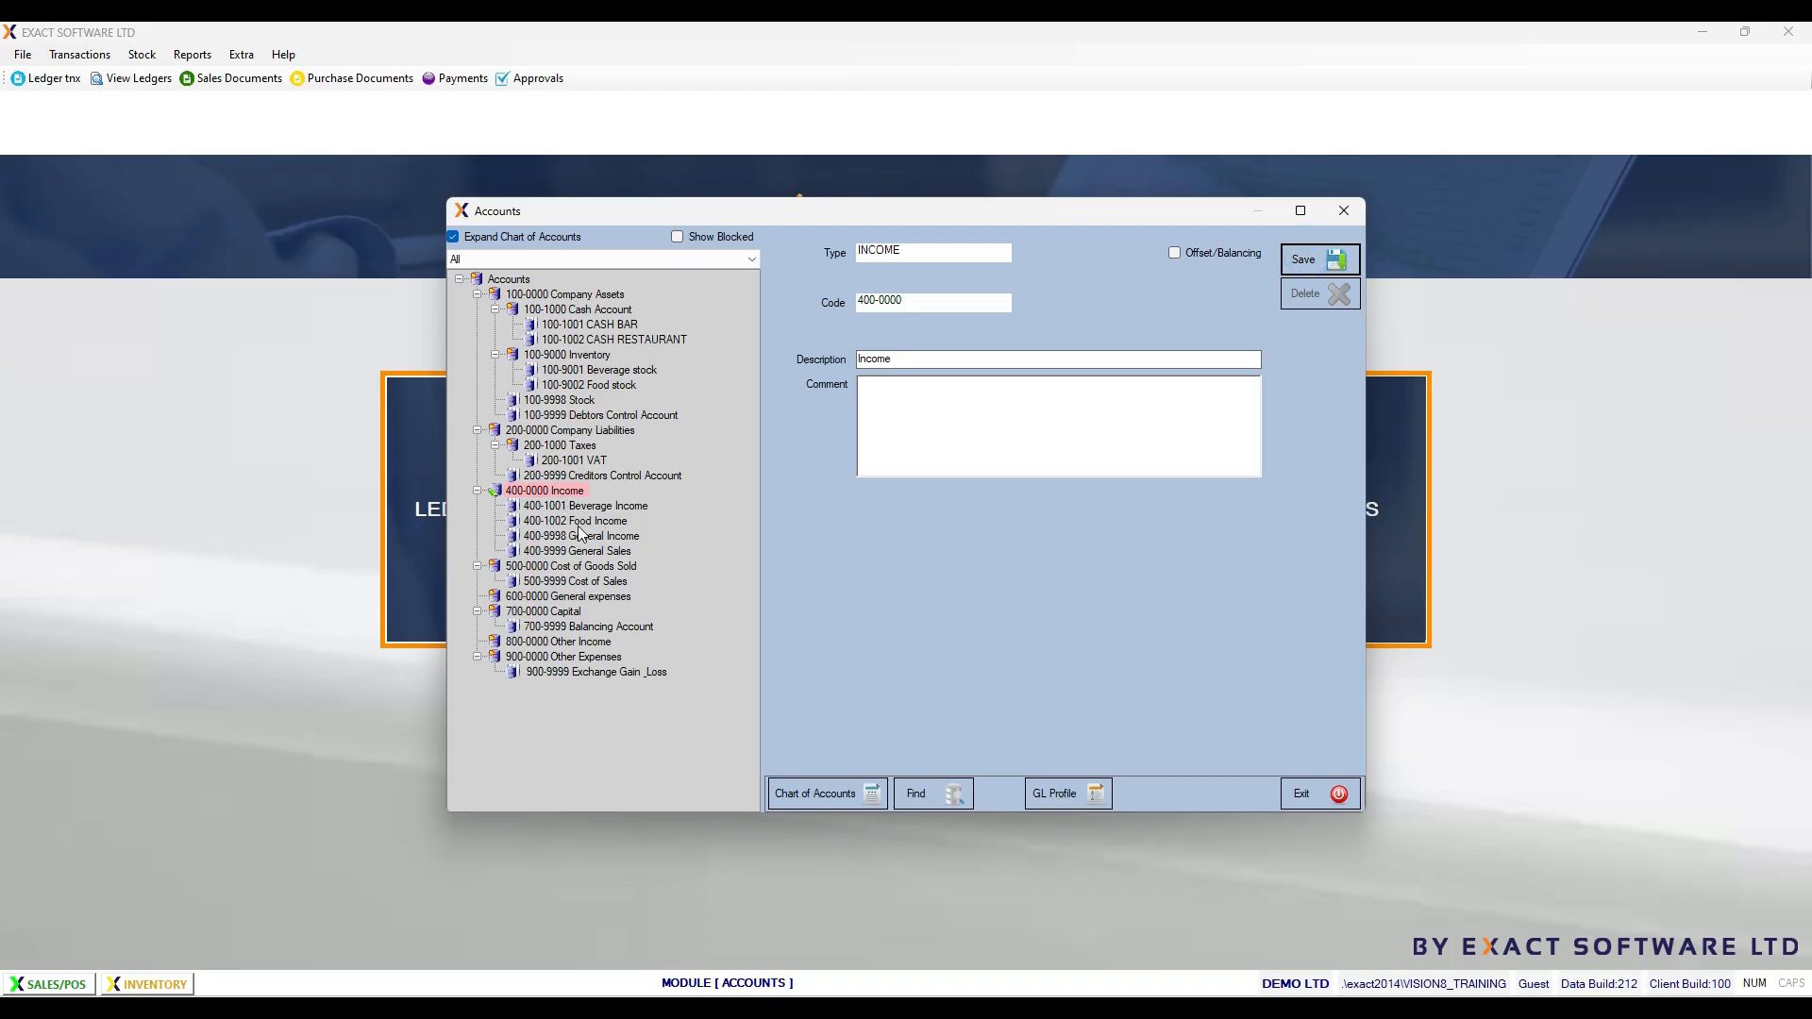
Step: Add an account with code 500-1001 and description "Becerage COS" under the Cost of Goods Sold group and save it
click(576, 567)
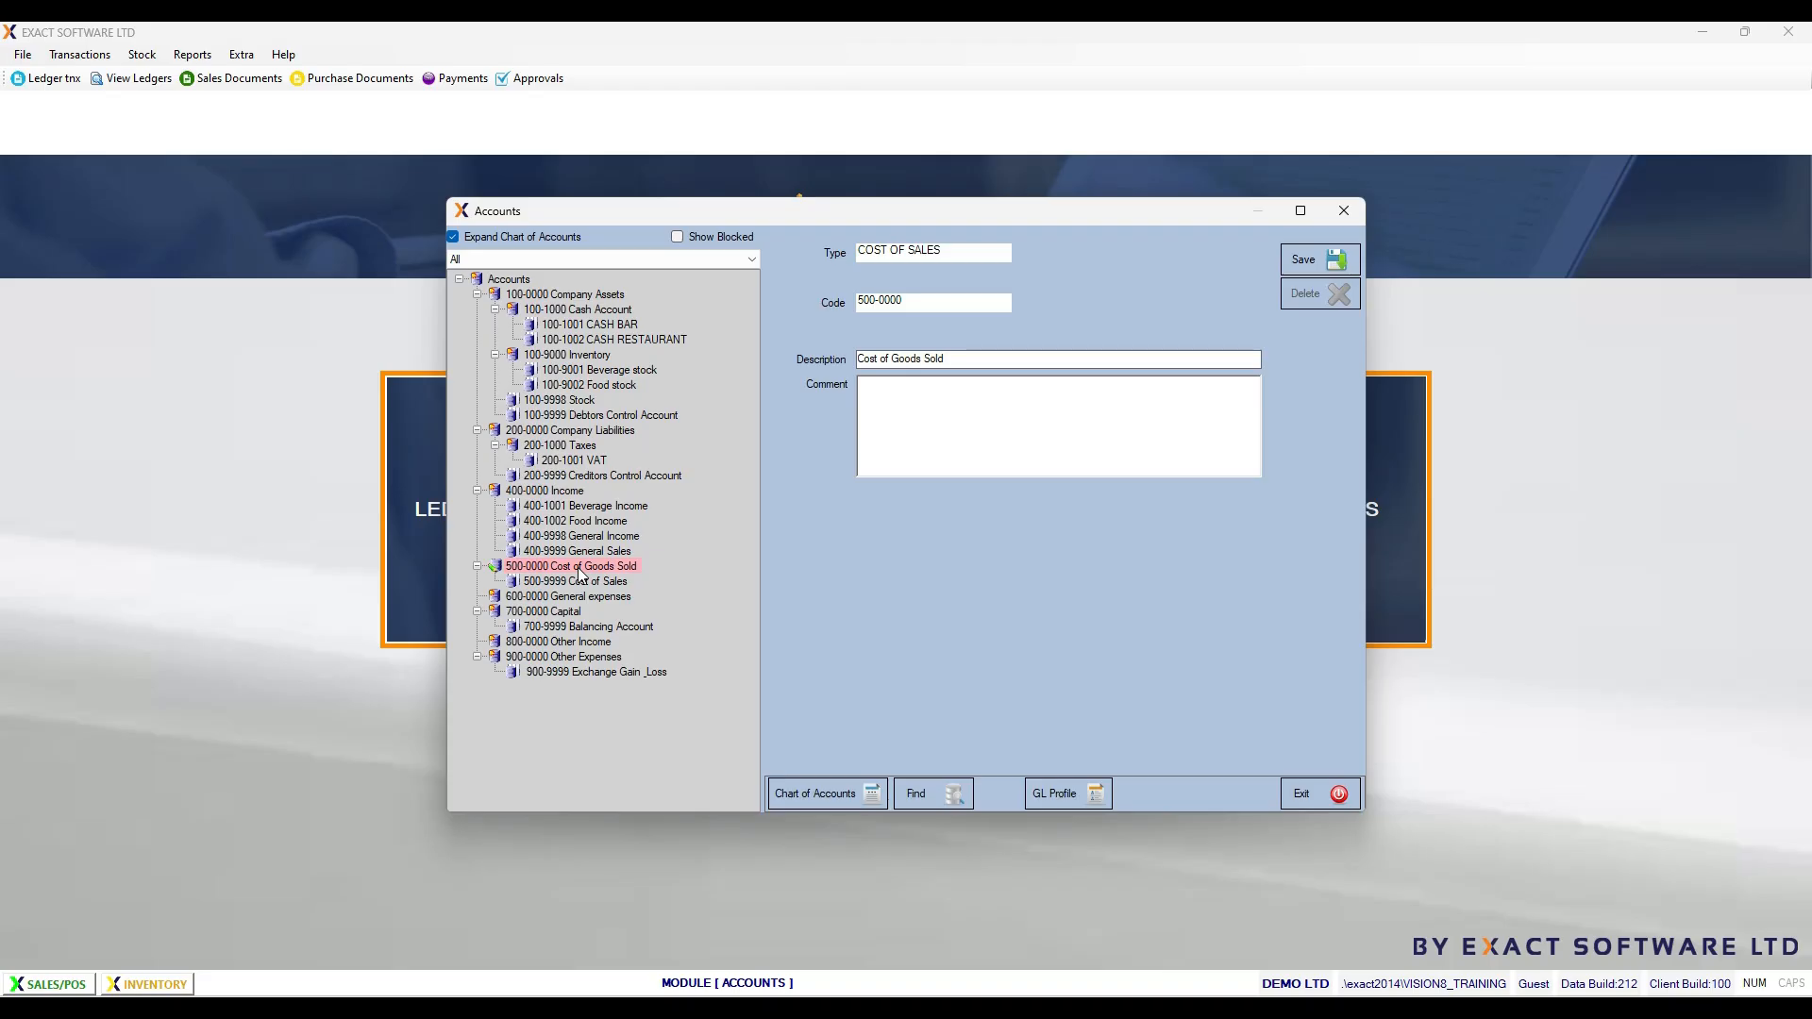
right_click(580, 573)
click(641, 595)
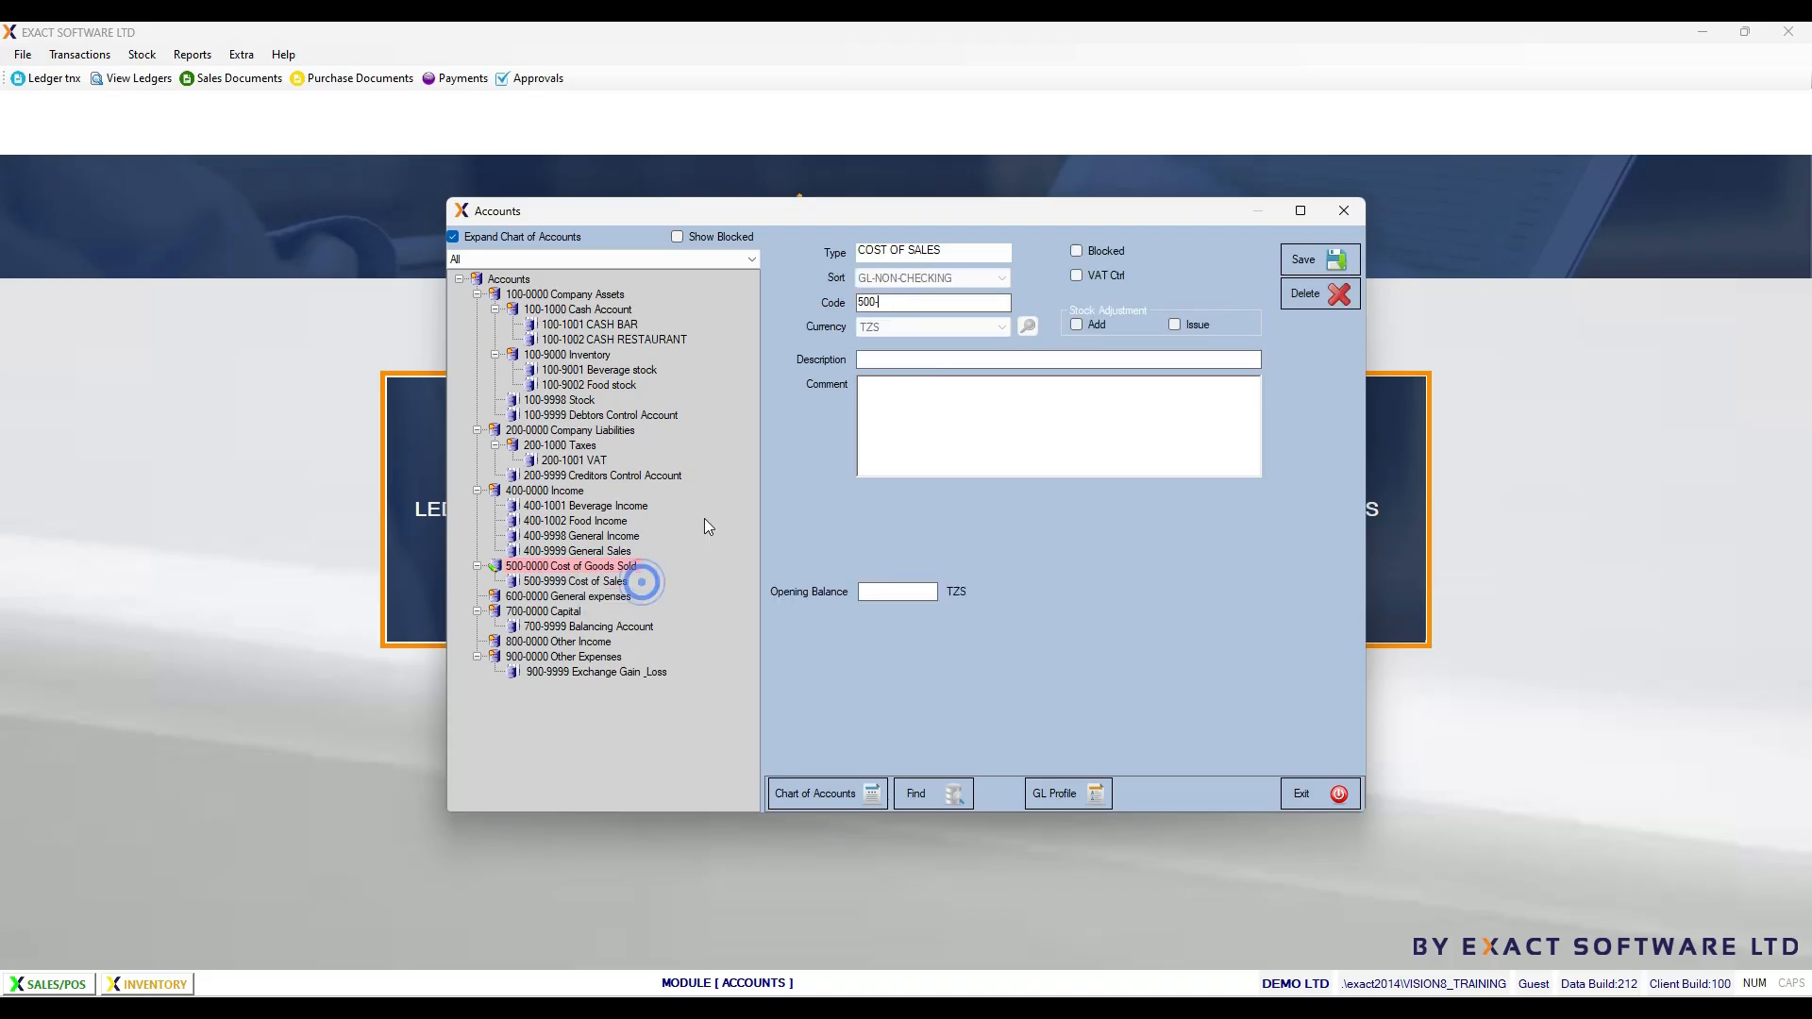
text(1001)
click(906, 357)
text(Becerage COS)
click(1306, 260)
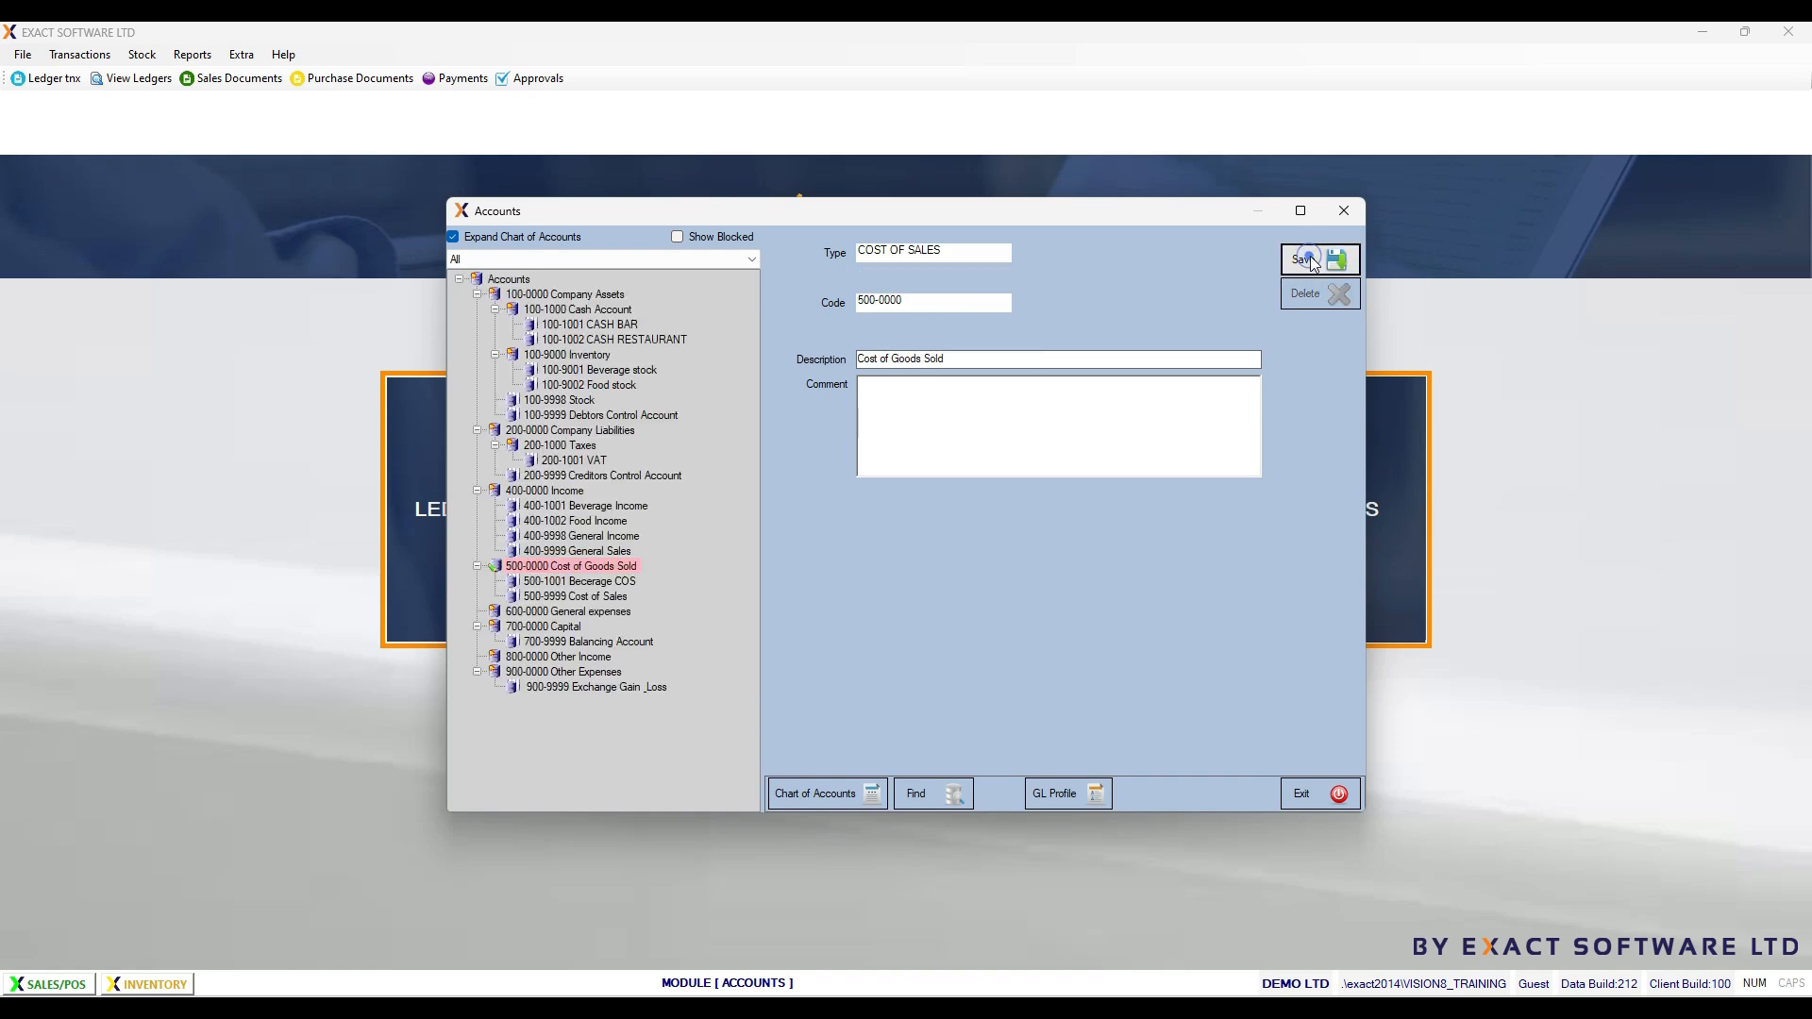
Step: Add an account with code 500-1002 and description Food COS under the Cost of Goods Sold group and save it
right_click(557, 567)
click(613, 579)
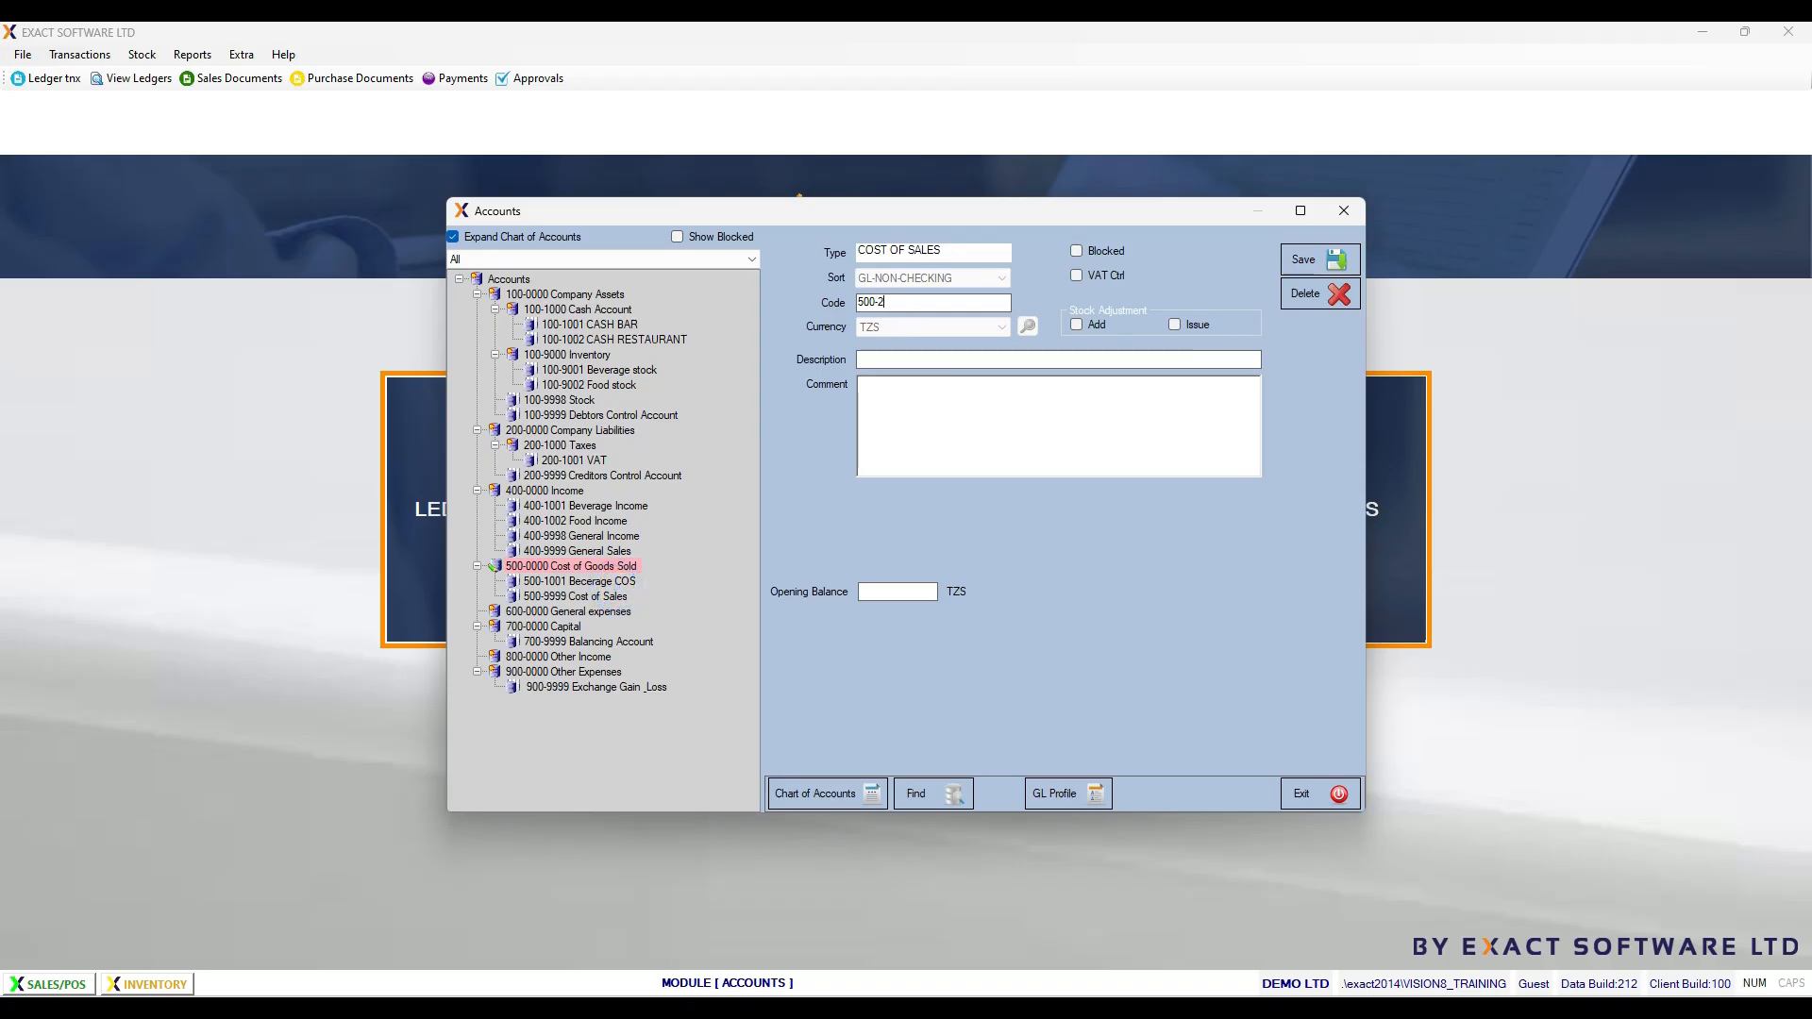
text(1002)
click(915, 362)
text(Food COS)
click(1319, 255)
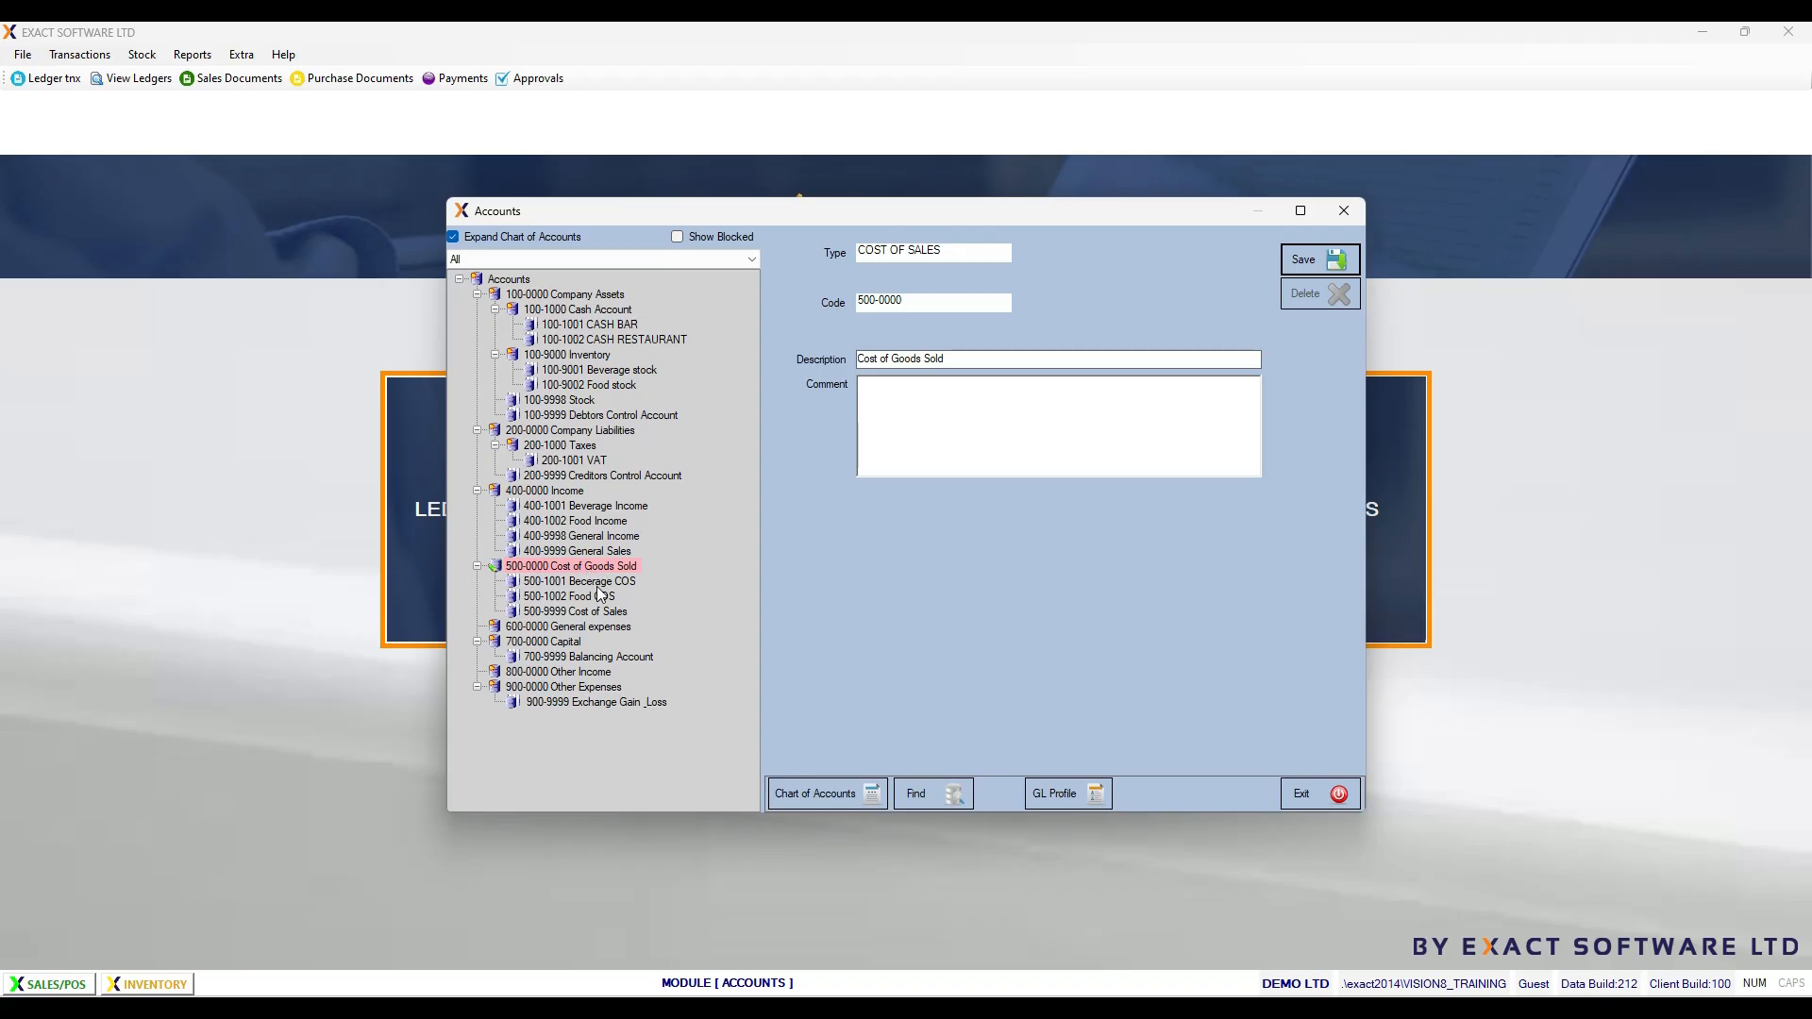
Step: Add a group with code 600-1000 and description Inventory Expenses under General expenses and save it
click(561, 628)
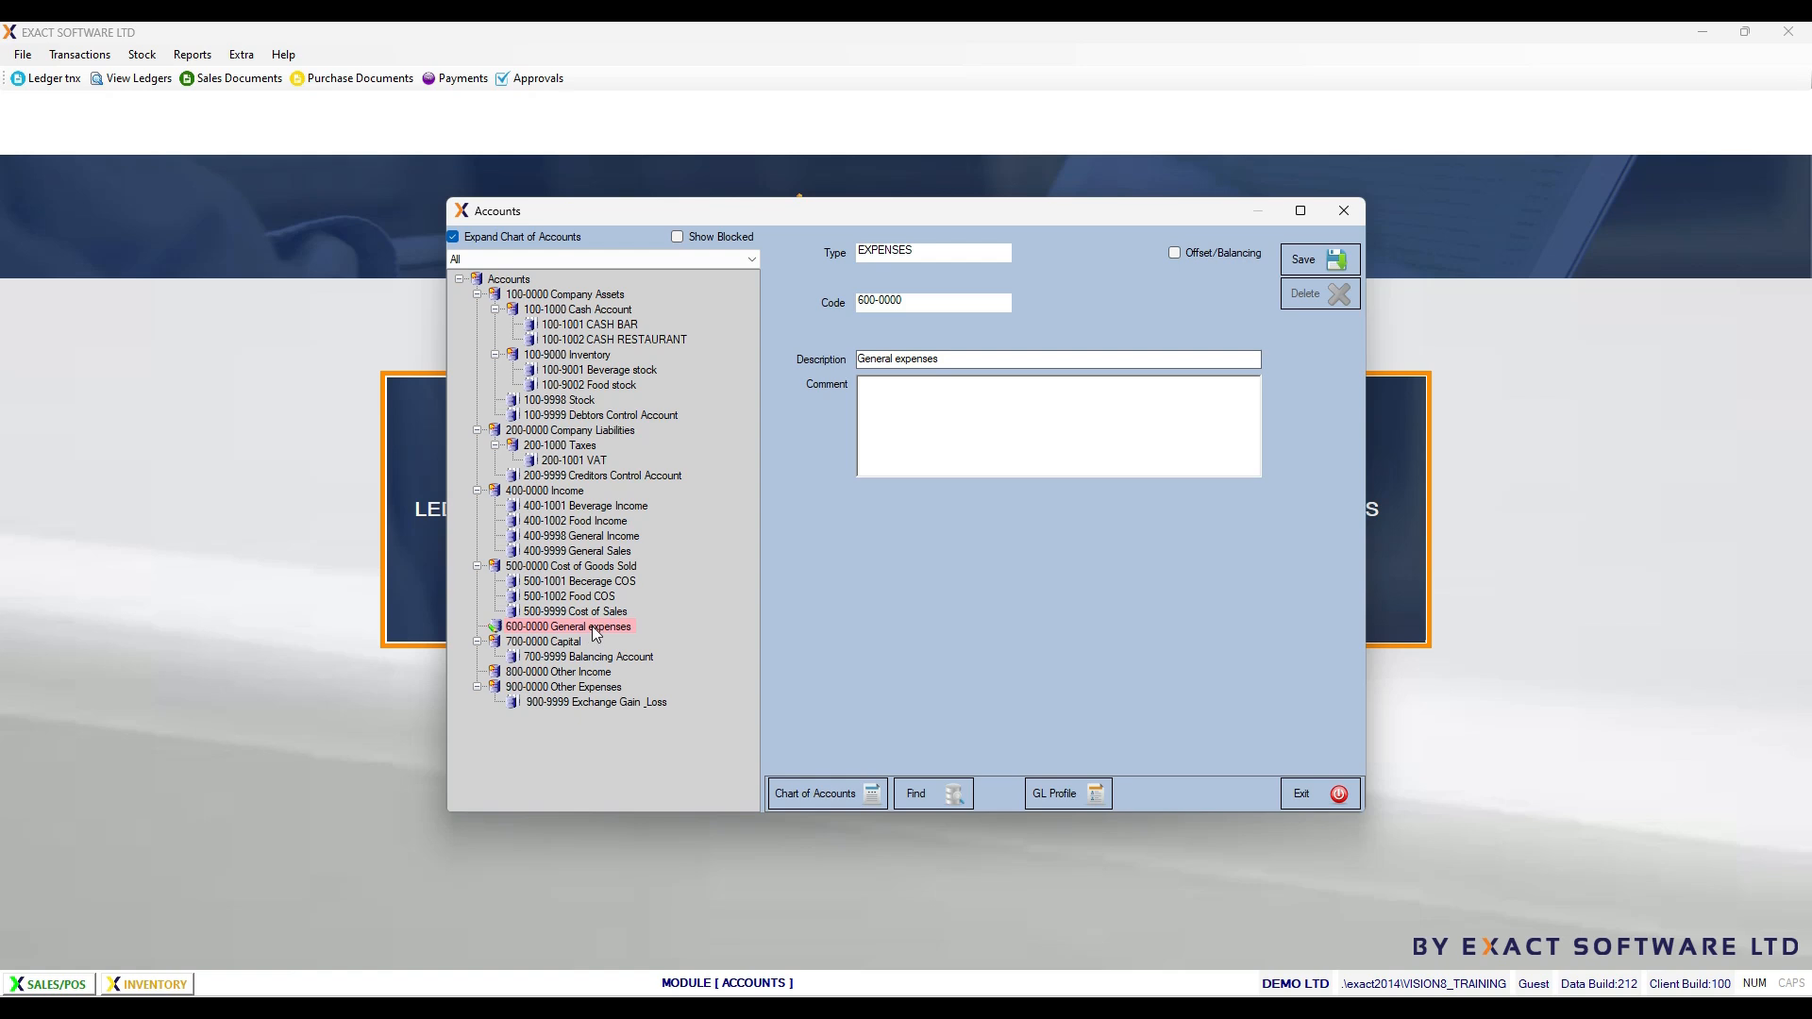
right_click(592, 626)
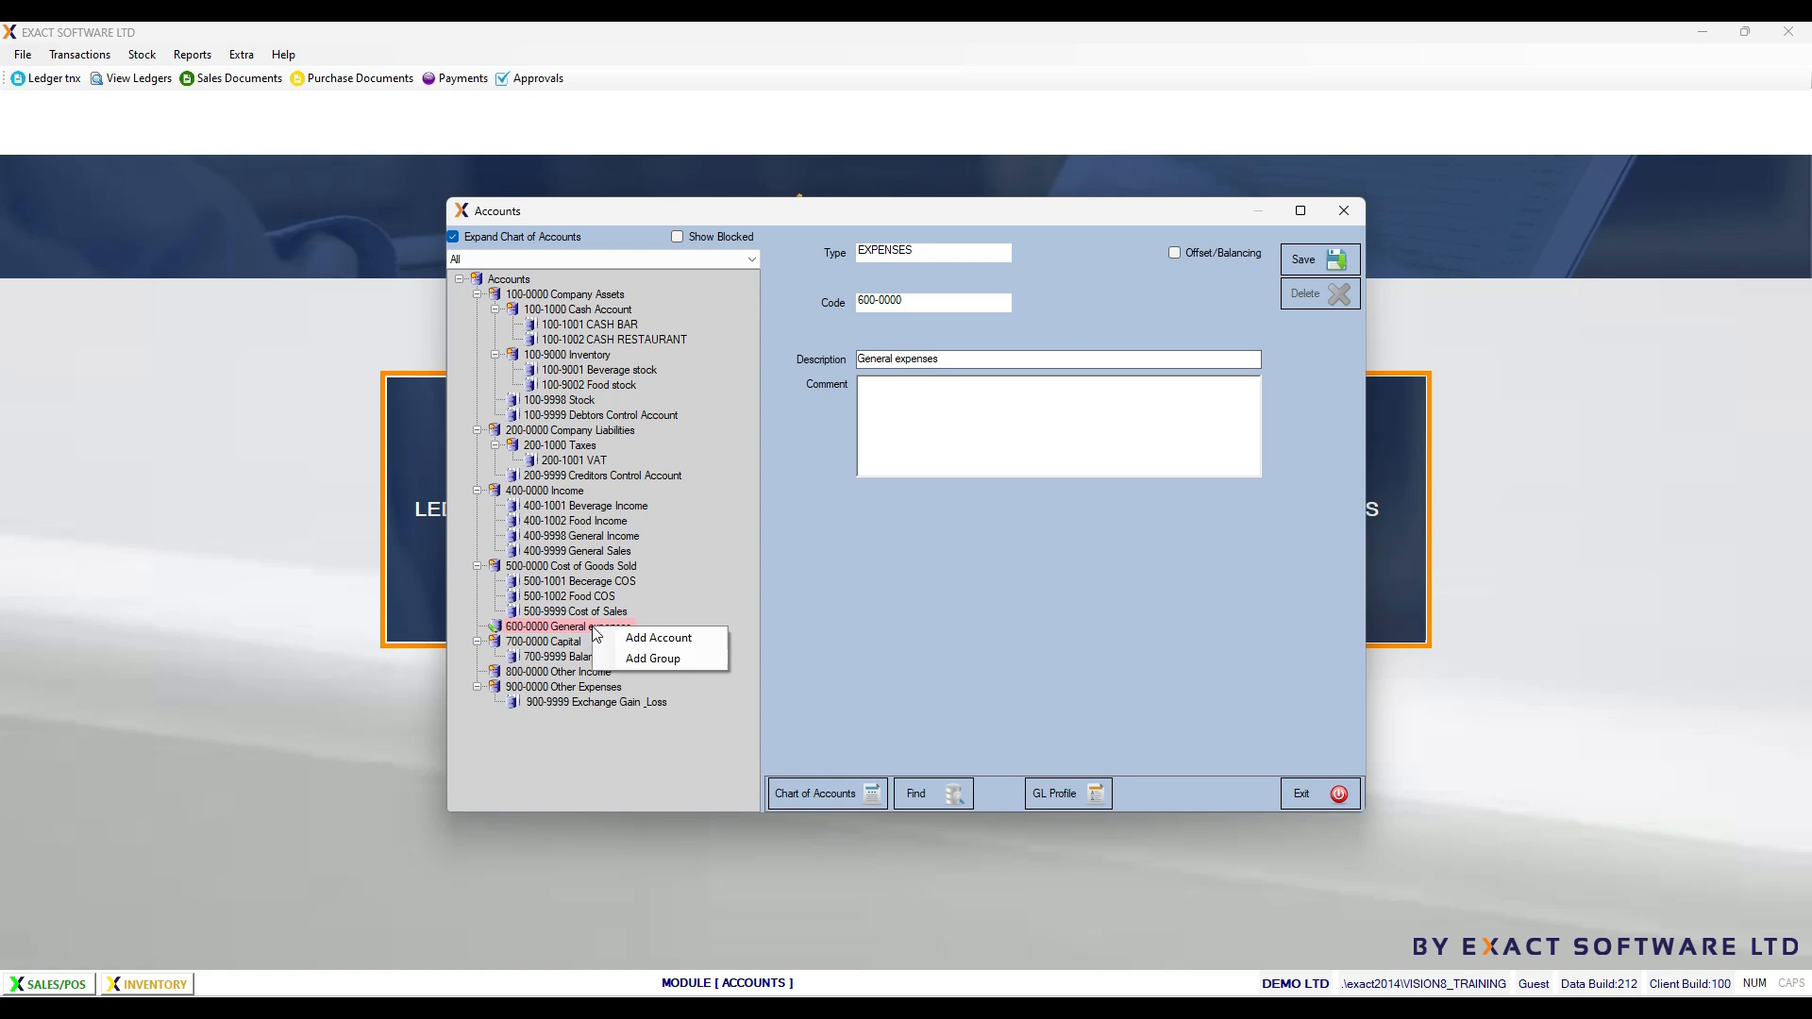
click(658, 659)
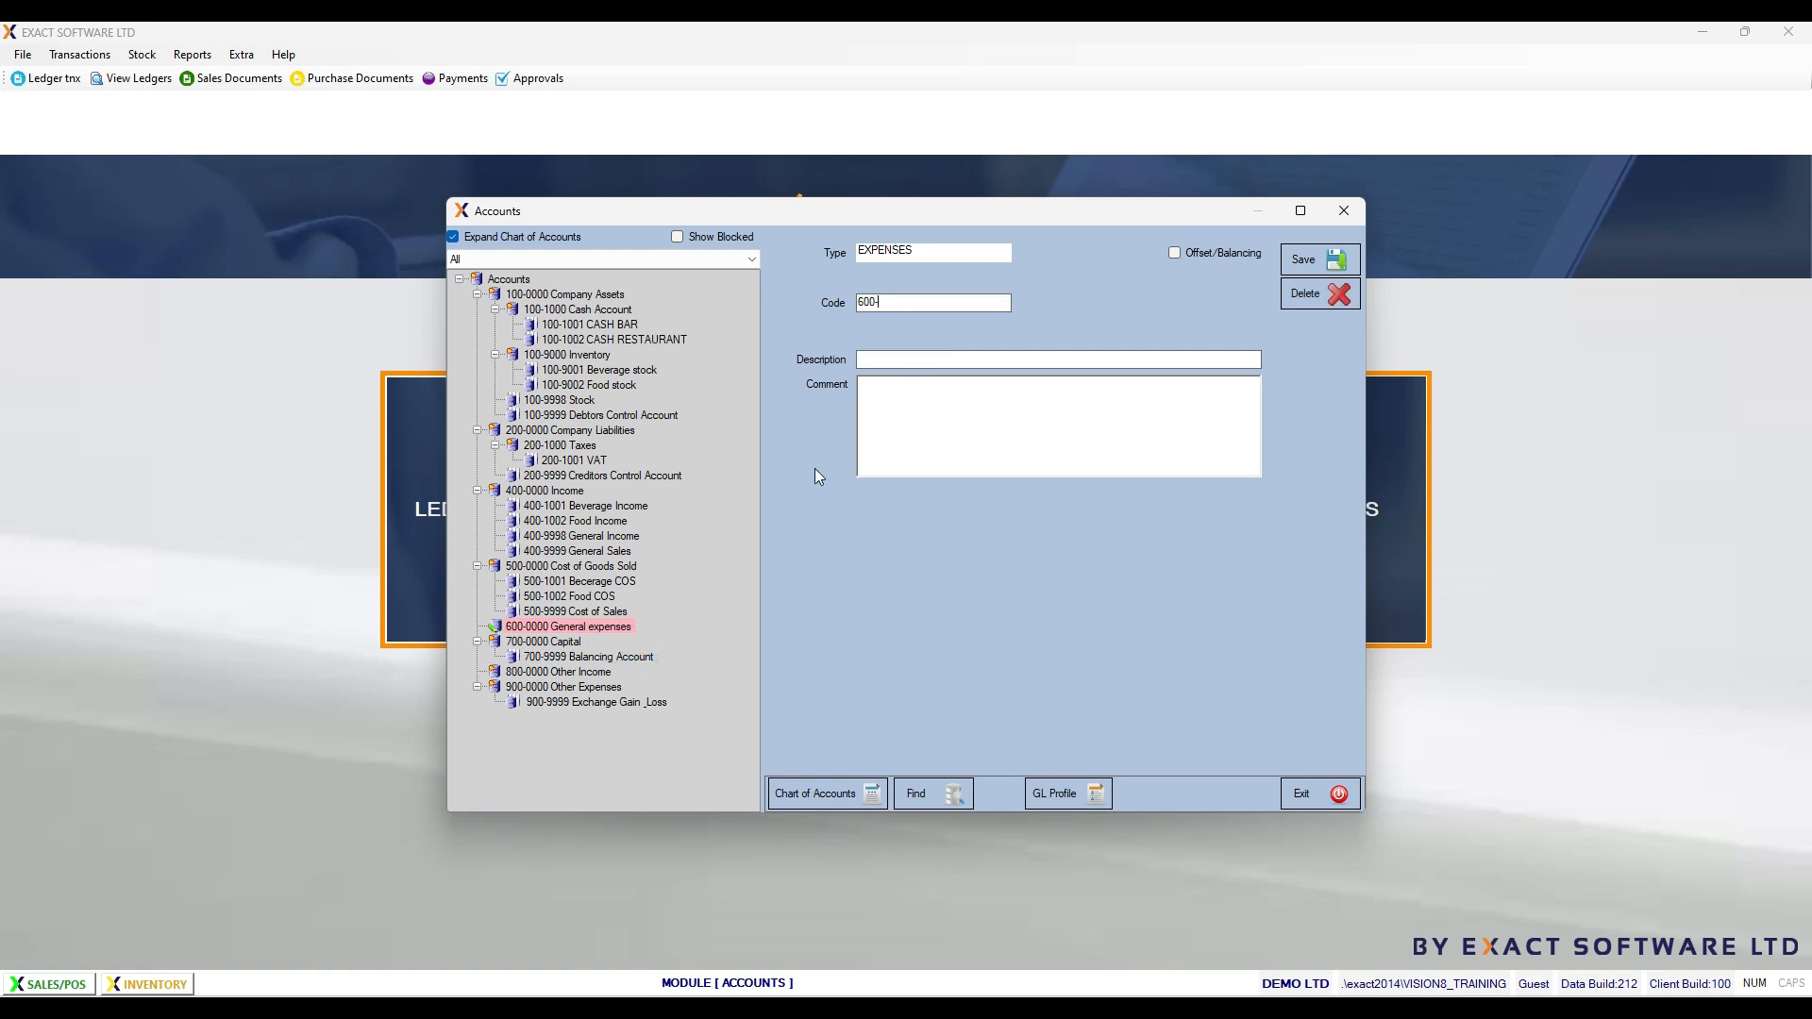
text(1000)
click(889, 364)
text(Inventory Expenses)
click(1310, 257)
Step: Add an account with code 600-1001 and description Manual adjustments under Inventory Expenses, enable stock adjustment Add and Issue, and save it
click(626, 644)
right_click(627, 647)
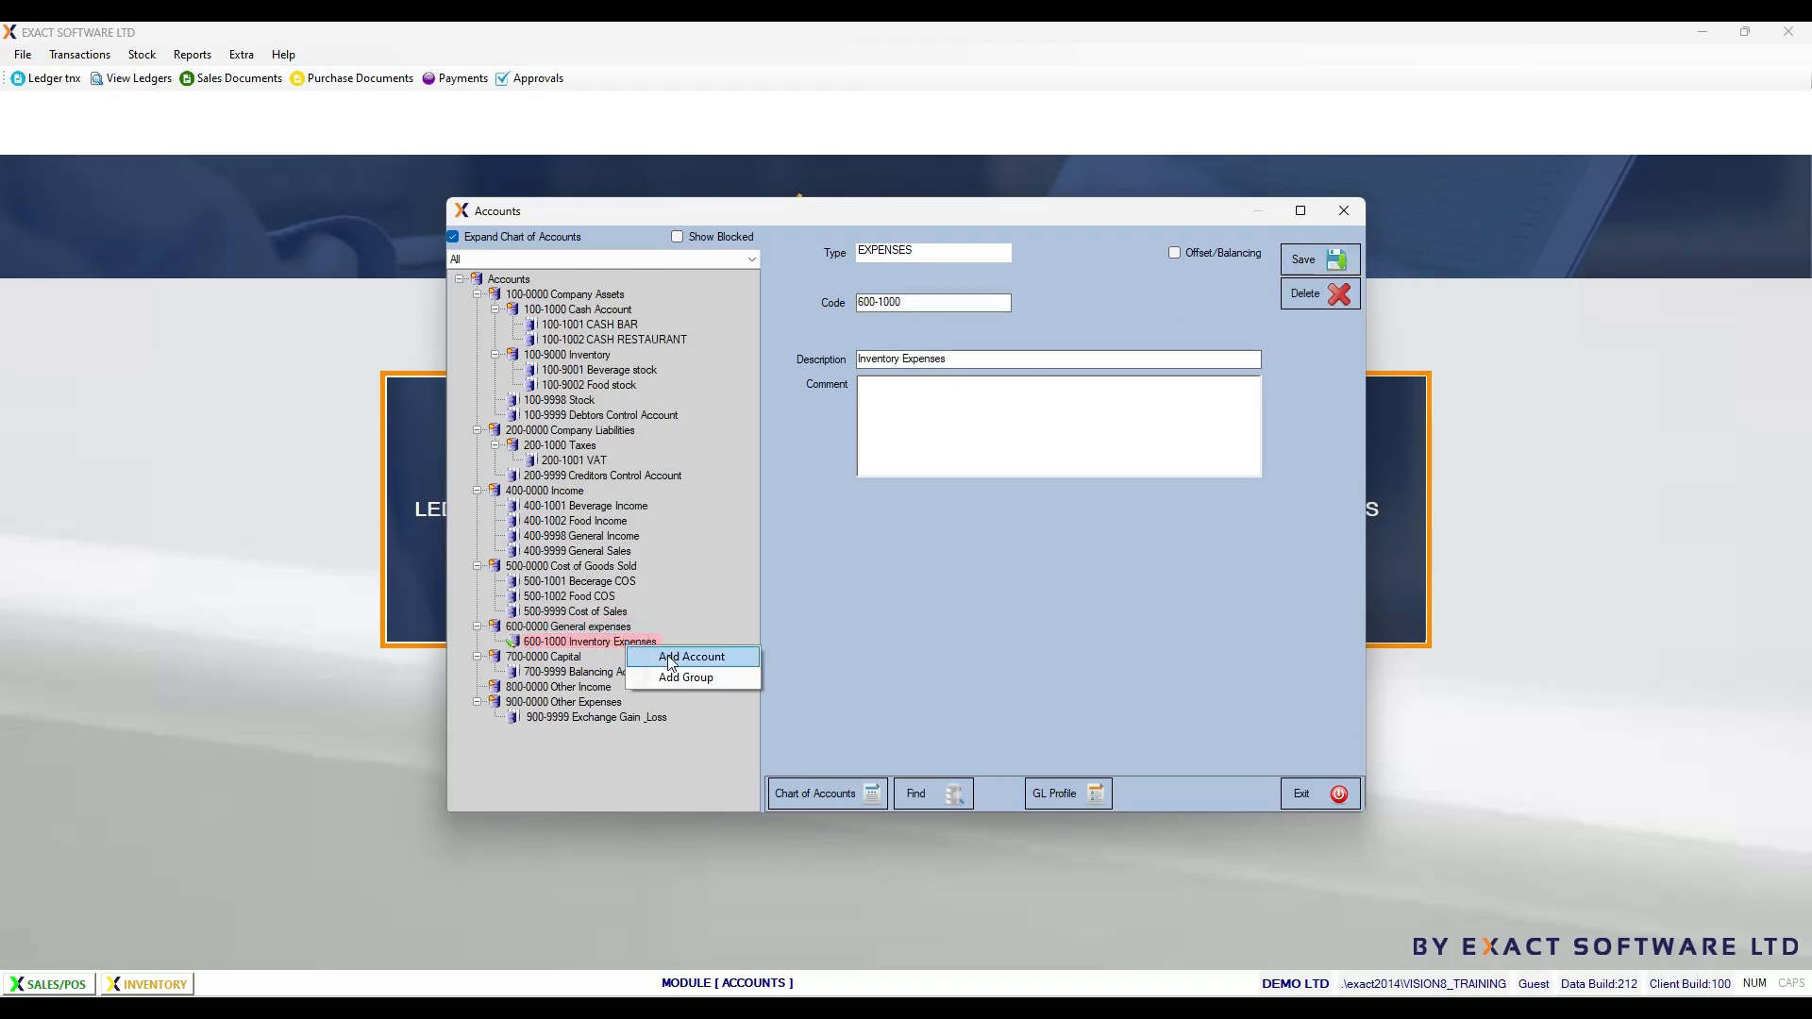
click(672, 657)
text(10001)
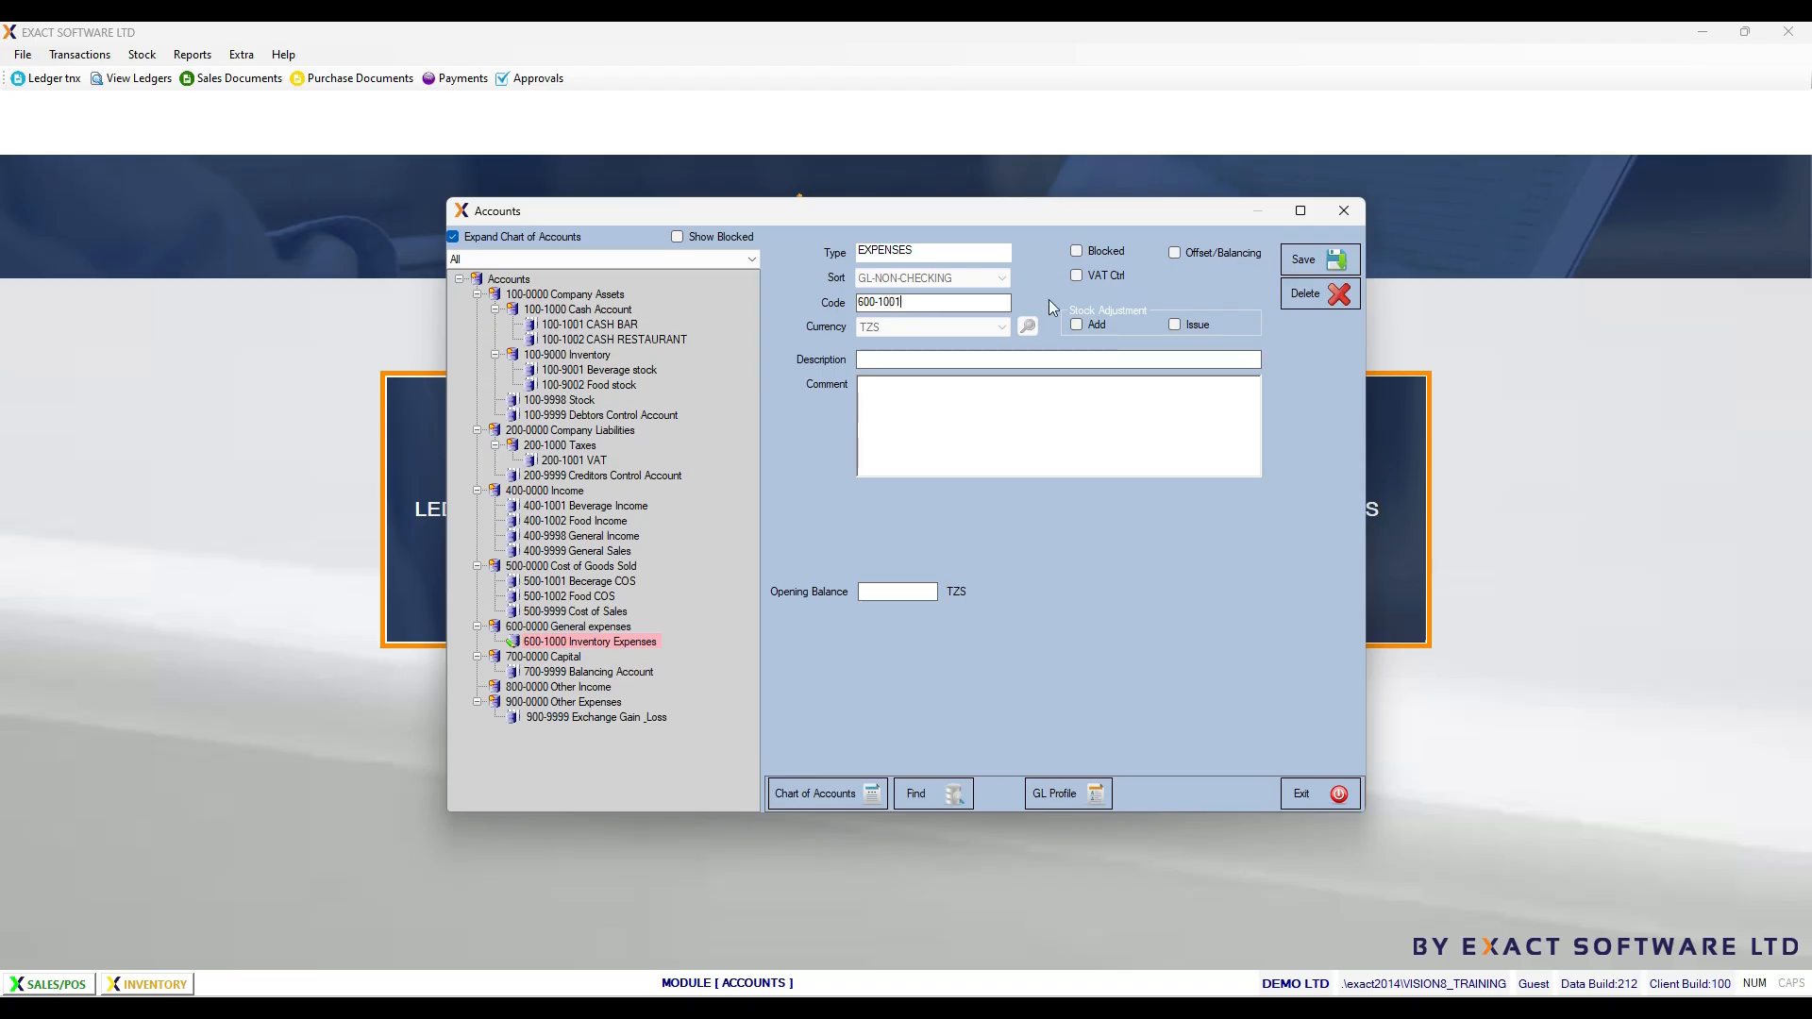
click(985, 359)
text(Manual djustnebt)
key(BackSpace)
key(BackSpace)
key(BackSpace)
key(BackSpace)
key(BackSpace)
key(BackSpace)
text(adjustment)
click(1078, 326)
click(1176, 325)
click(1310, 264)
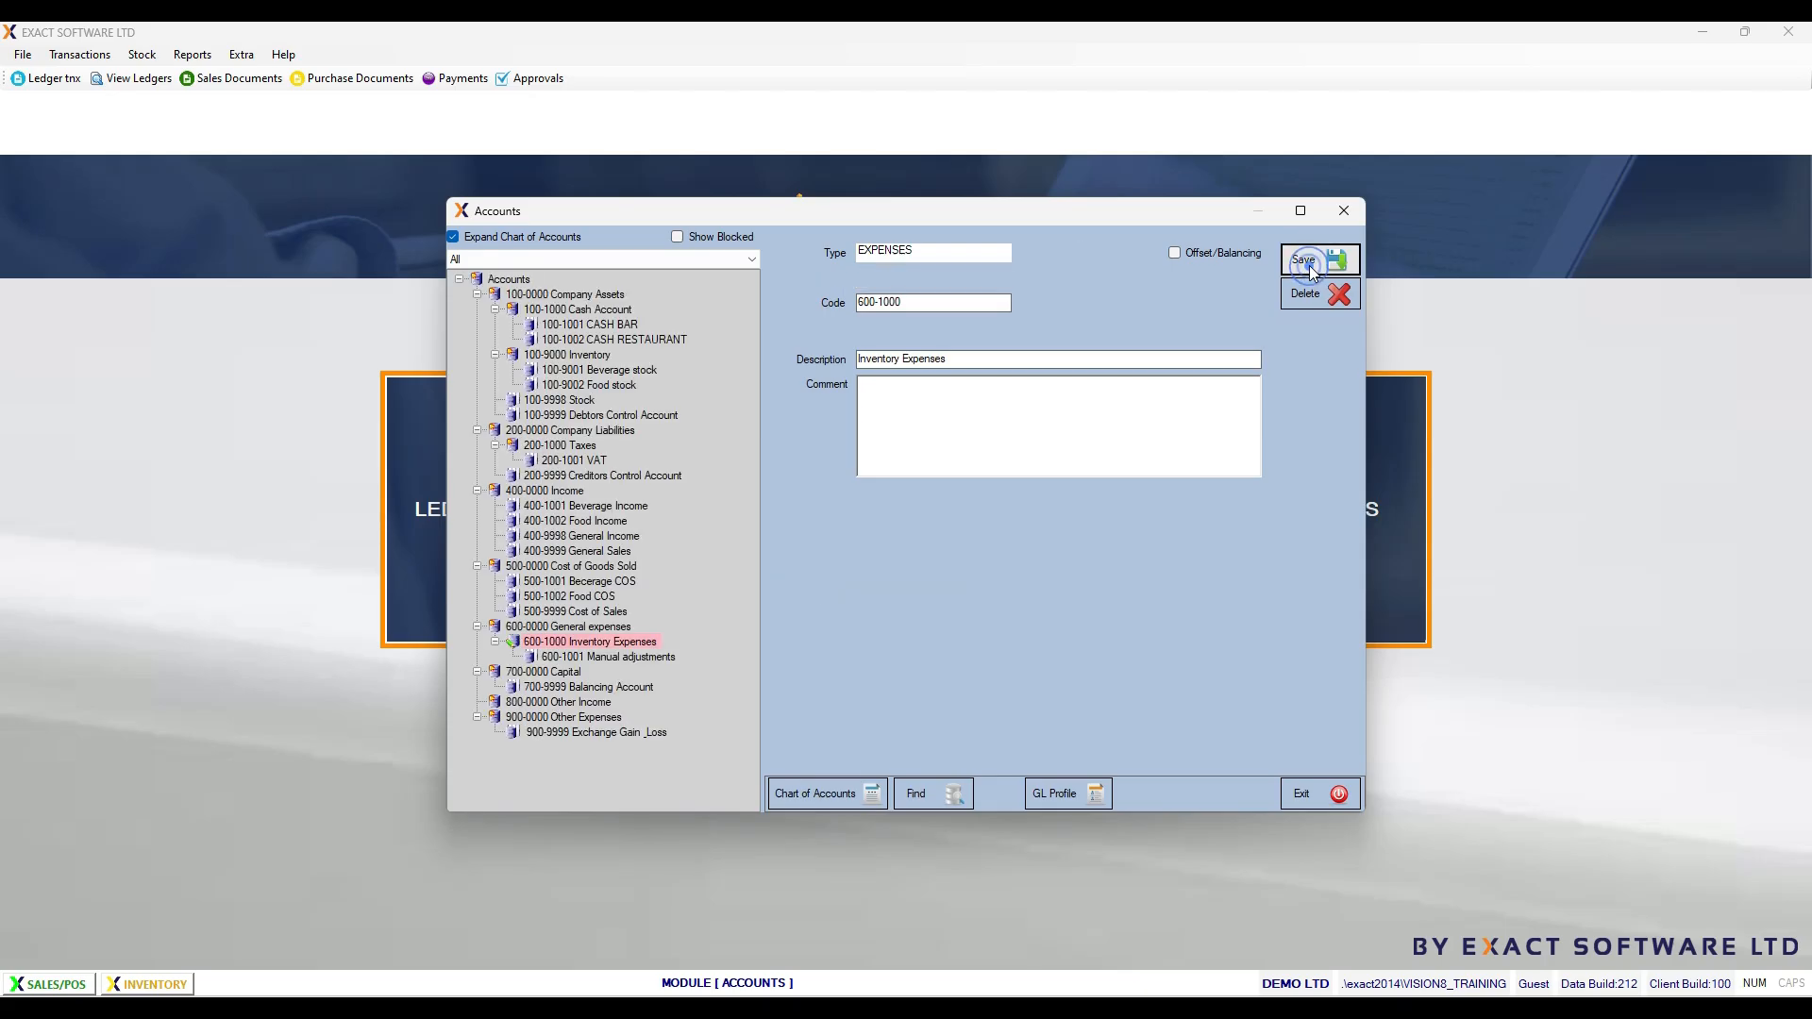
Step: Add an account with code 600-1002 and description Internal consumption under Inventory Expenses, enable stock adjustment Issue, and save it
right_click(614, 642)
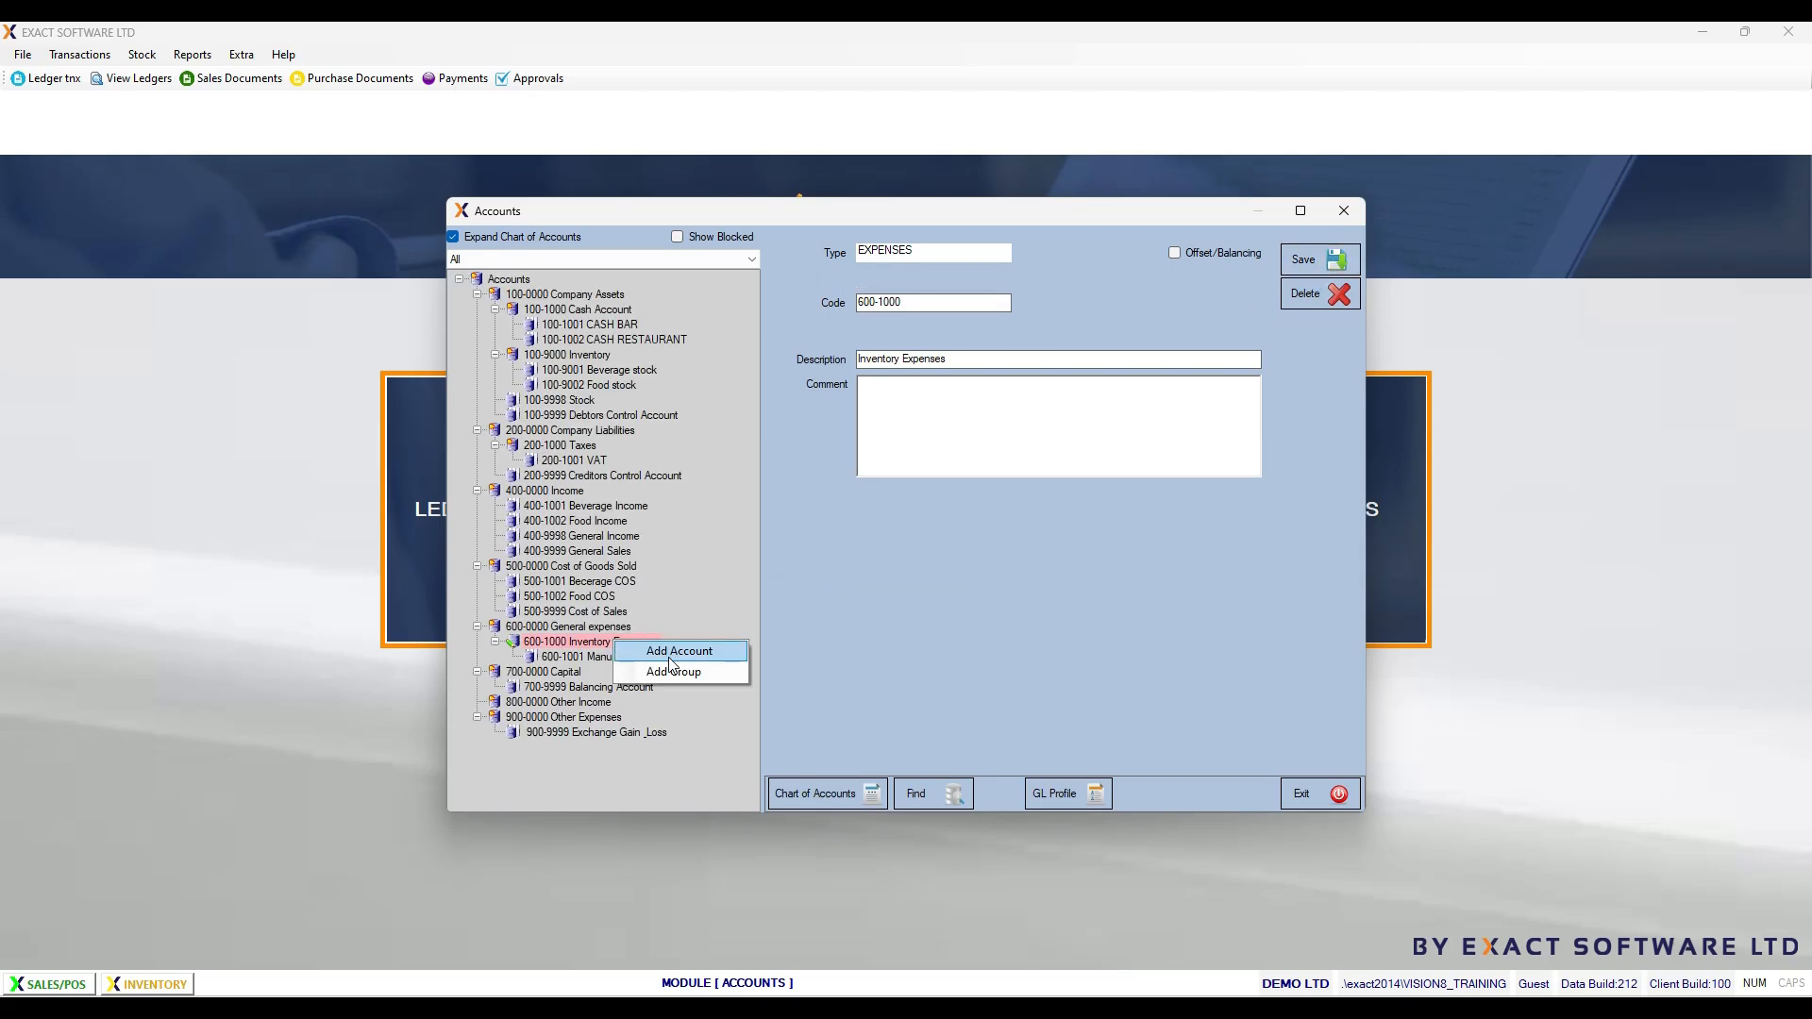
click(671, 658)
text(1002)
click(914, 358)
text(Intr)
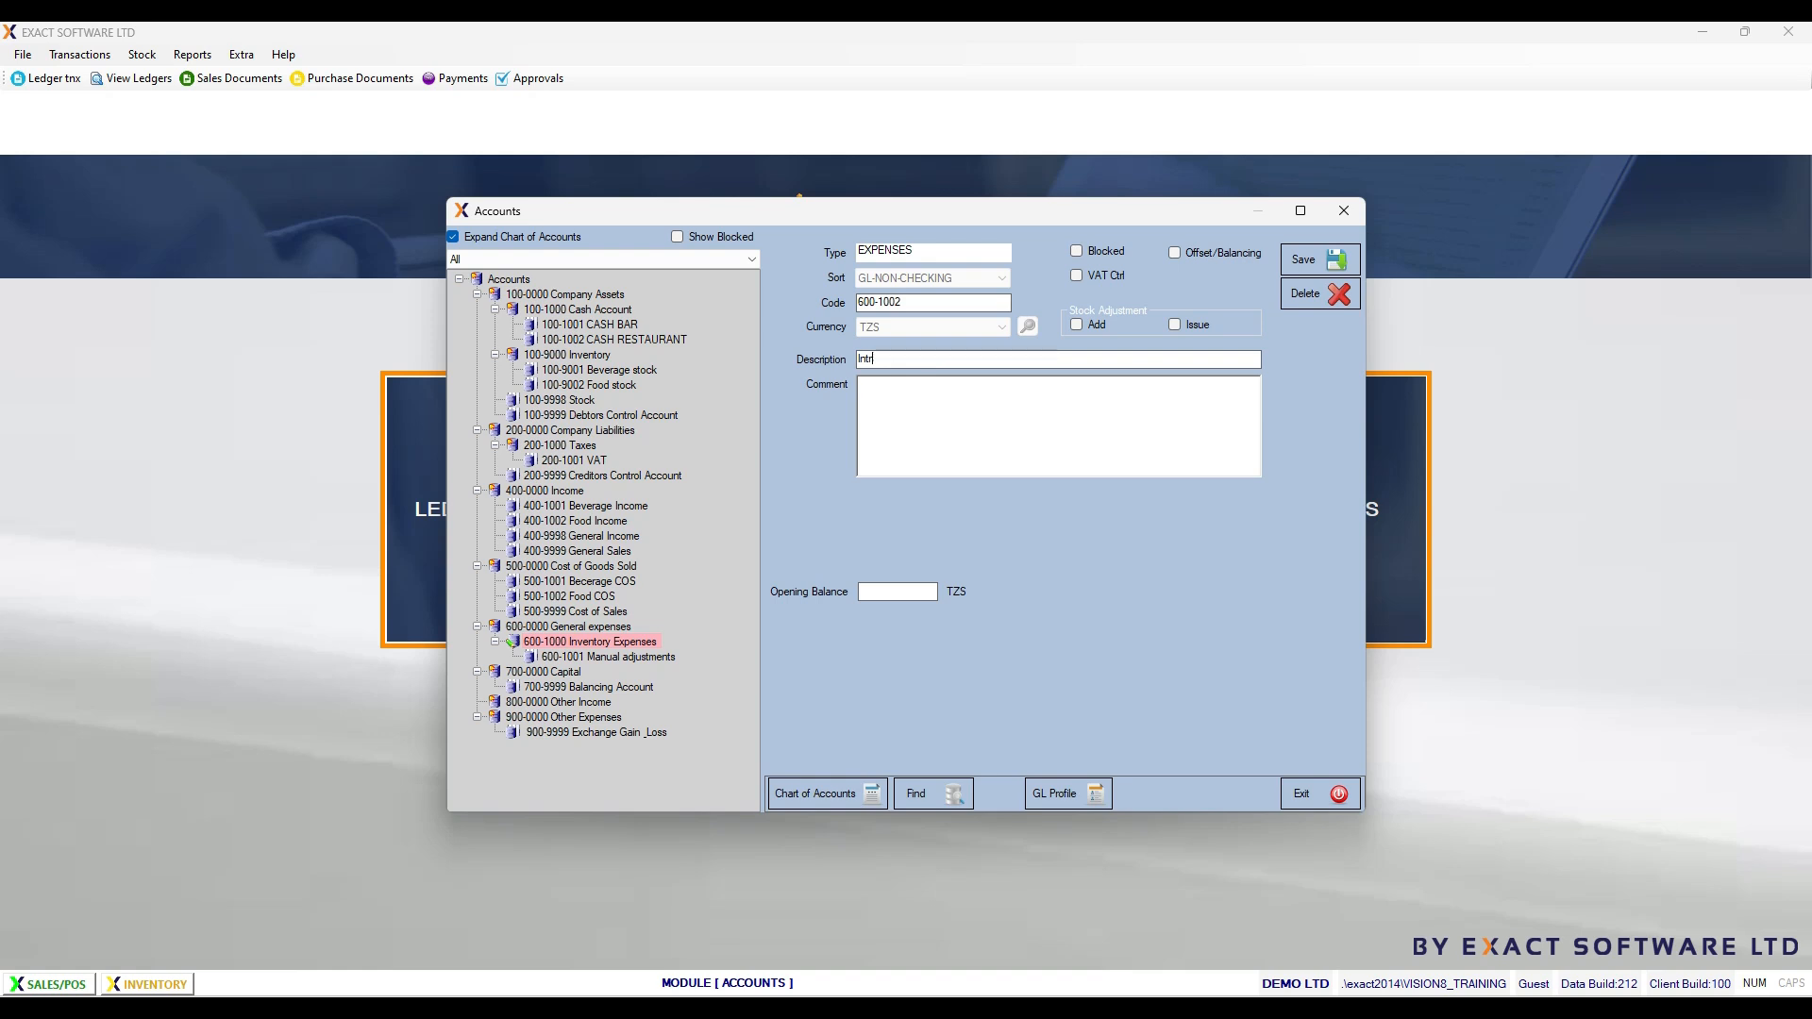
key(BackSpace)
text(ernal consumption)
click(1193, 322)
click(1317, 269)
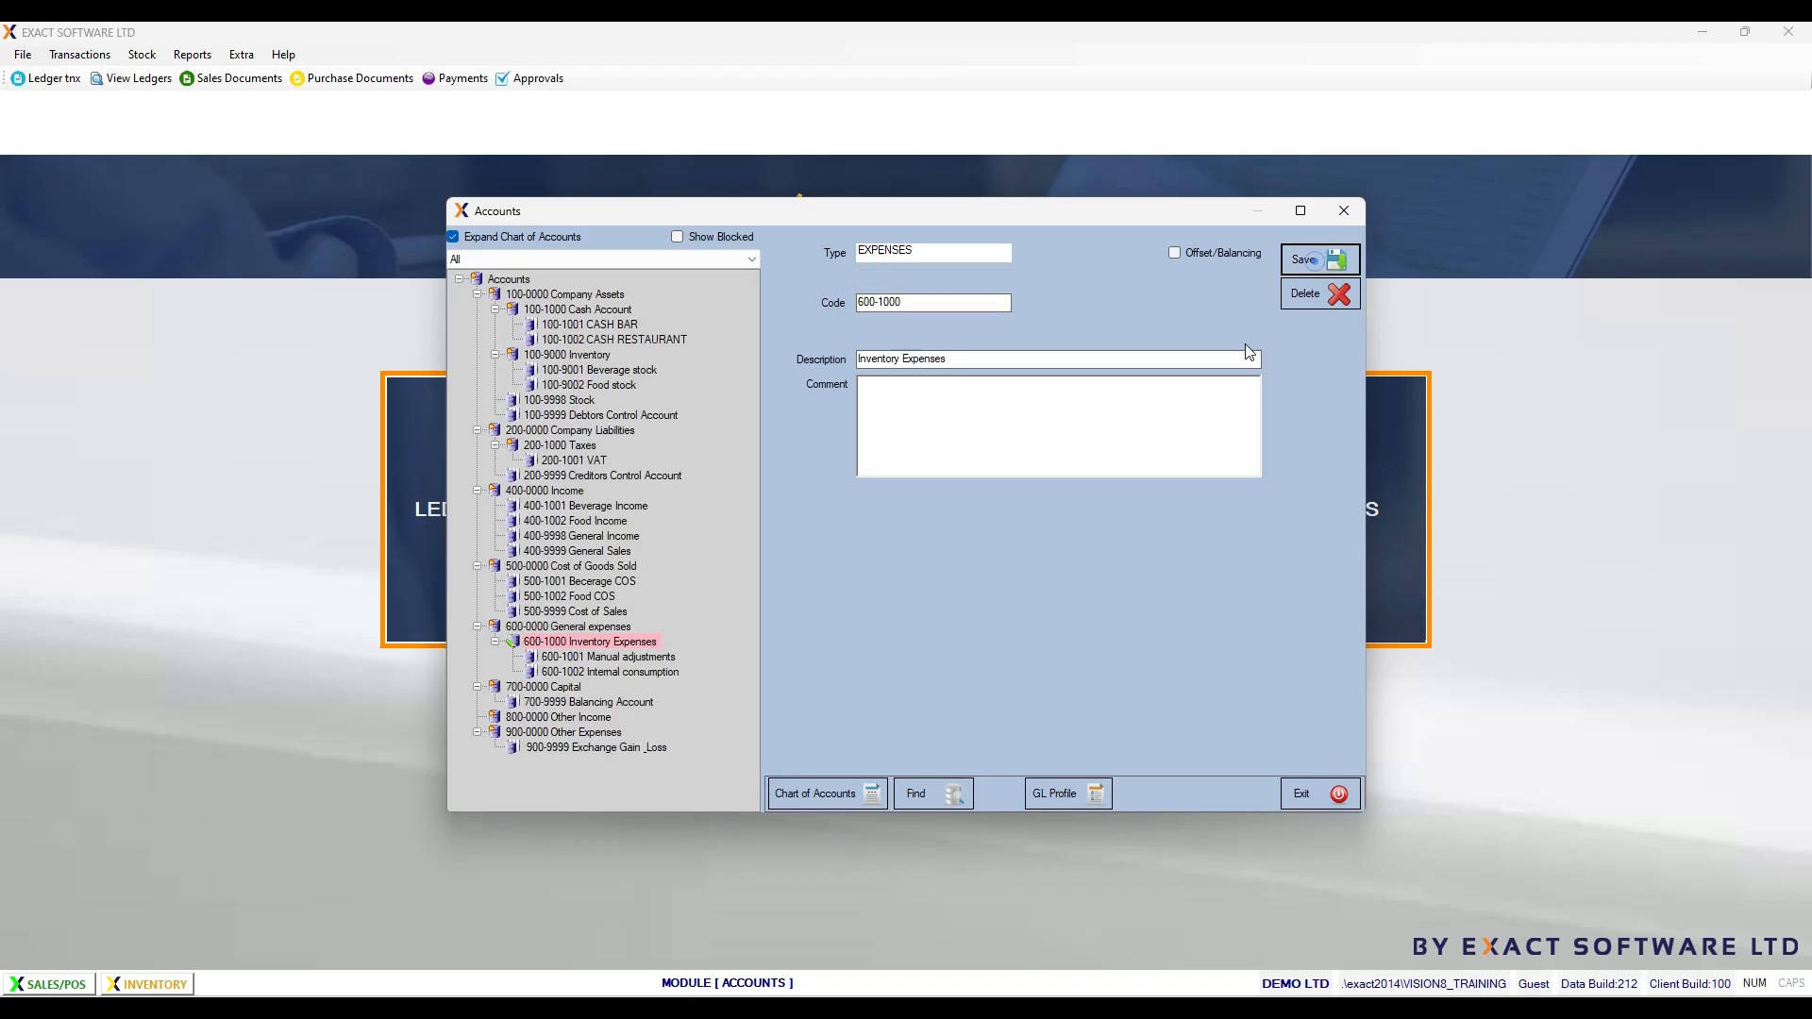
Step: Add an account with code 600-1003 and description Damages under Inventory Expenses, enable stock adjustment Add, and save it
right_click(600, 643)
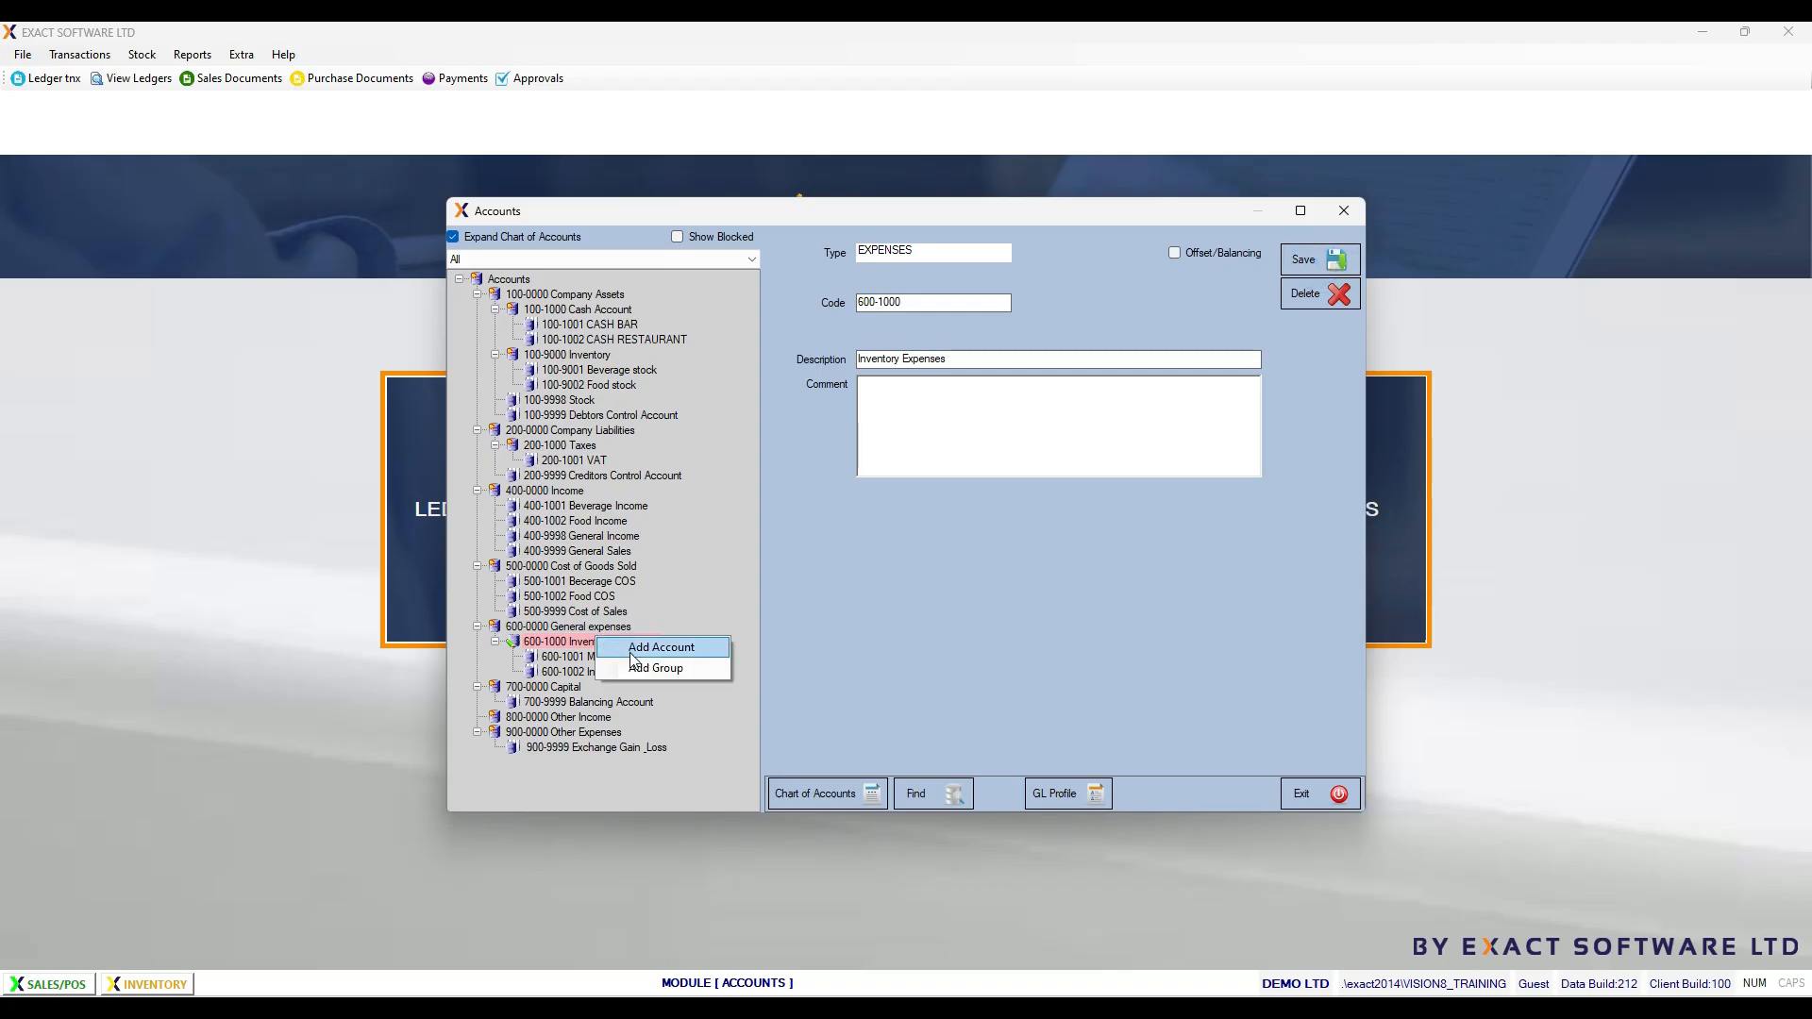
click(661, 647)
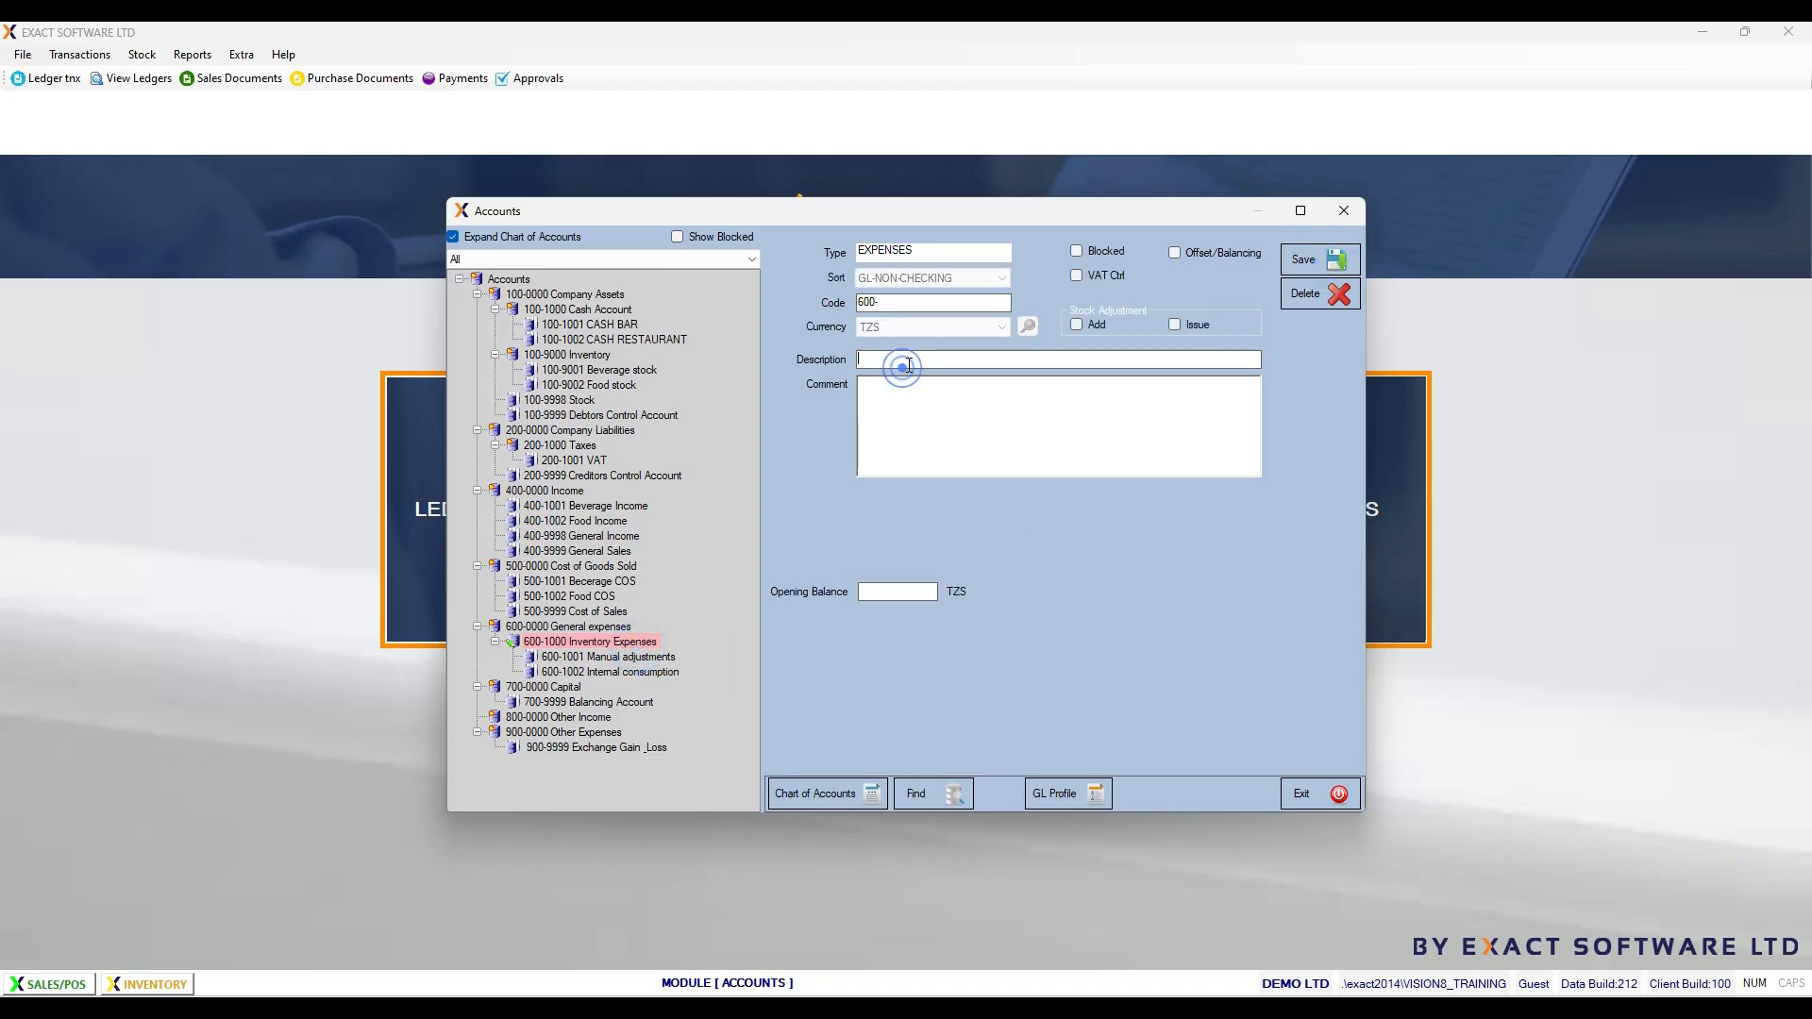
text(10)
key(BackSpace)
key(BackSpace)
click(887, 302)
text(1003)
click(874, 360)
text(Damaged)
click(1078, 324)
click(1305, 259)
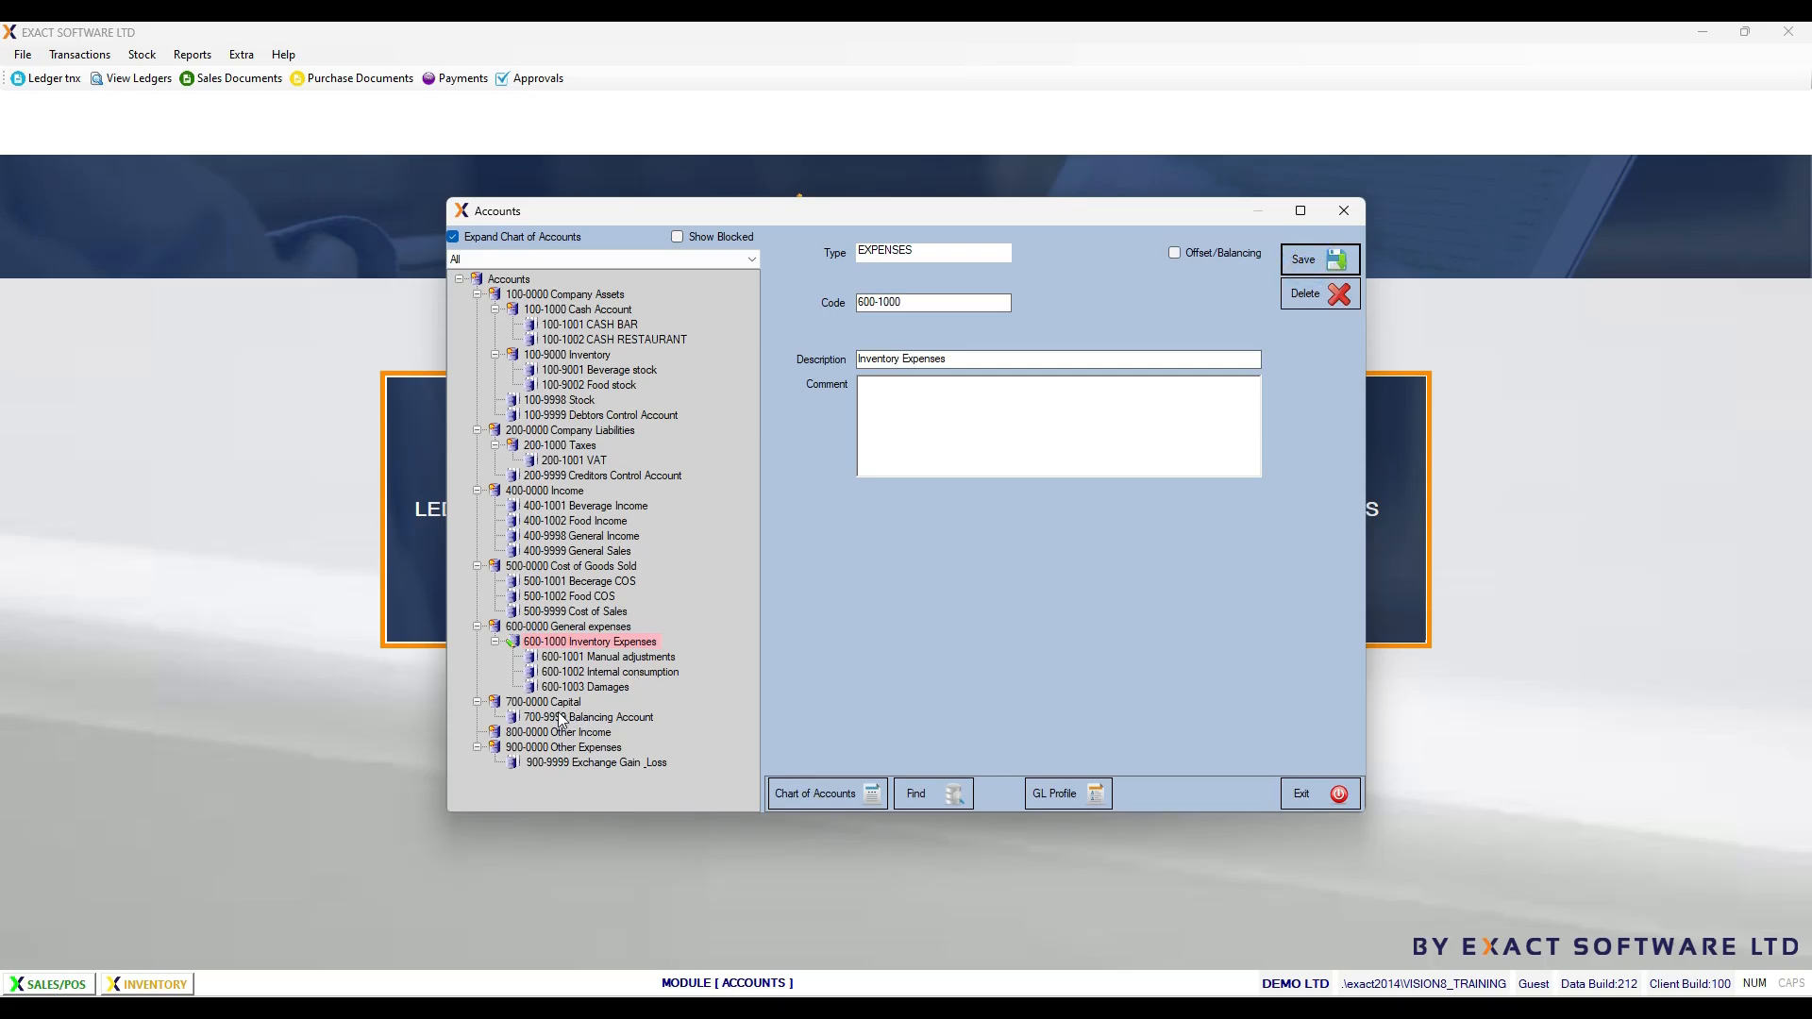
Step: Add an account with code 700-1000 and description Retained Profit under the Capital group and save it
click(559, 703)
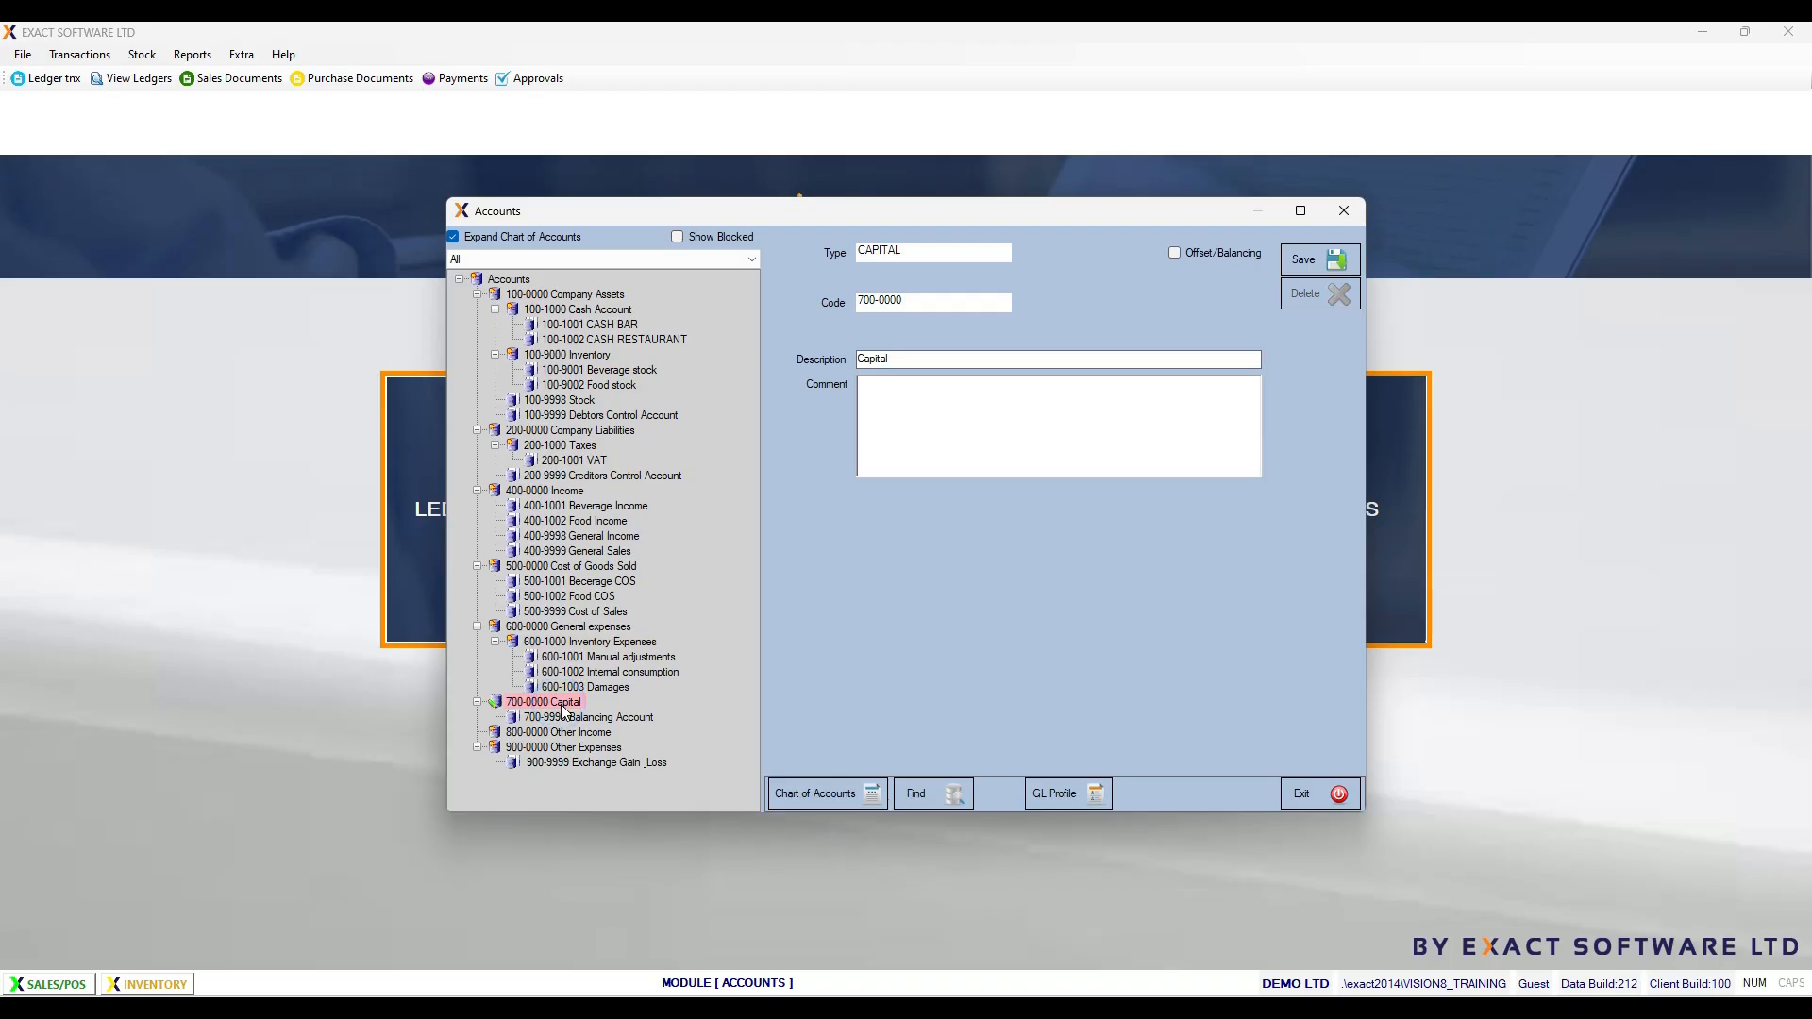
right_click(564, 711)
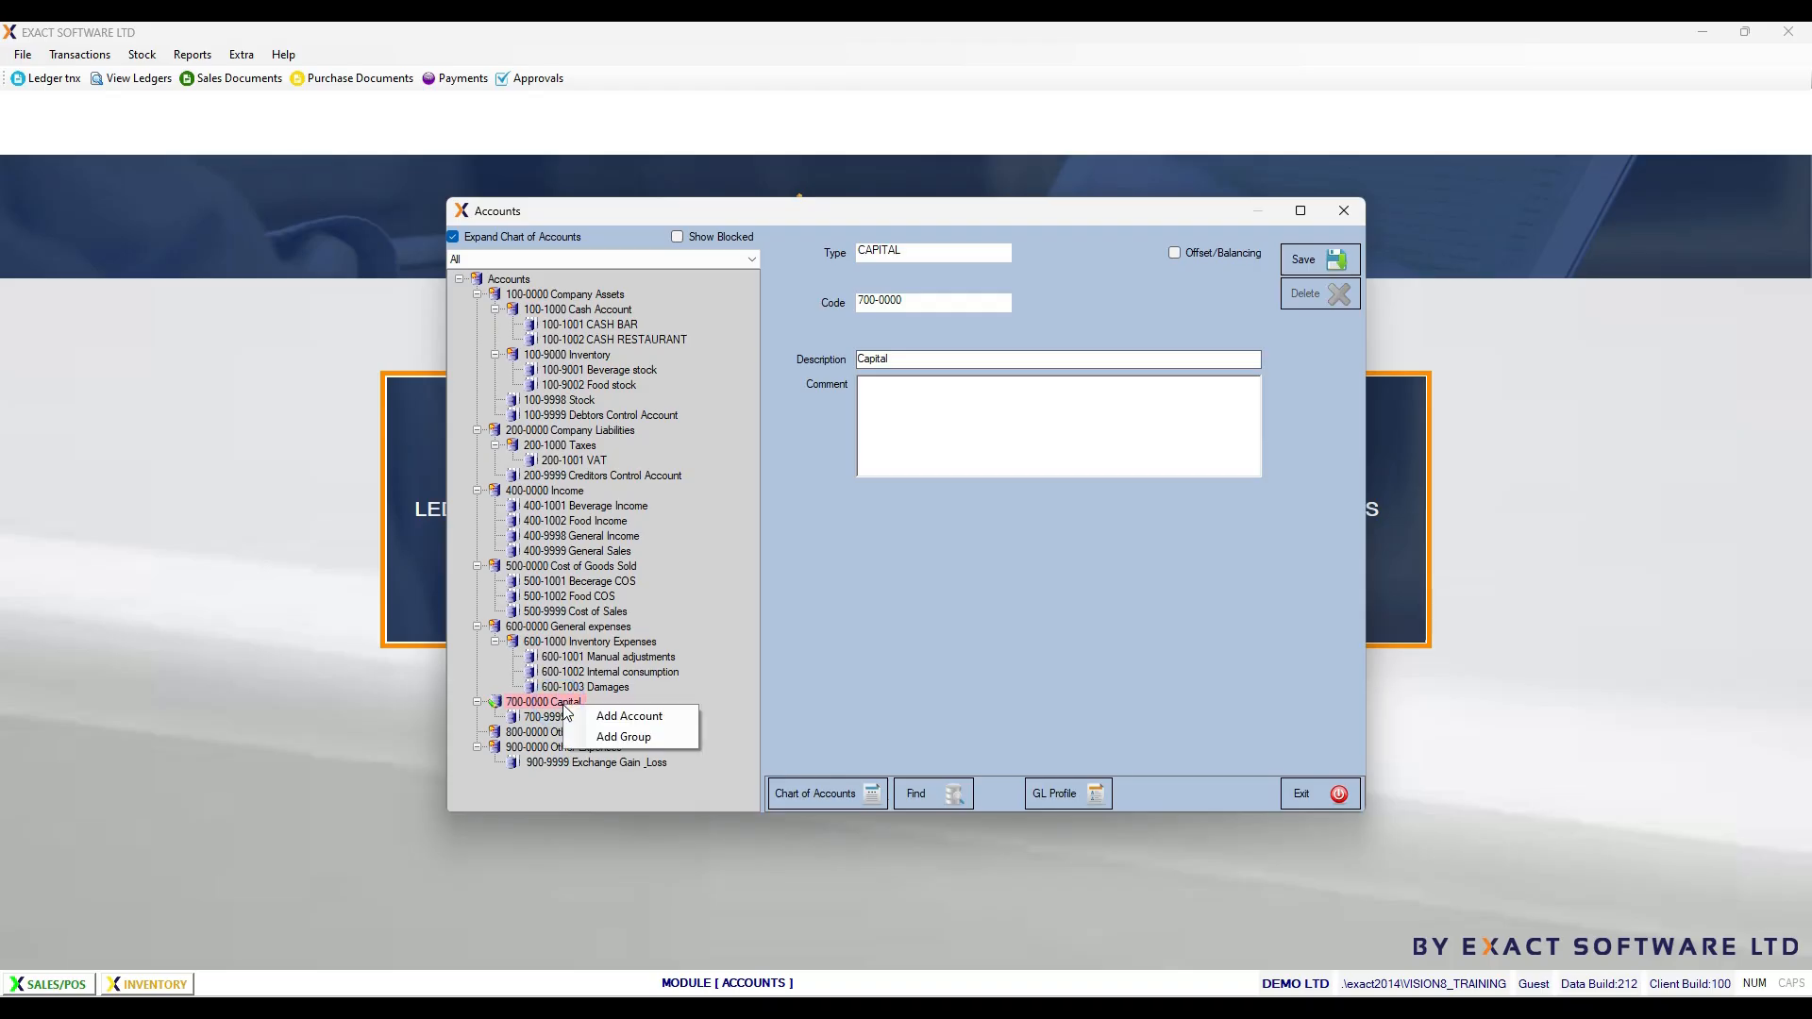
click(629, 717)
text(1000)
key(Tab)
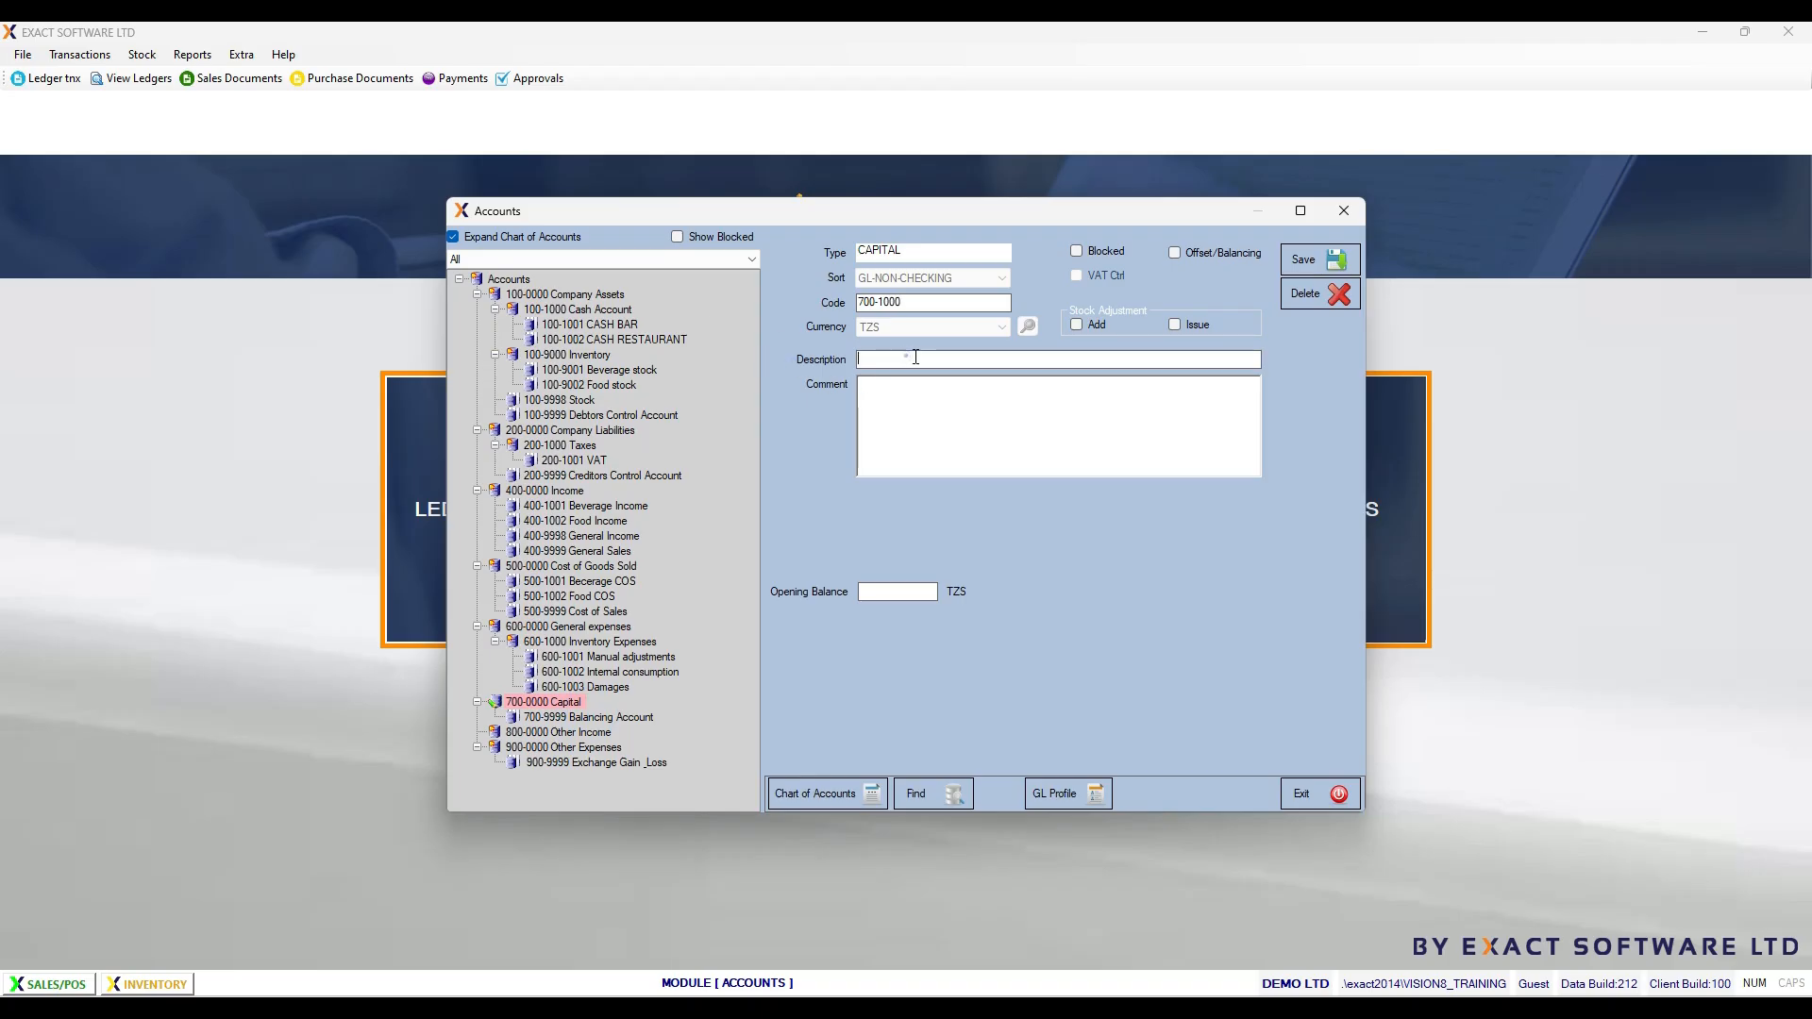
text(Retained Profit)
click(1316, 258)
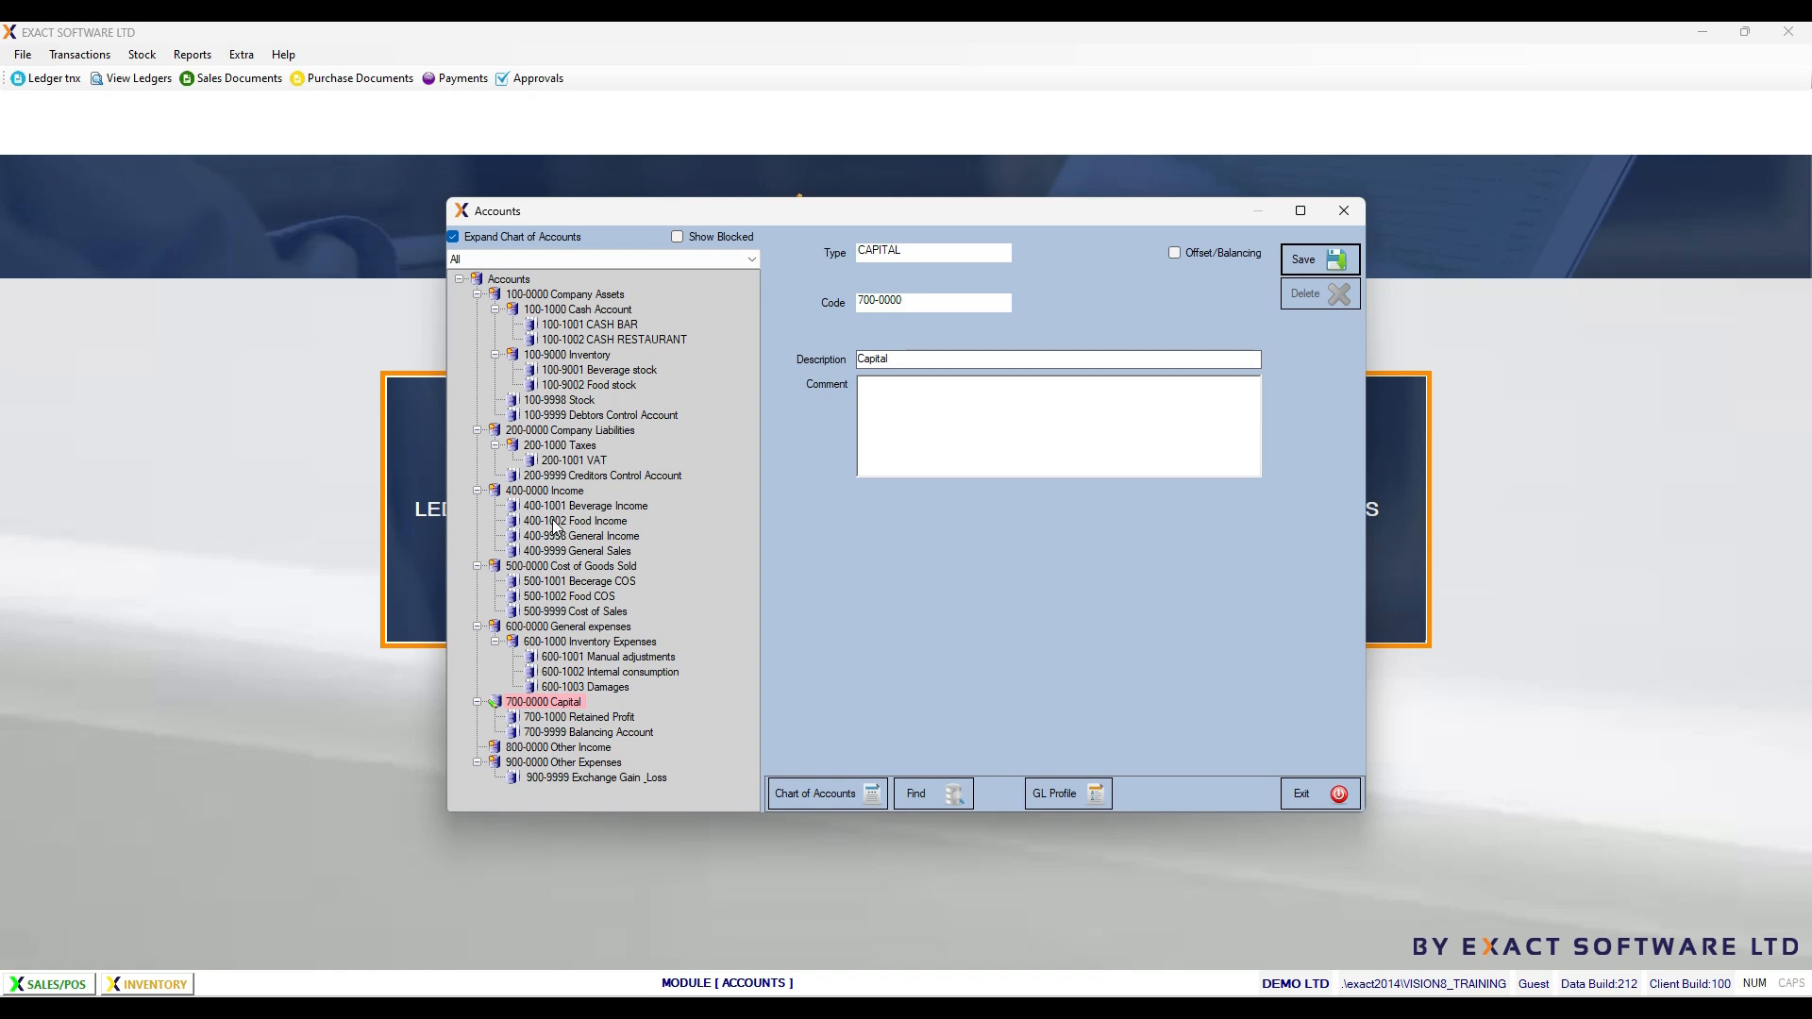
Step: Add an account with code 200-2000 and description GRN Receivable under Company Liabilities, enable stock adjustment Add and Issue, and save it
click(570, 434)
right_click(570, 434)
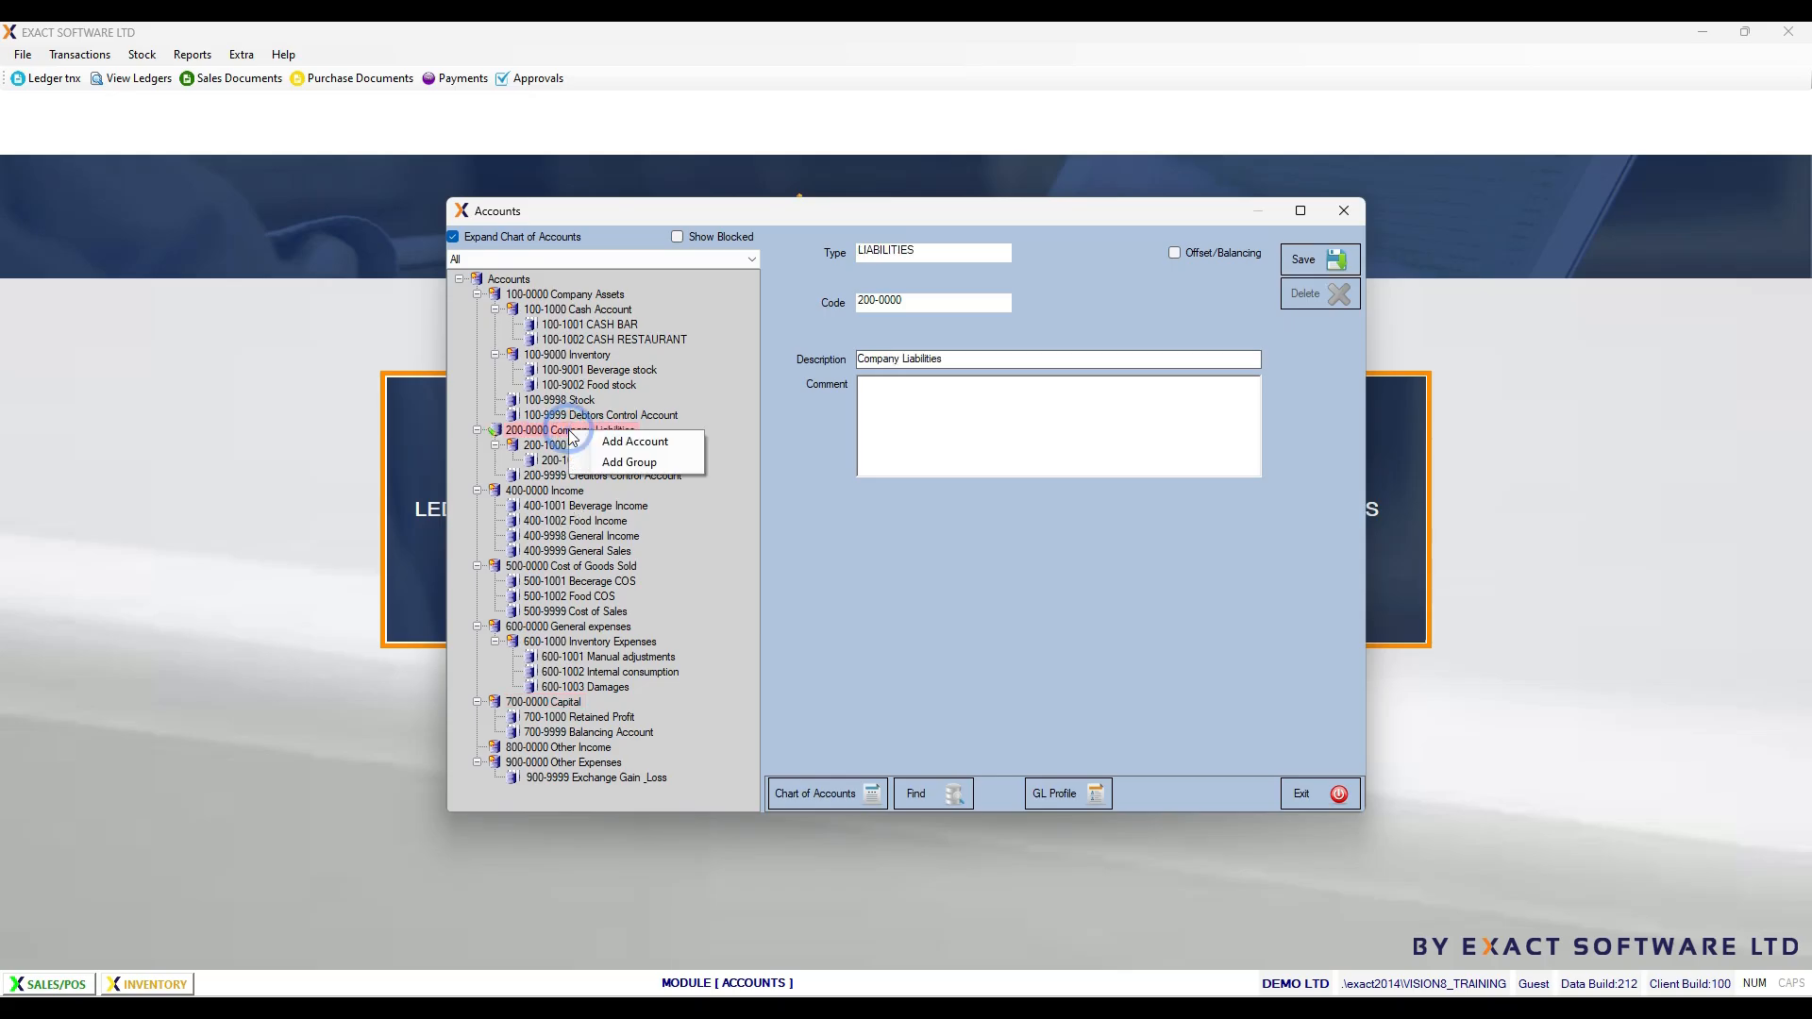
click(630, 442)
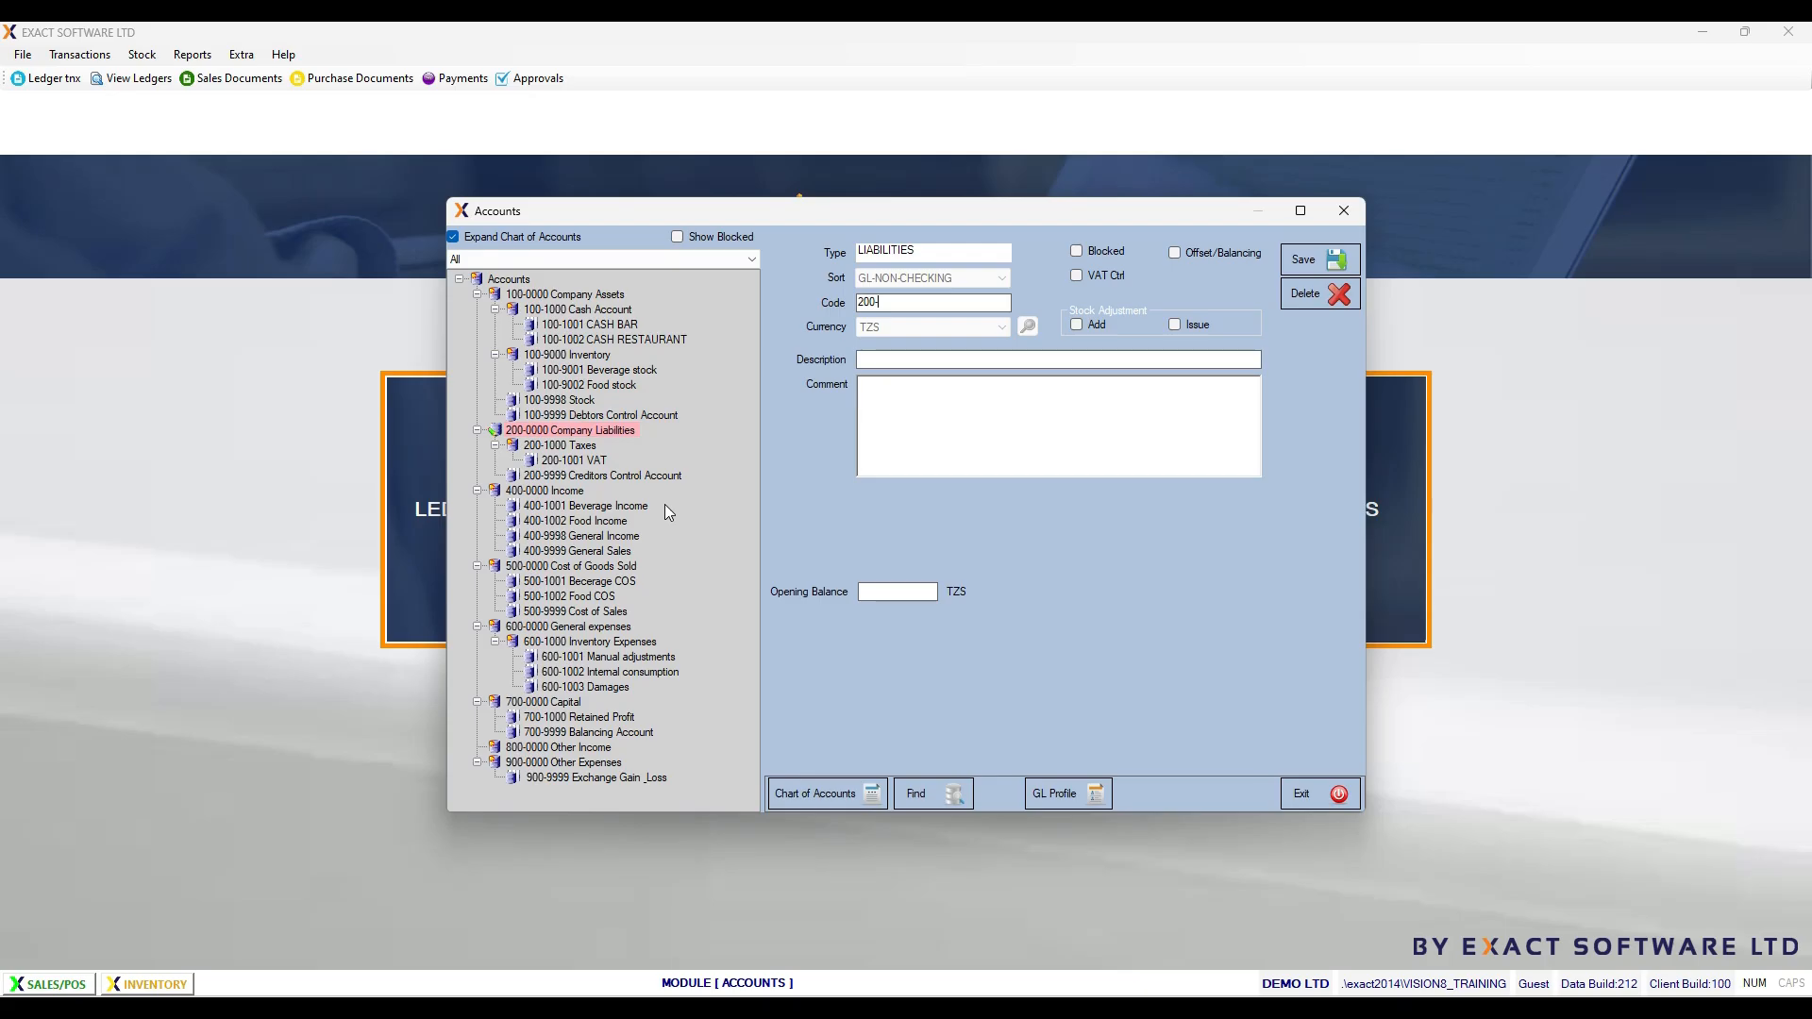
text(1000)
click(882, 366)
text(GRN Receivable)
click(1077, 325)
click(1318, 260)
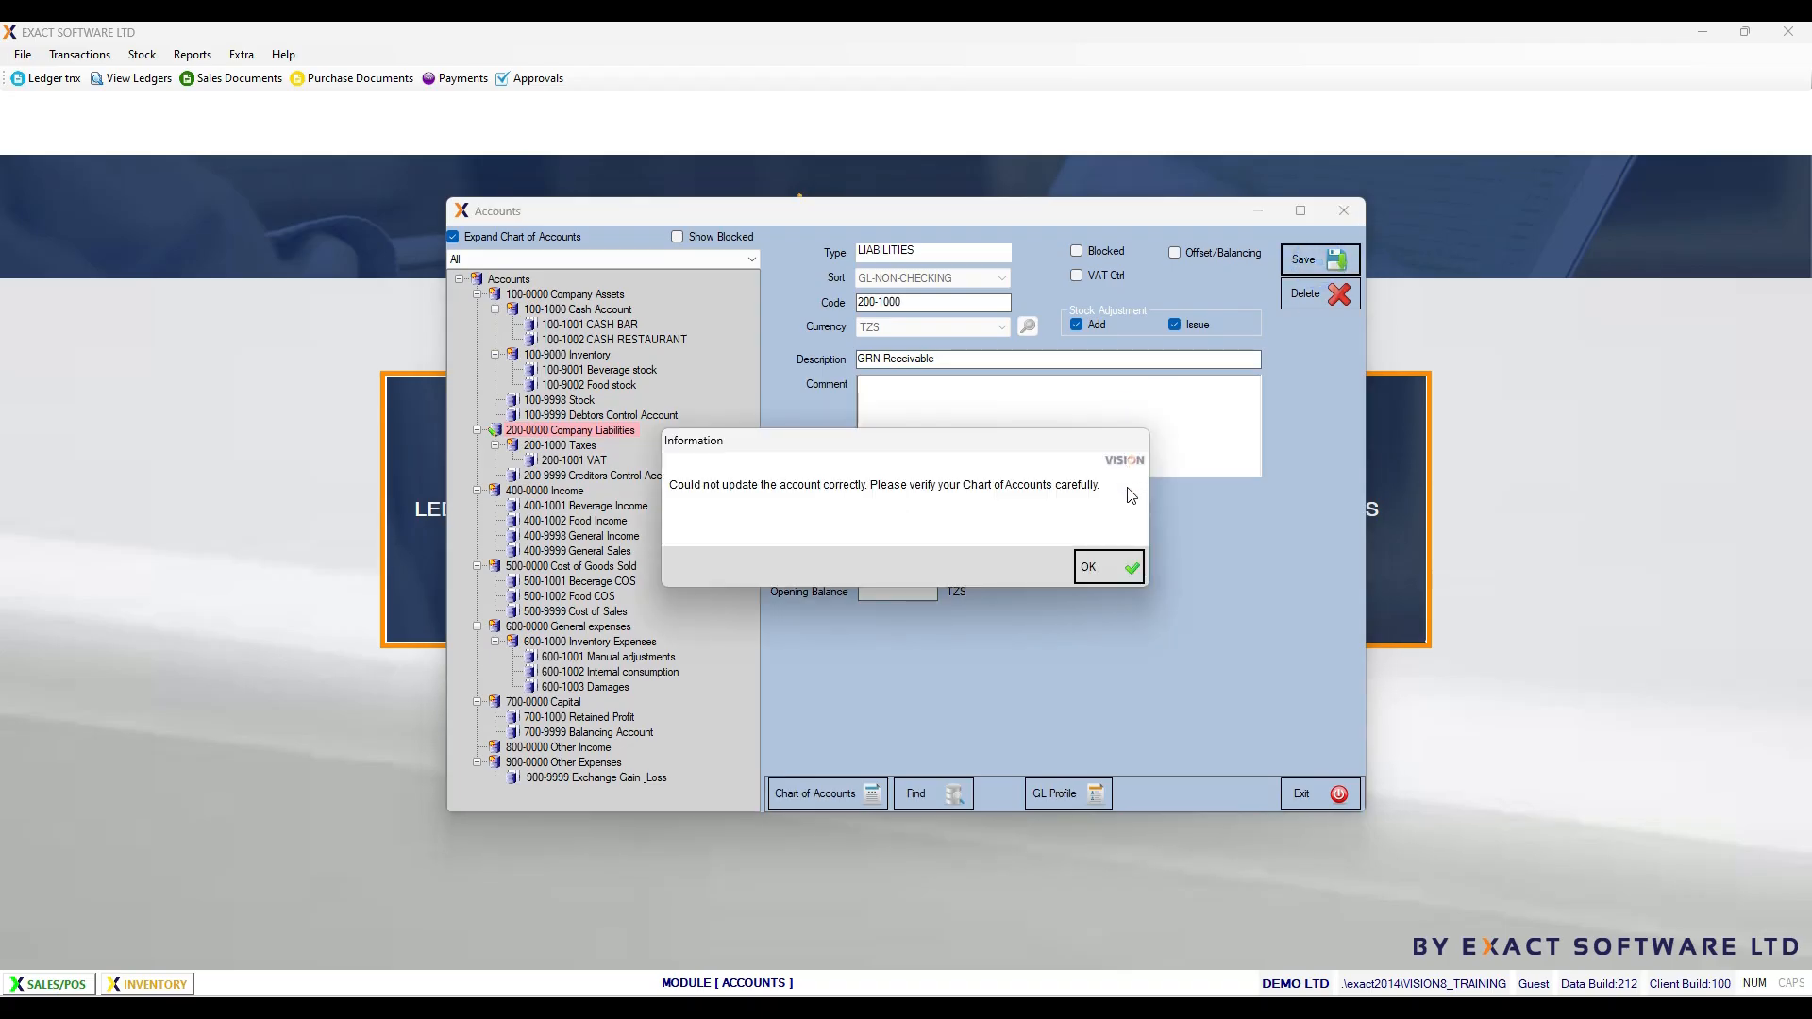
click(1115, 563)
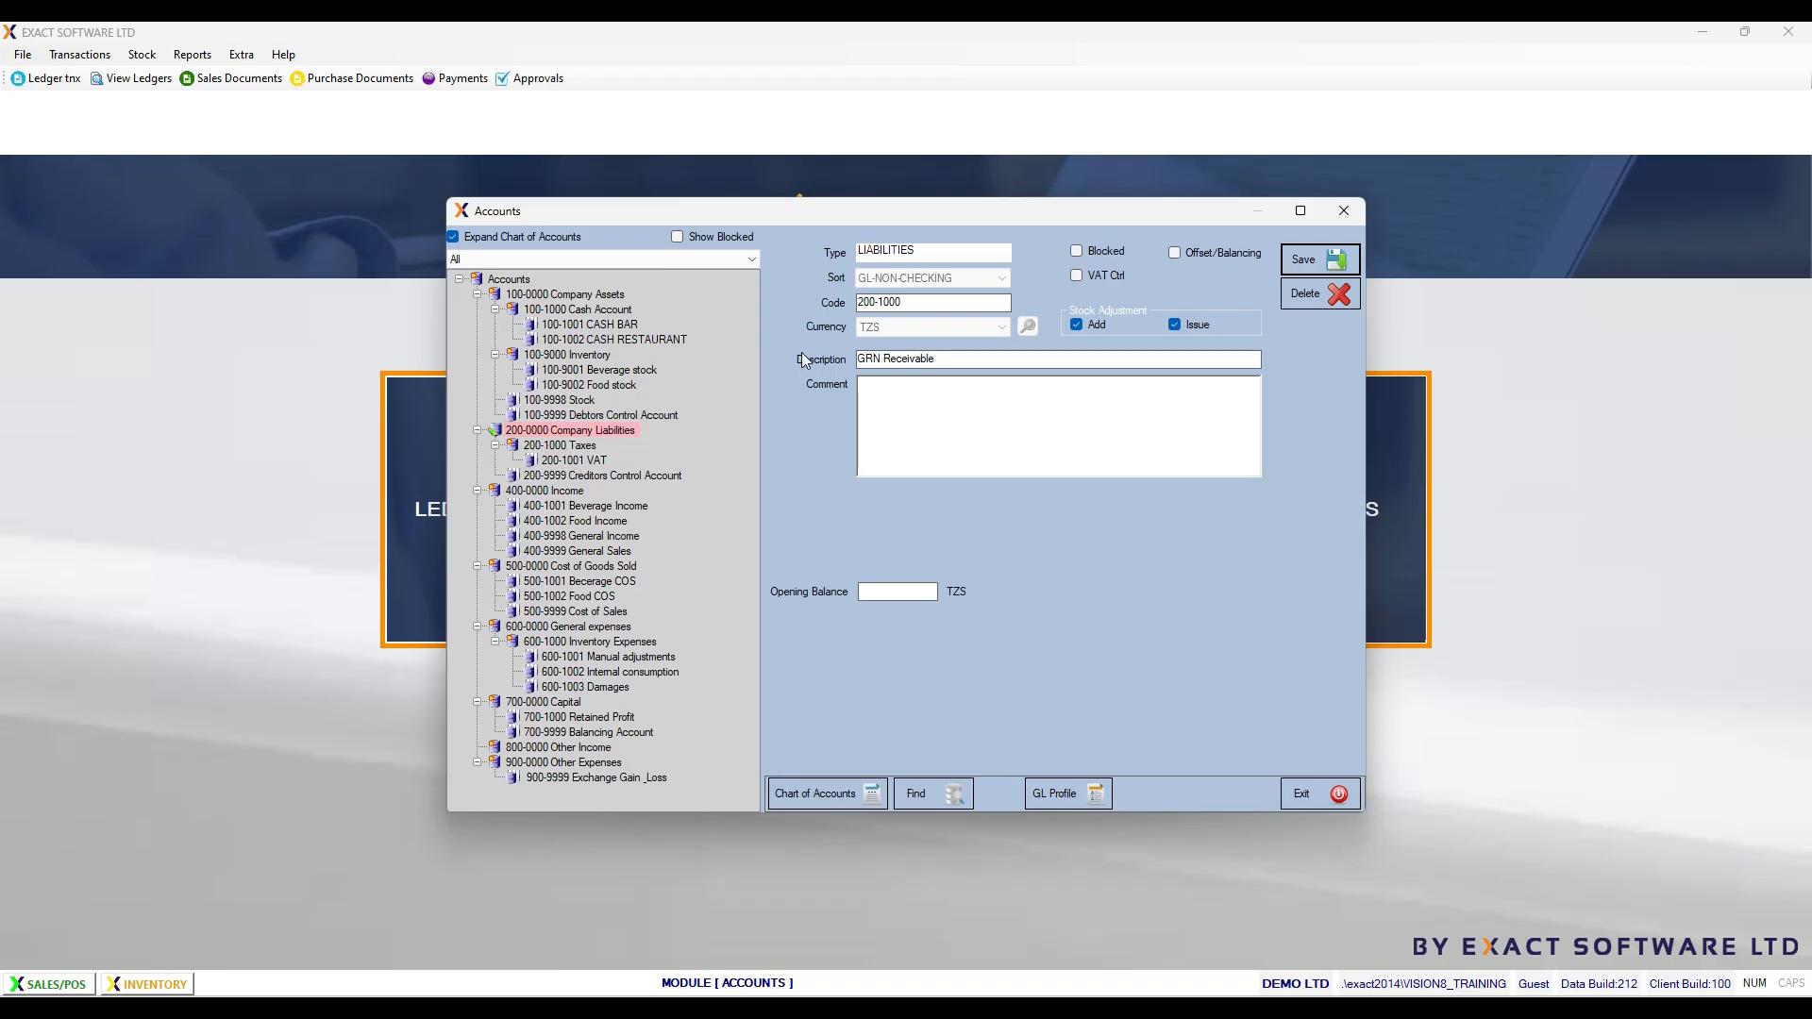
click(884, 302)
click(1314, 259)
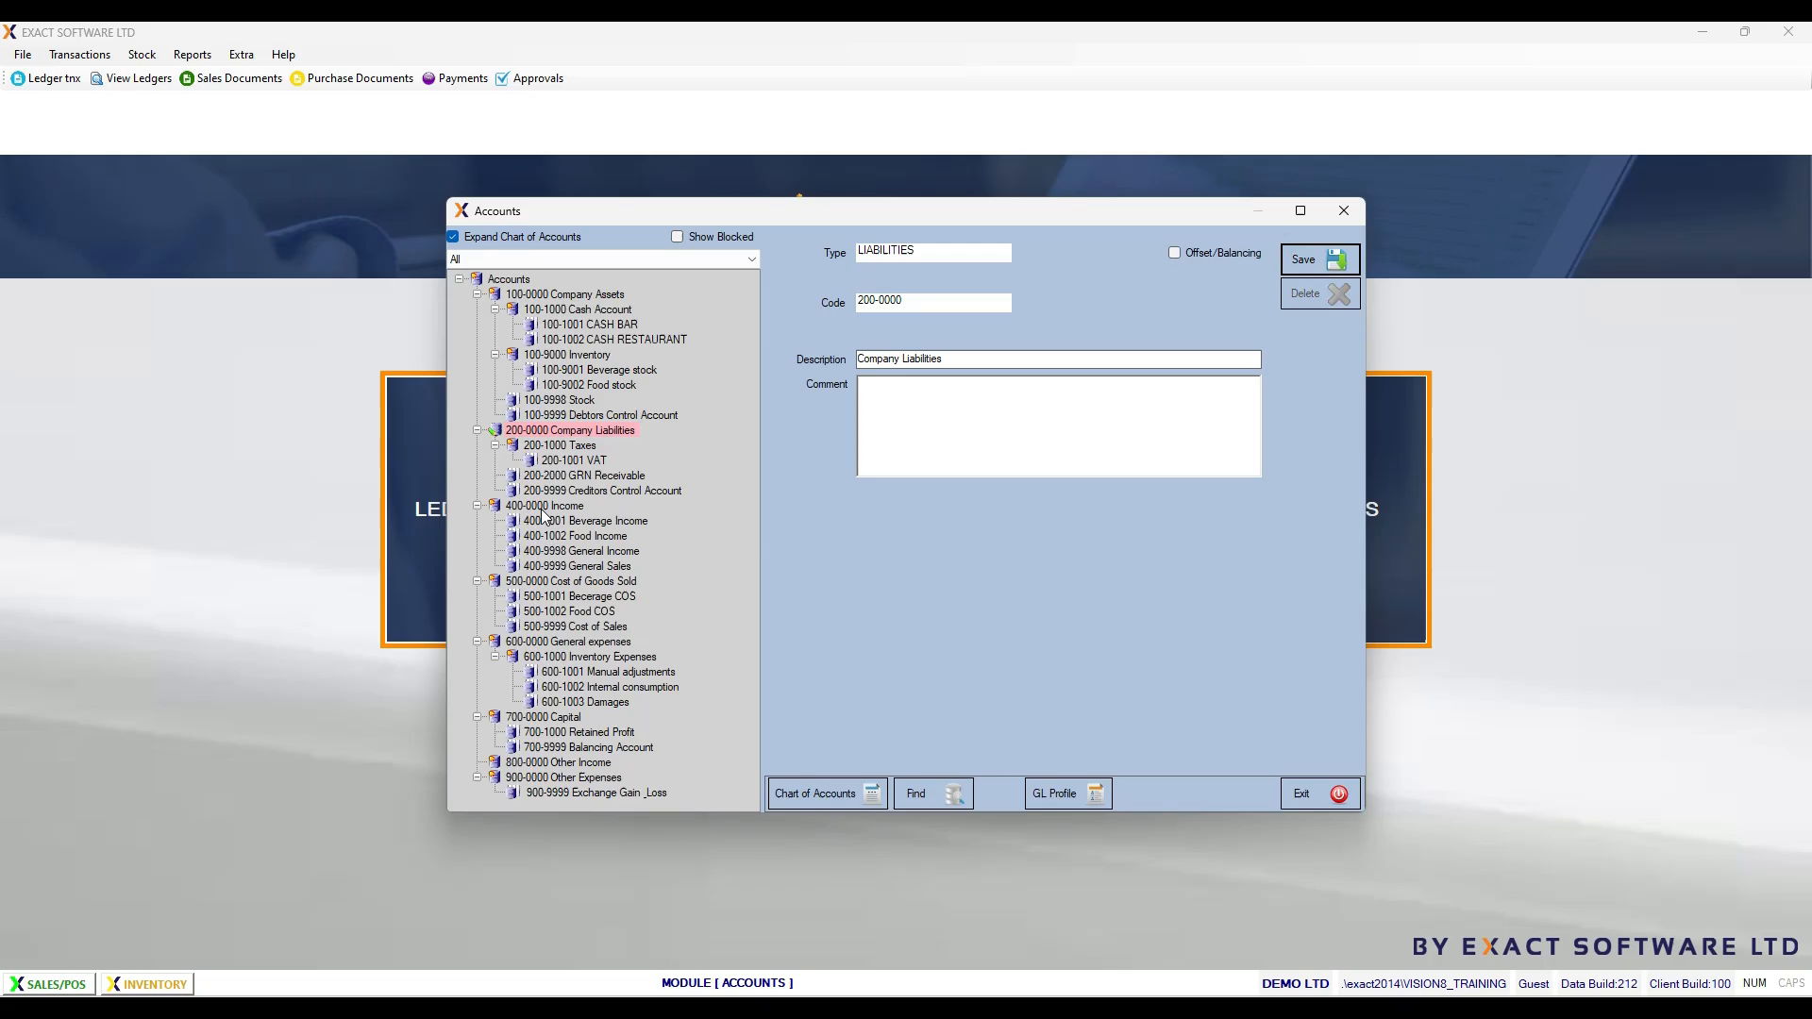
Step: Add an account with code 200-3000 and description Variance Account under Company Liabilities, save it, and close the accounts window
click(601, 477)
right_click(572, 431)
click(646, 442)
text(3000)
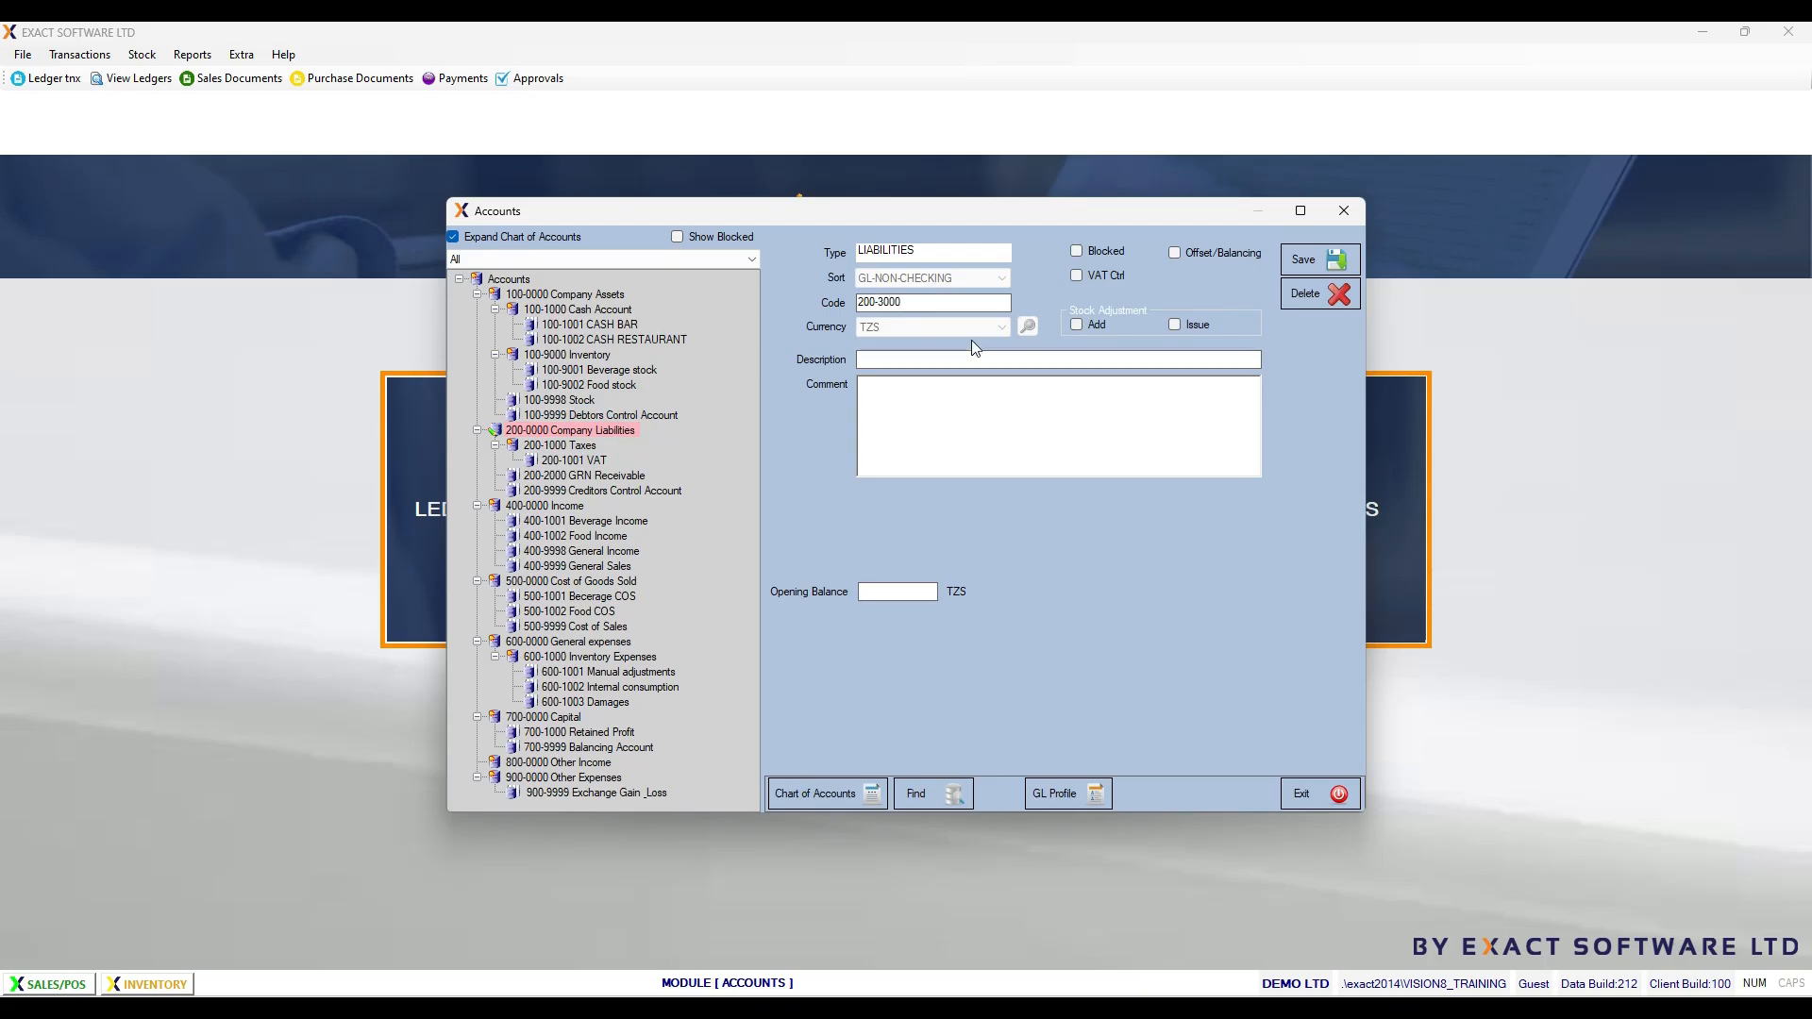
click(940, 359)
text(Variance Account)
click(1313, 255)
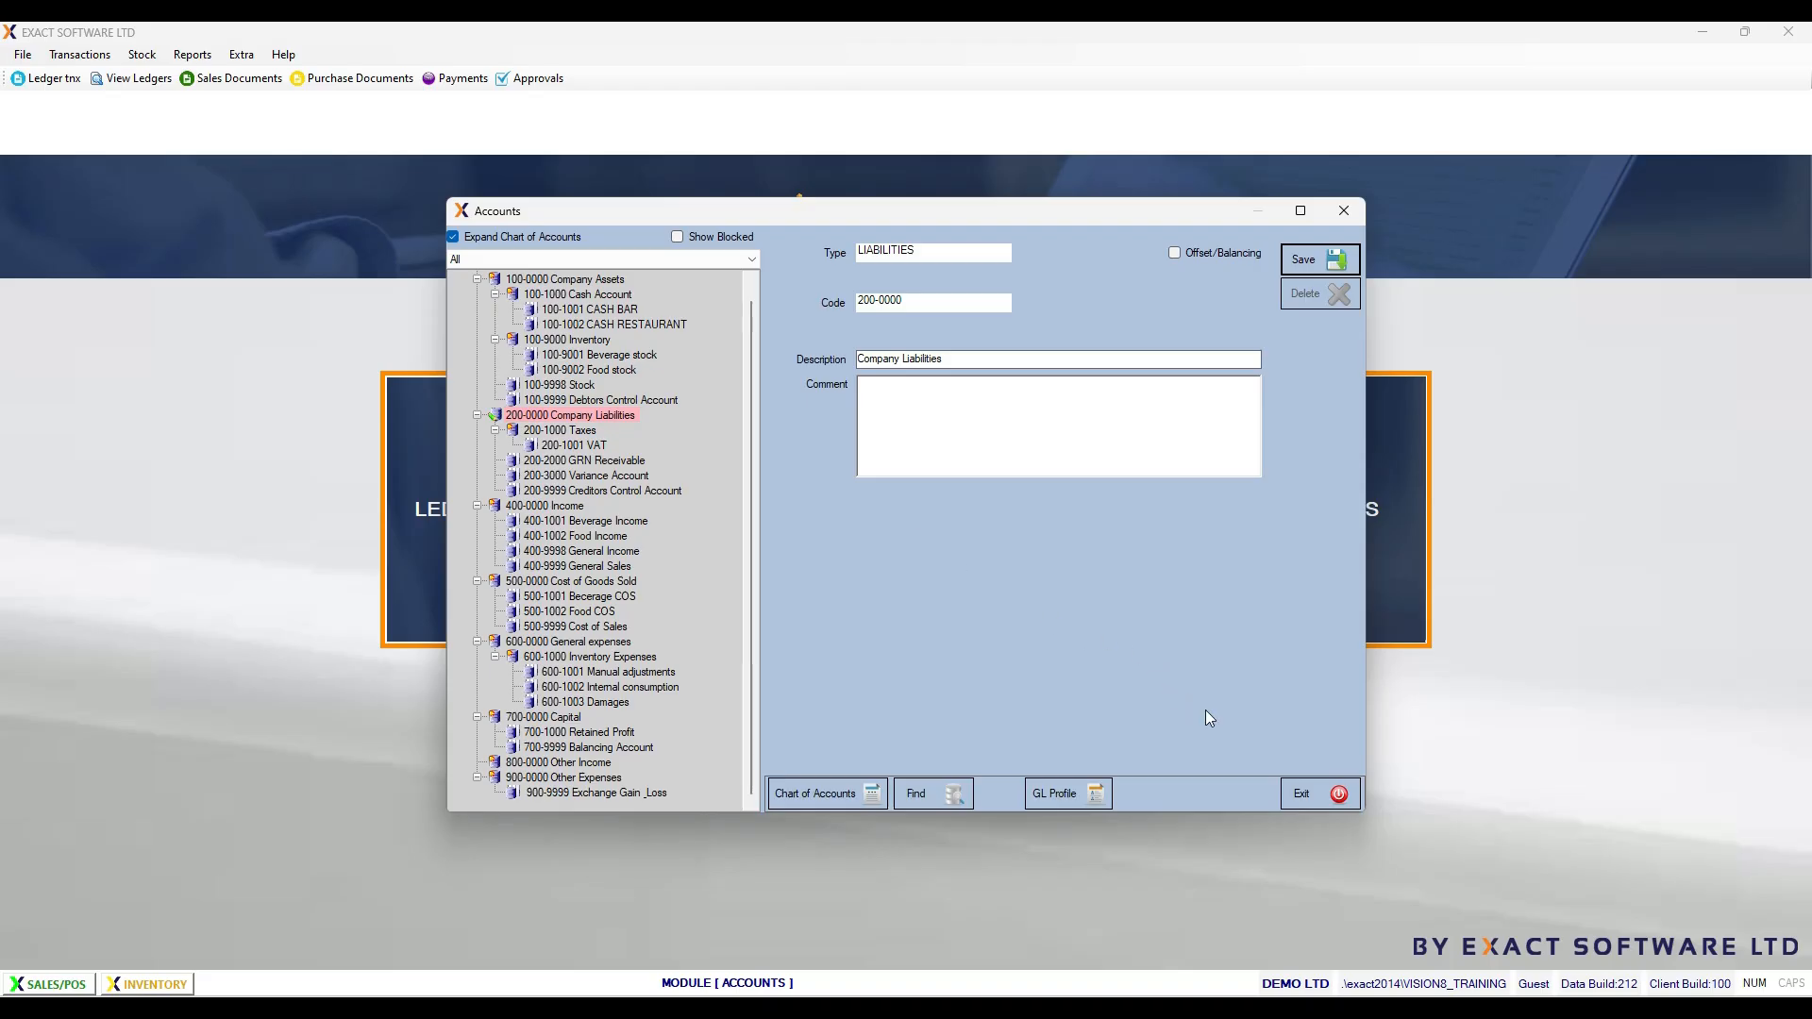
click(1288, 793)
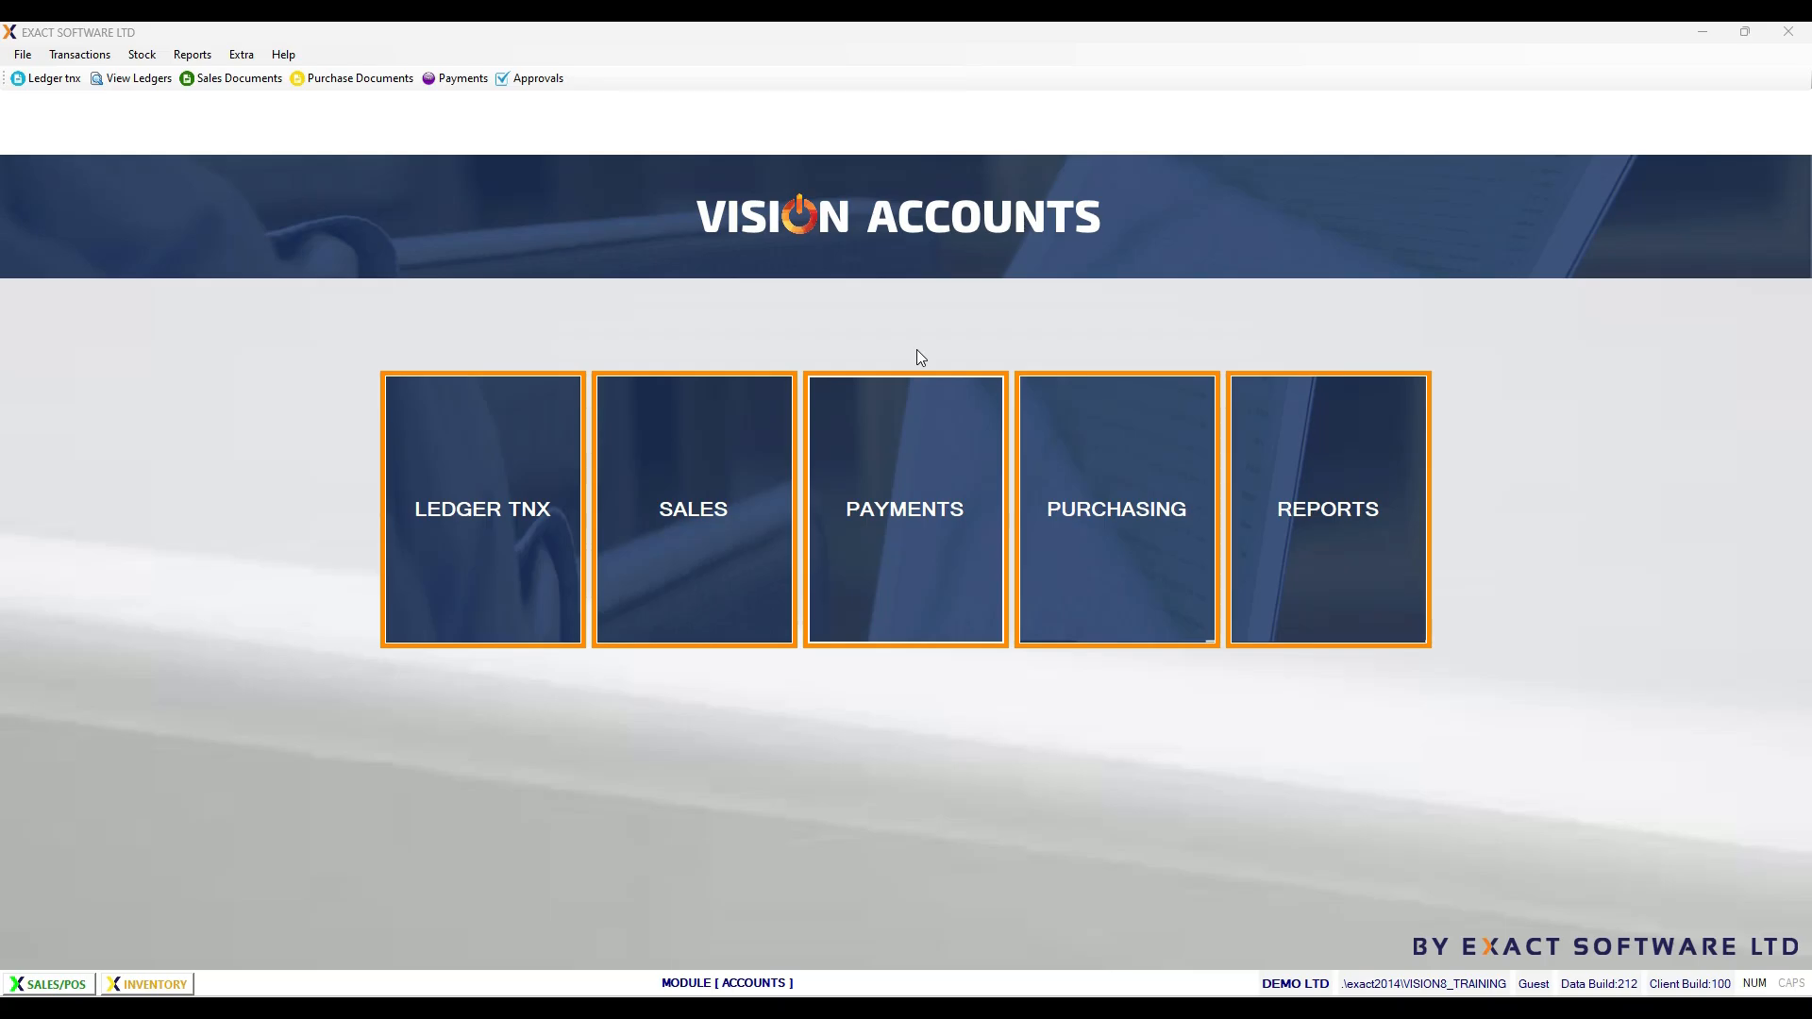
Step: Open the setup defaults and, in the Sales settings, turn off Print exchange rate and keep POS Audit at None
click(242, 54)
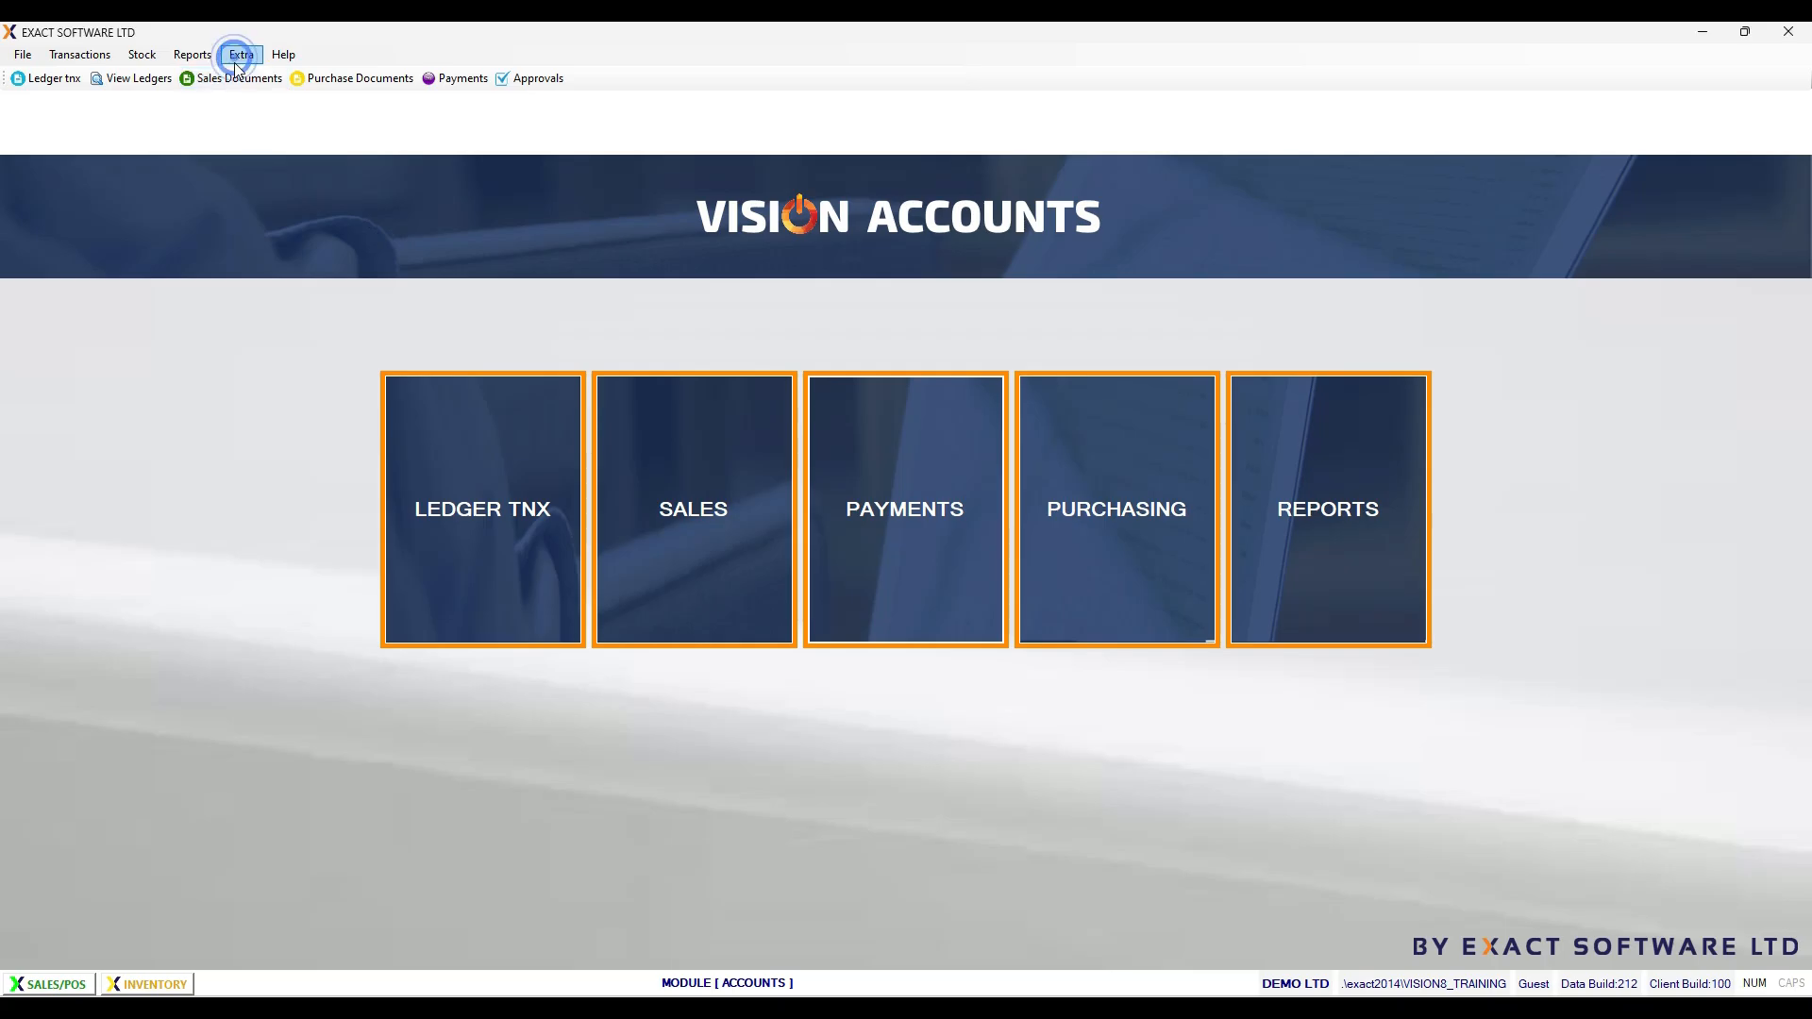
click(253, 126)
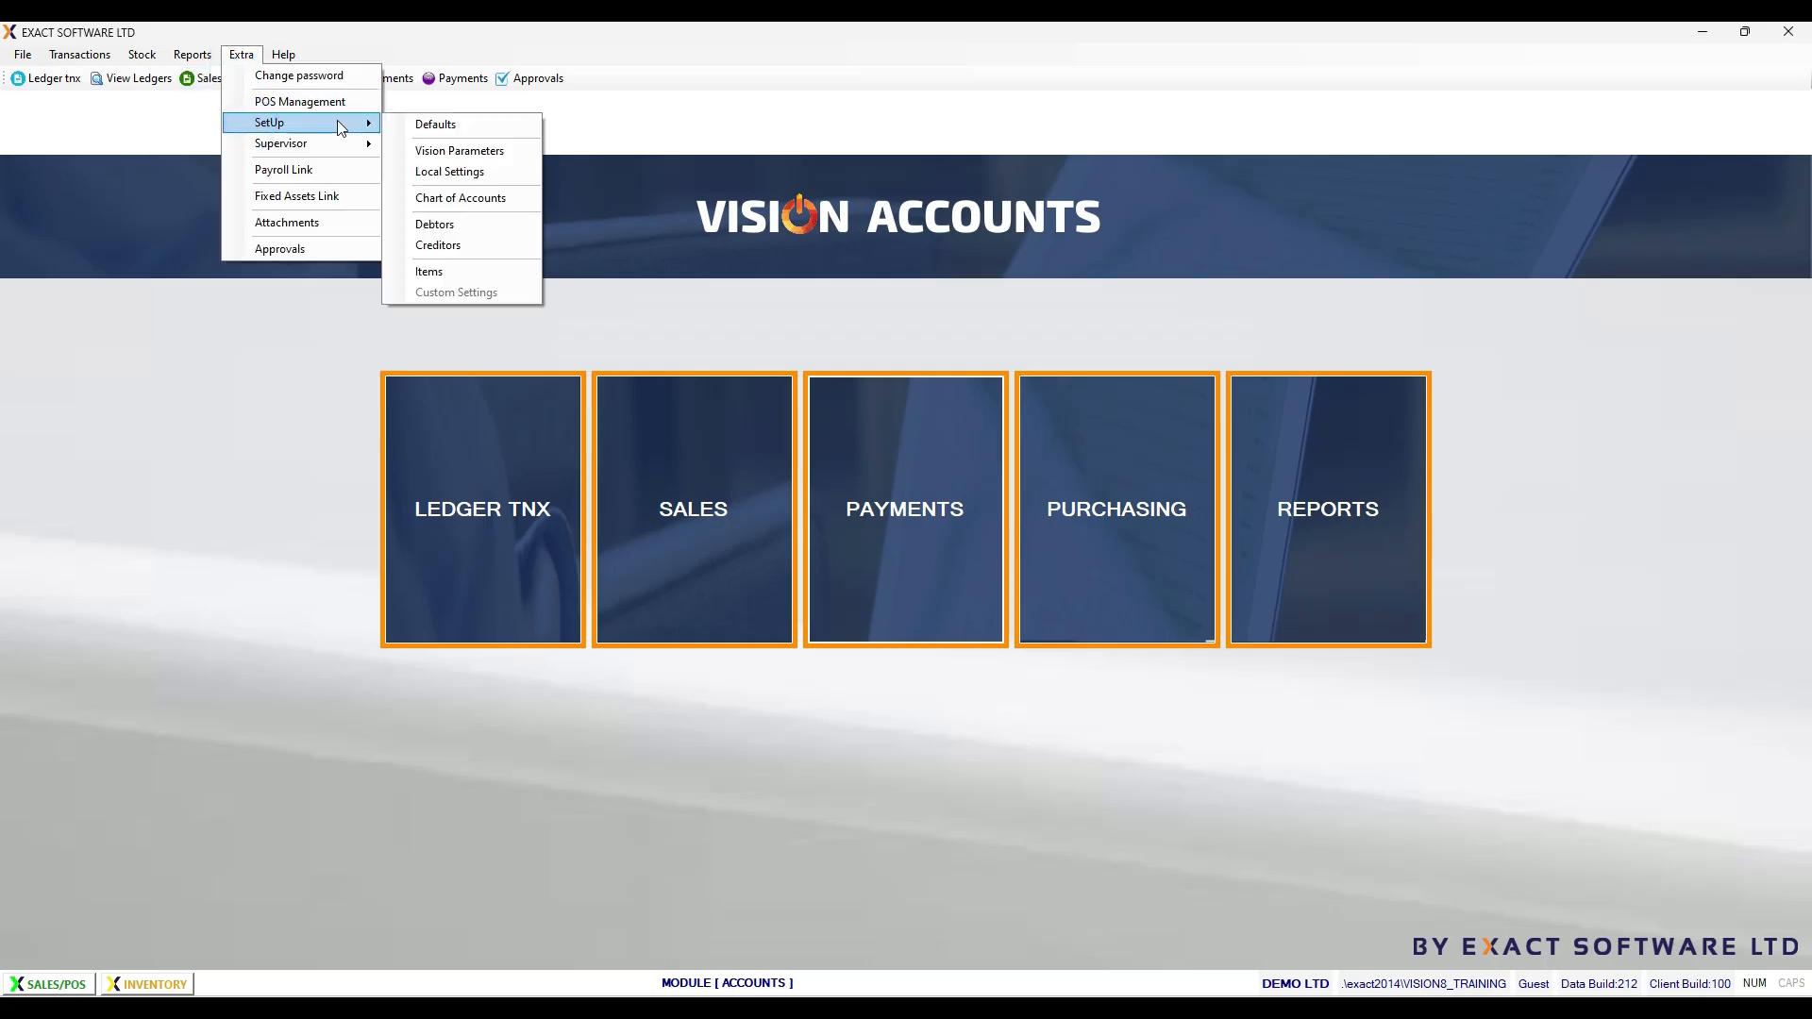
click(446, 135)
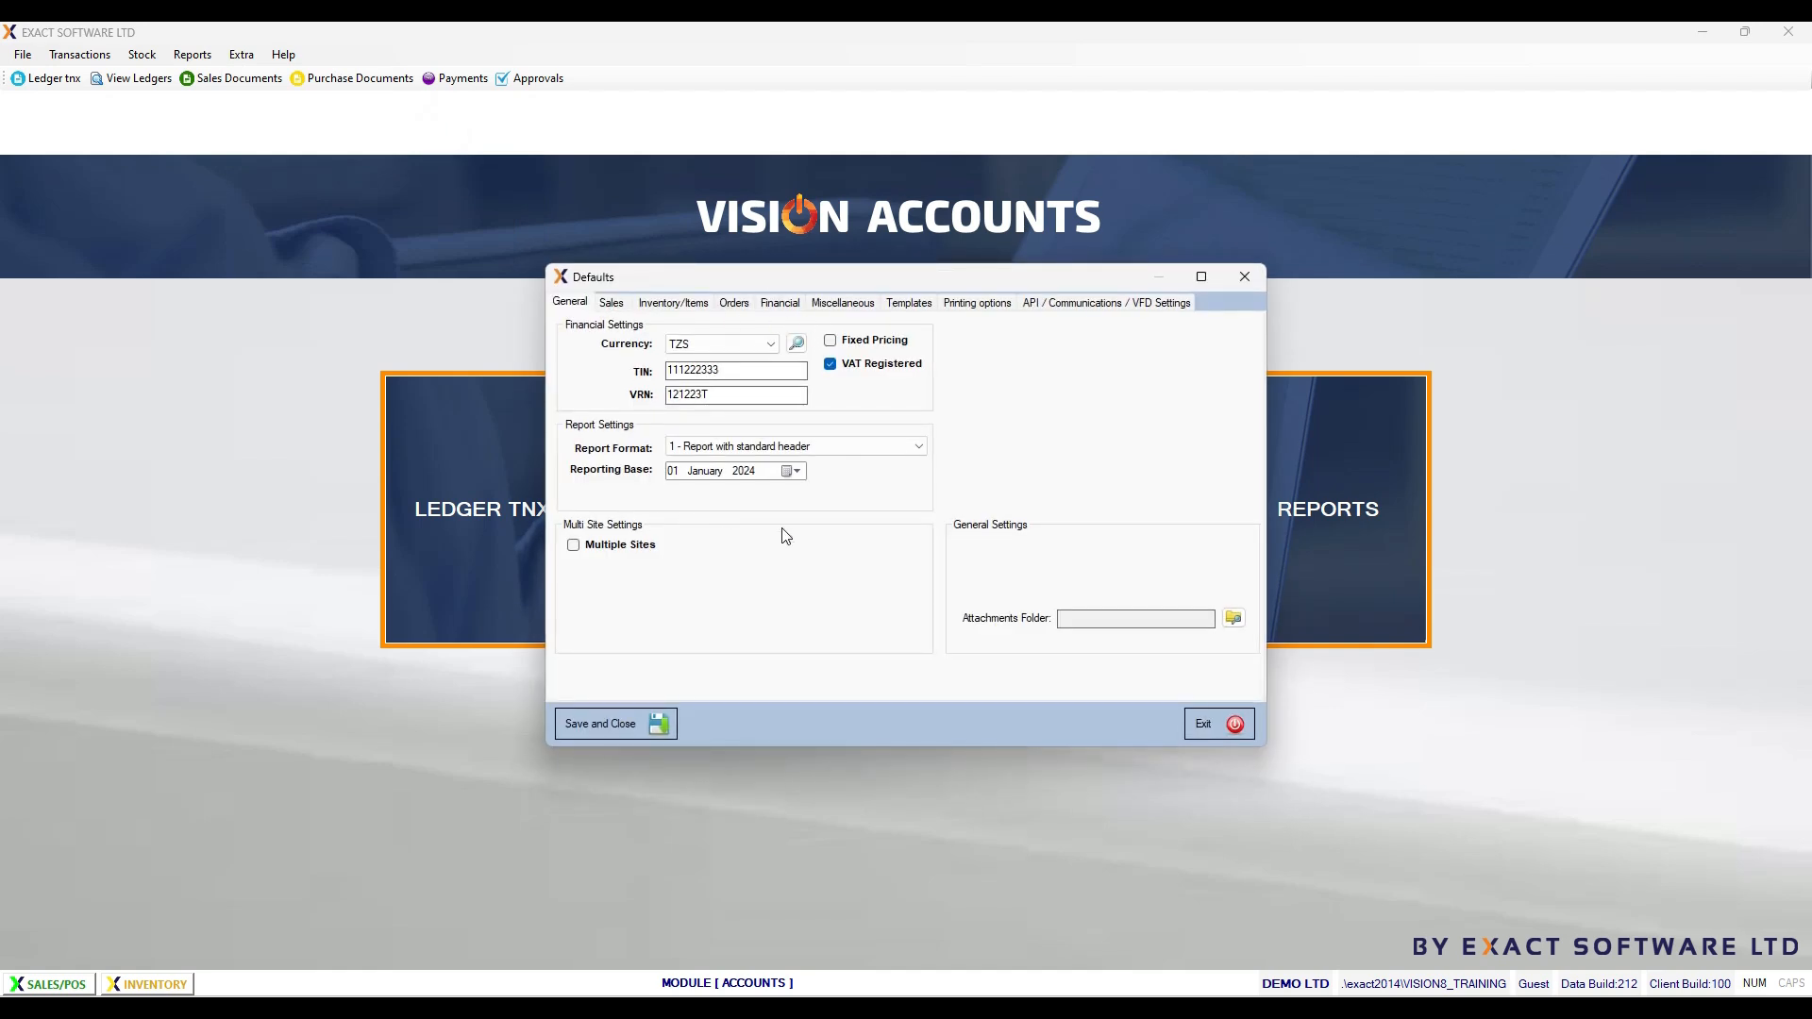
click(611, 304)
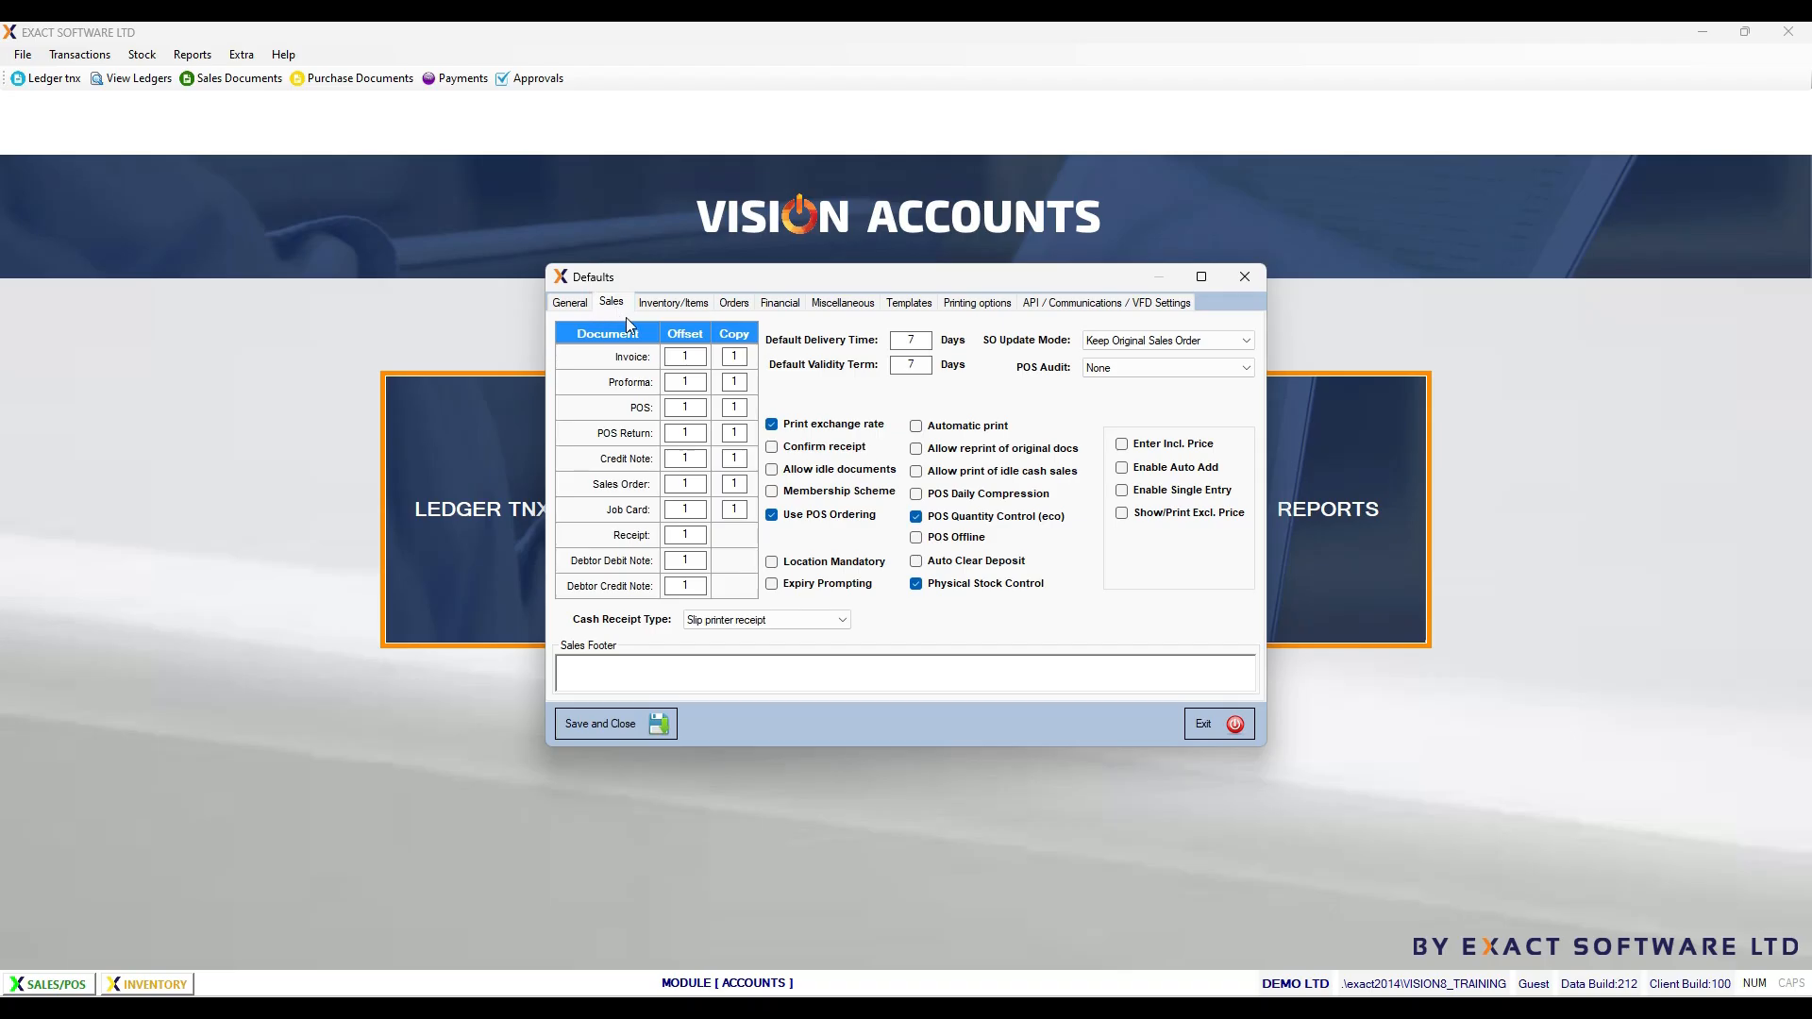
double_click(685, 407)
click(772, 424)
click(1244, 369)
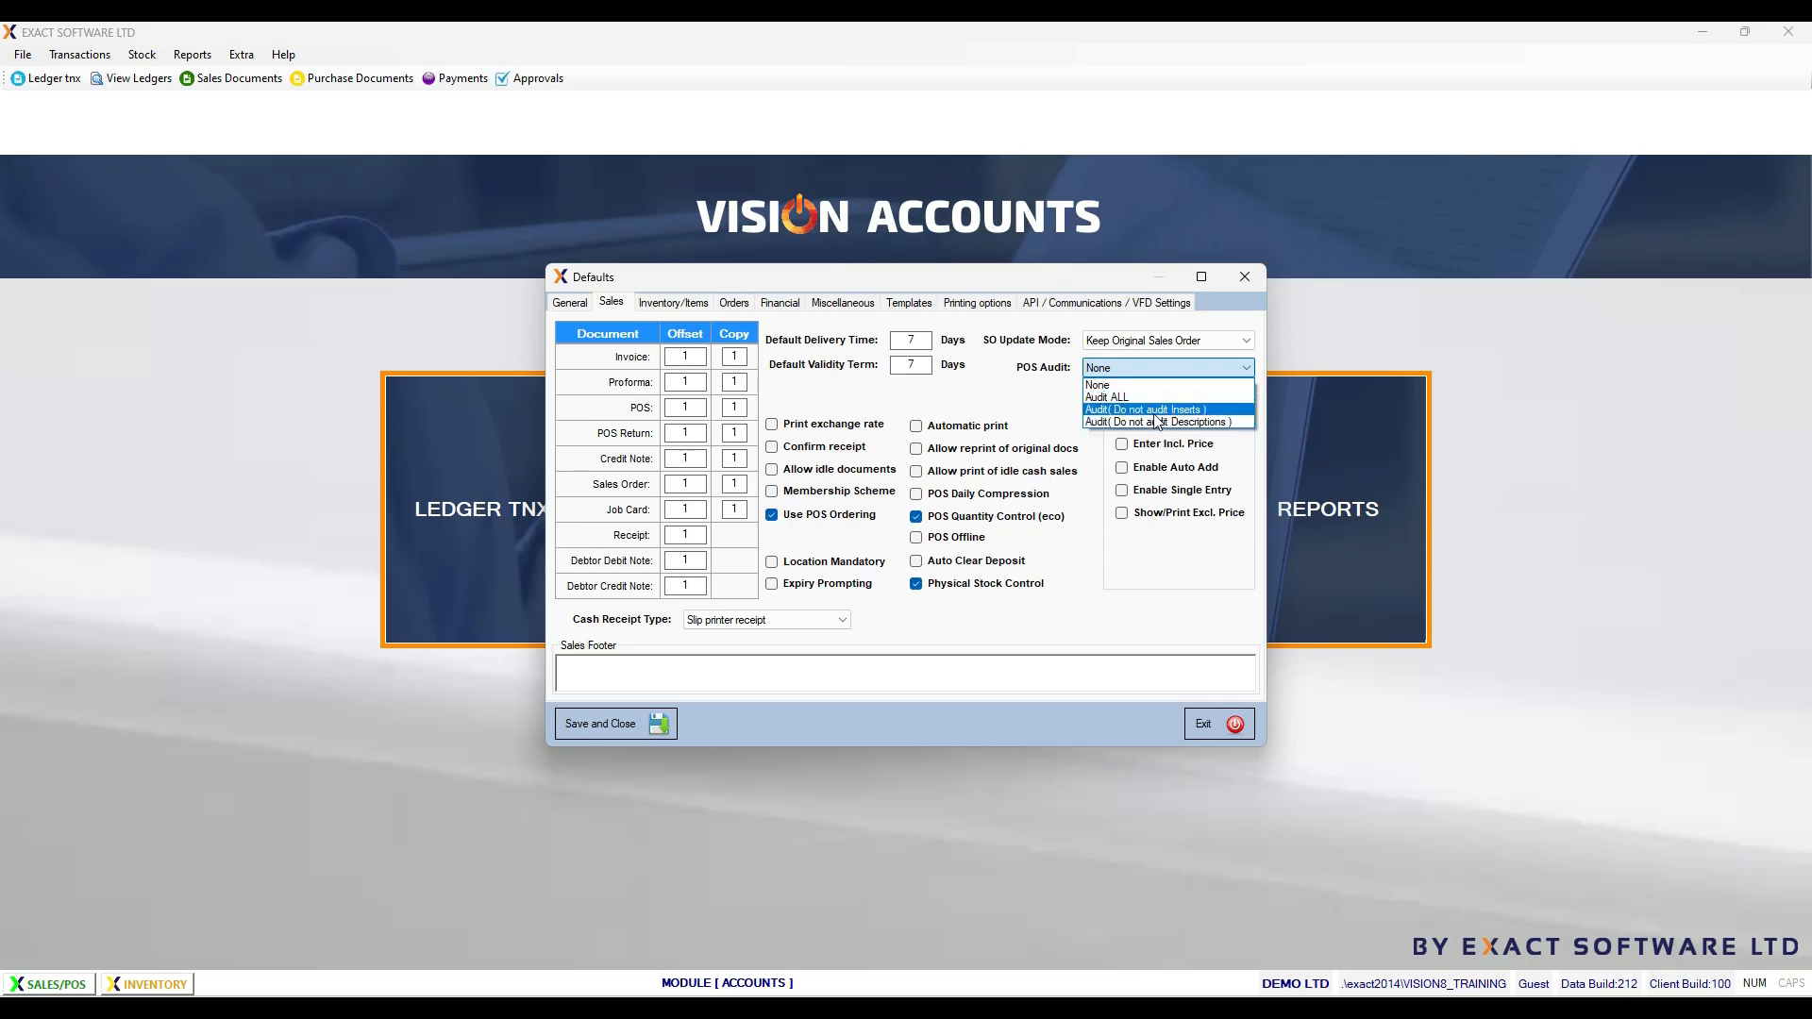
click(1130, 386)
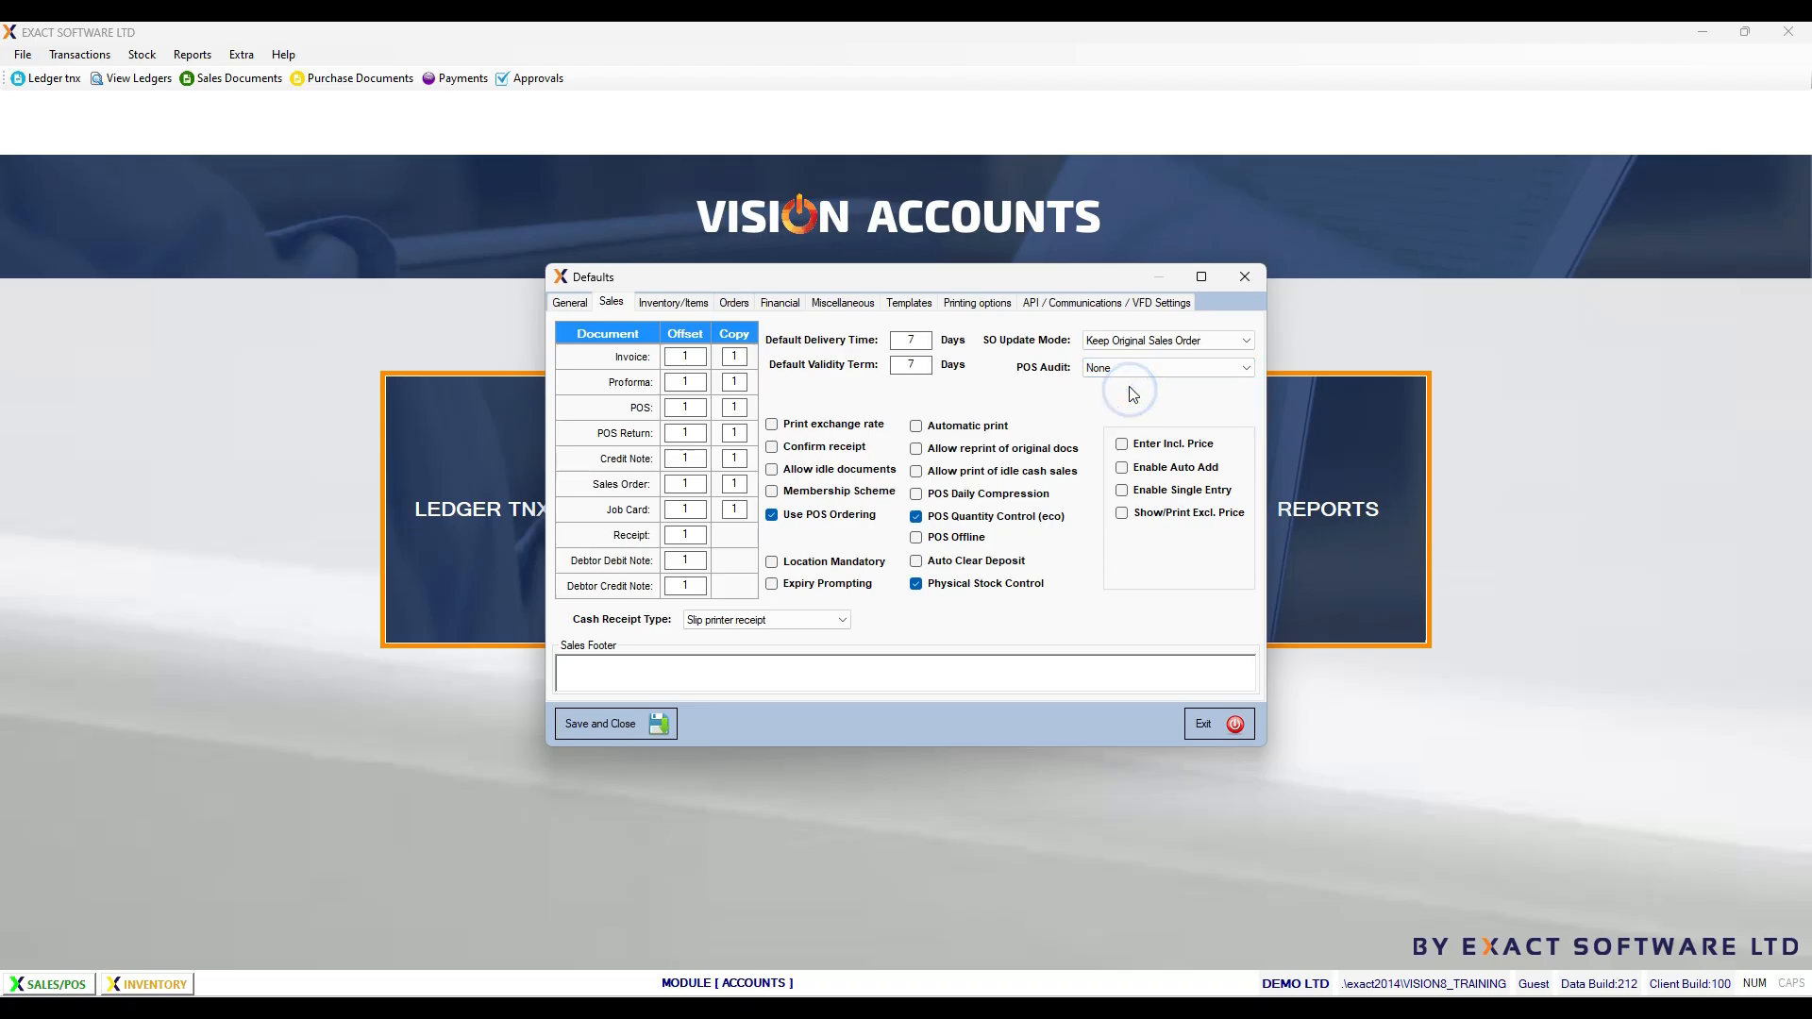
Step: Turn on Enable Auto Add, Enable Single Entry and Enter Incl. Price in the sales defaults
click(1123, 468)
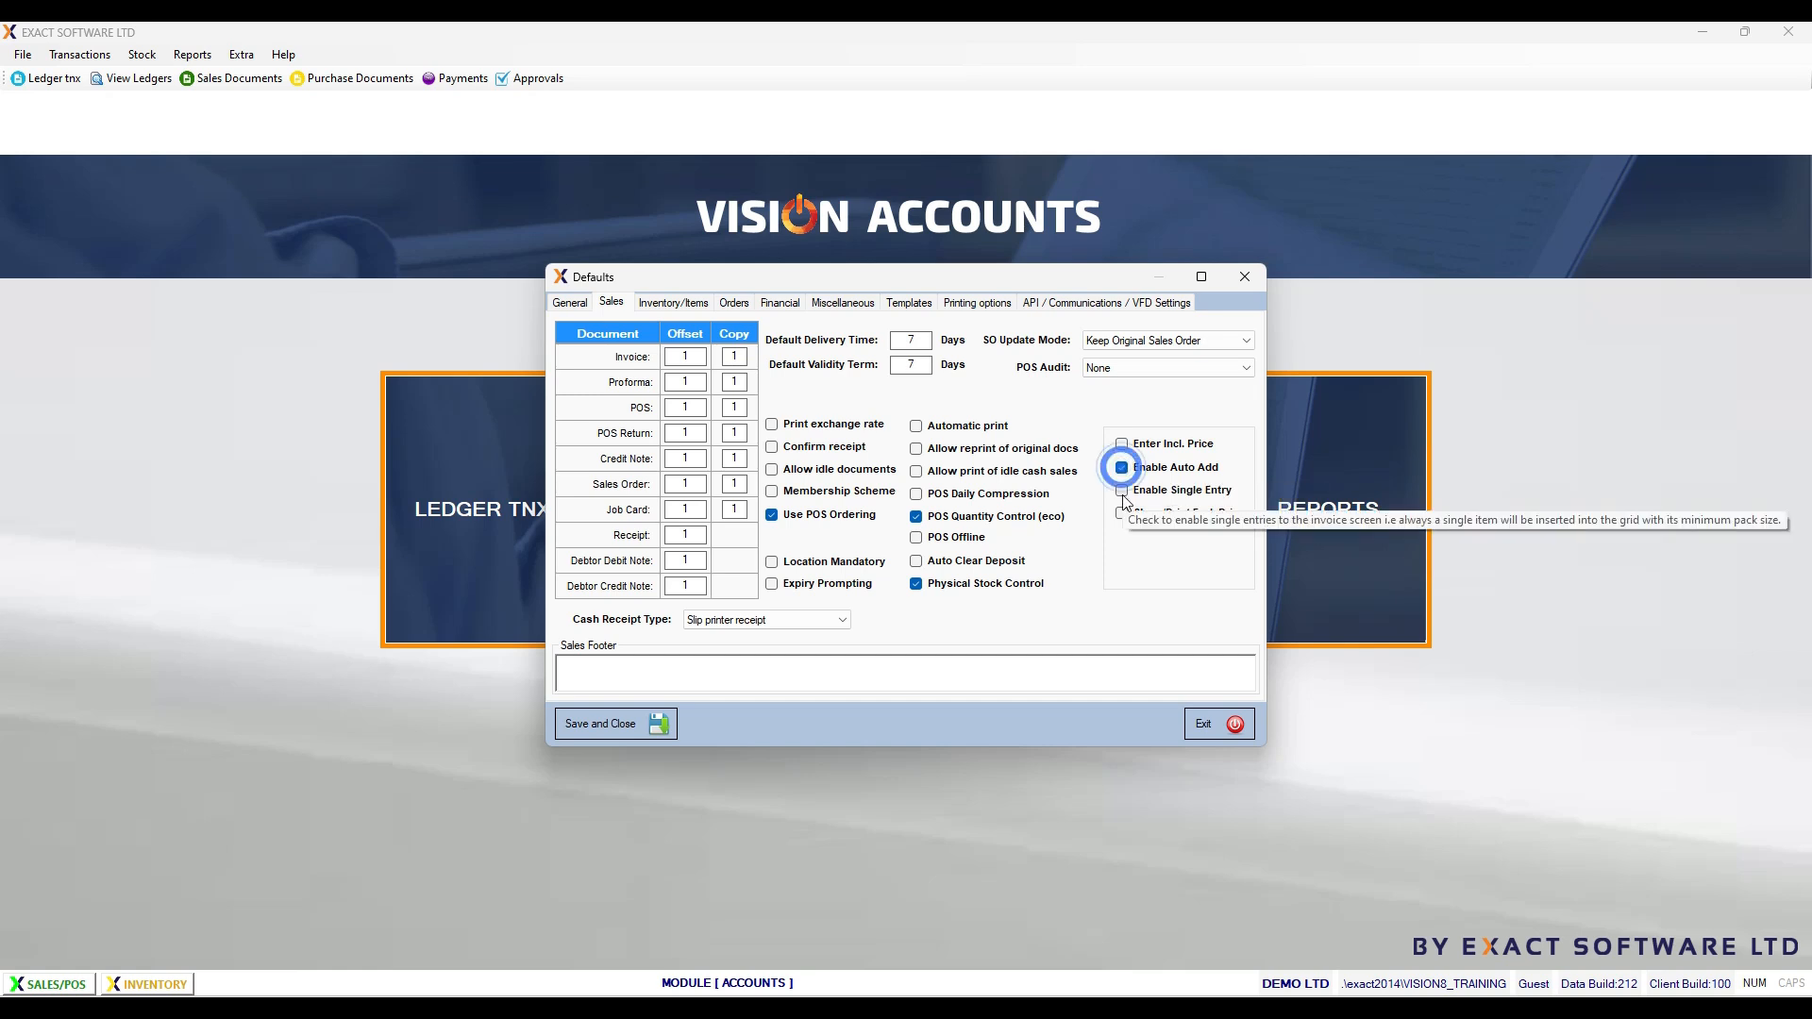
click(1122, 491)
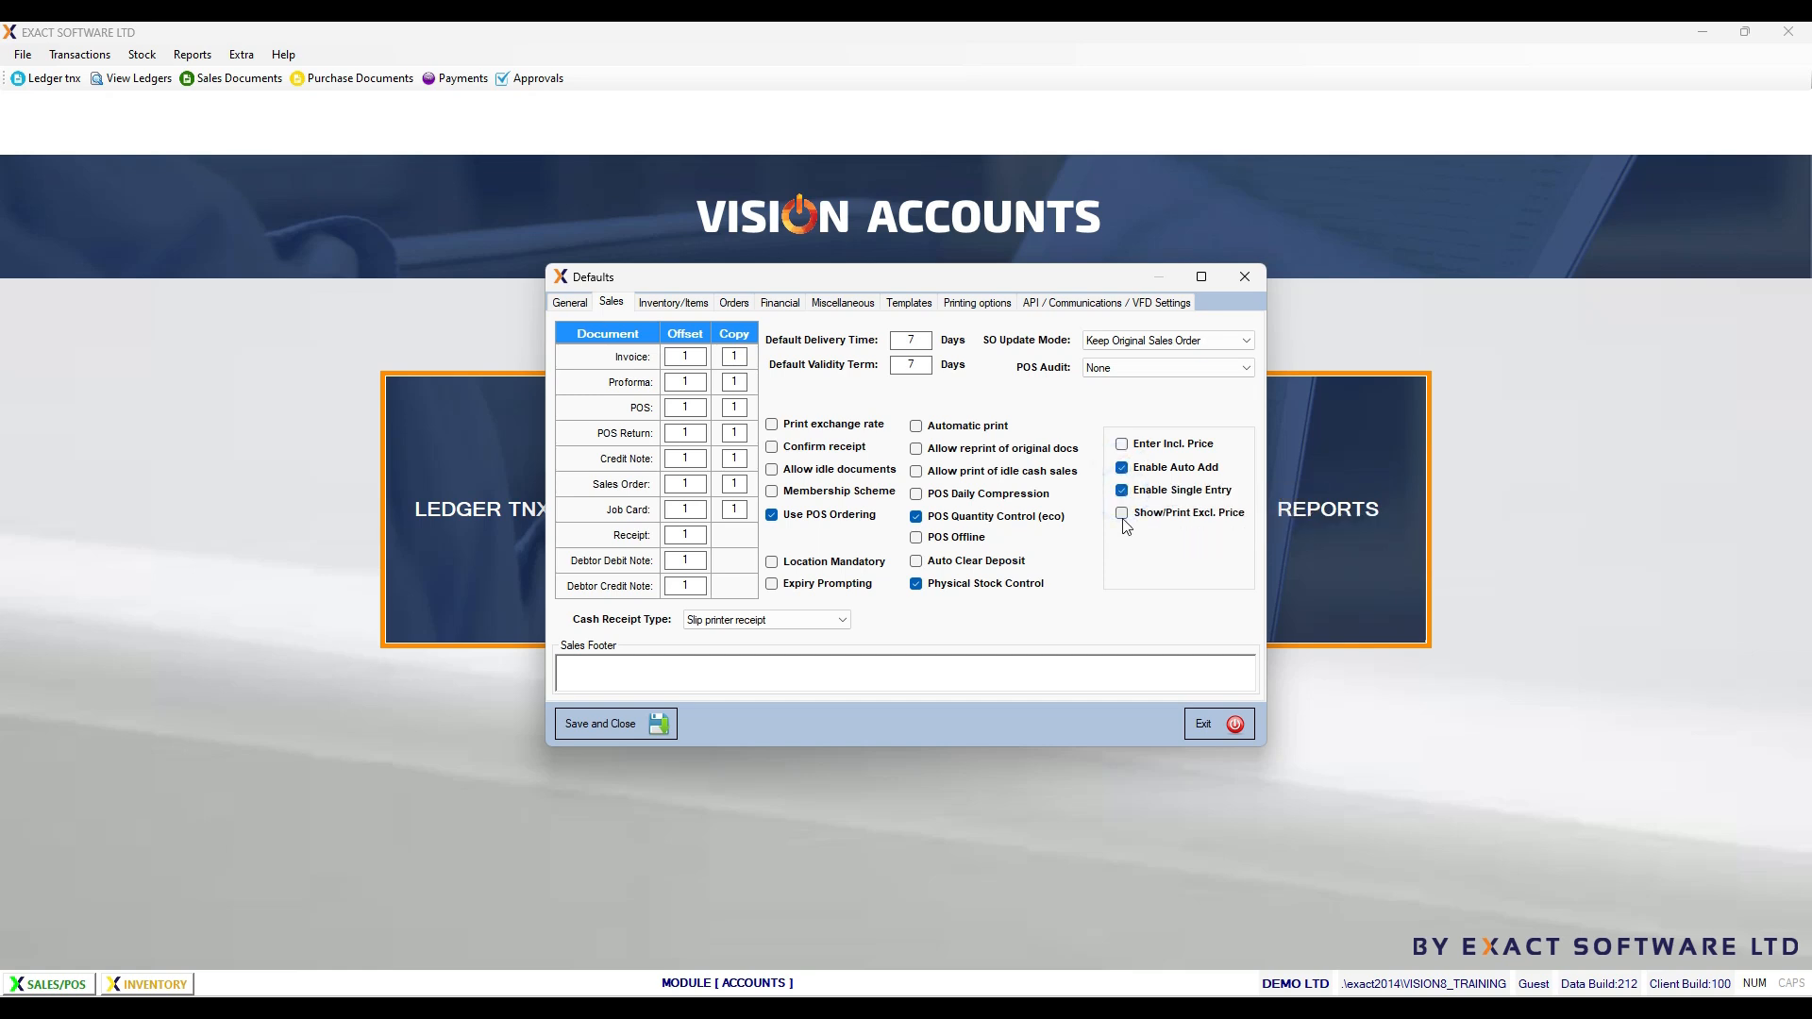
click(1122, 445)
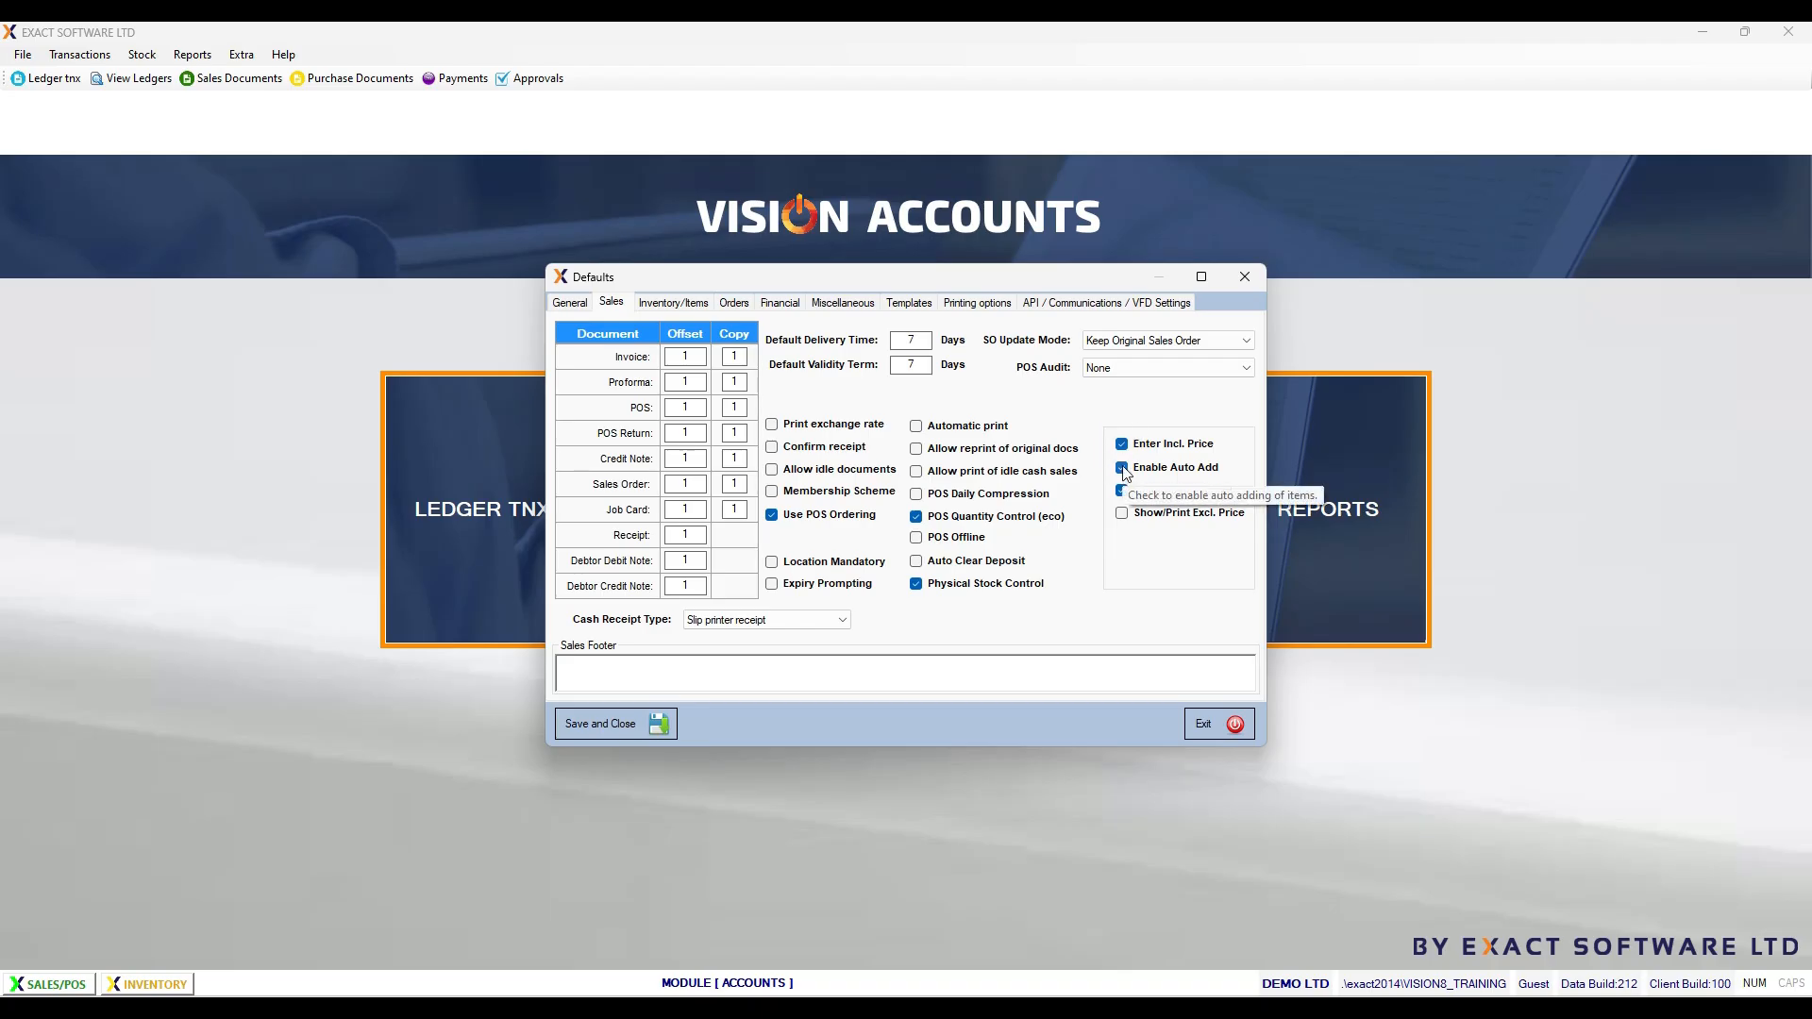
Step: In the Inventory/Items defaults, check the tax component options and keep Value added Tax as the default
click(668, 304)
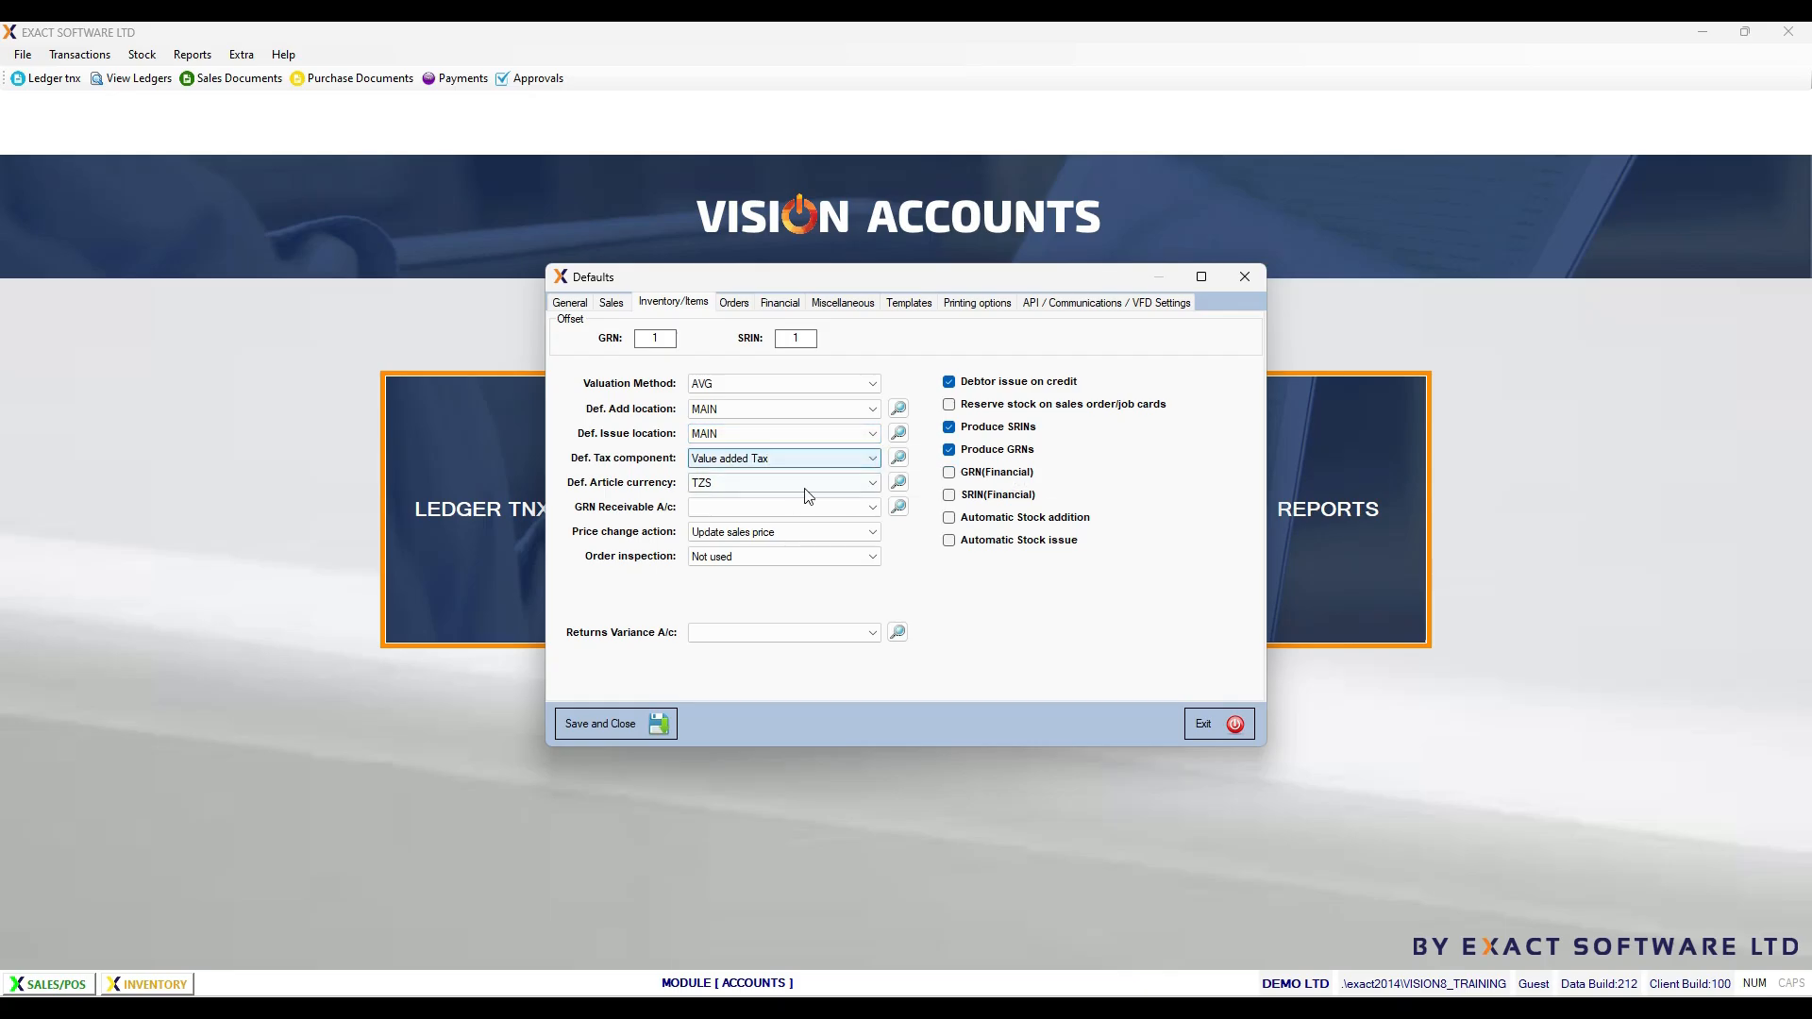
click(850, 461)
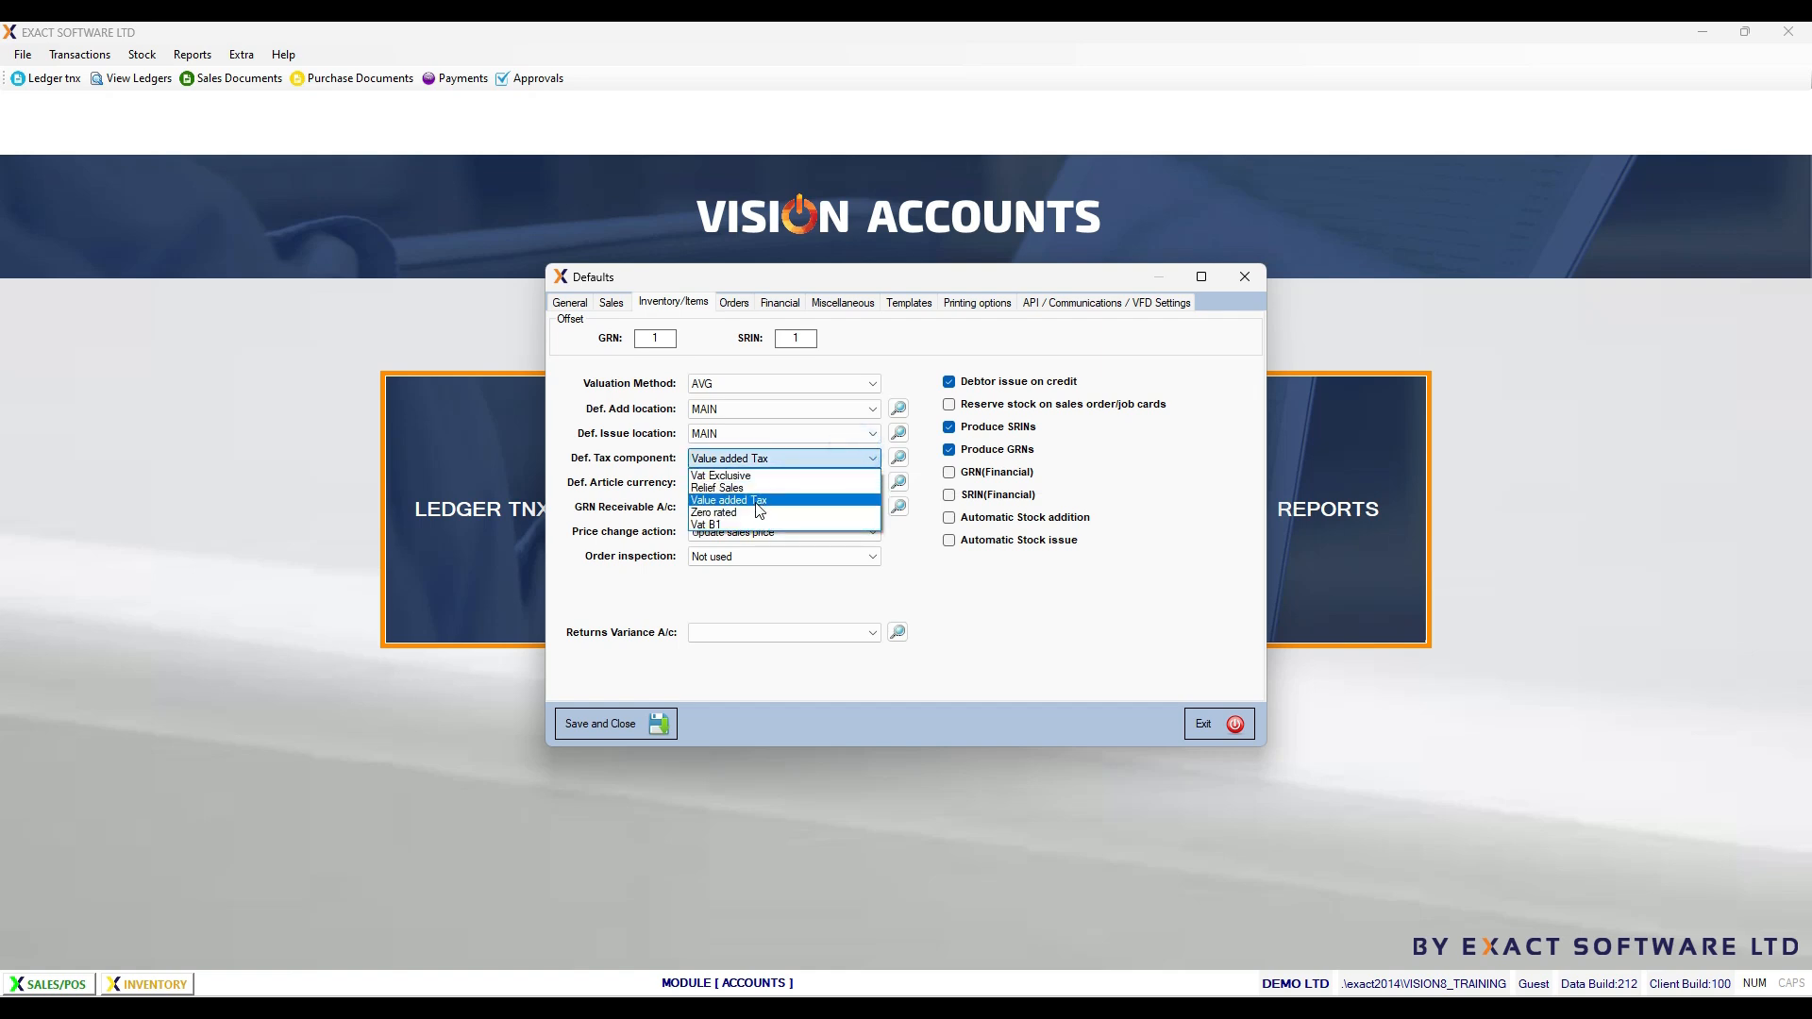
click(758, 501)
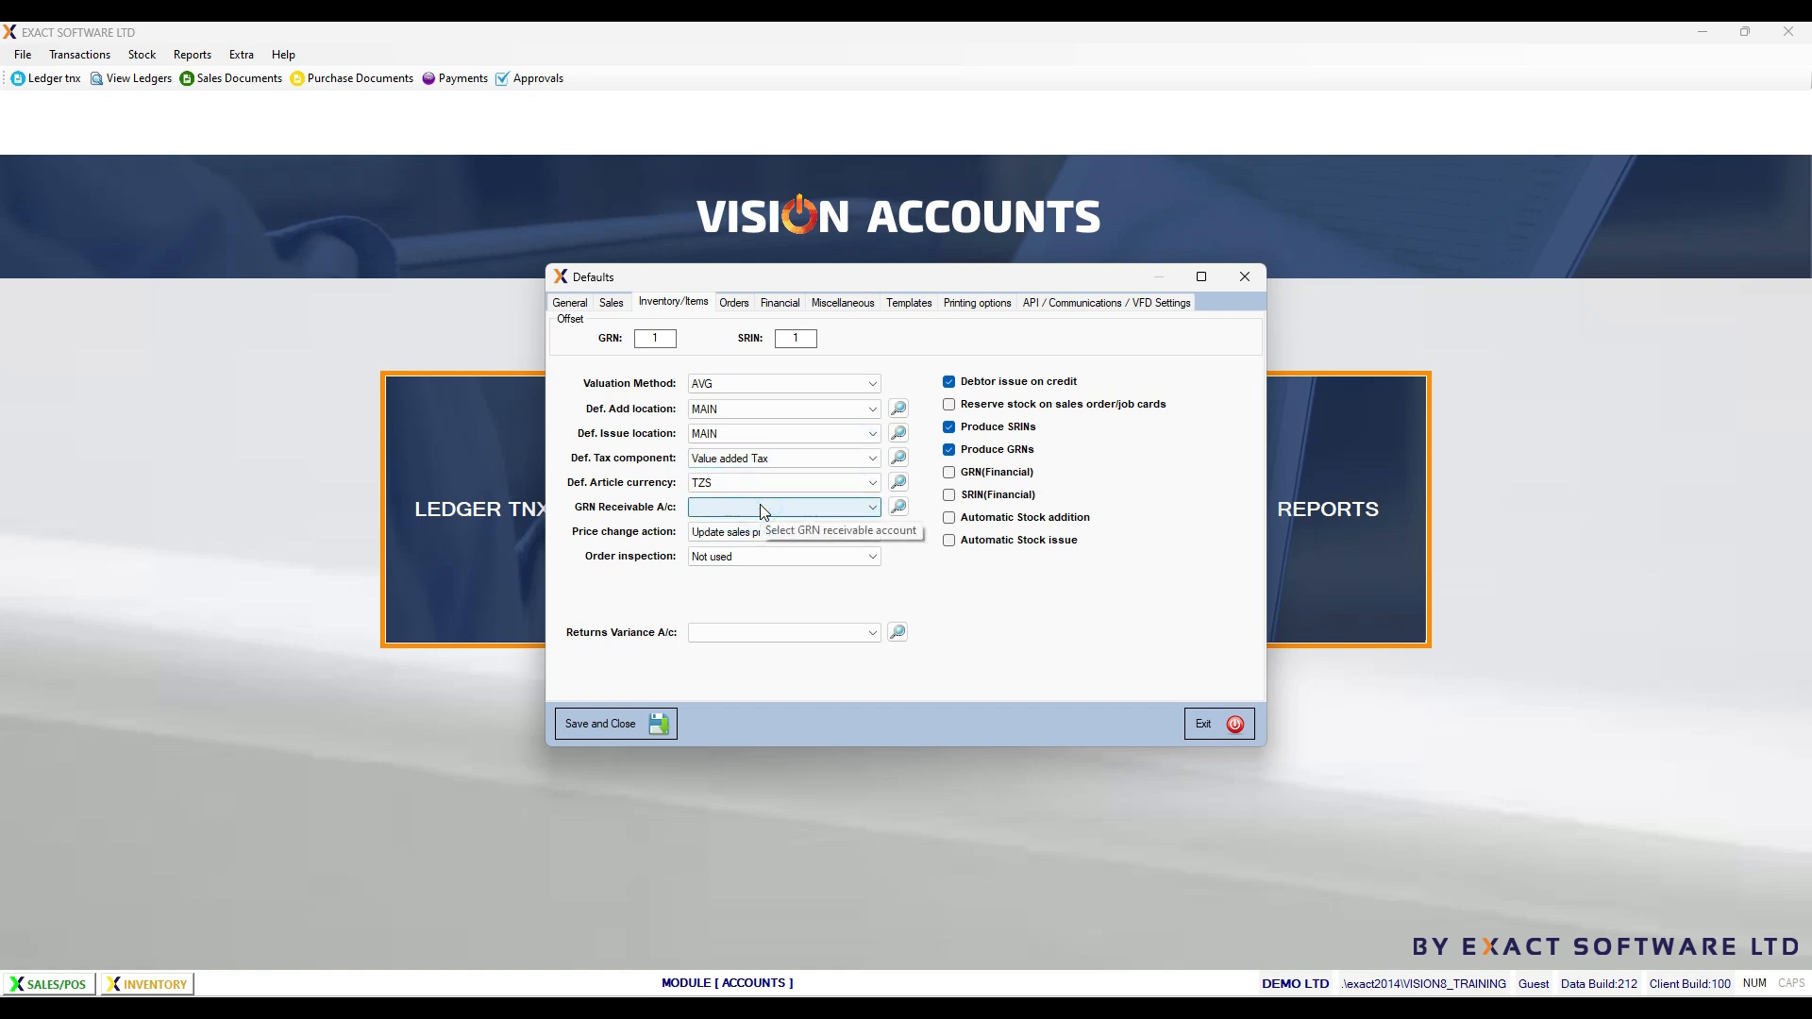
click(862, 459)
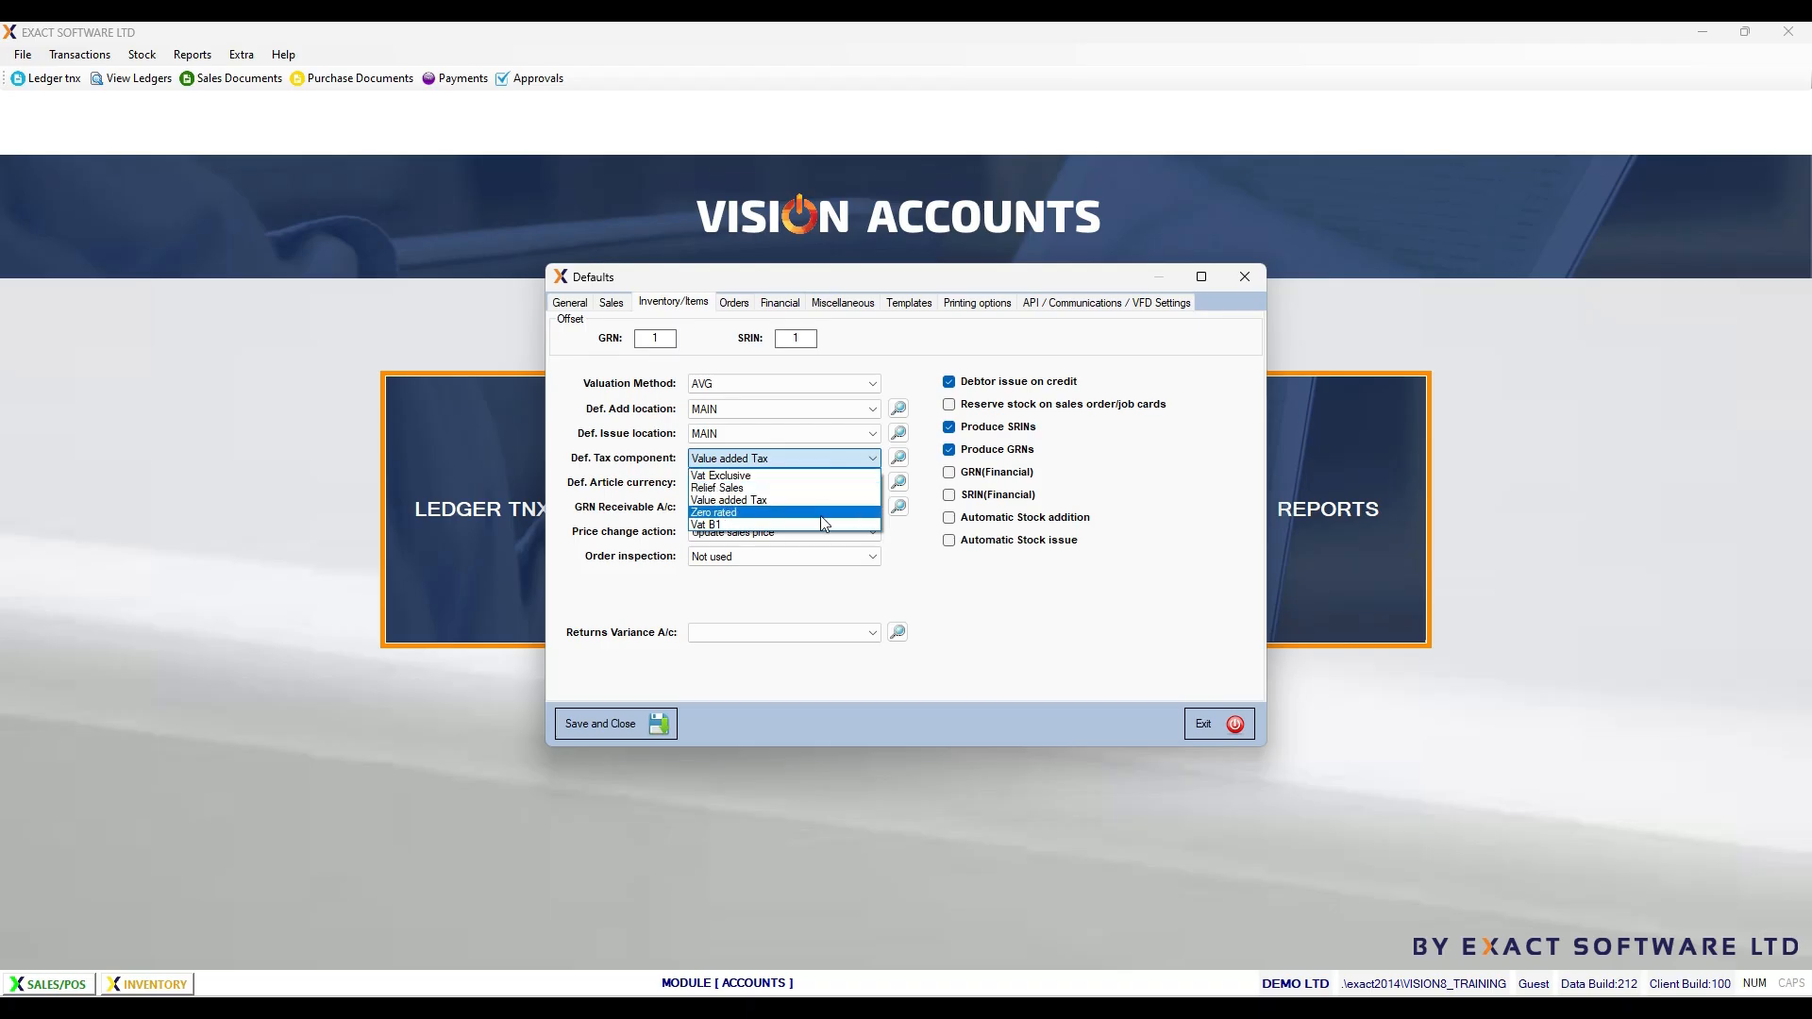
click(910, 359)
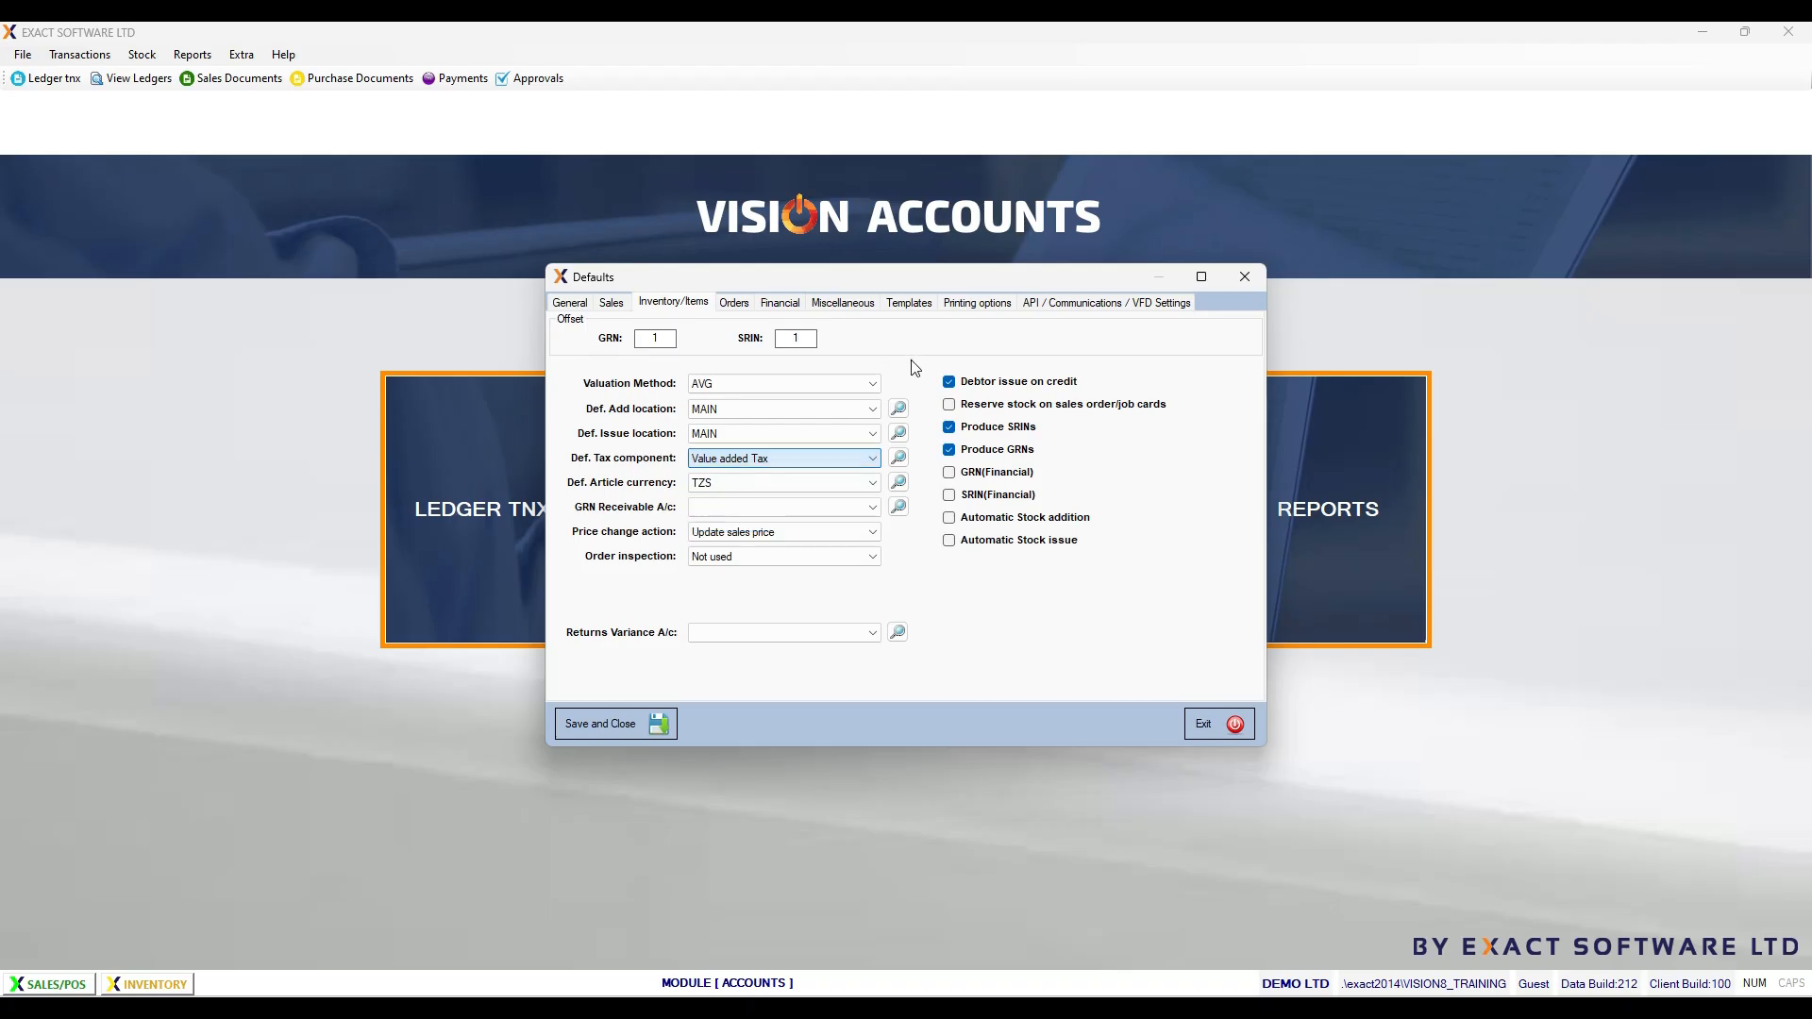
Step: Set the GRN Receivable account to 200-2000 GRN Receivable and the Returns Variance account to 200-3000 Variance Account
click(781, 508)
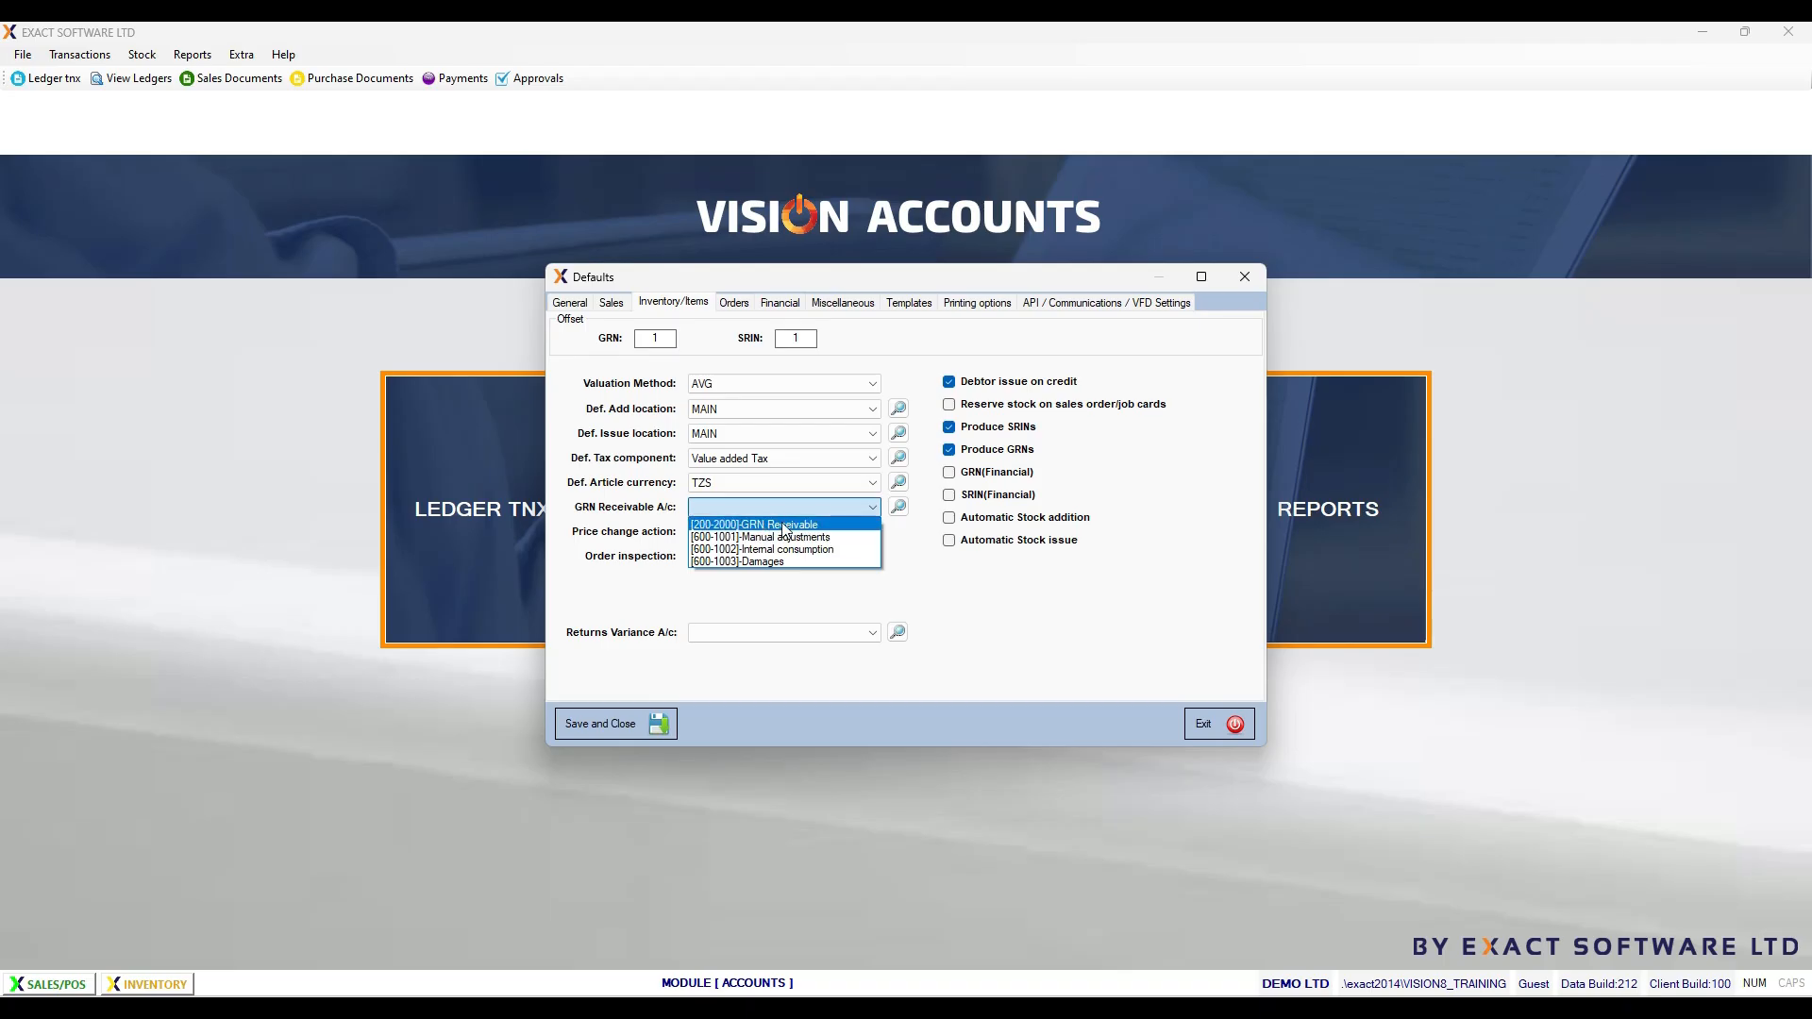
click(786, 526)
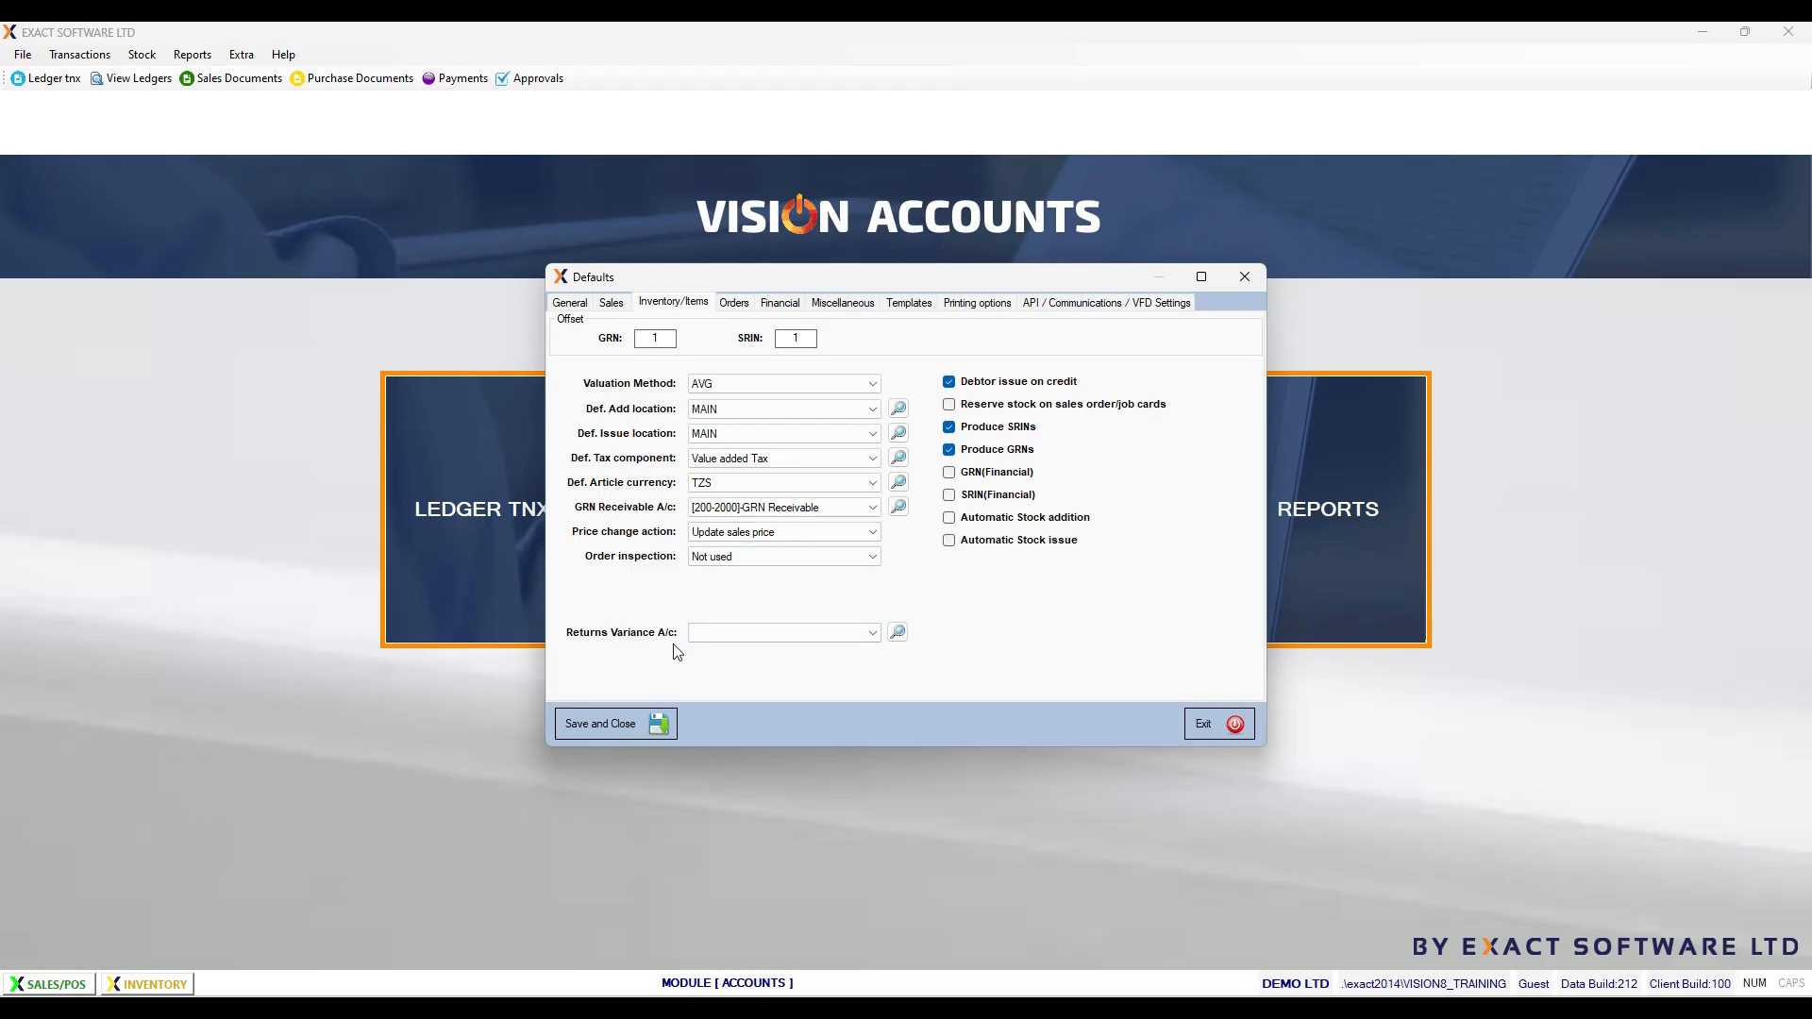
click(872, 632)
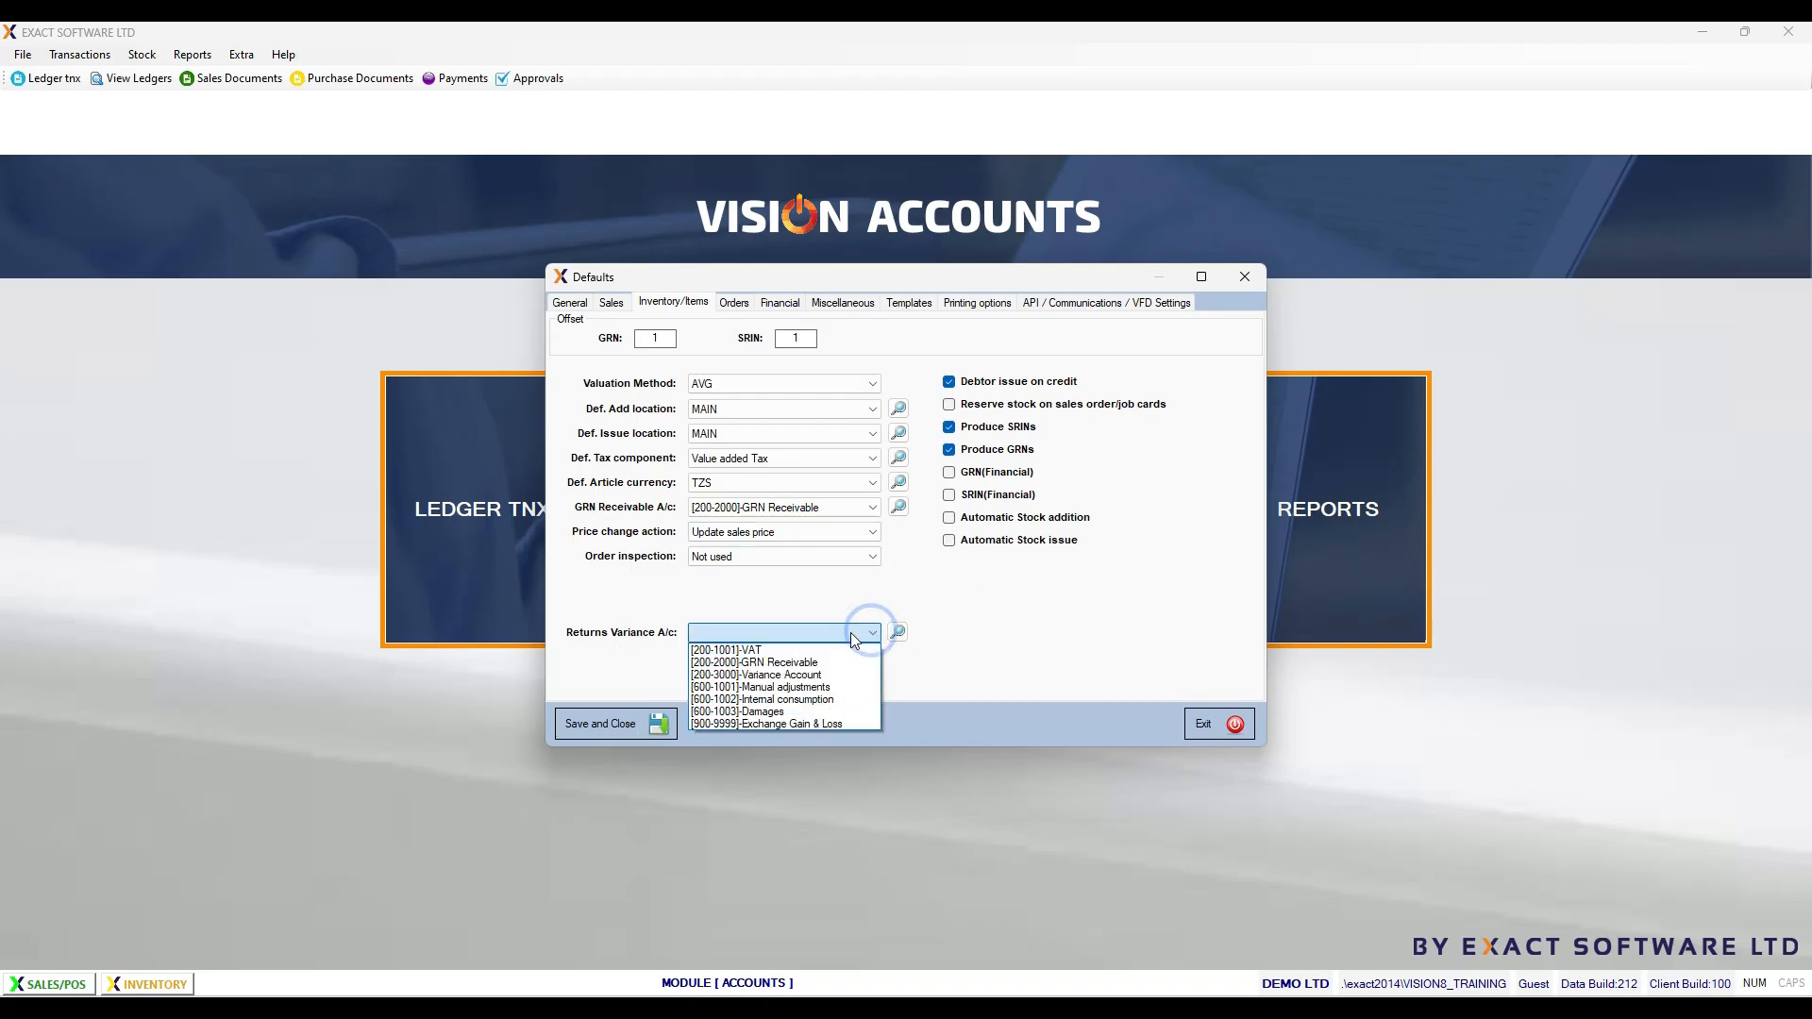
click(779, 675)
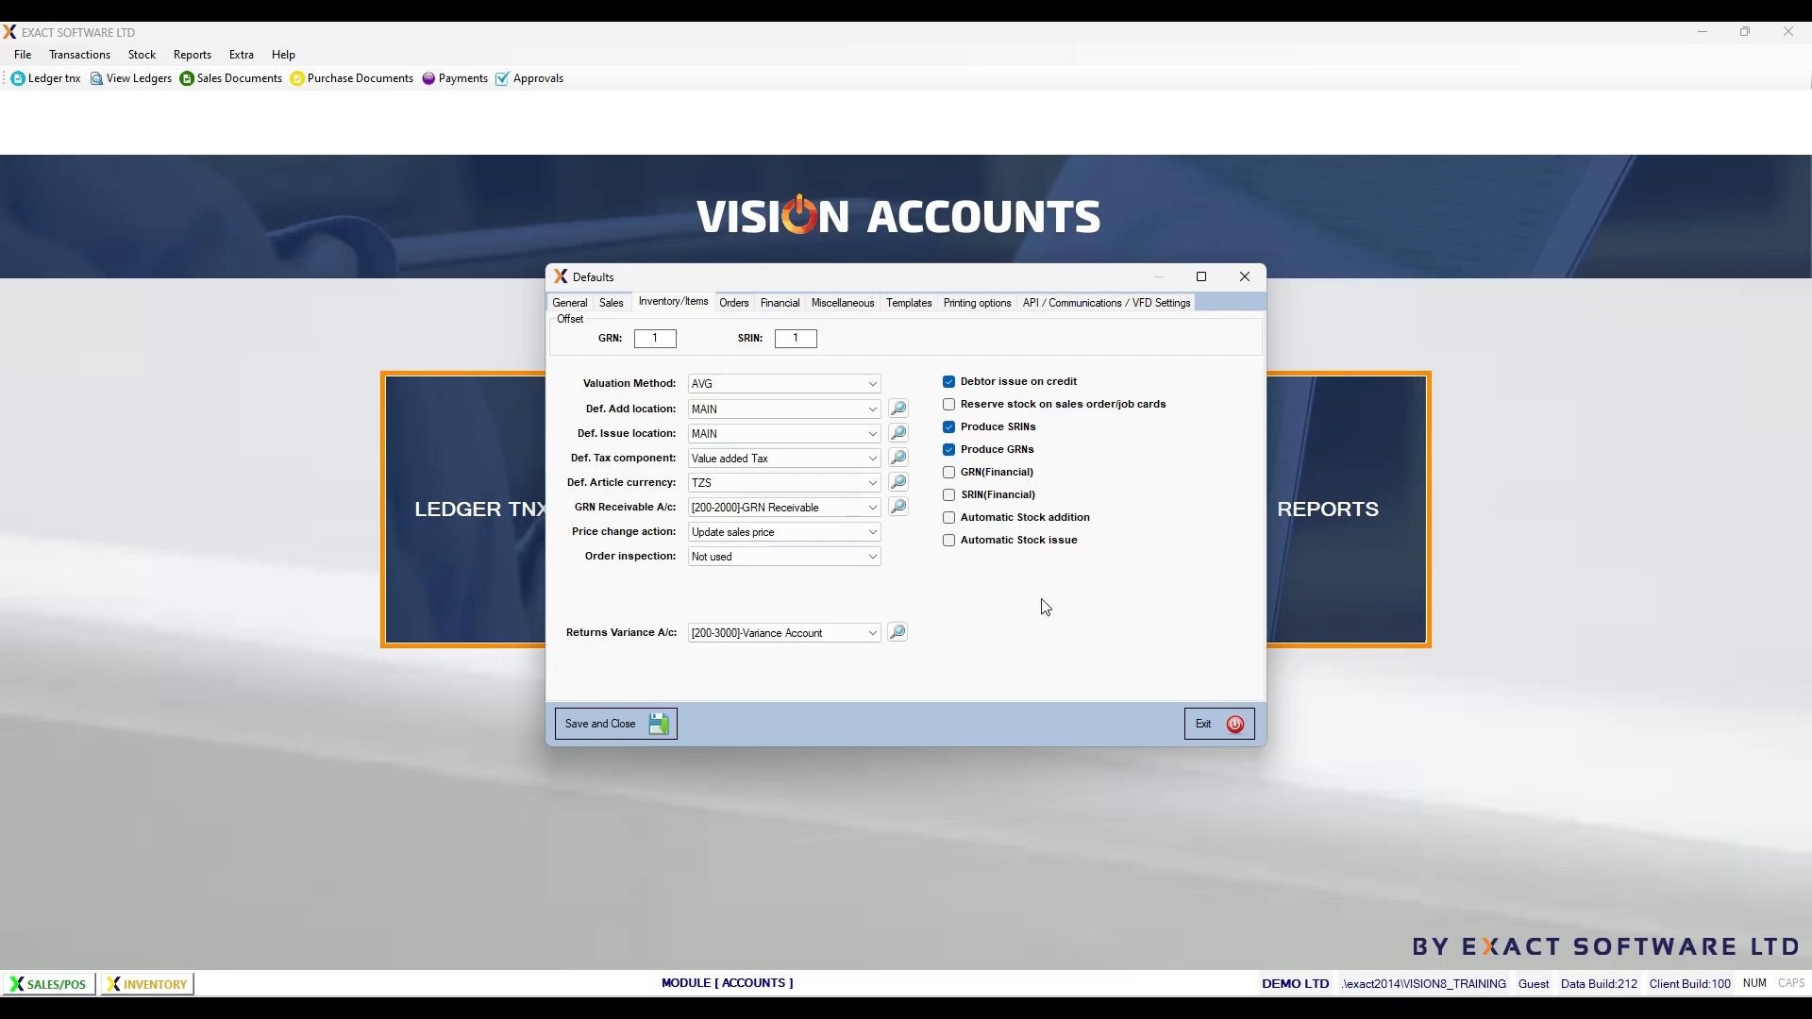
Step: In the Financial defaults, set the VAT account to 200-1001 VAT and the Retained Profit account to 700-1000 Retained Profit
click(745, 302)
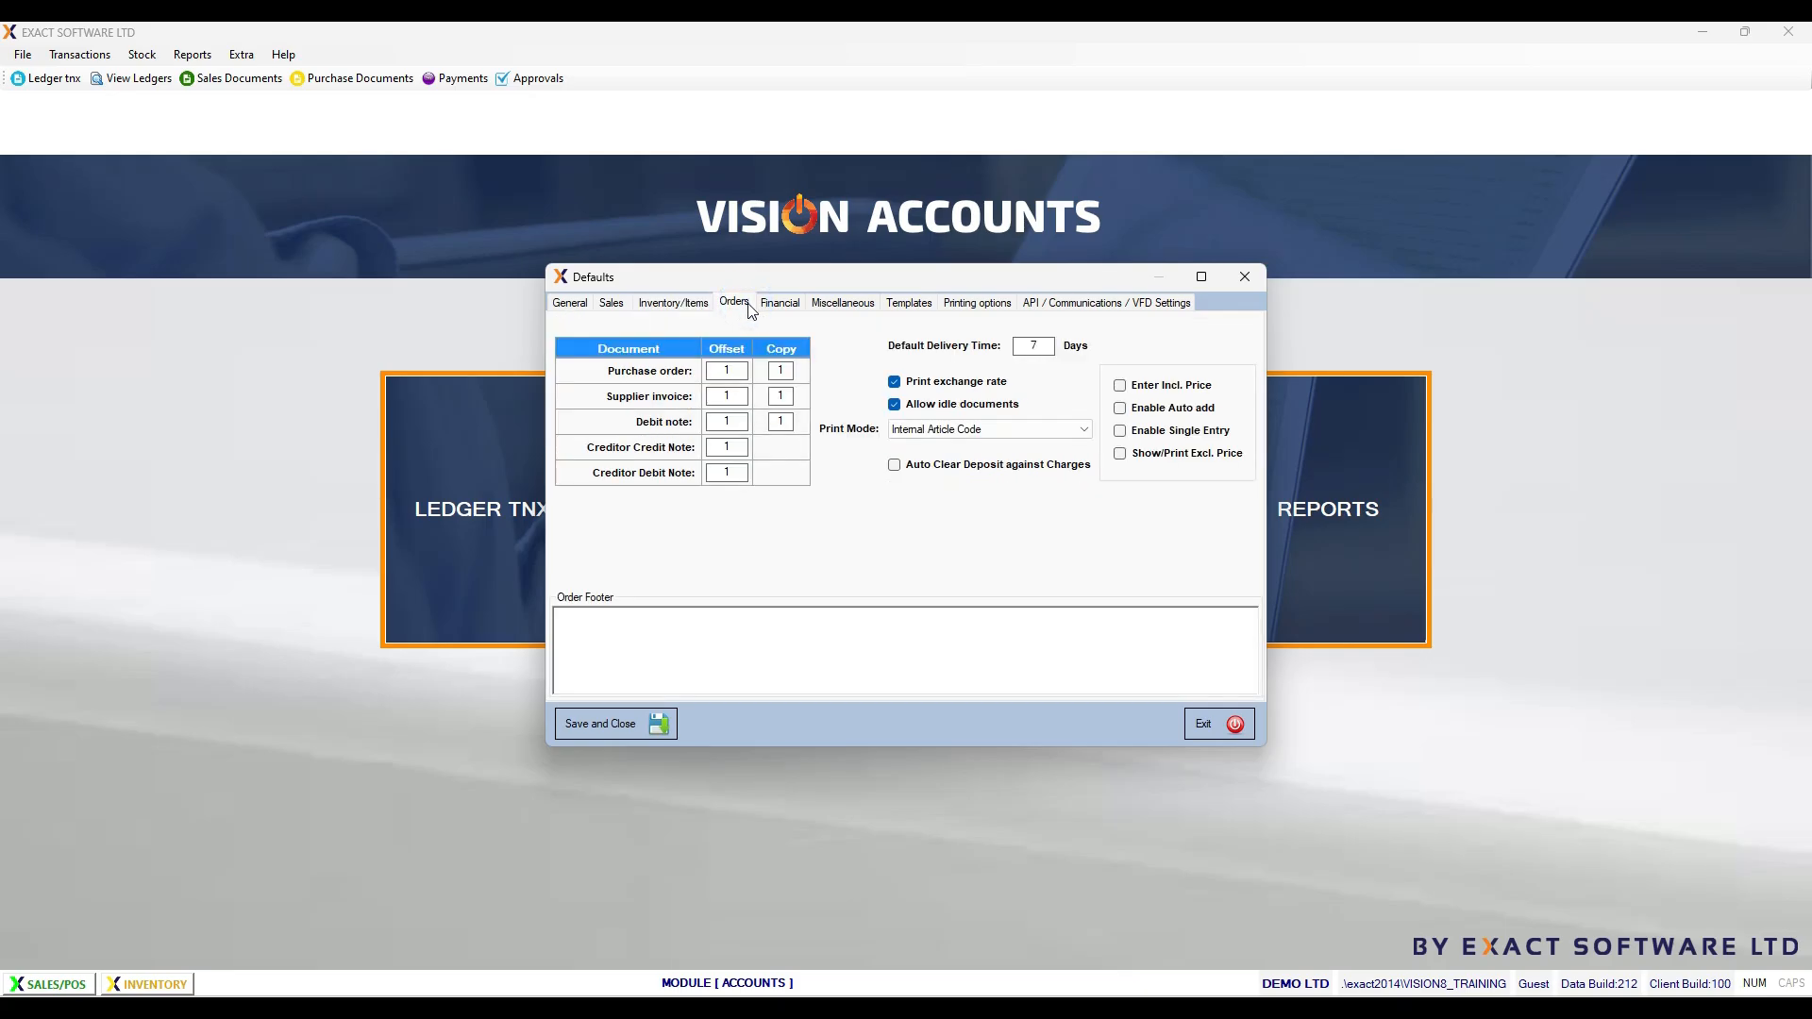
click(785, 303)
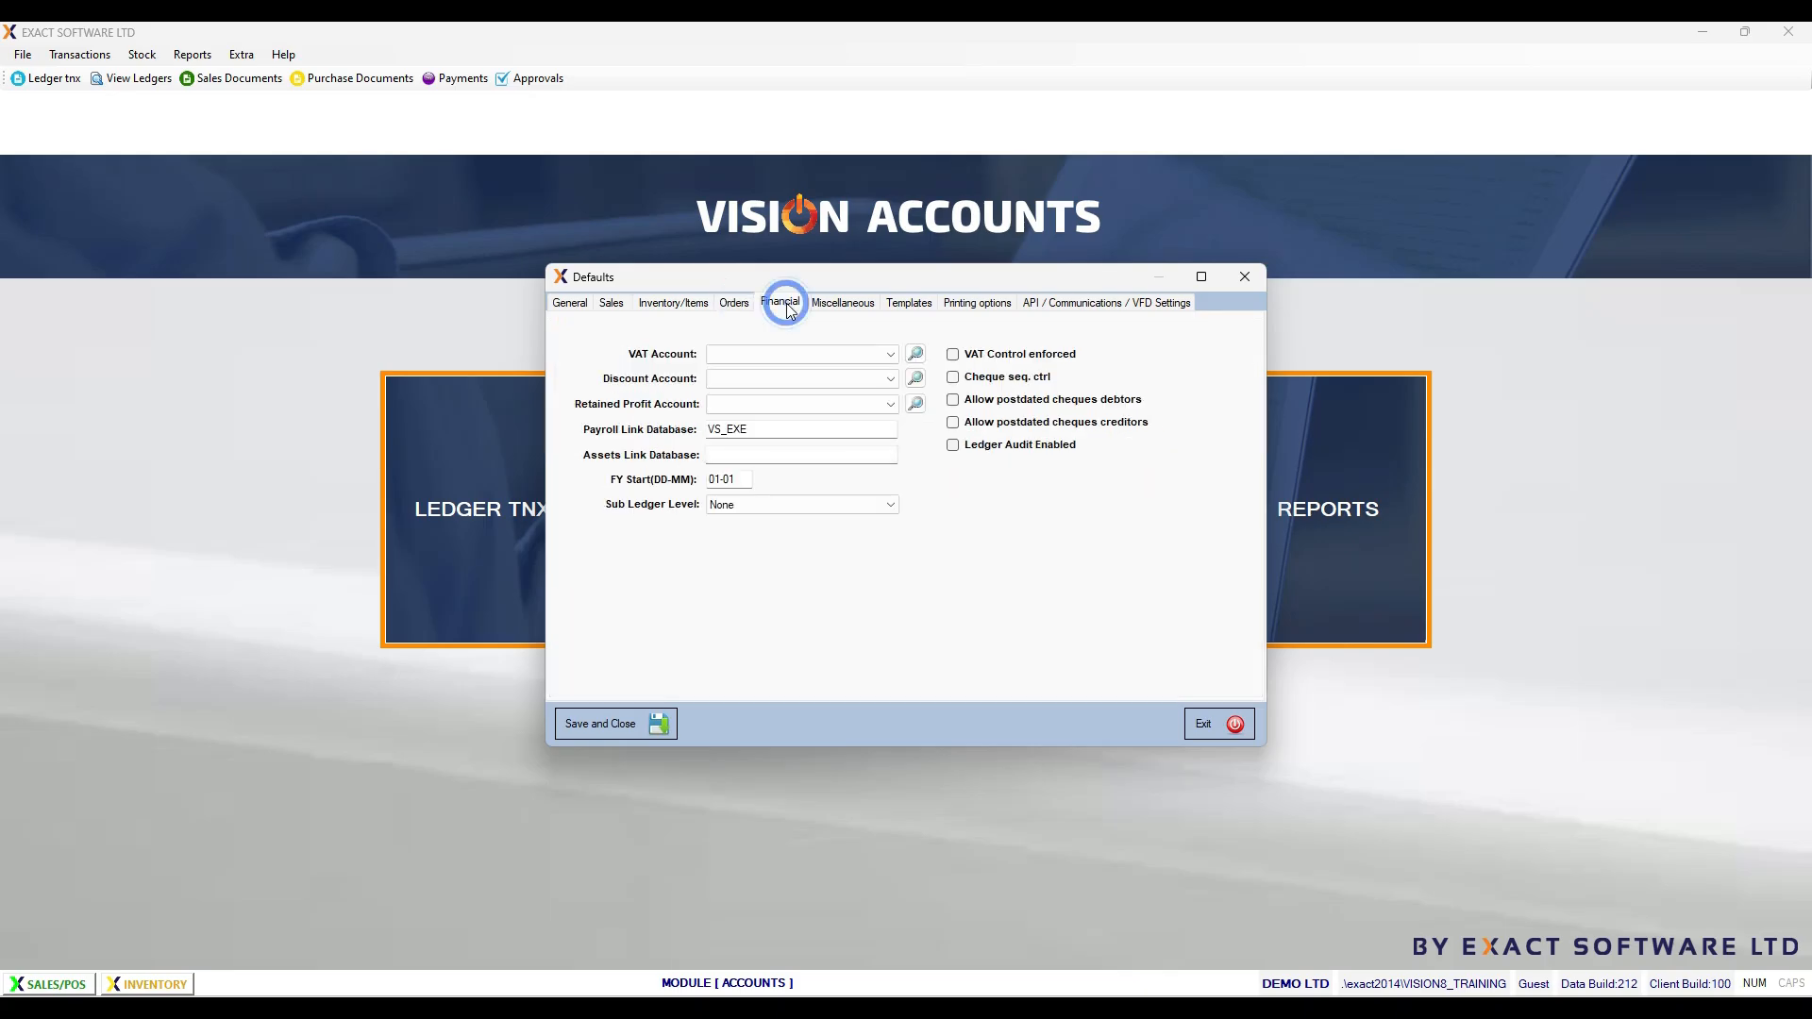
click(890, 353)
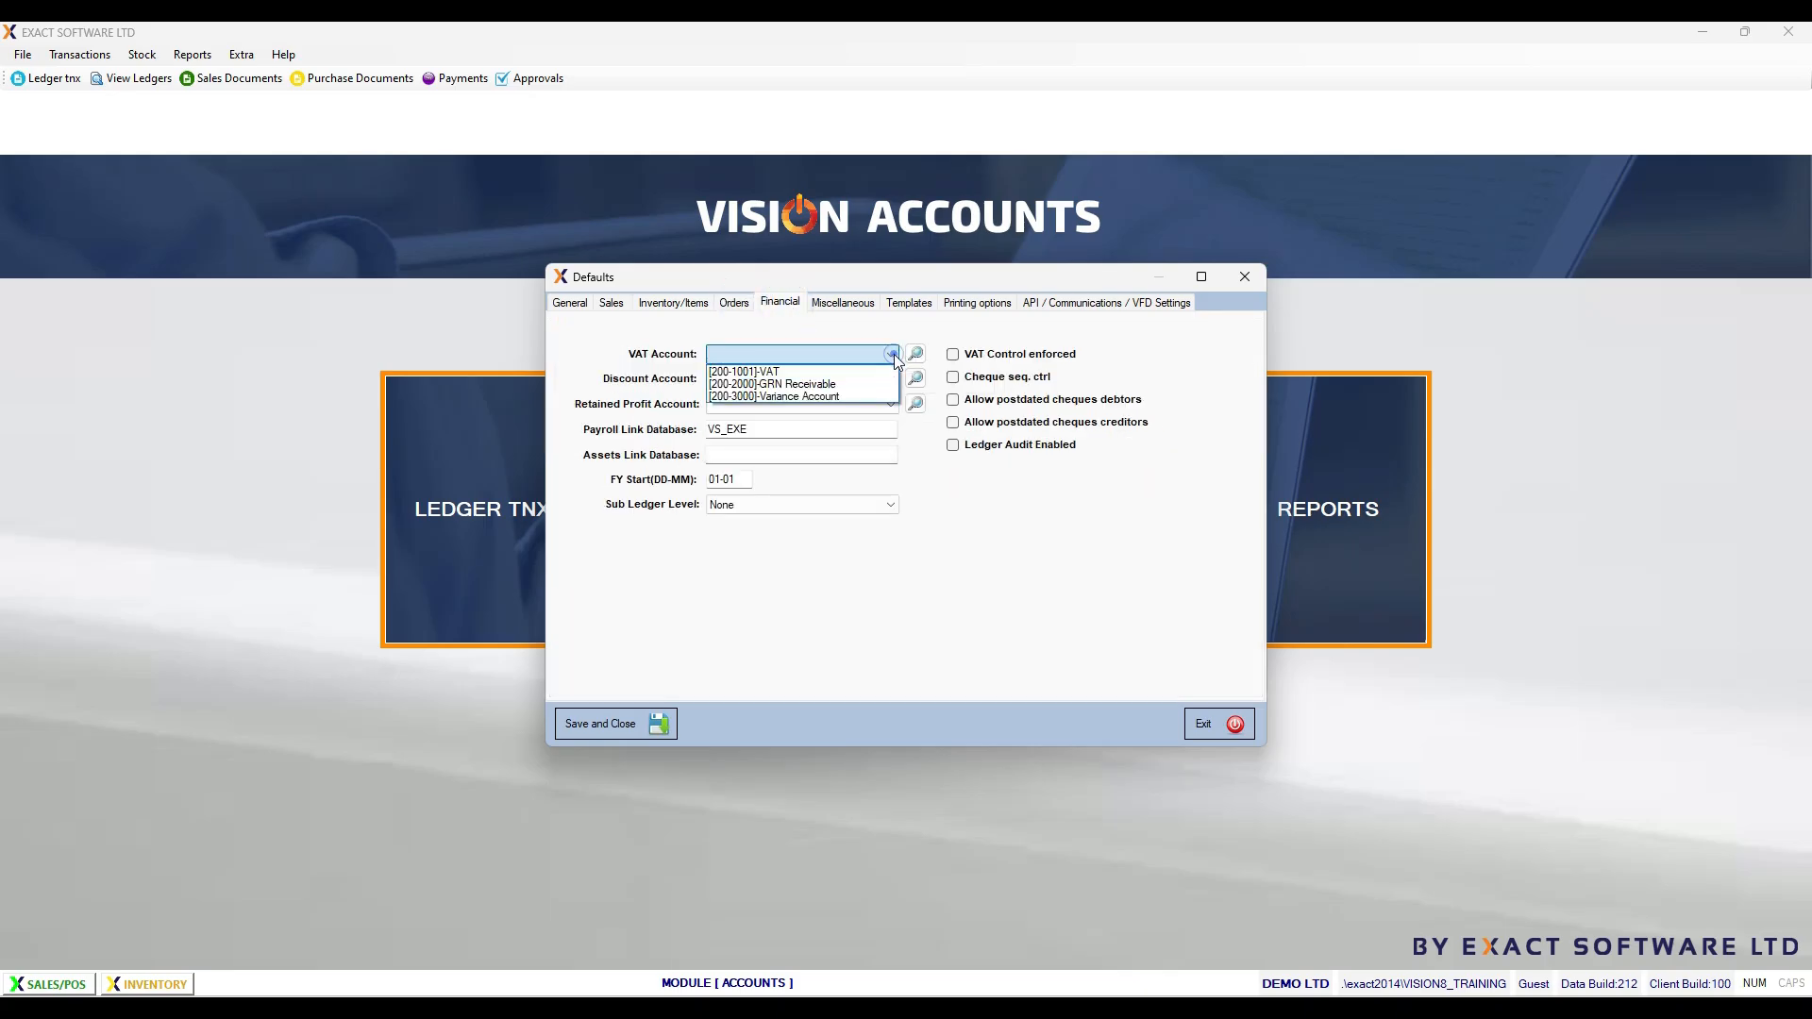
click(776, 372)
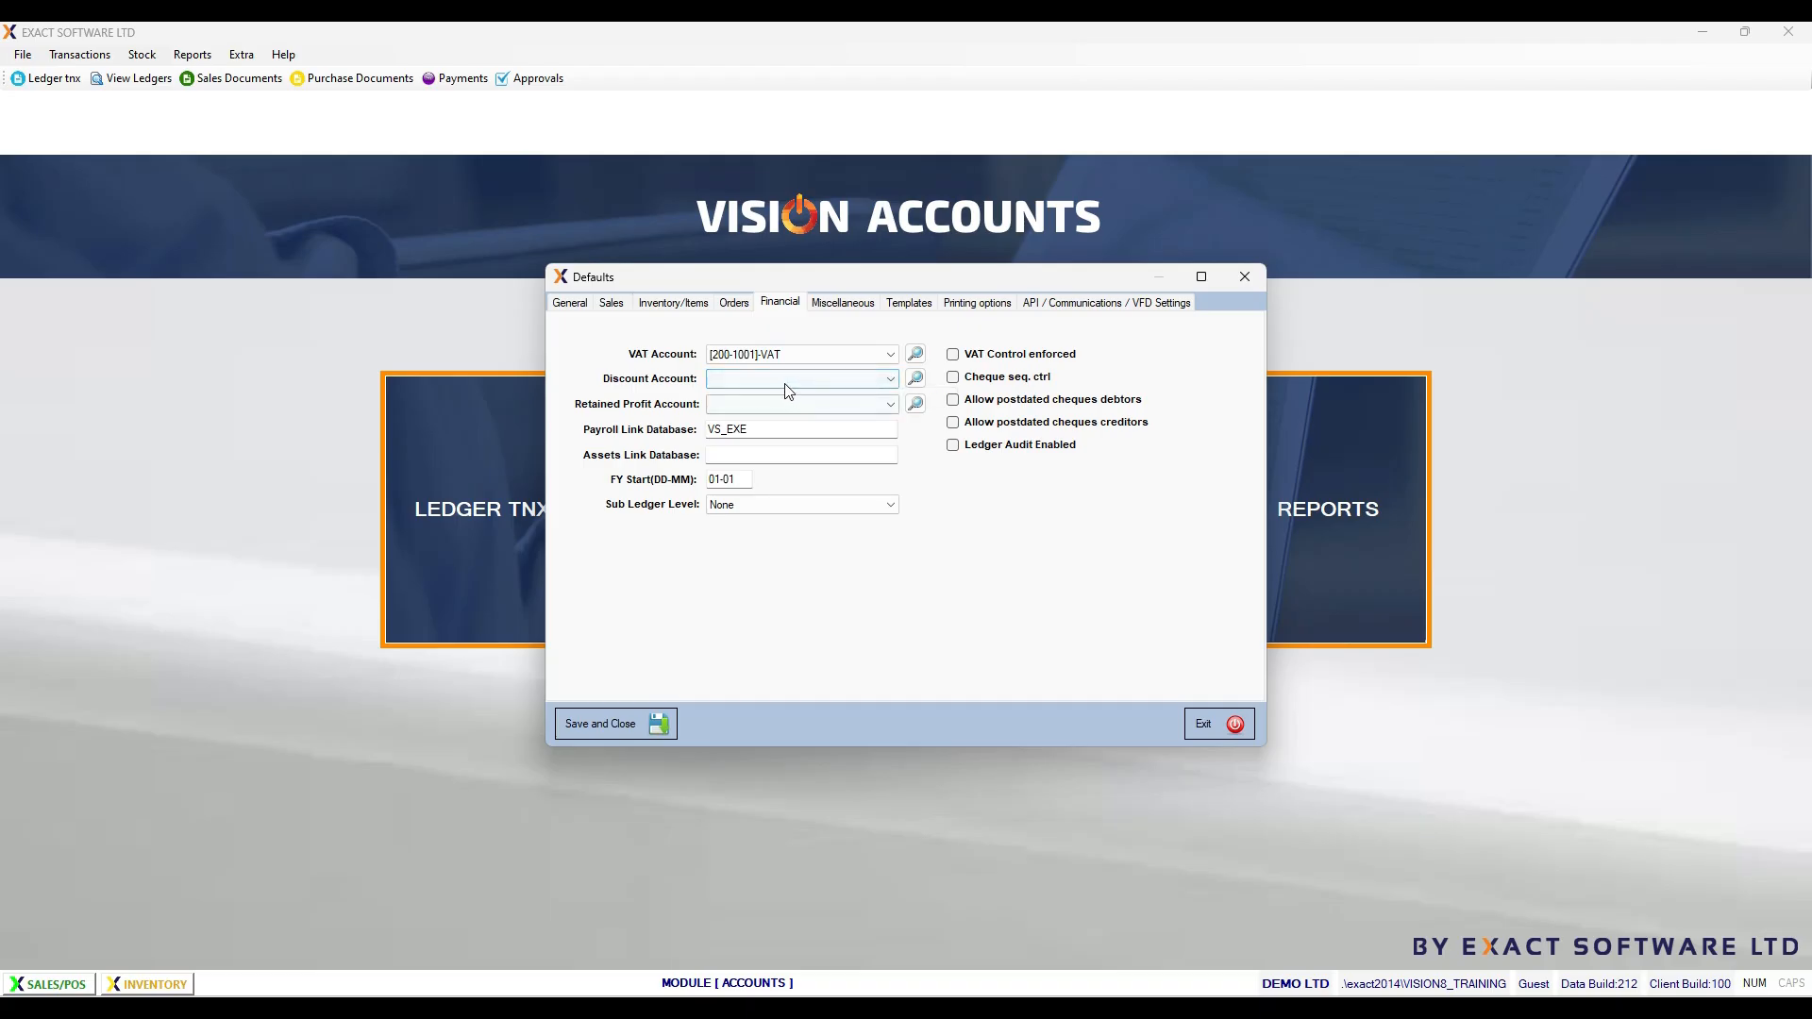
click(888, 404)
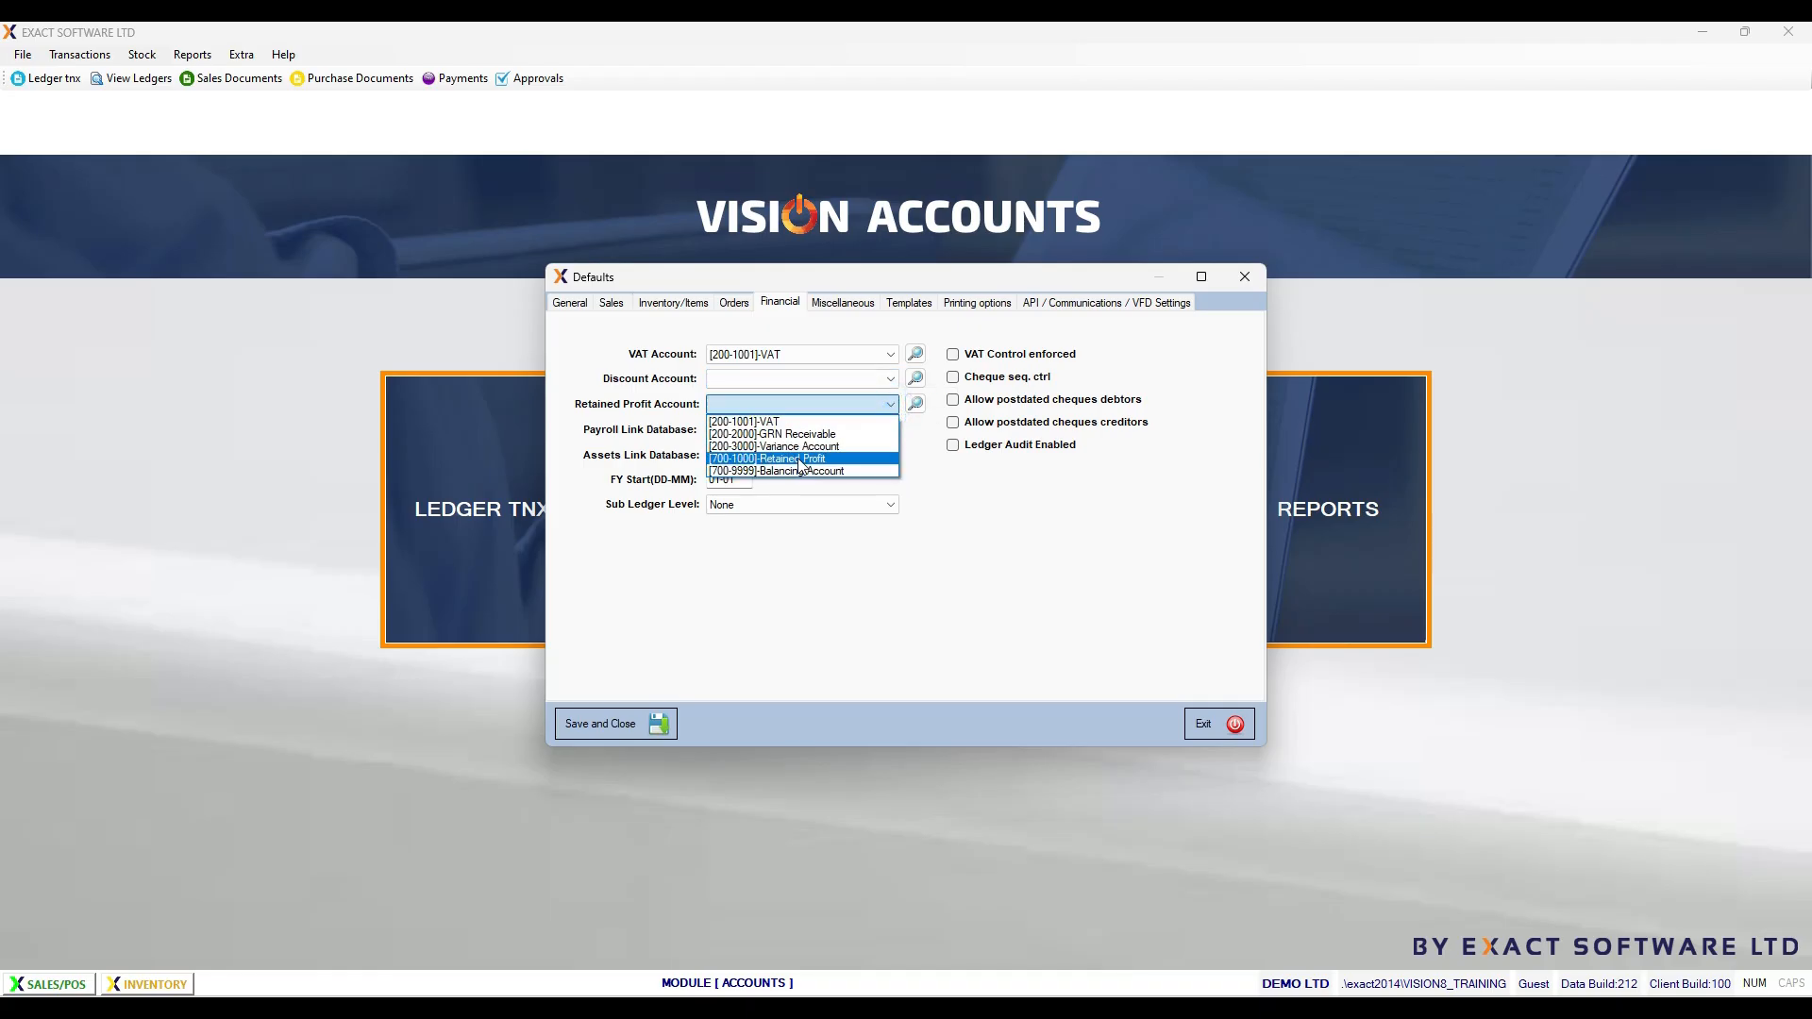
click(798, 460)
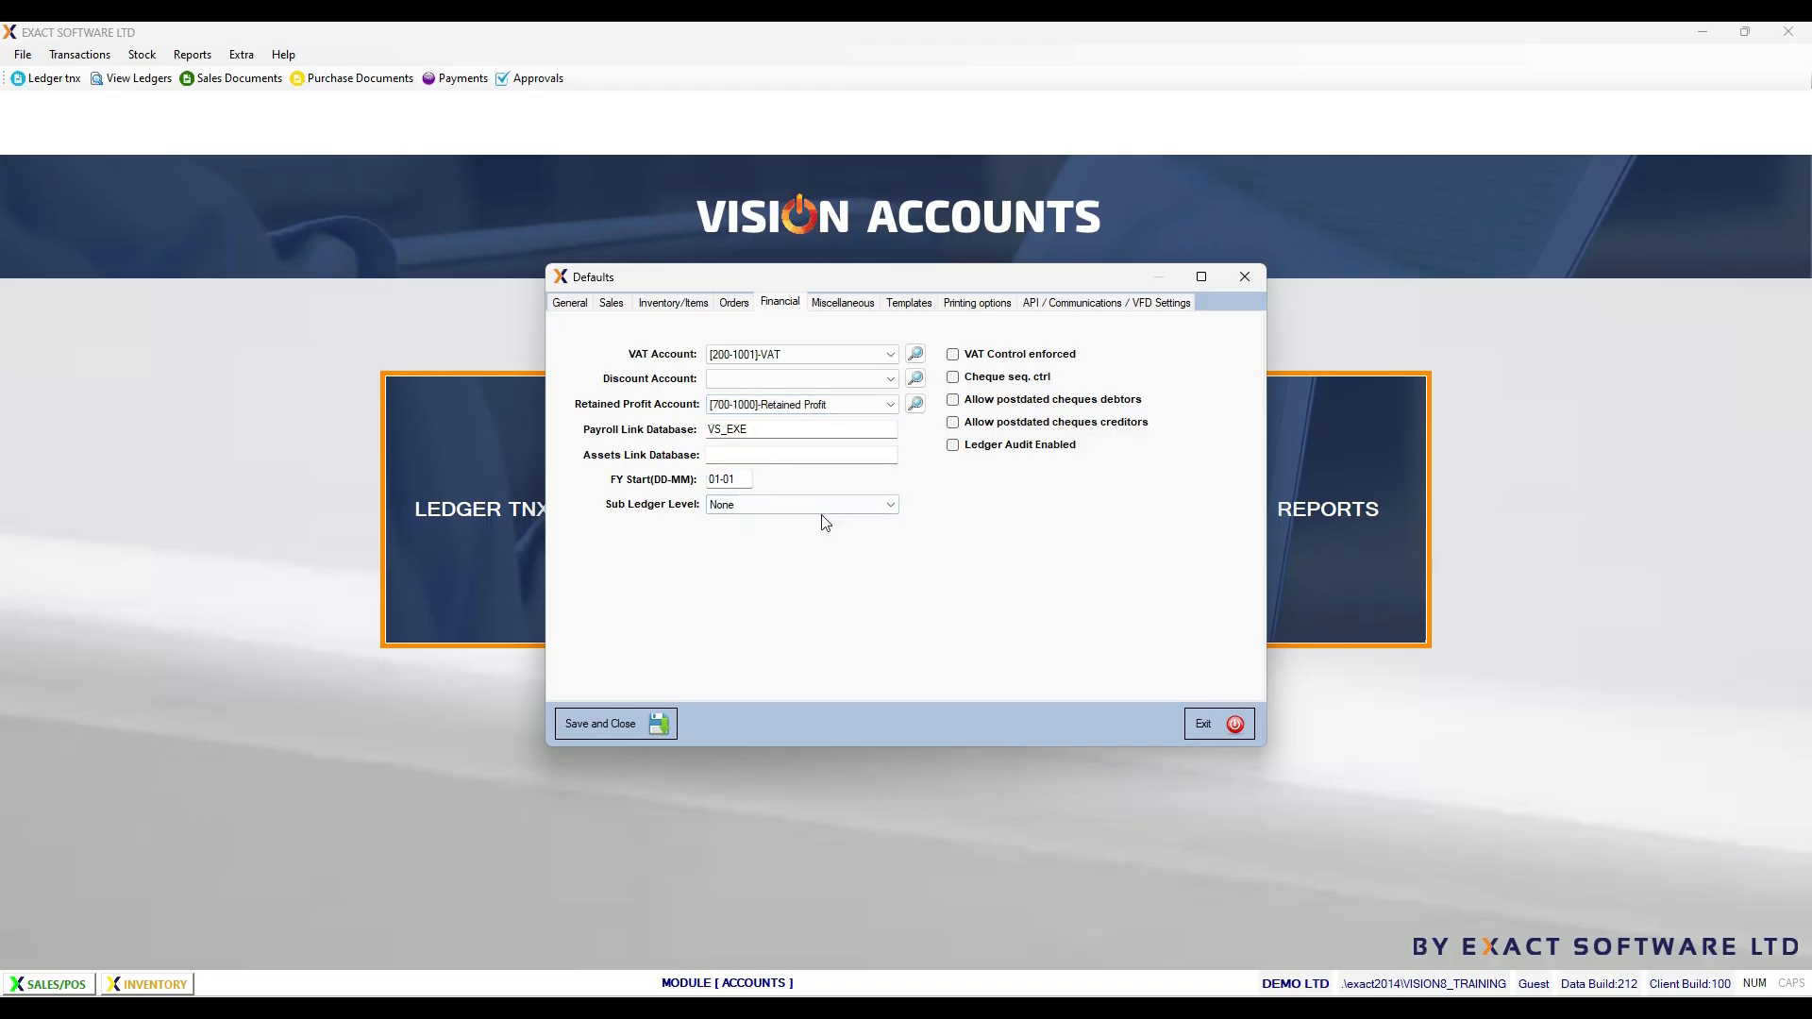
Step: Look through the Miscellaneous, Templates, Printing options and API settings, return to the Financial defaults, and save and close them
click(839, 307)
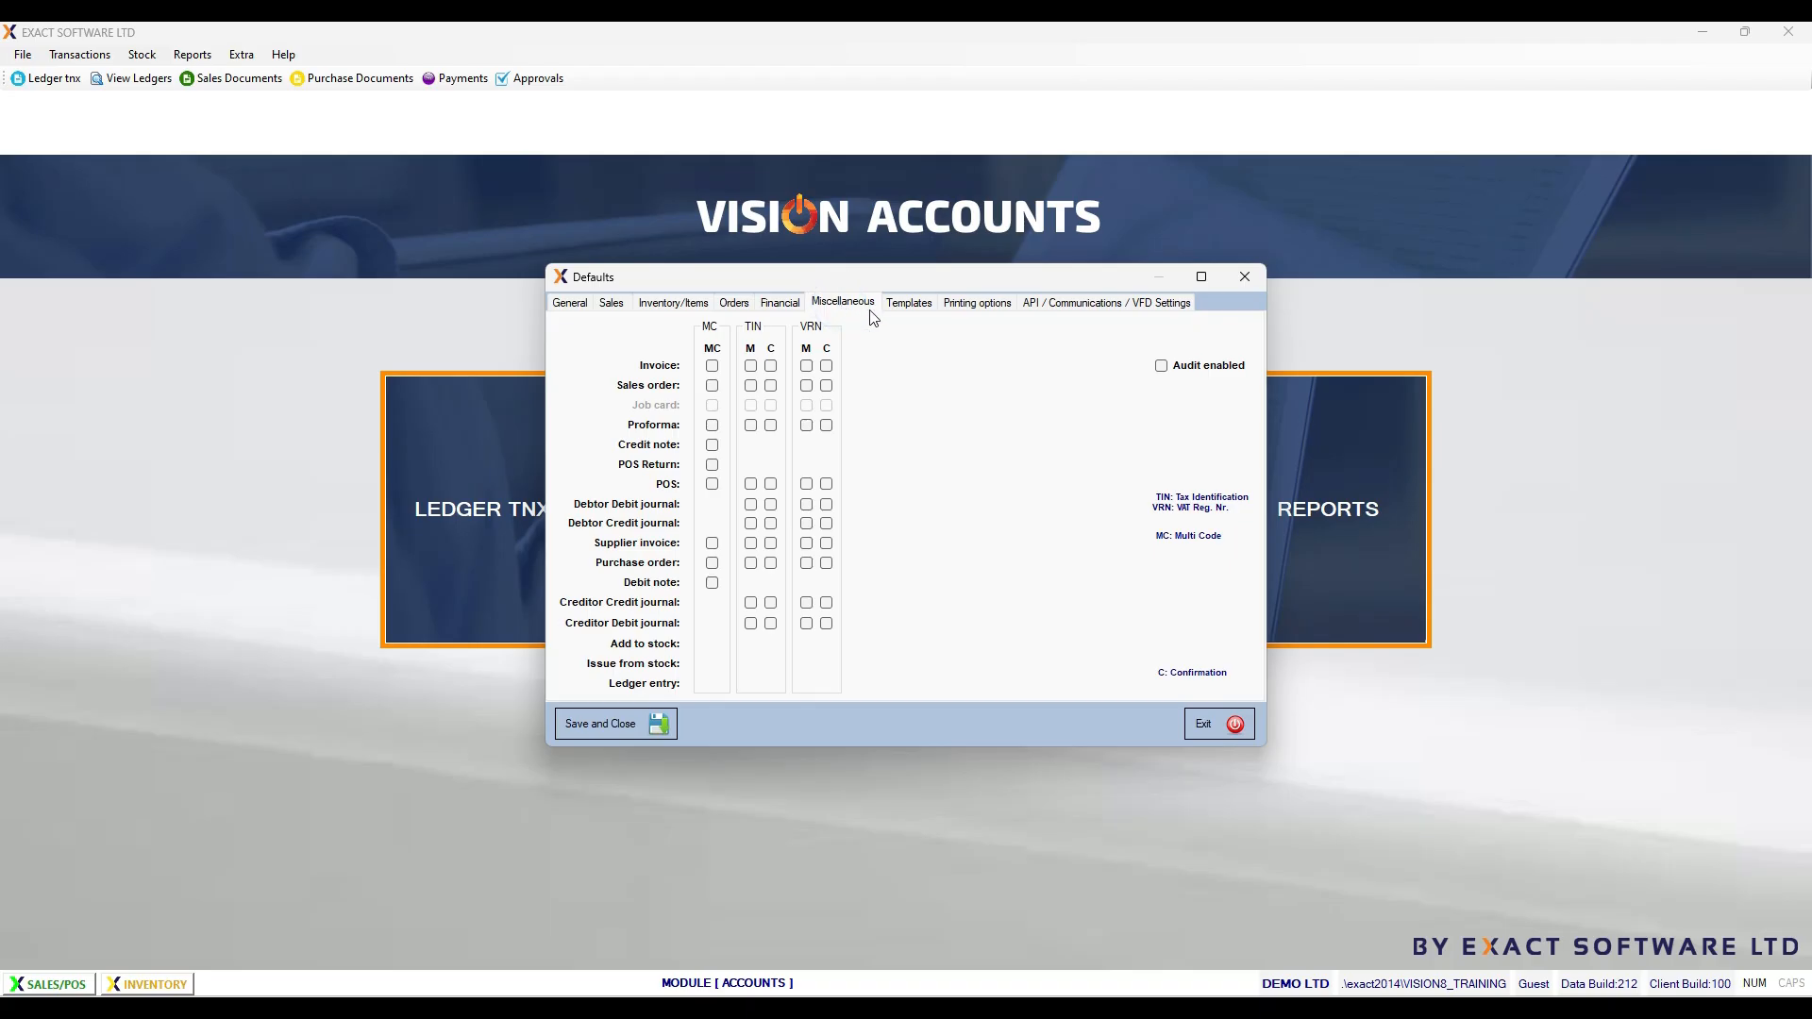
click(906, 305)
click(975, 307)
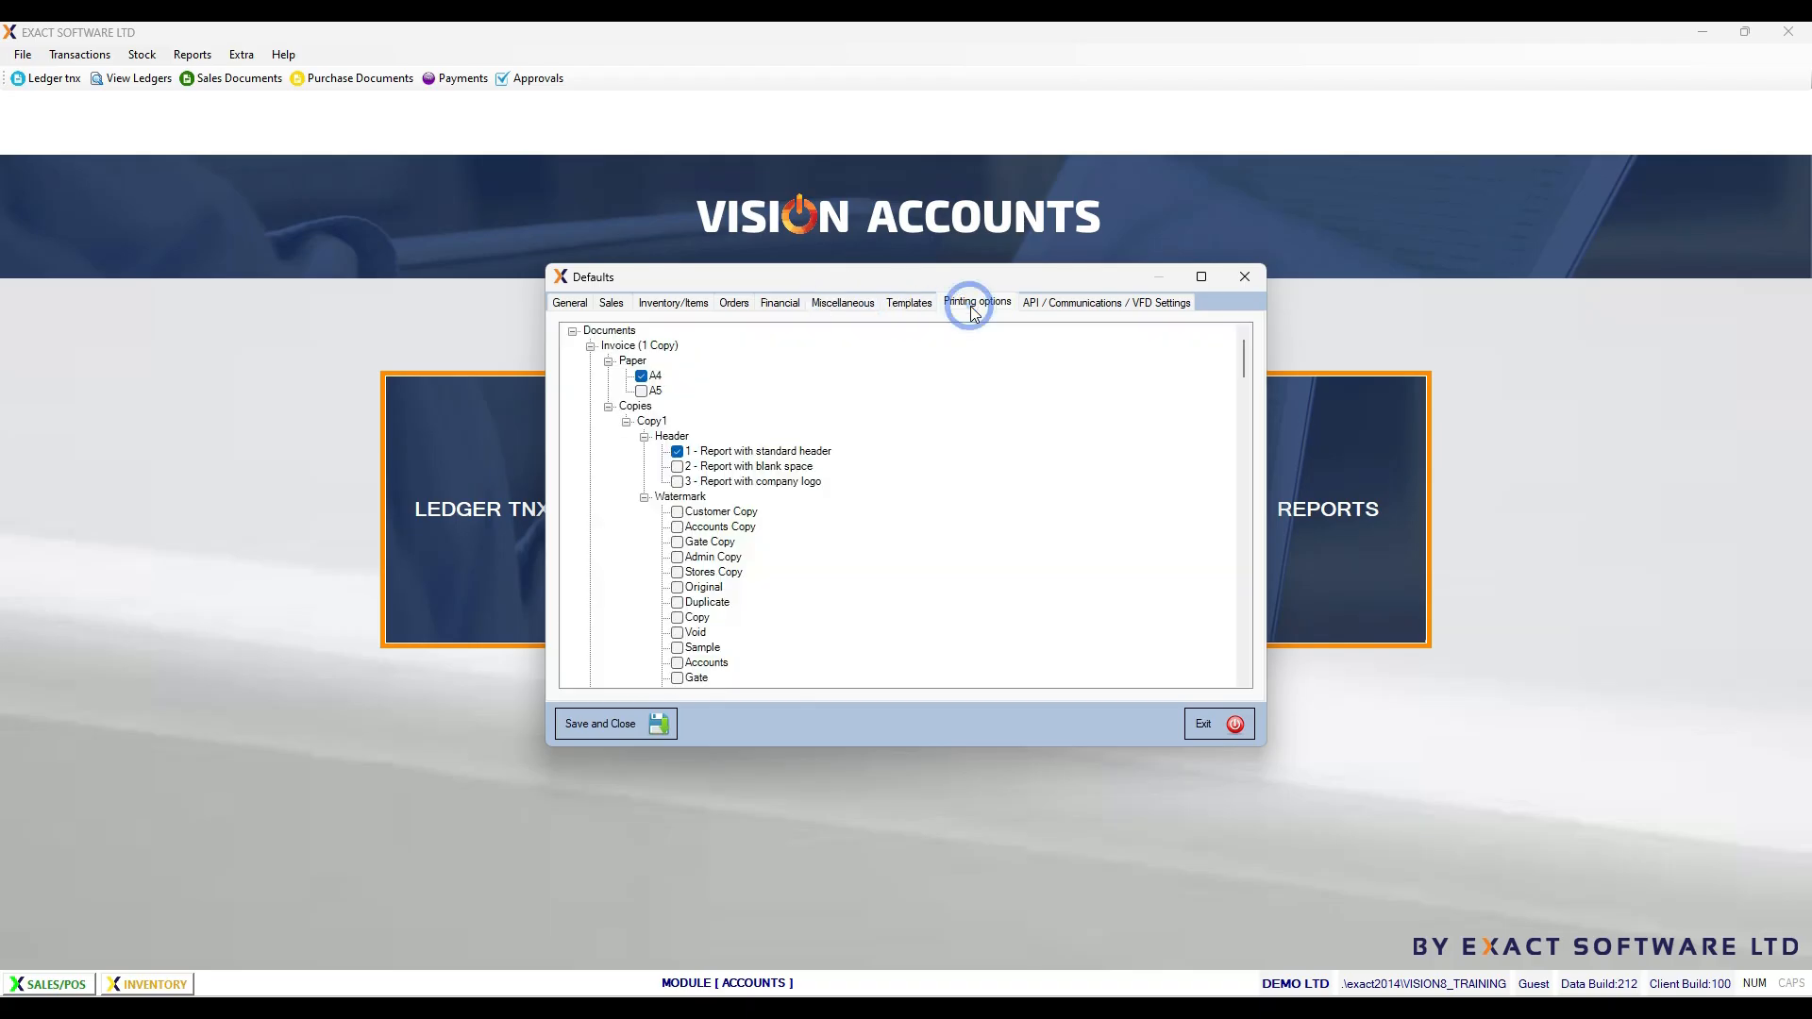
click(1043, 309)
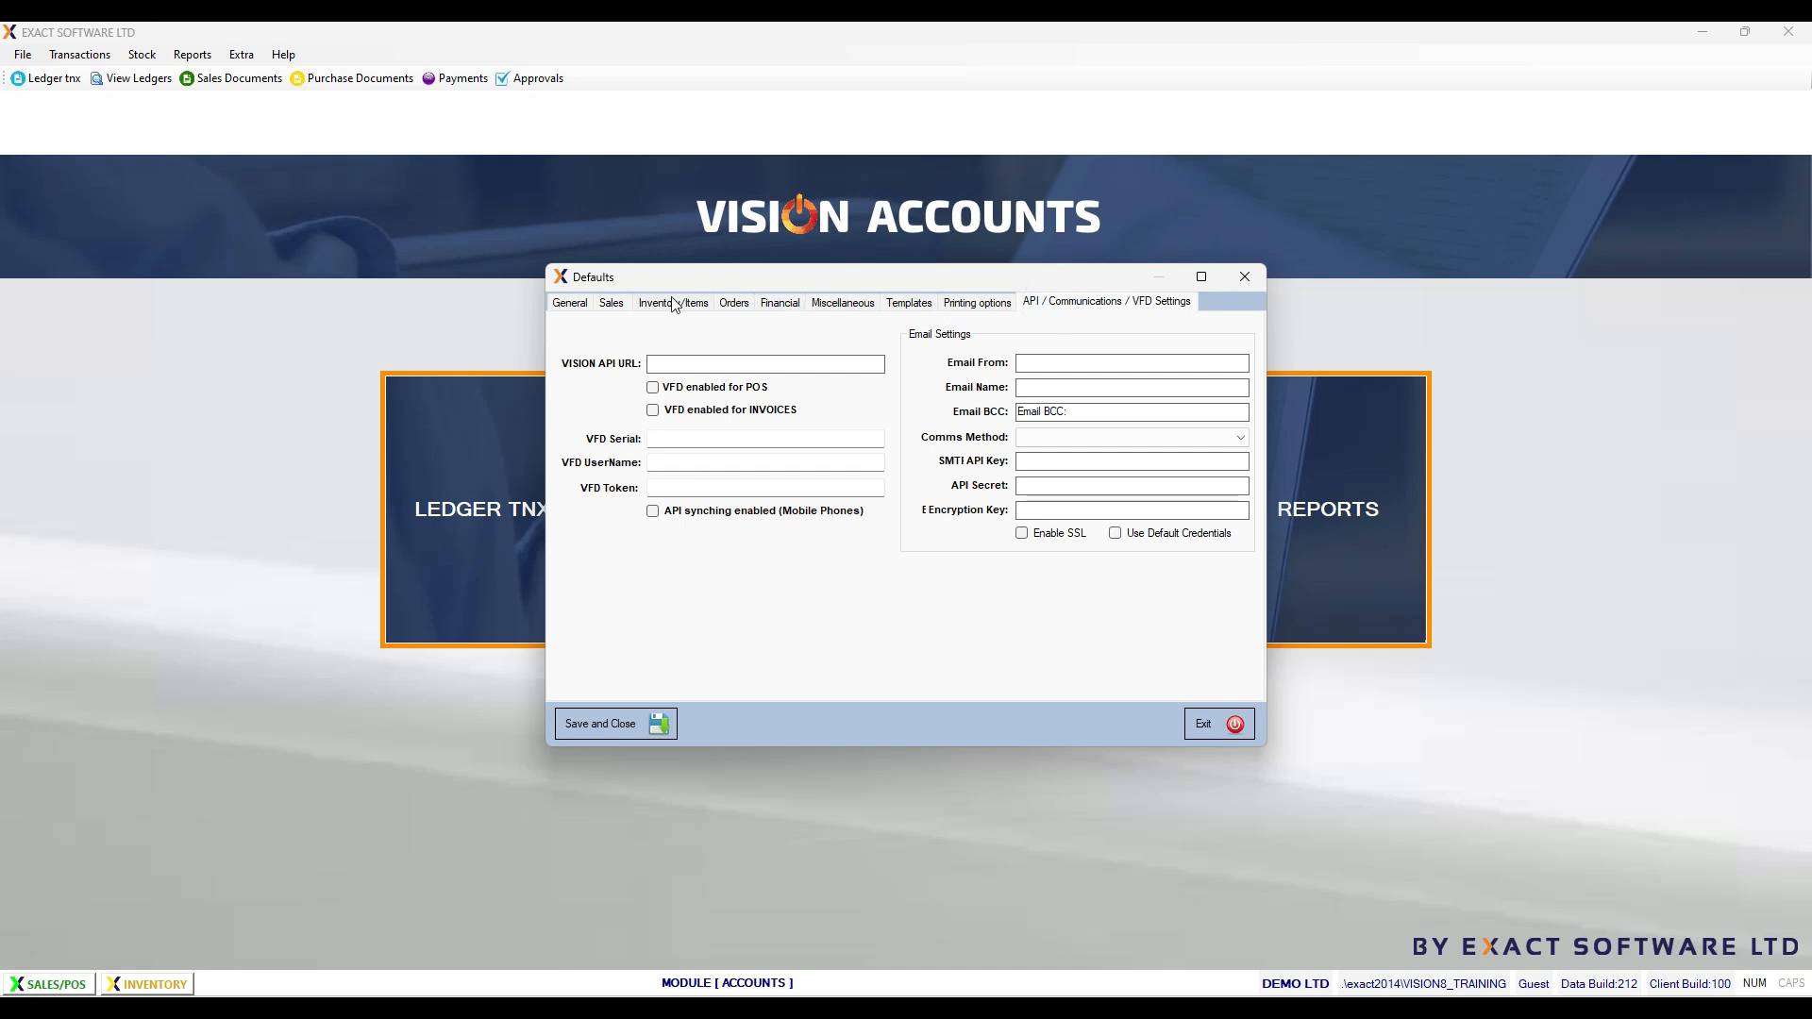
click(783, 306)
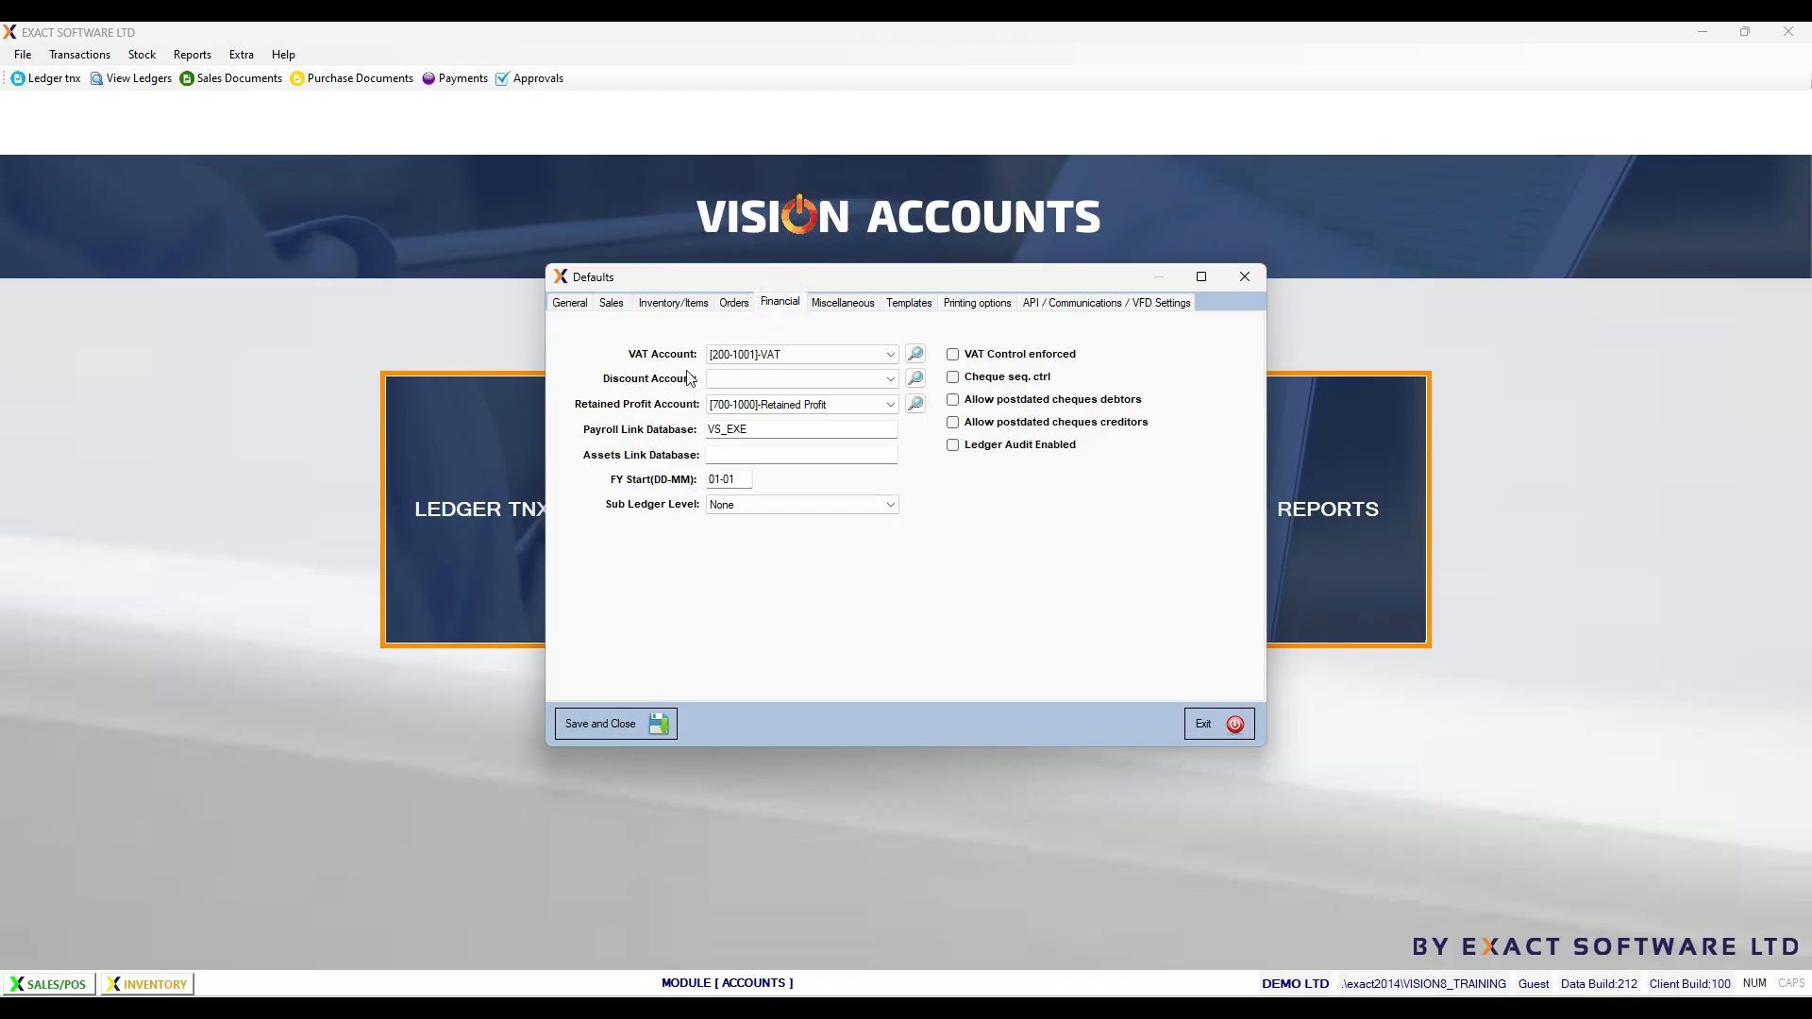
click(630, 719)
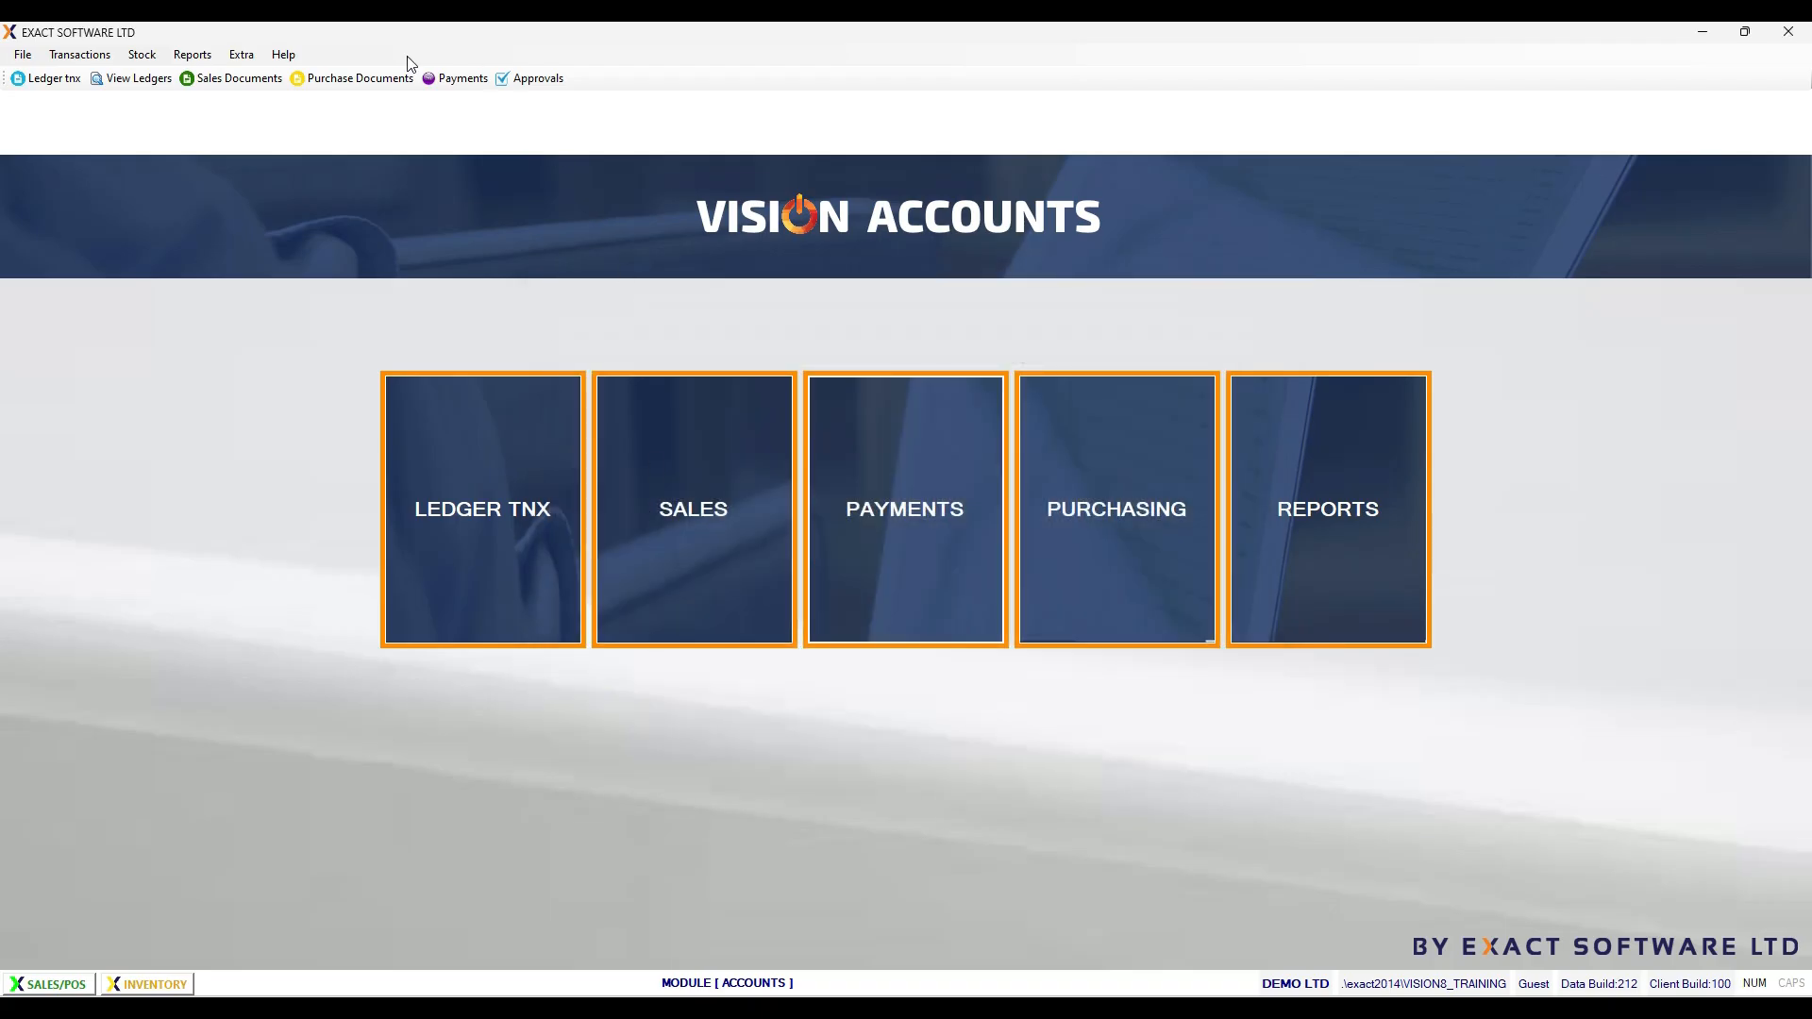
Step: Add an account with code 600-2000 and description Discounts given under General expenses in the chart of accounts, save it, and close the accounts window
click(242, 55)
mouse_move(289, 121)
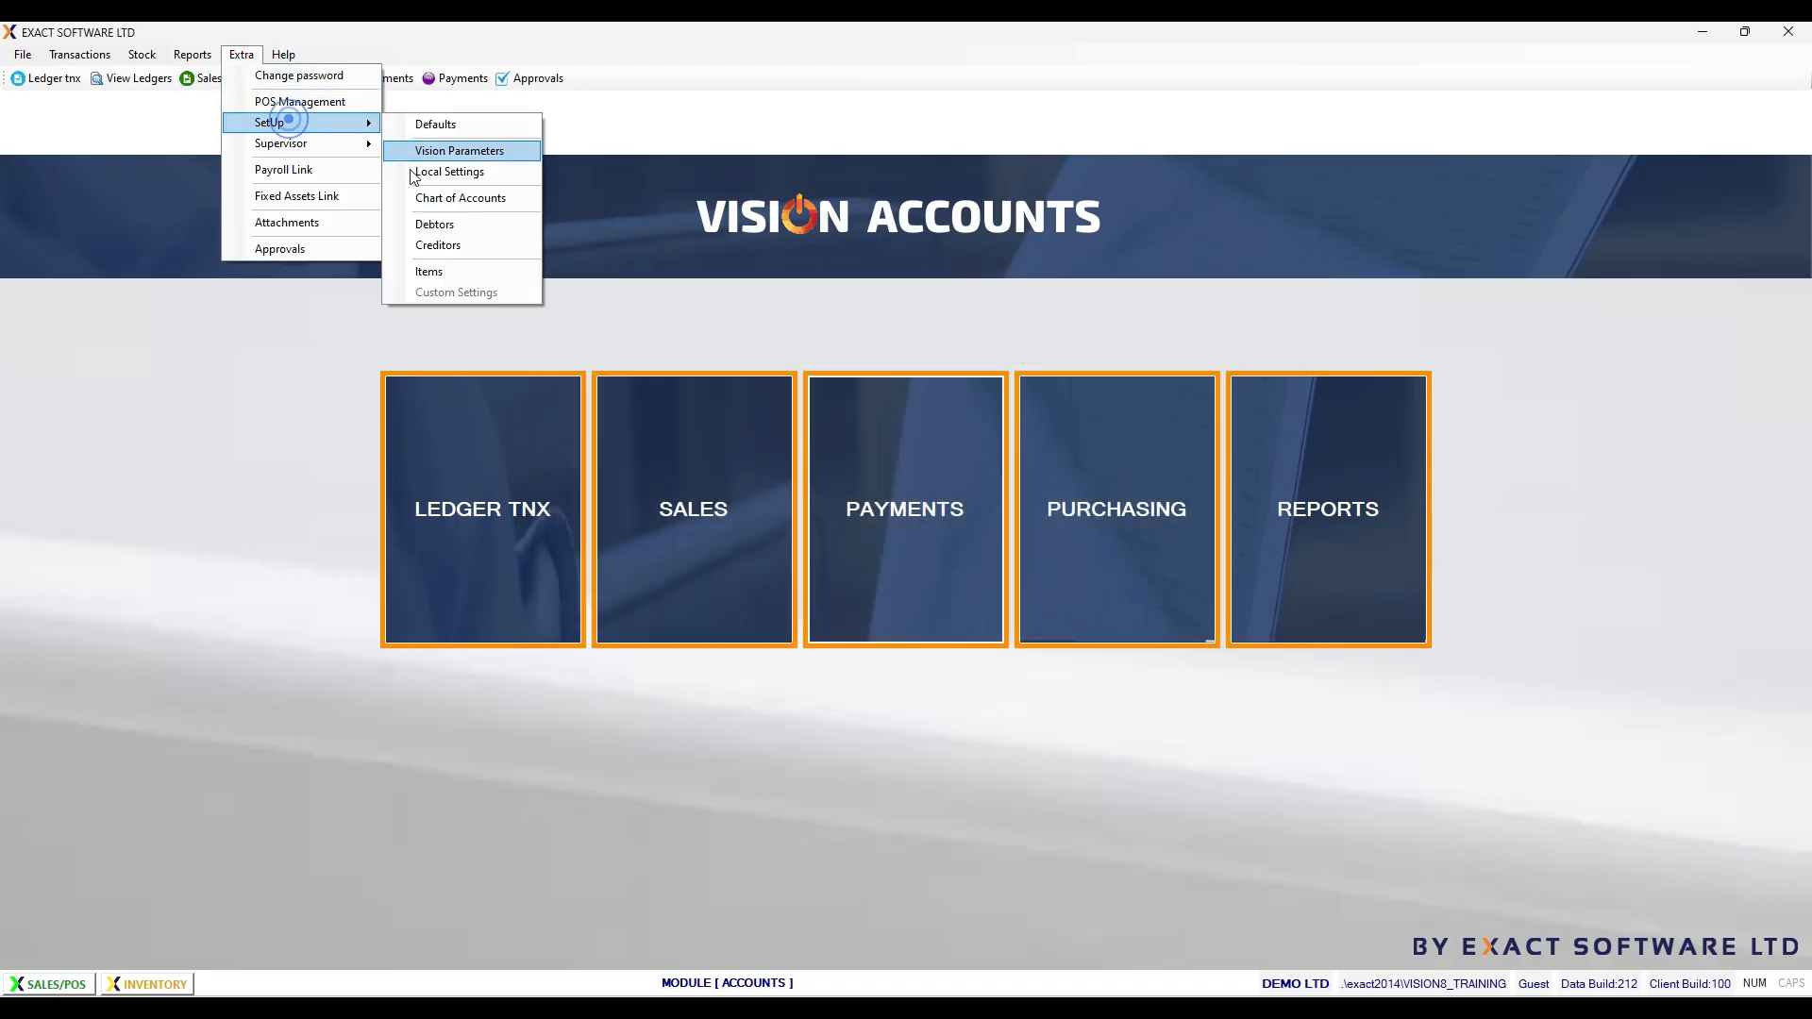
click(449, 195)
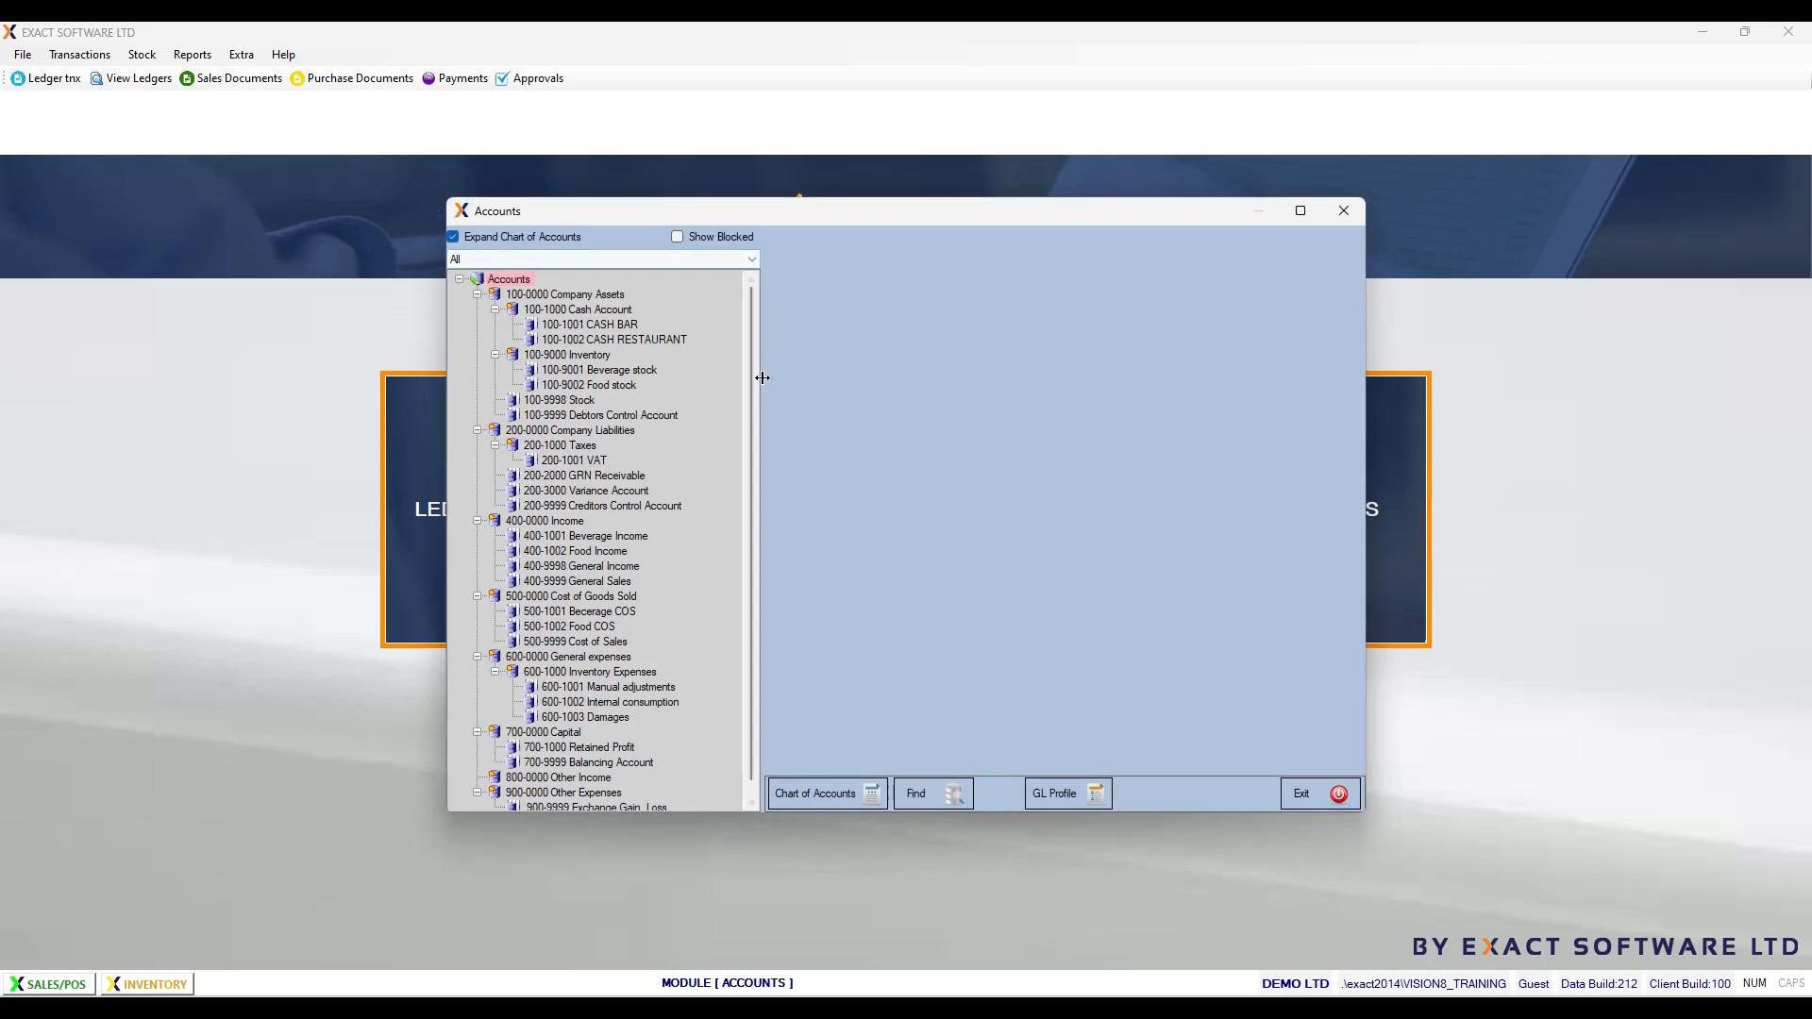
drag(753, 377, 755, 423)
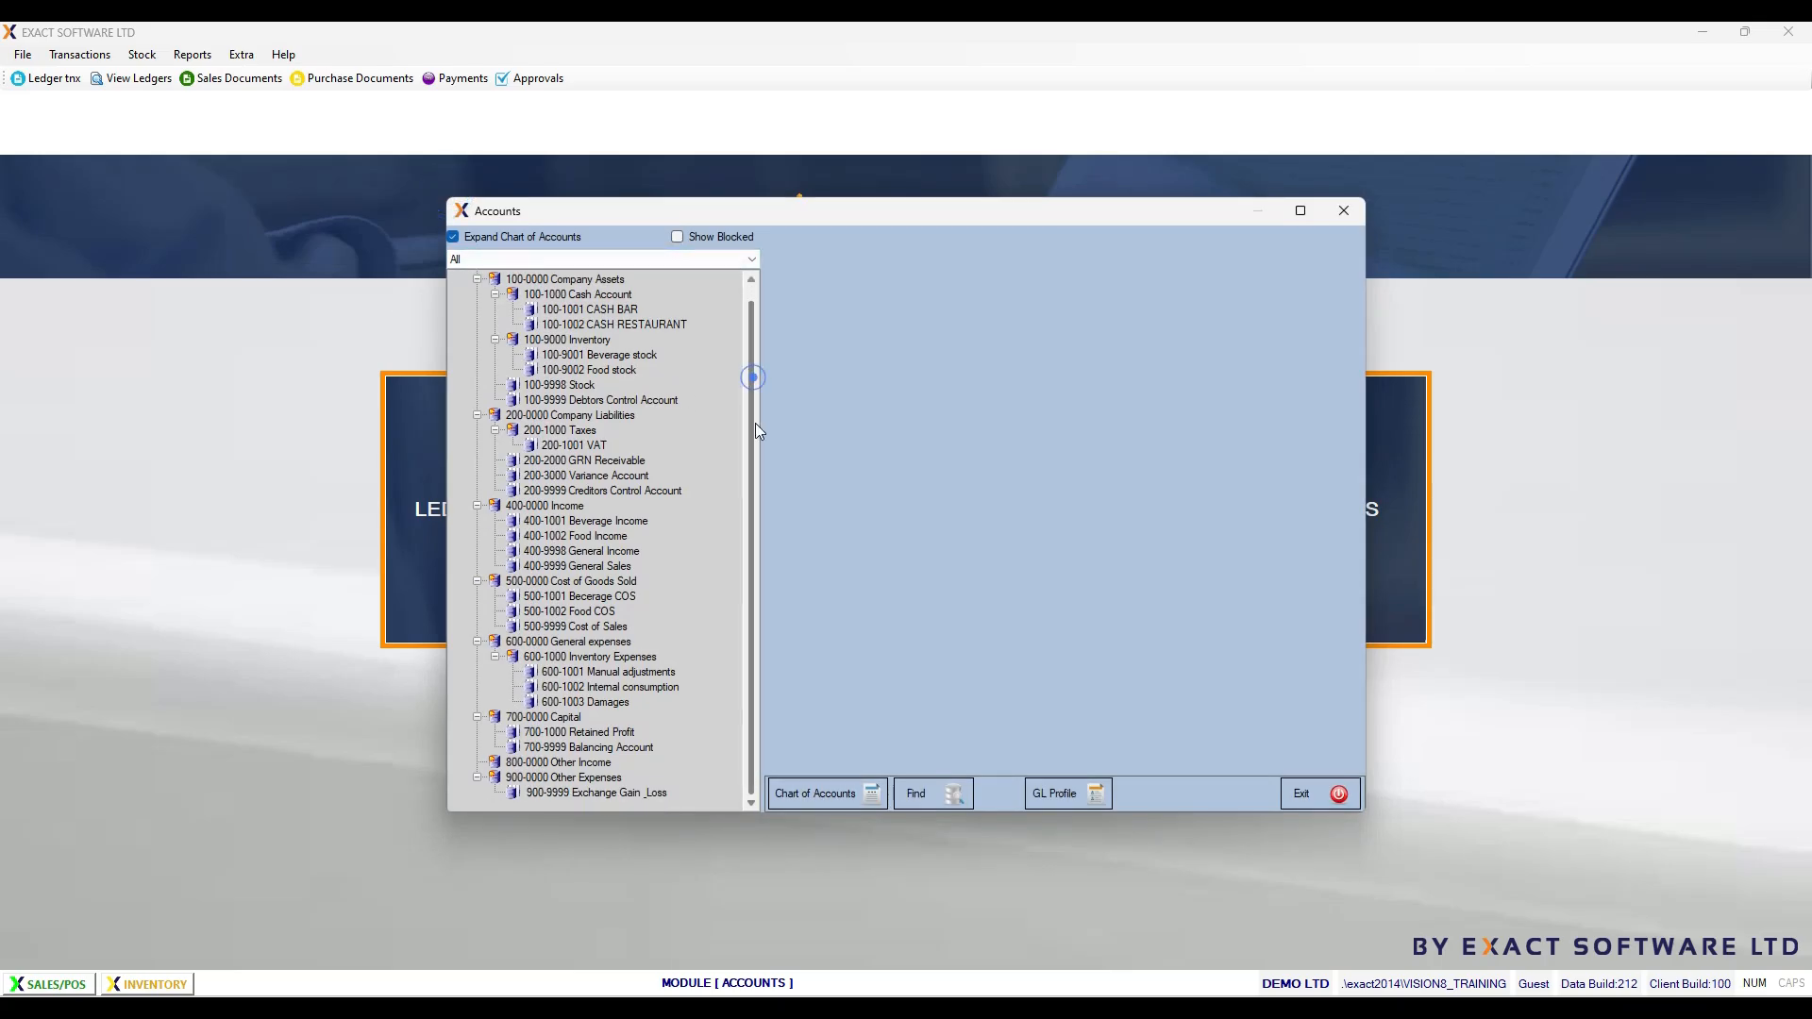
click(598, 643)
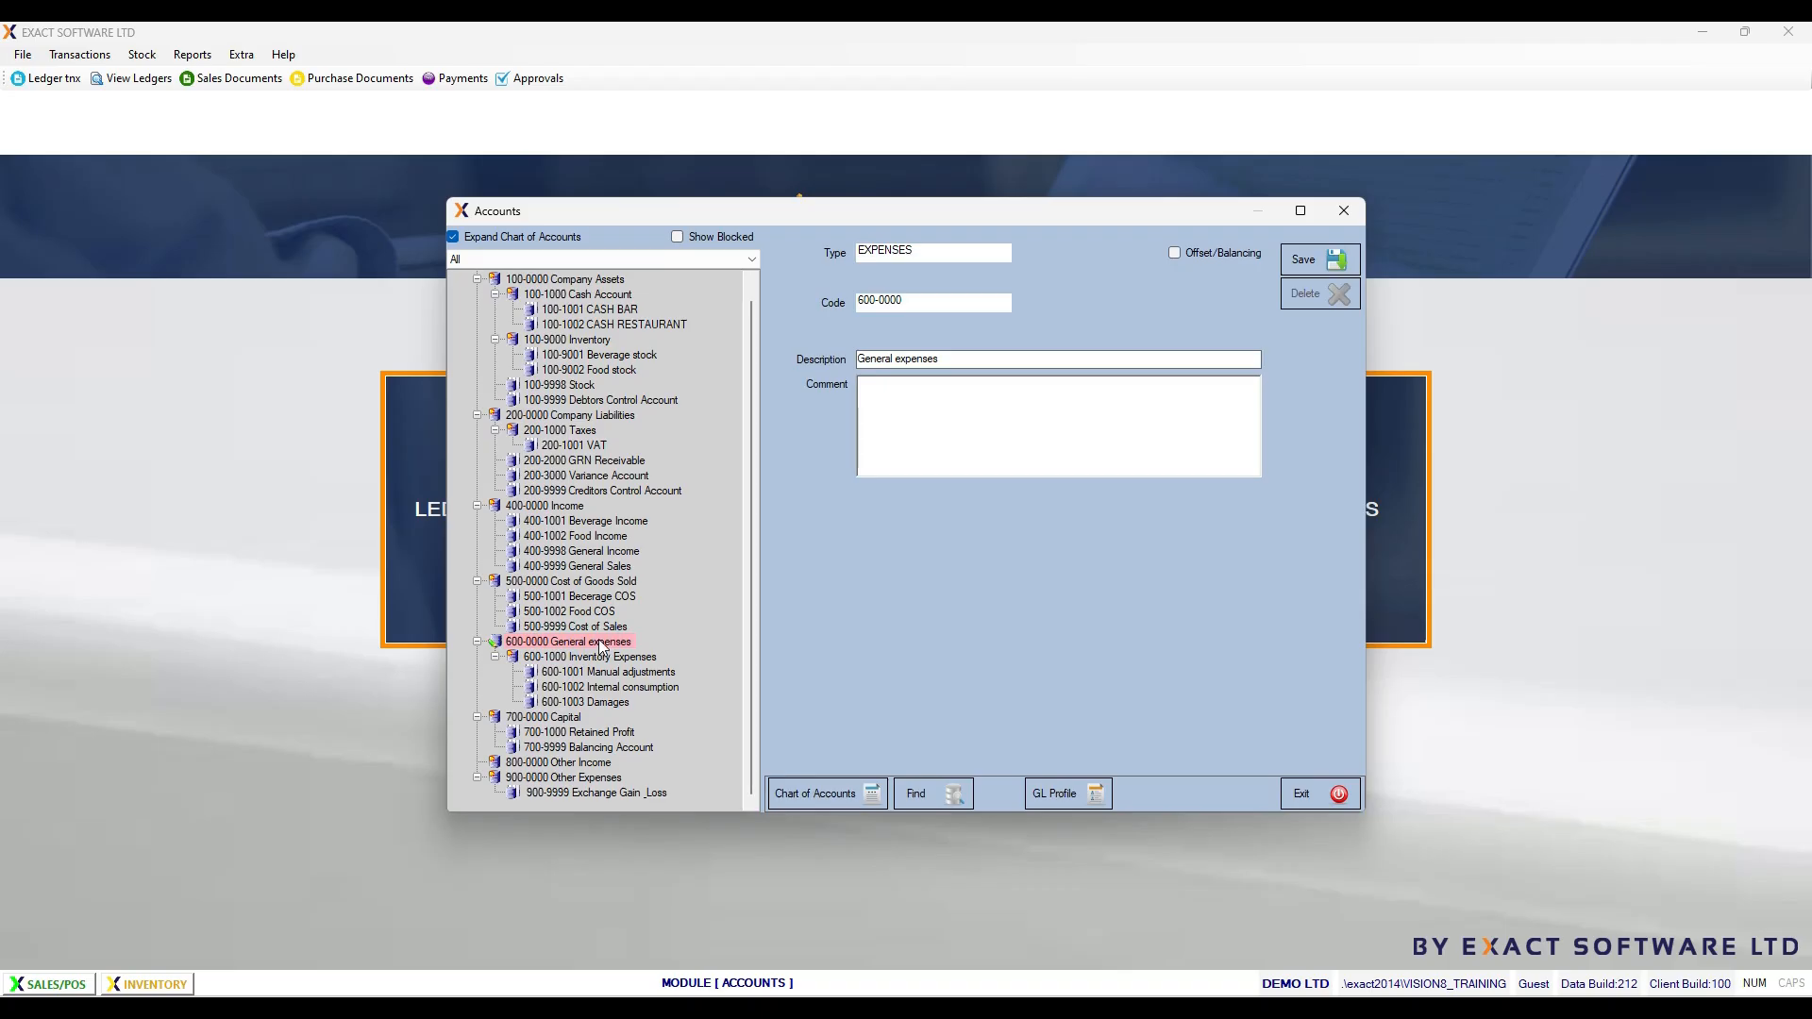
right_click(601, 648)
click(644, 657)
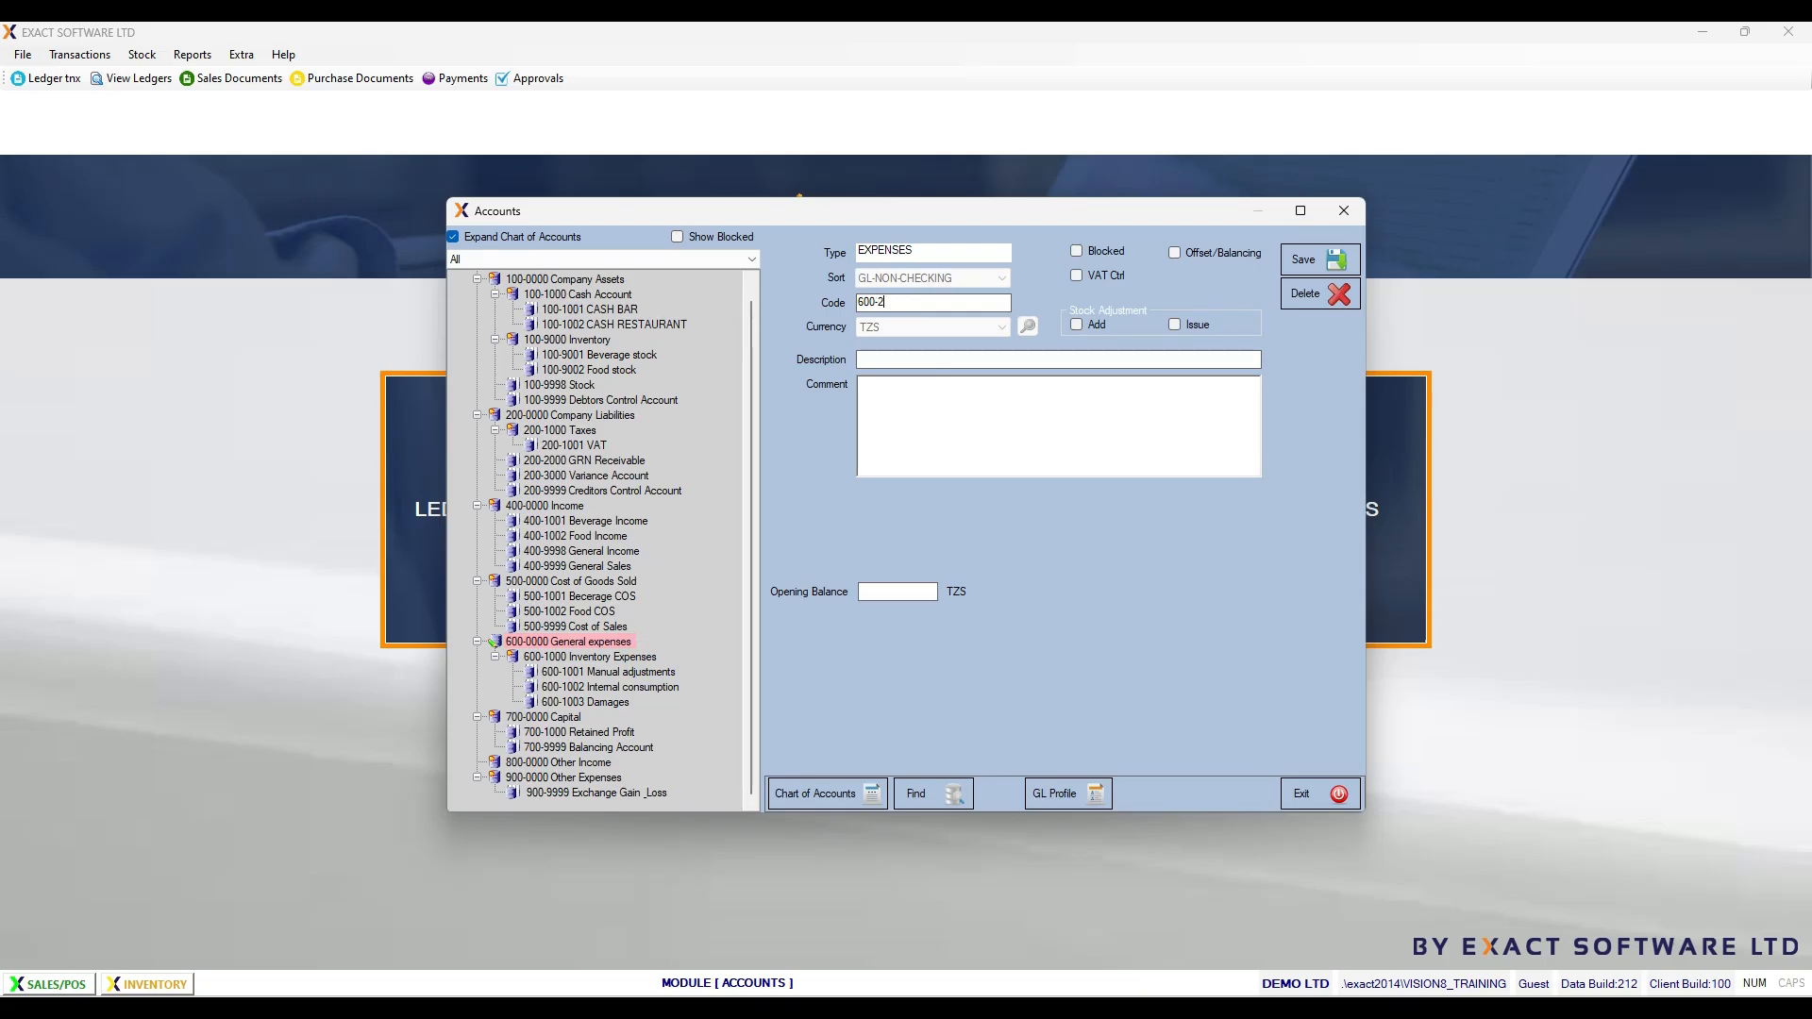
click(910, 358)
text(D)
text(iscounts given)
click(1312, 261)
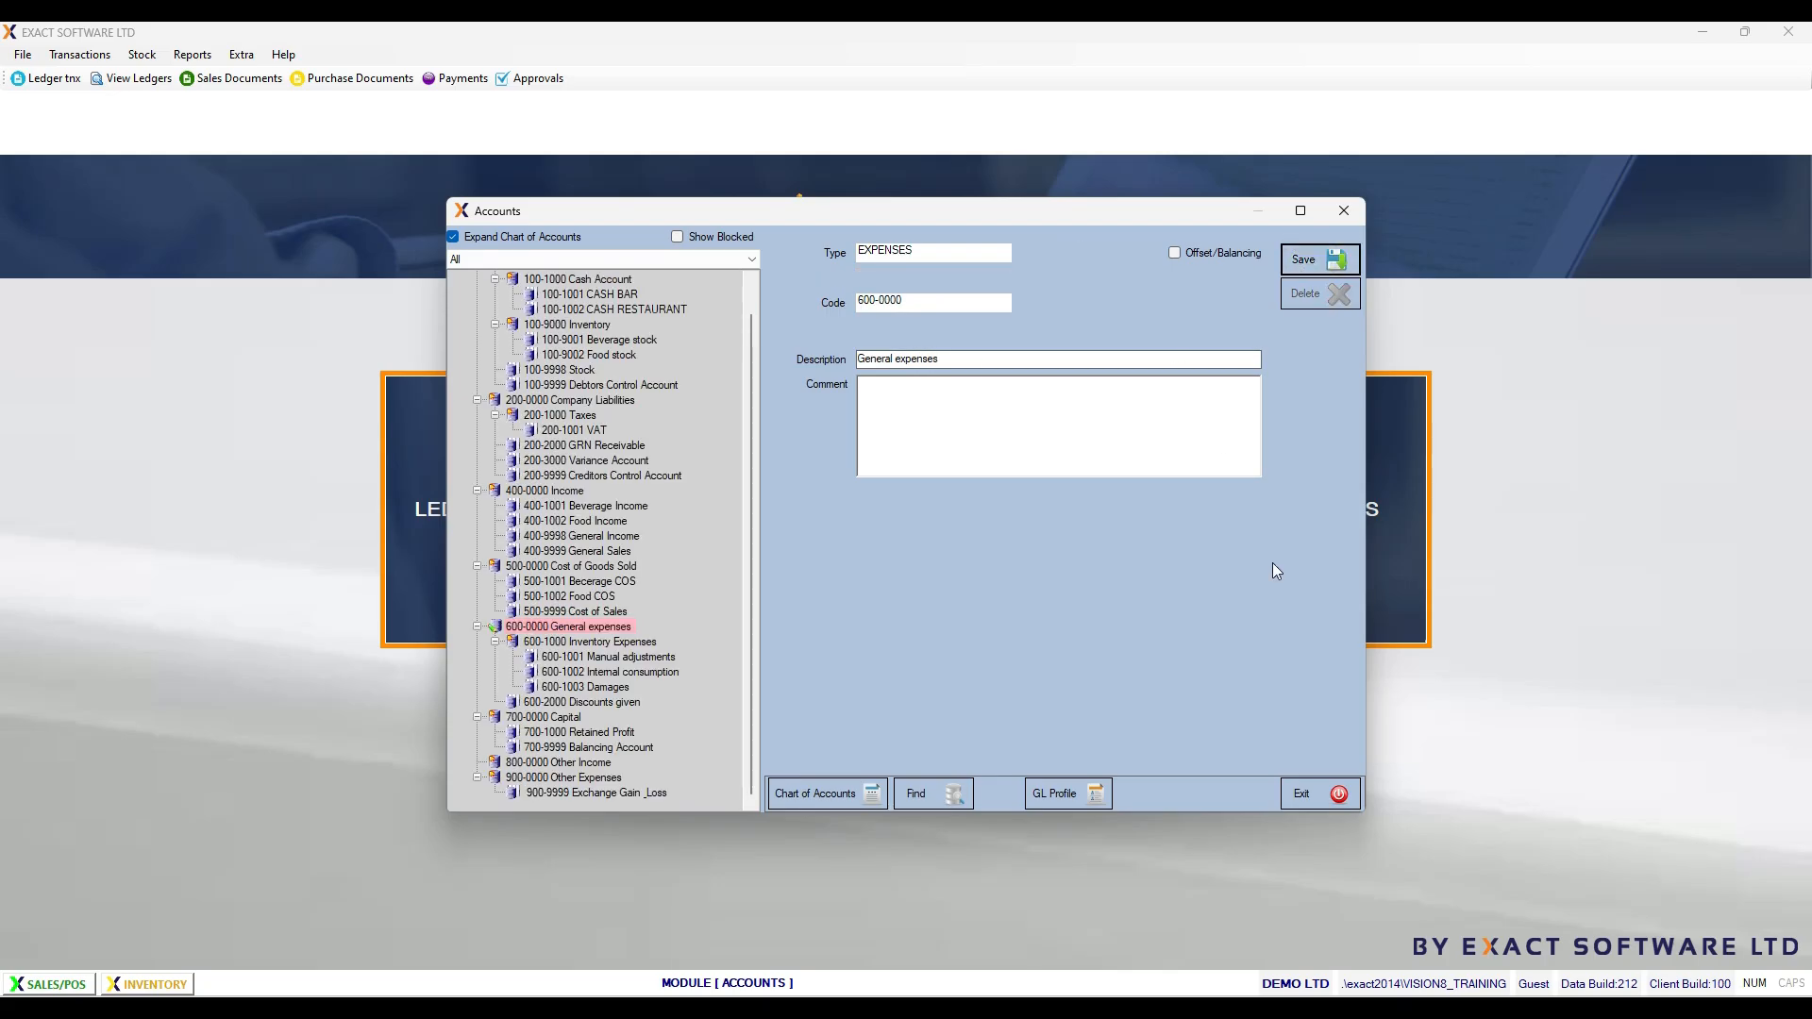
click(1322, 794)
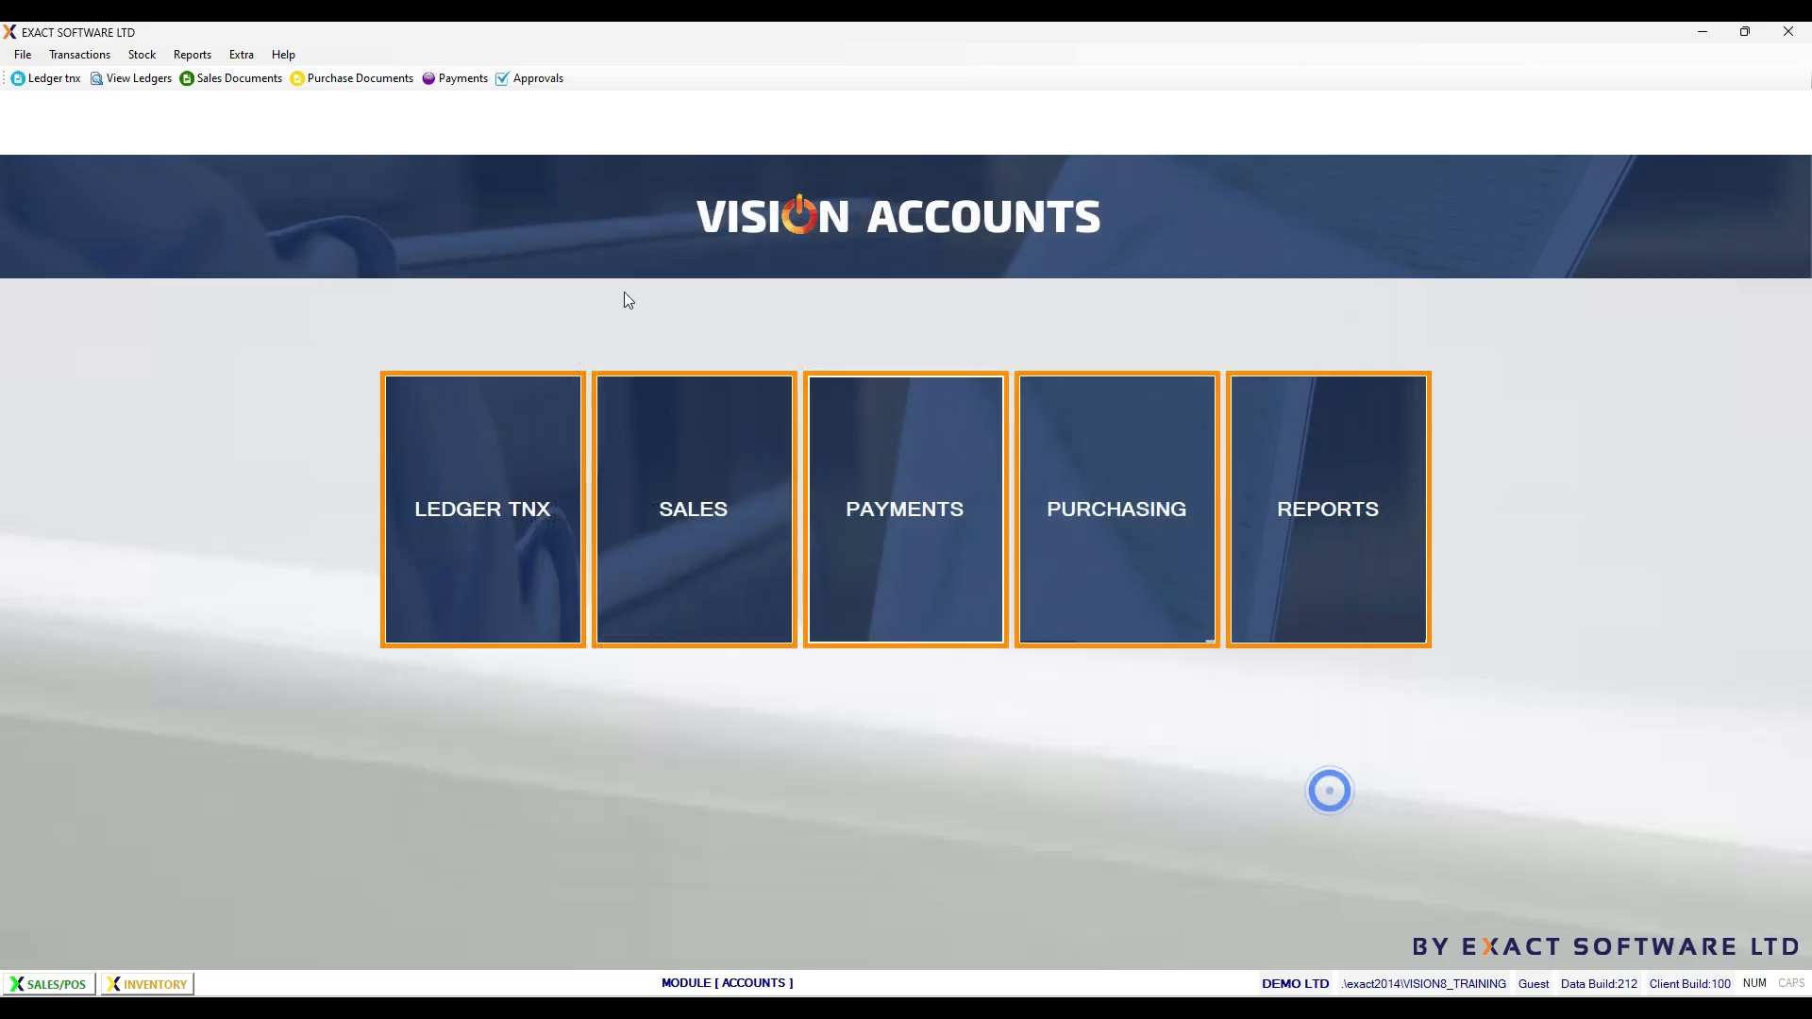
Step: Reopen the setup defaults, set the Financial Discount account to 600-2000 Discounts given, and save and close
click(241, 54)
mouse_move(269, 125)
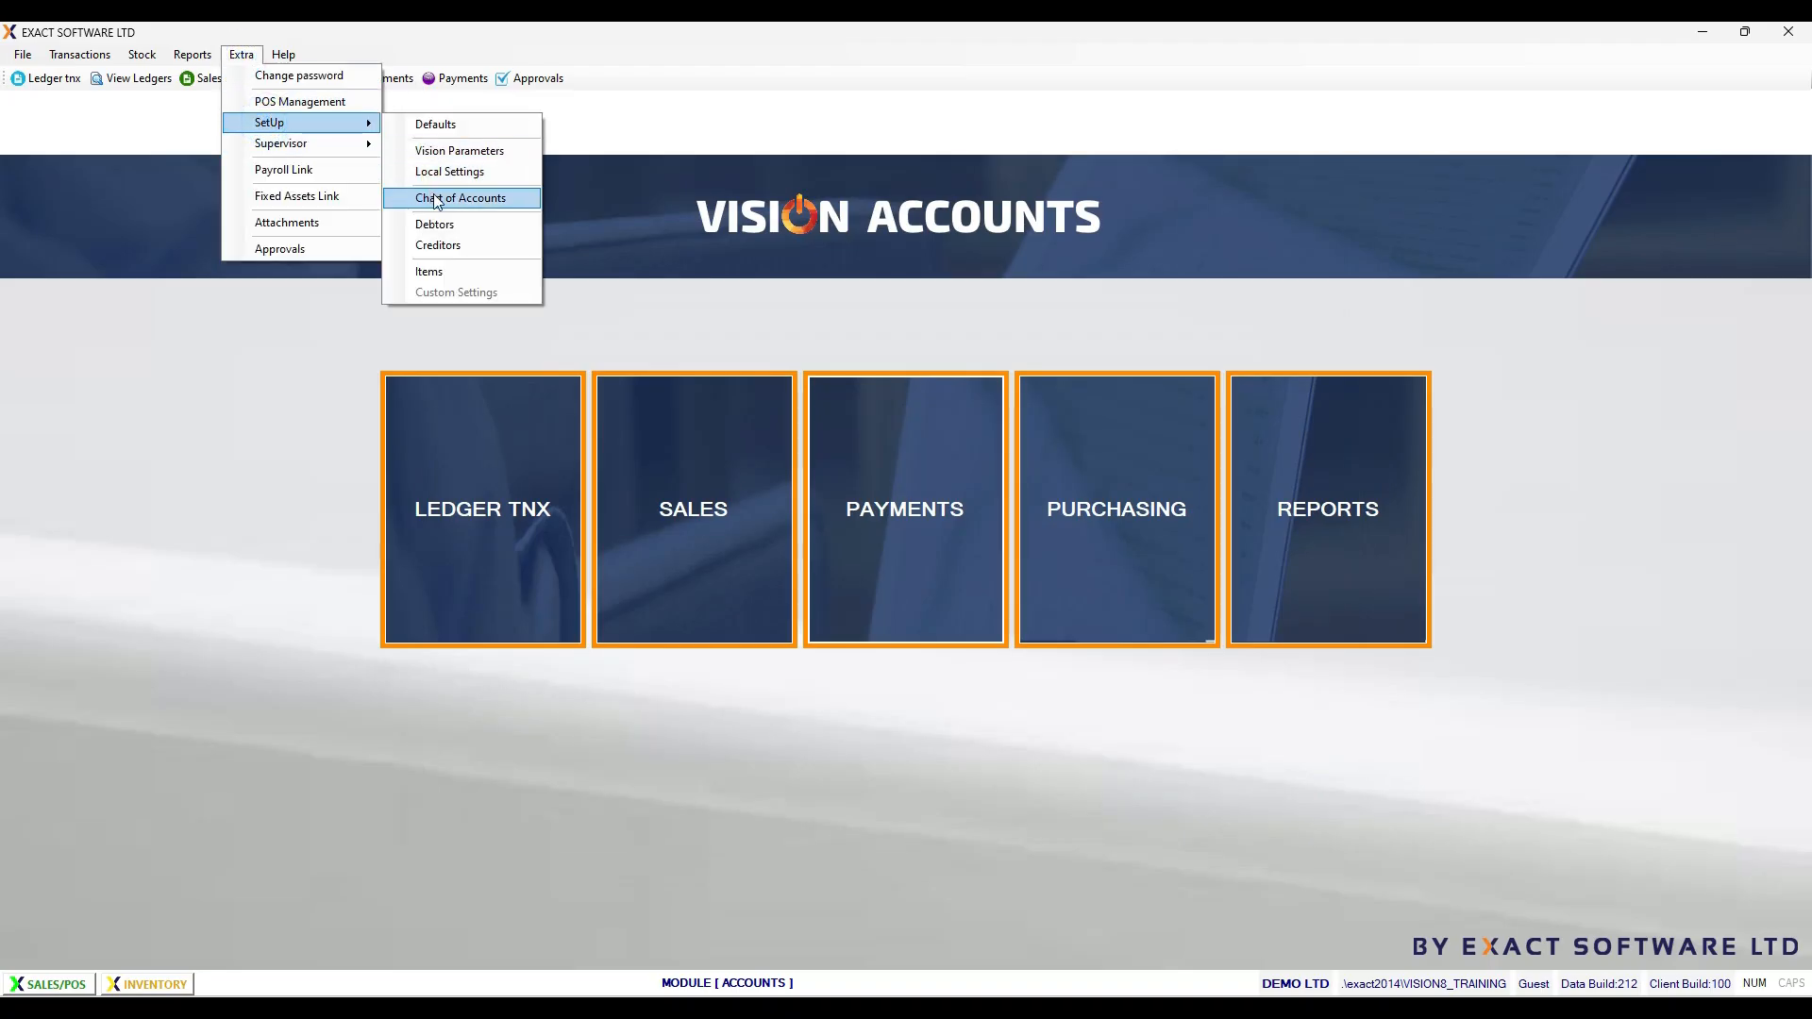
click(447, 123)
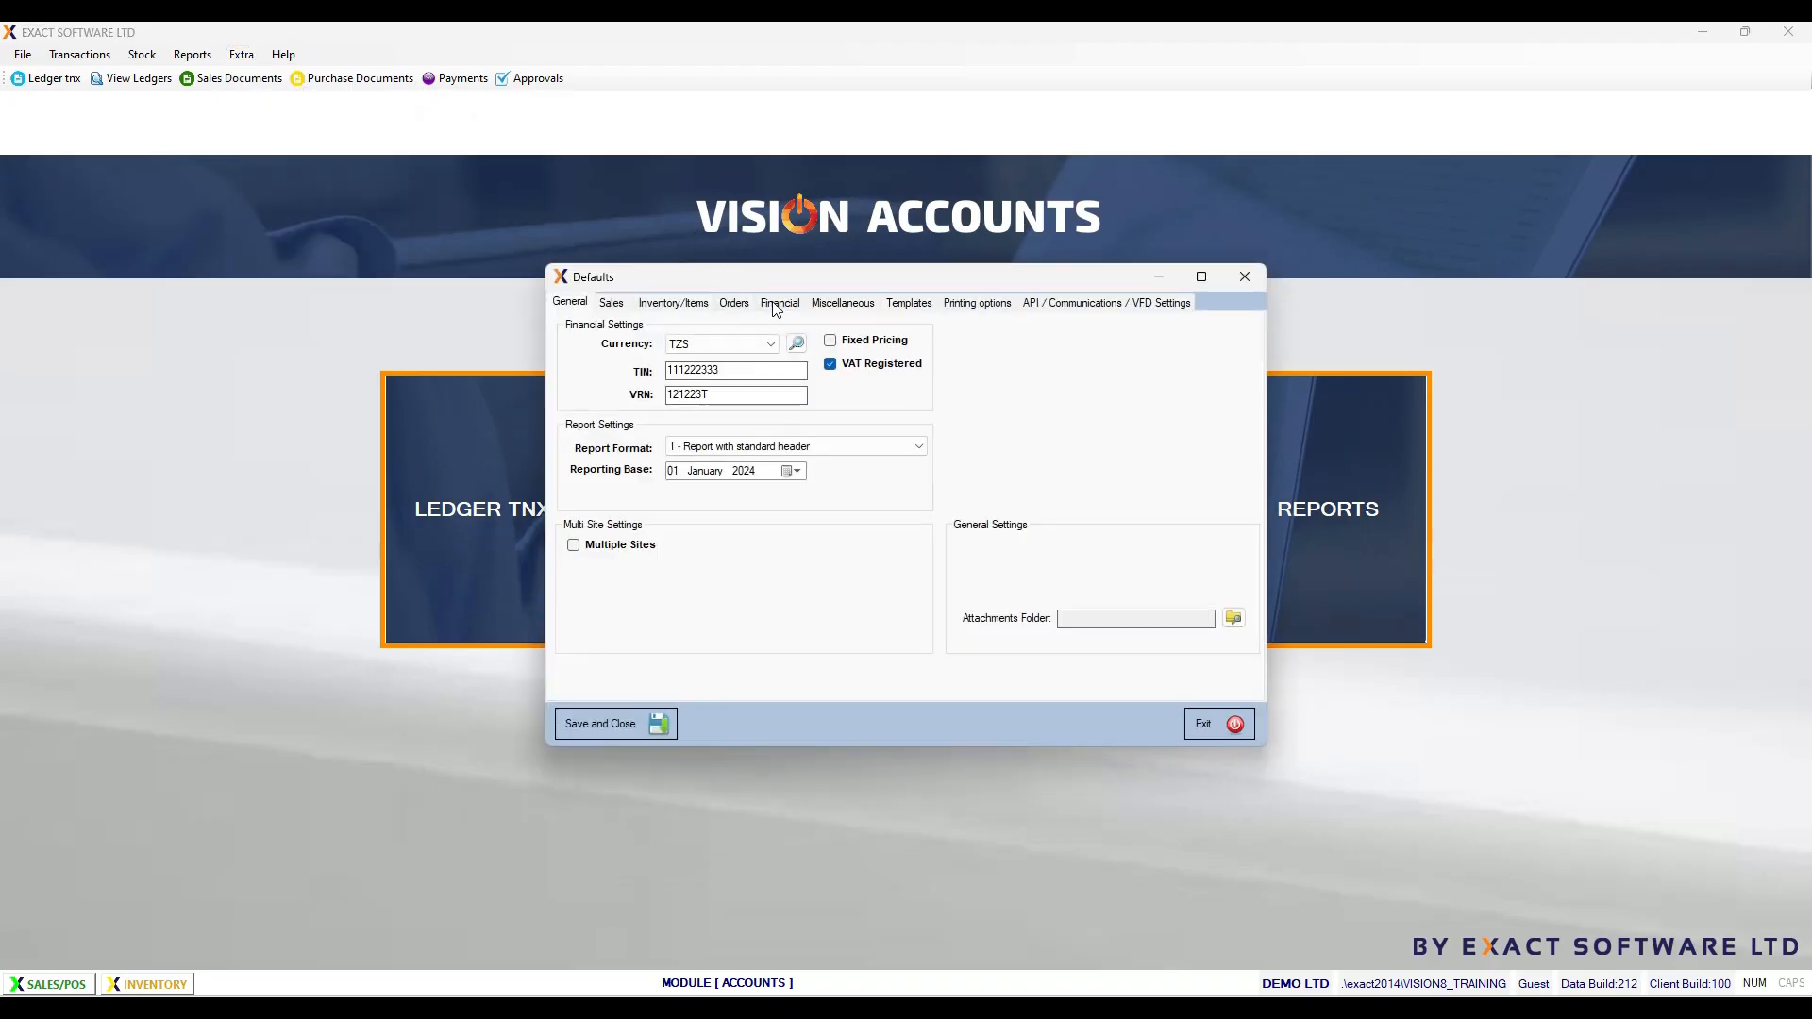
click(776, 302)
click(889, 378)
click(817, 433)
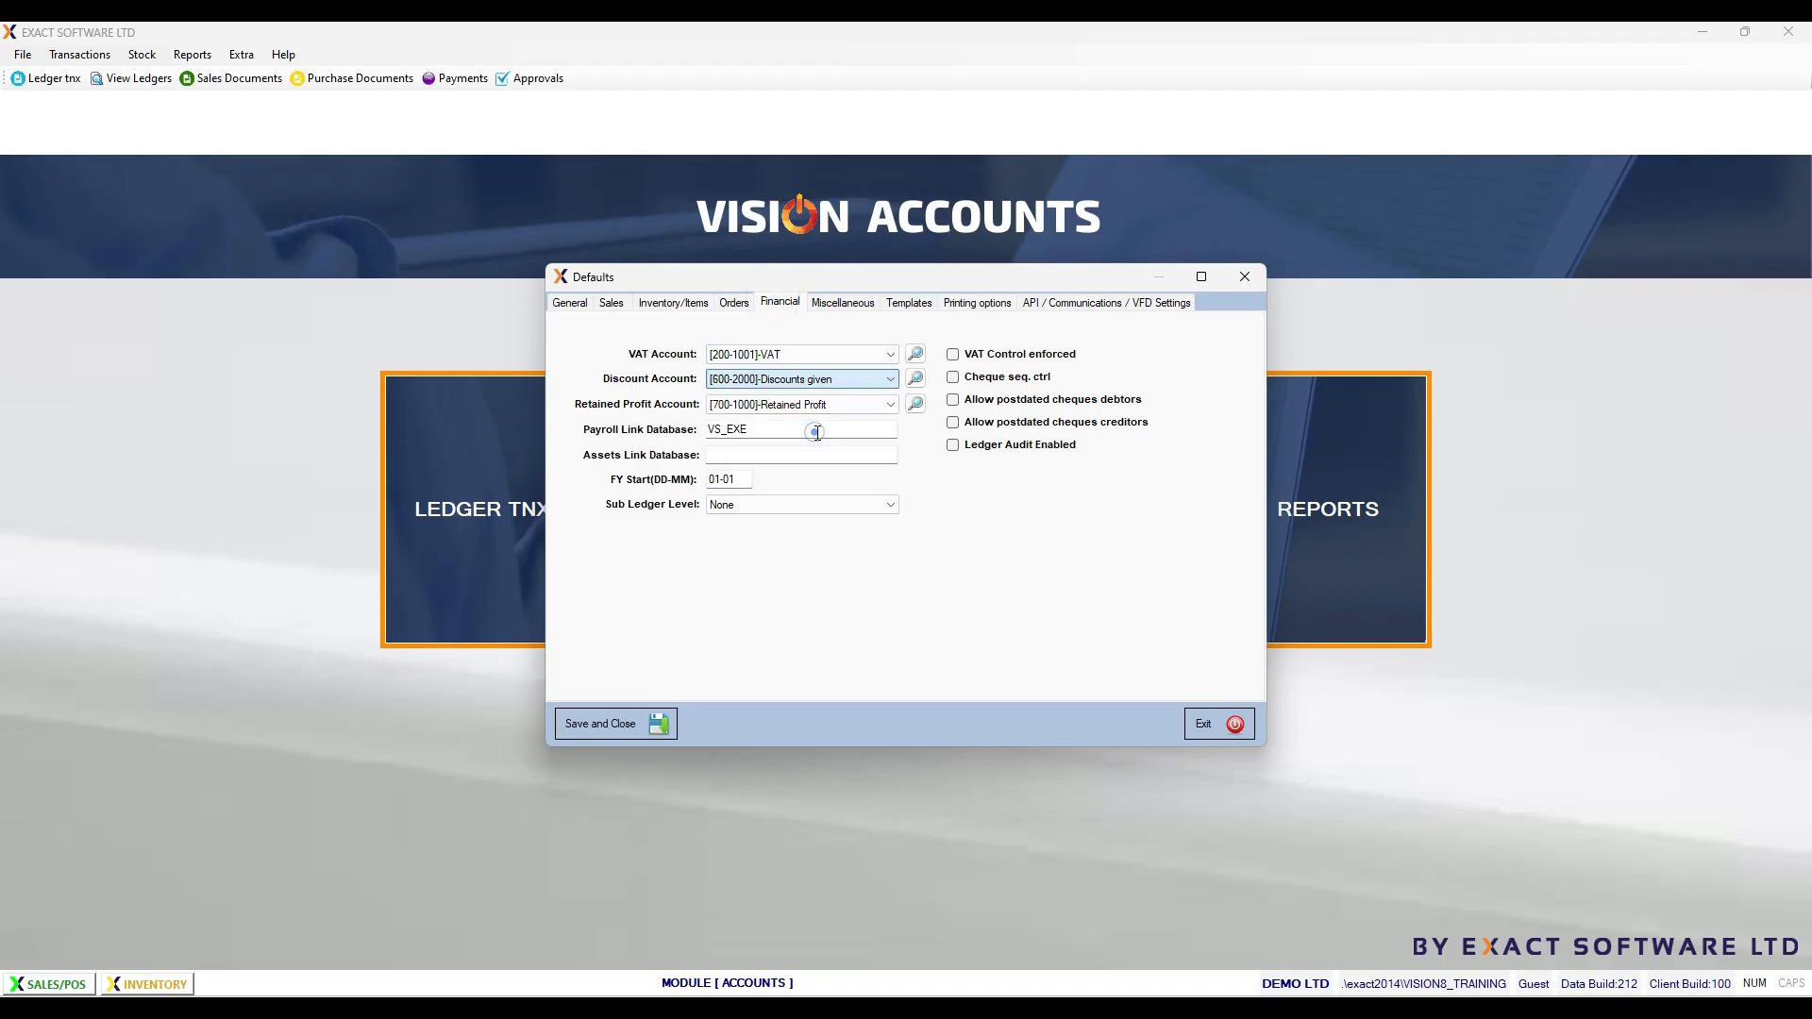
click(621, 724)
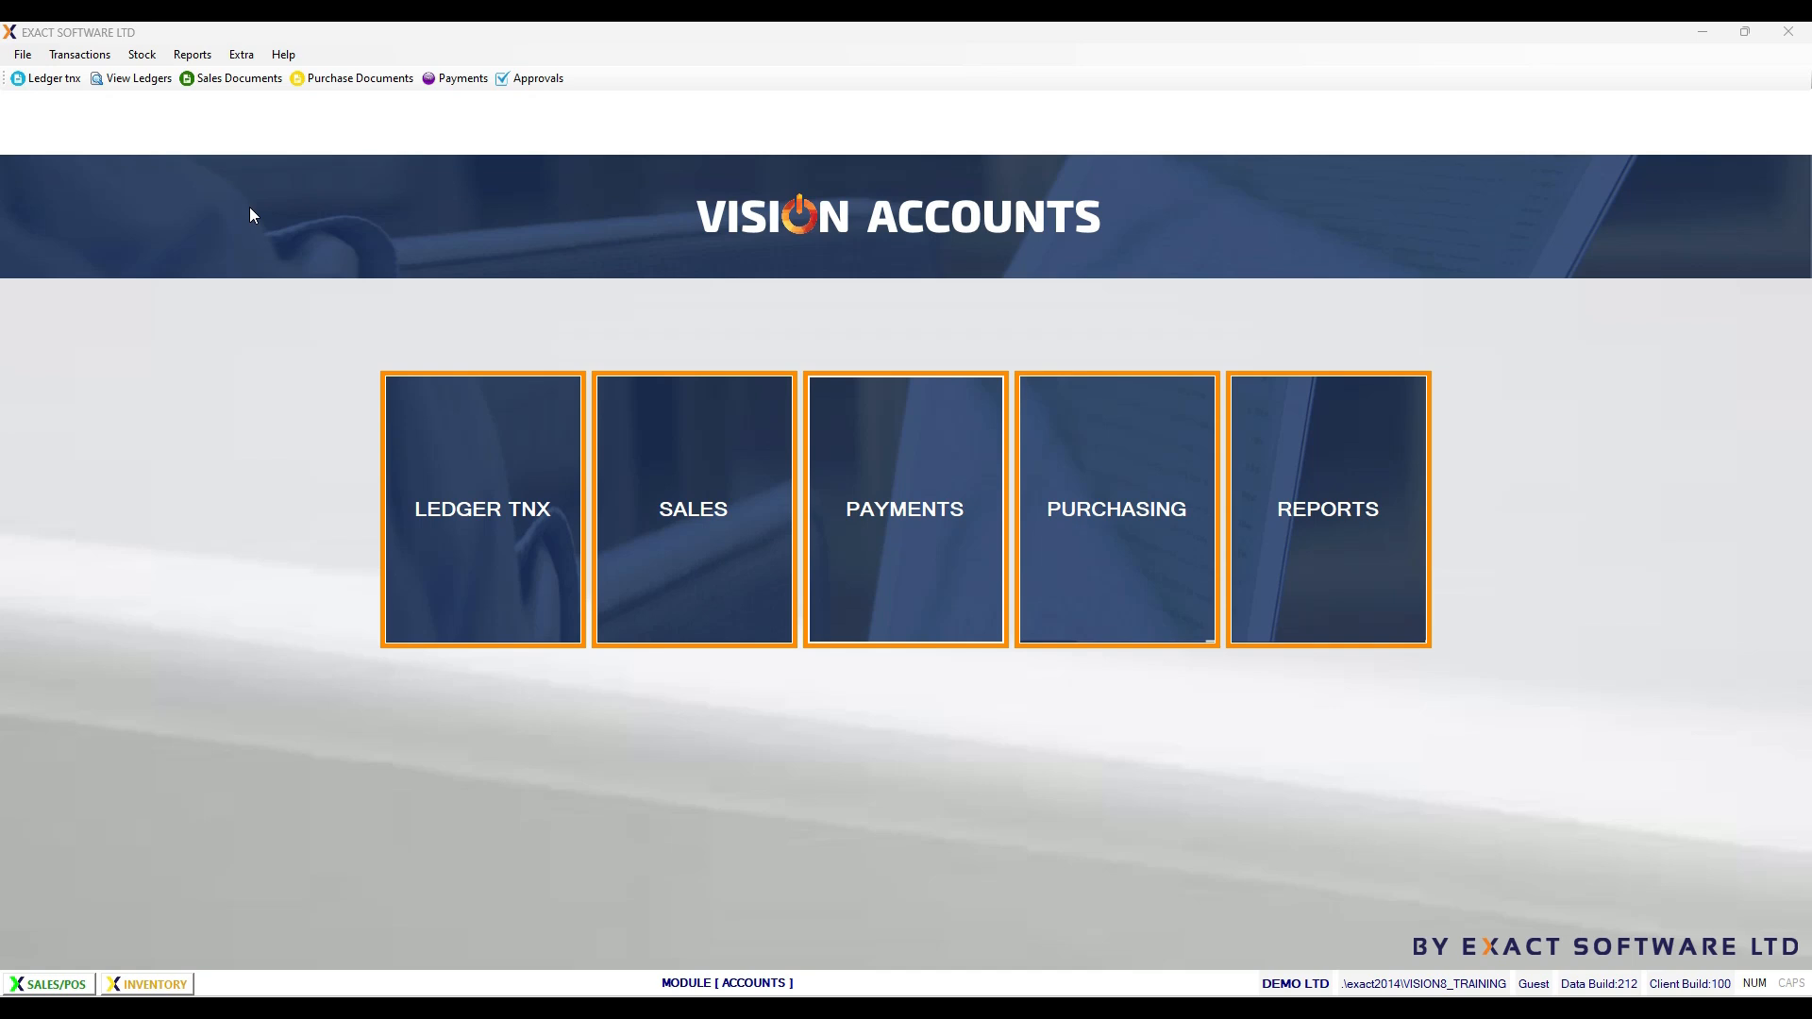
Step: Open the Vision Parameters and review the Currency, Forex Rates and Tax components settings
click(237, 56)
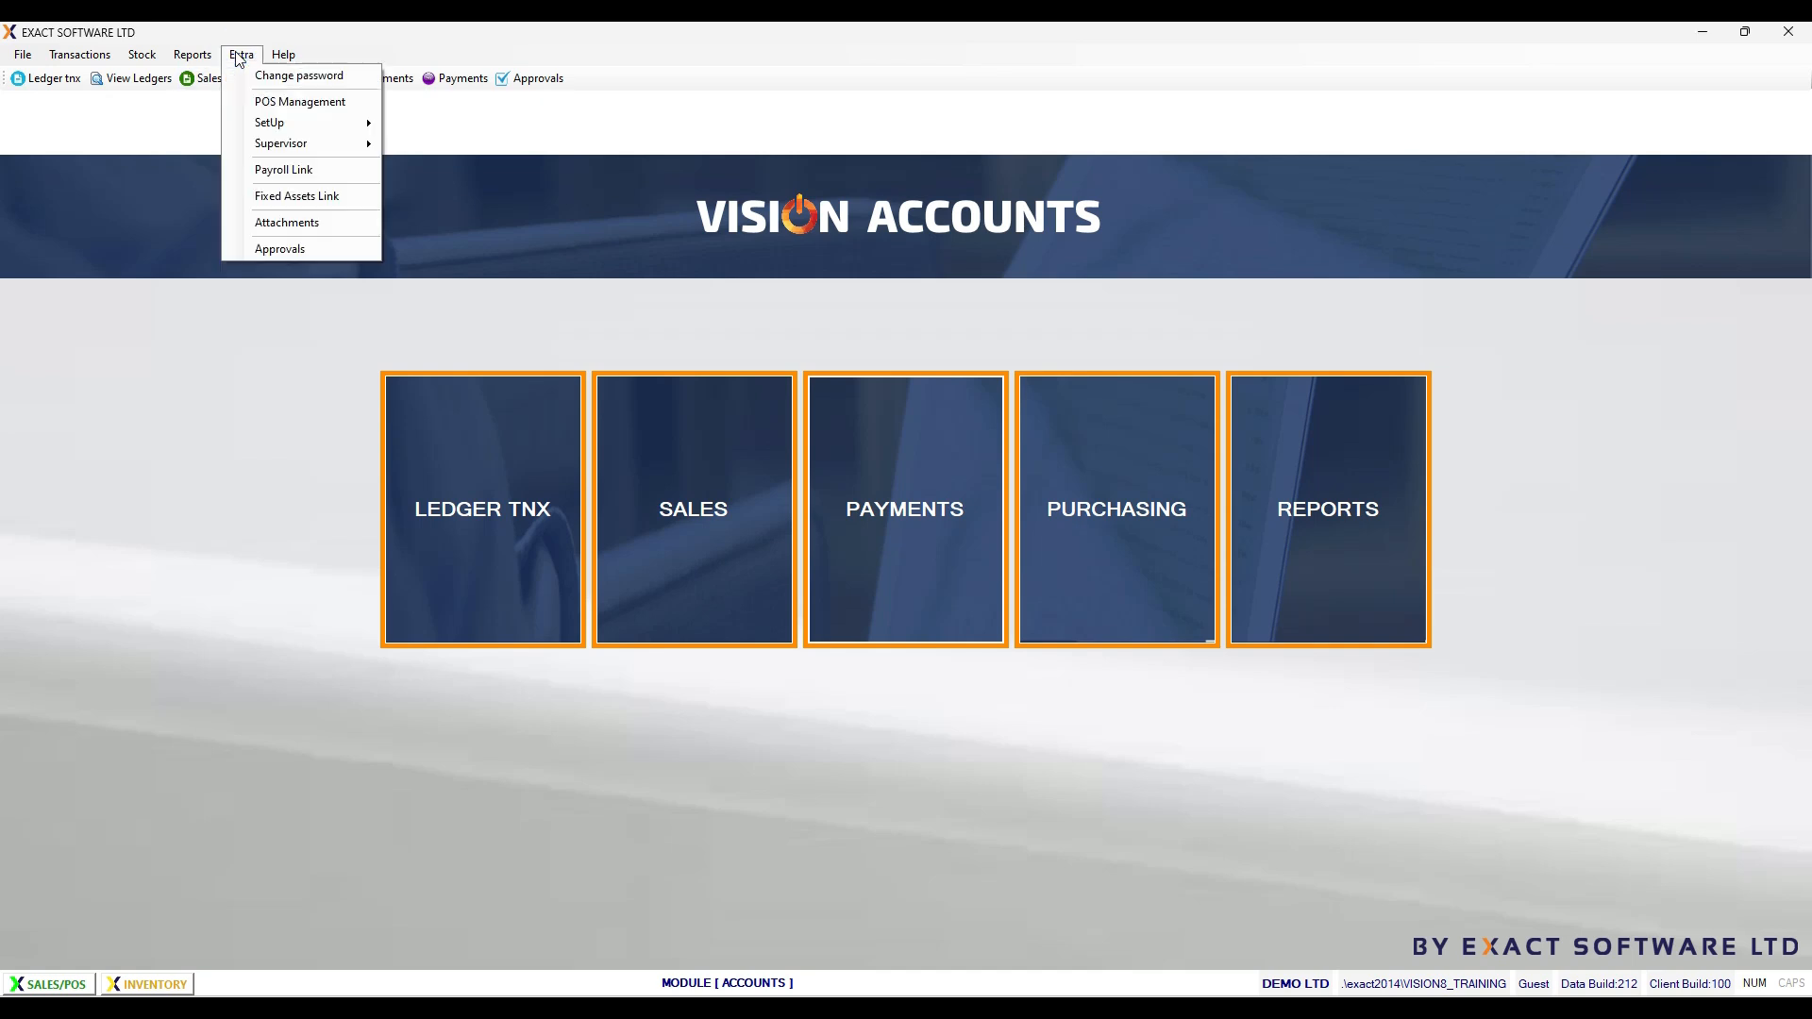
mouse_move(275, 131)
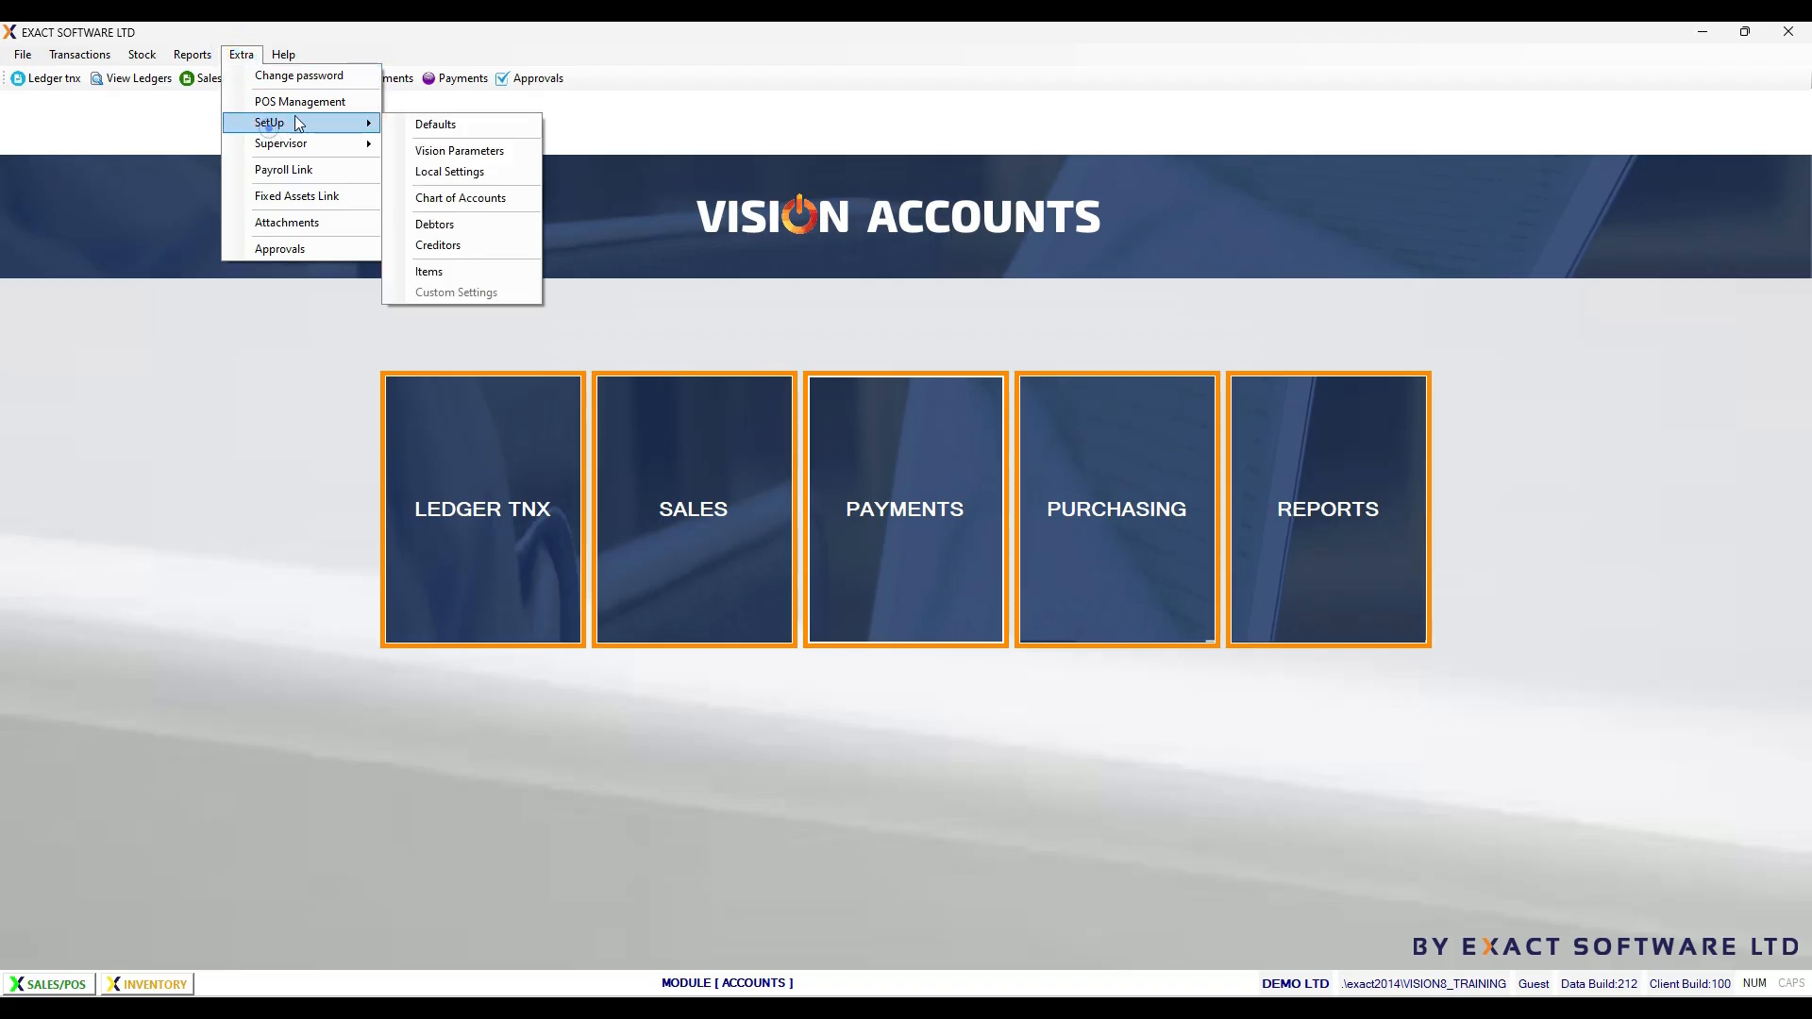
click(460, 153)
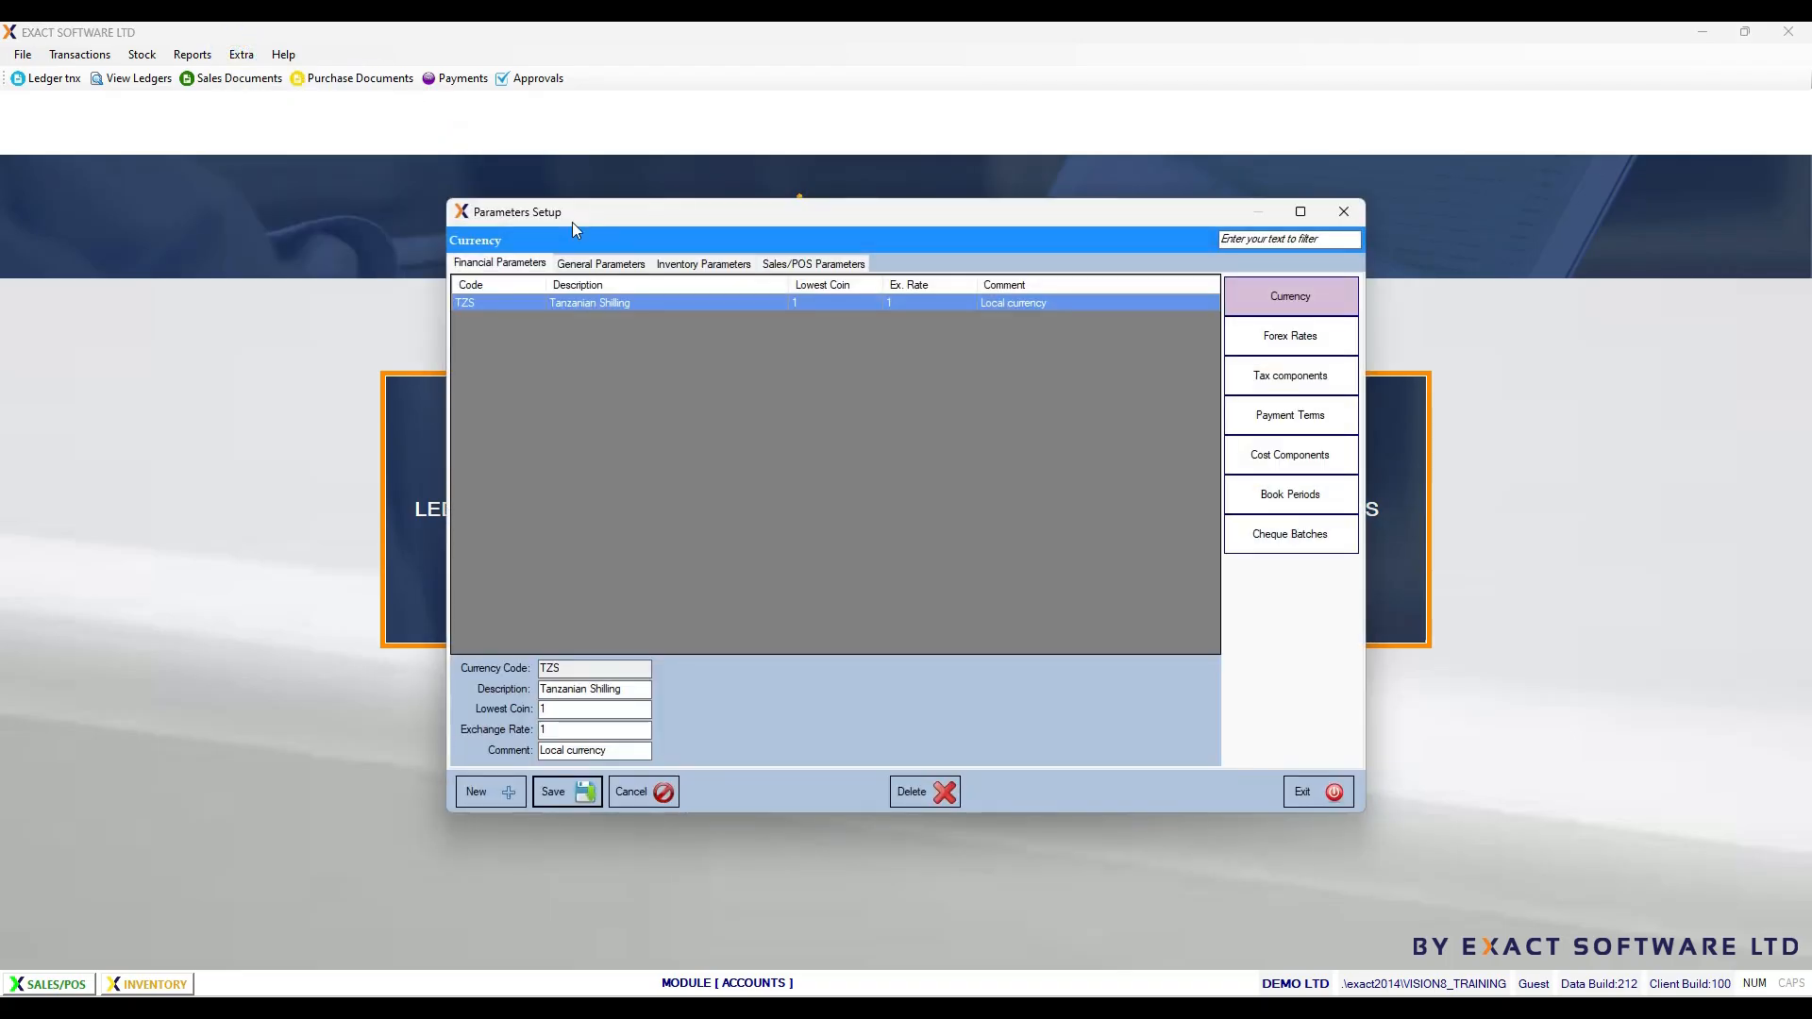
click(1284, 342)
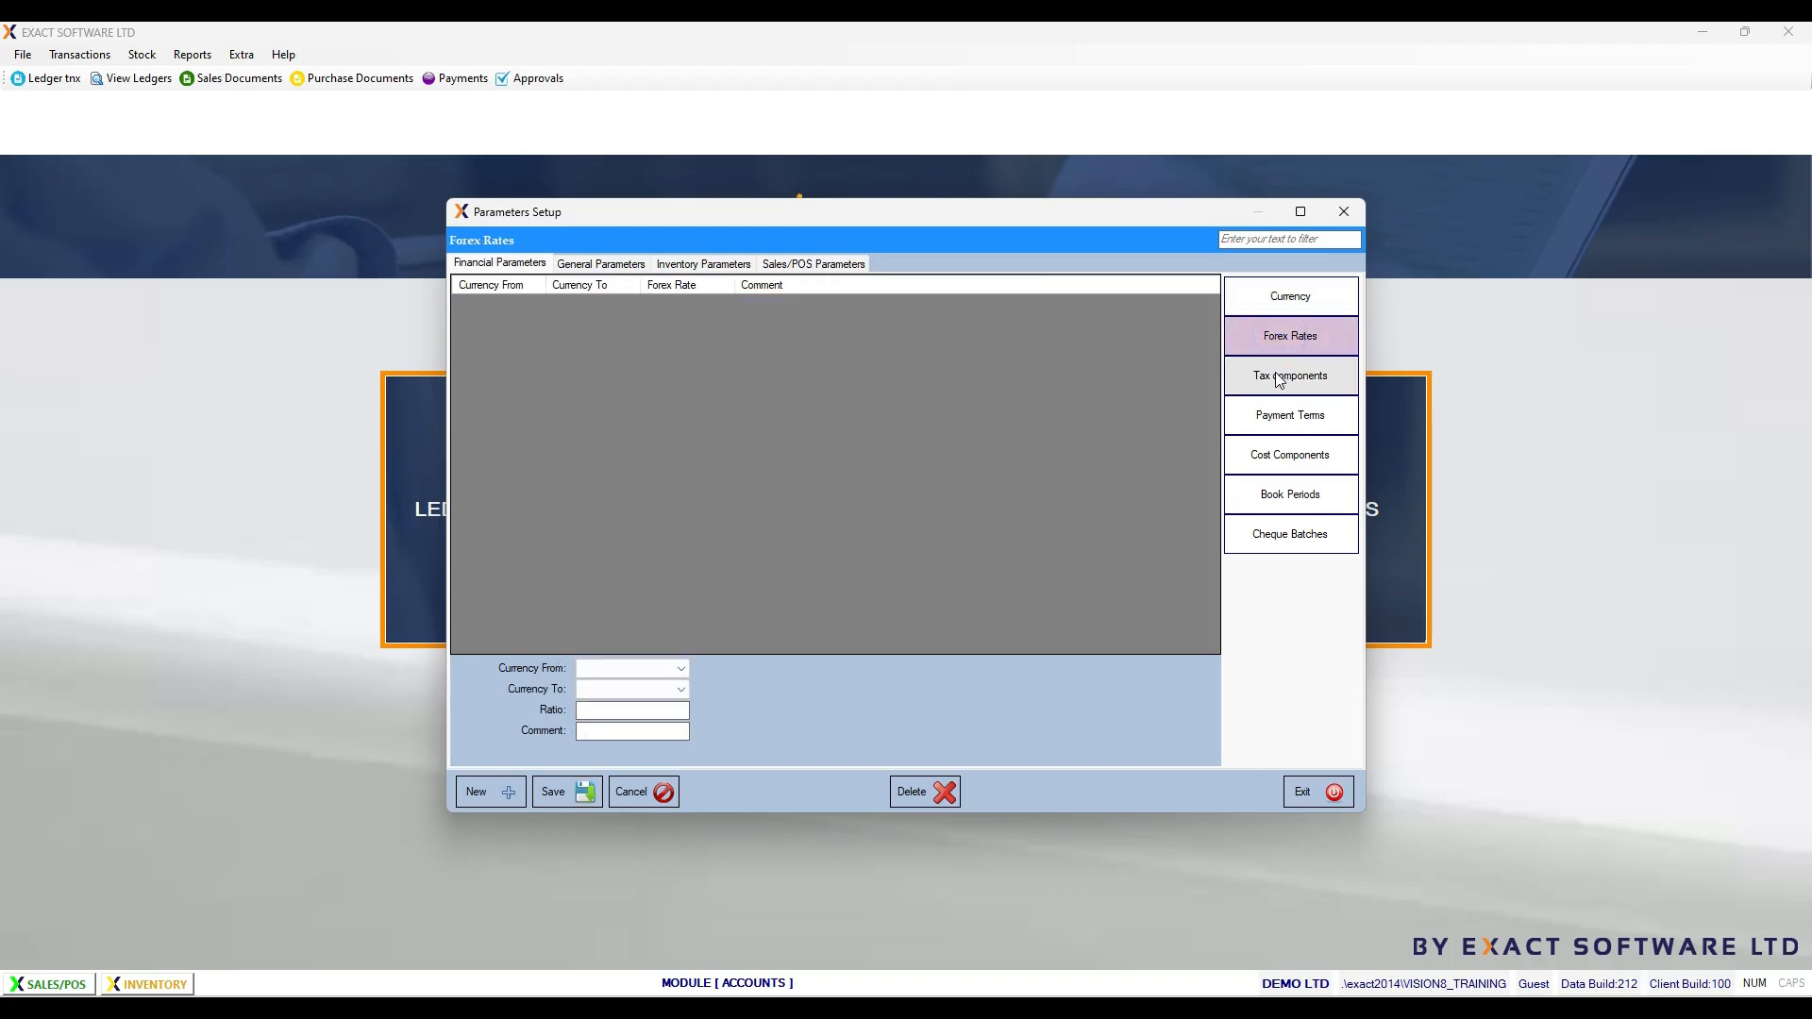
click(1284, 378)
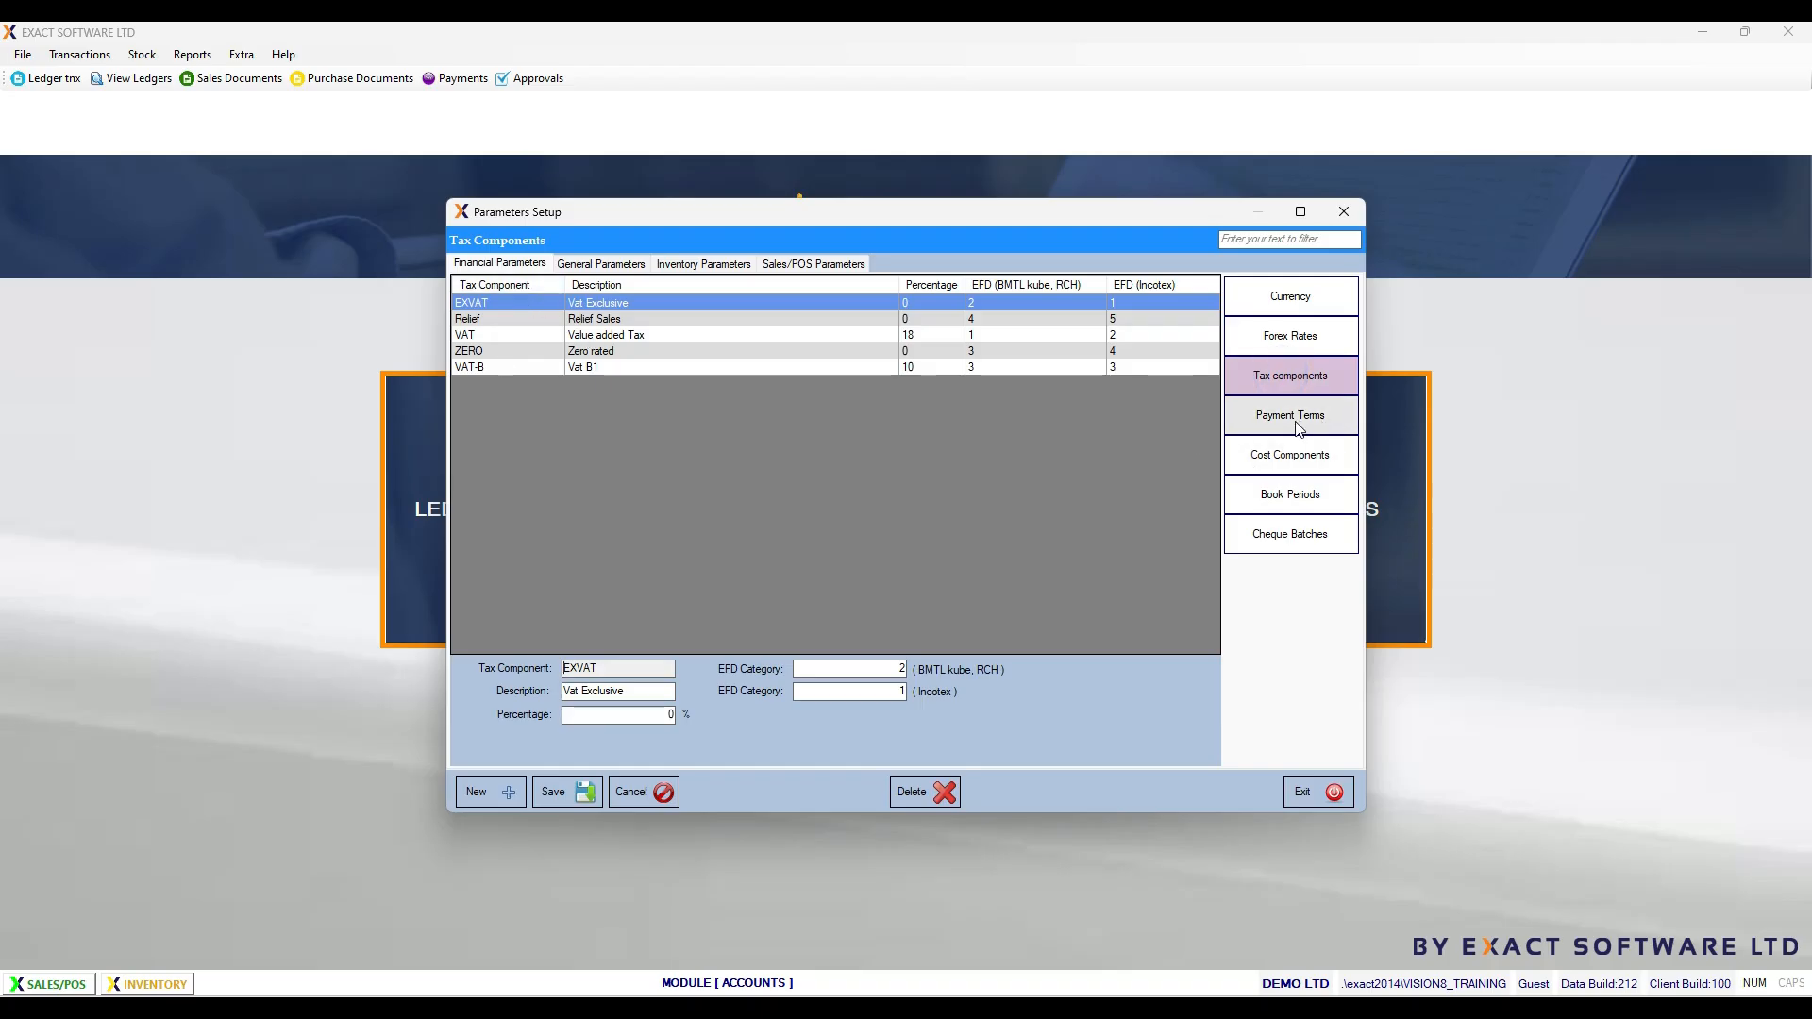
Step: Add book period 2024 with description 2024, running from 01/01/2024 to 31/12/2024, mark it current and open, and save it
click(1293, 508)
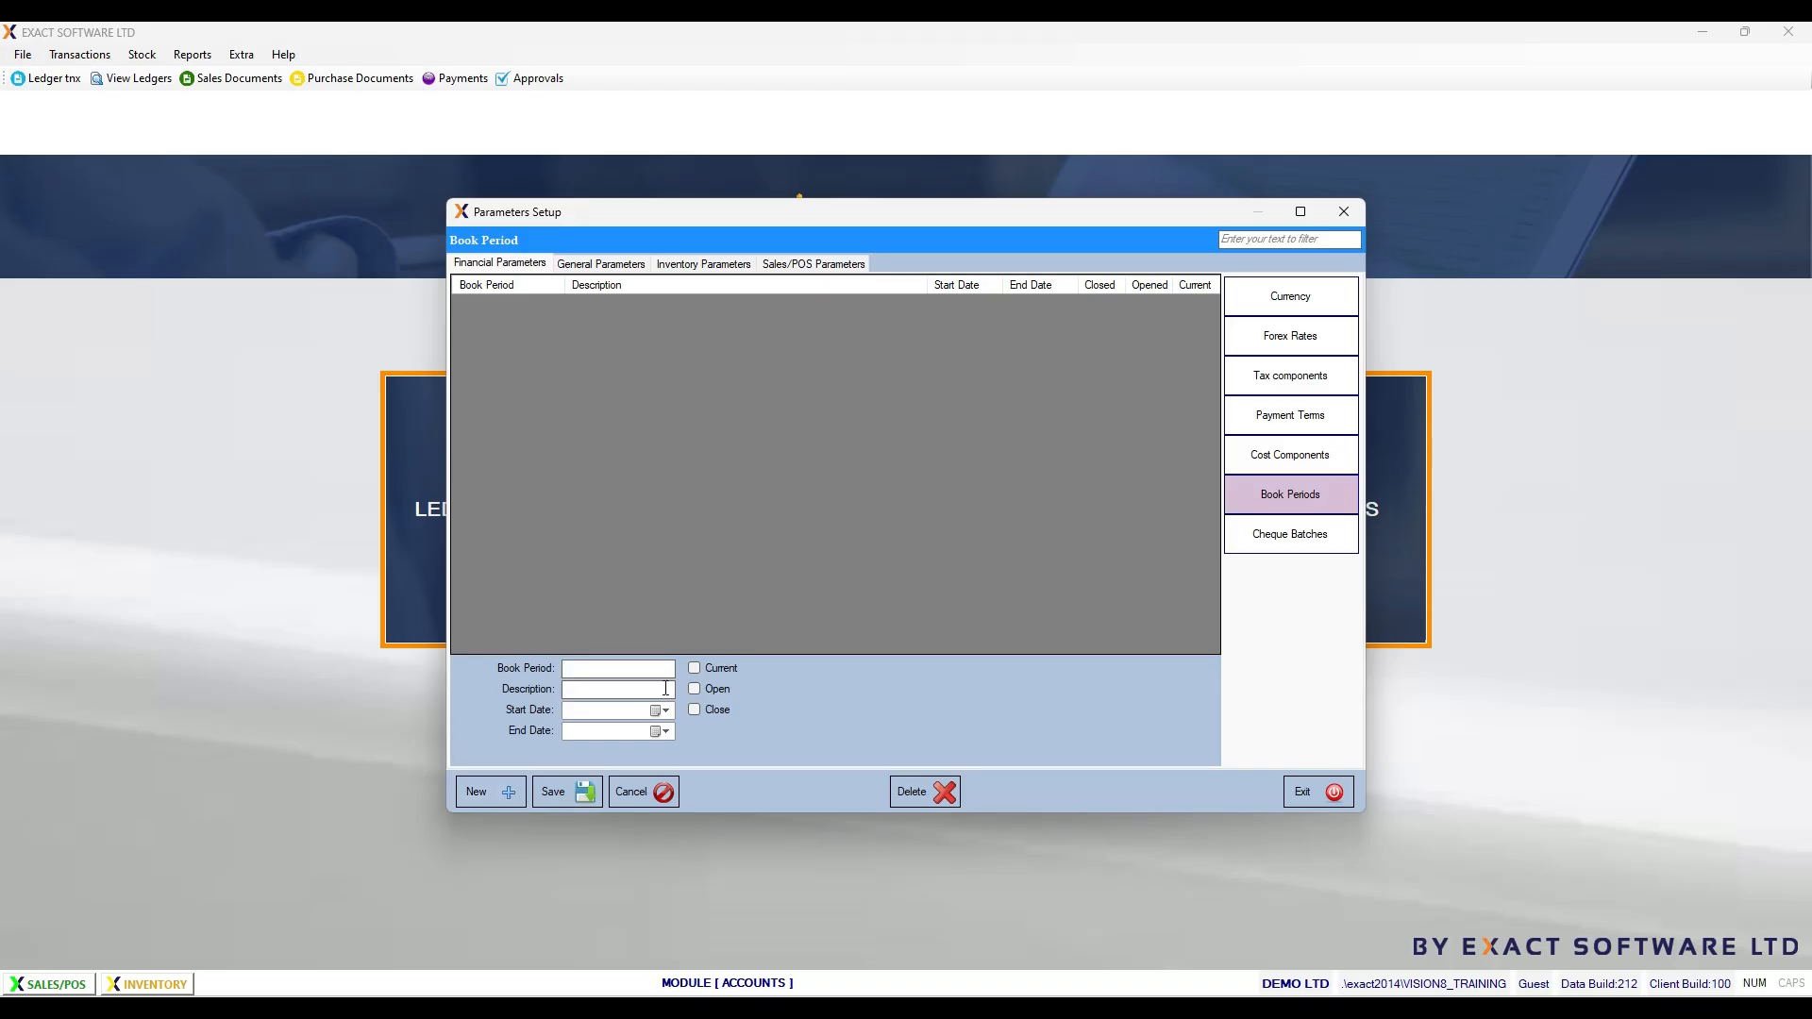
click(625, 671)
click(649, 692)
text(2024)
click(572, 714)
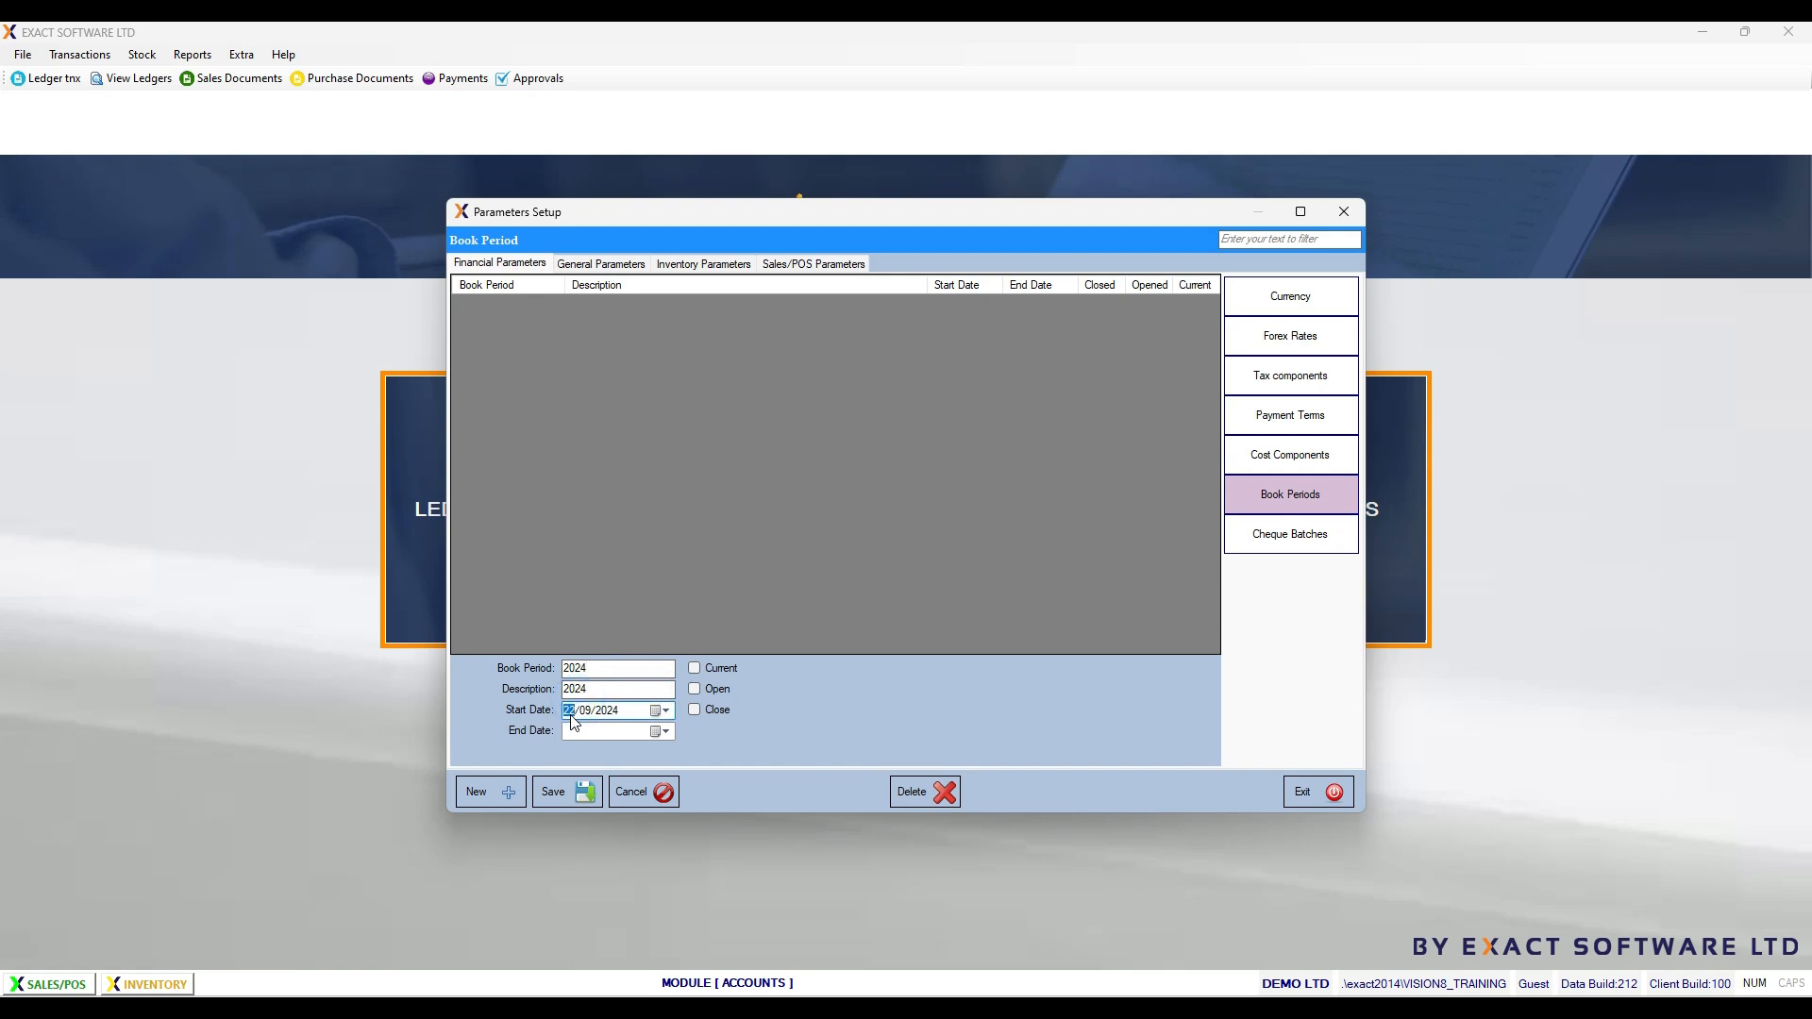
text(01)
click(586, 717)
click(572, 733)
text(12/2024)
click(570, 734)
text(31)
click(695, 668)
click(565, 791)
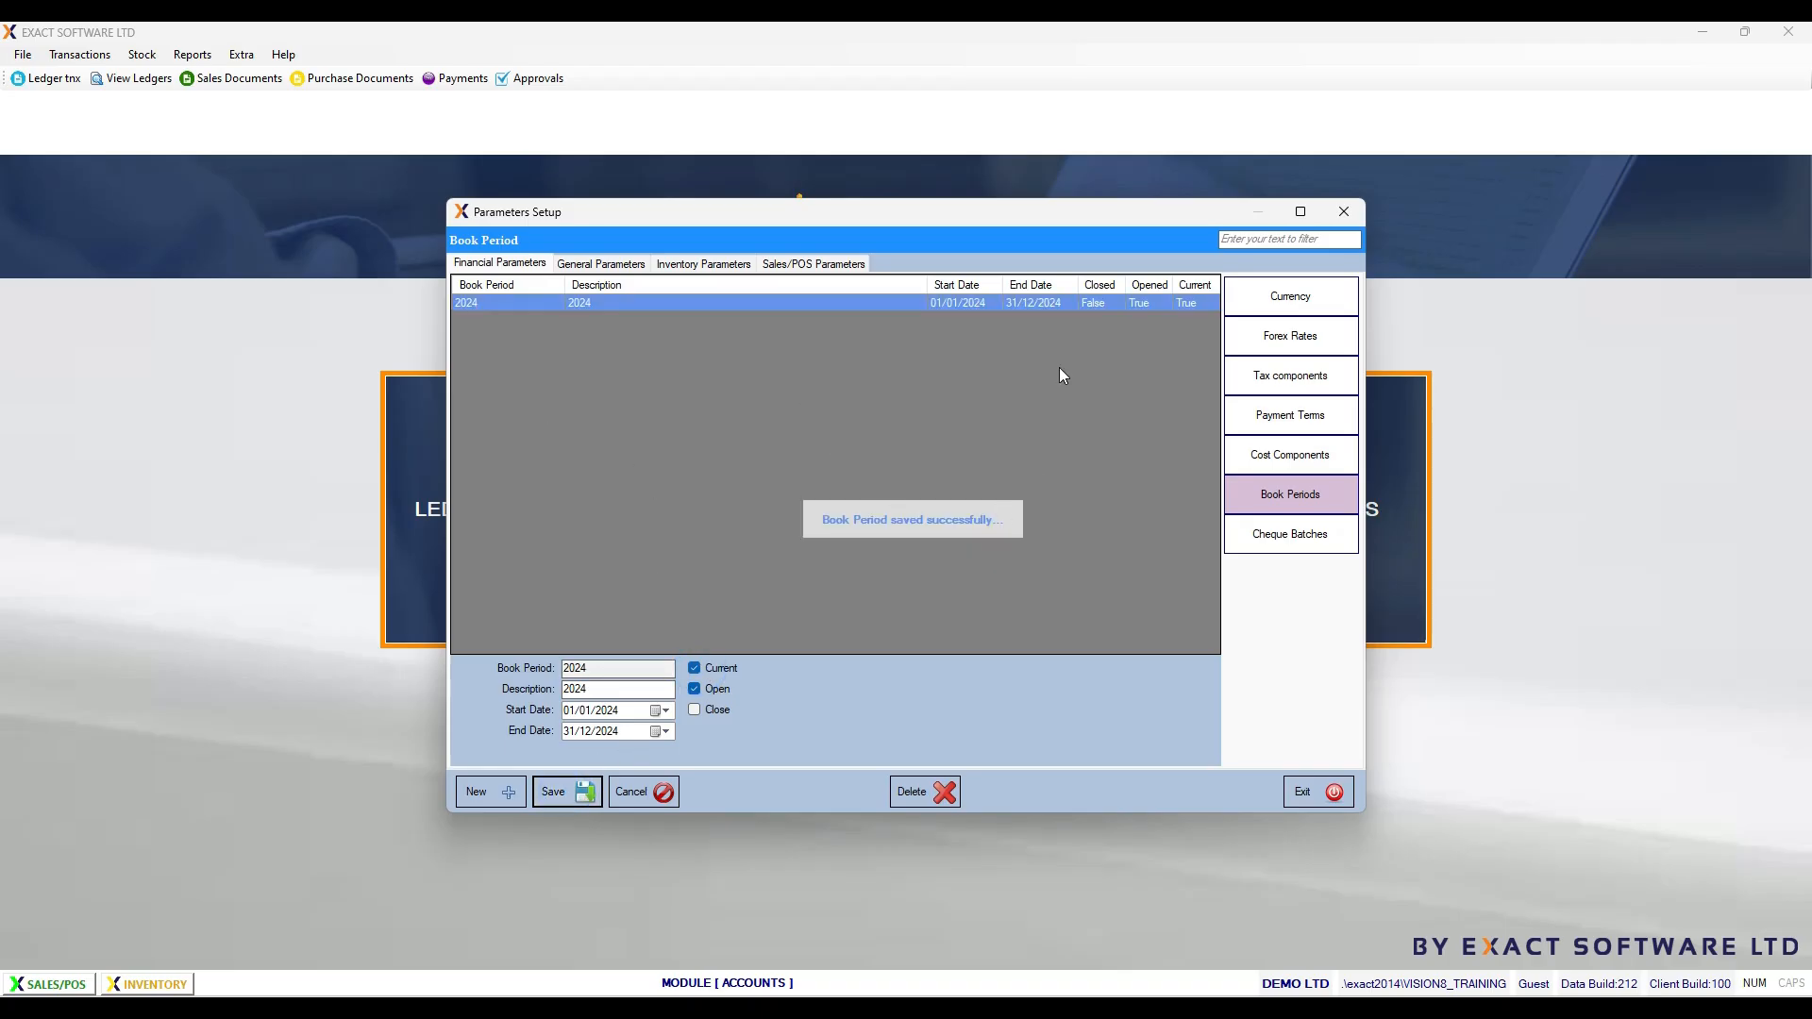
Step: In the inventory parameters, add a group with code CIG and description Cigarettes, and save it
click(608, 265)
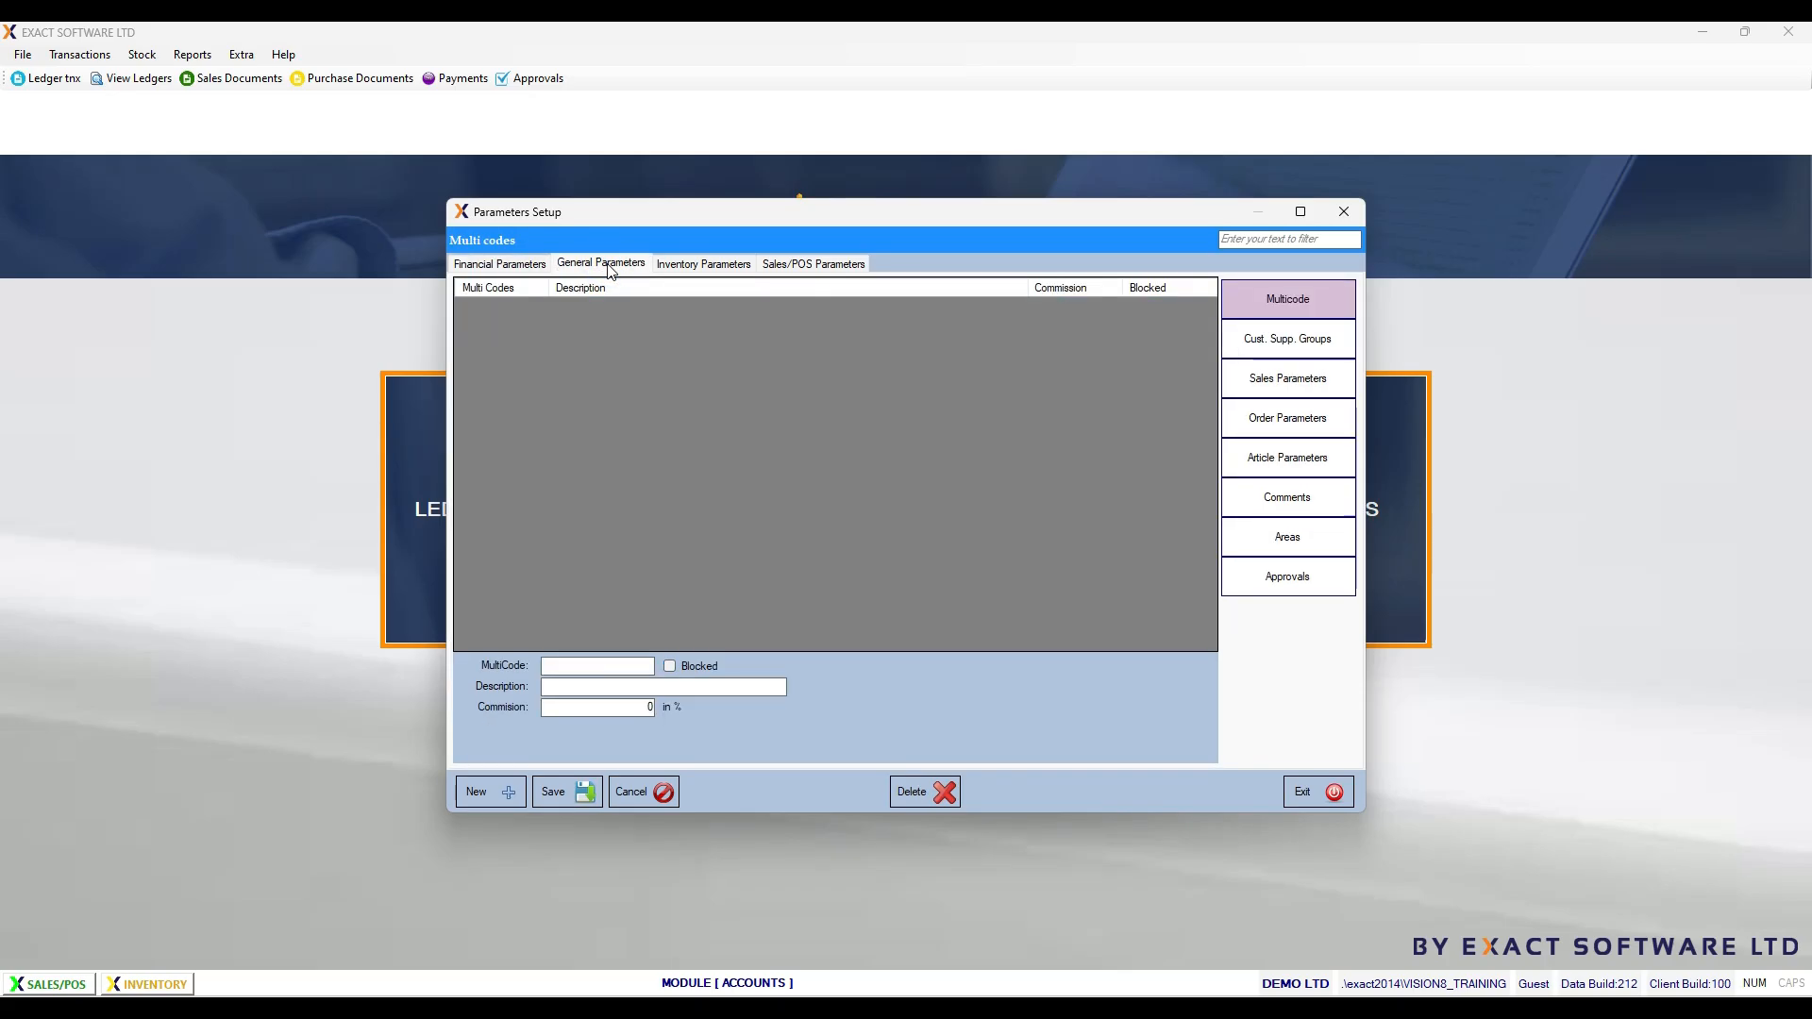
click(698, 268)
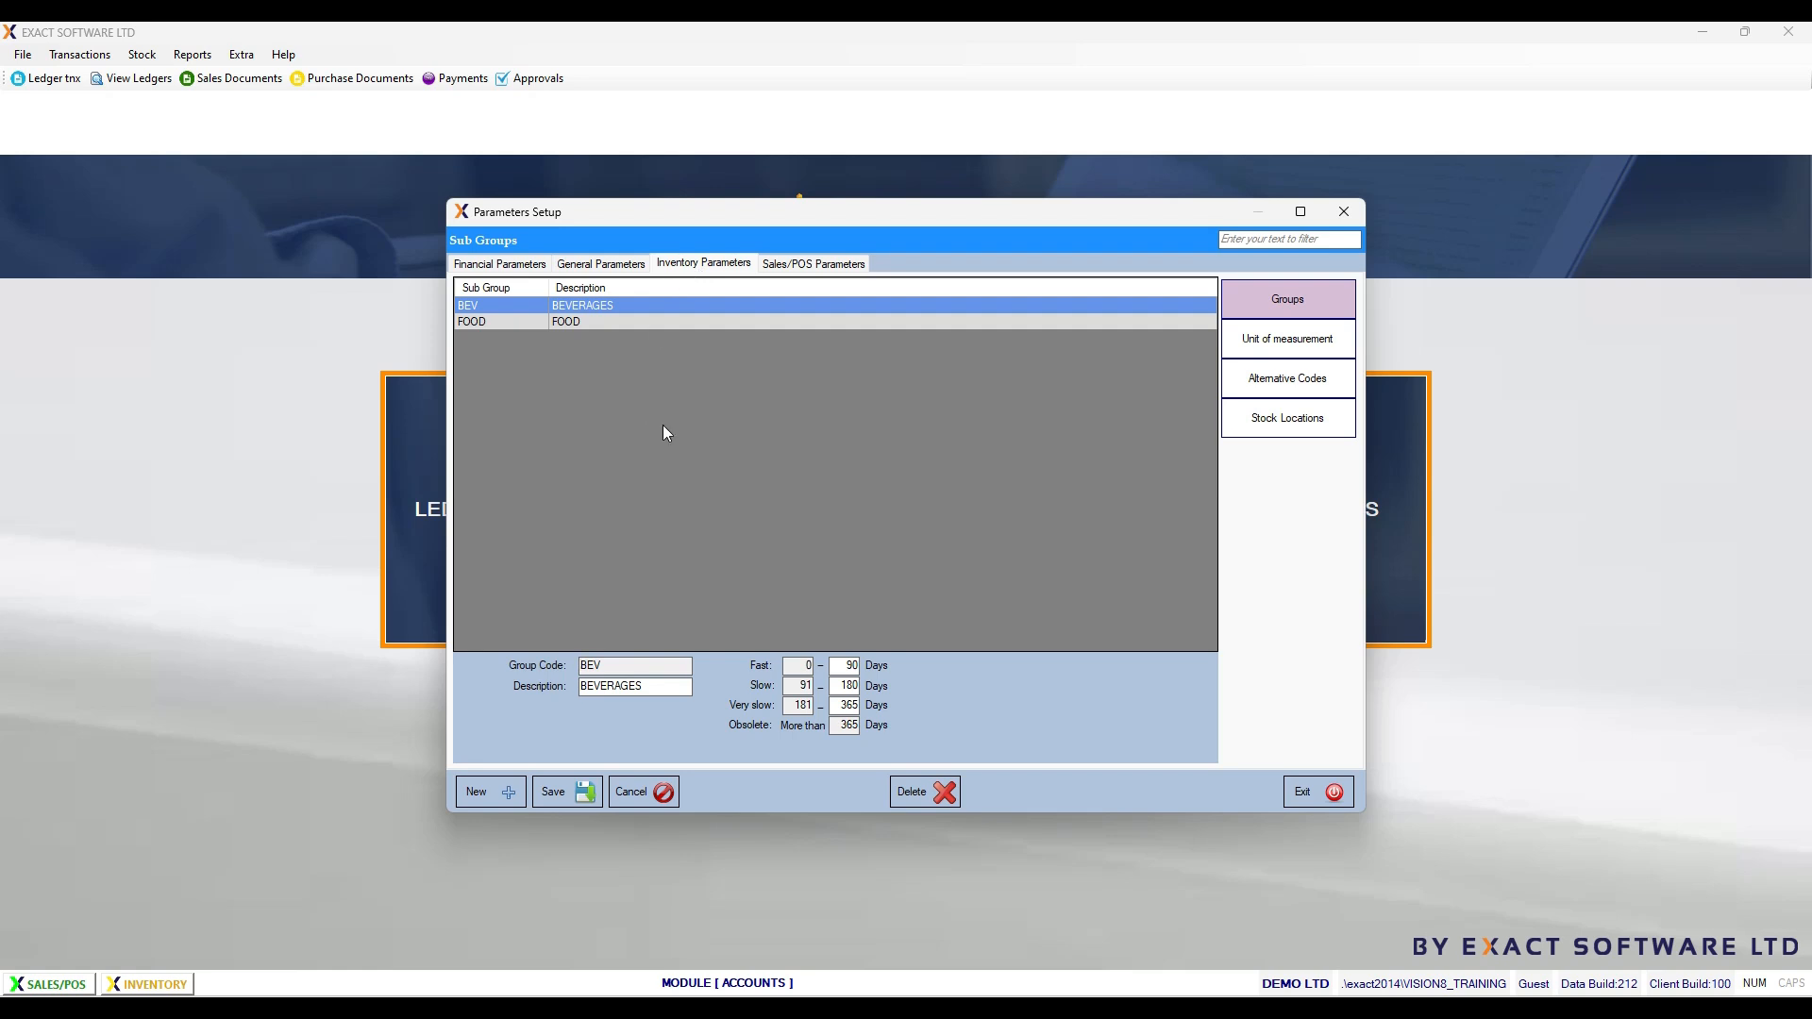
click(1274, 308)
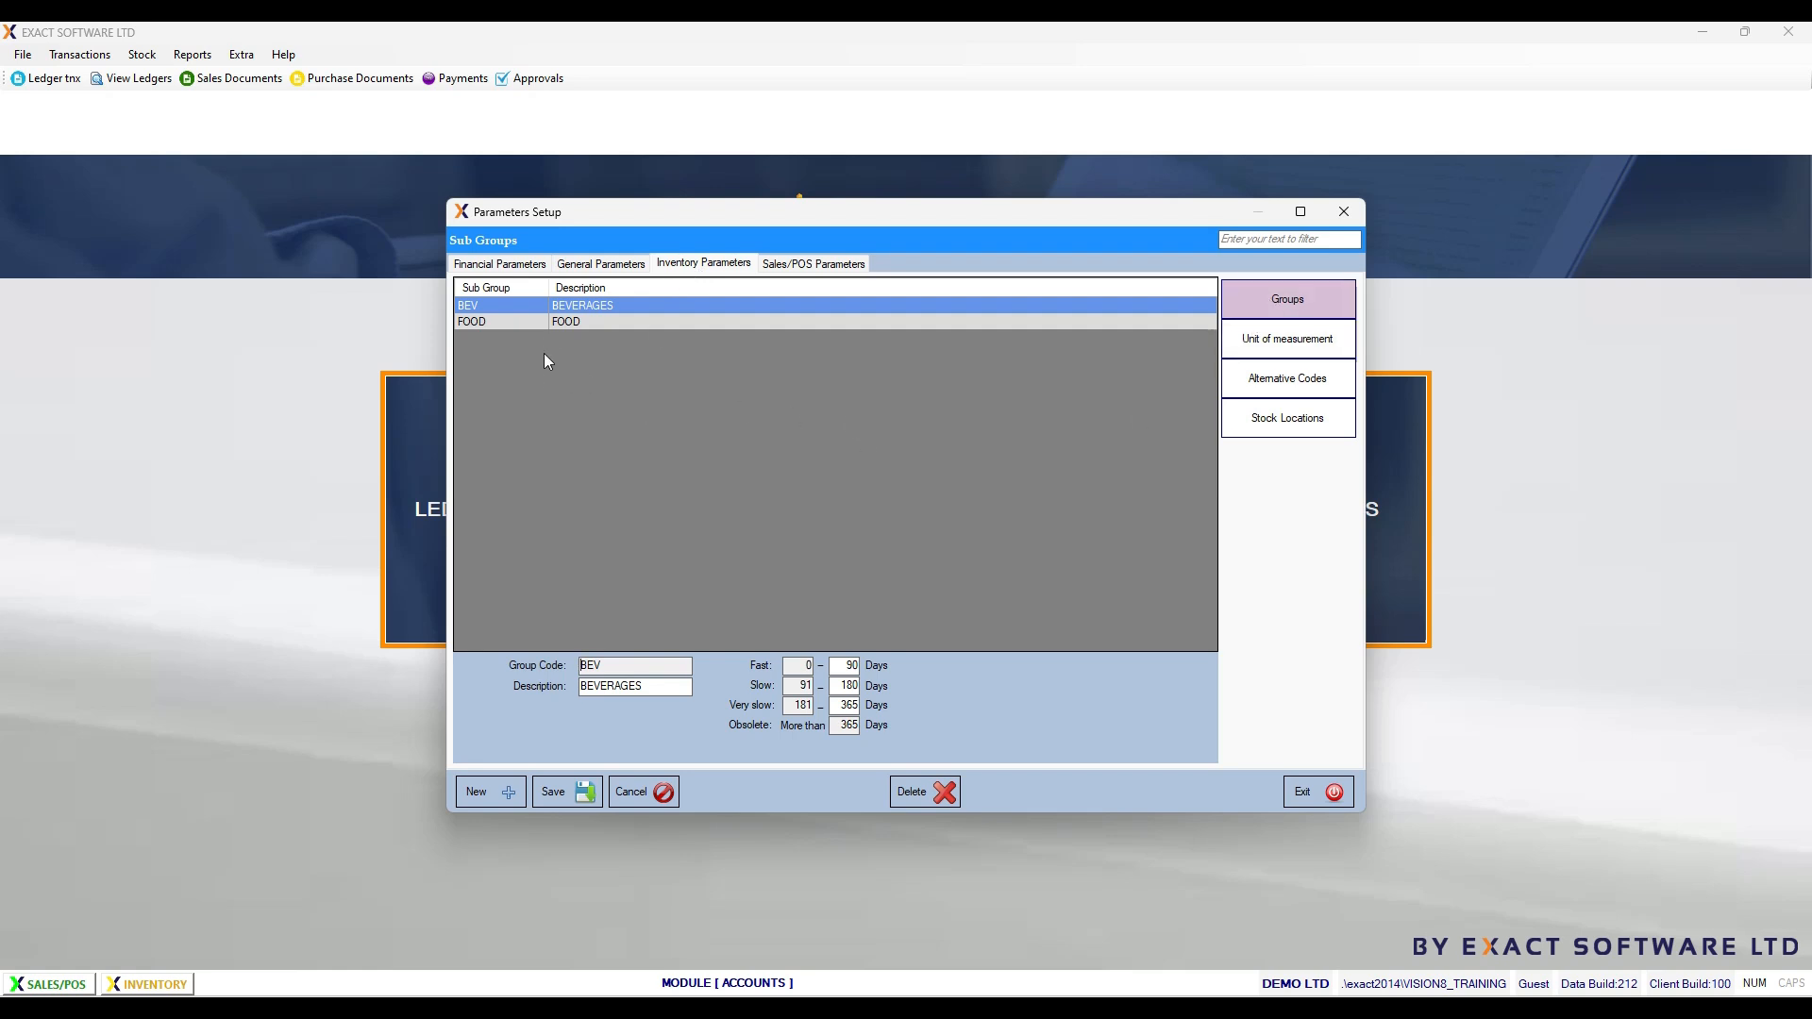
click(608, 319)
click(615, 306)
click(480, 321)
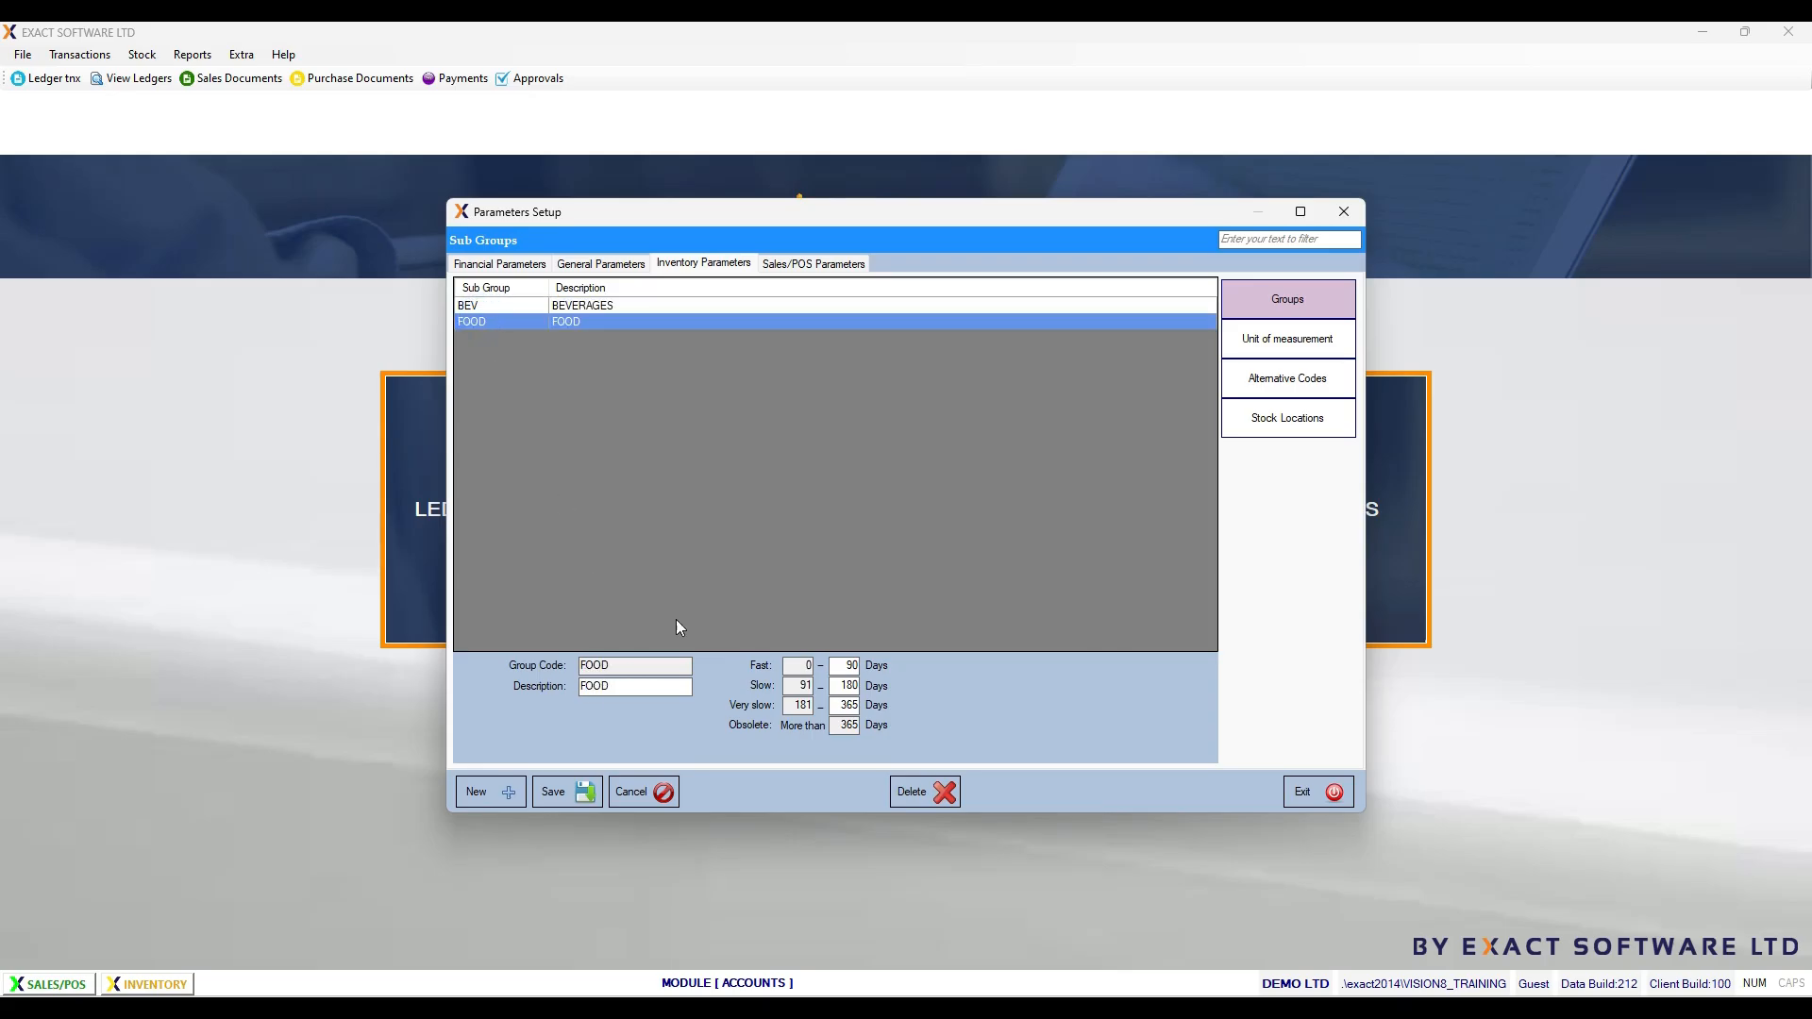
click(484, 795)
text(CIG)
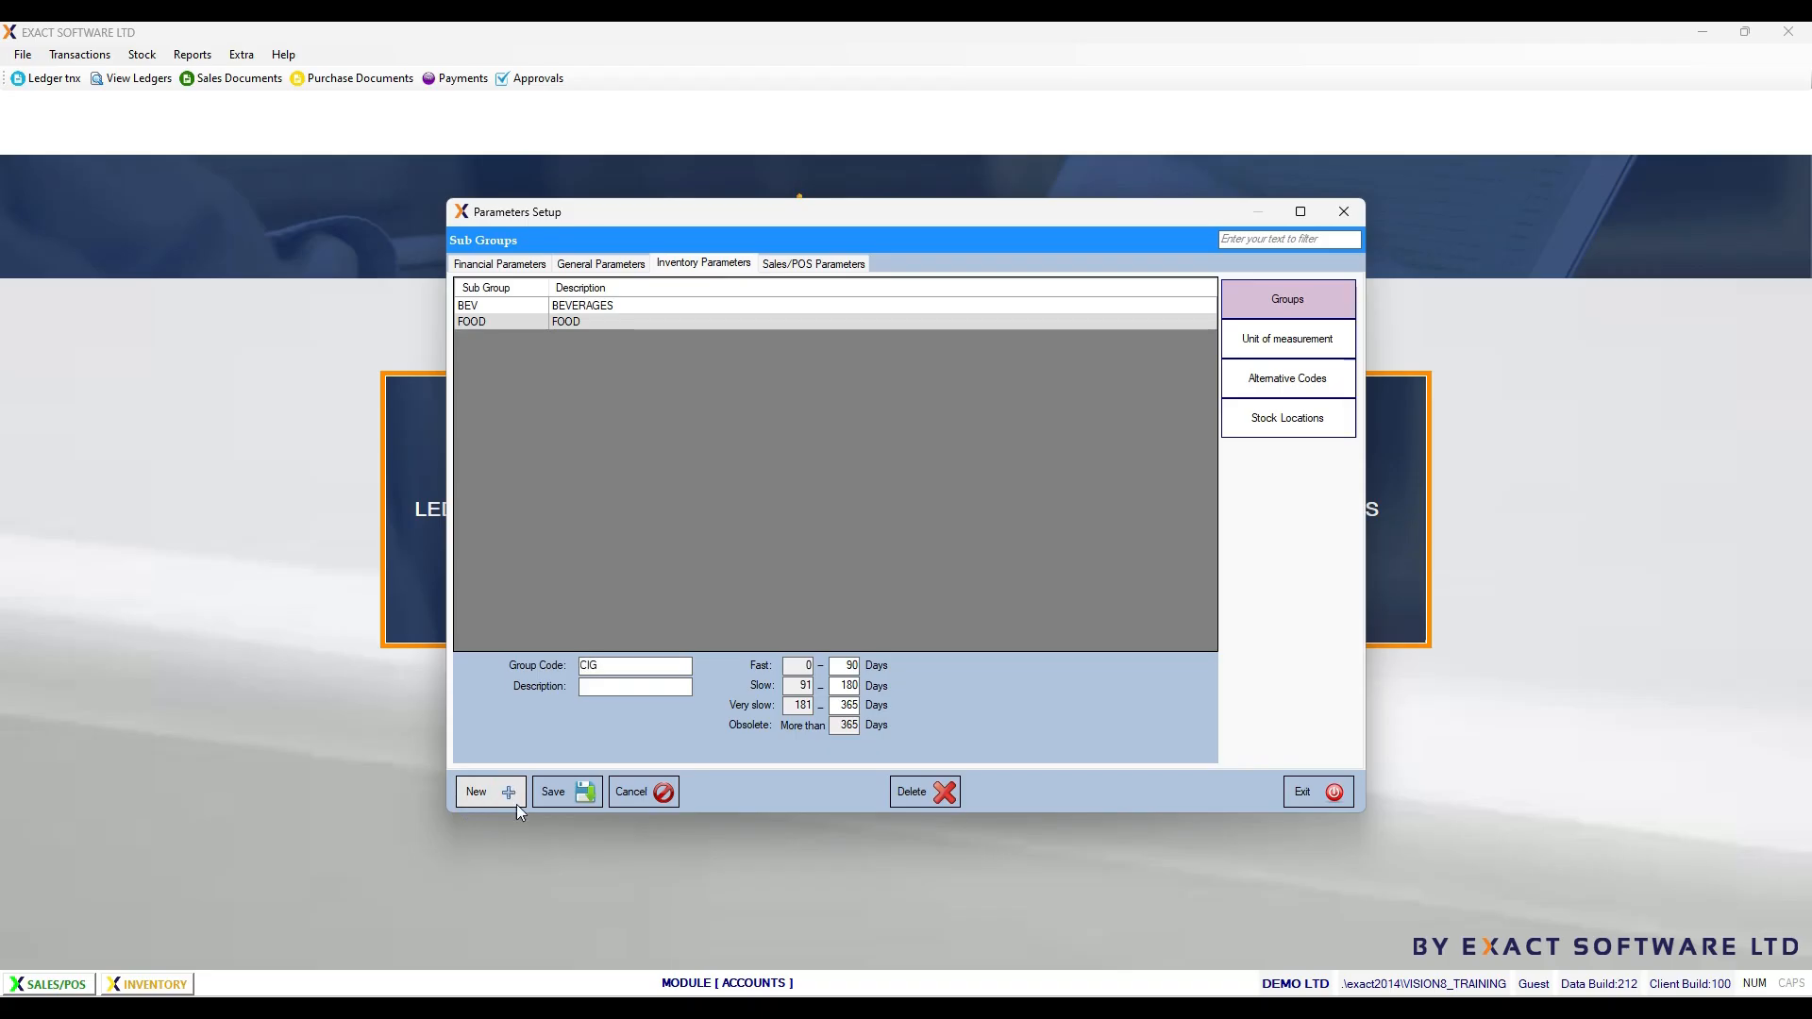
click(593, 688)
text(C)
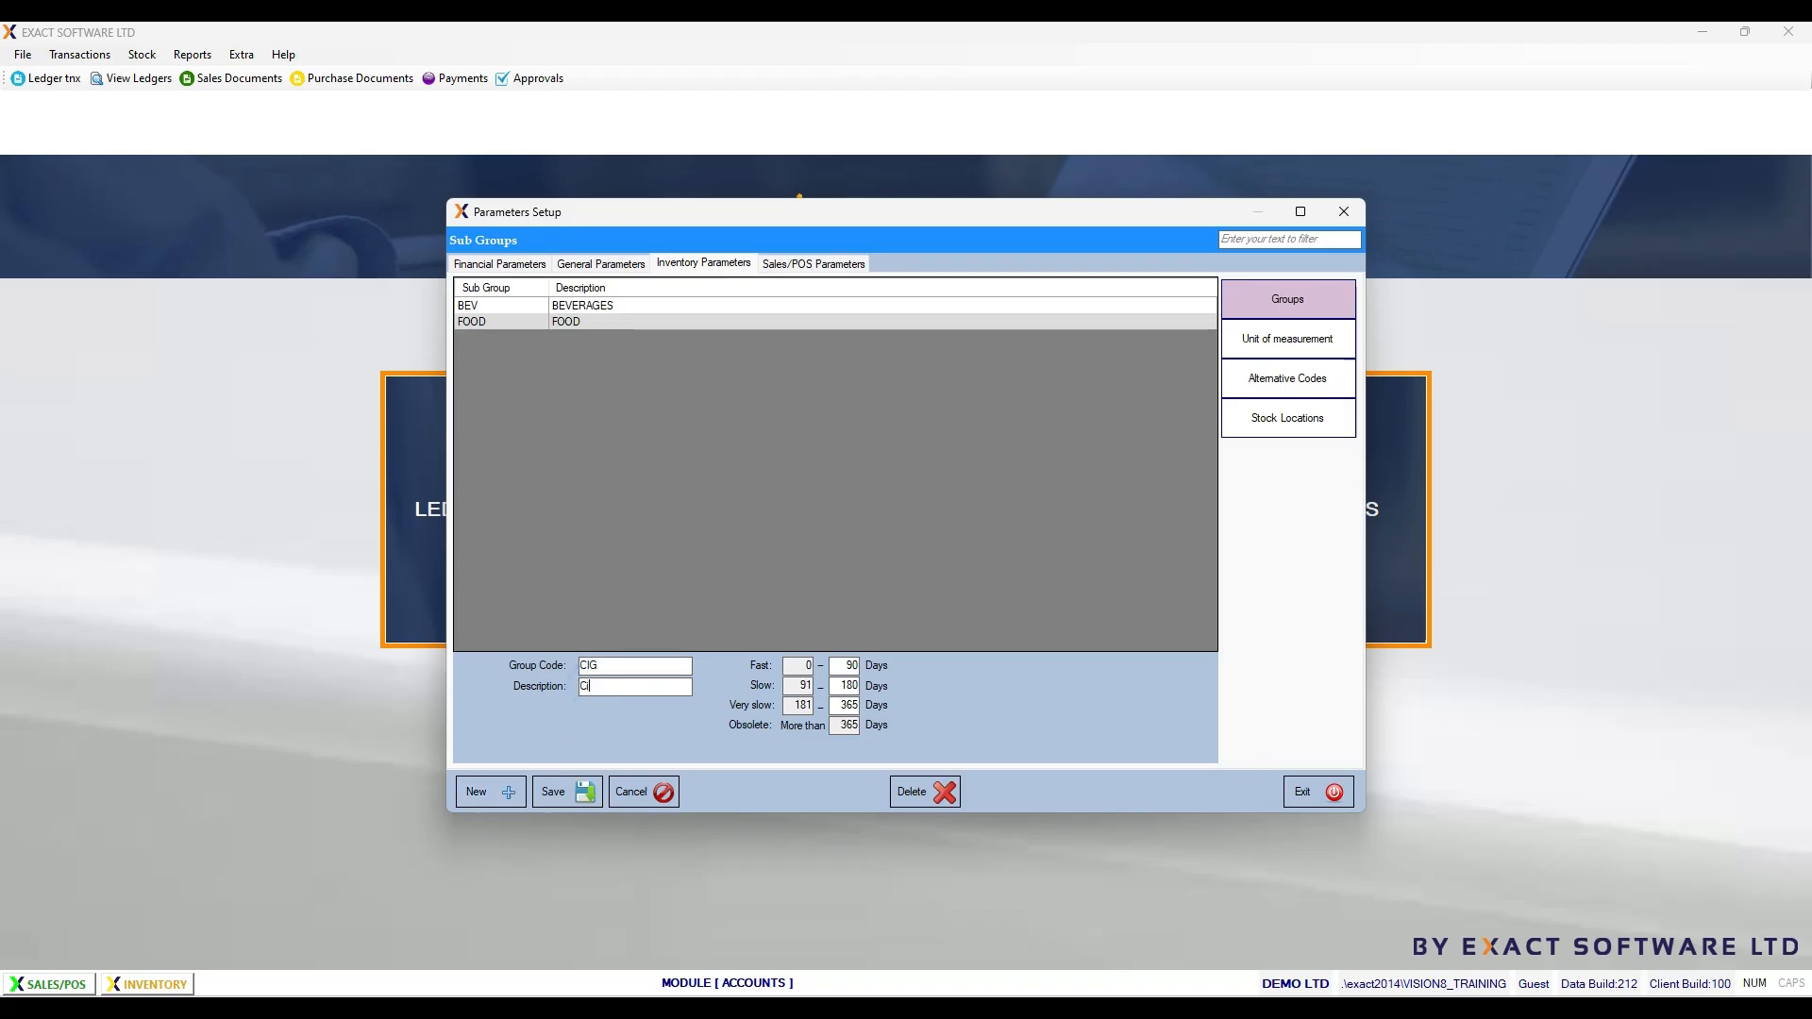
text(igarettes)
click(566, 792)
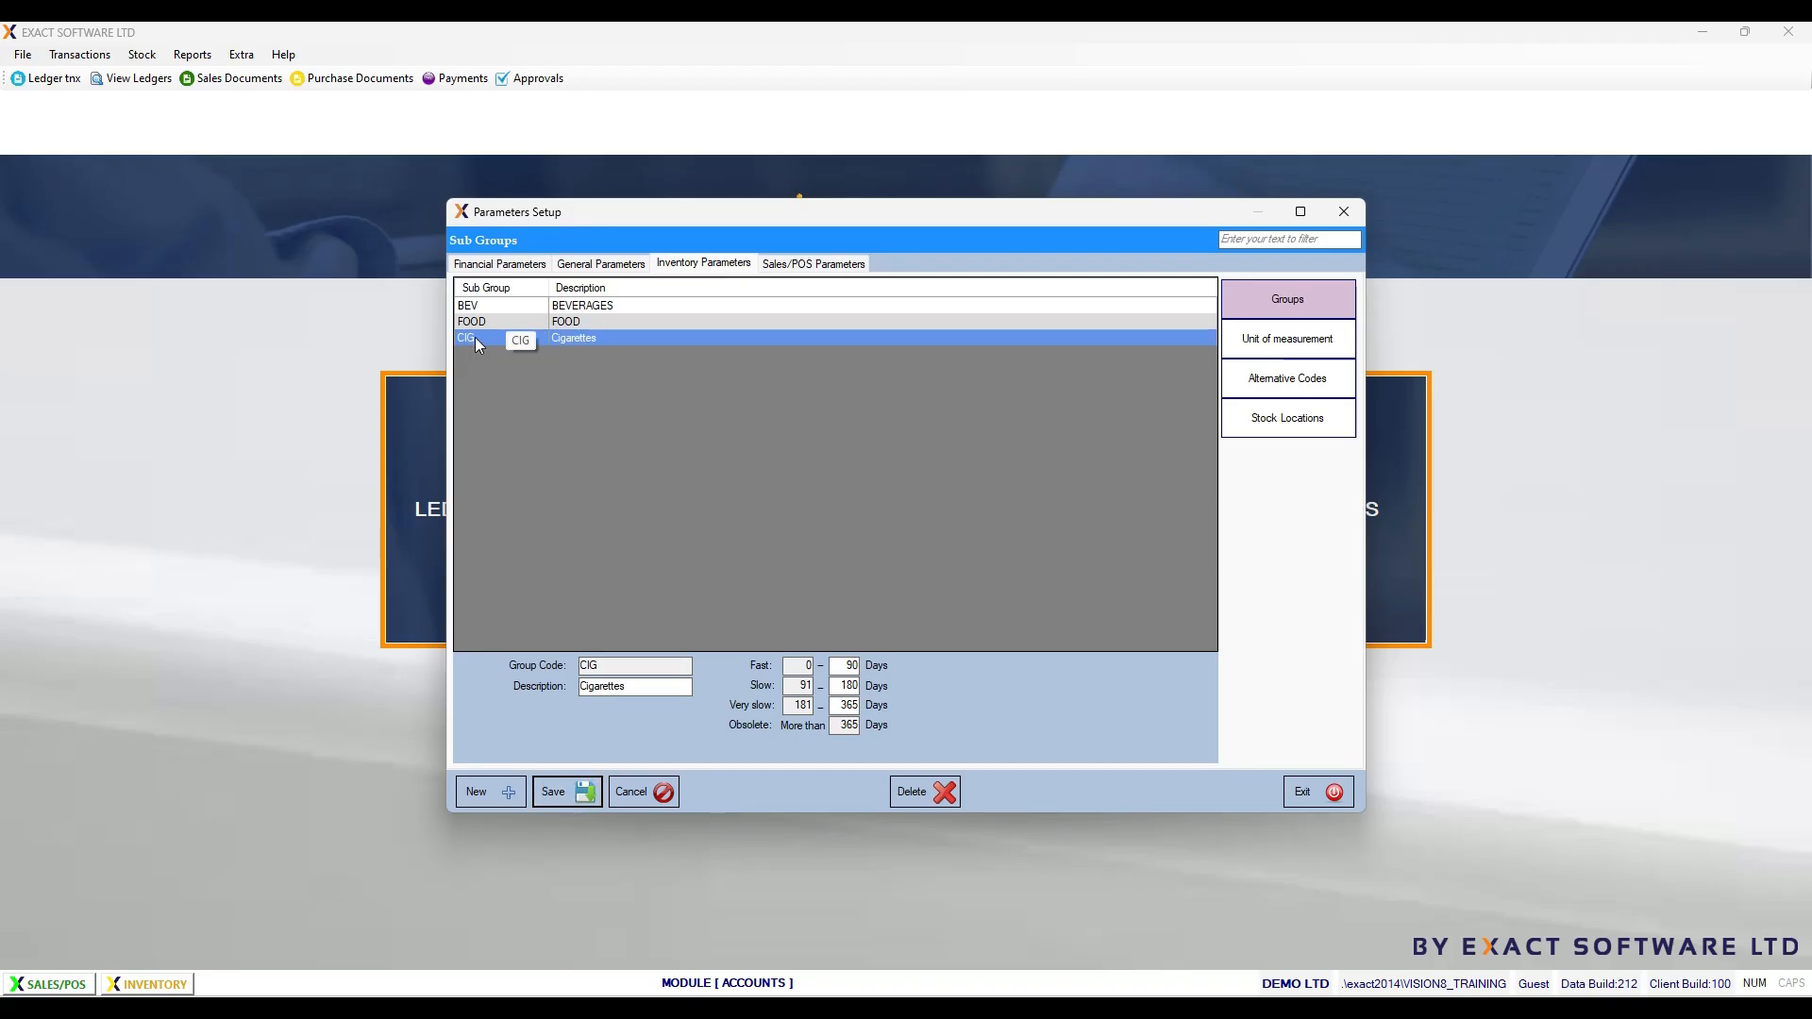
Step: Add a unit of measurement with code TOT and description TOT, and save it
click(1286, 345)
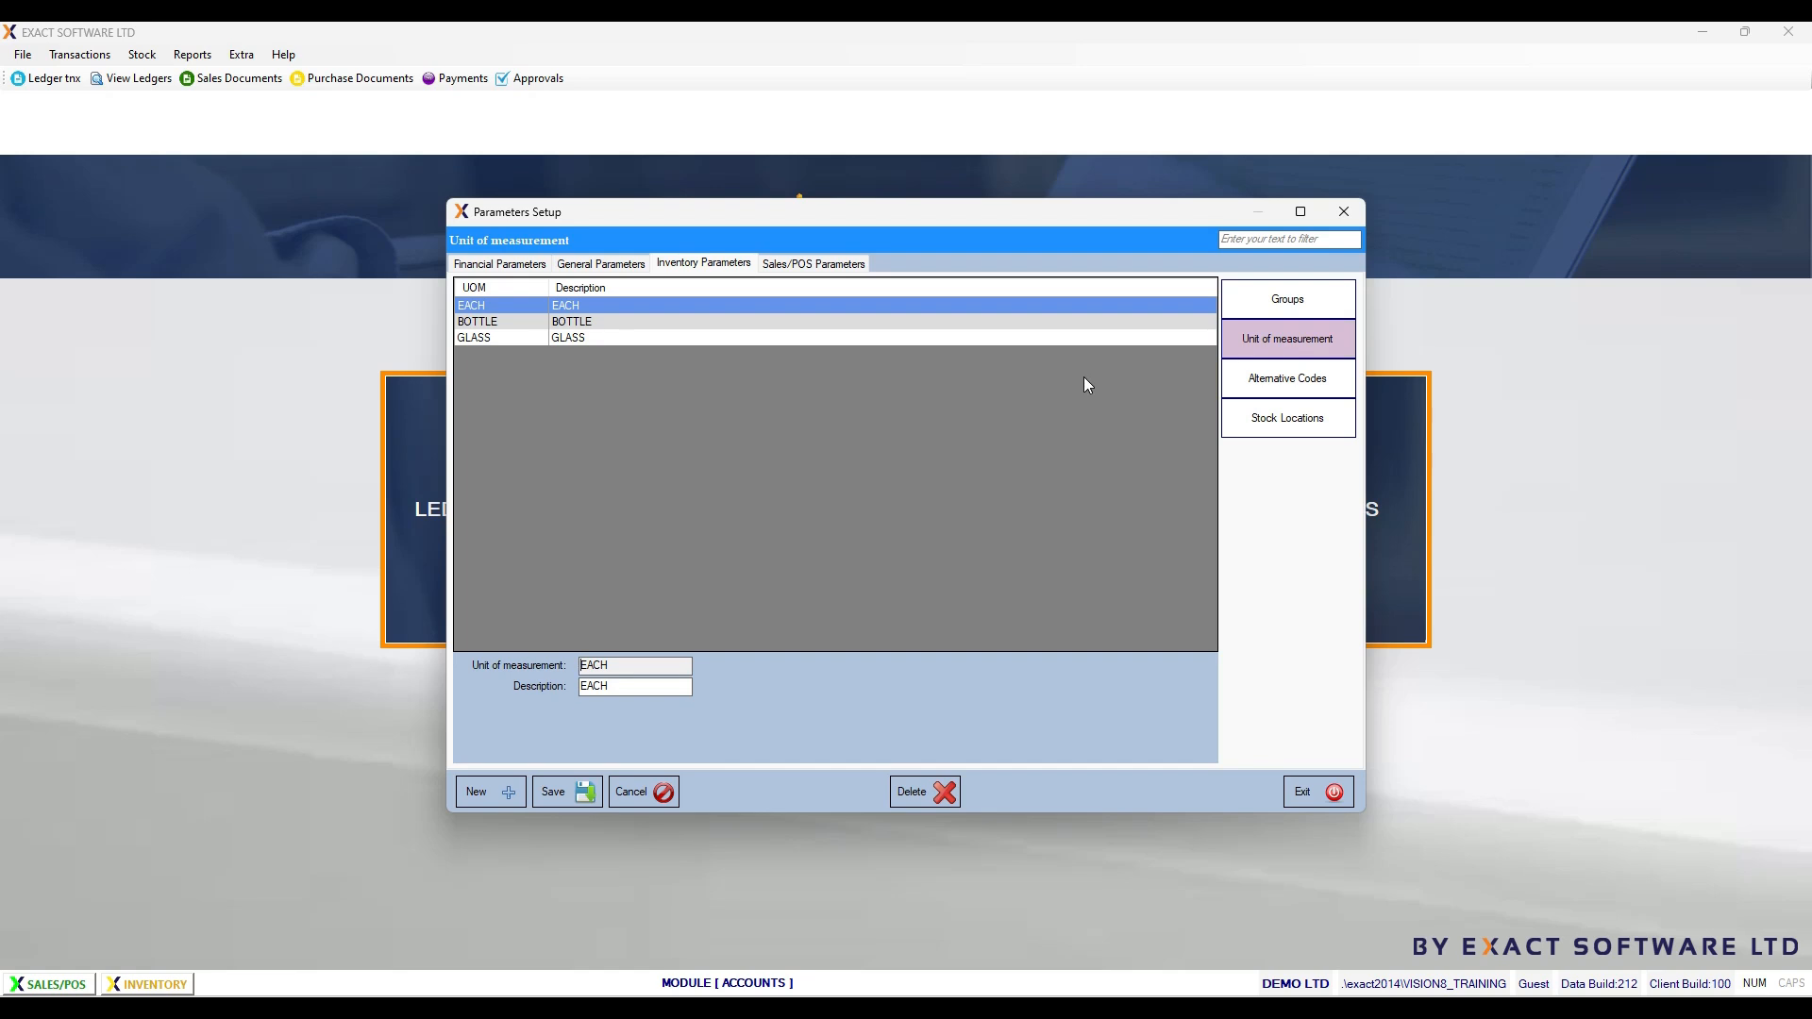
click(579, 322)
click(578, 306)
click(582, 324)
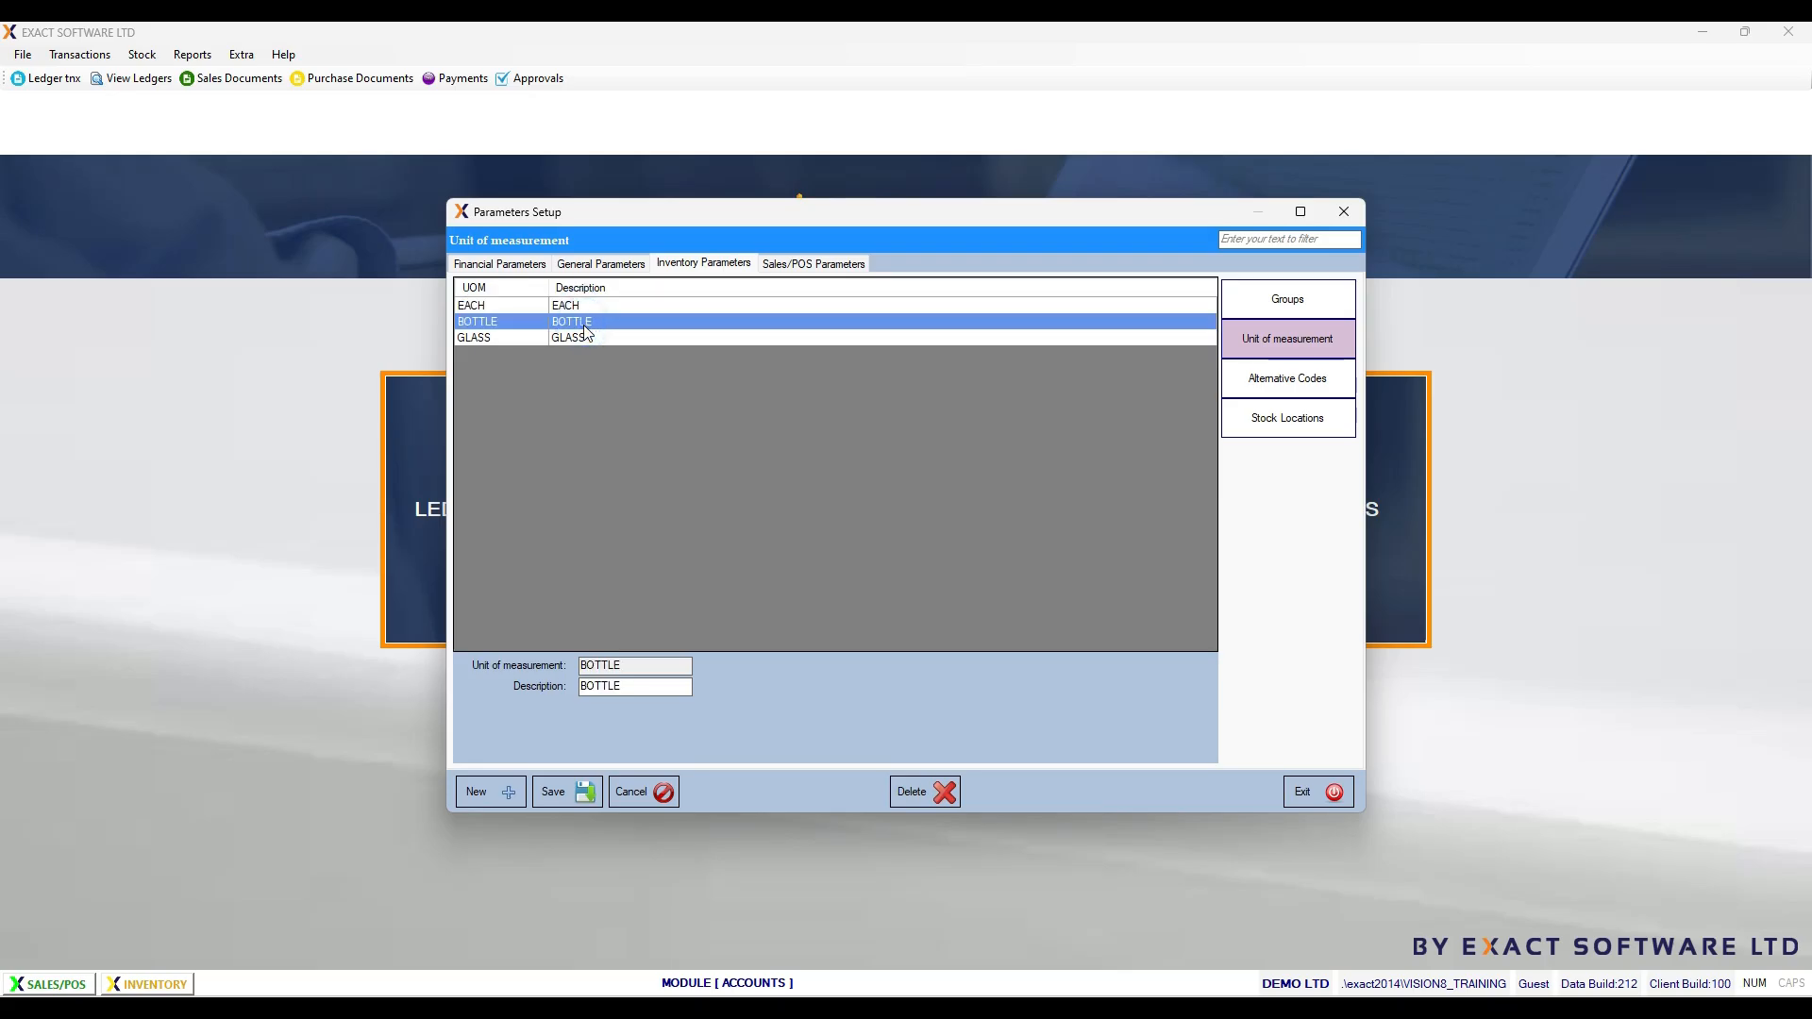
click(572, 341)
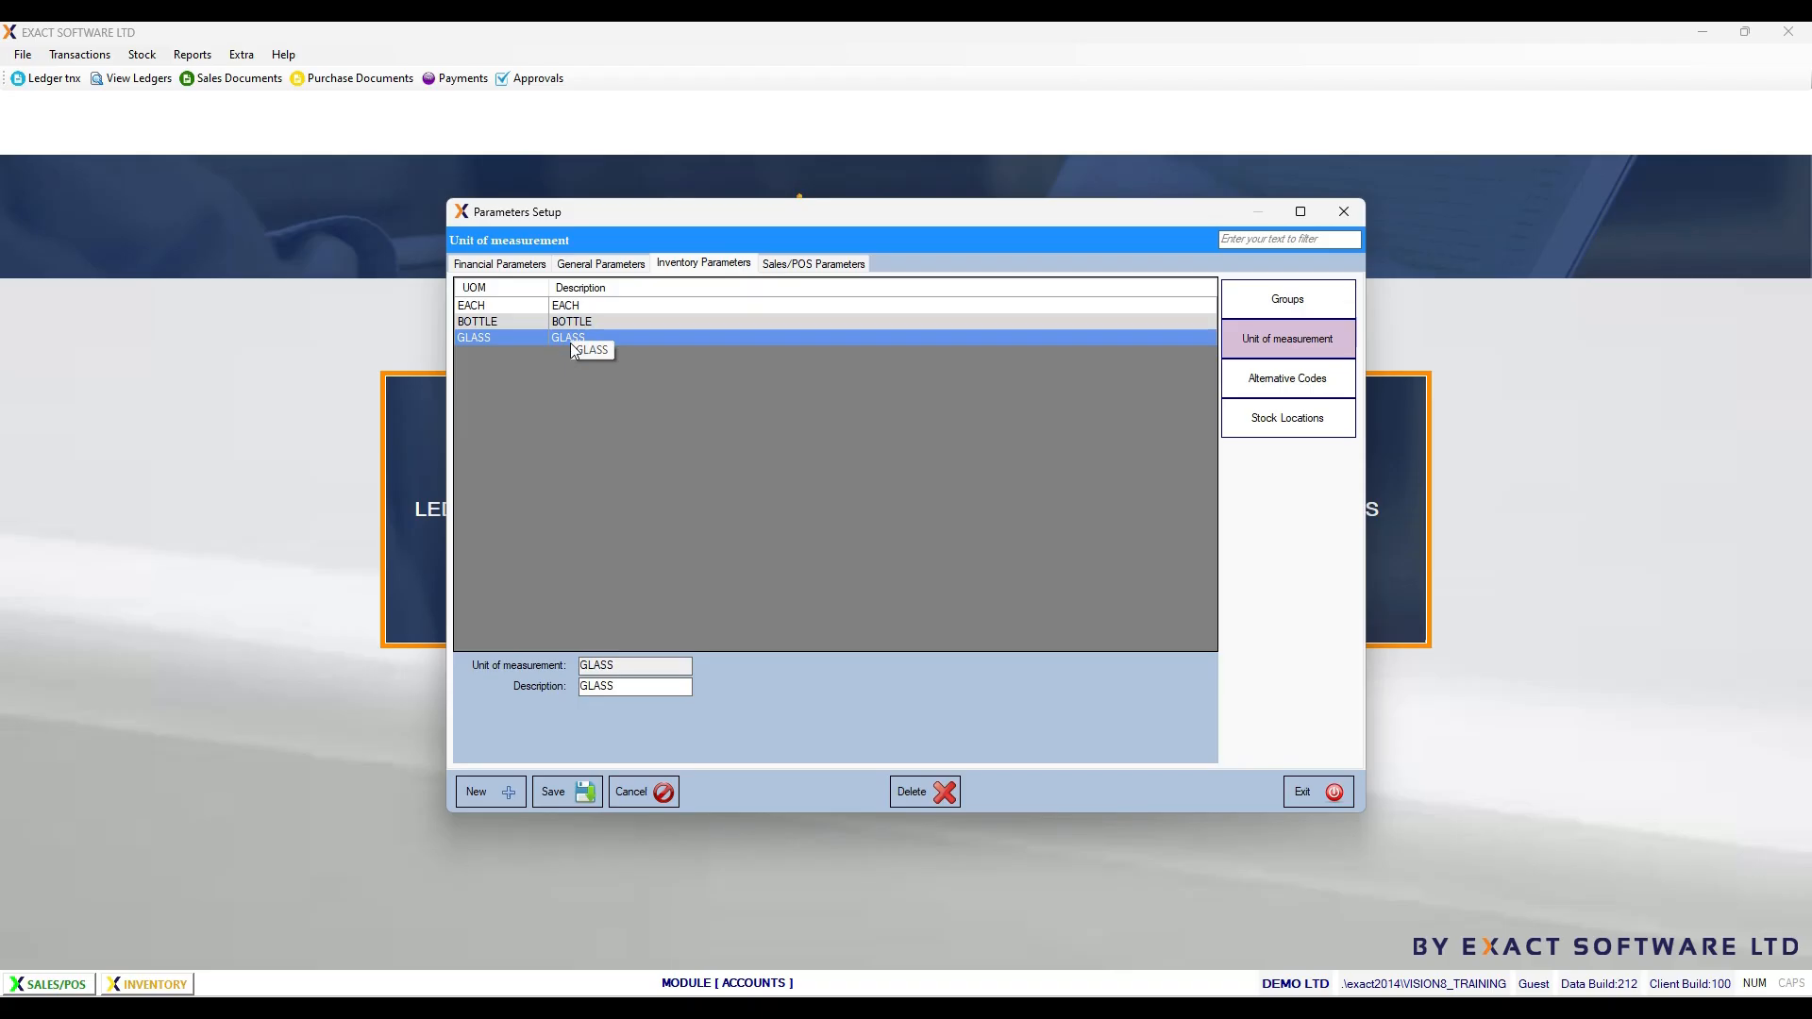
click(491, 795)
text(TOT)
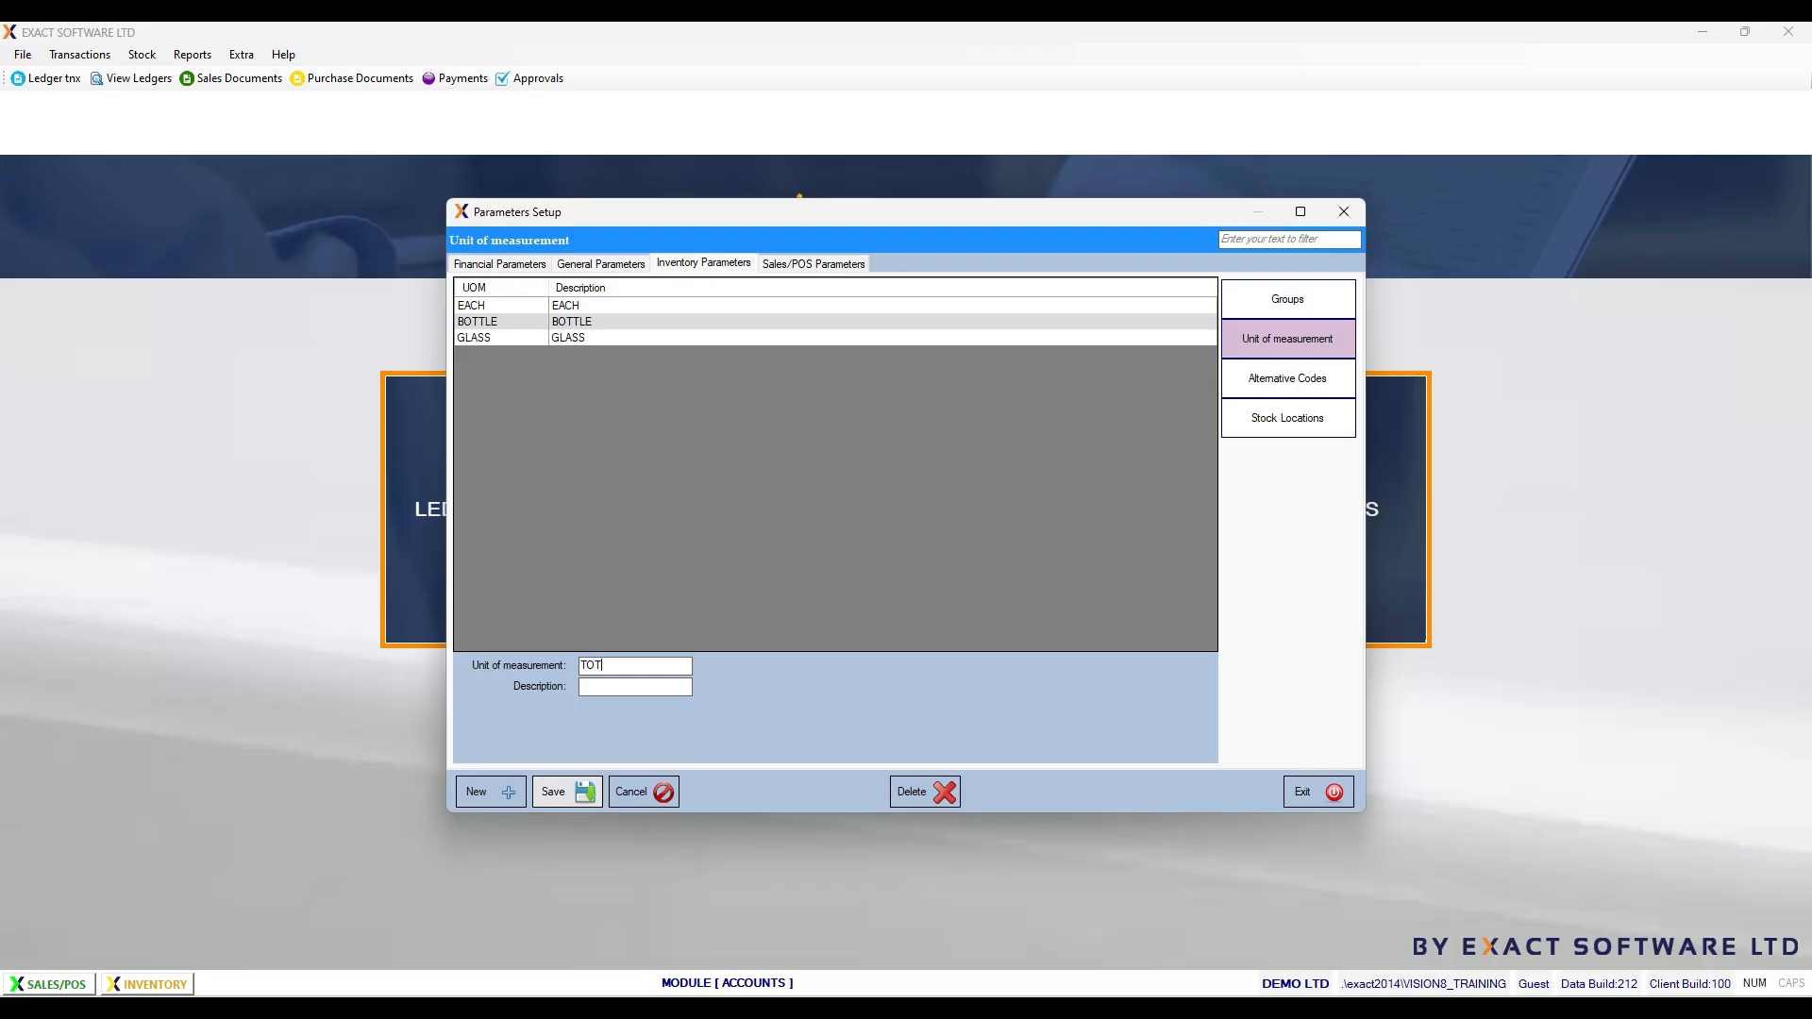
click(626, 687)
text(TOT)
click(564, 791)
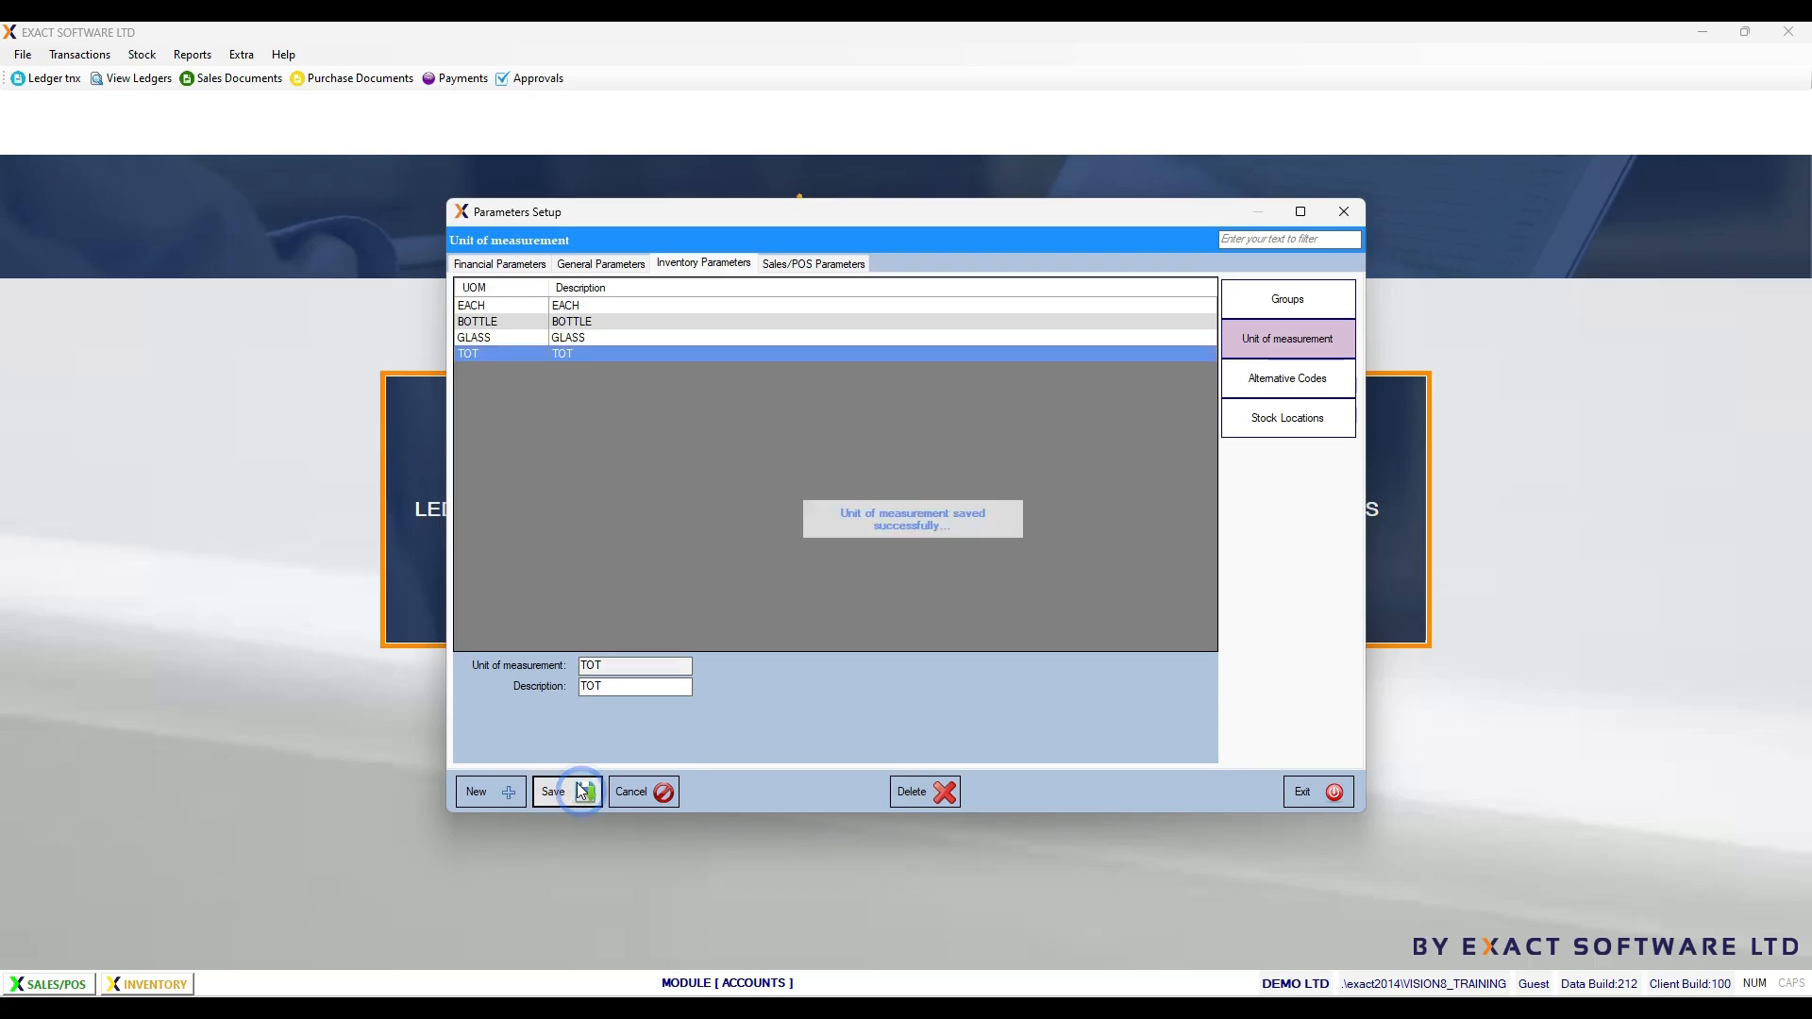
Step: Compare the inventory alternative codes with the groups
click(1325, 380)
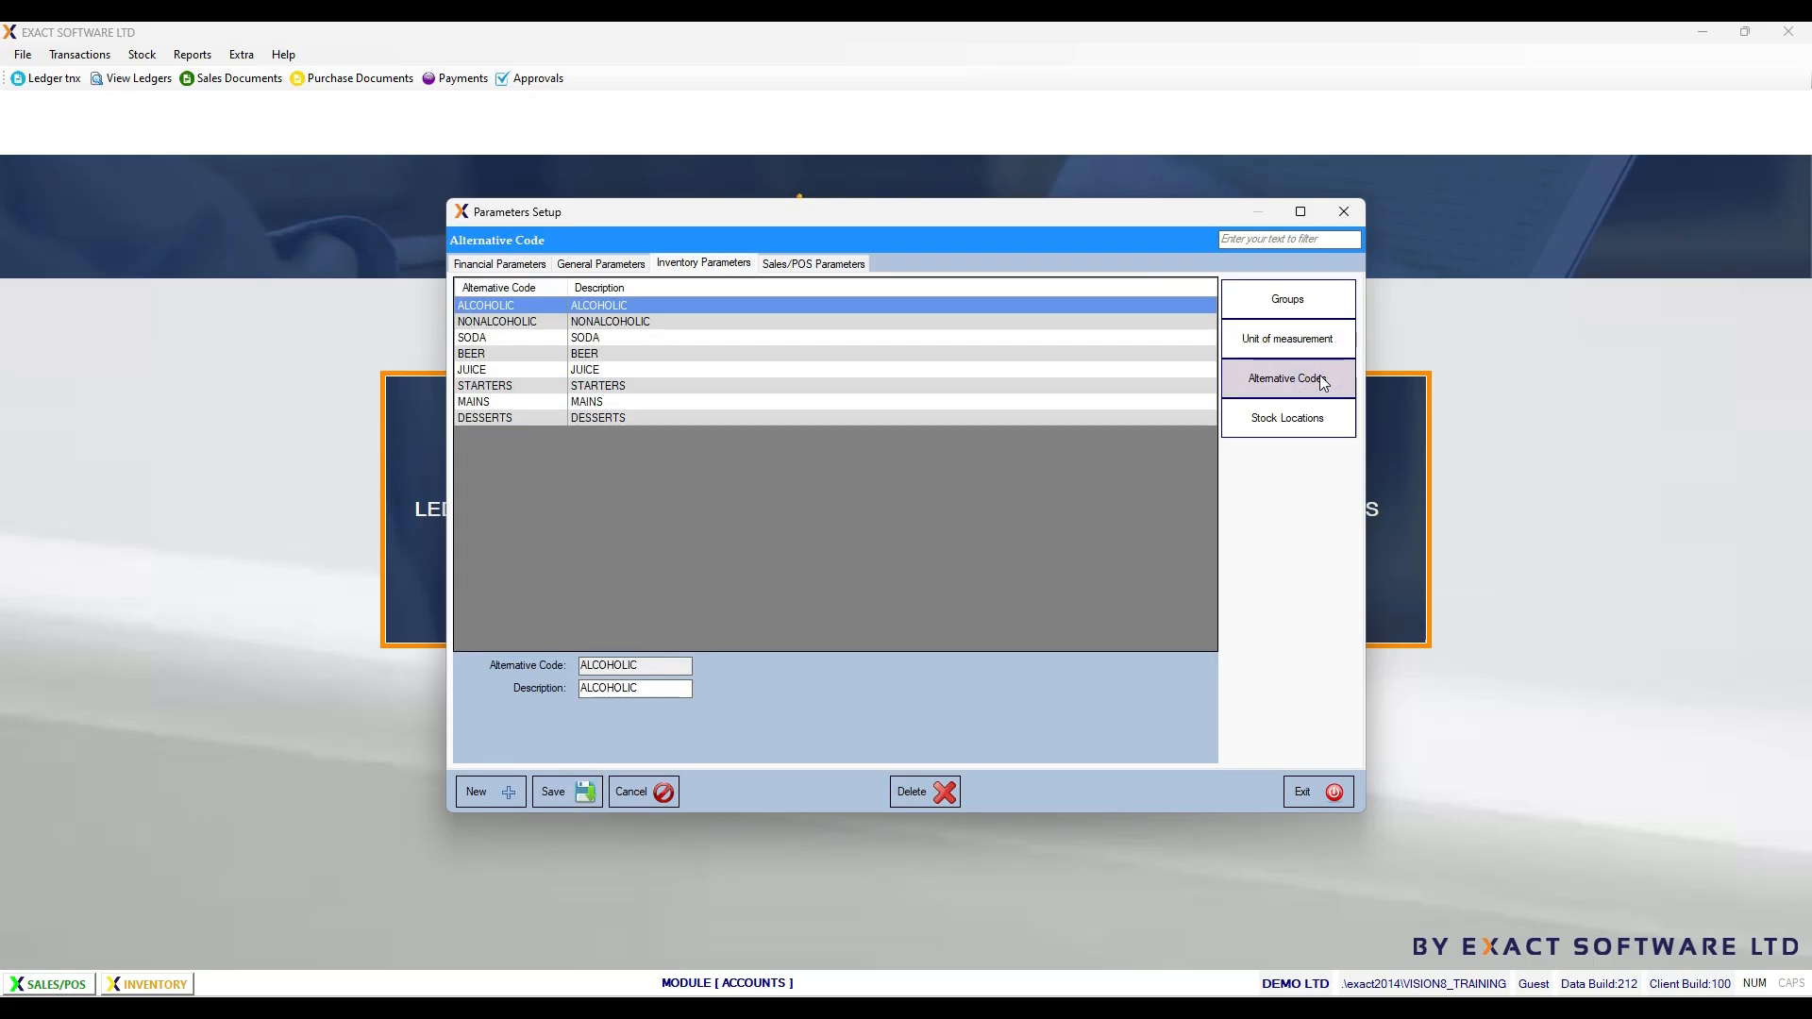
click(1297, 310)
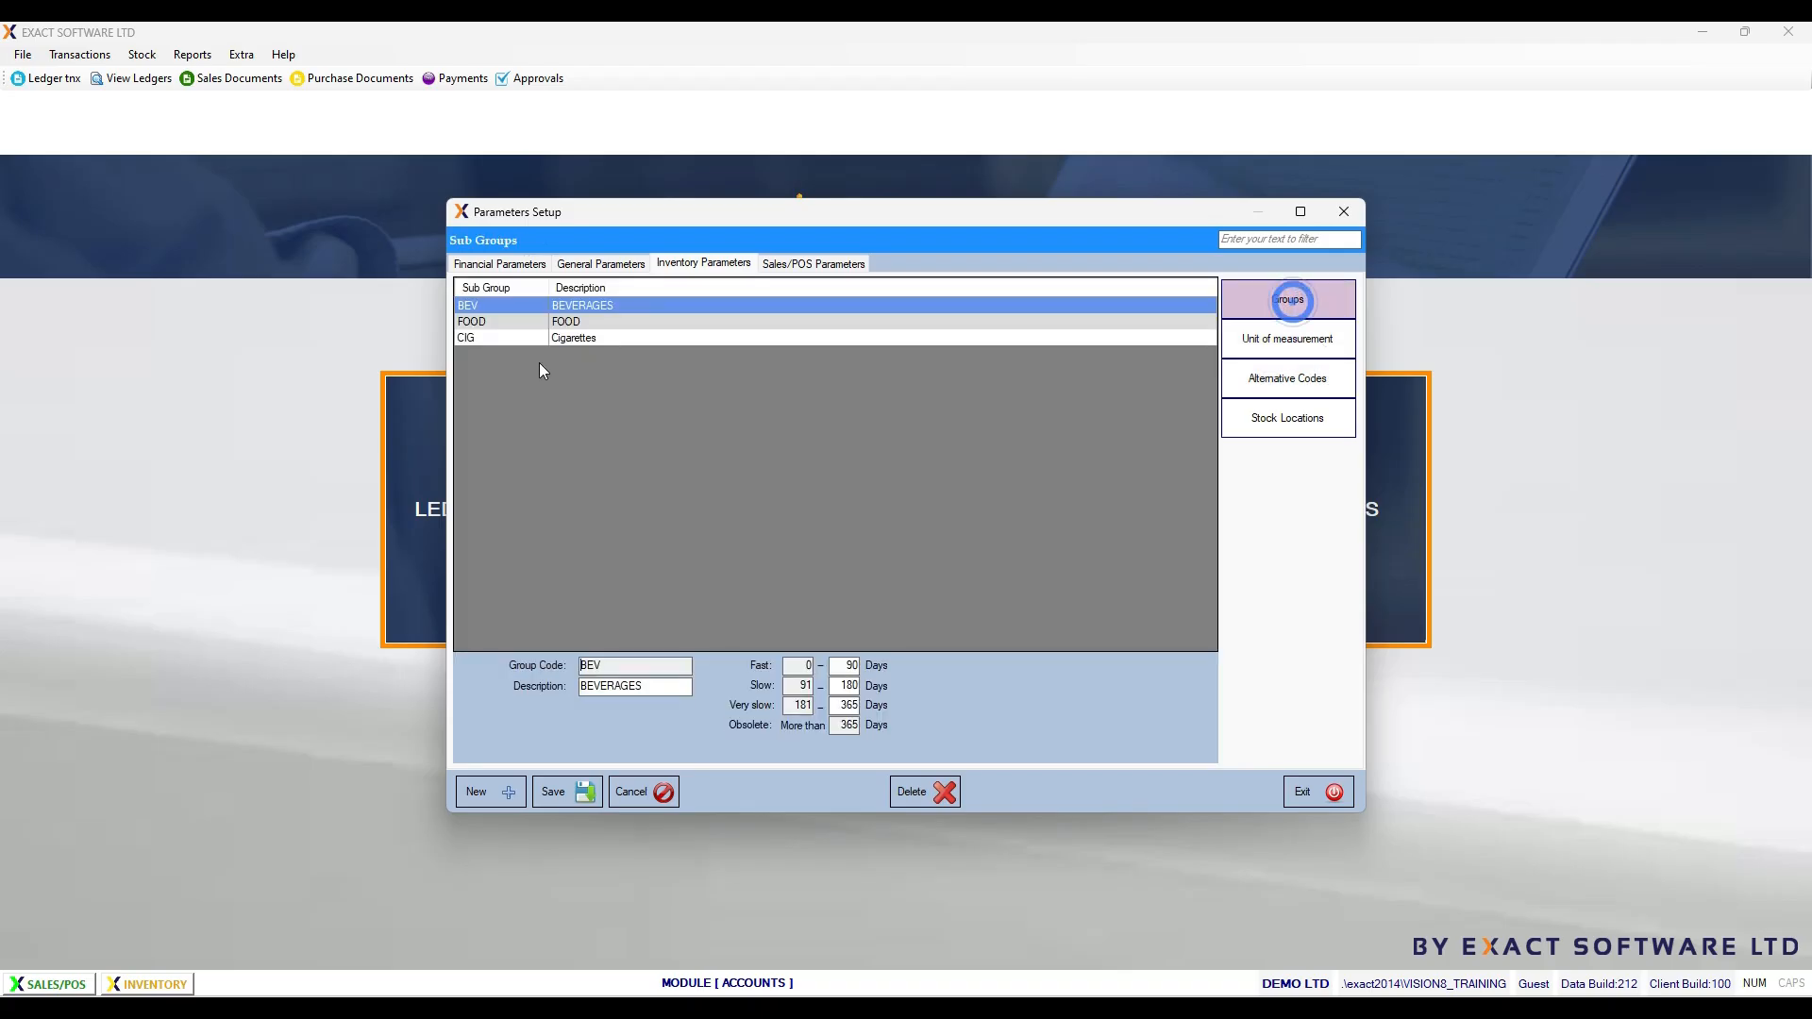
click(1274, 376)
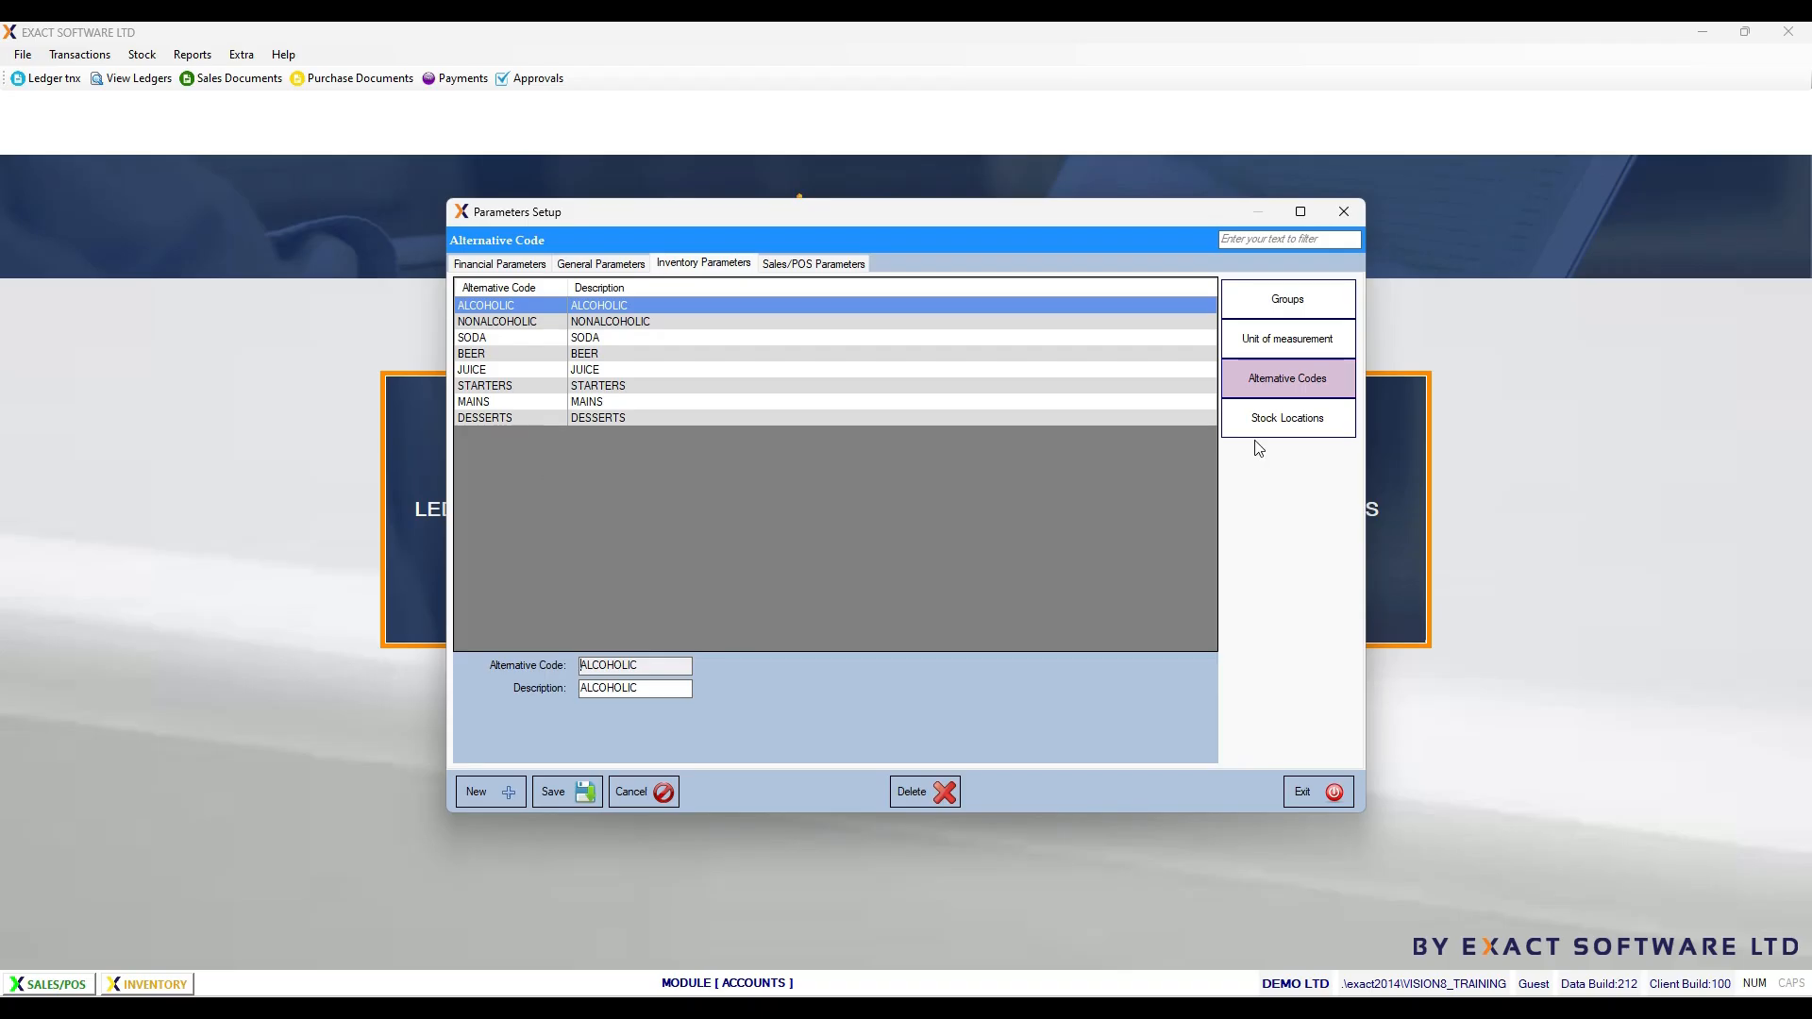
Step: Create a new stock location with code POOLBAR and description POOLBAR, and enable Sale process for it
click(1308, 424)
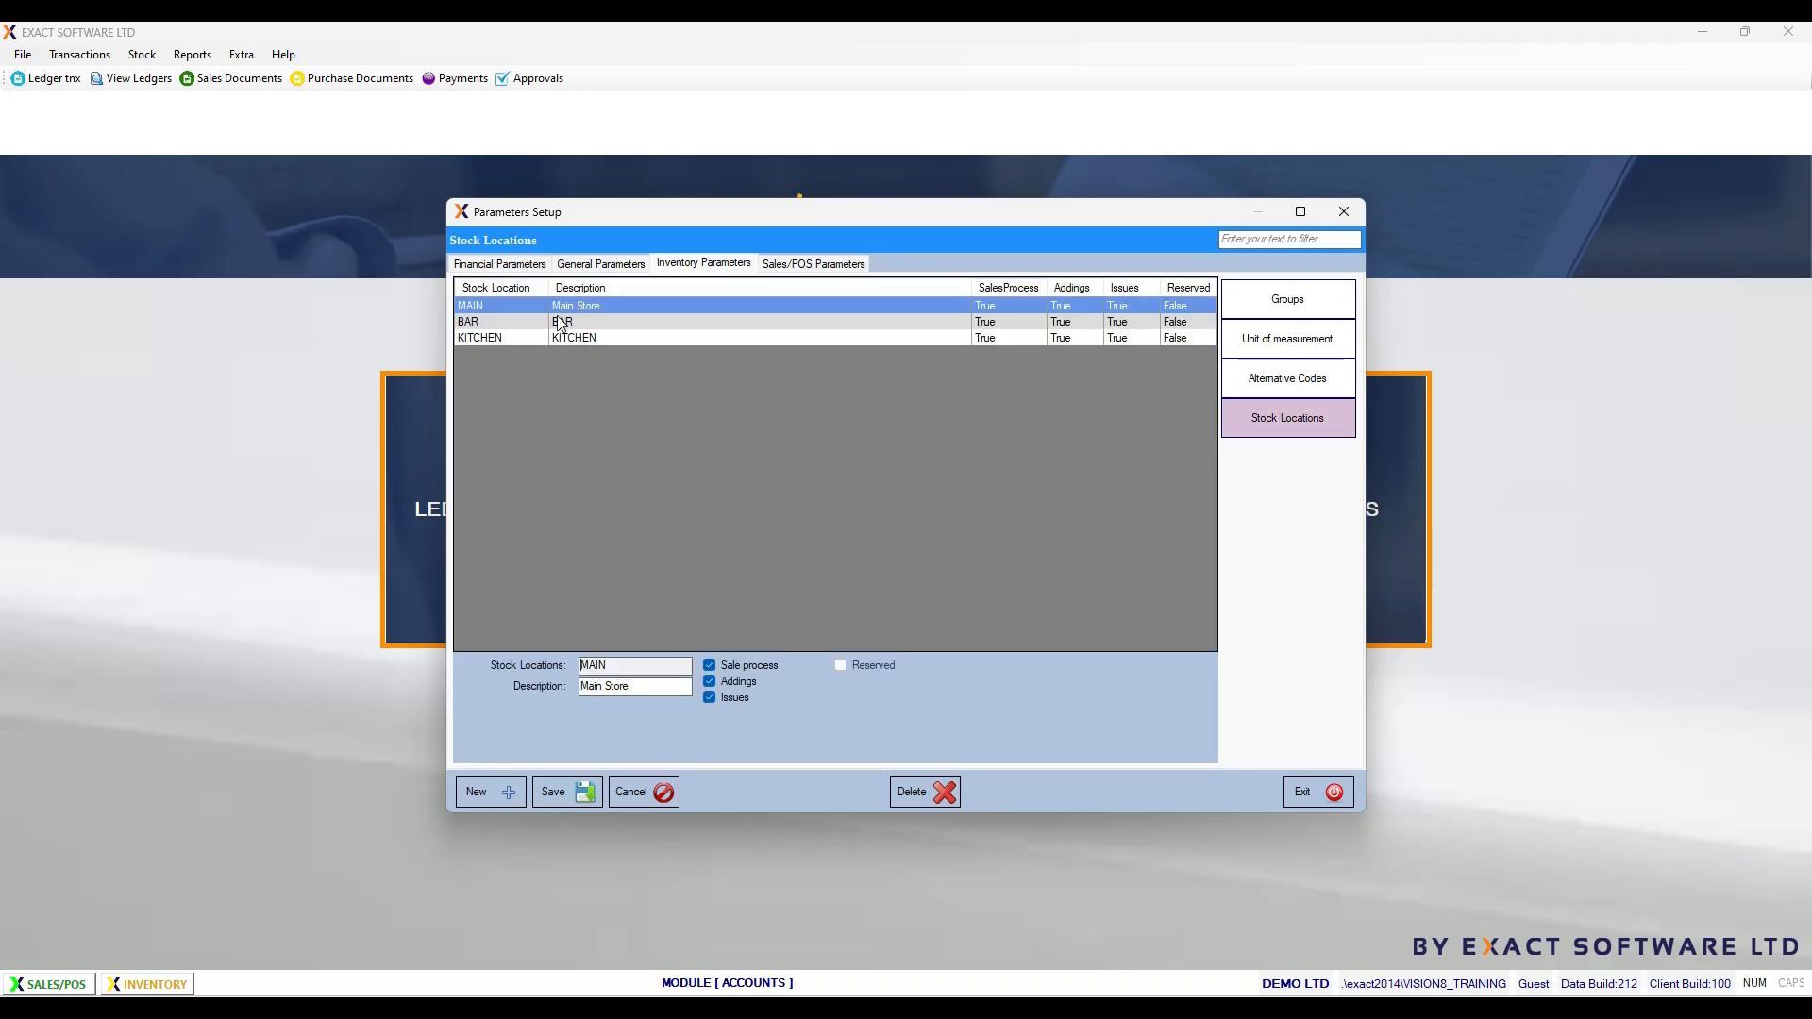
click(486, 324)
click(478, 340)
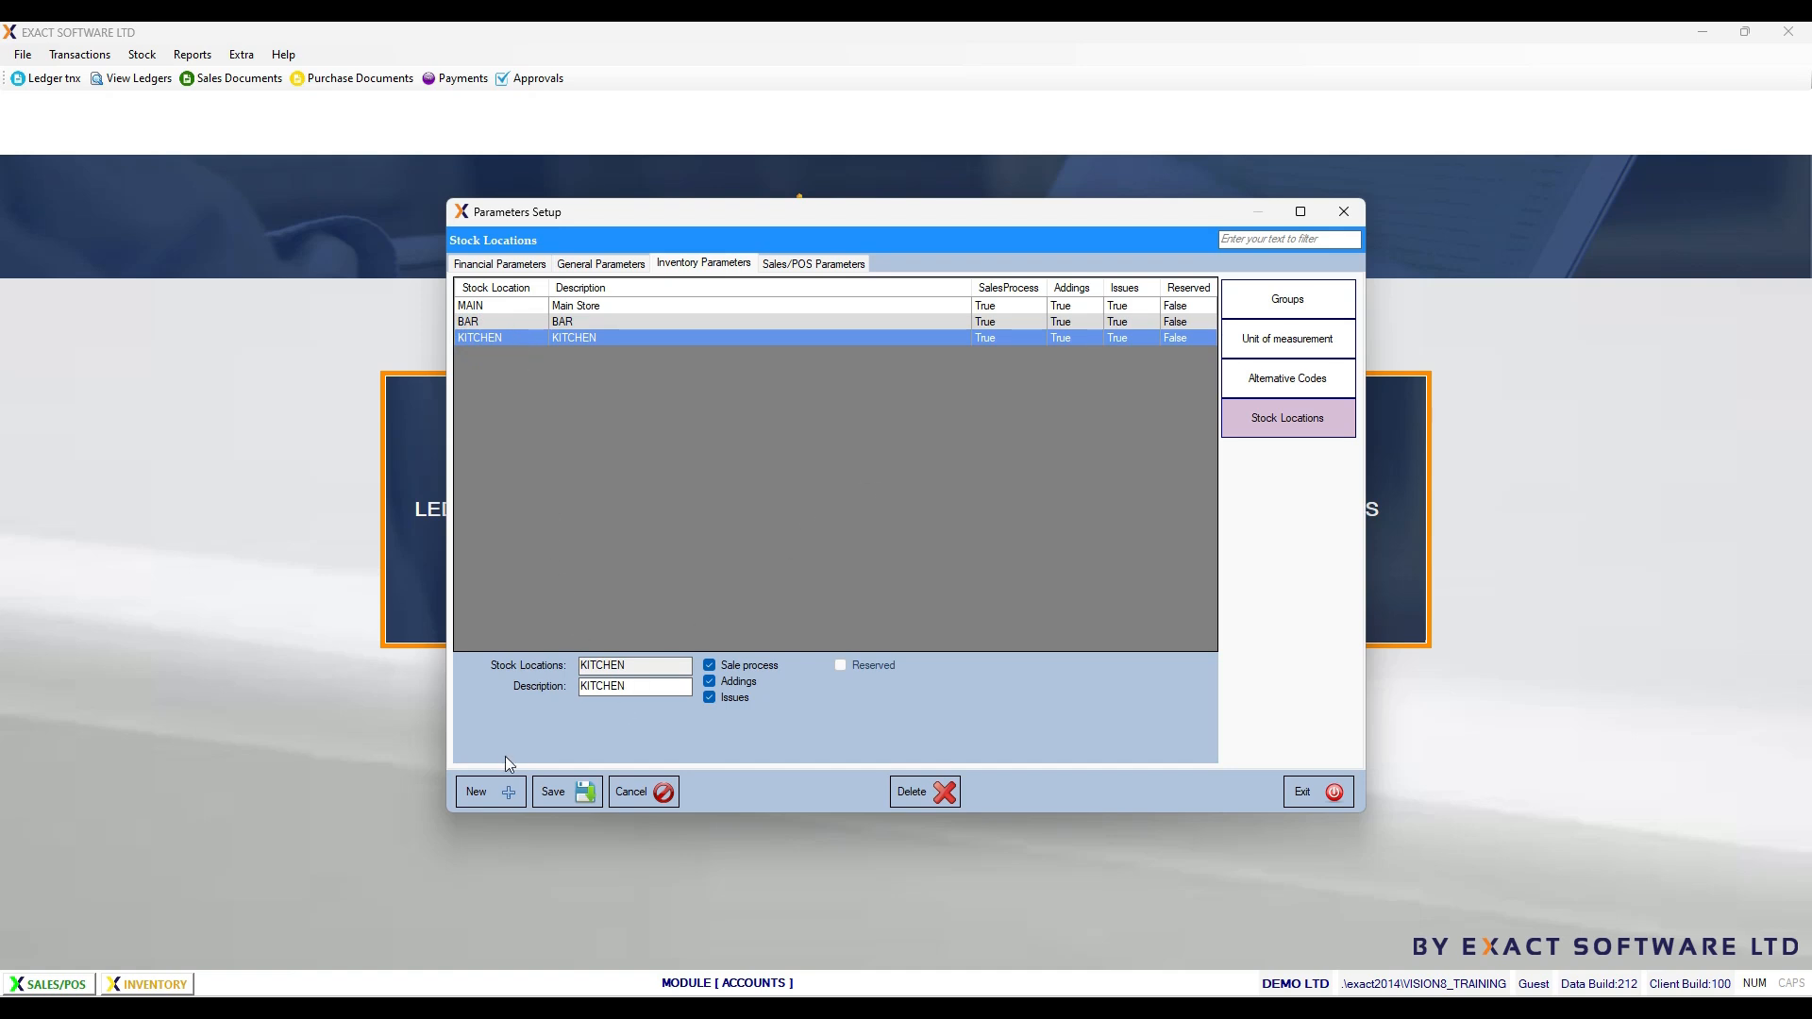
click(509, 794)
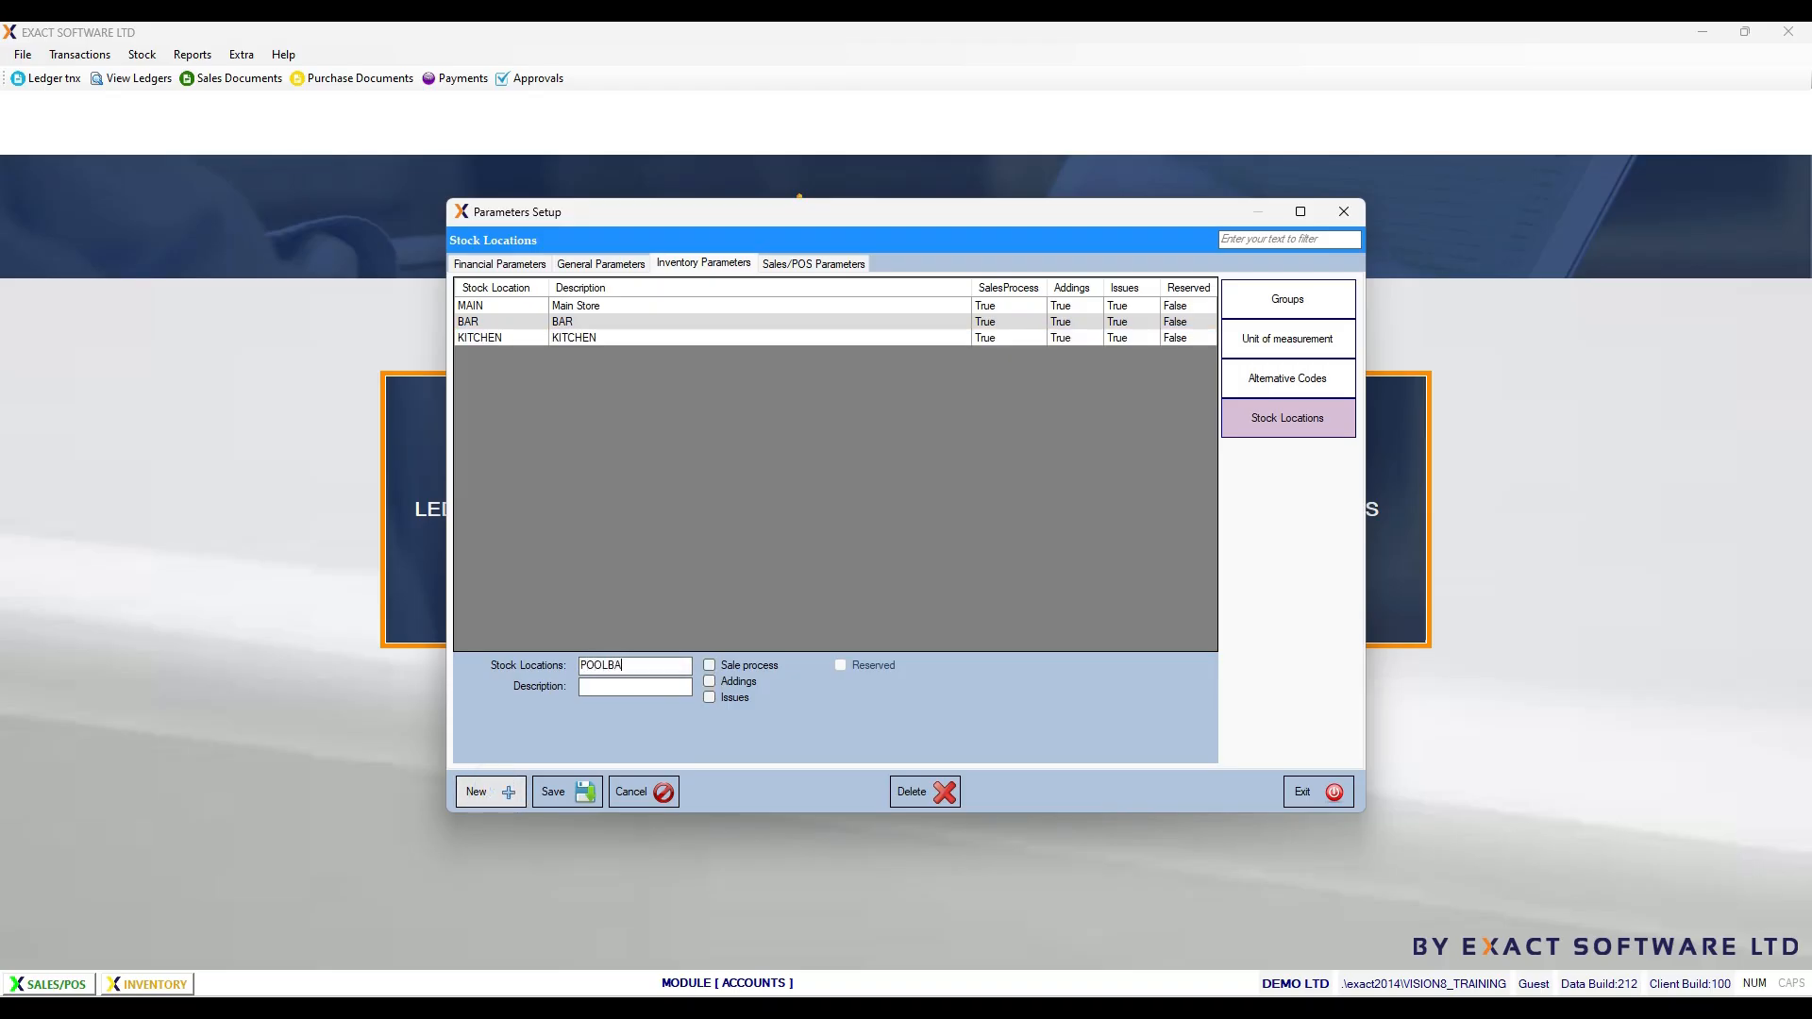
click(636, 695)
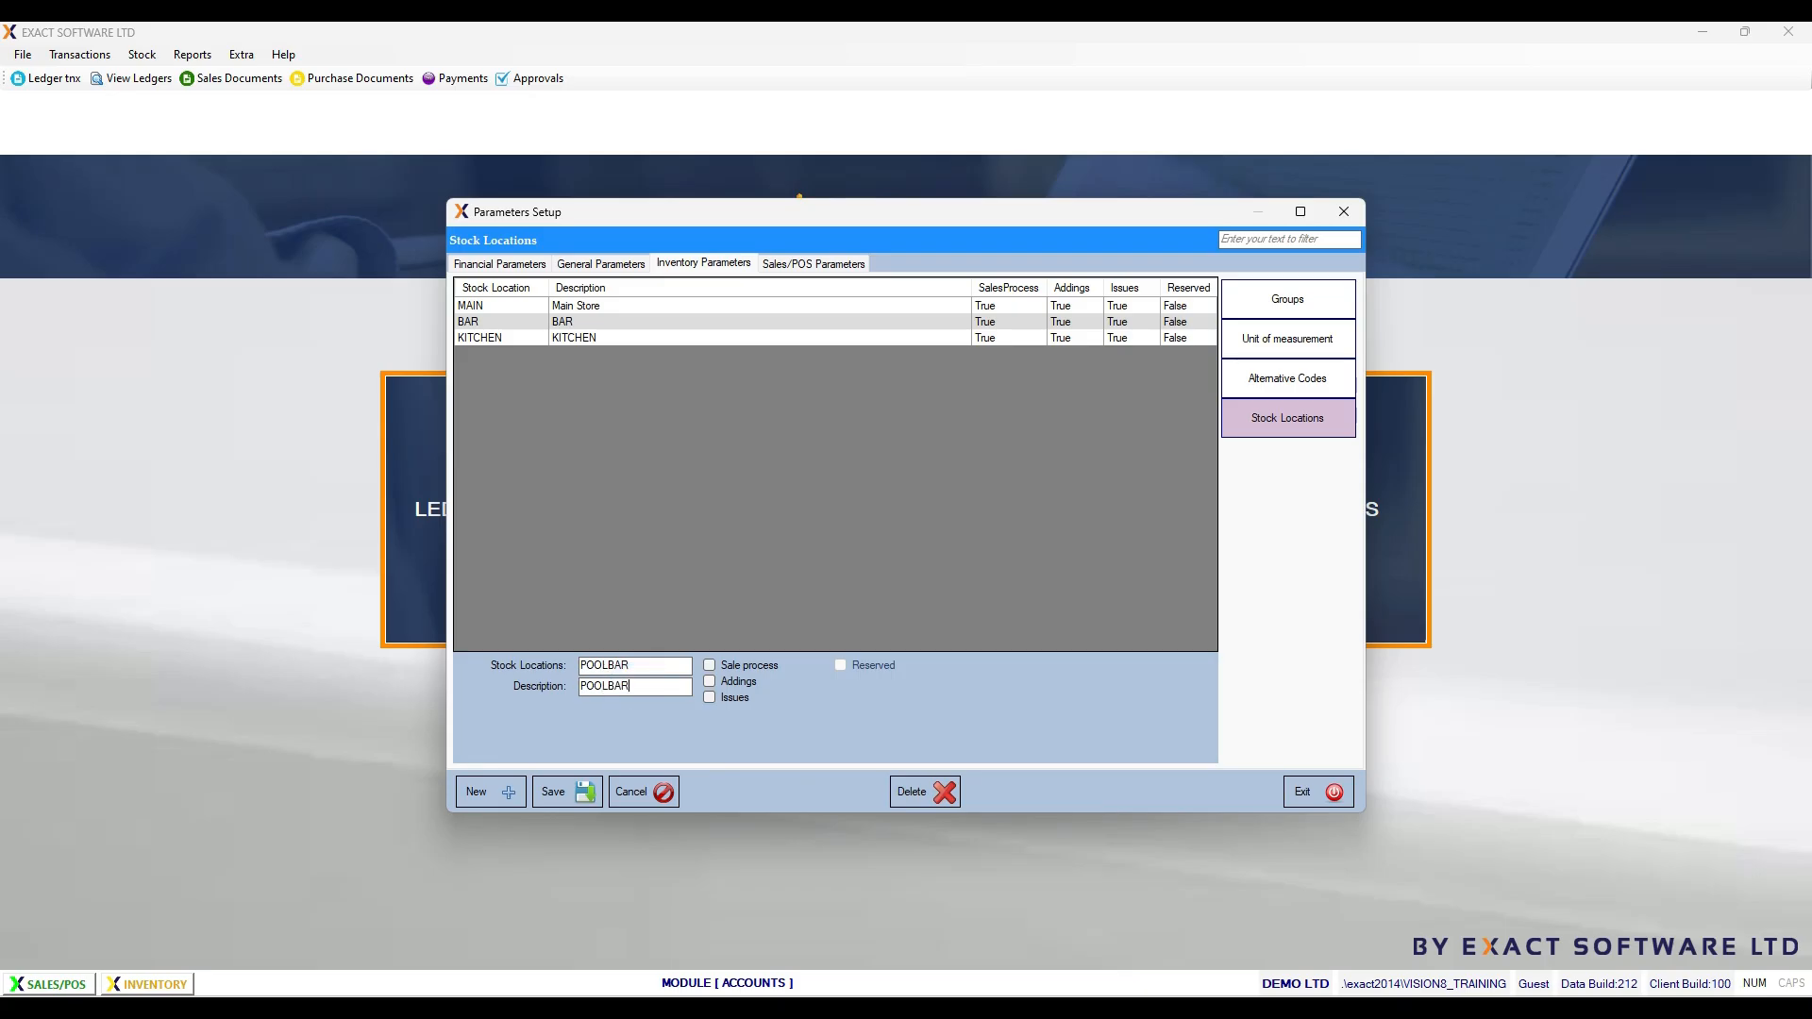
click(711, 669)
Step: In the Sales/POS parameters, compare the settings and POS types of the BAR and REST billing groups
click(811, 264)
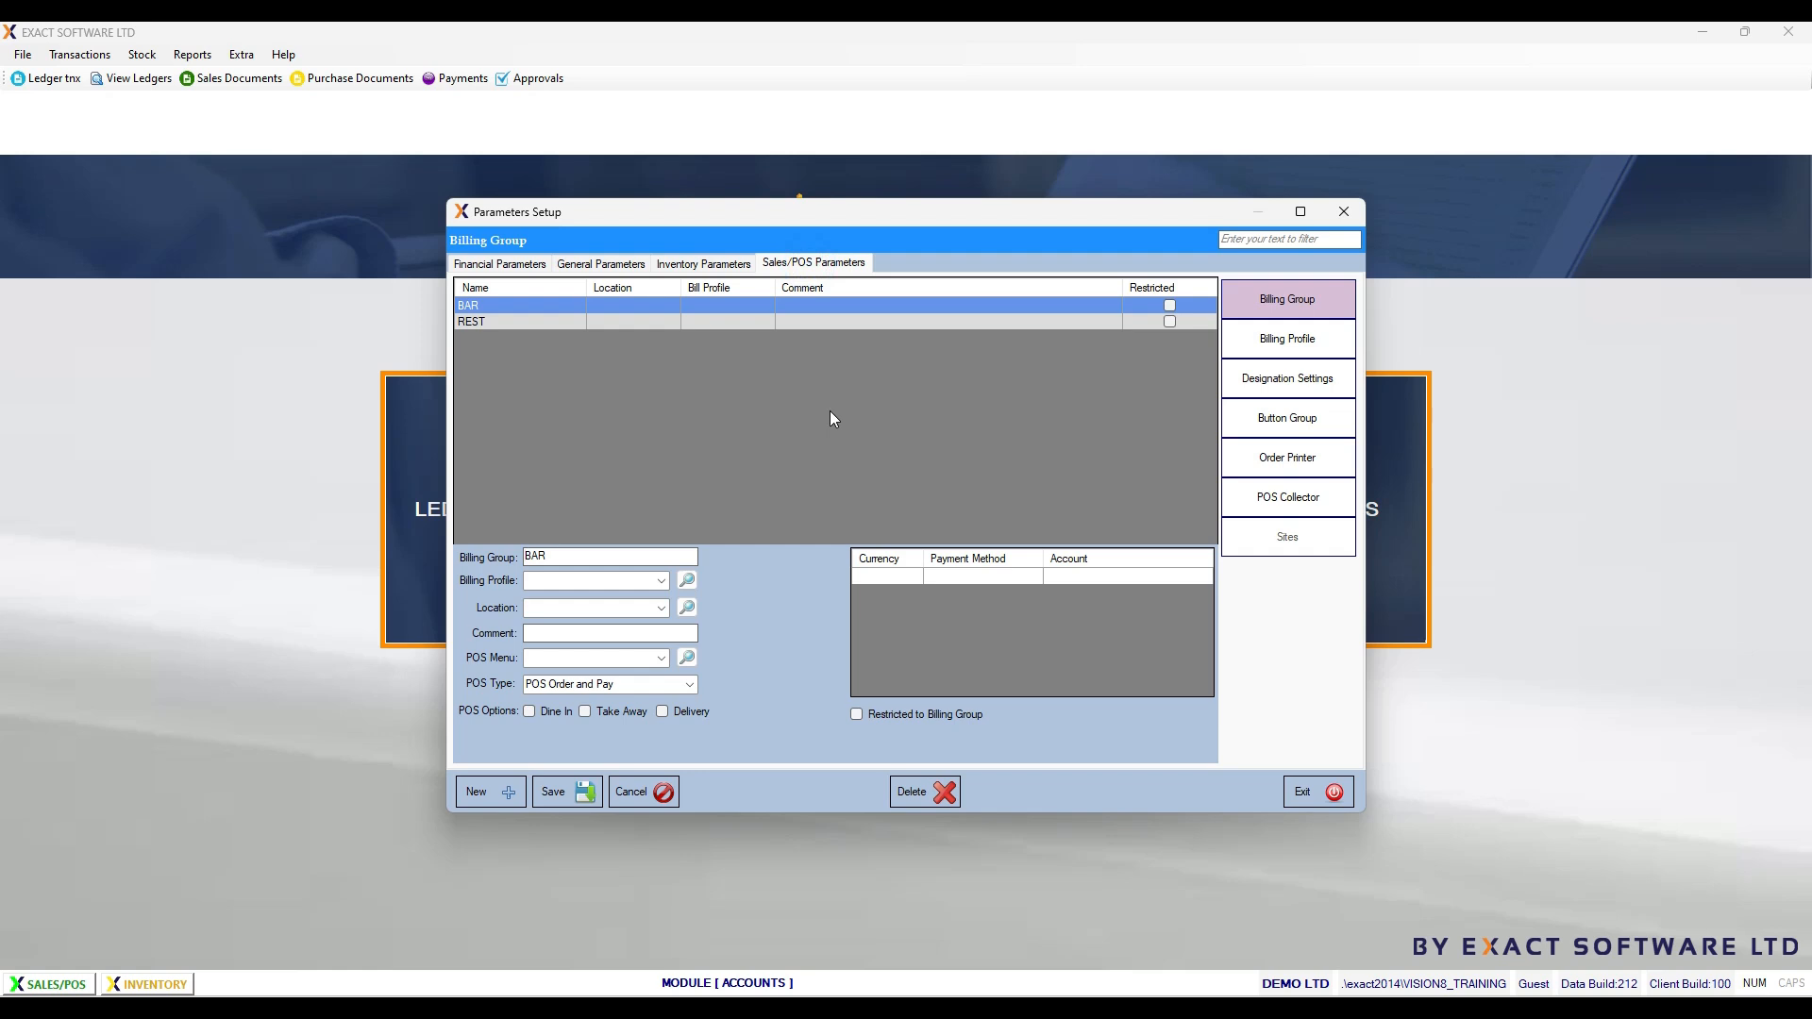
click(481, 325)
click(488, 307)
click(499, 325)
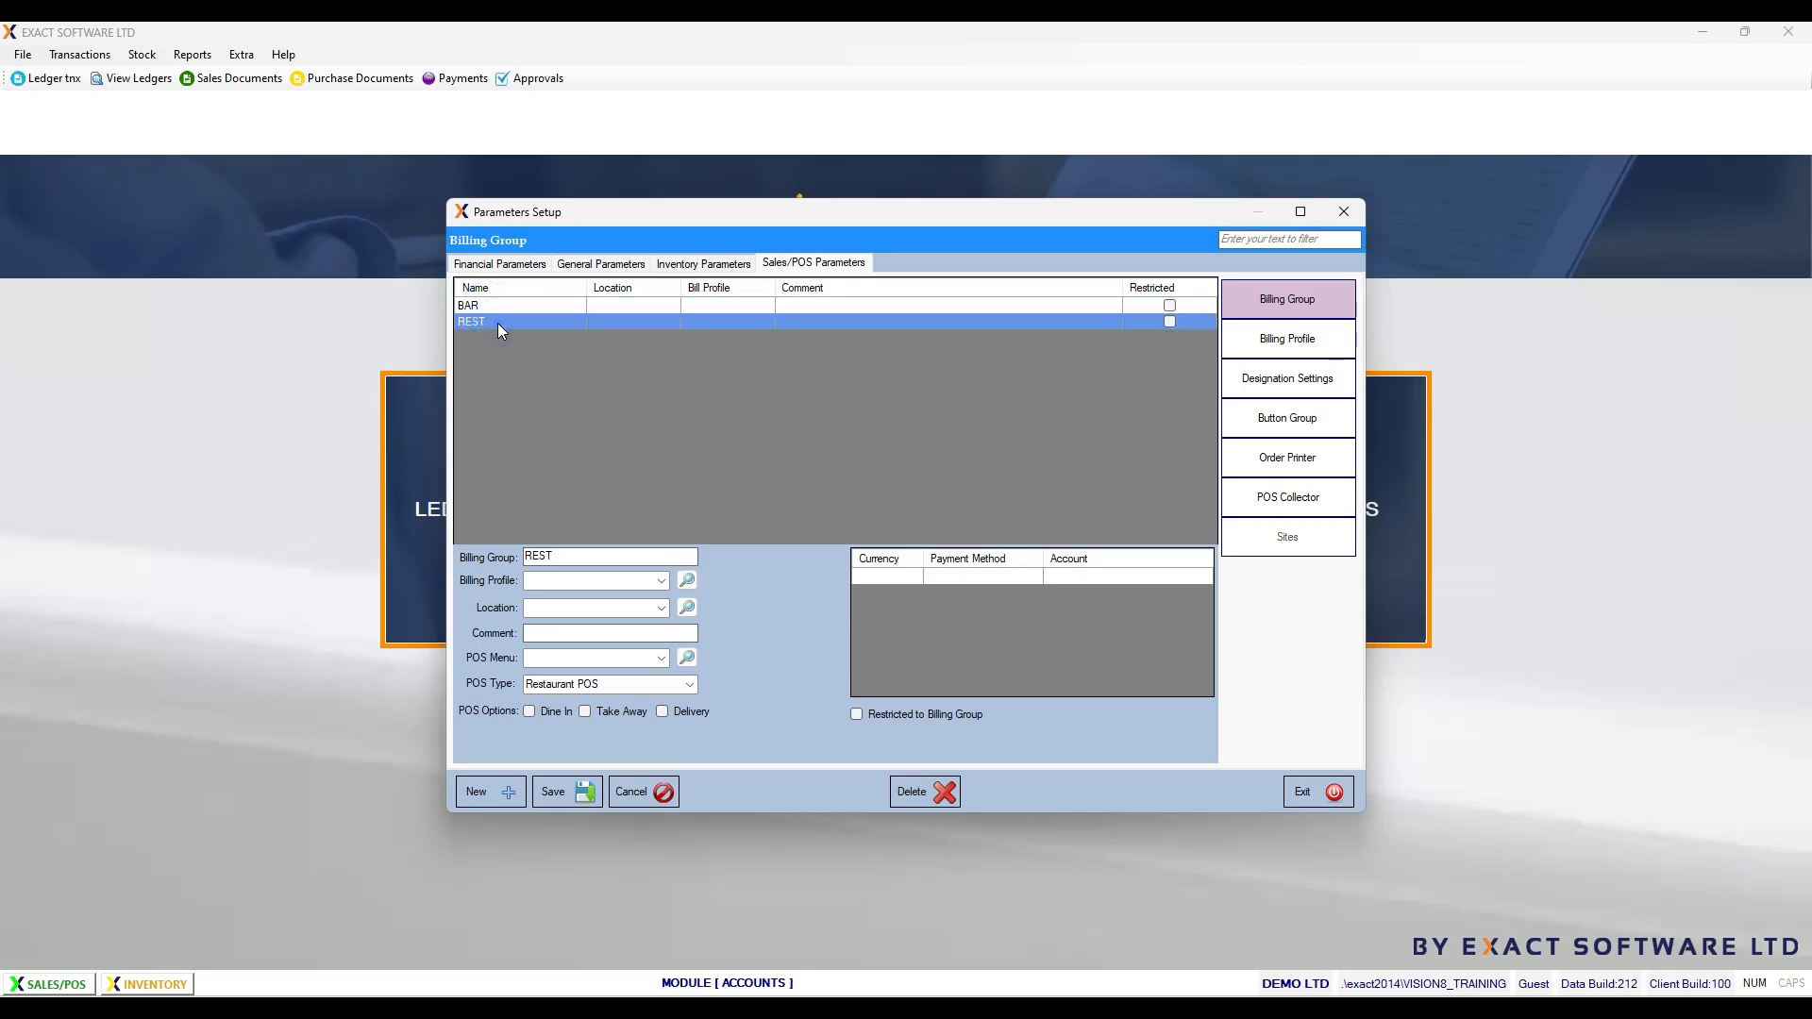
click(492, 305)
click(501, 322)
click(501, 313)
click(504, 321)
click(497, 306)
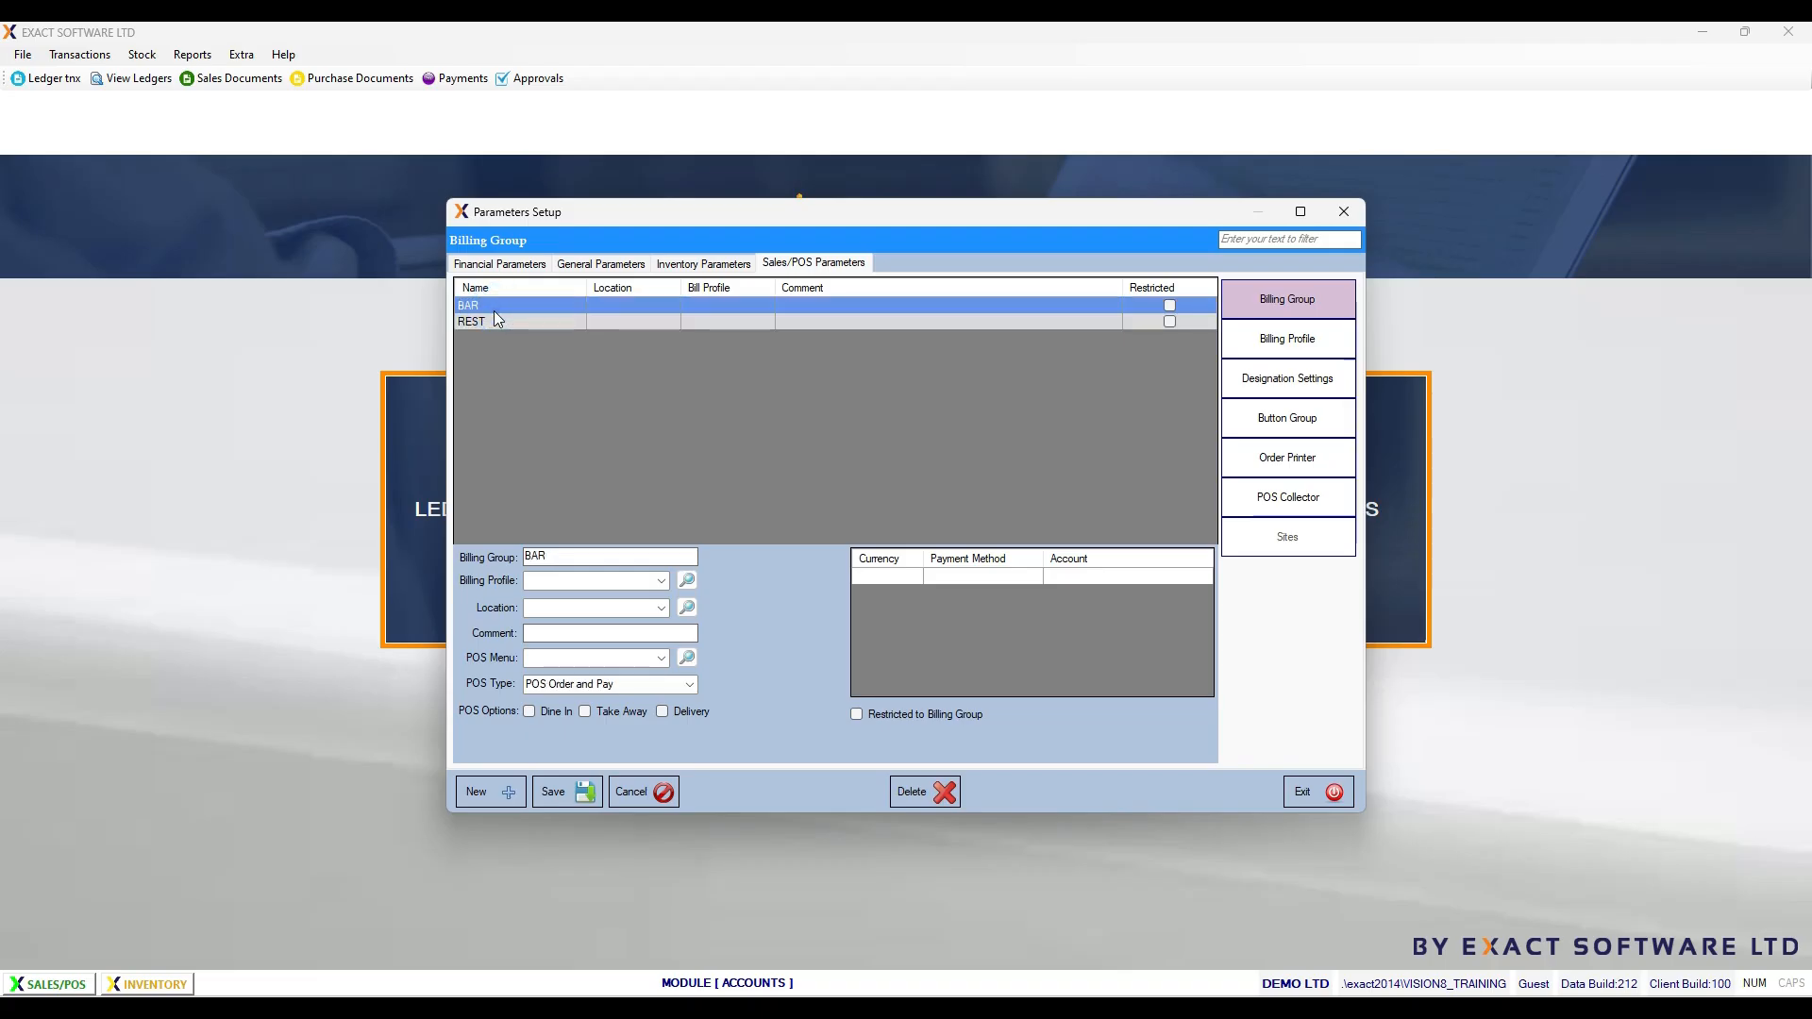
click(489, 317)
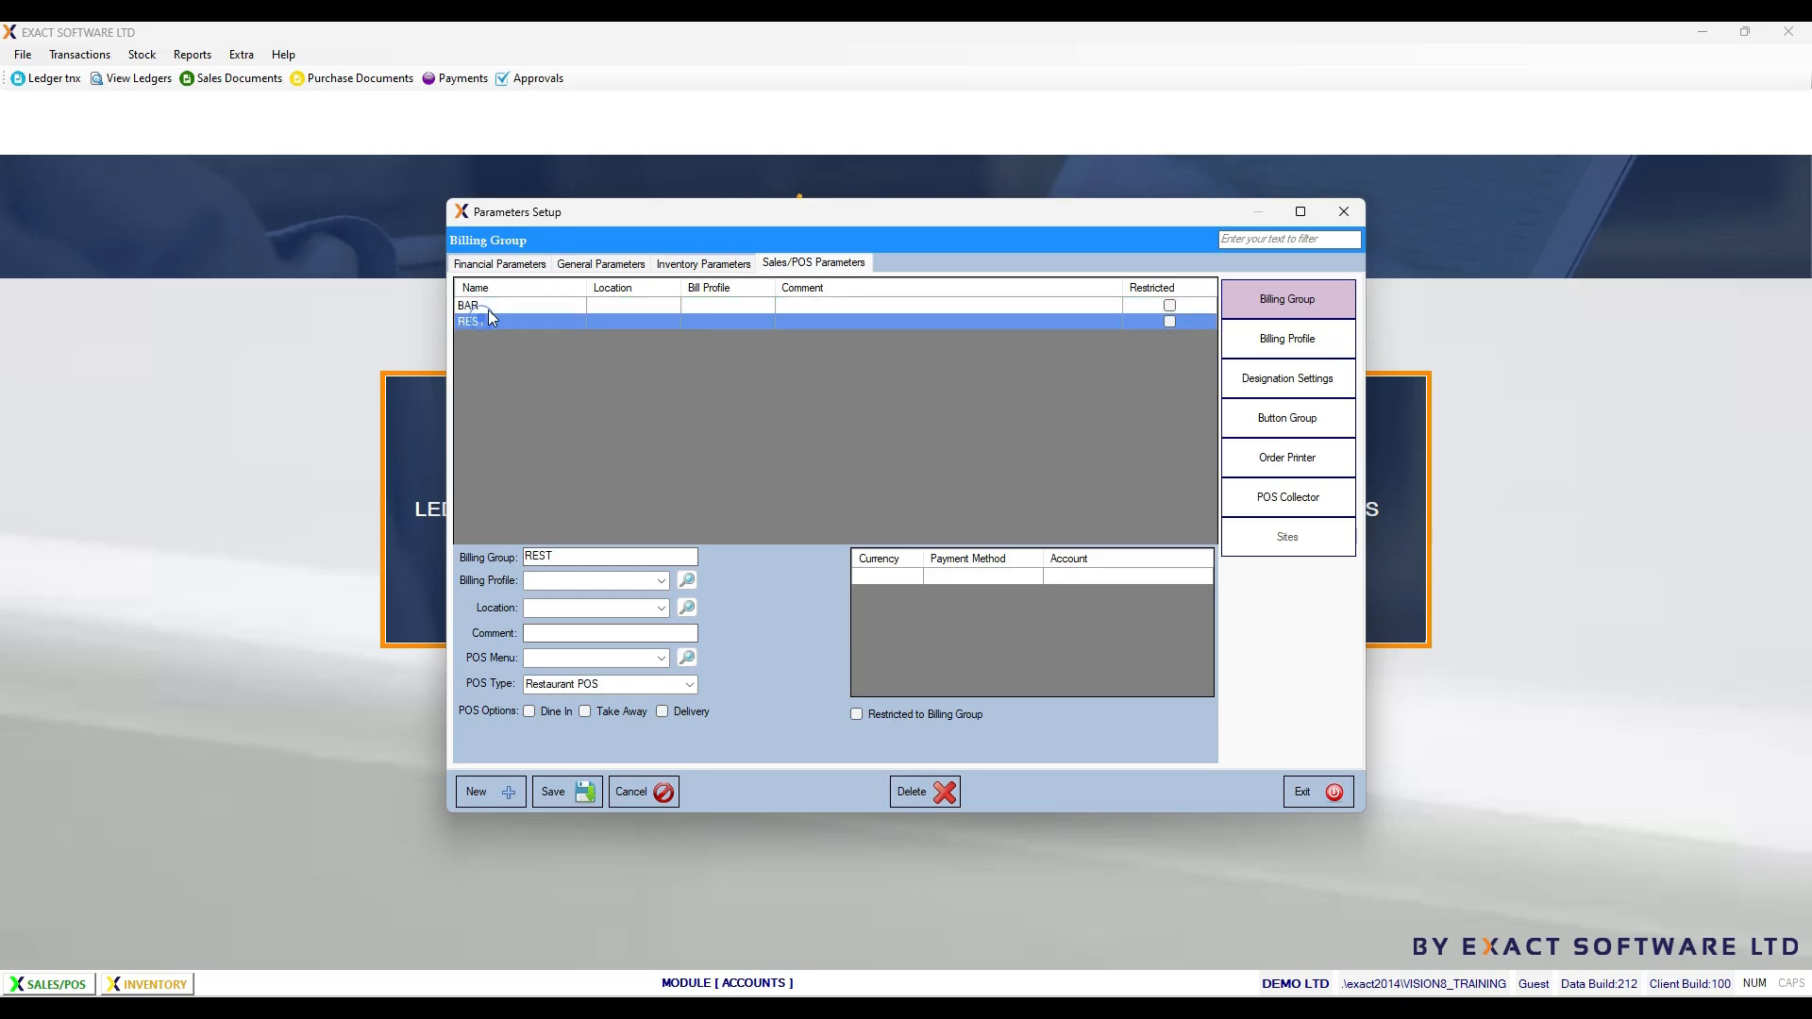
click(489, 306)
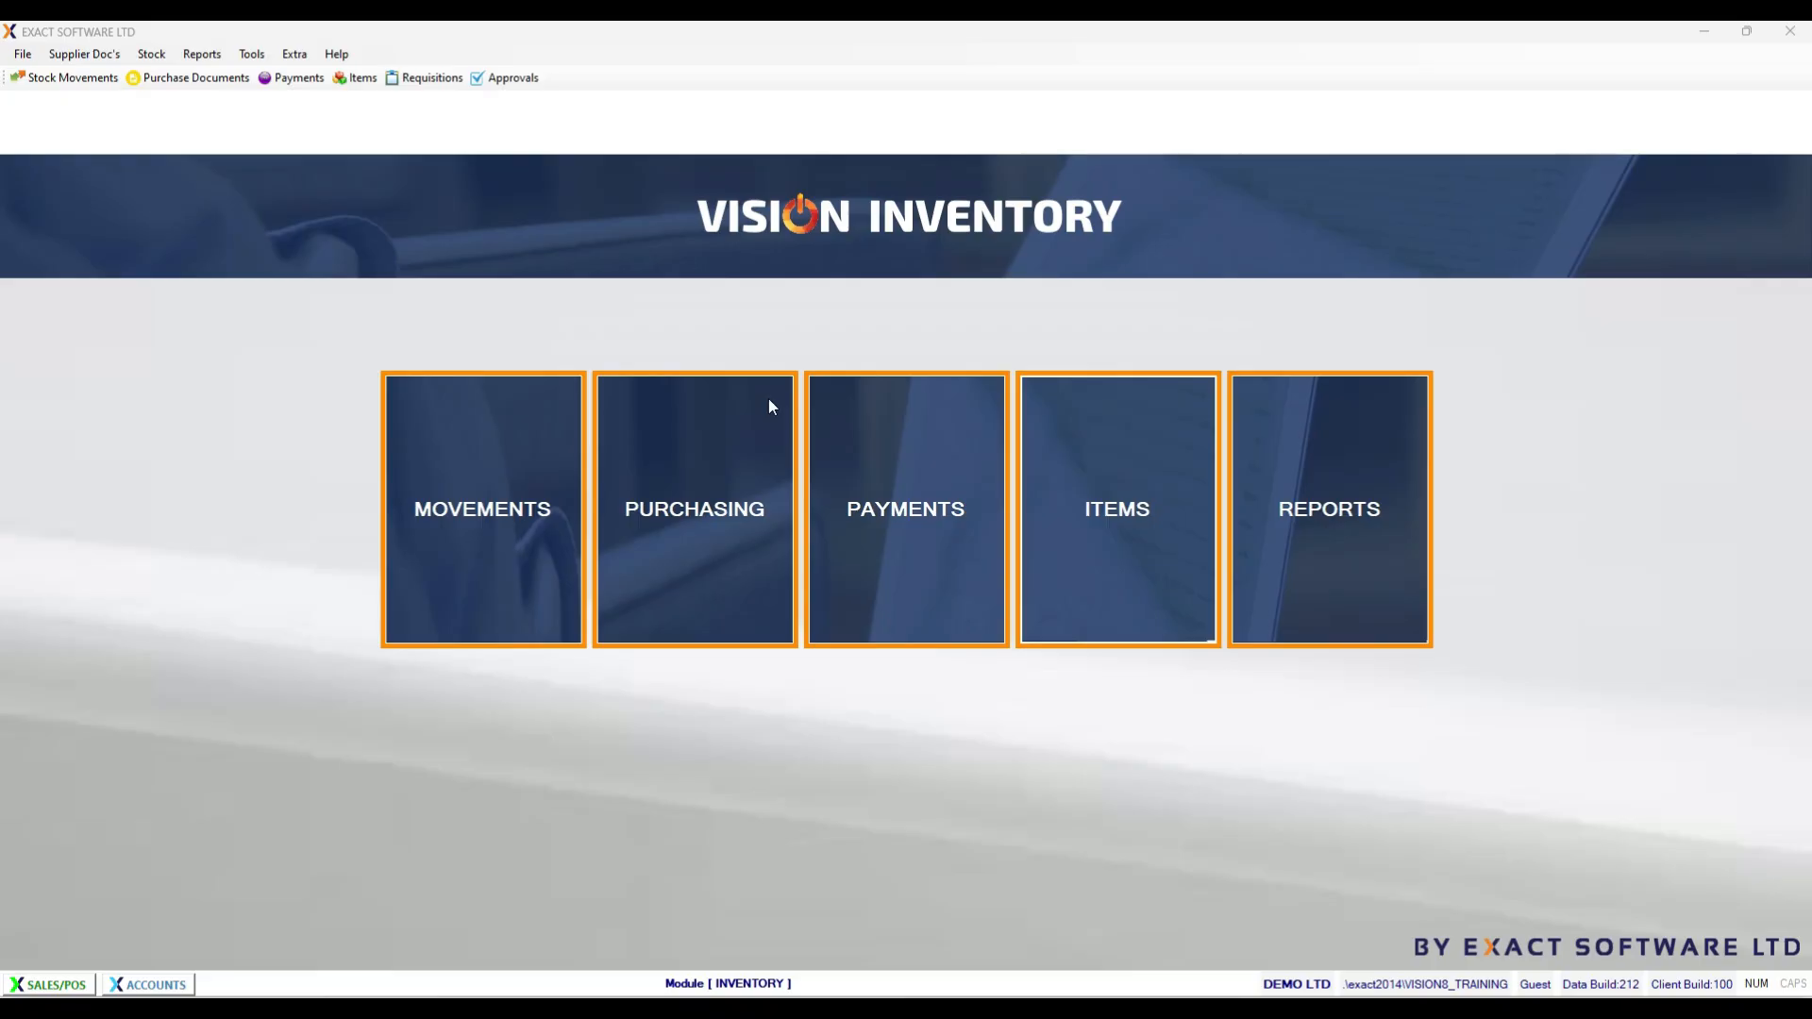
Step: Switch to the desktop, open DRINKS.xlsx from the UPLOAD folder in Excel, and select the item data in A2:Q26
key(super+d)
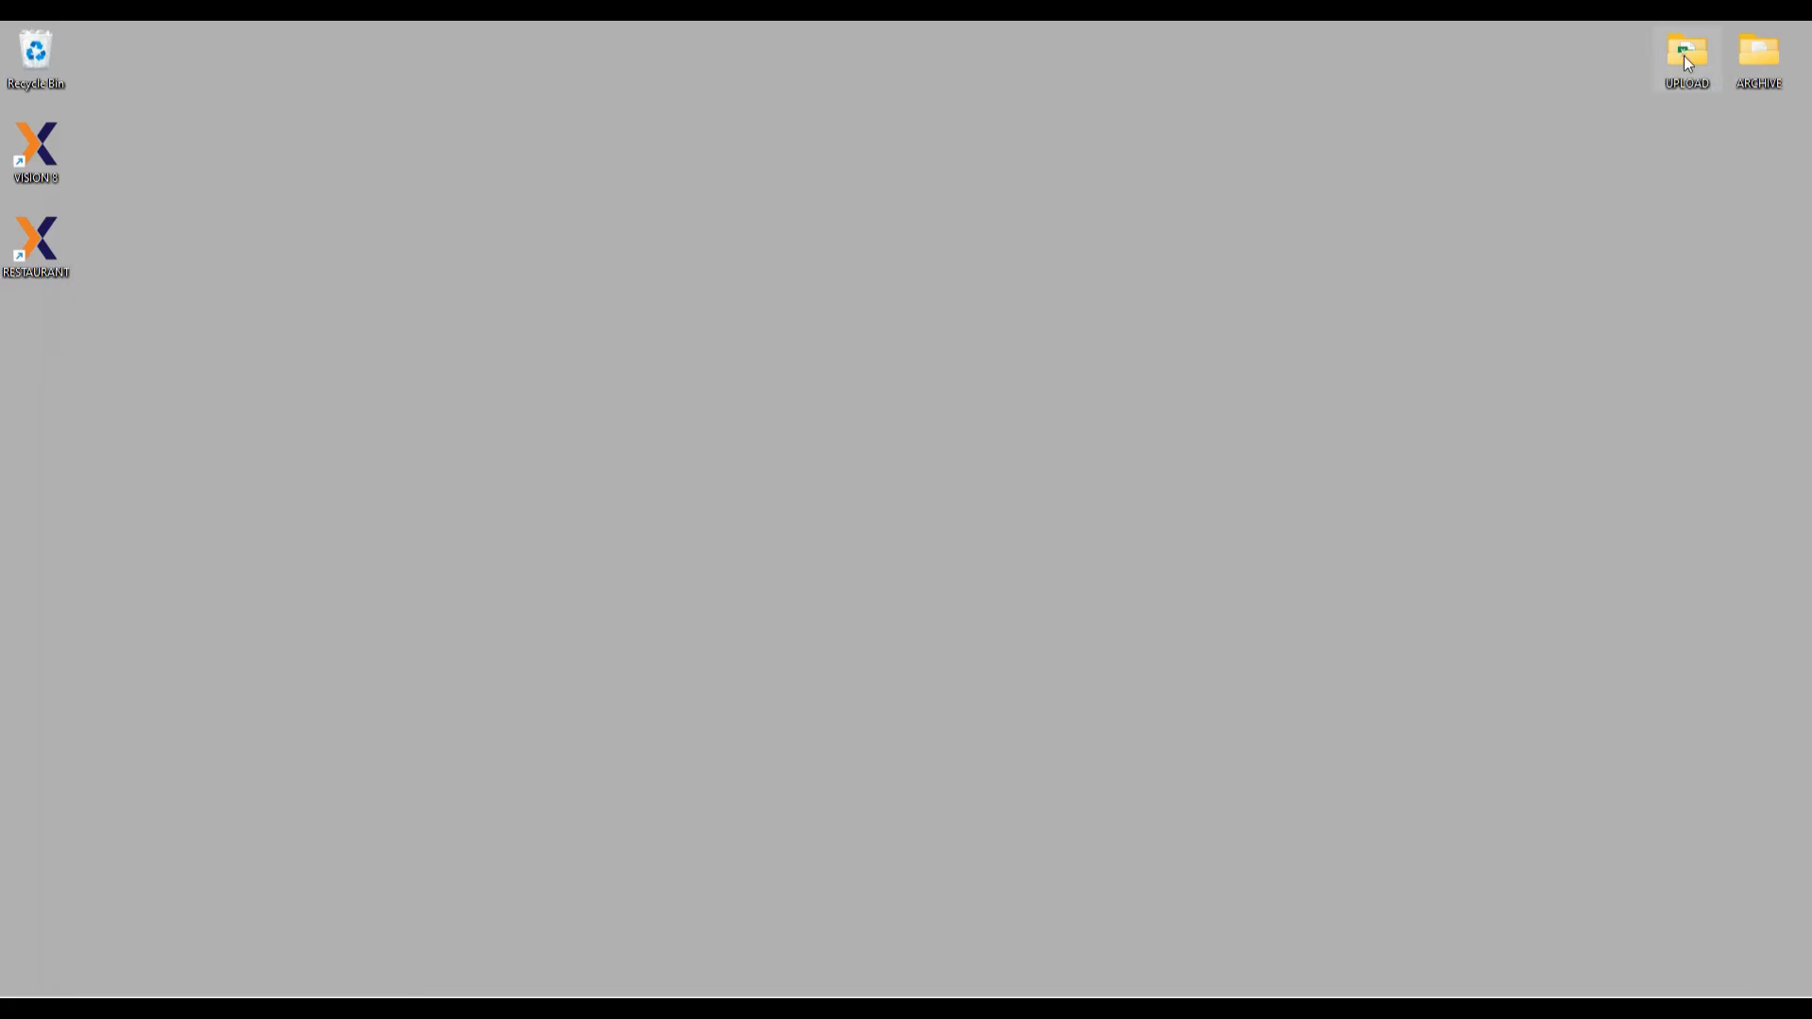
double_click(1687, 58)
double_click(336, 256)
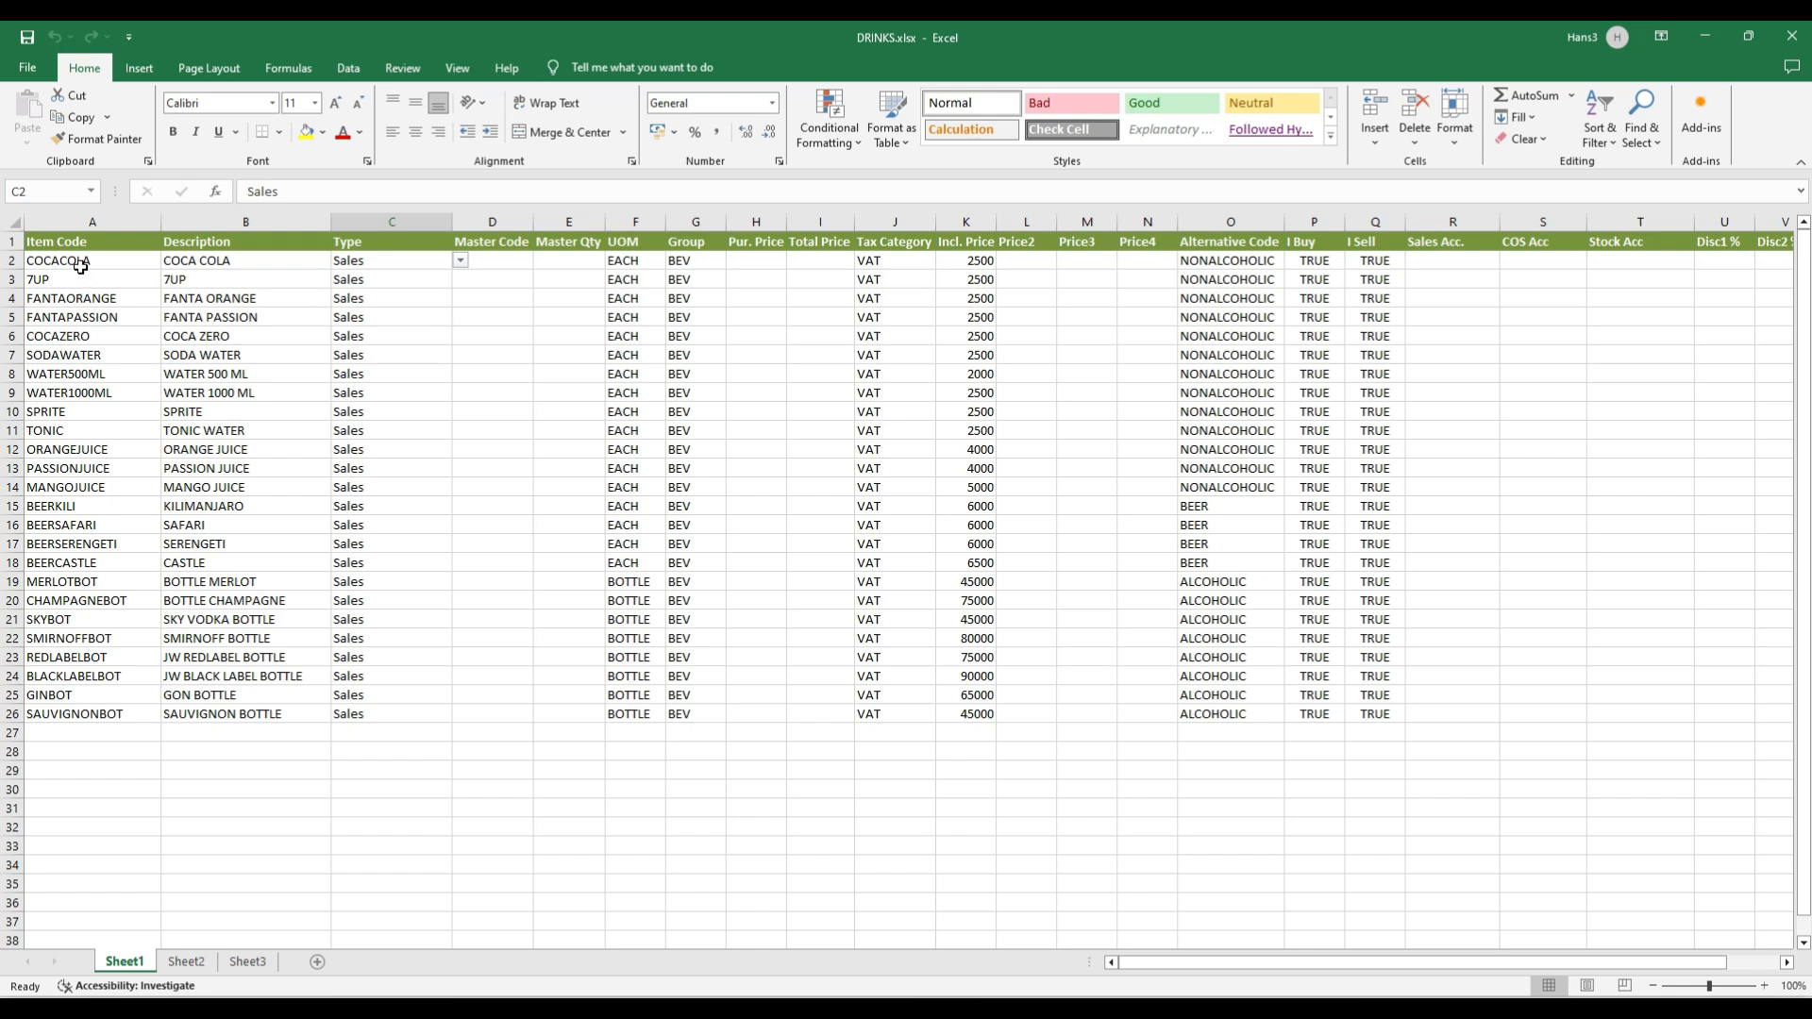
drag(62, 260, 1378, 717)
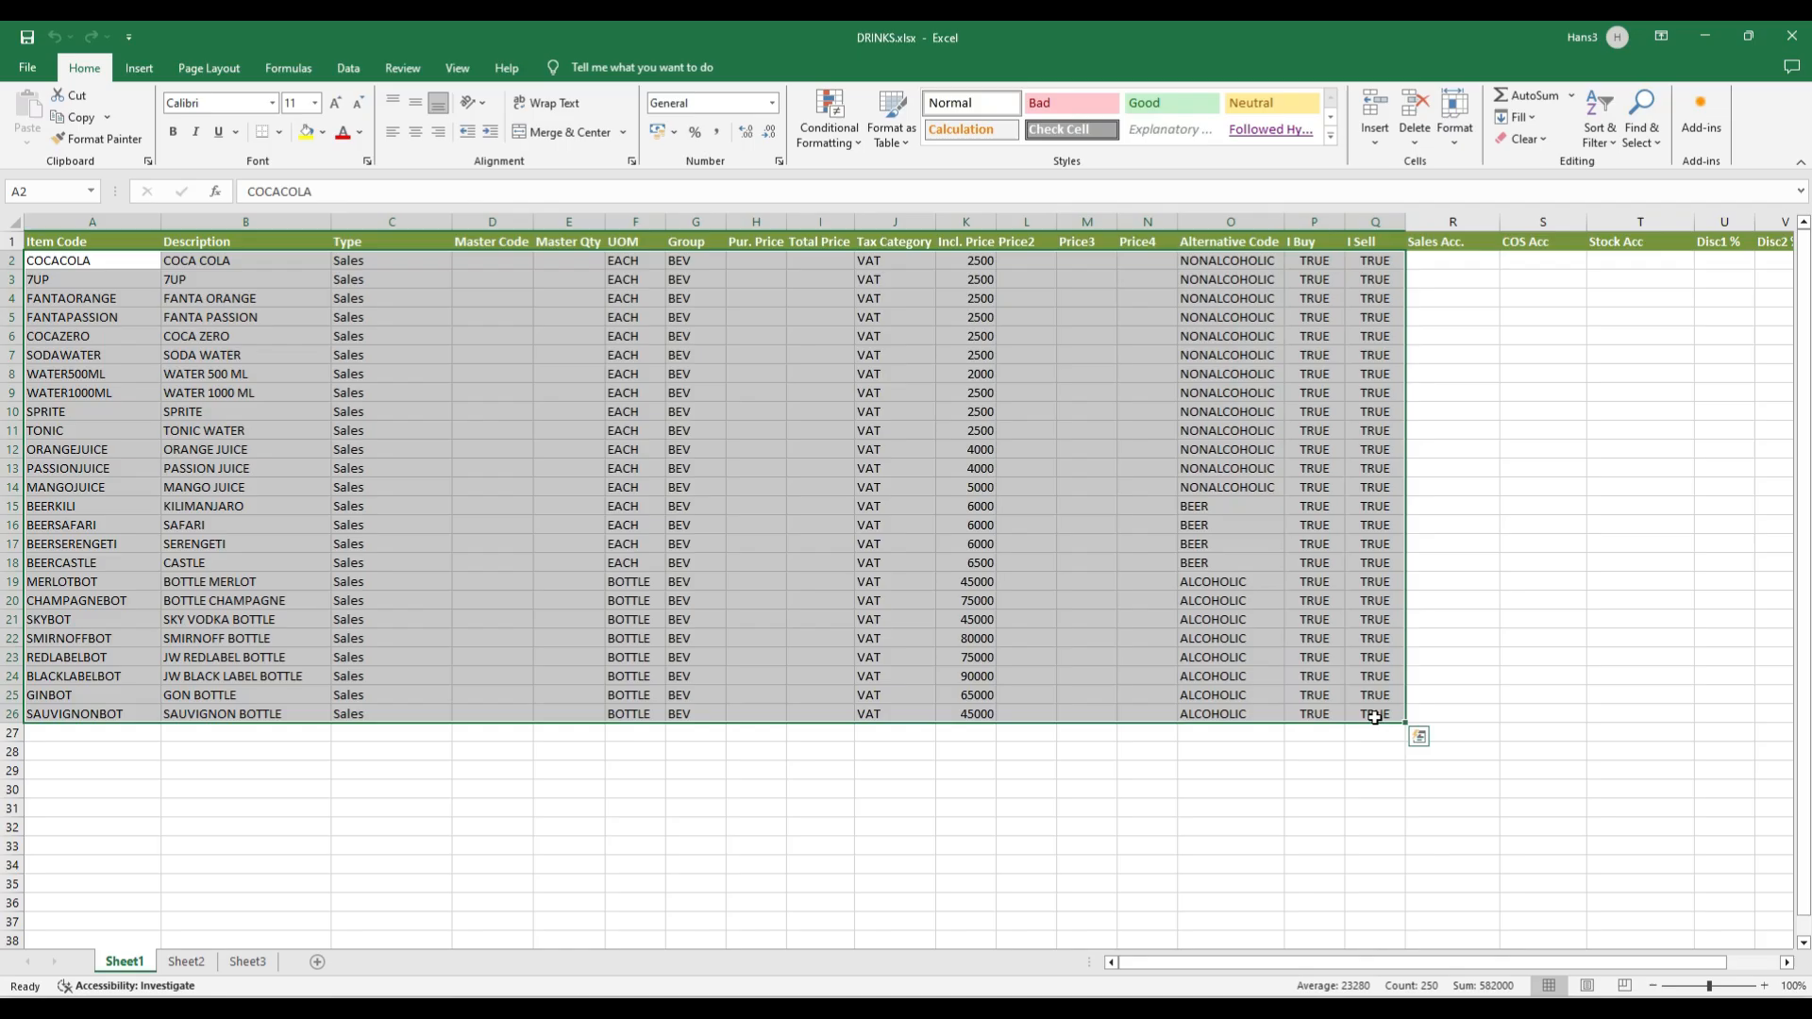
Step: Copy the selected drinks item rows A2:Q26 and switch to Vision Inventory
right_click(1107, 474)
click(1166, 544)
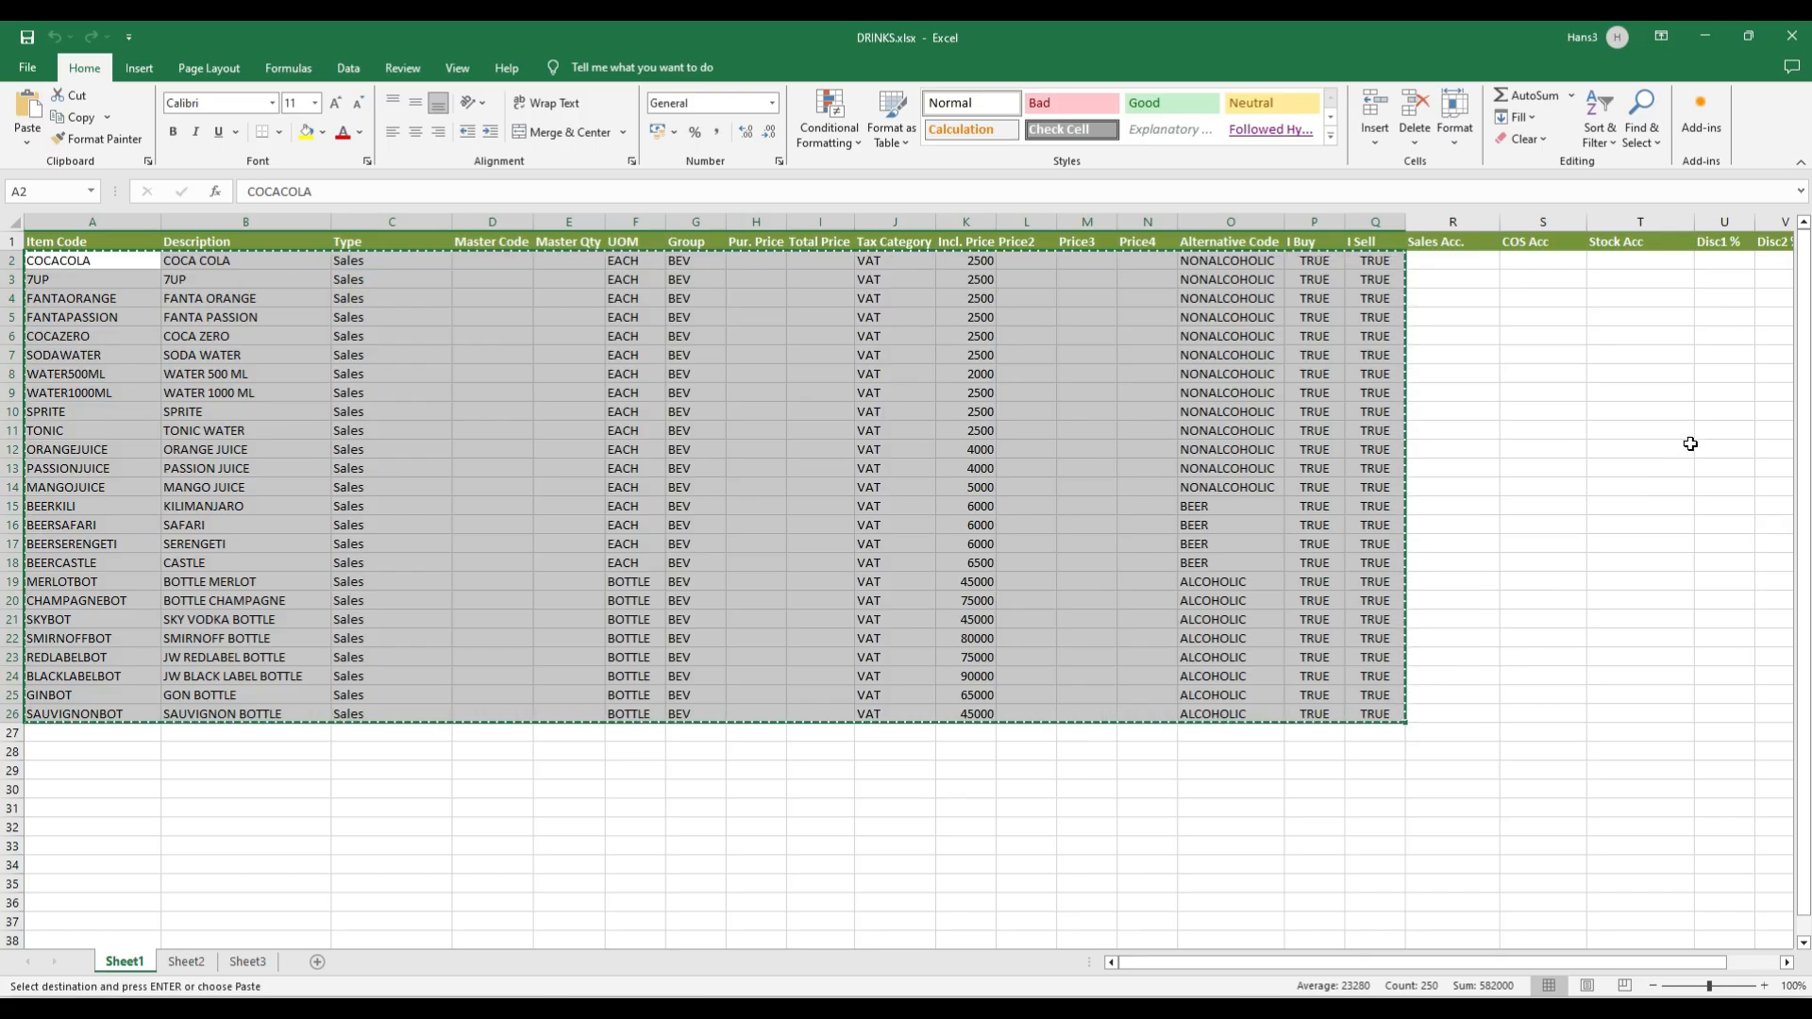
right_click(817, 443)
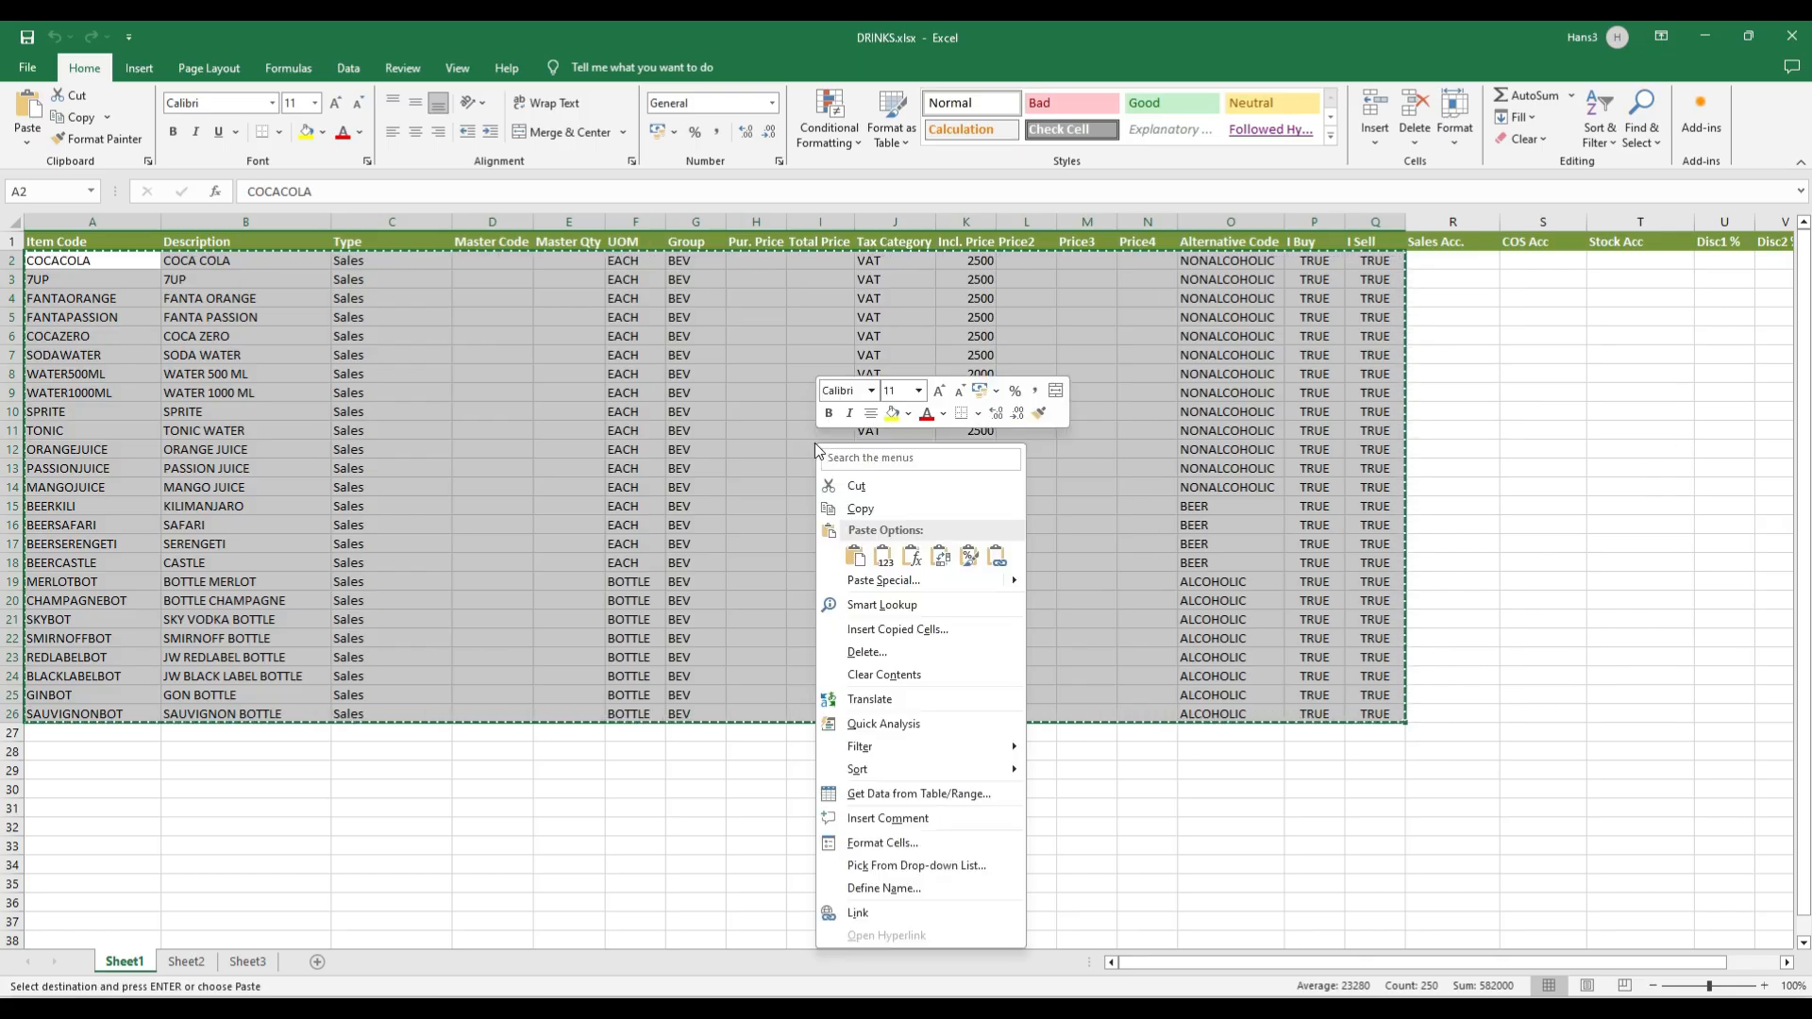
click(855, 509)
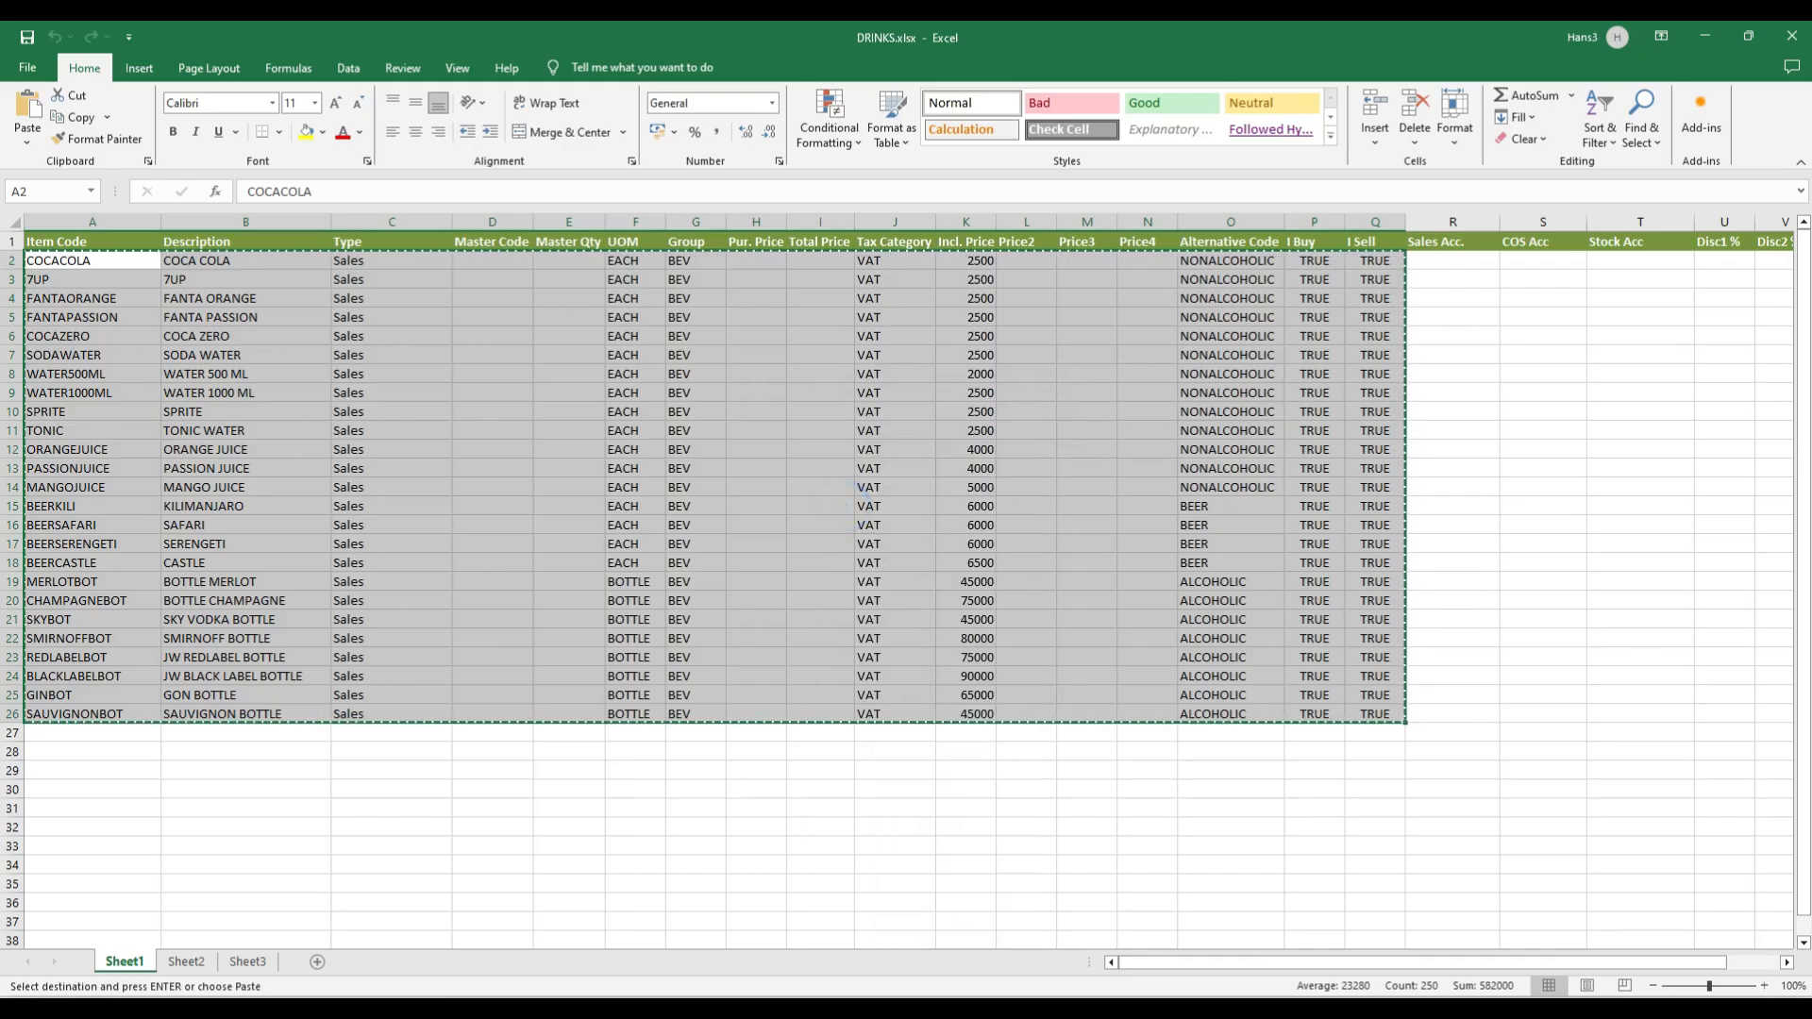
click(1321, 1010)
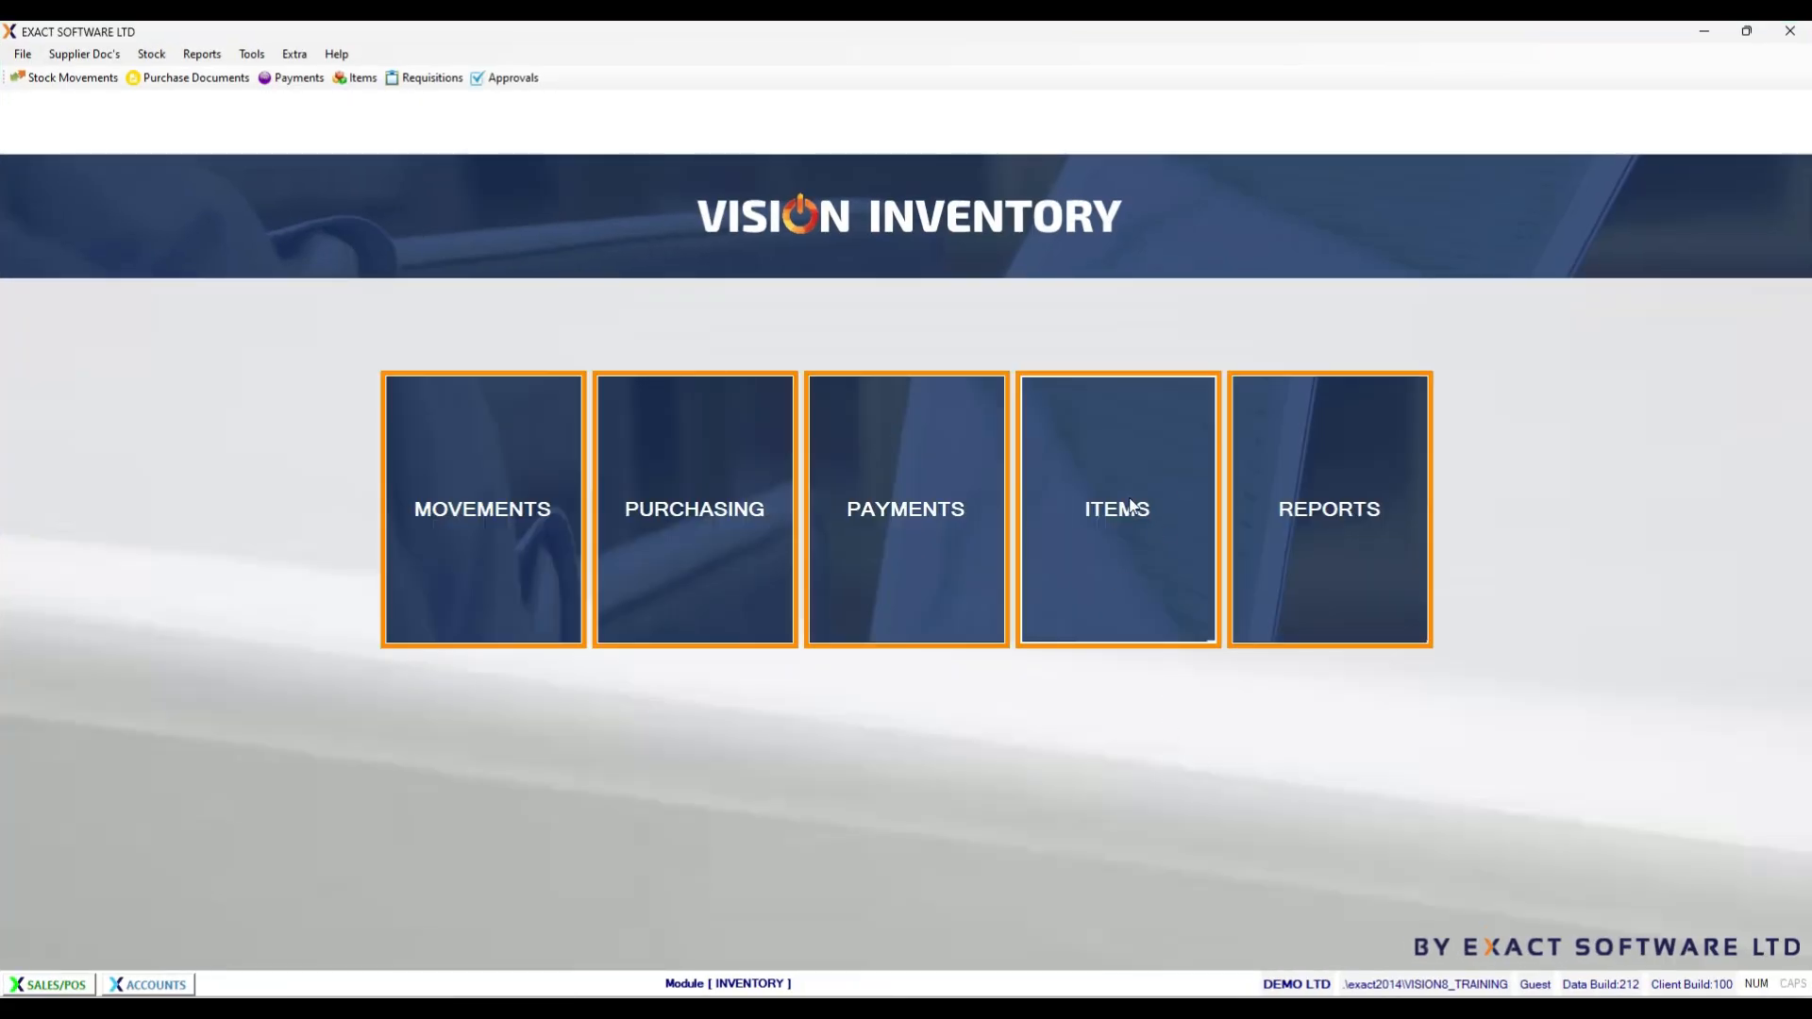
Step: Start an import from the inventory items list and paste the copied drinks rows into the Upload Articles grid
click(1131, 506)
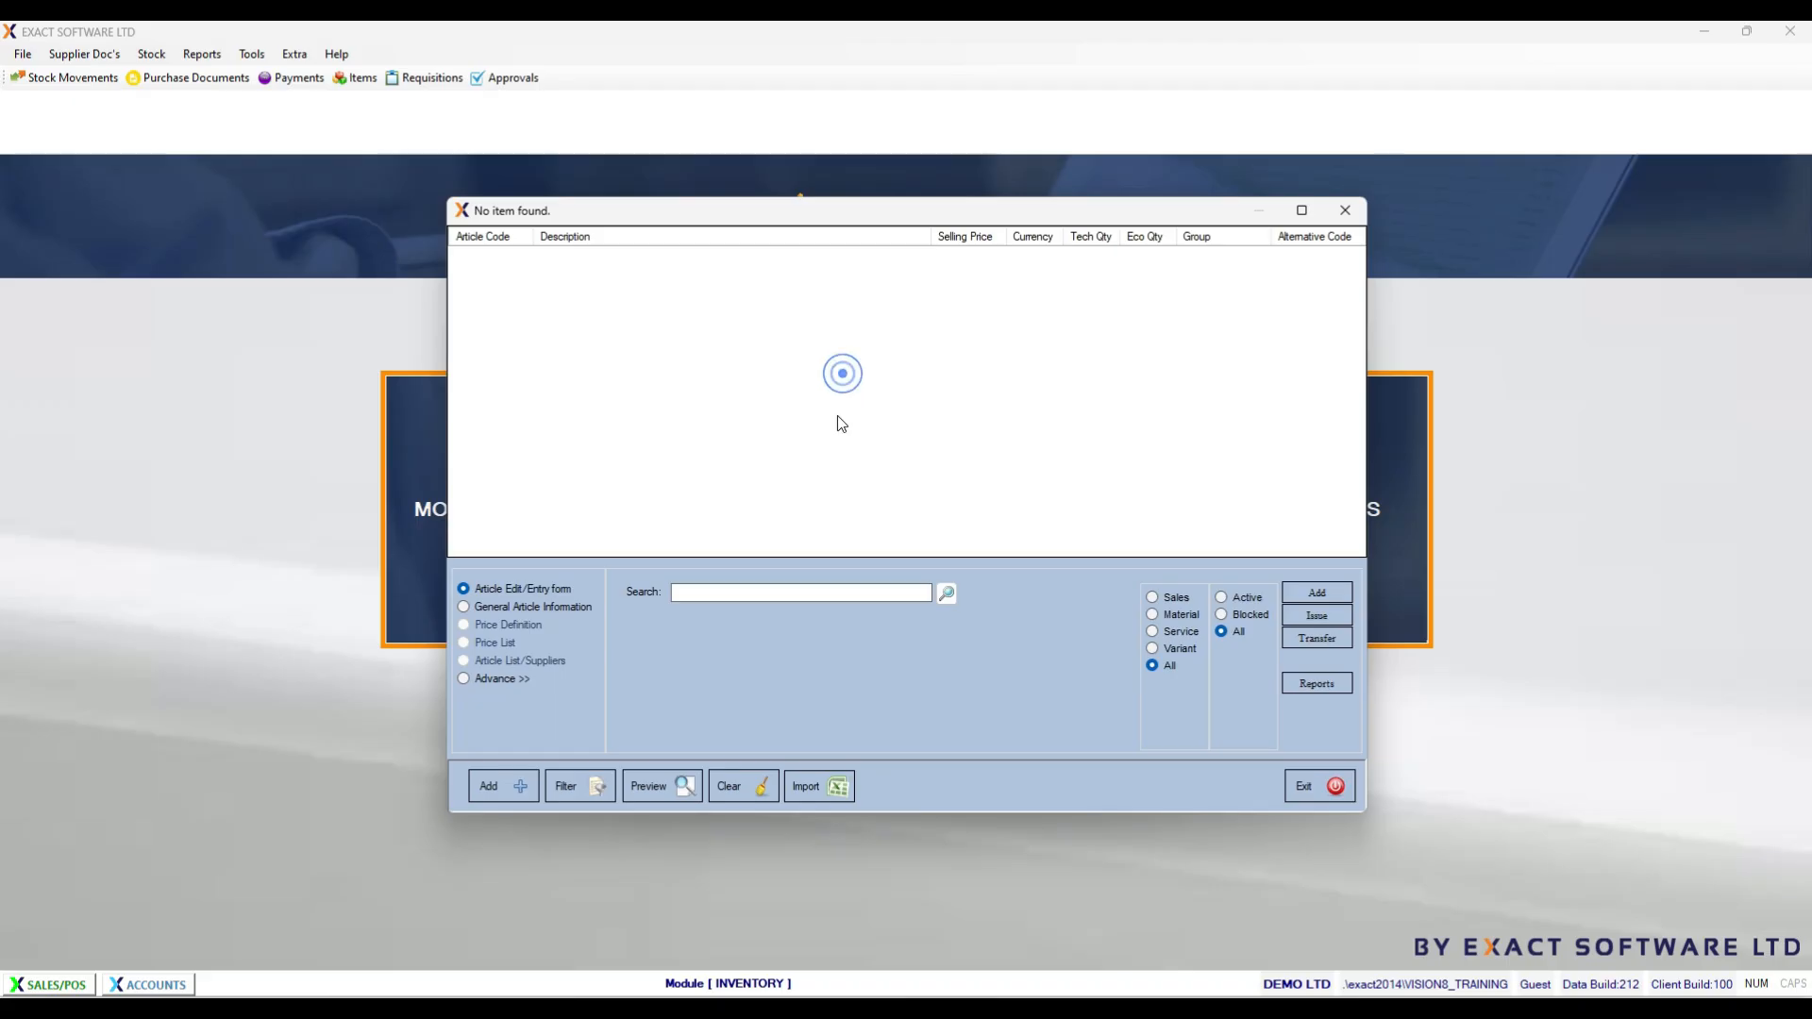
click(817, 783)
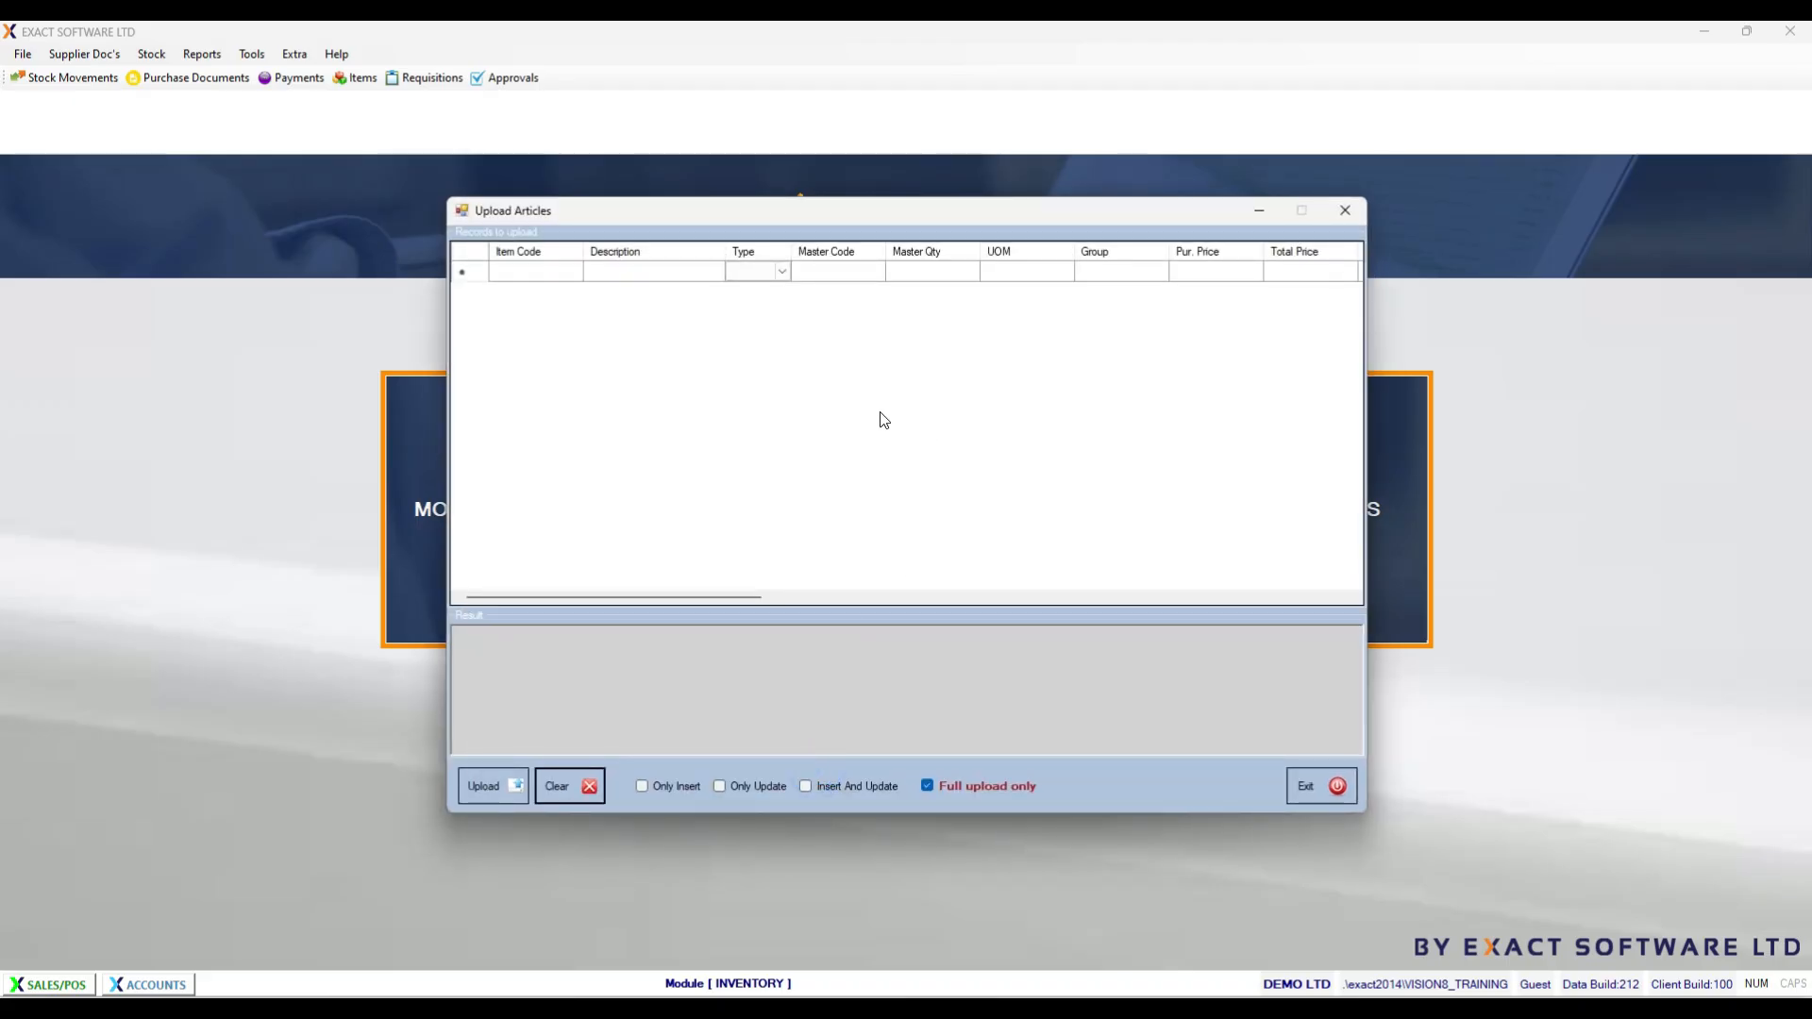
right_click(912, 408)
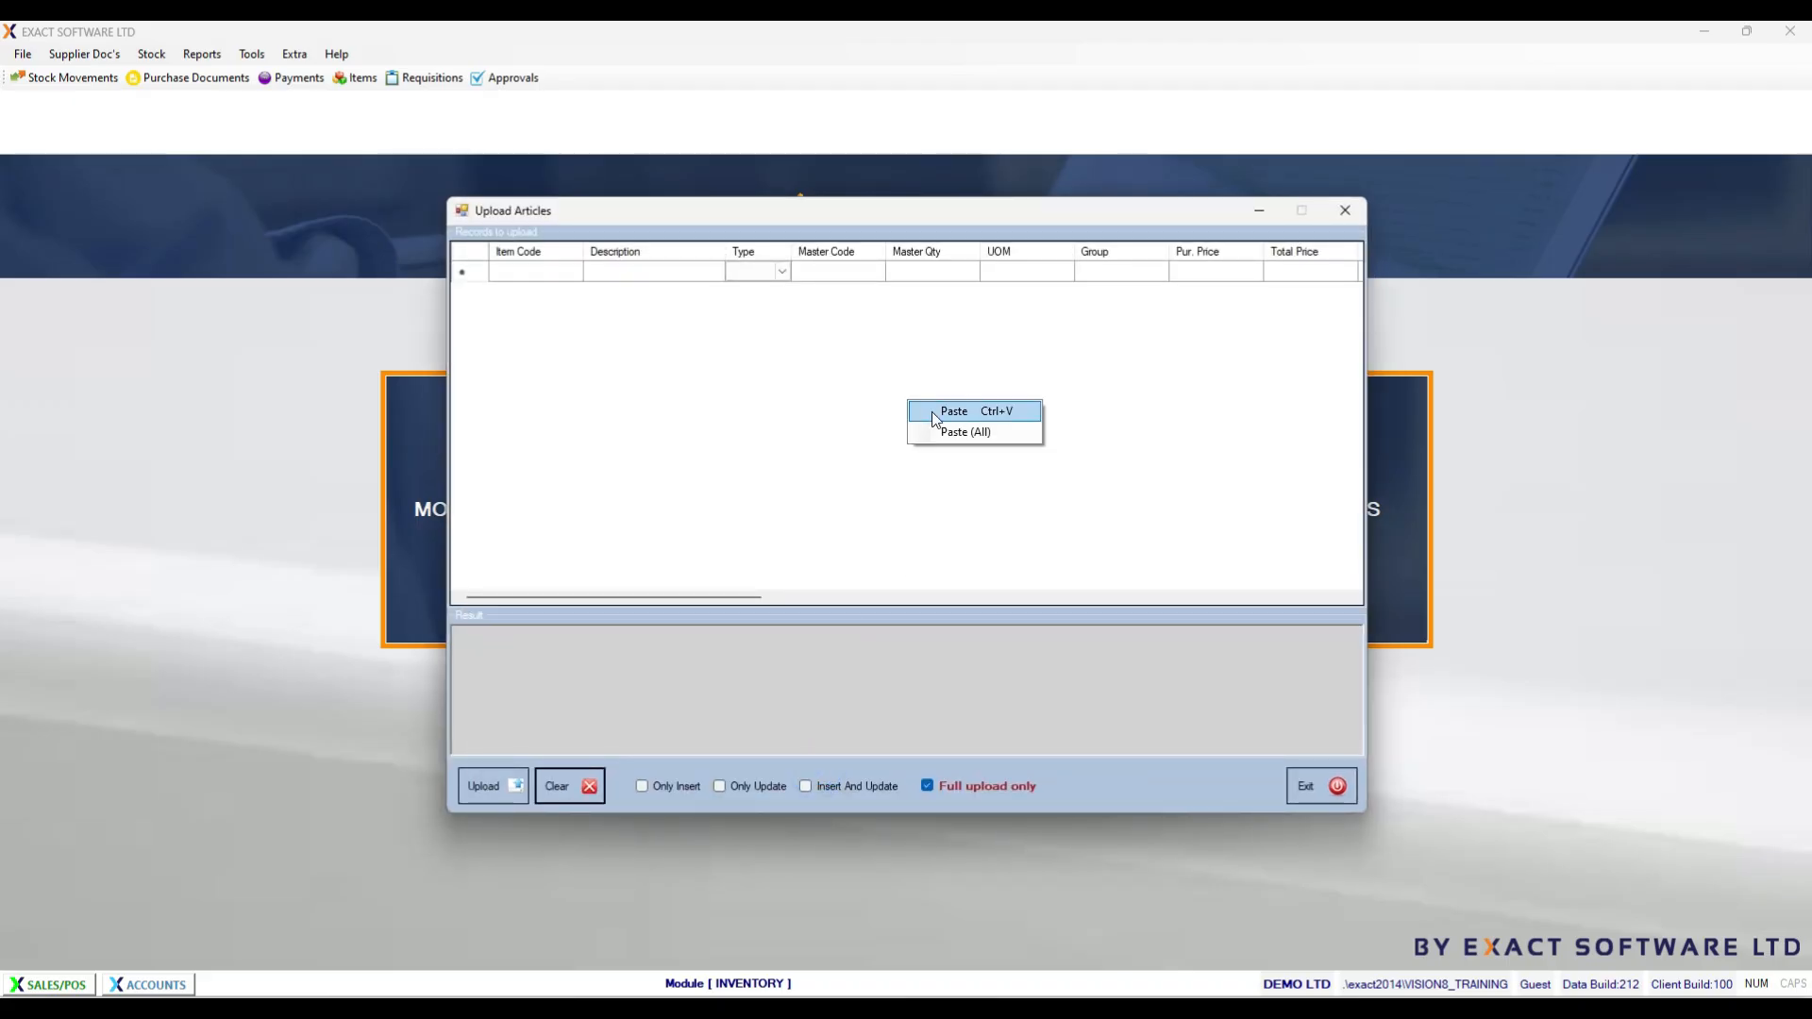
click(931, 411)
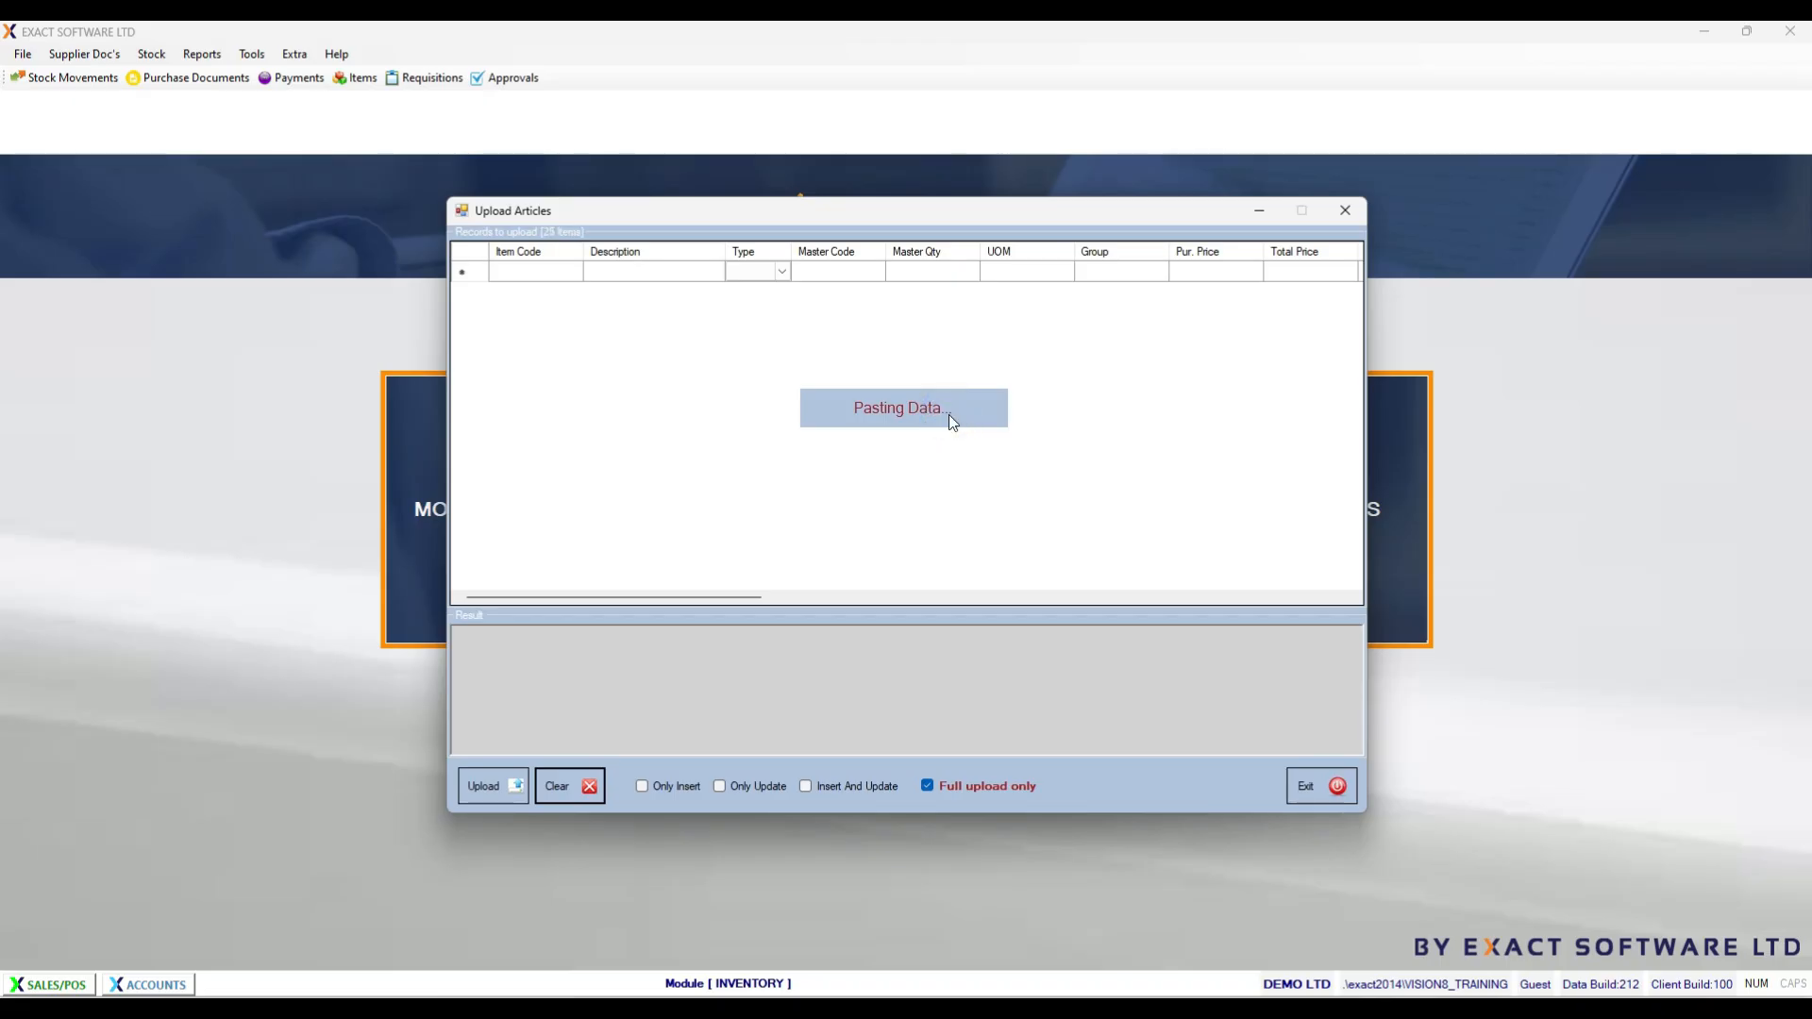
drag(621, 599, 534, 595)
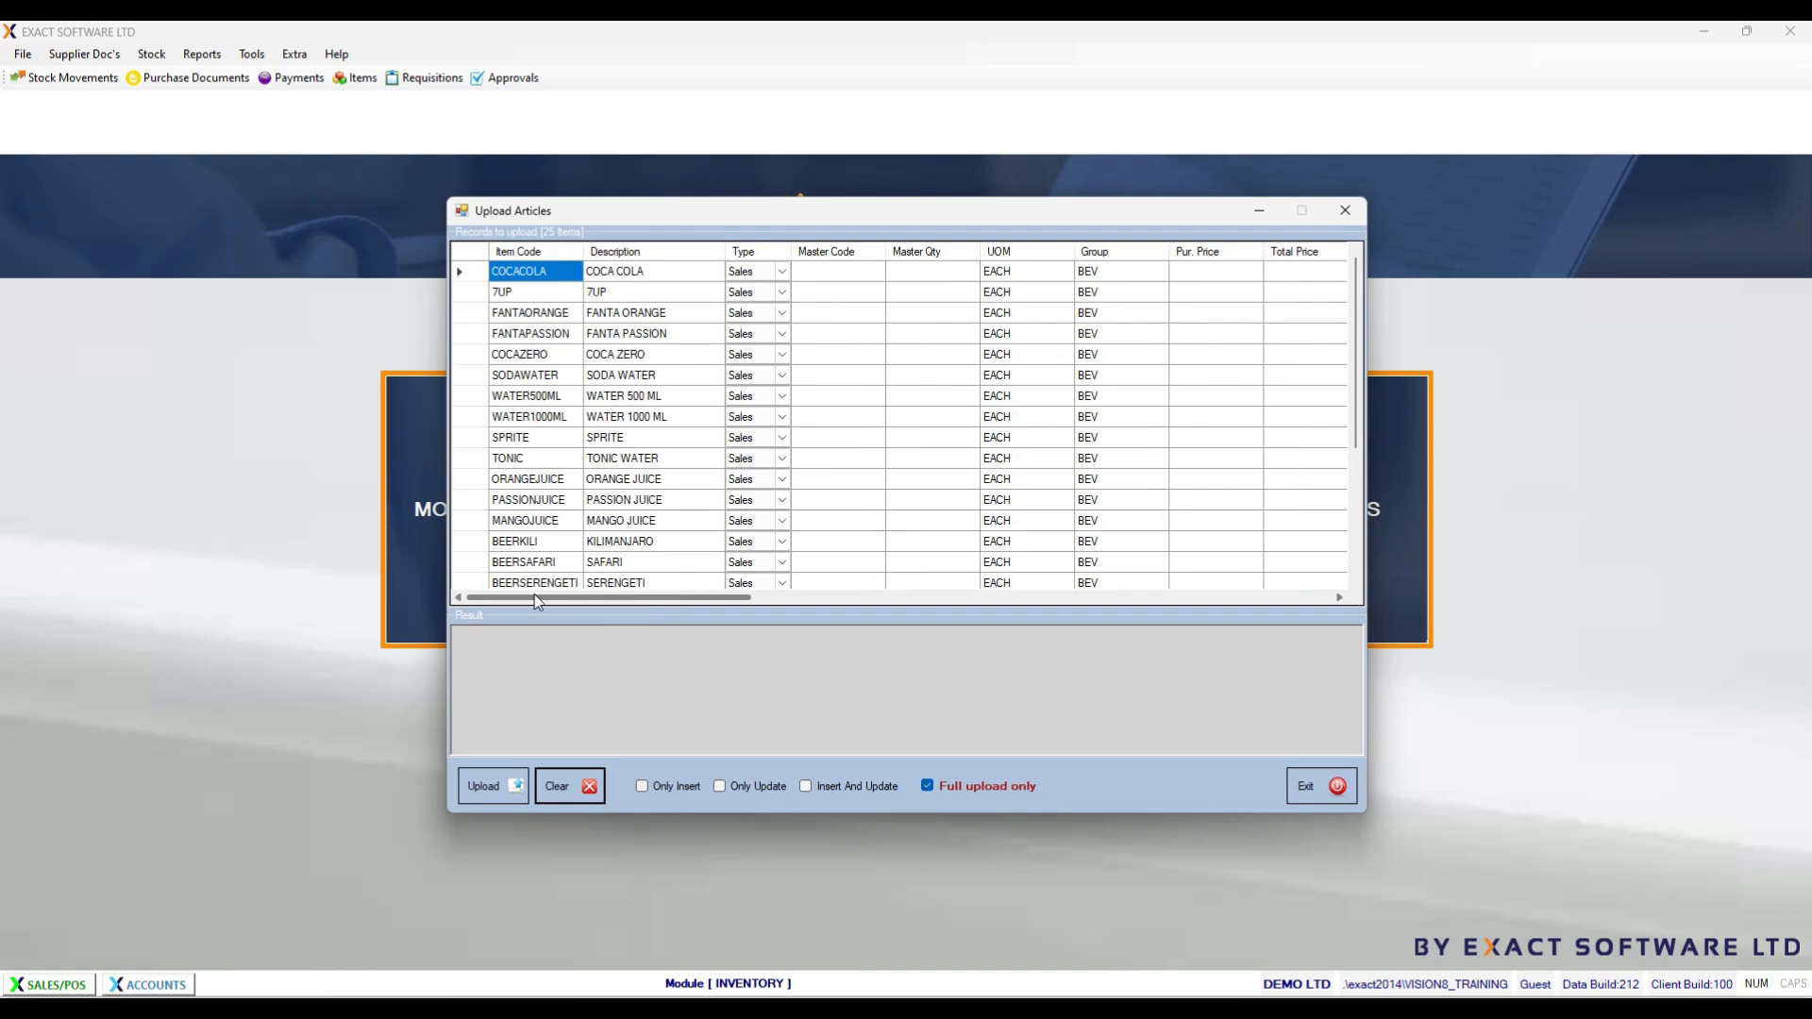
Step: Upload the pasted drinks items with Only Insert enabled, confirm the upload, and return to the items list
click(642, 787)
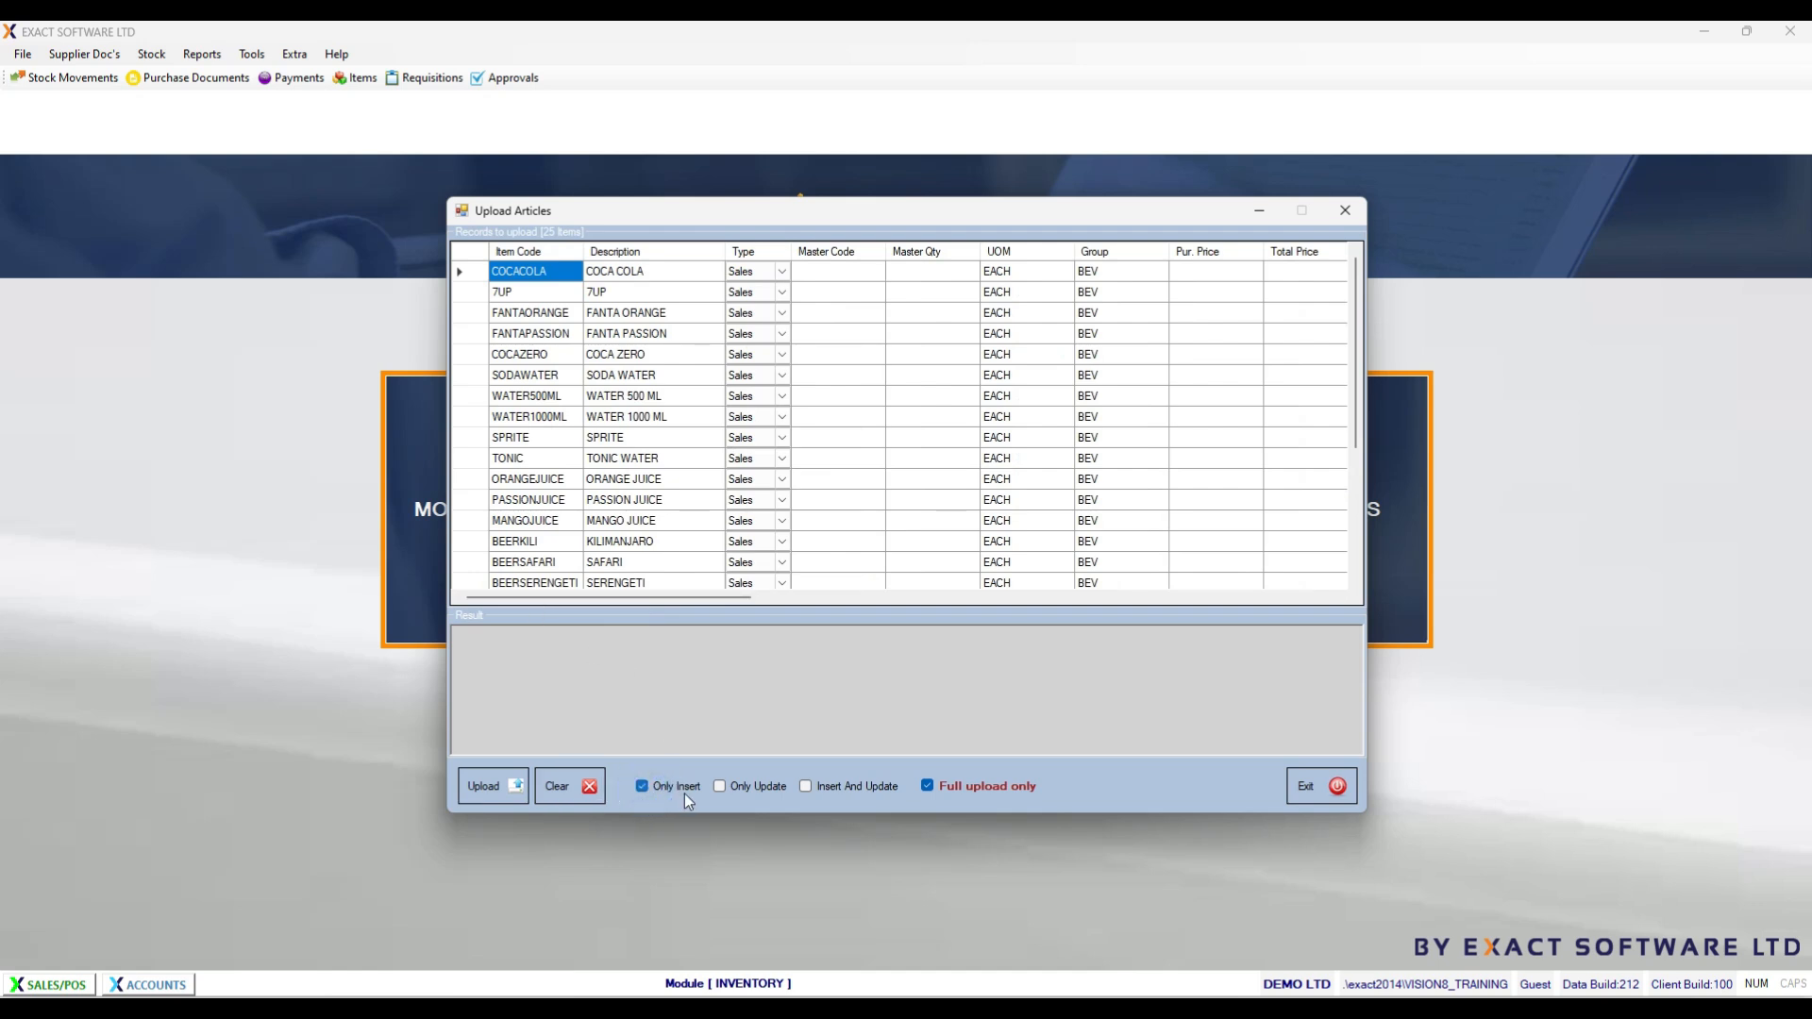
click(484, 791)
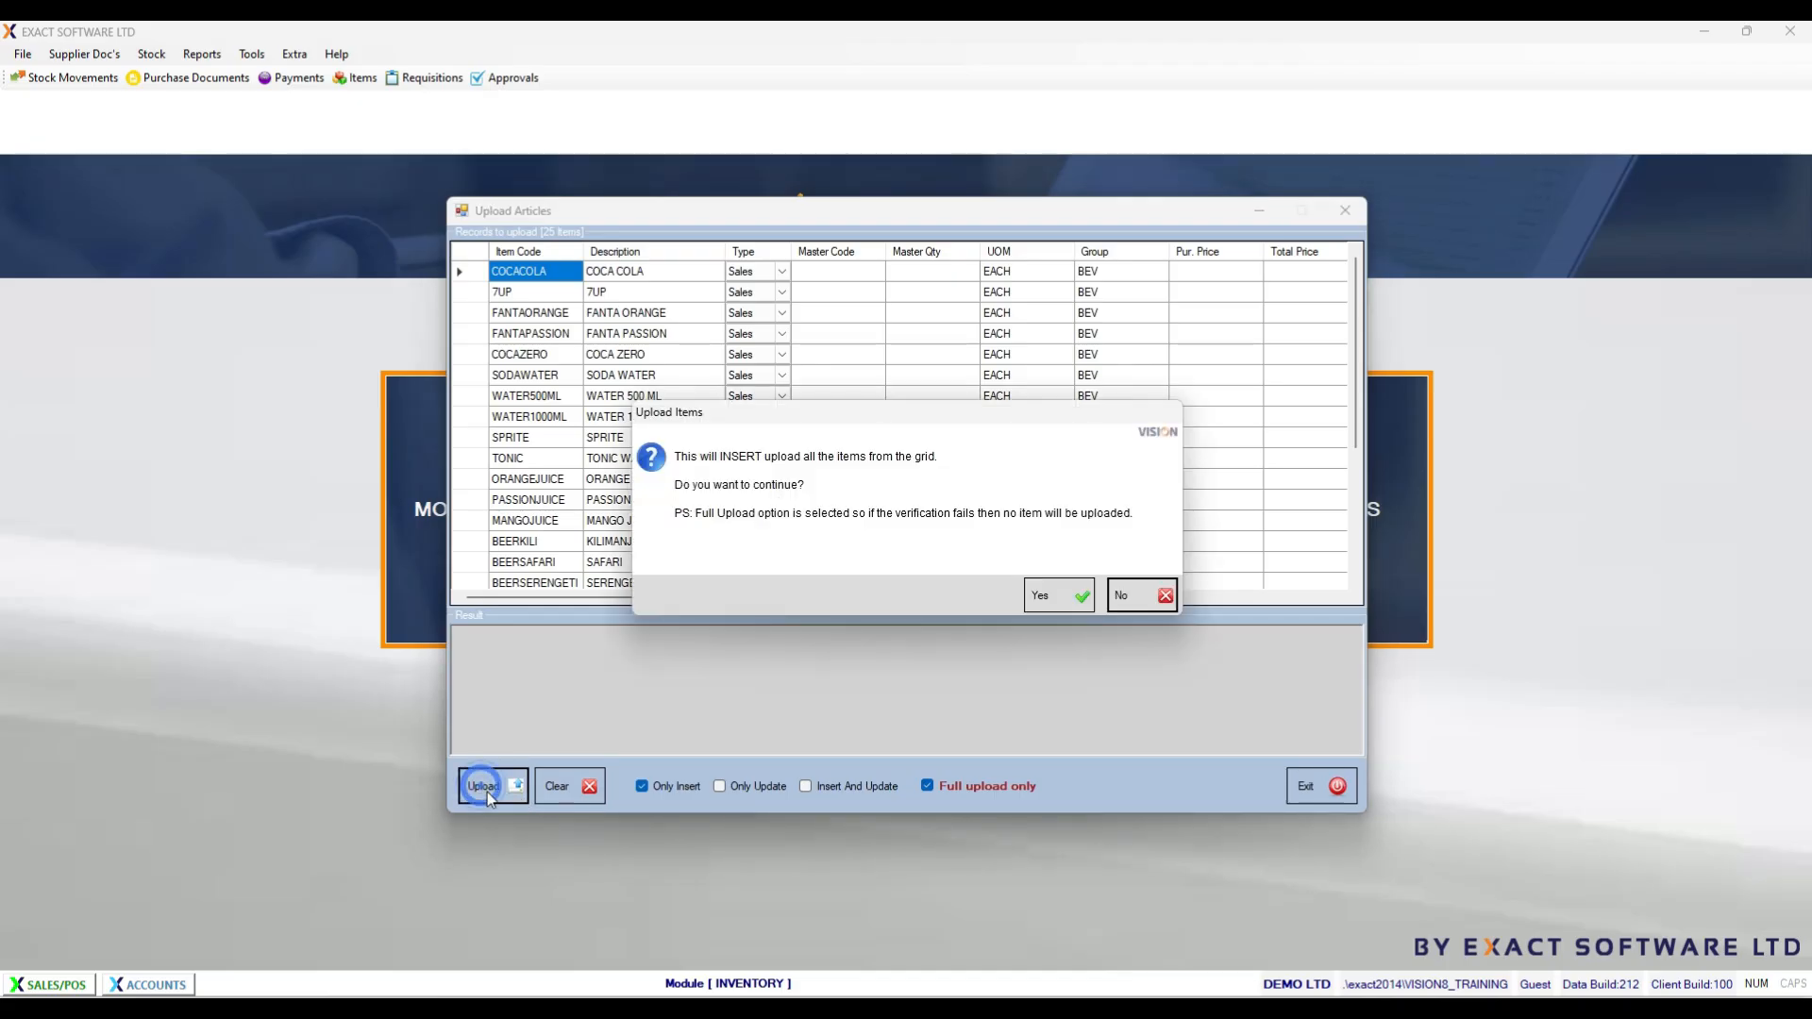
click(1050, 594)
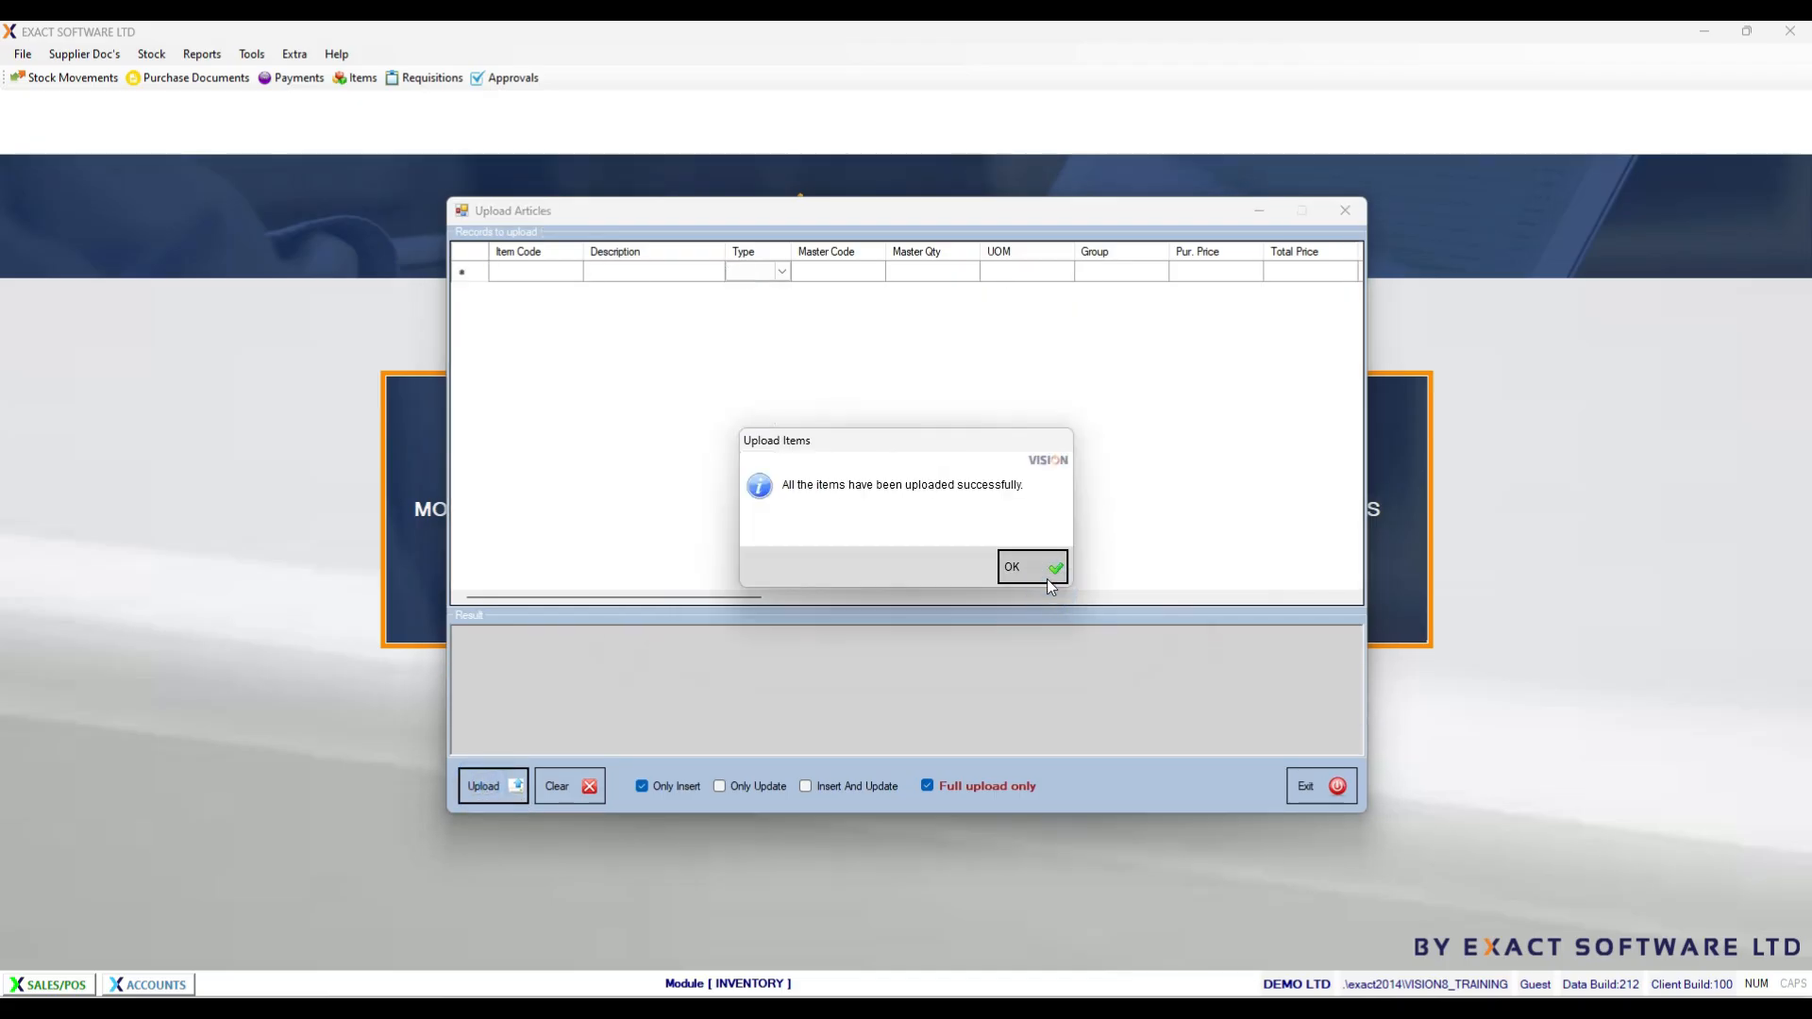
click(1010, 567)
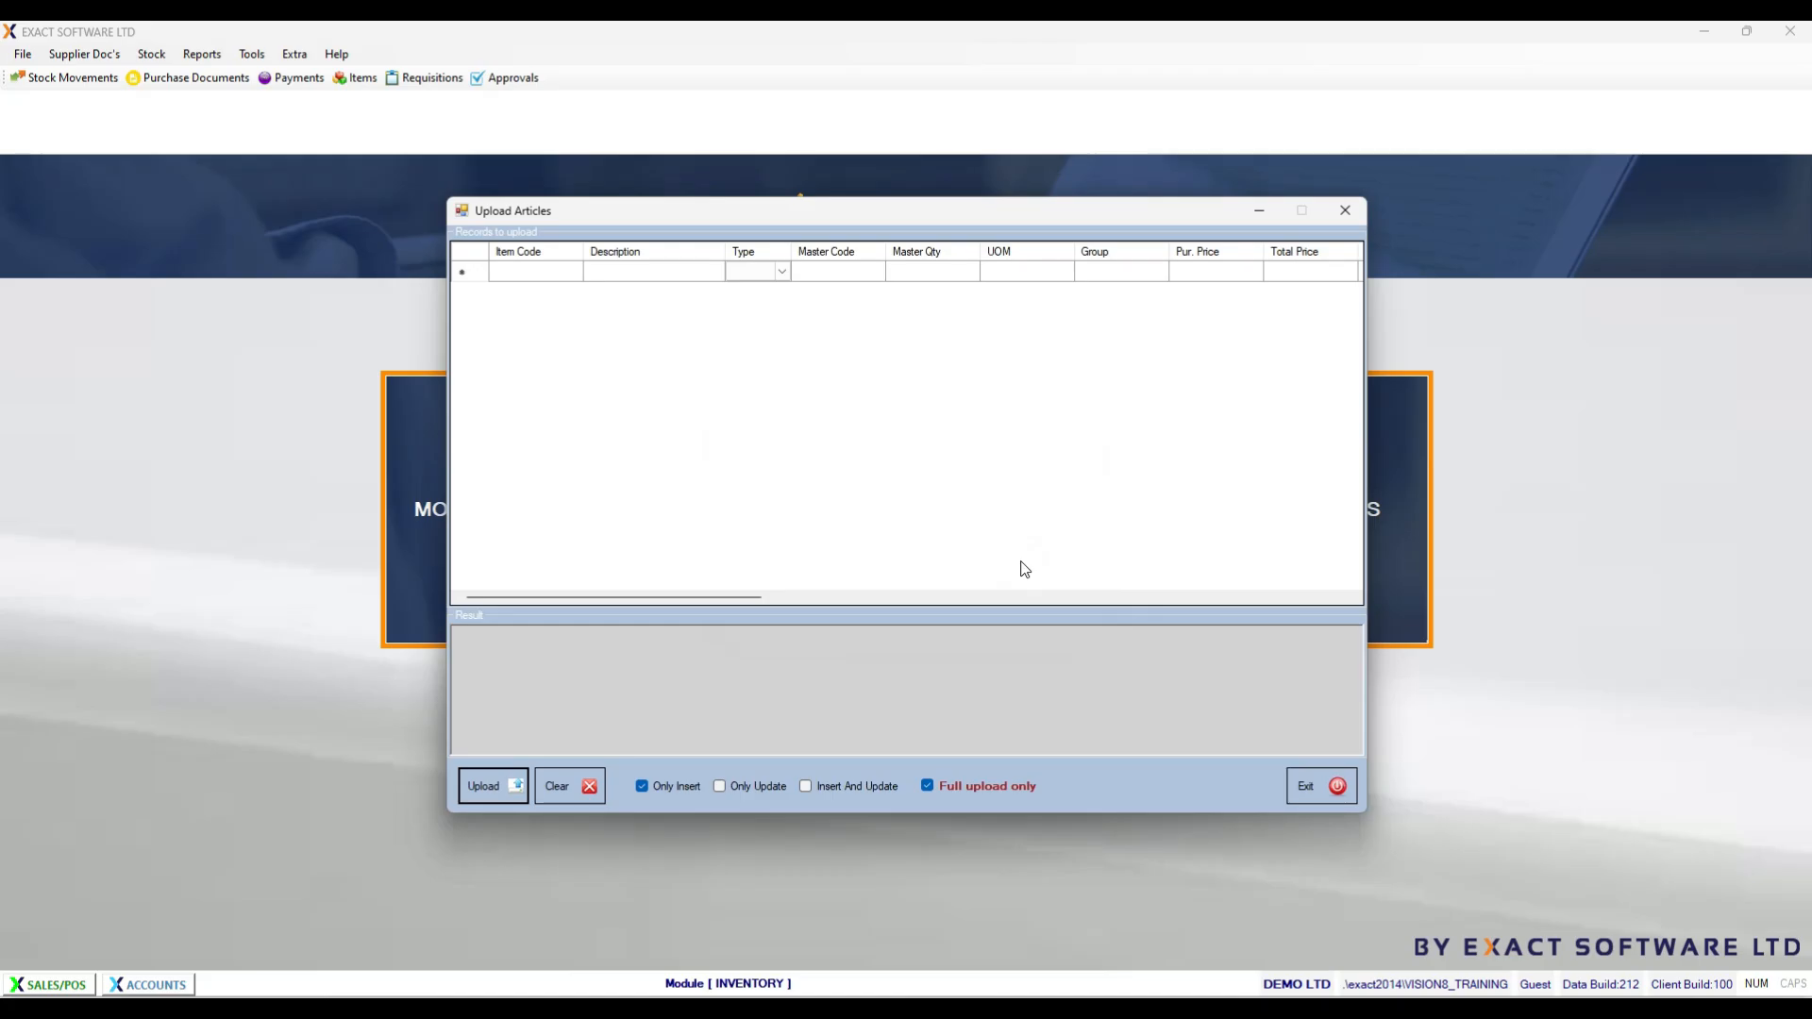
click(1295, 791)
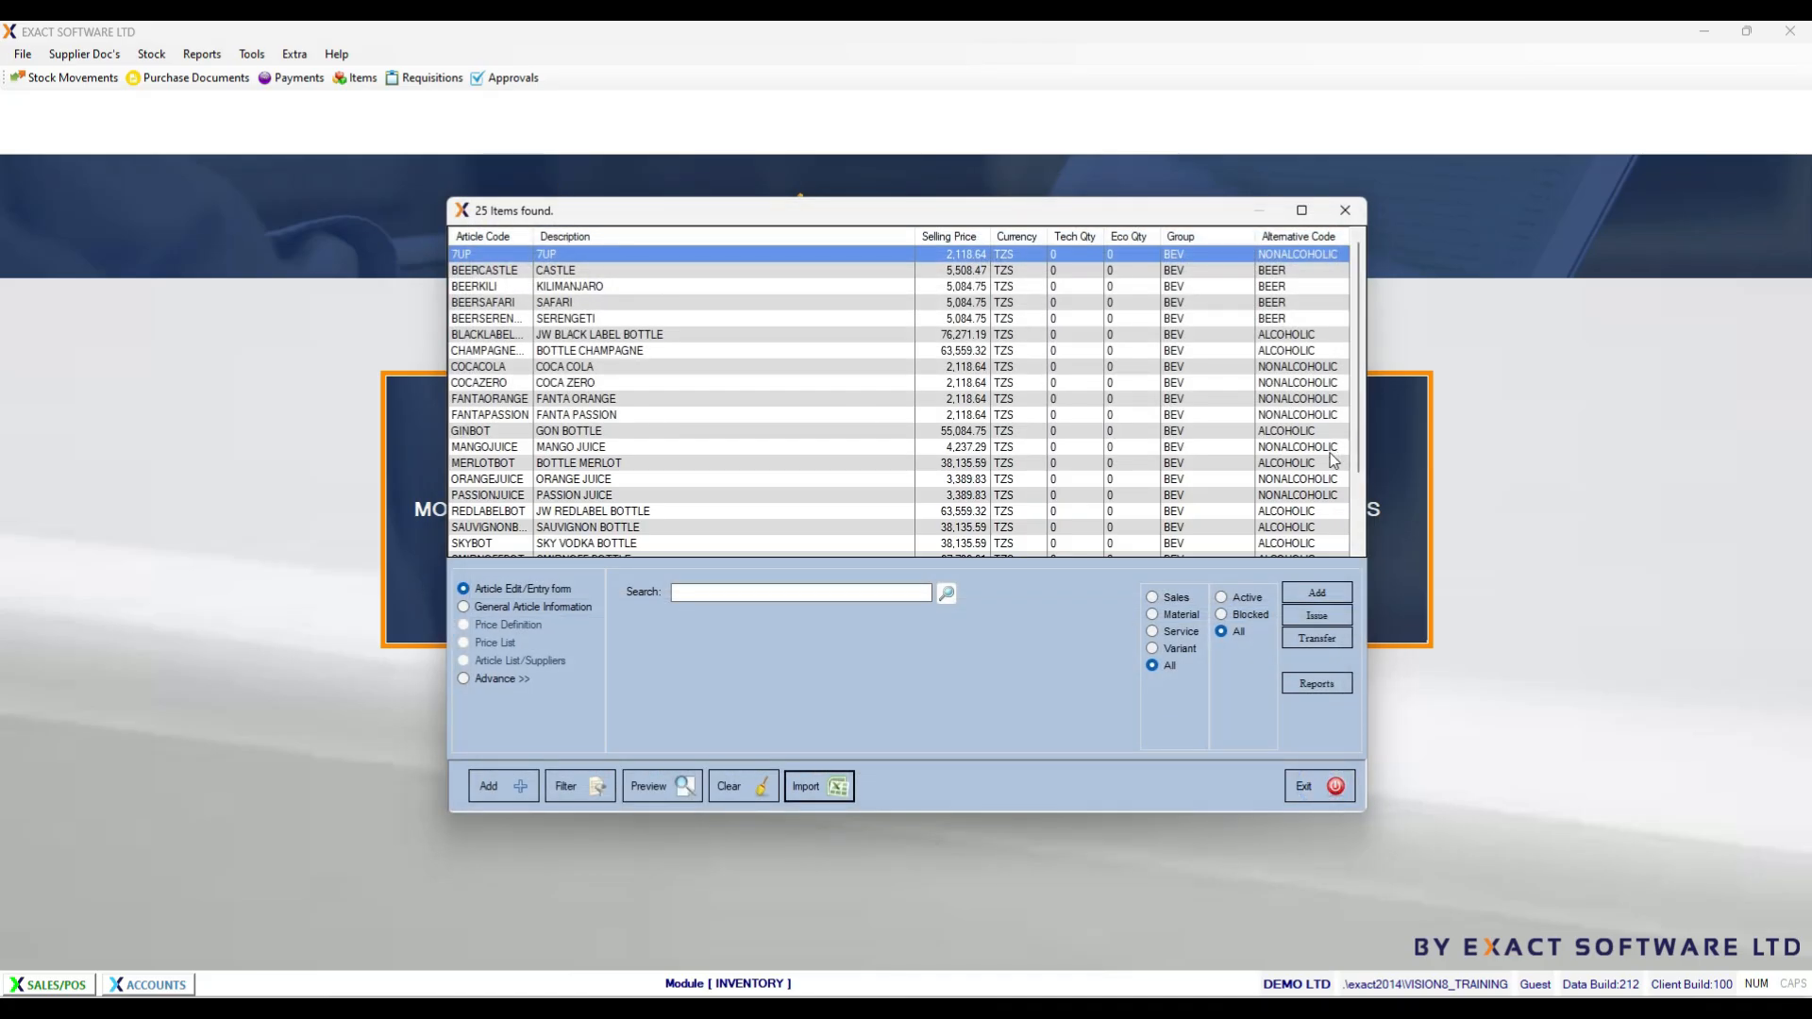
Step: Open VARIANTS.xlsx from the desktop UPLOAD folder in Excel and review the variants' descriptions, master codes and master quantities
click(925, 350)
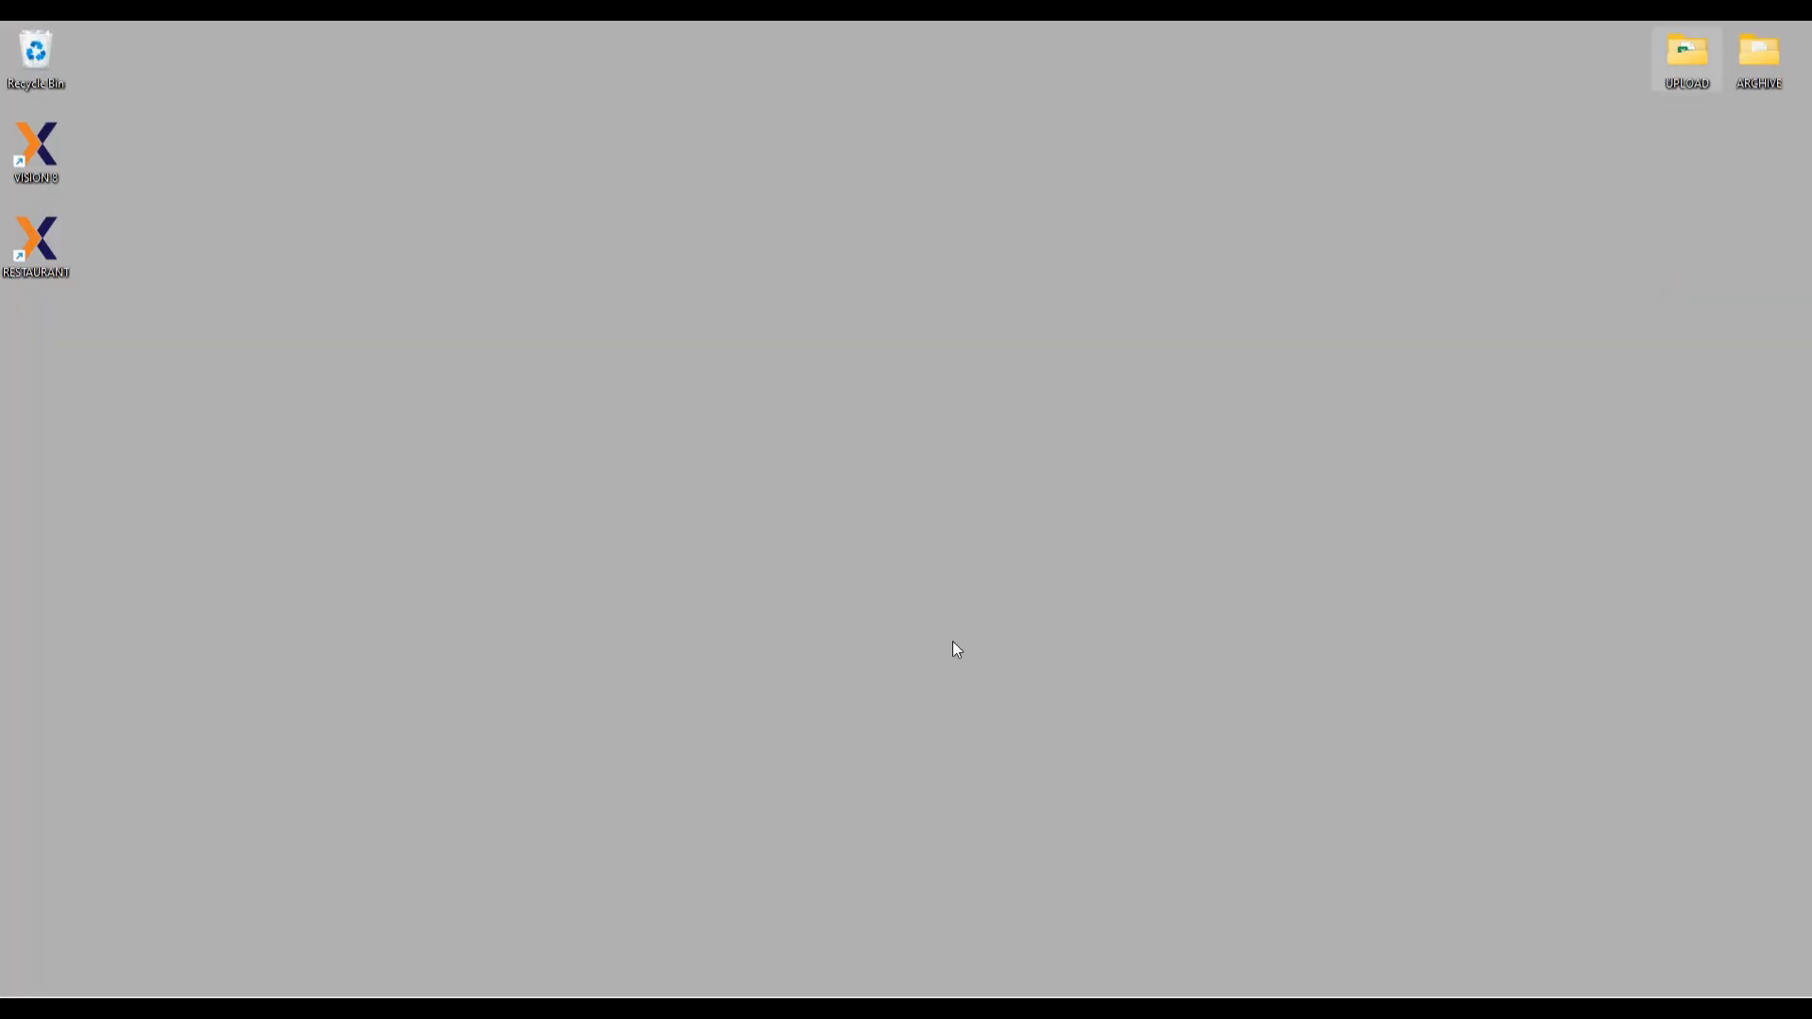
double_click(1690, 59)
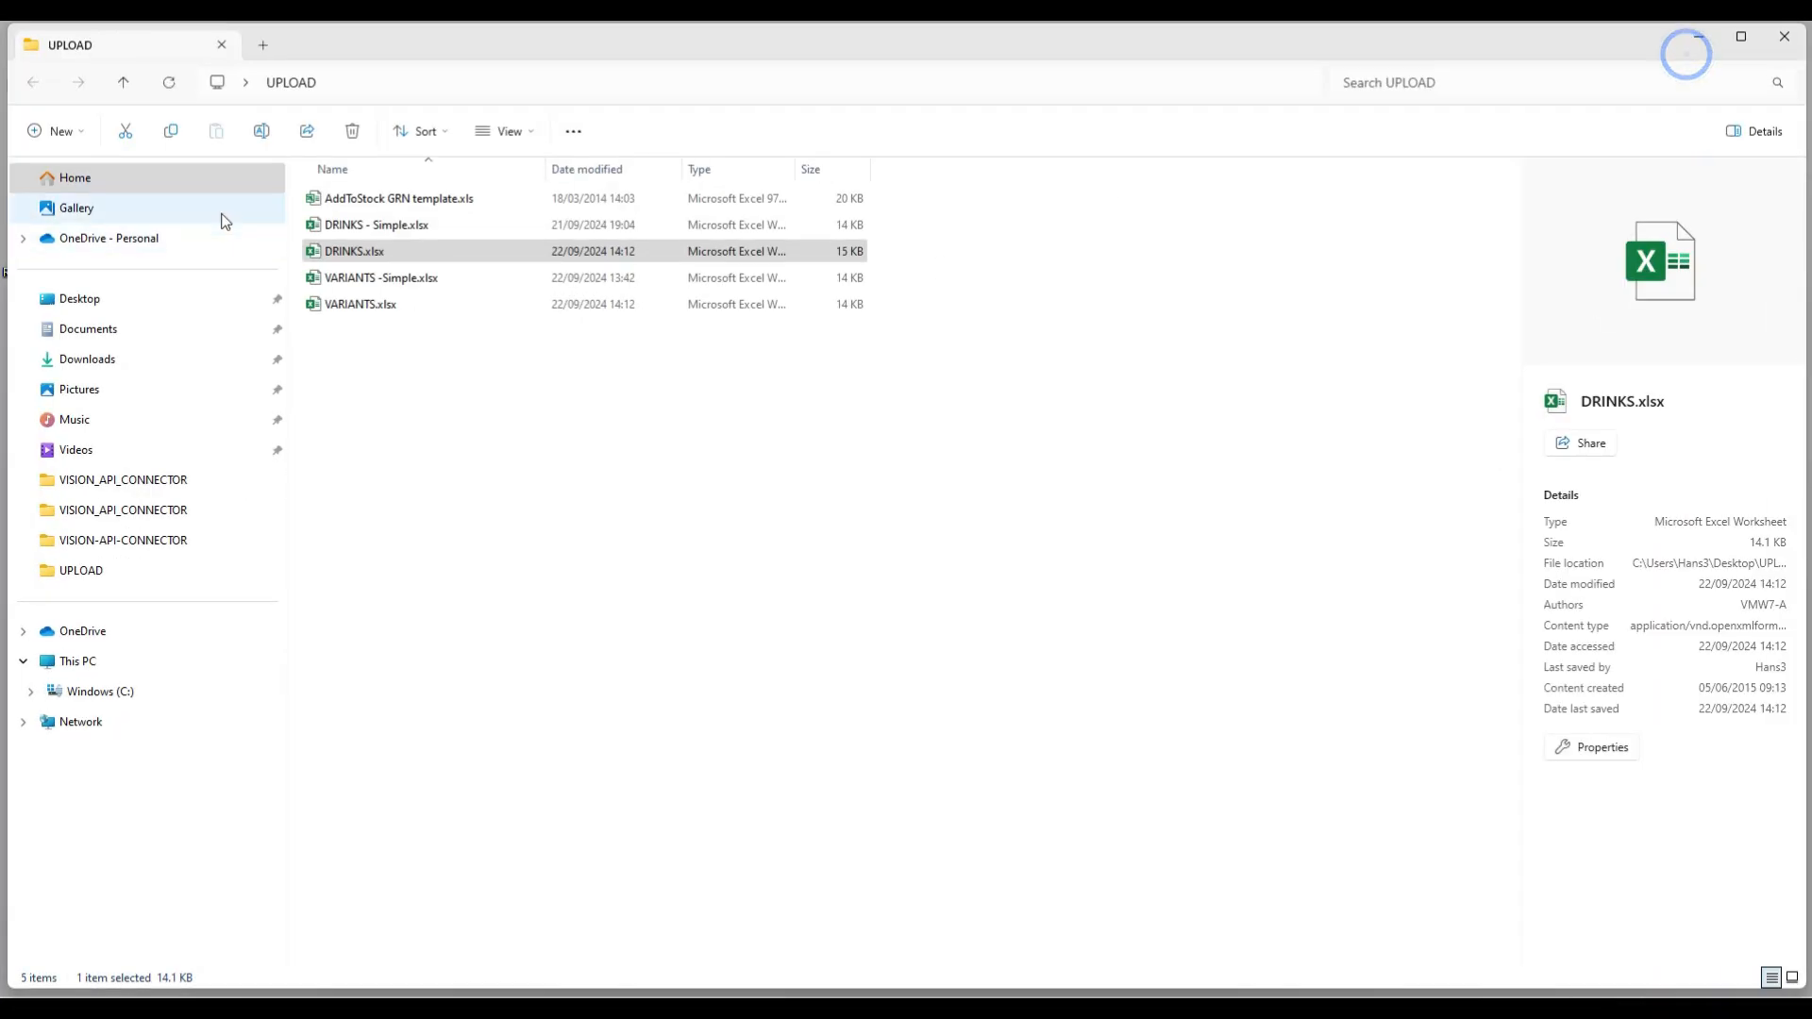
double_click(368, 305)
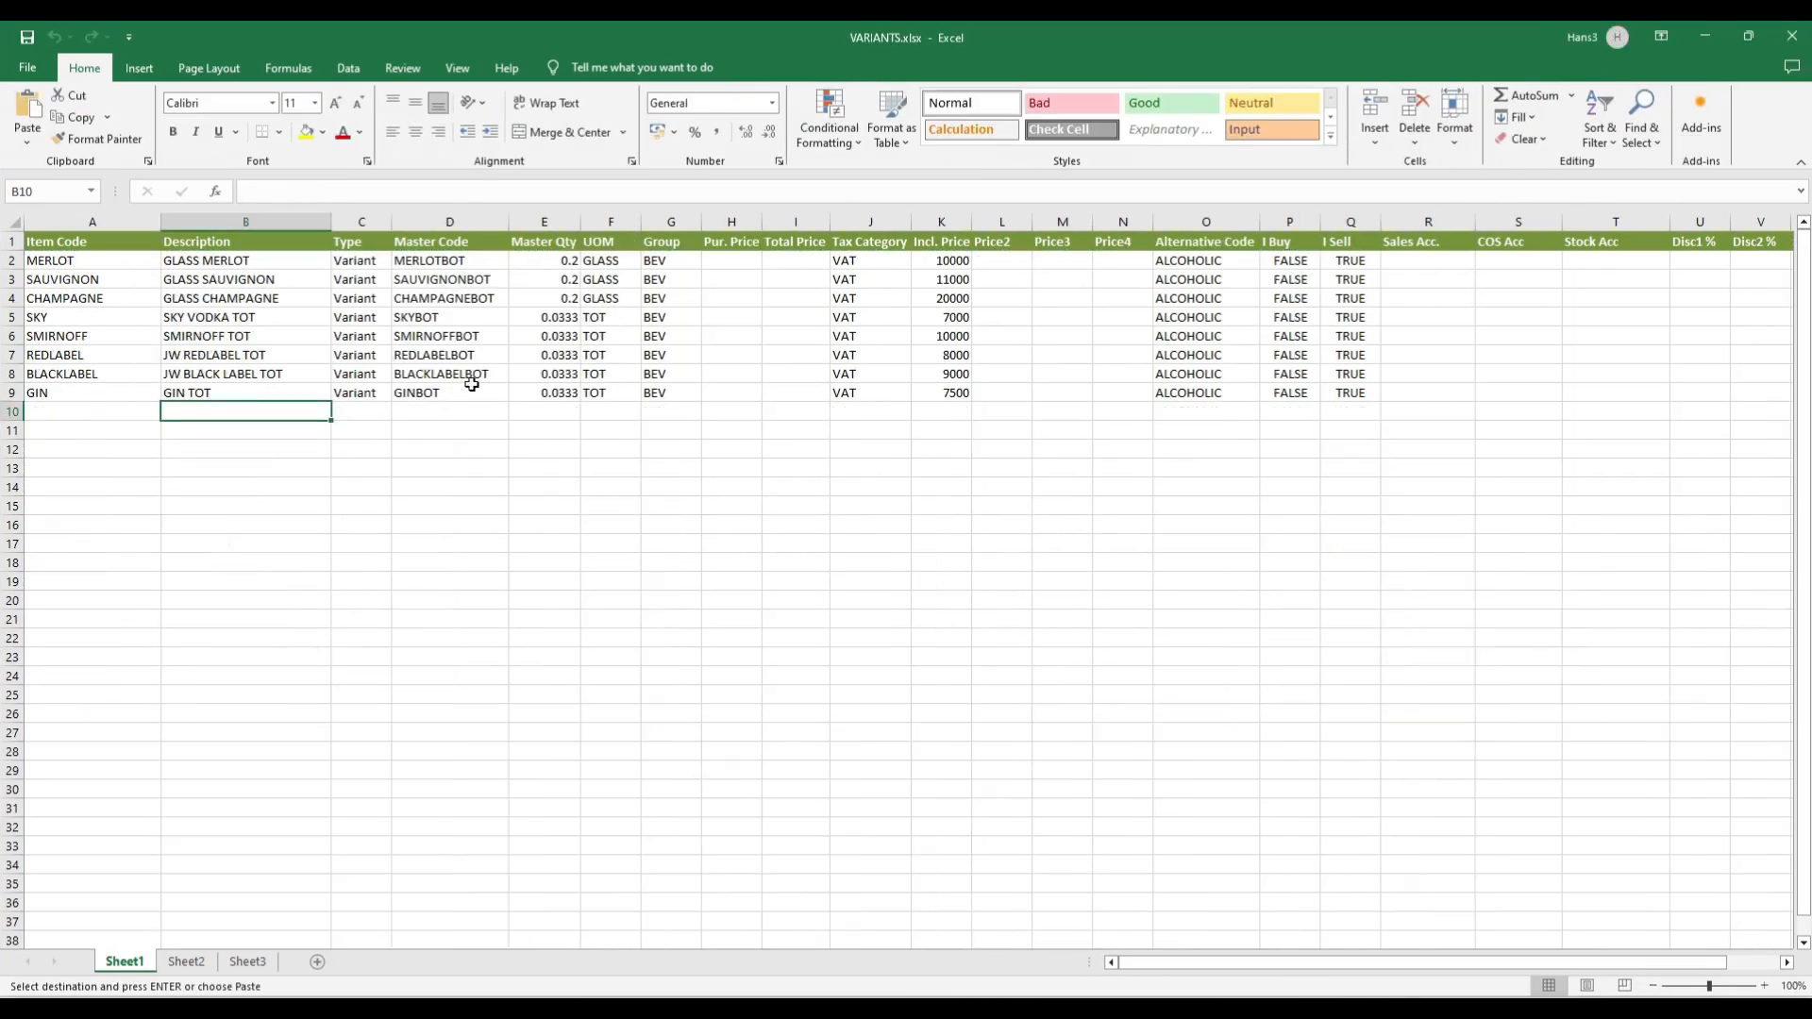
click(468, 391)
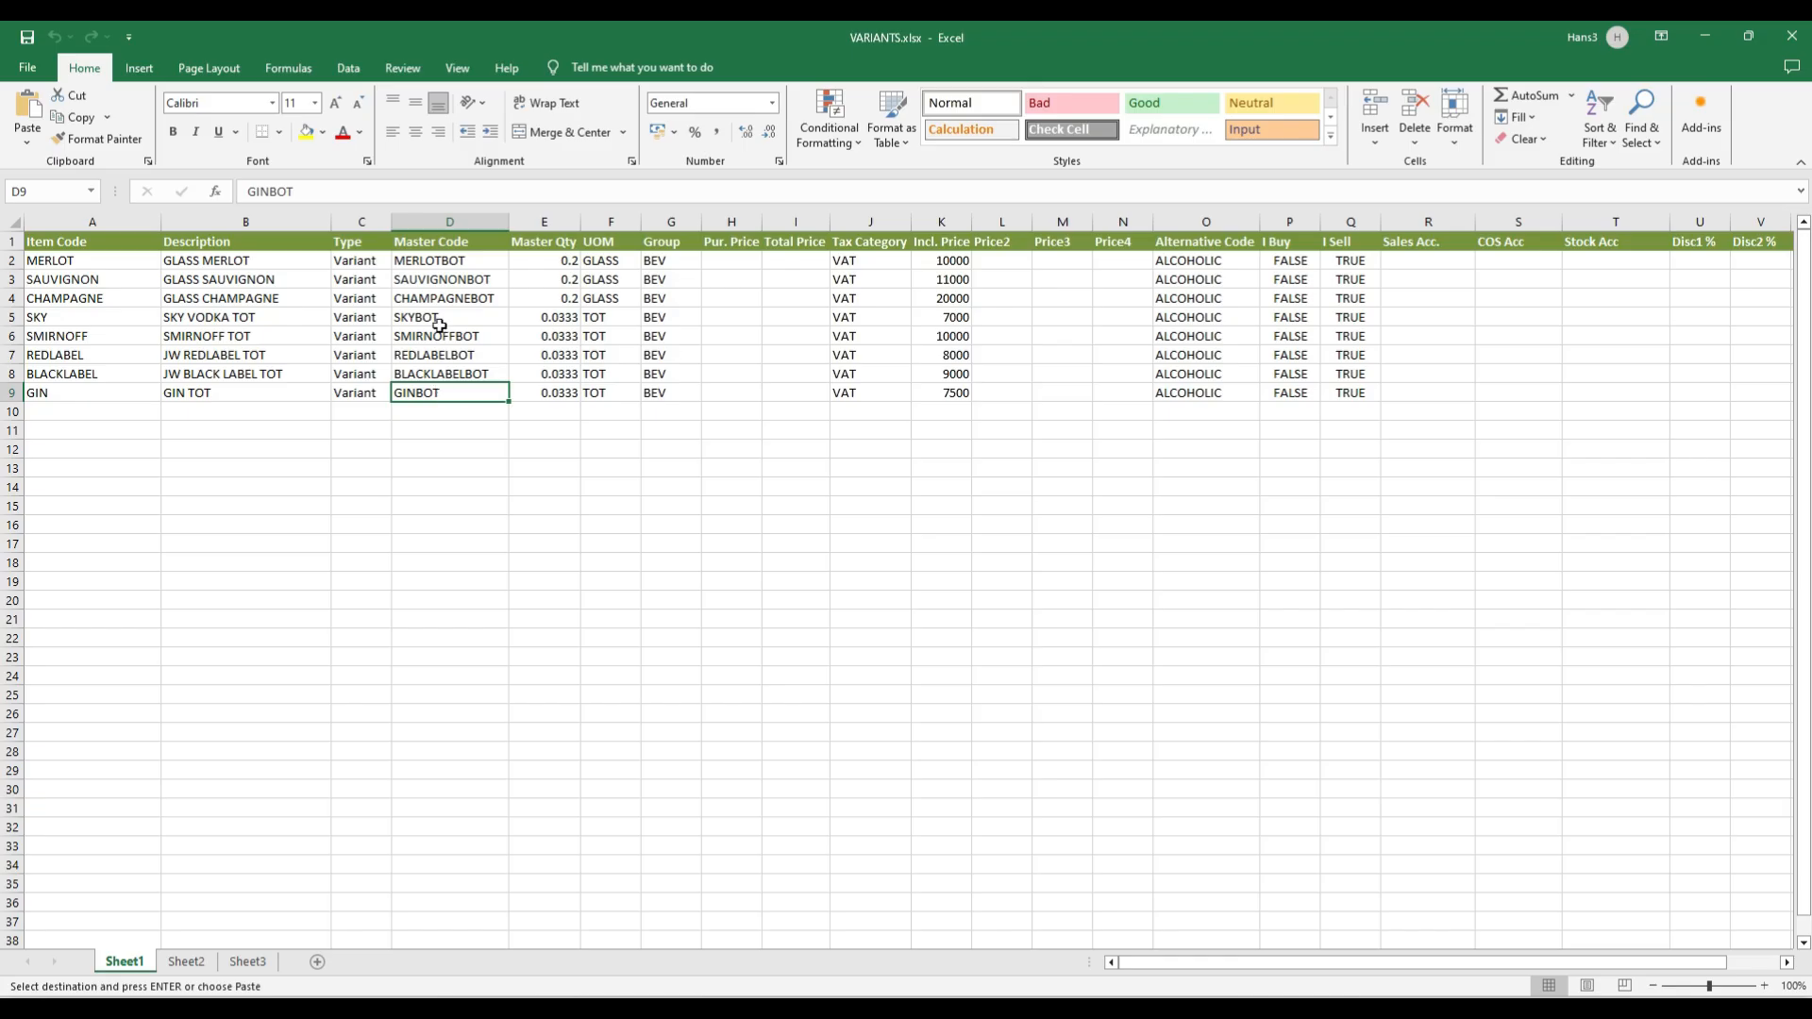
click(442, 261)
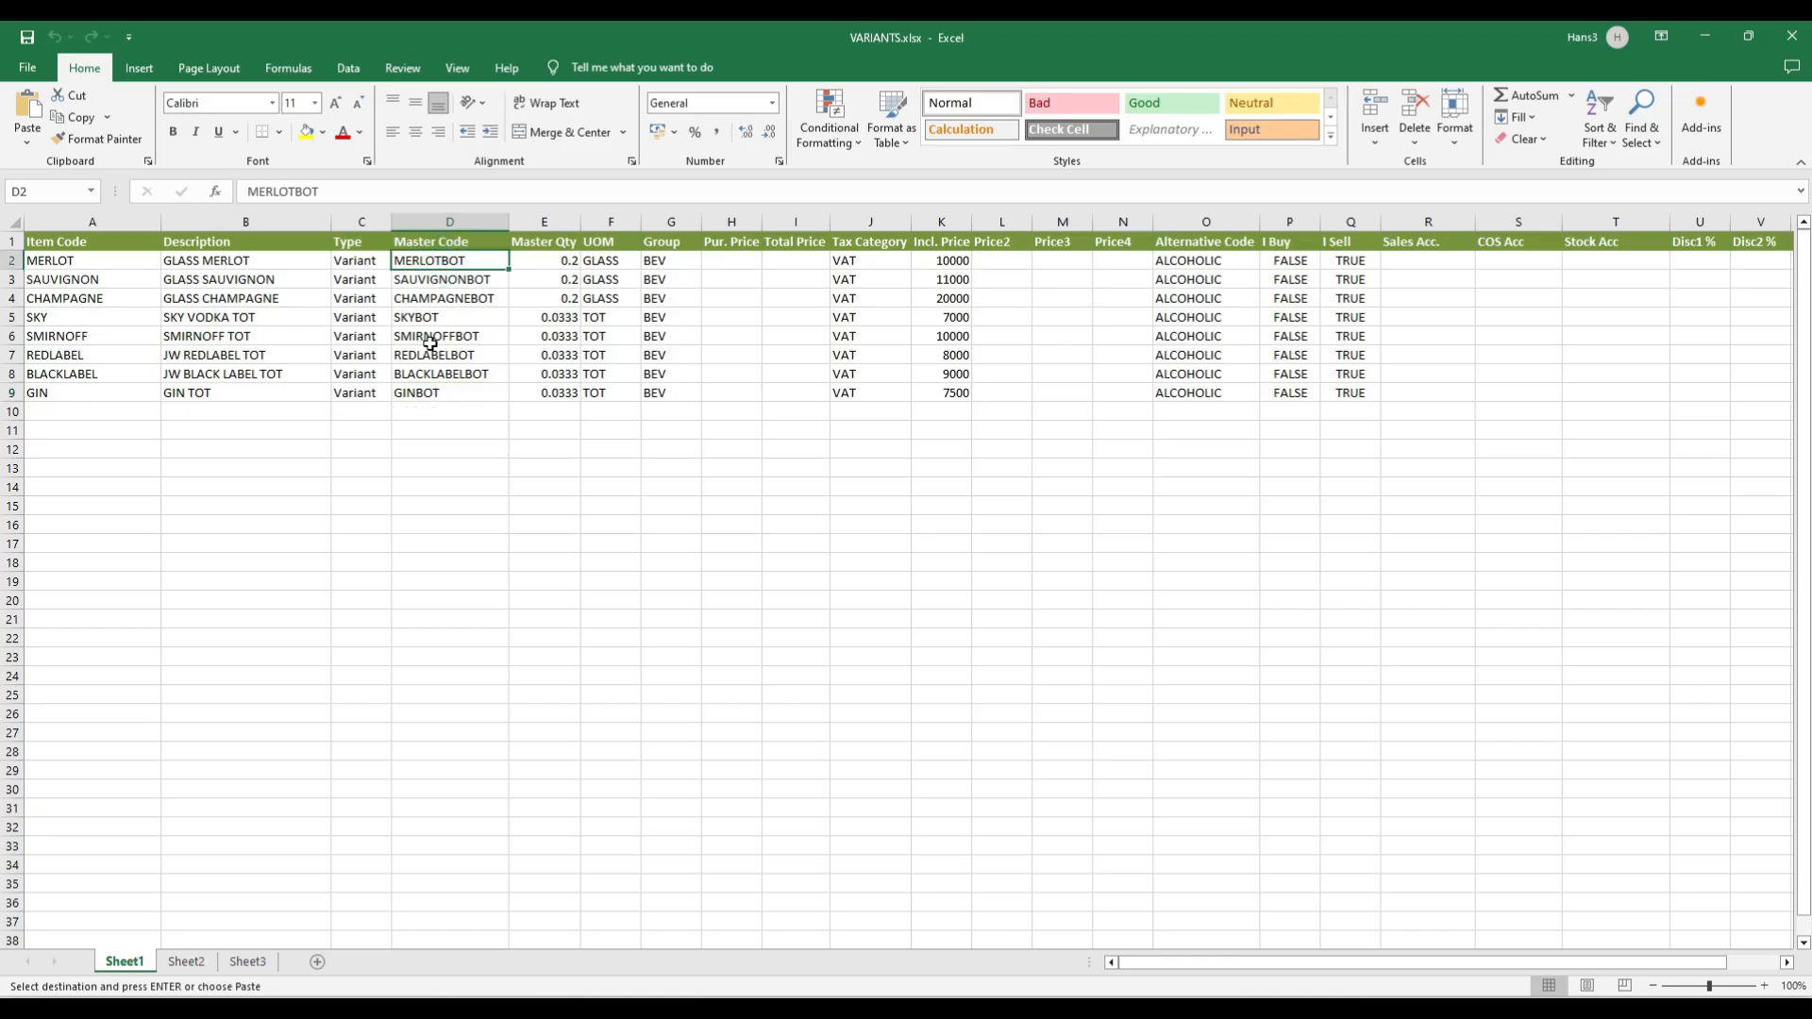
click(217, 261)
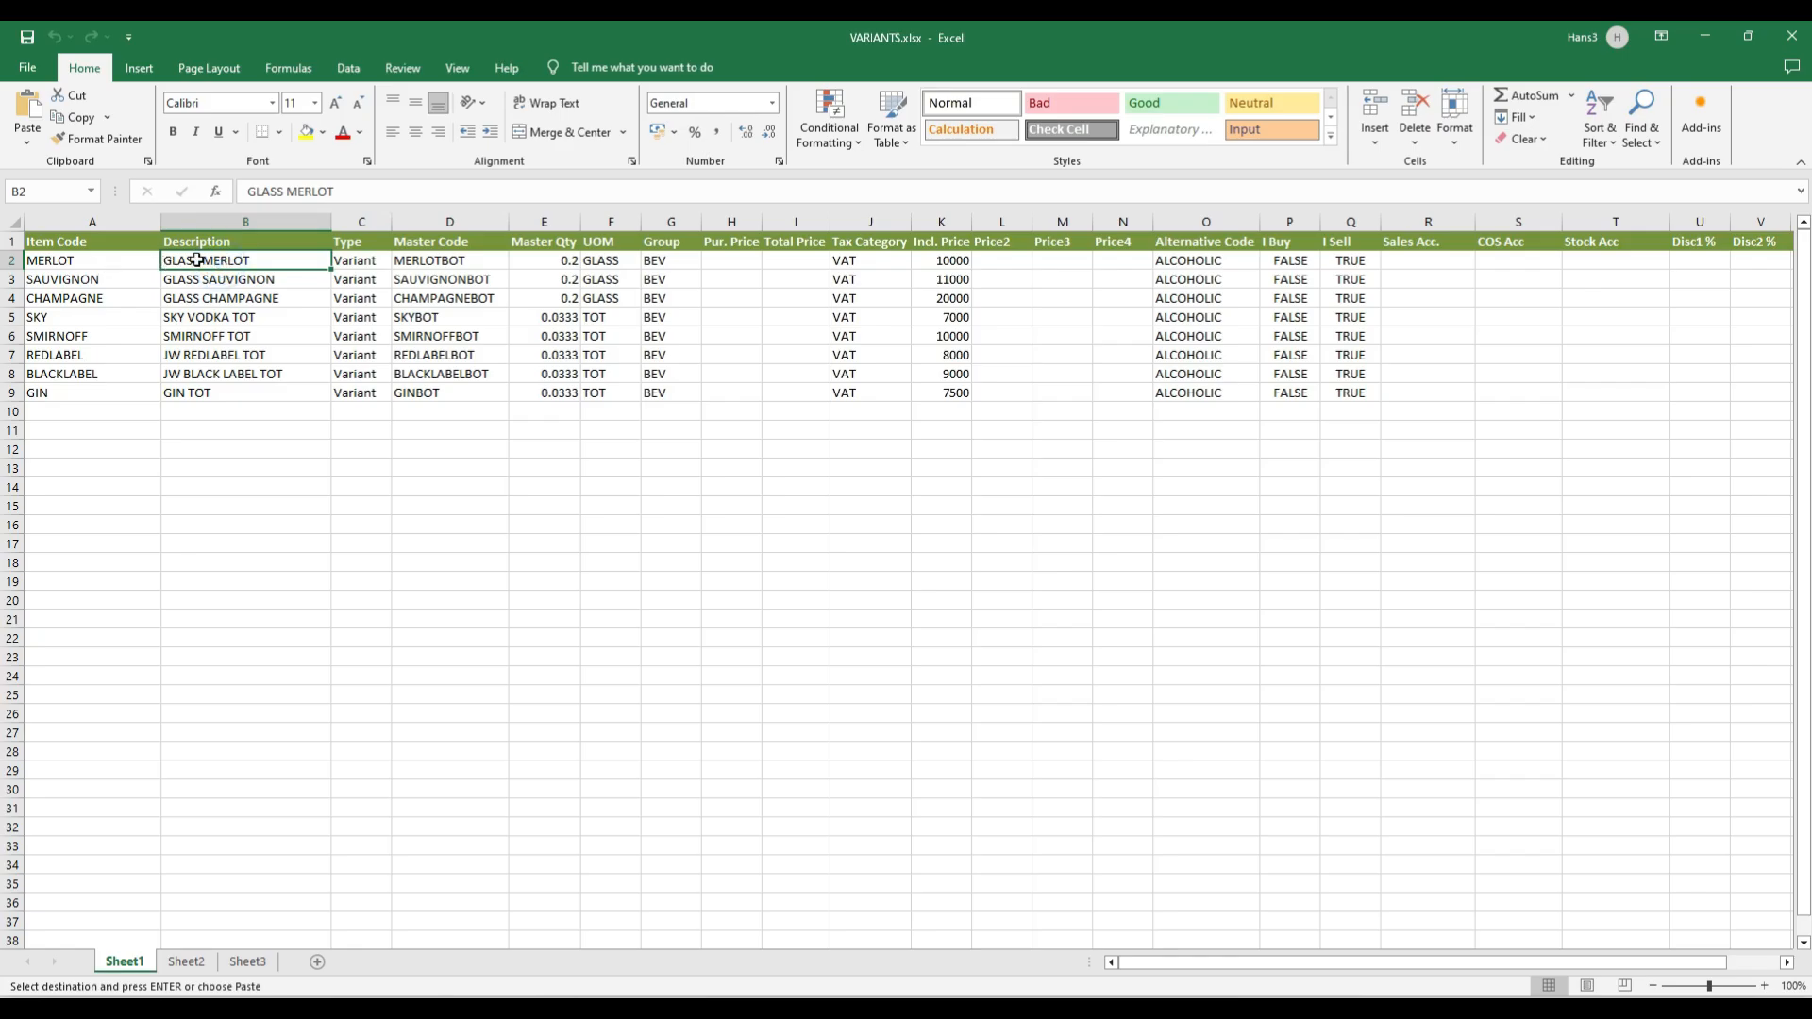
click(545, 263)
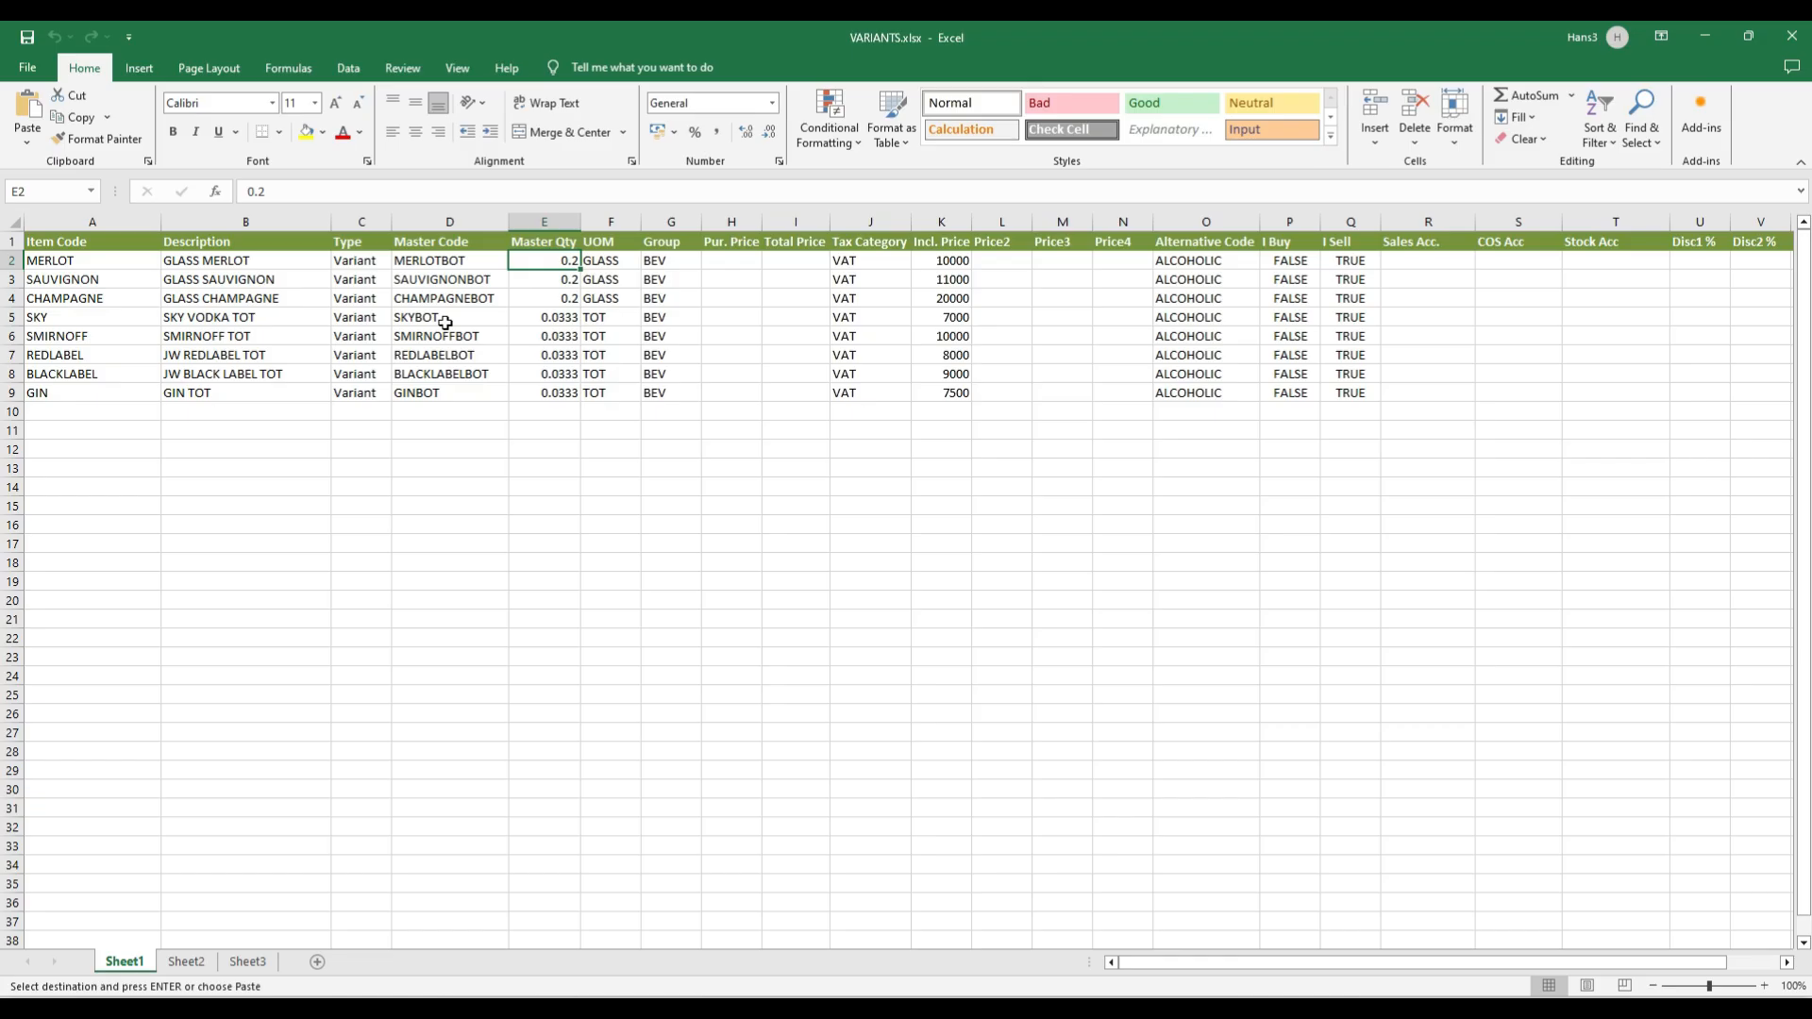
click(558, 321)
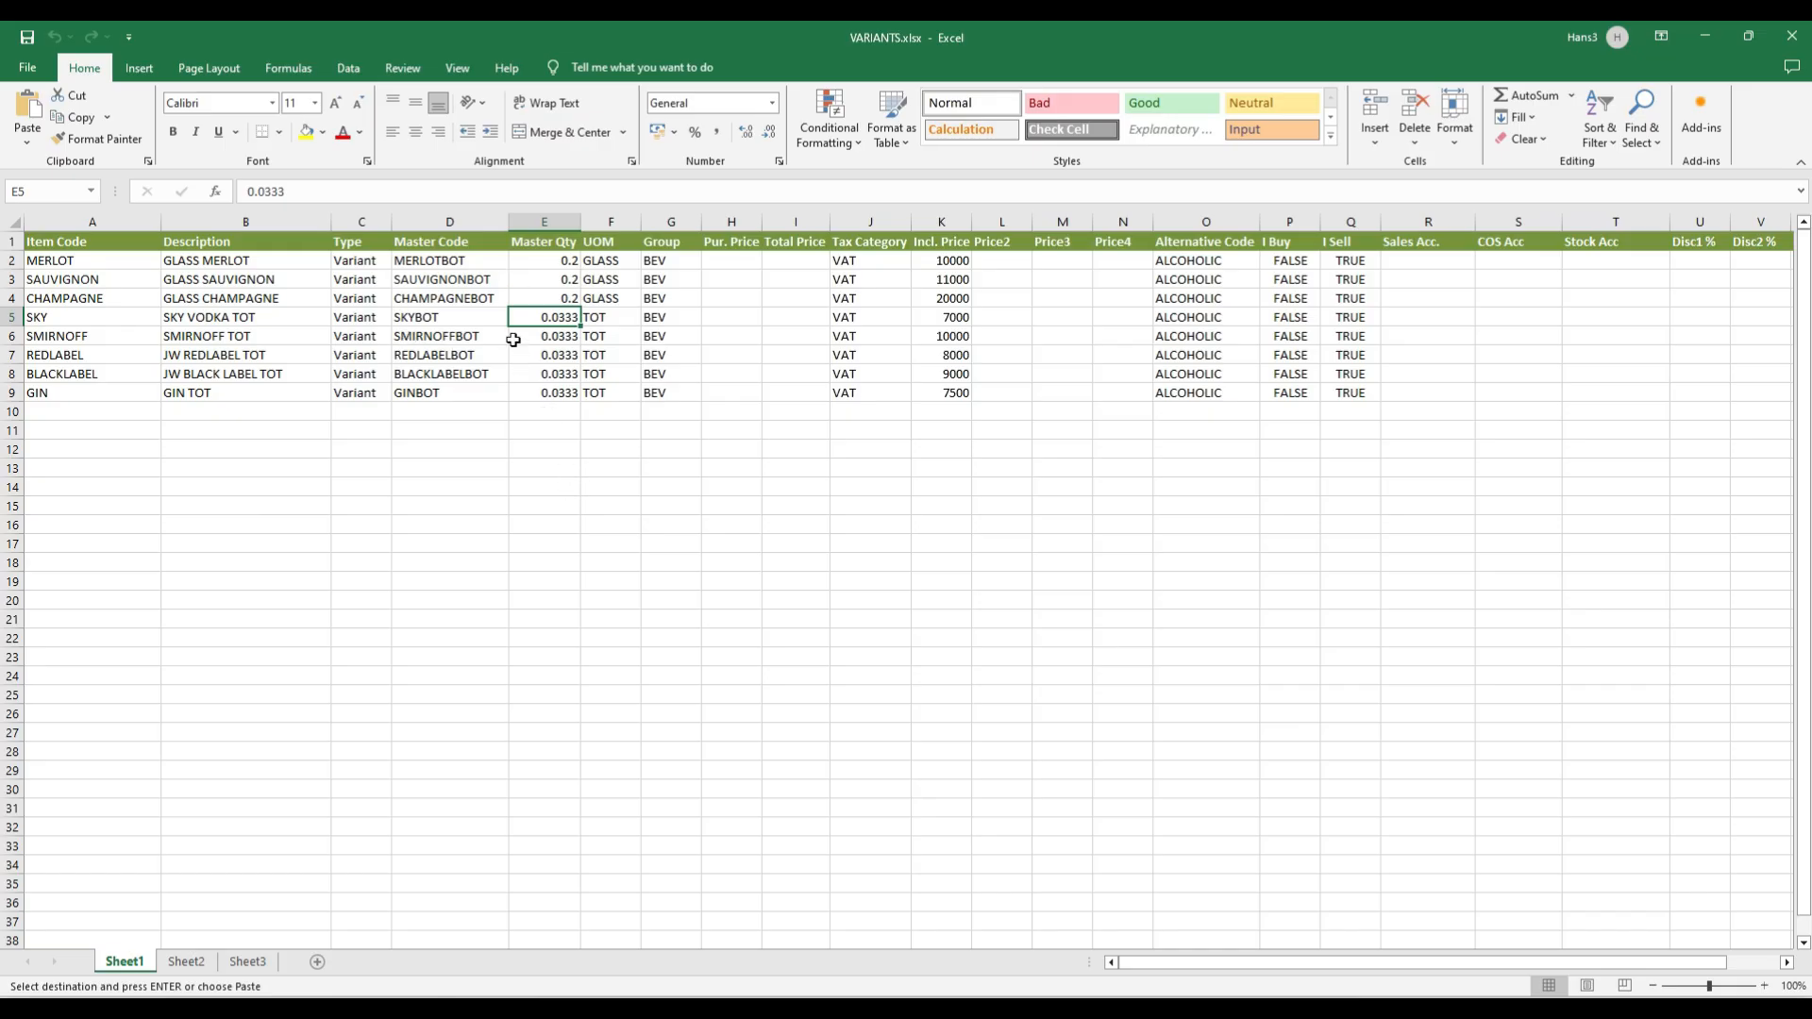
Step: Copy the variant item rows A2:Q9 and switch to the items list in Vision Inventory
drag(47, 267, 1345, 395)
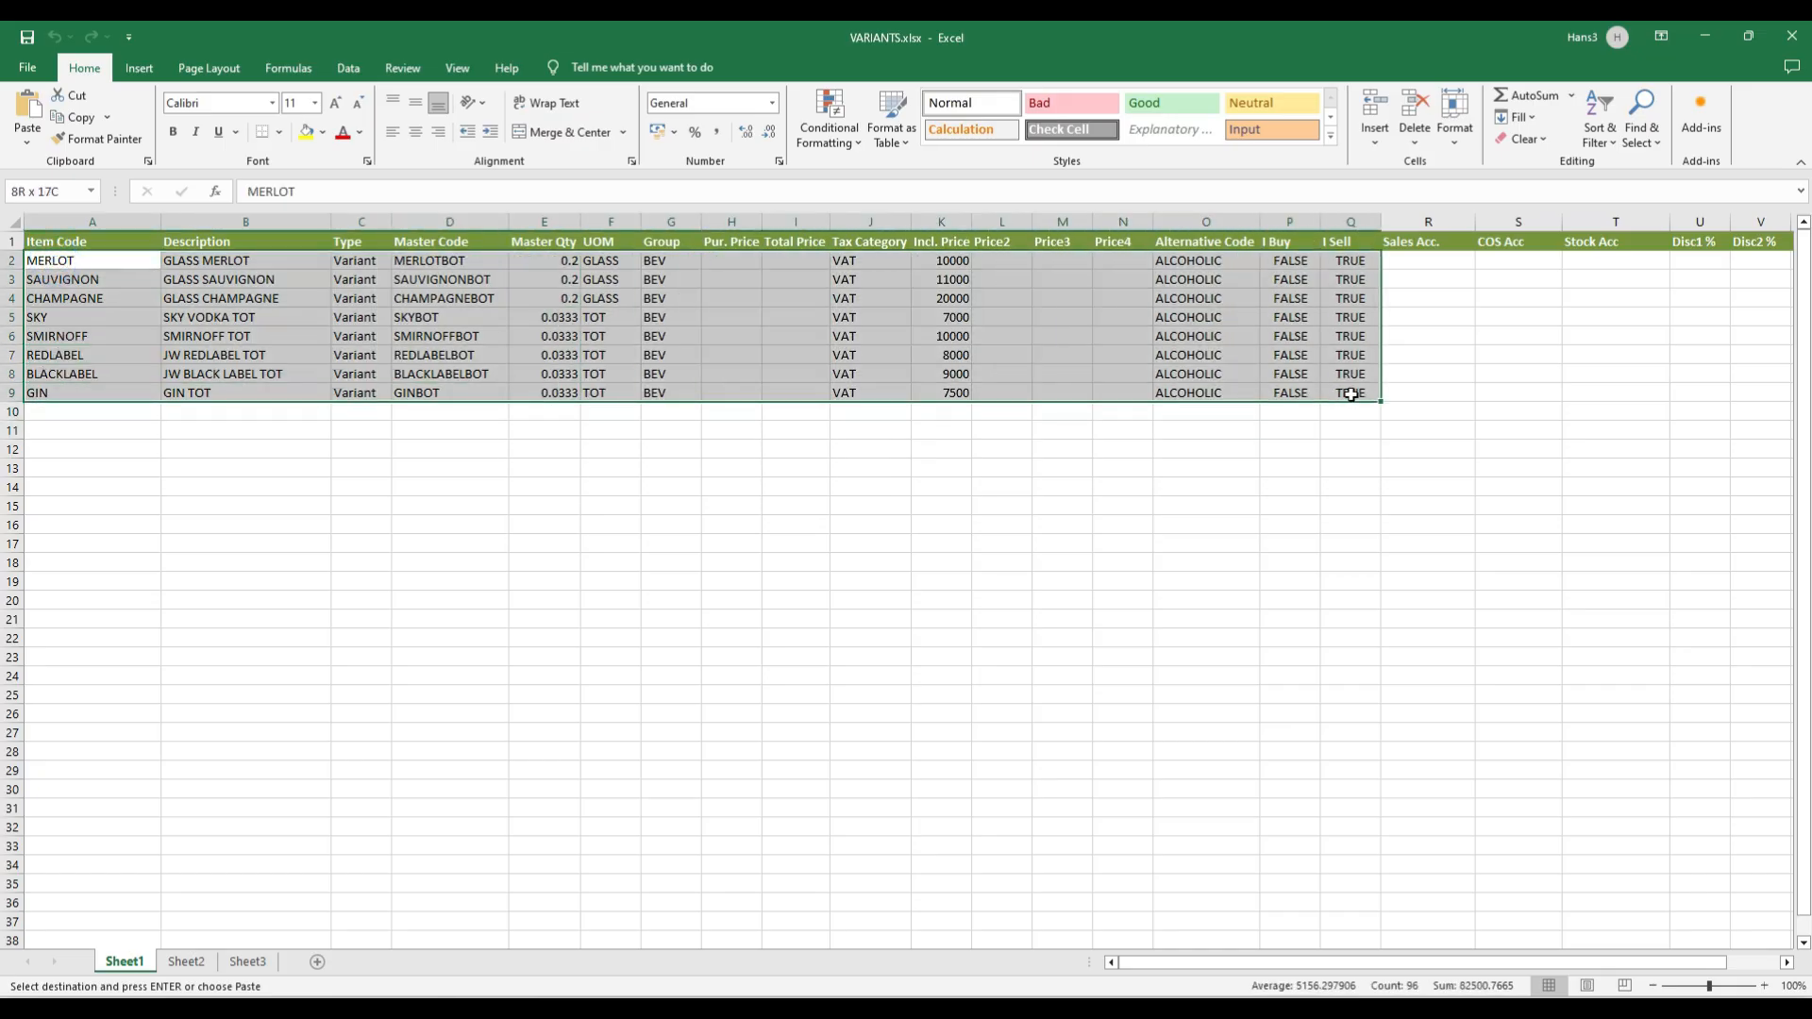
right_click(1022, 306)
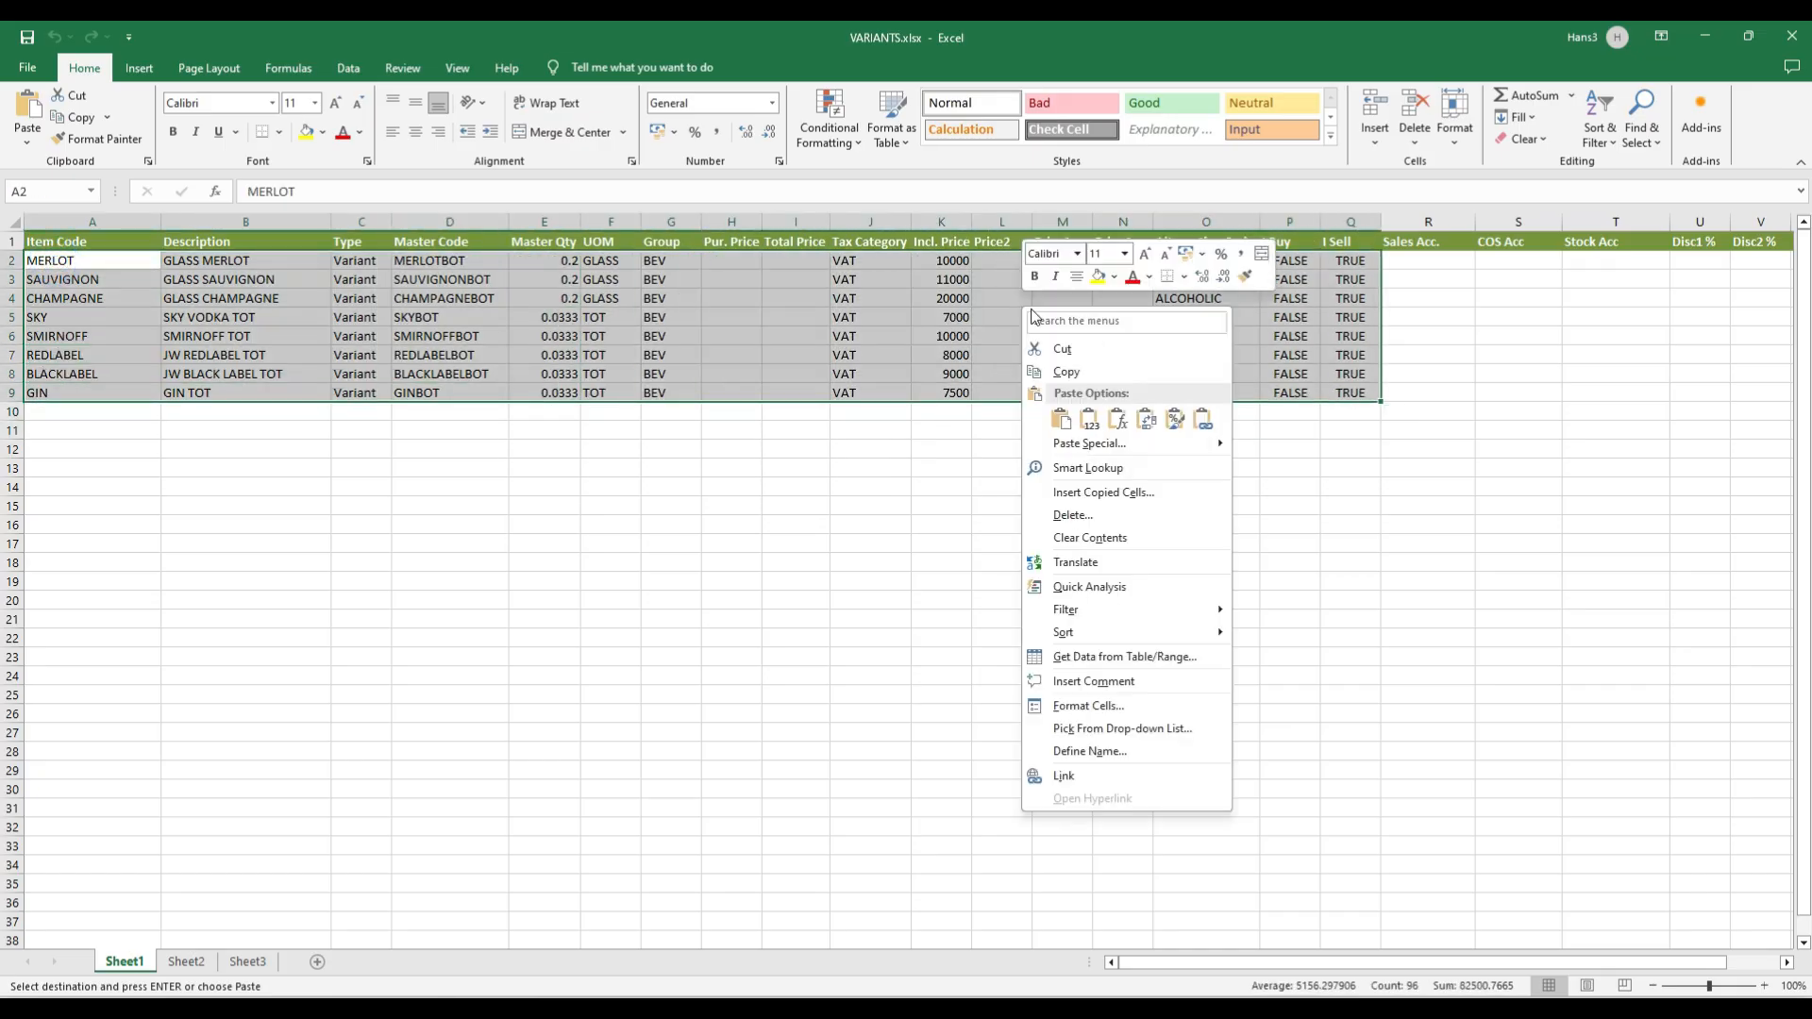
click(1085, 373)
click(1385, 1012)
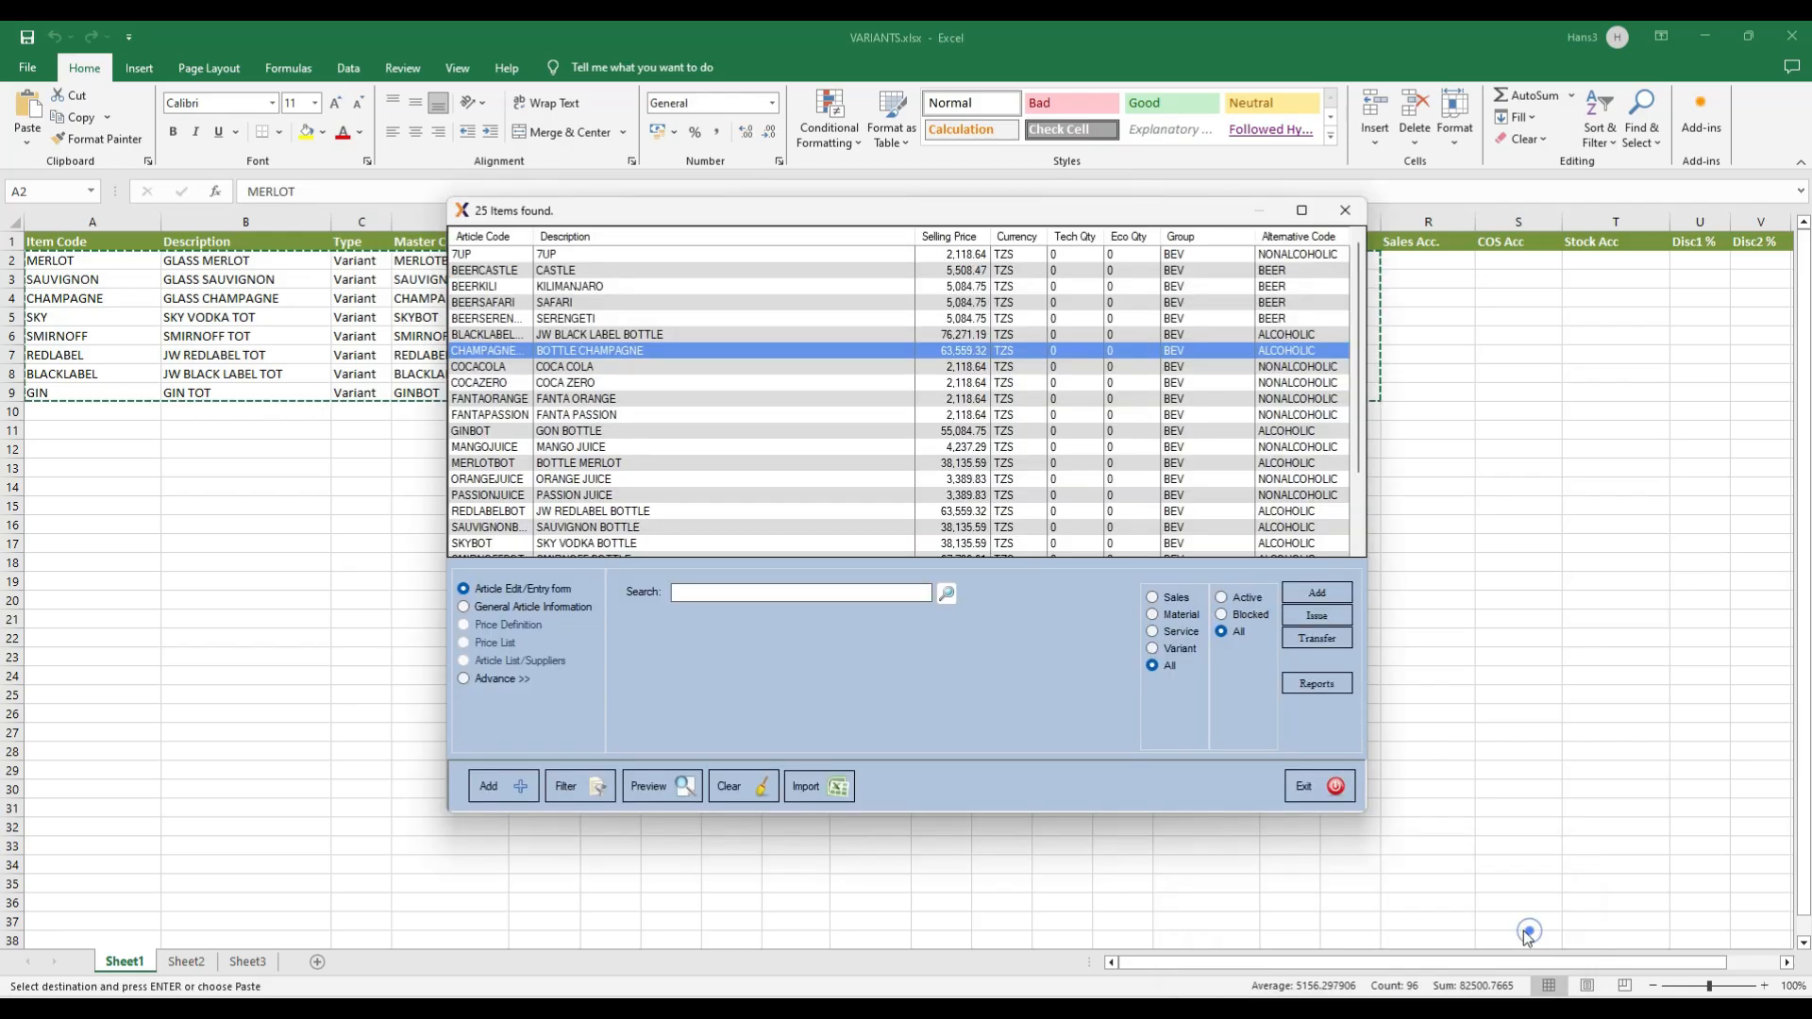
click(1510, 929)
Step: Start another item import and paste the copied variant rows into the Upload Articles grid
click(808, 787)
right_click(870, 408)
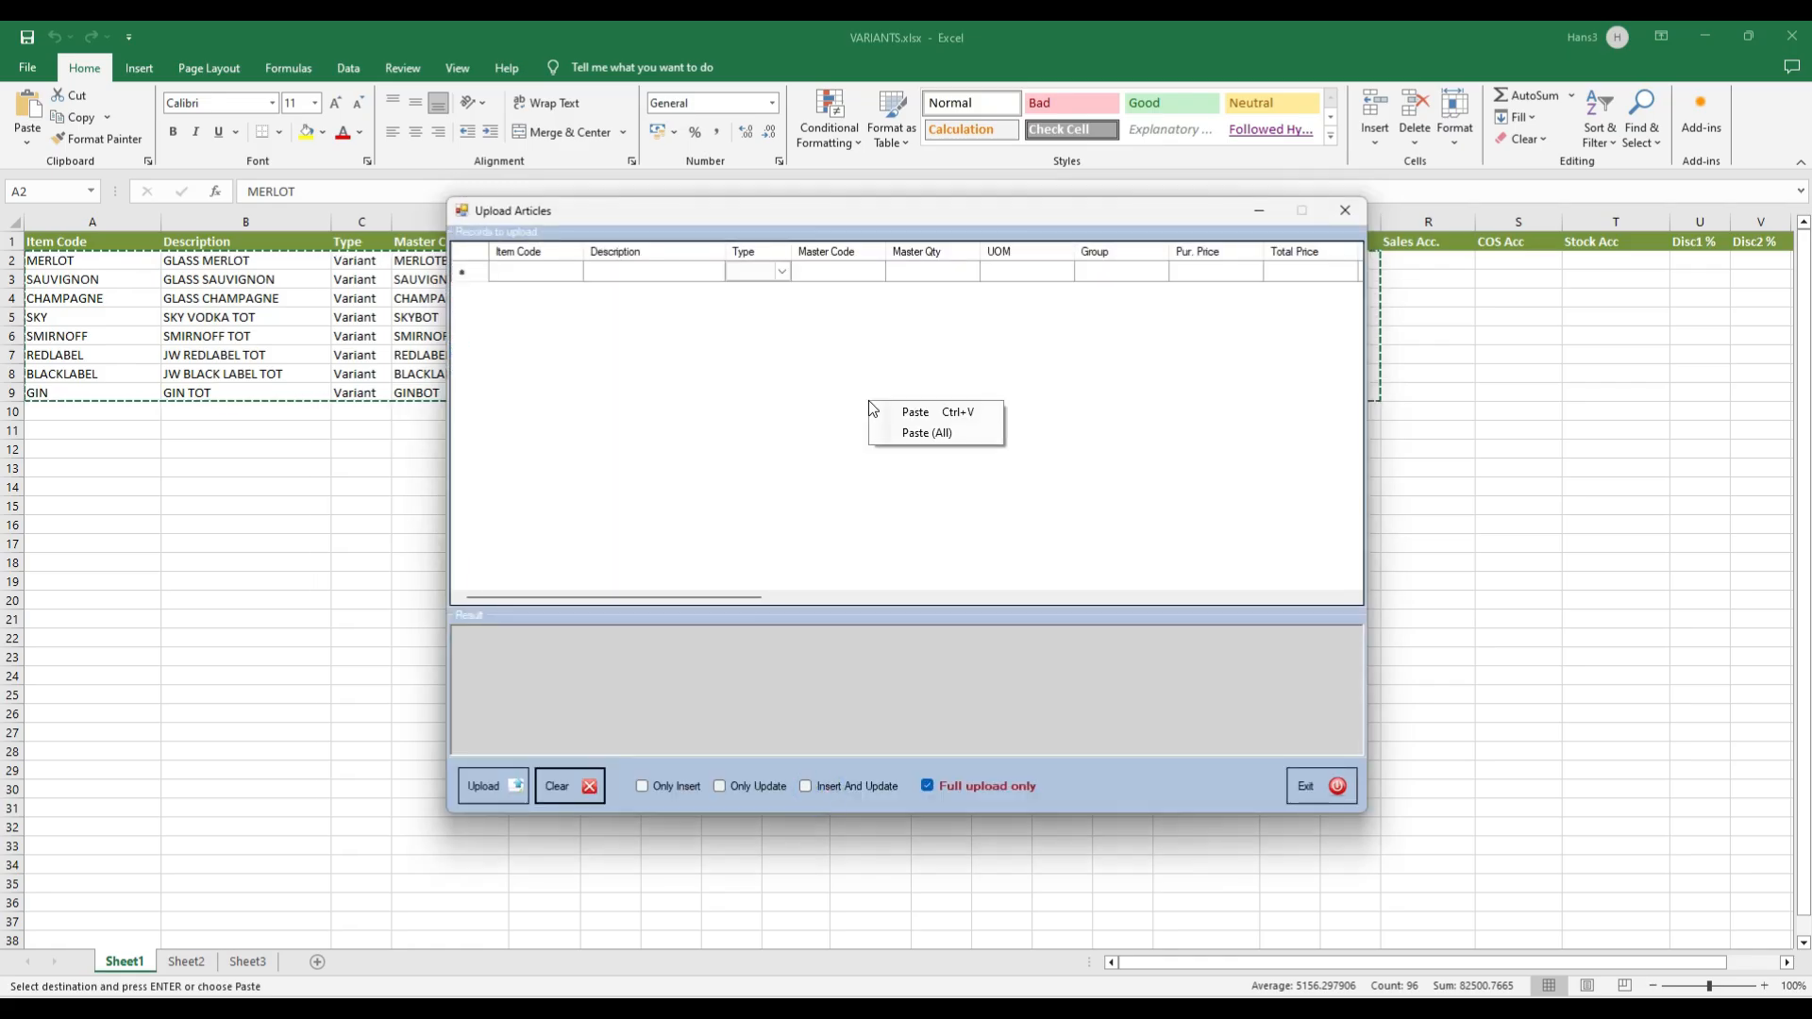
click(914, 412)
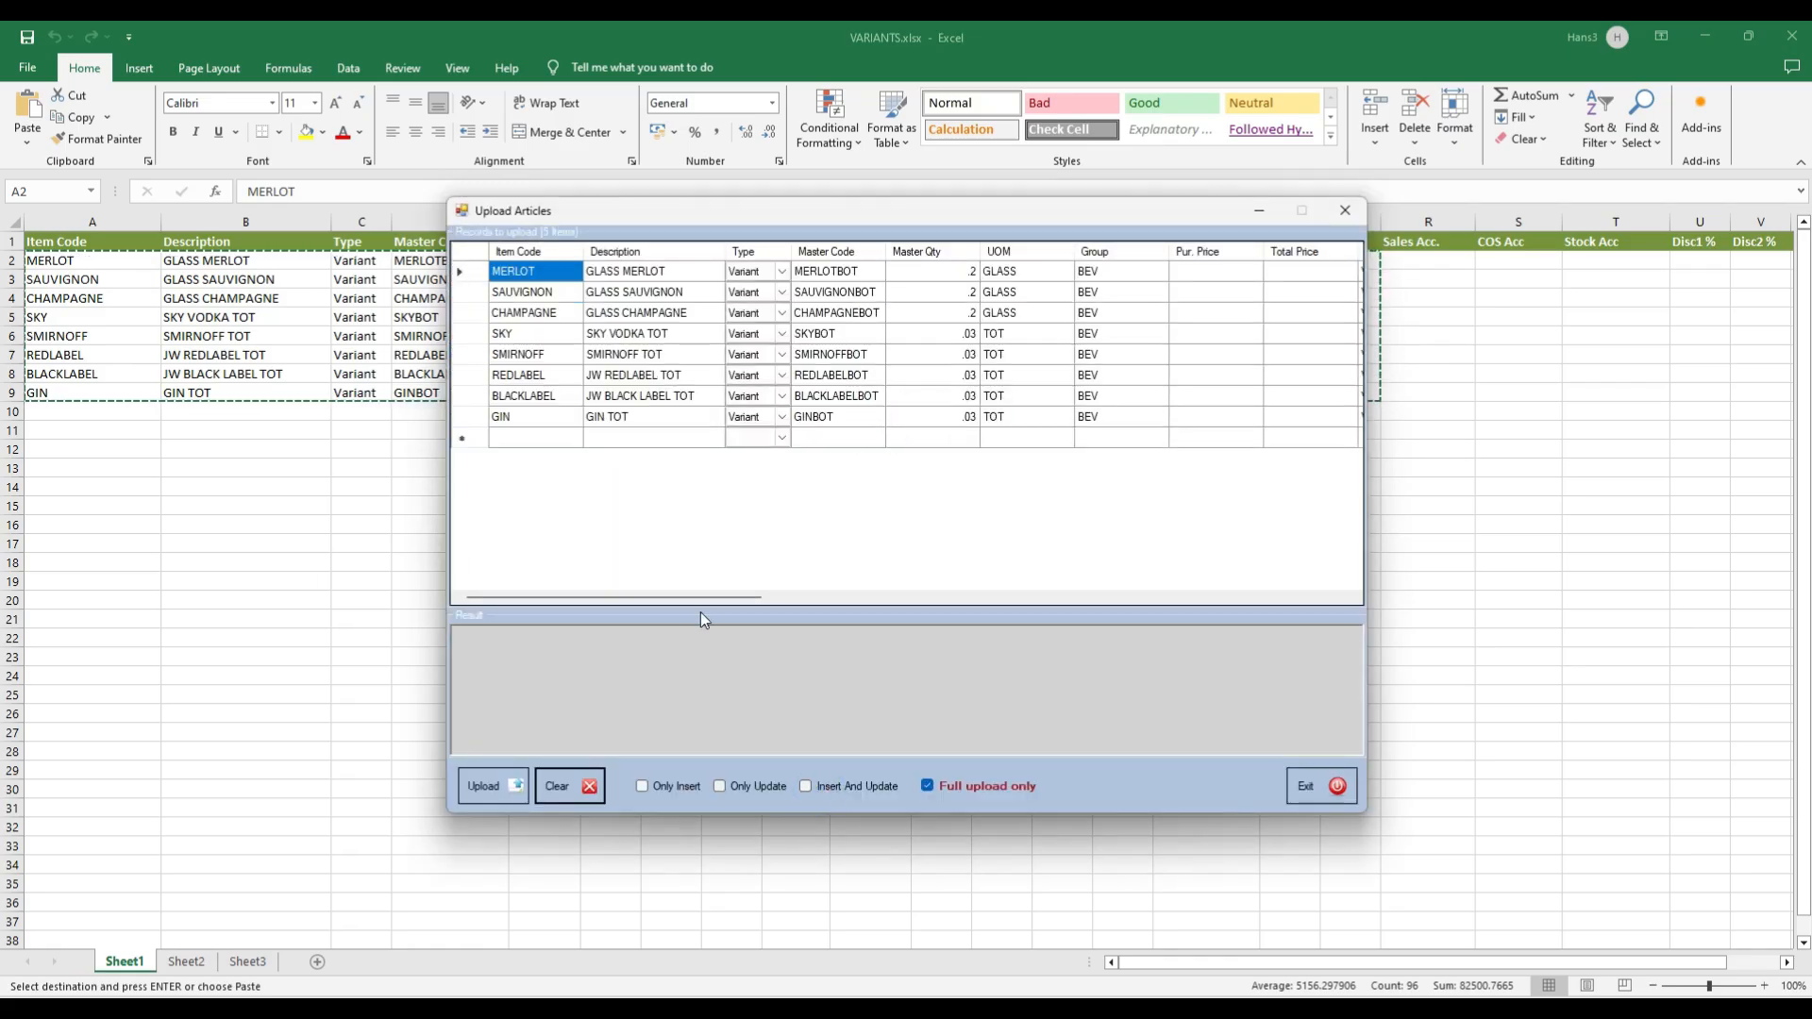
Step: Upload the pasted variant items with Only Insert enabled, confirm the upload, and return to the items list
click(672, 787)
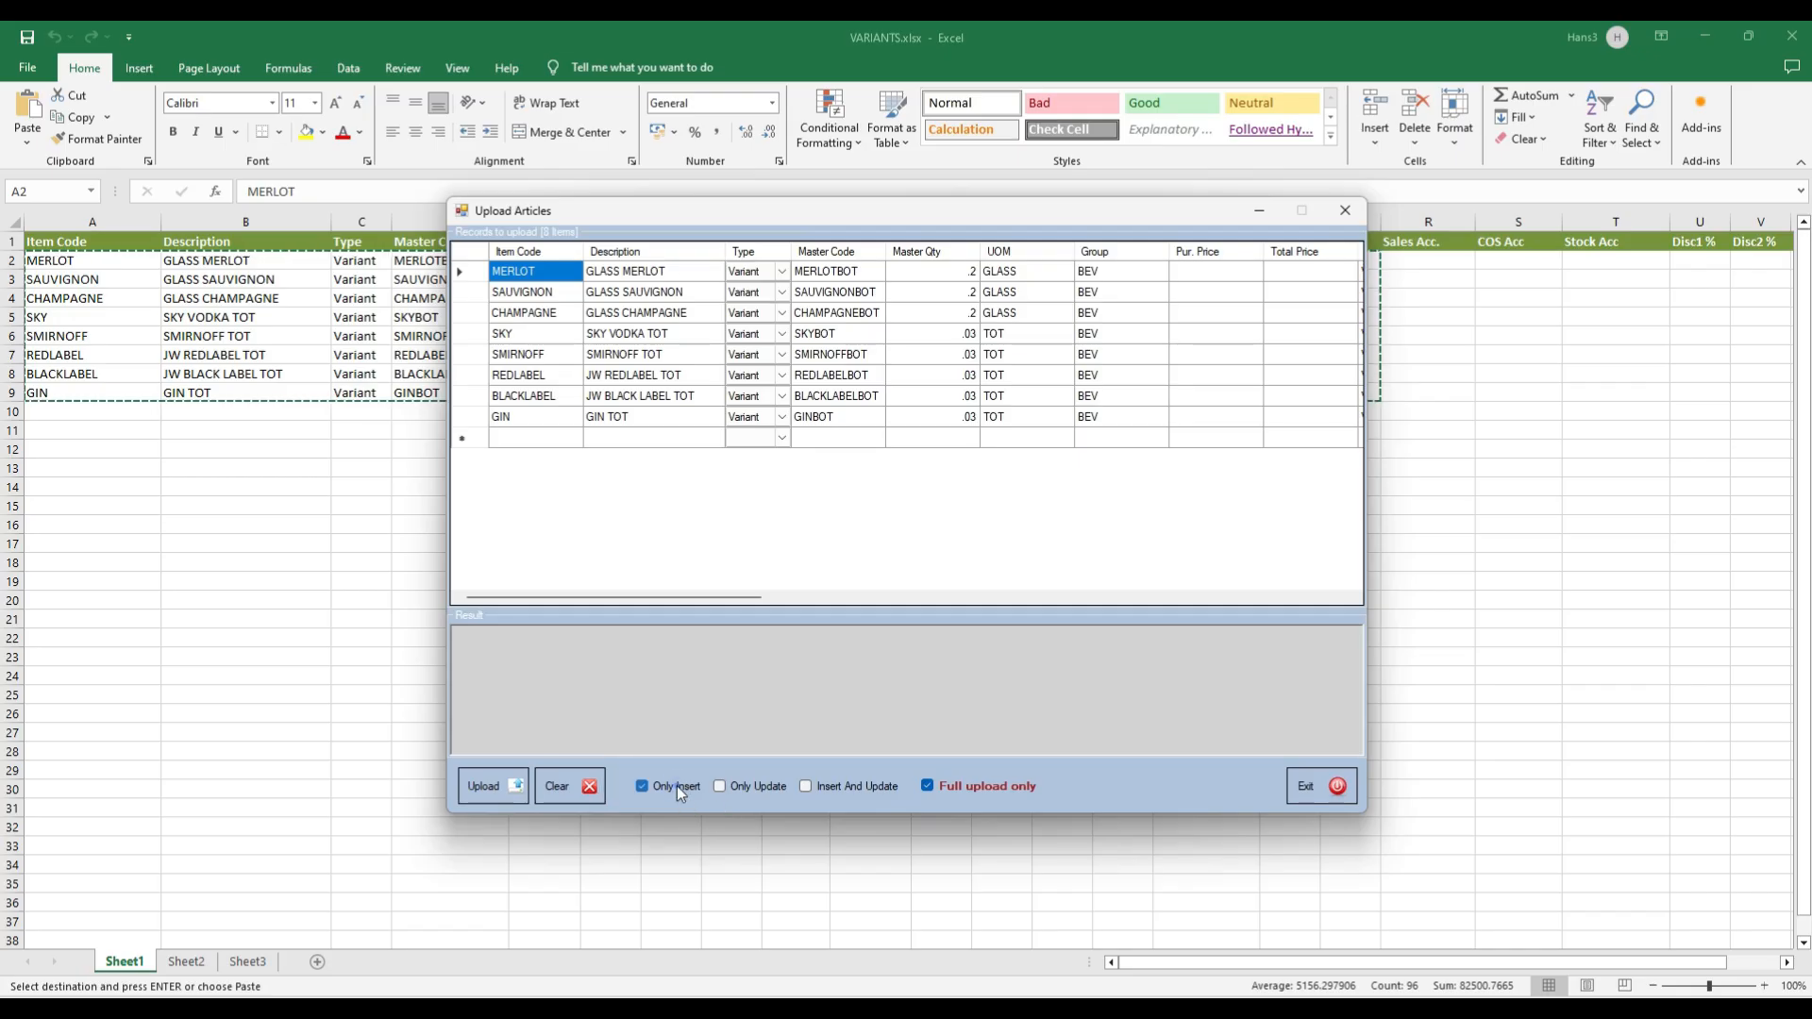
click(500, 791)
click(1044, 596)
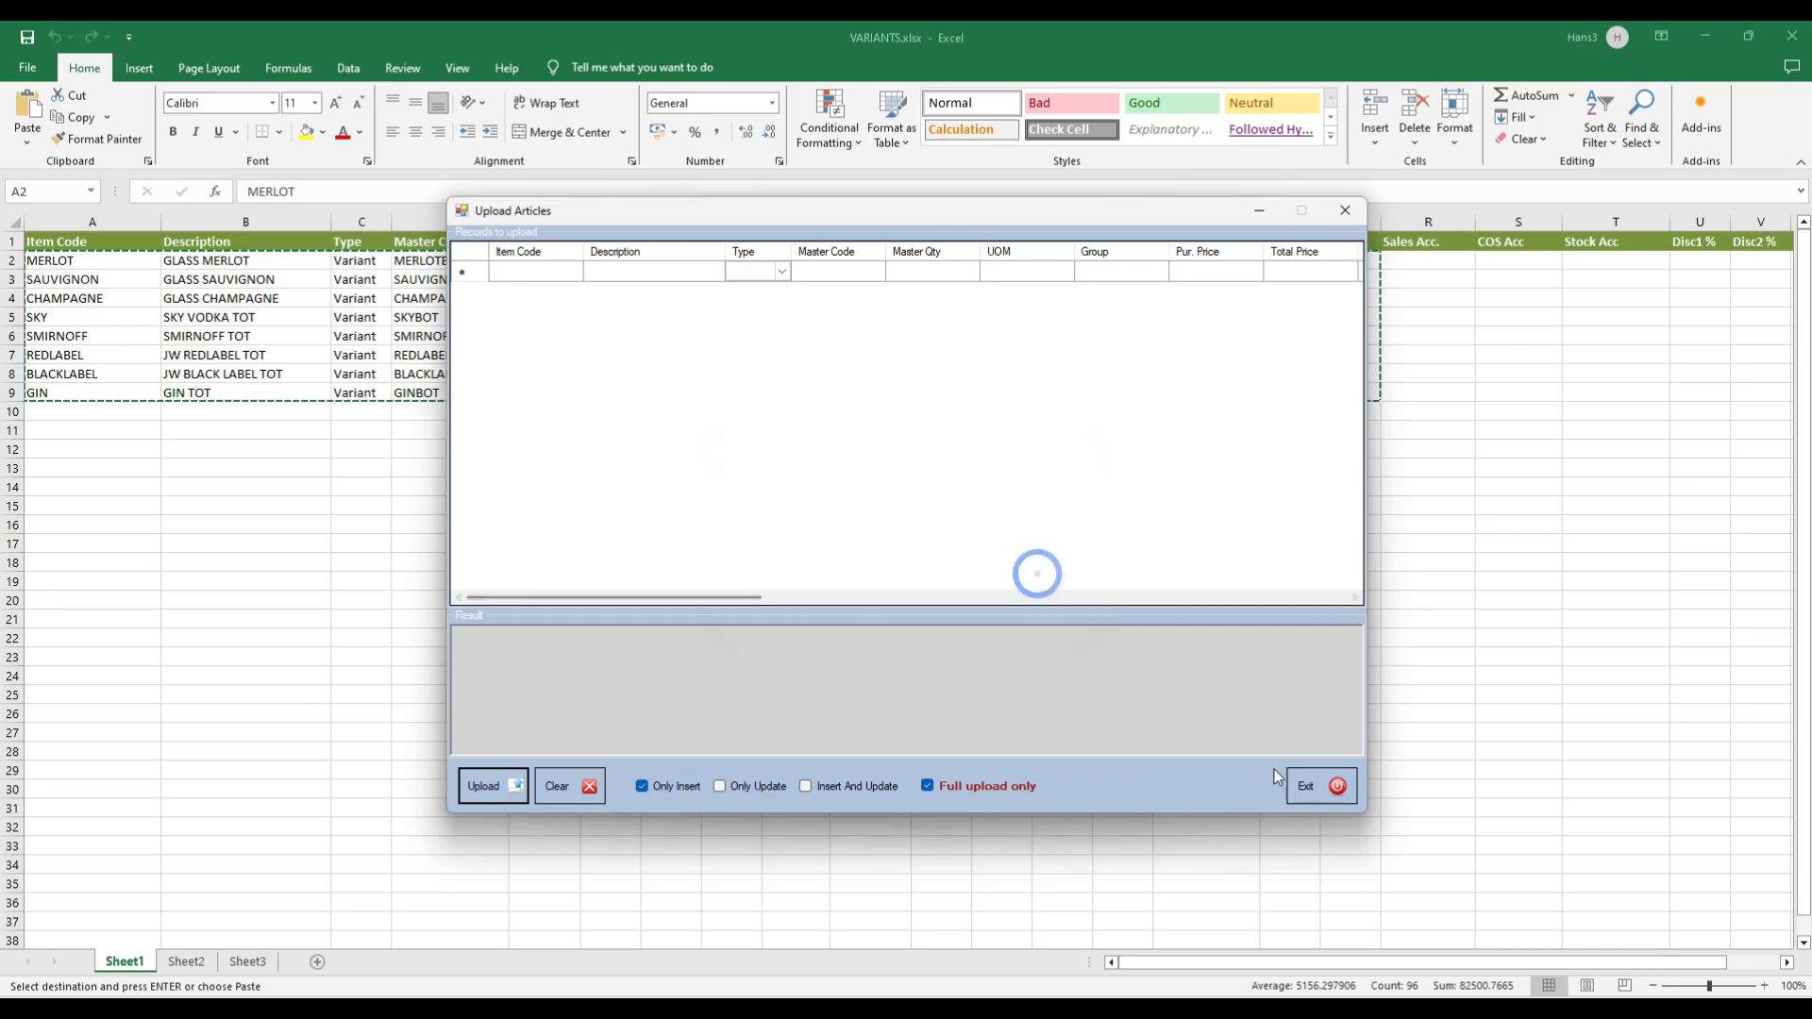
click(1310, 783)
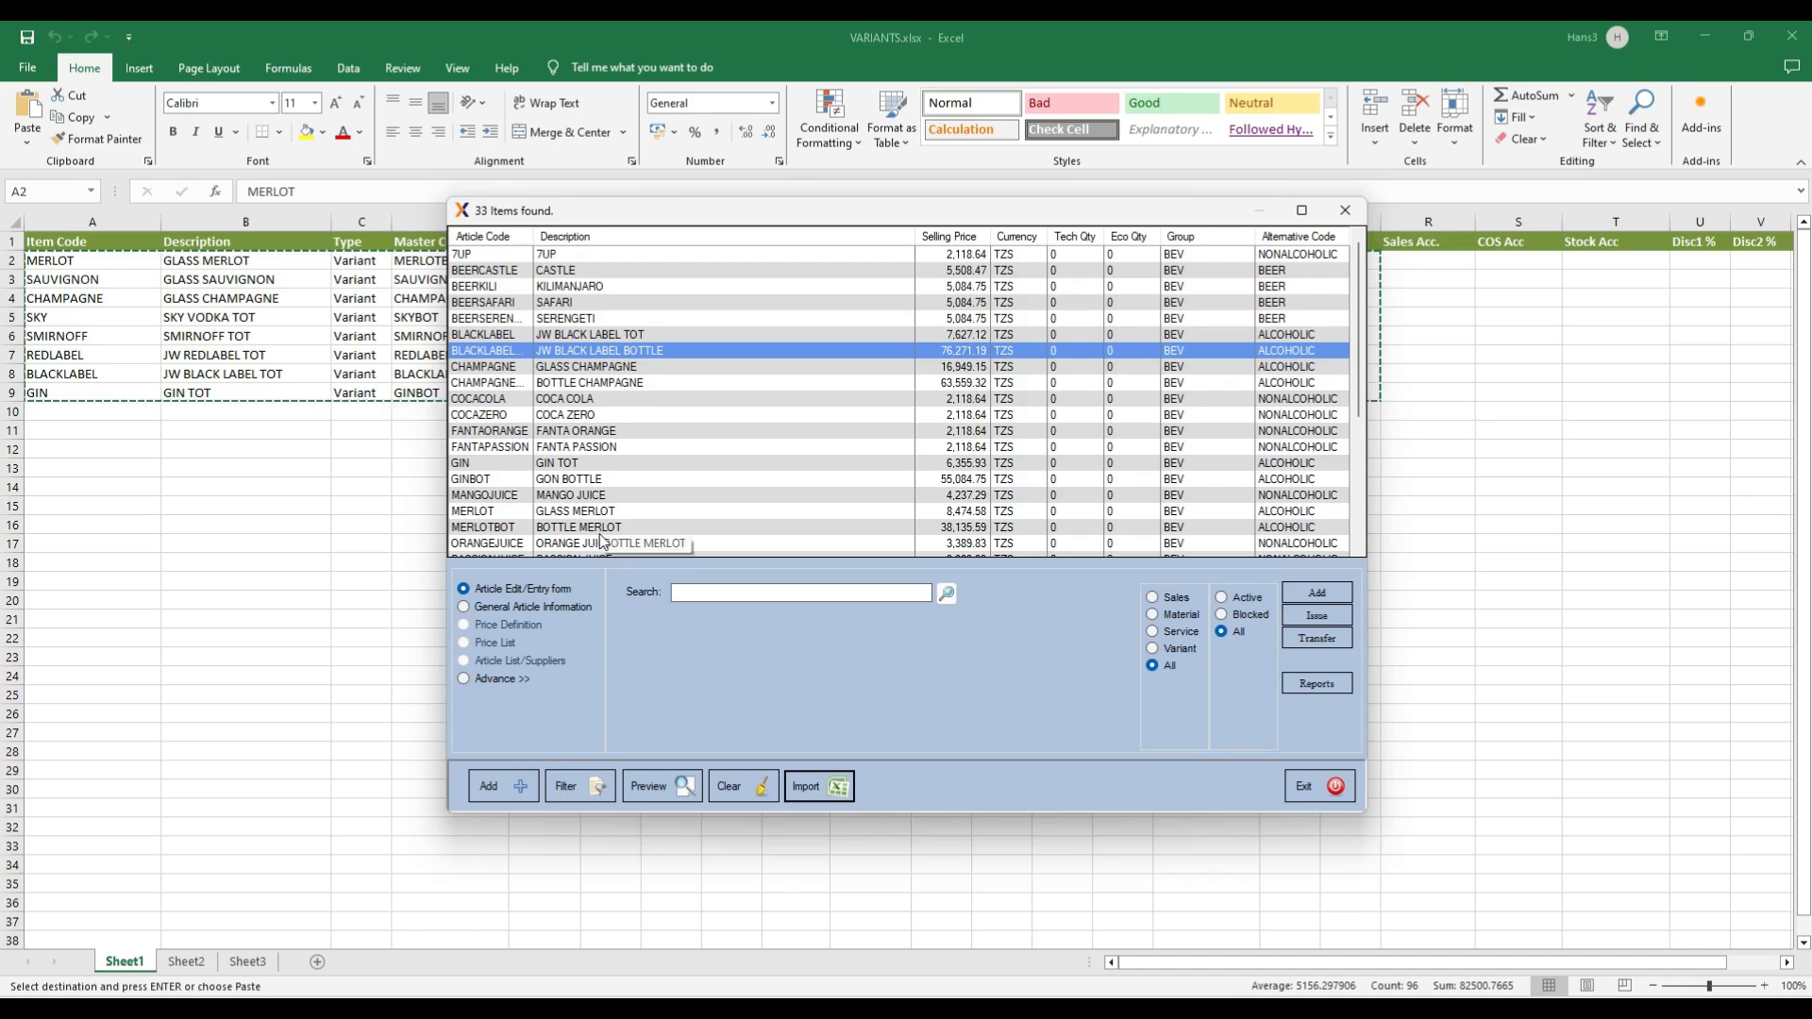
Step: Search the items list for "bottle" and open the item definition of JW BLACK LABEL BOTTLE
click(716, 596)
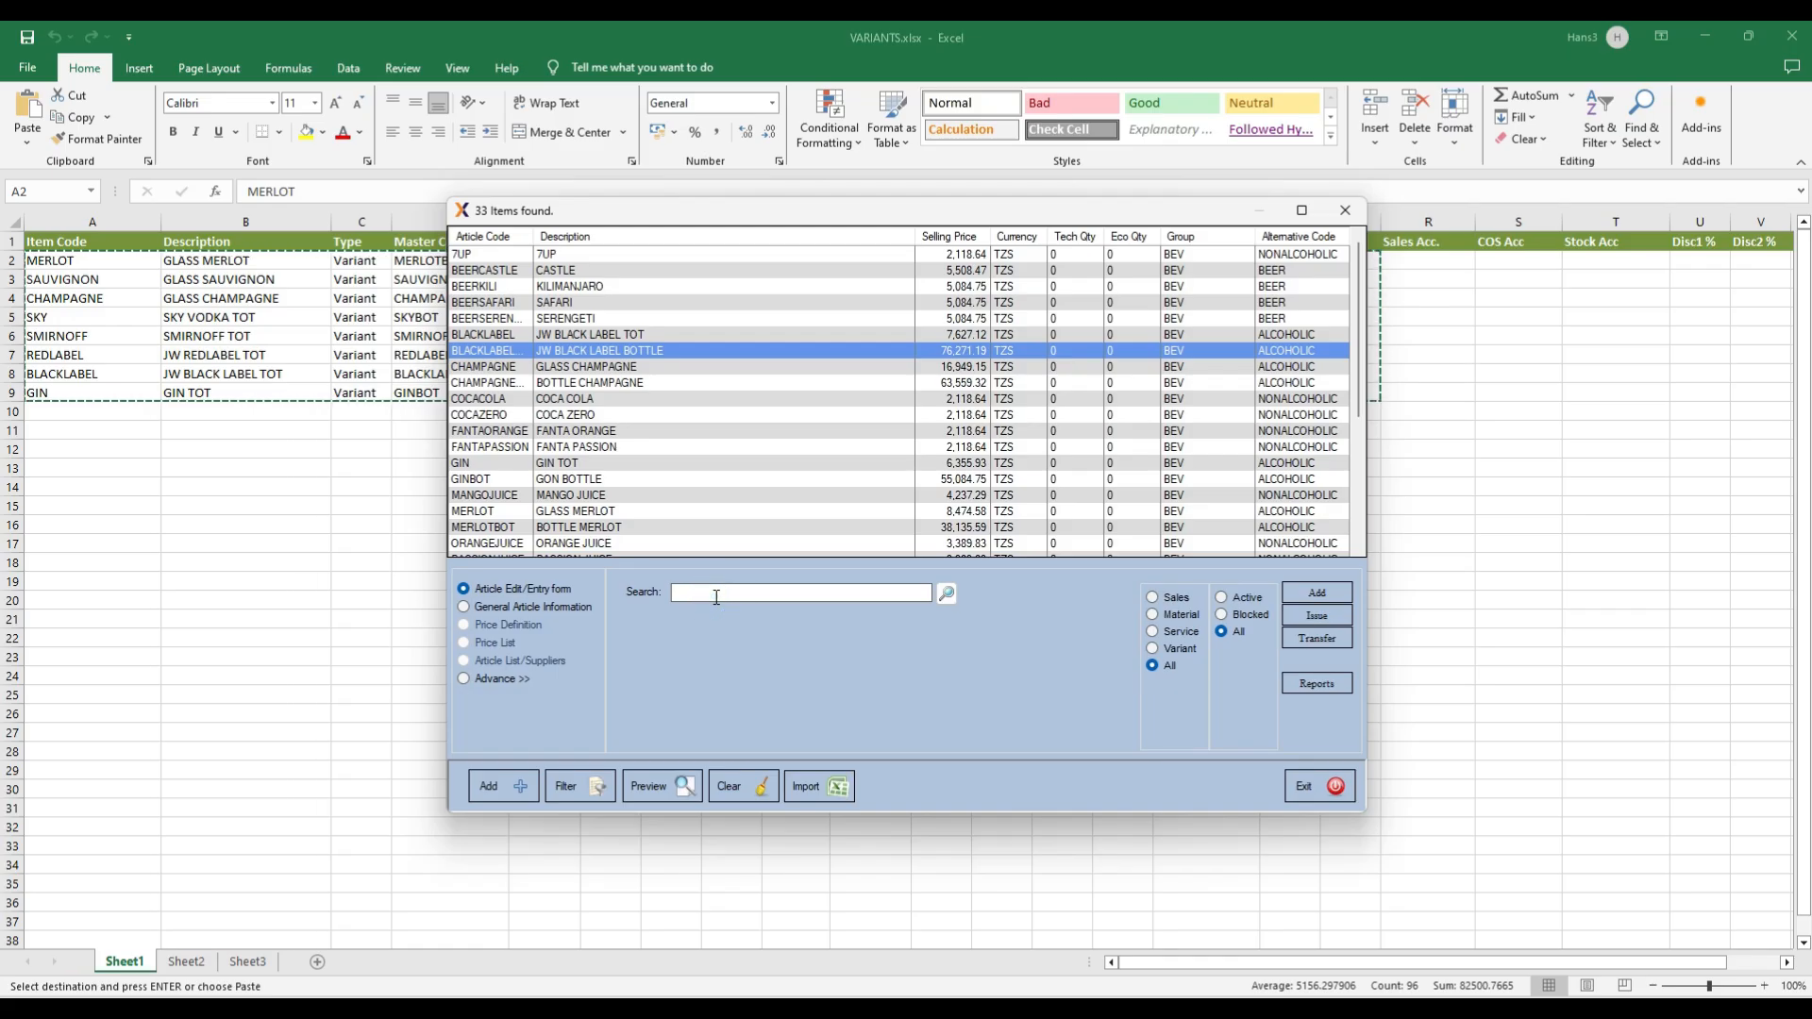
text(bottle)
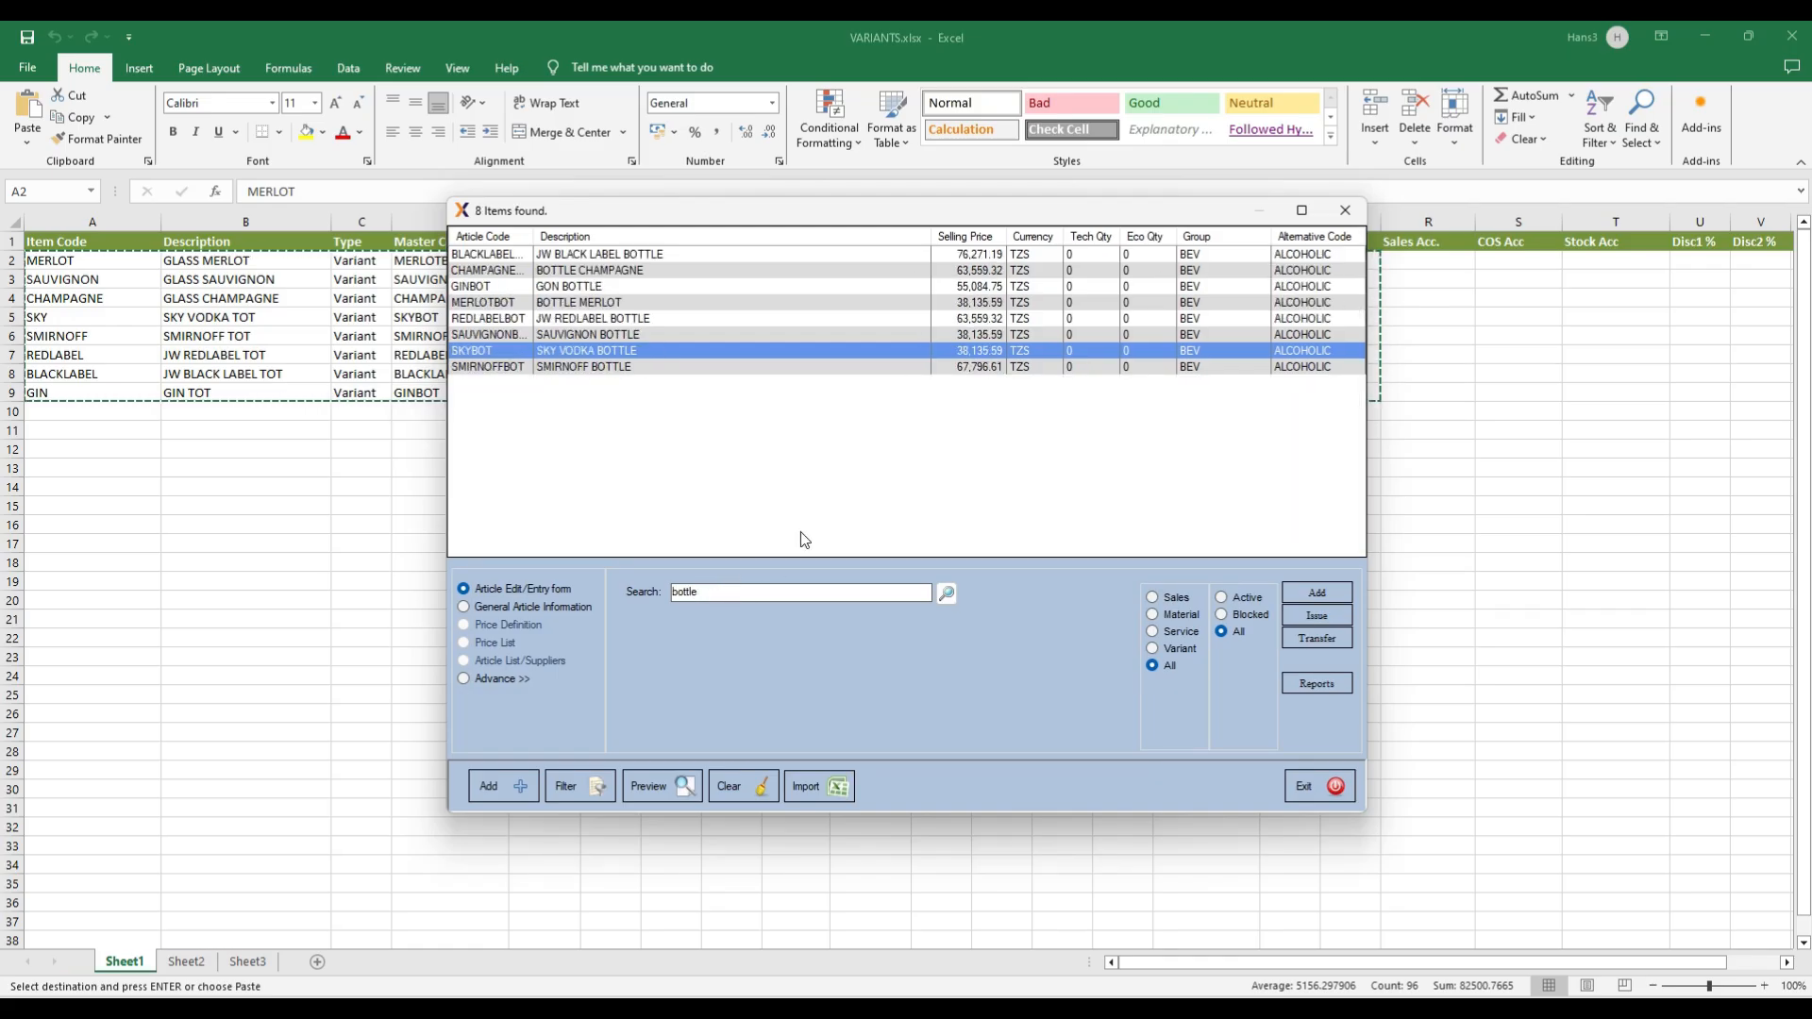
click(668, 253)
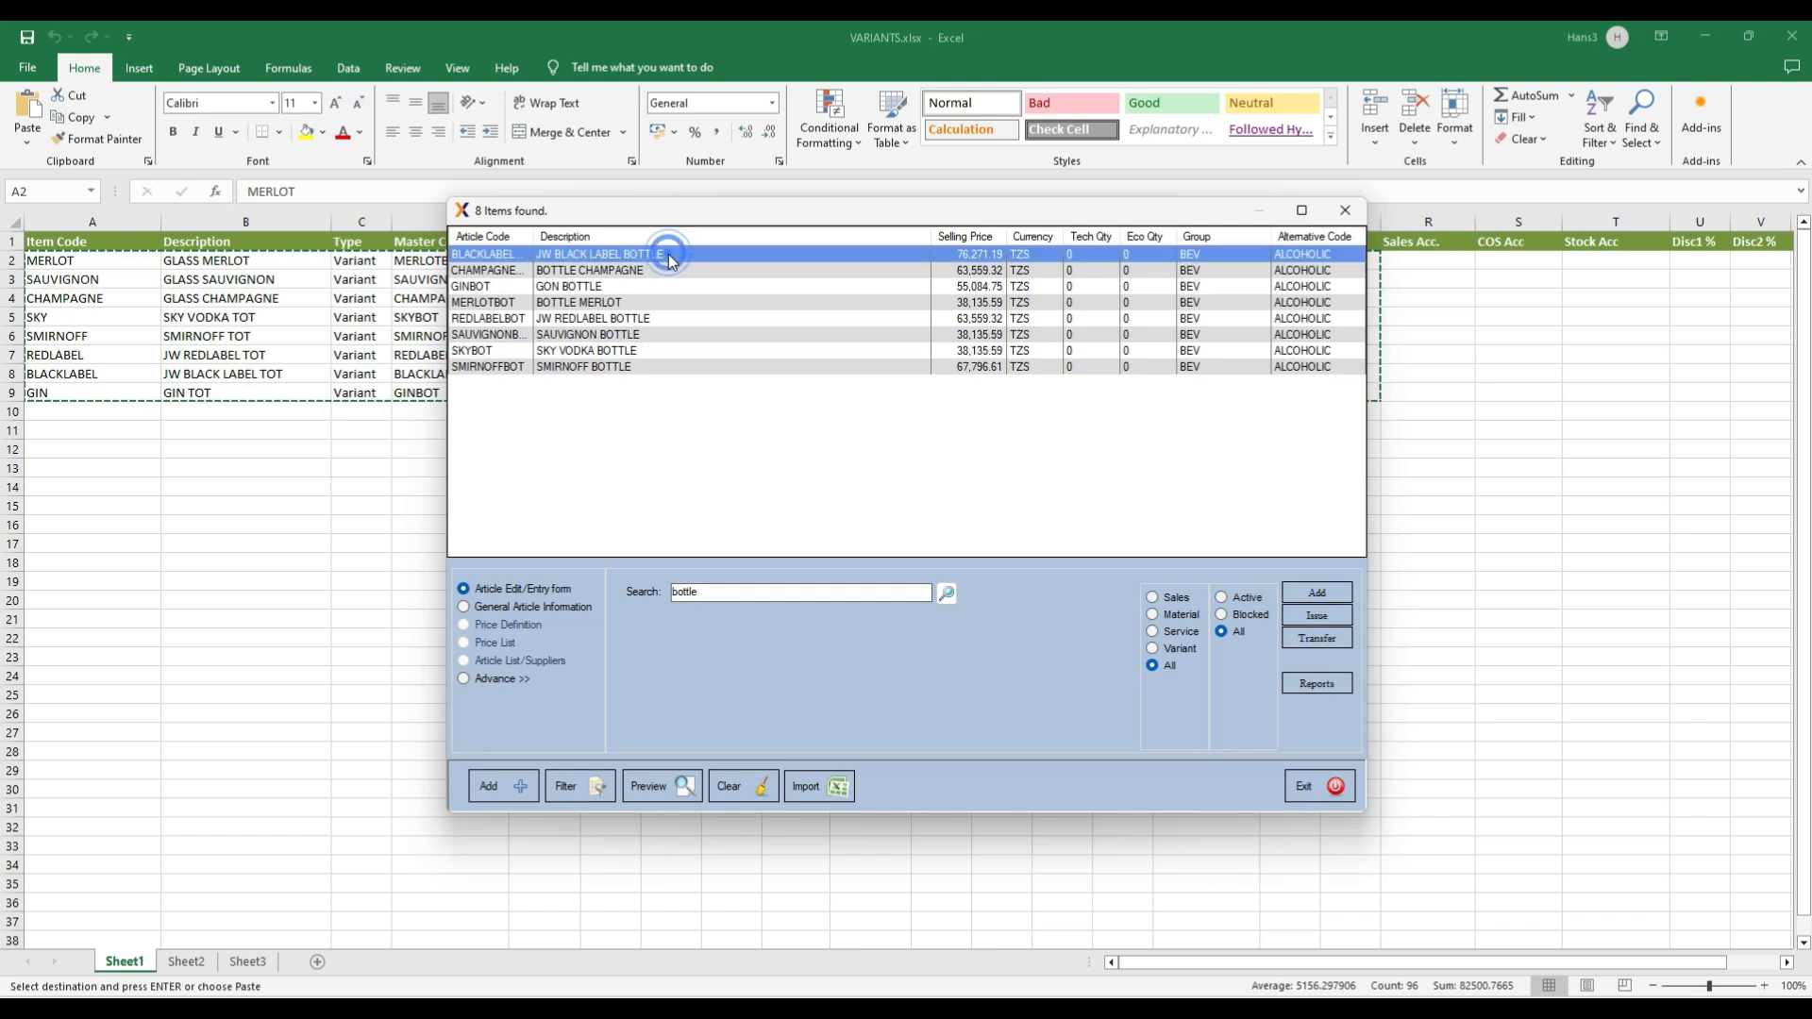
double_click(668, 253)
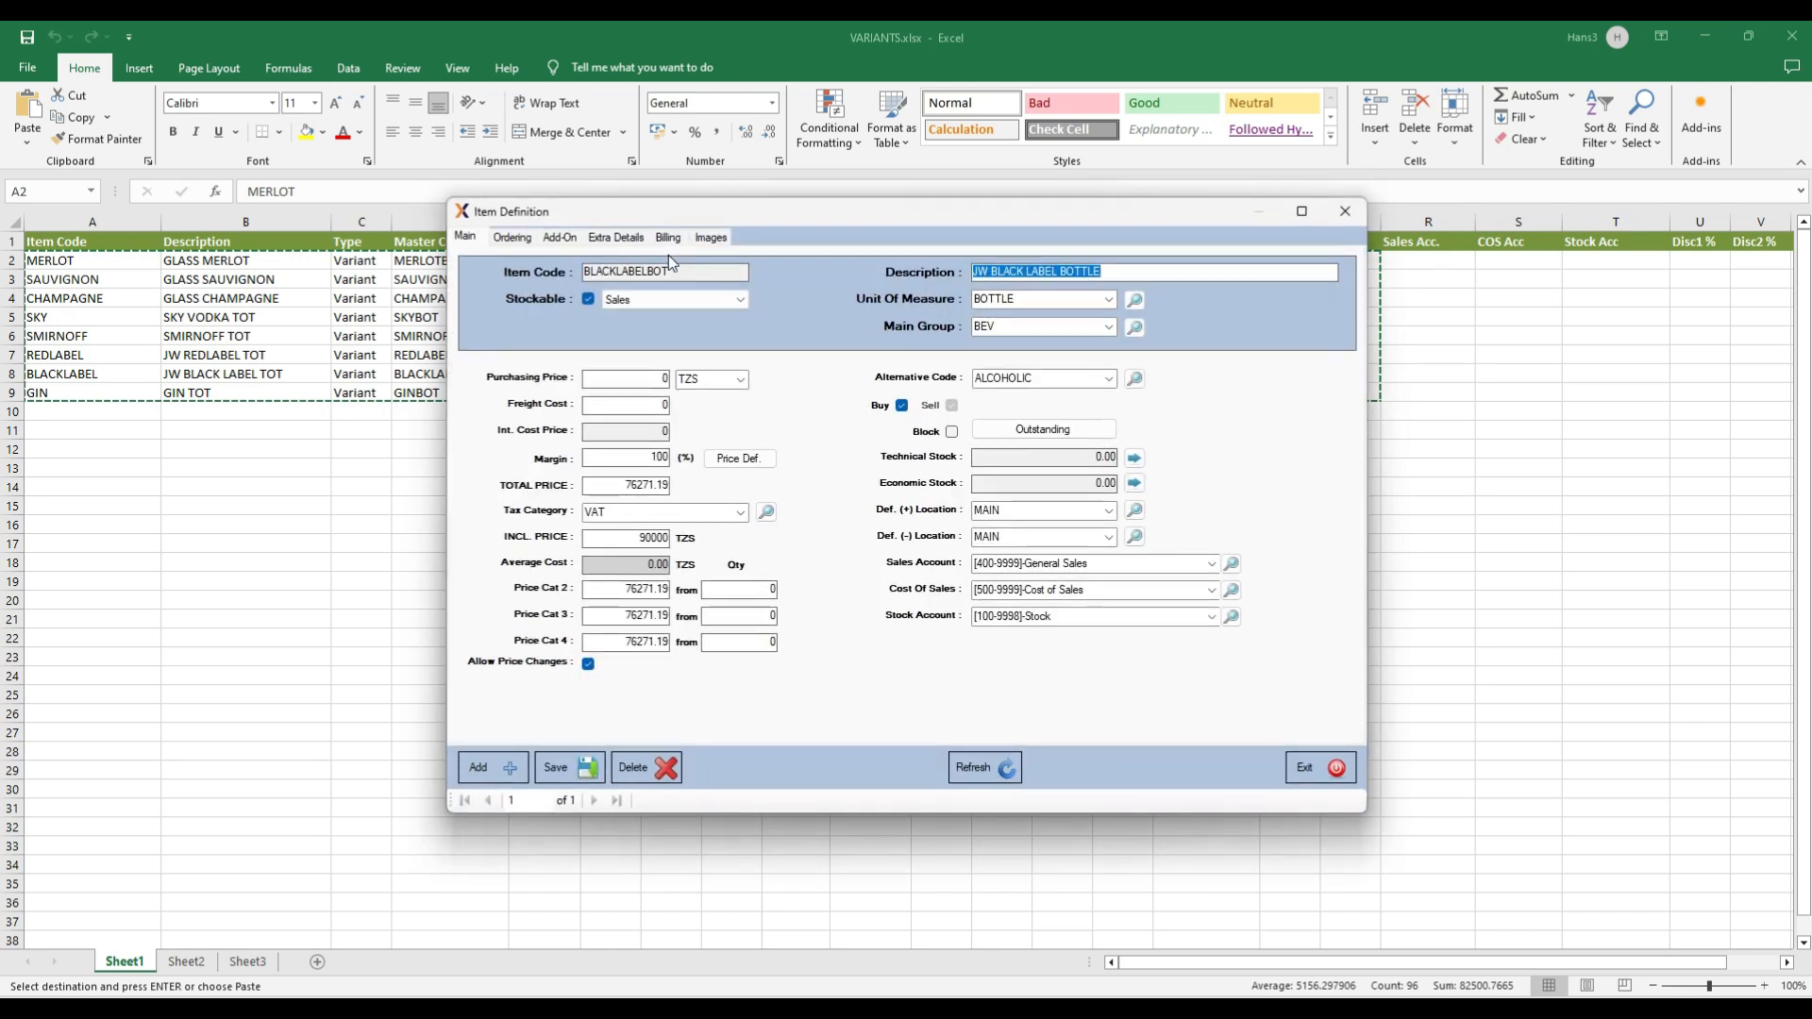
Step: Set the add-on pack quantity of JW BLACK LABEL BOTTLE to 0.0001, save the item and close its definition
click(559, 238)
drag(593, 380, 692, 375)
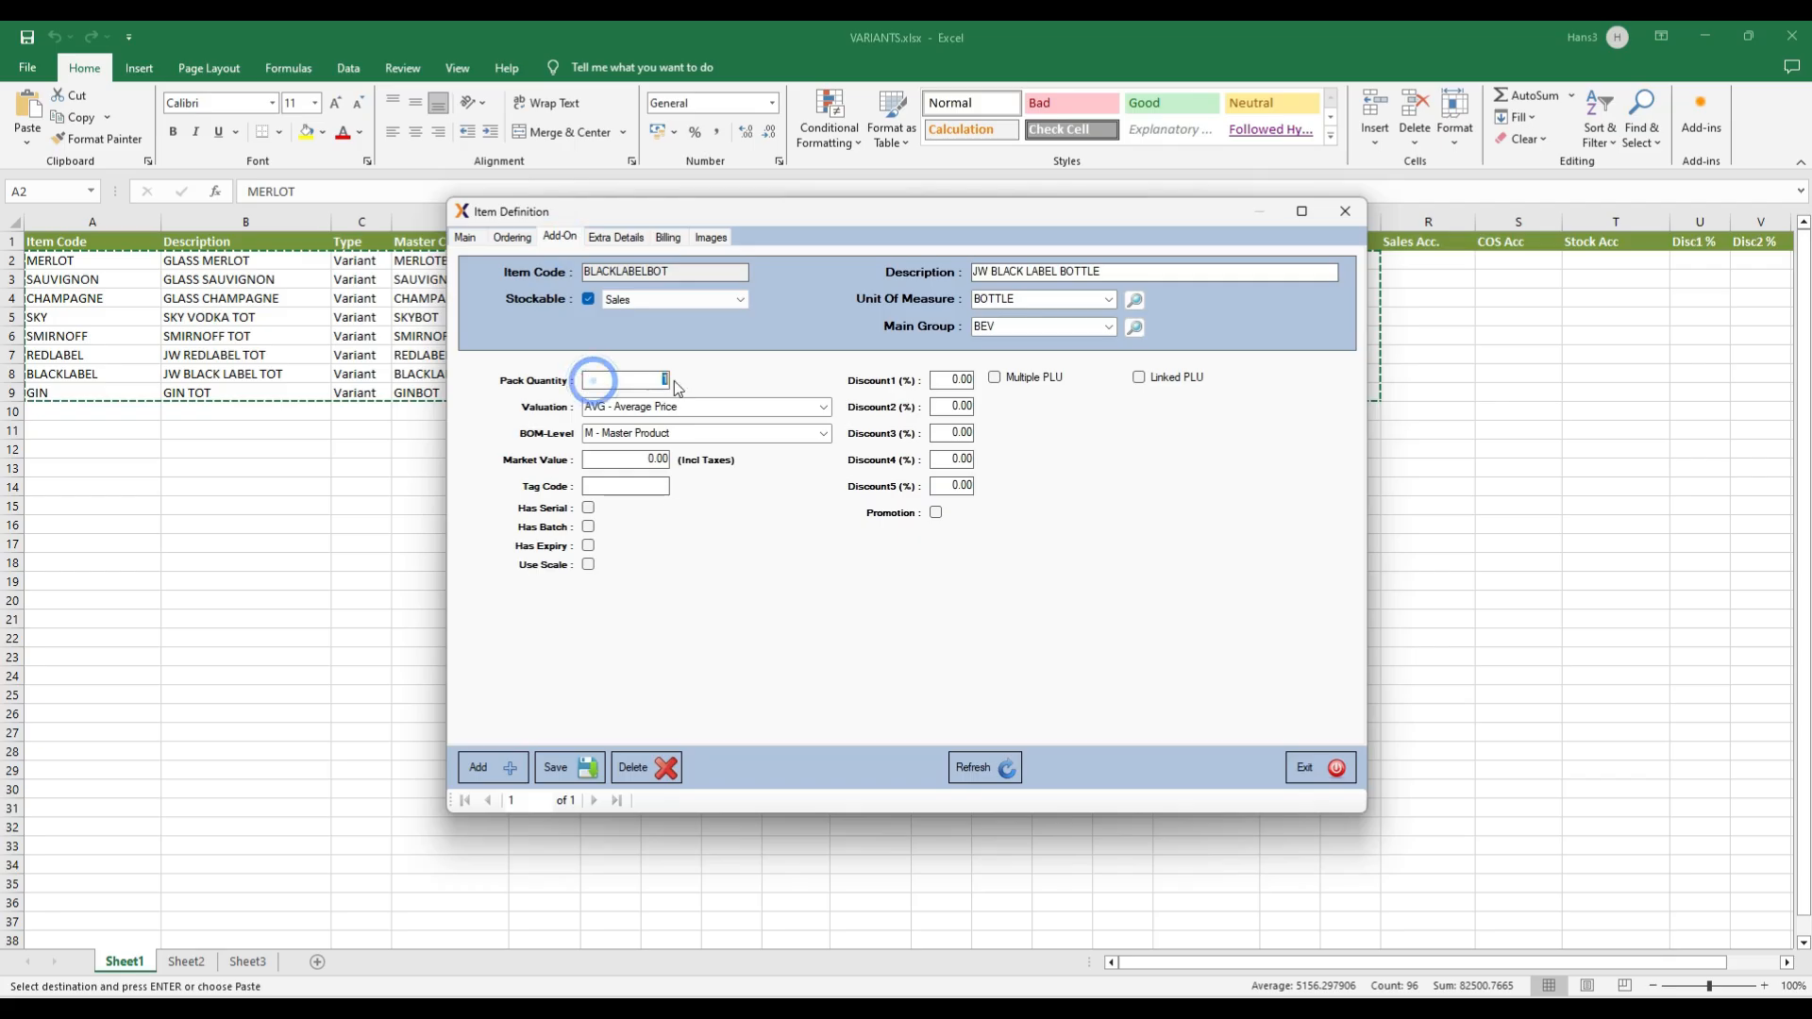
click(616, 380)
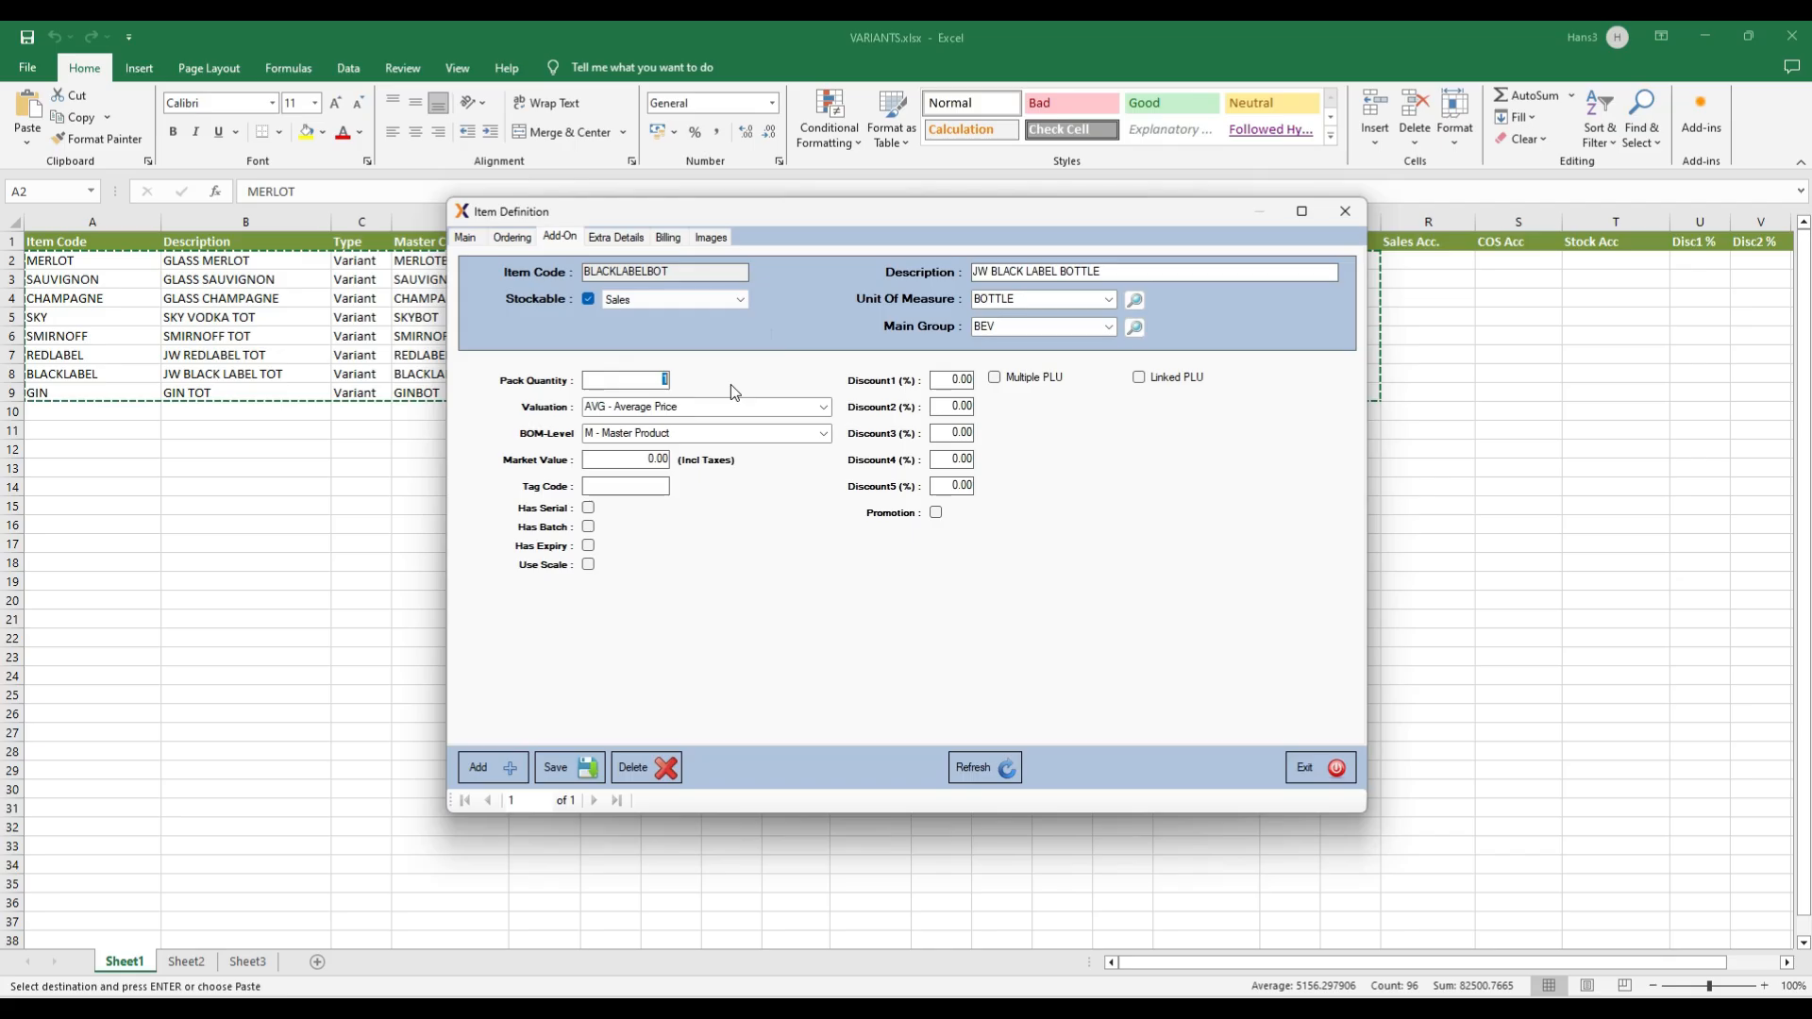
key(BackSpace)
key(Tab)
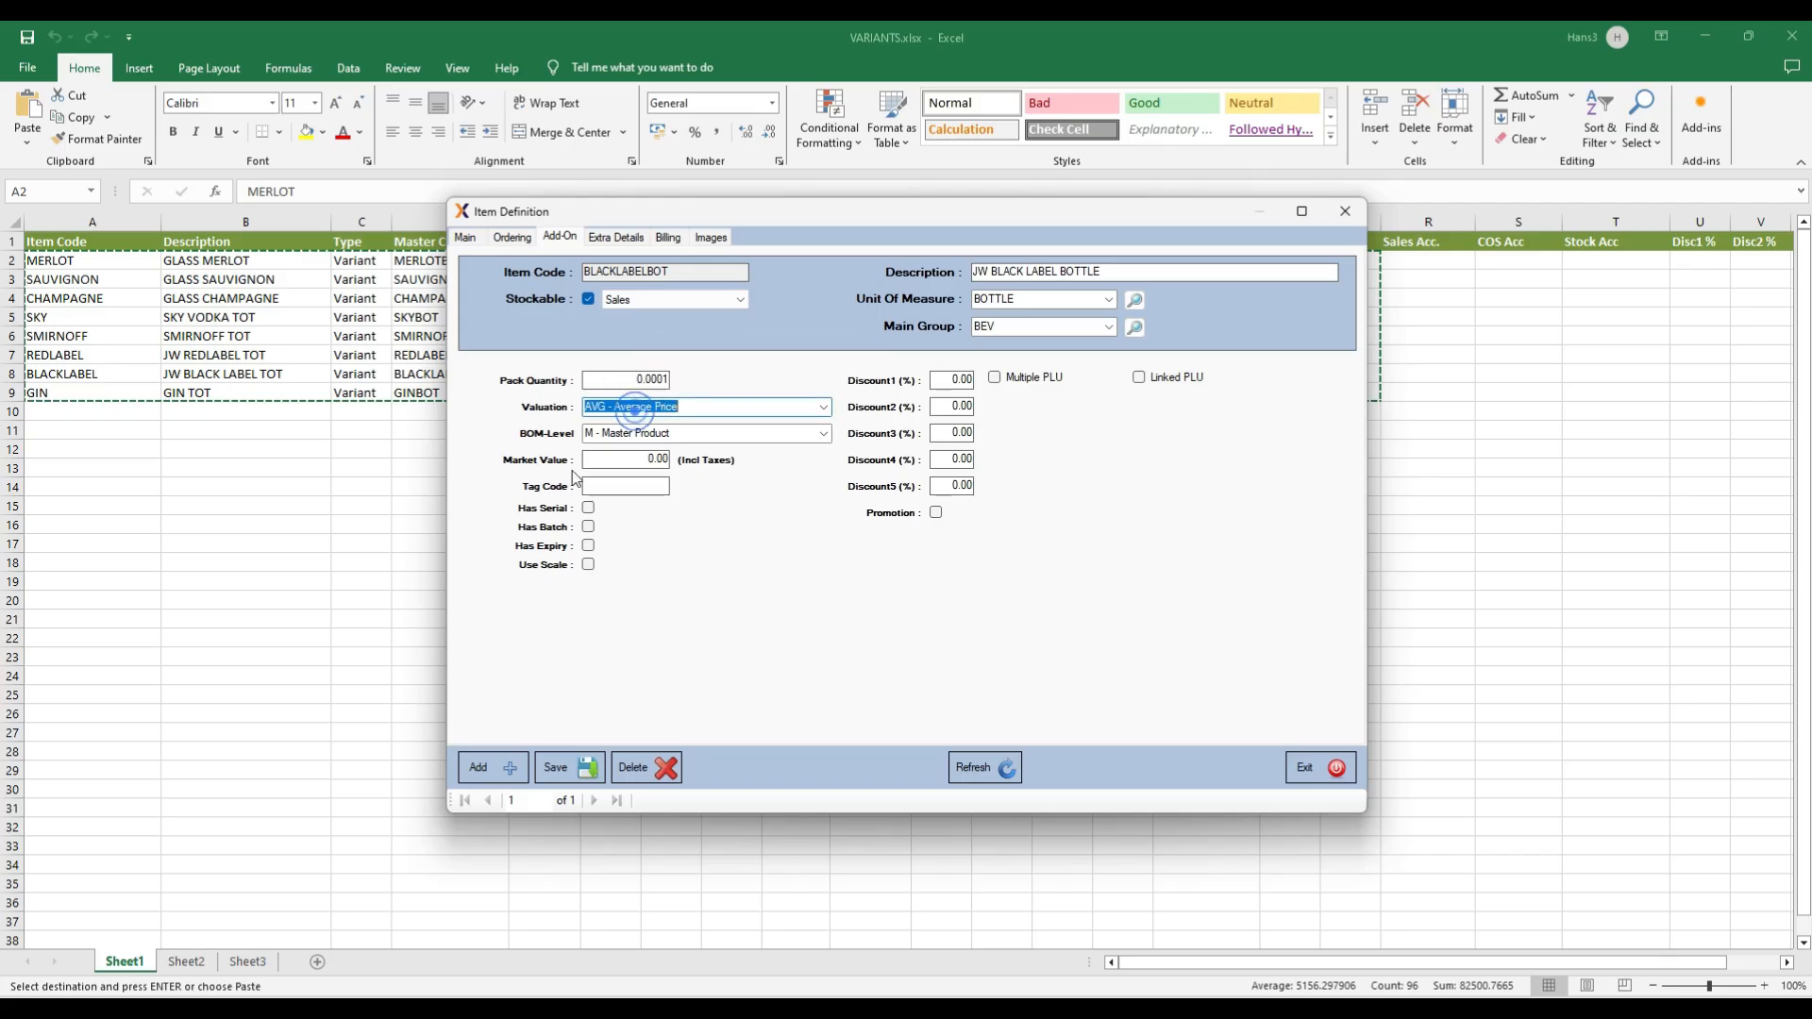
click(557, 765)
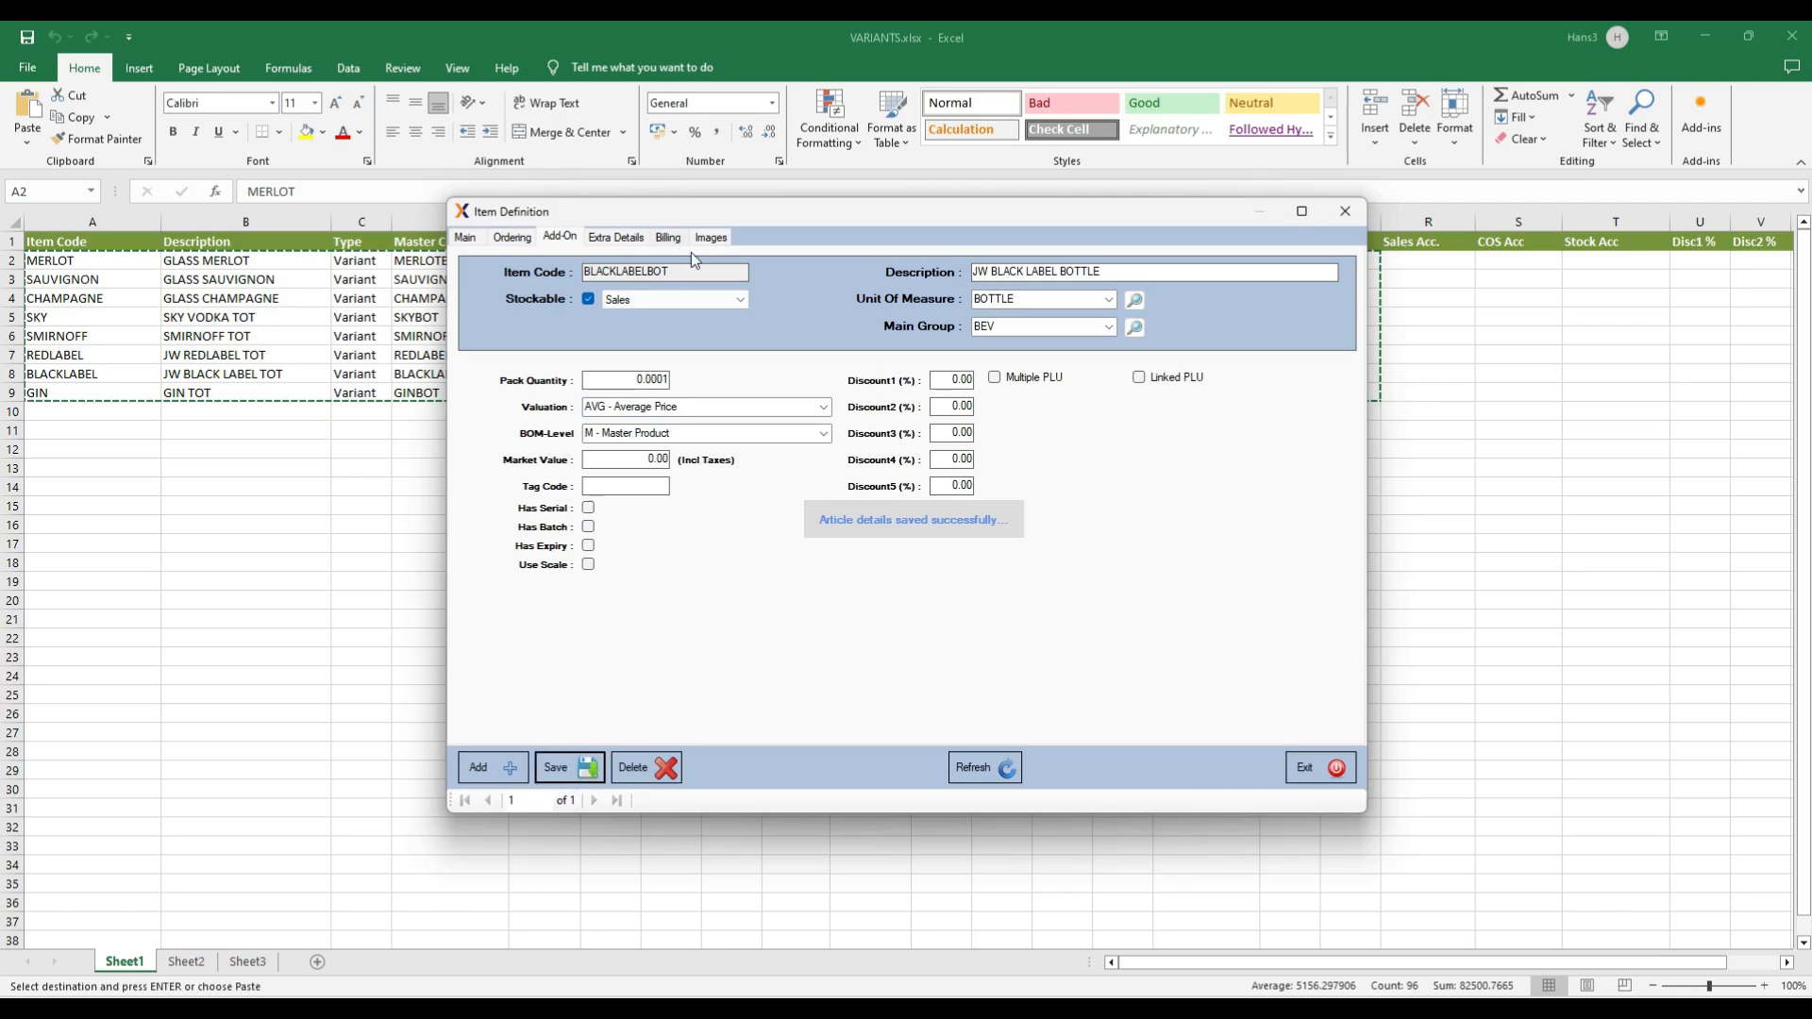
click(1310, 772)
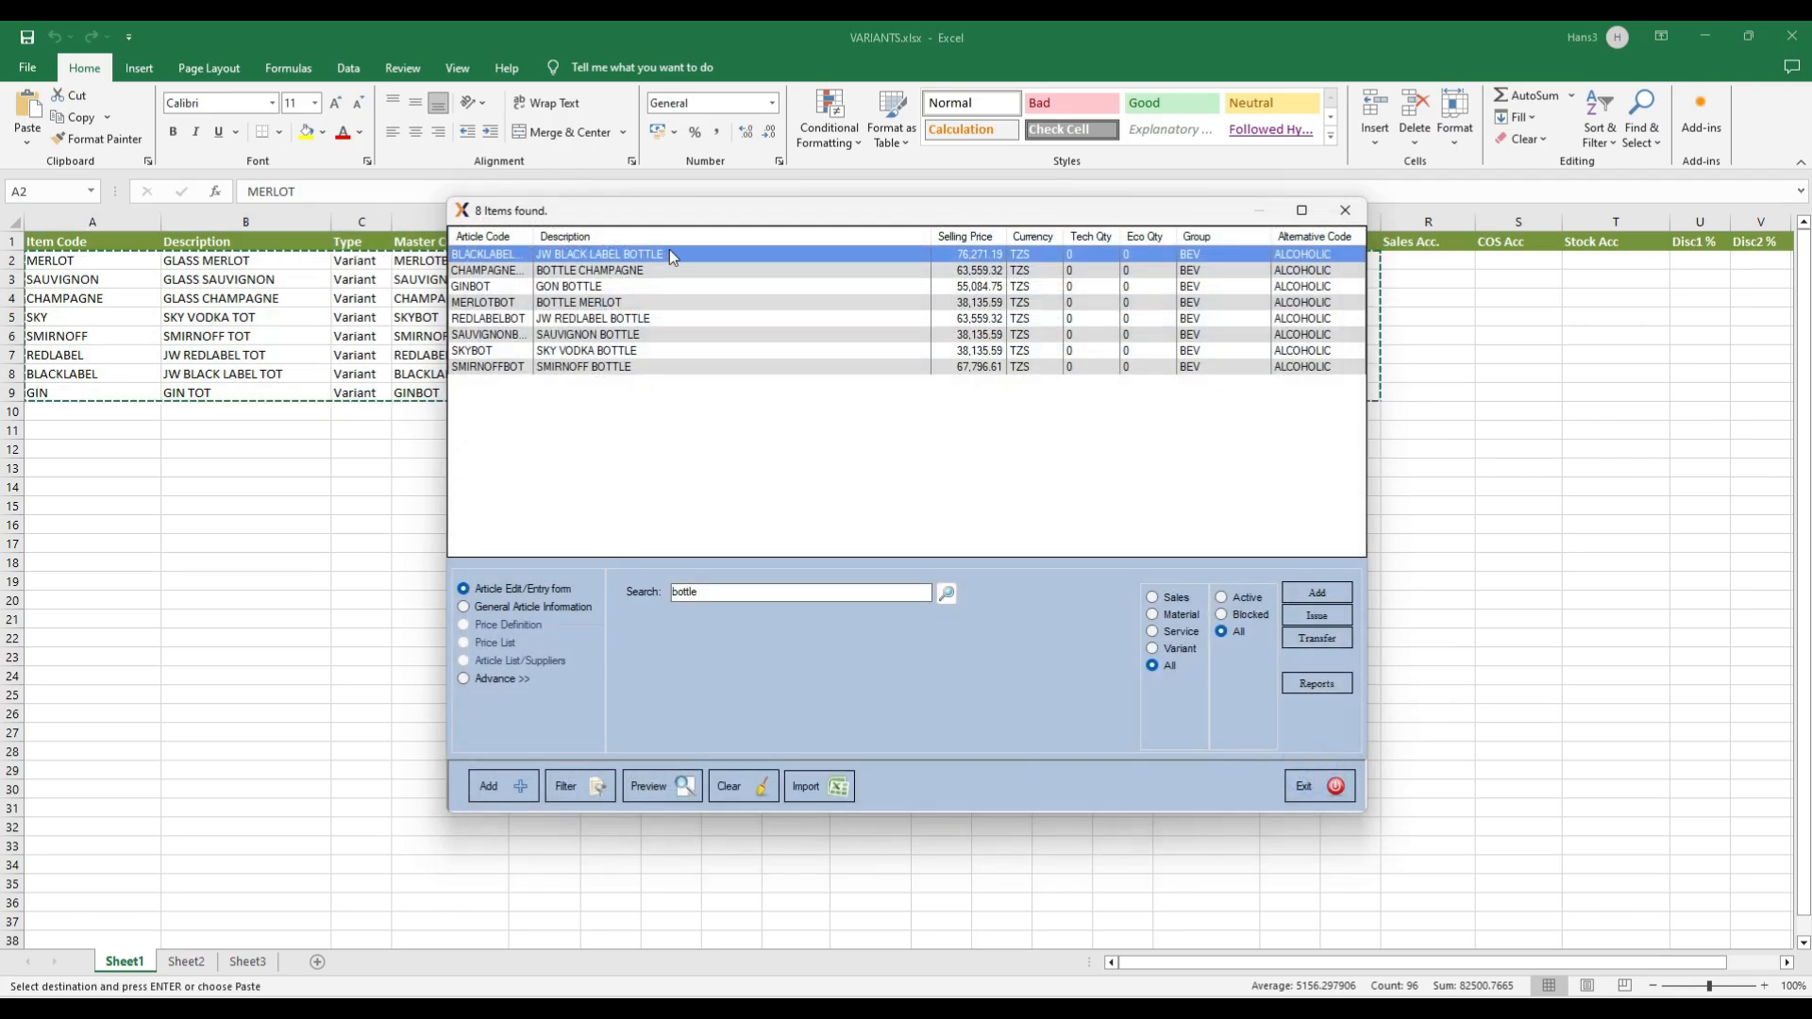
Step: Open the item definition of GON BOTTLE, set its pack quantity to 0.0001, and save and close it
click(604, 286)
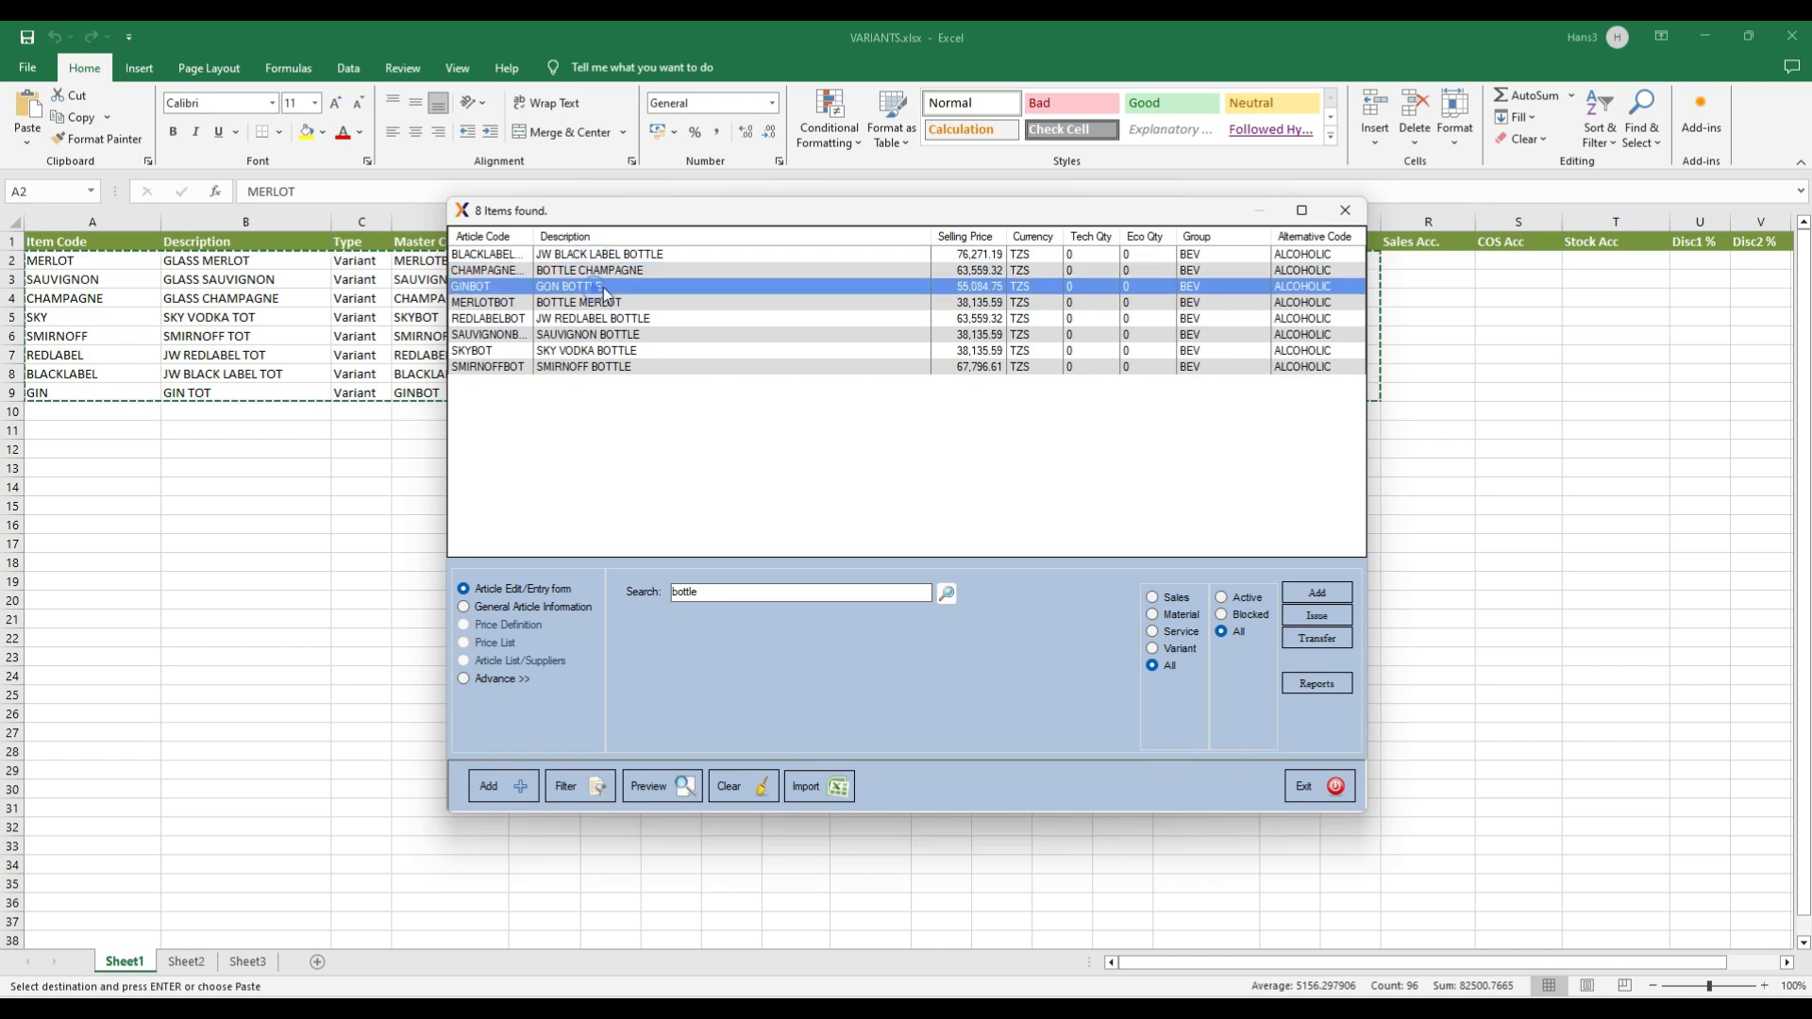
double_click(604, 286)
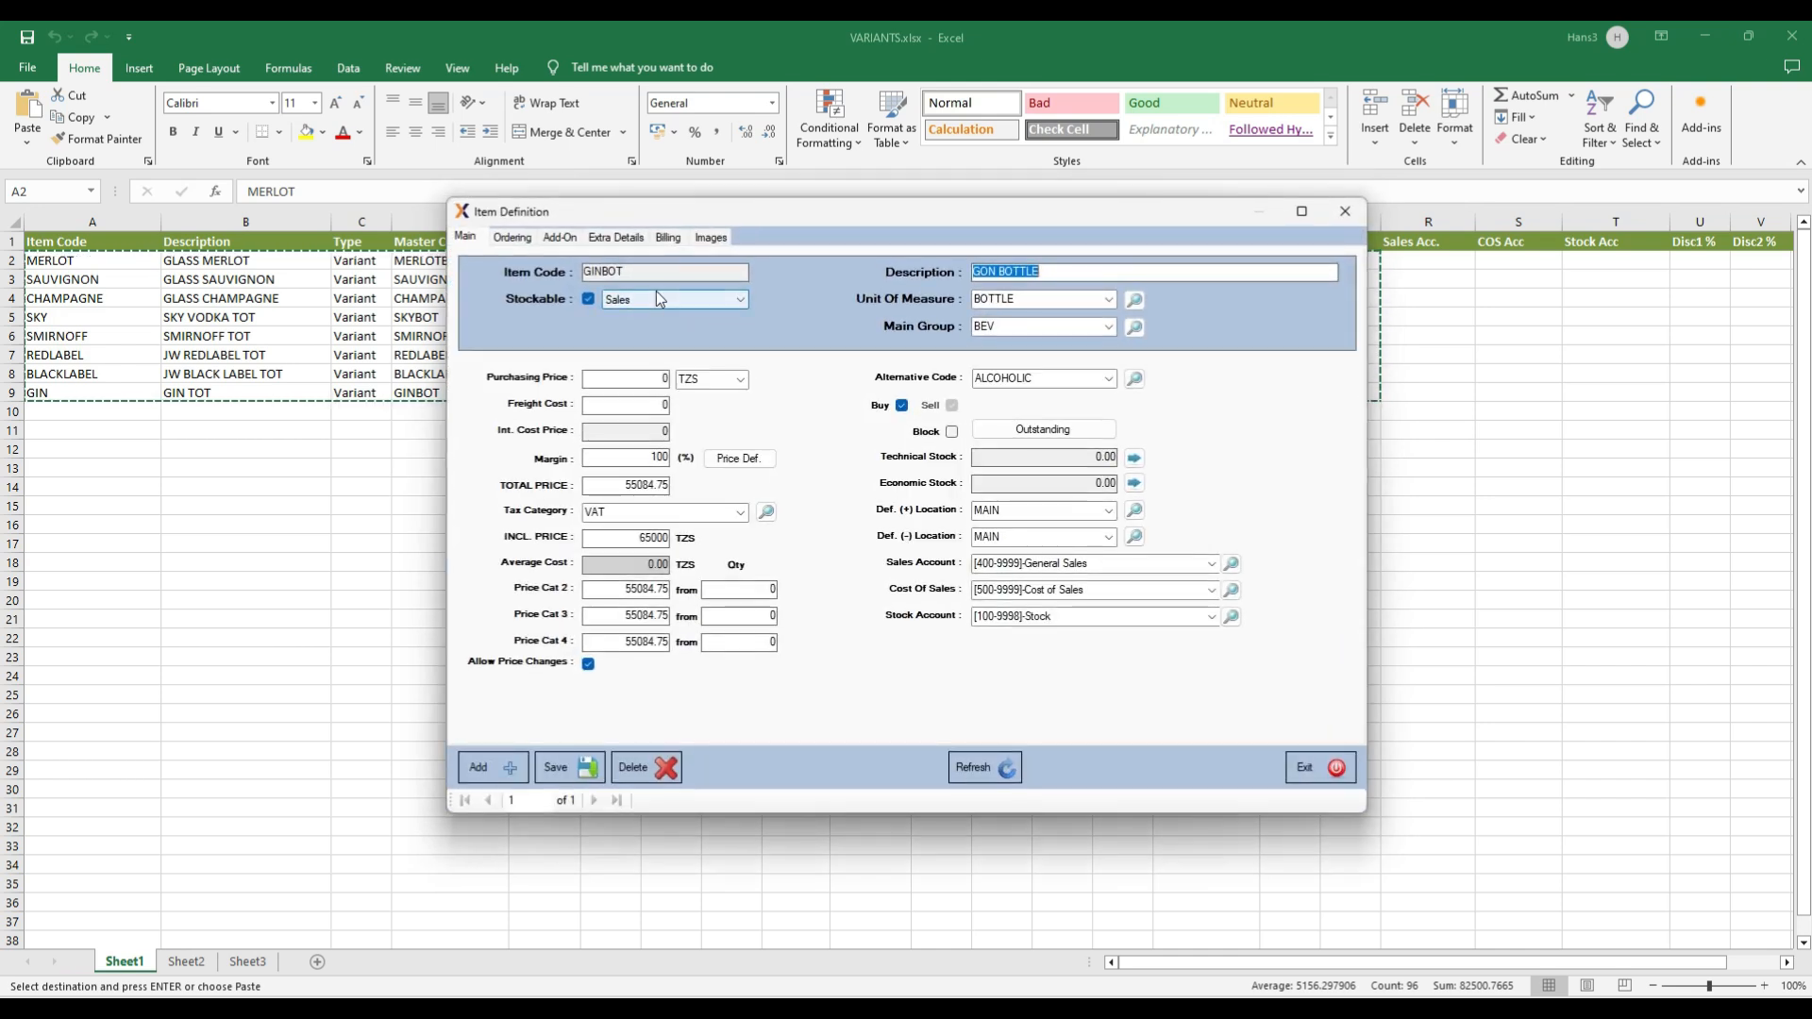
click(559, 237)
click(621, 381)
text(0.0001)
click(569, 768)
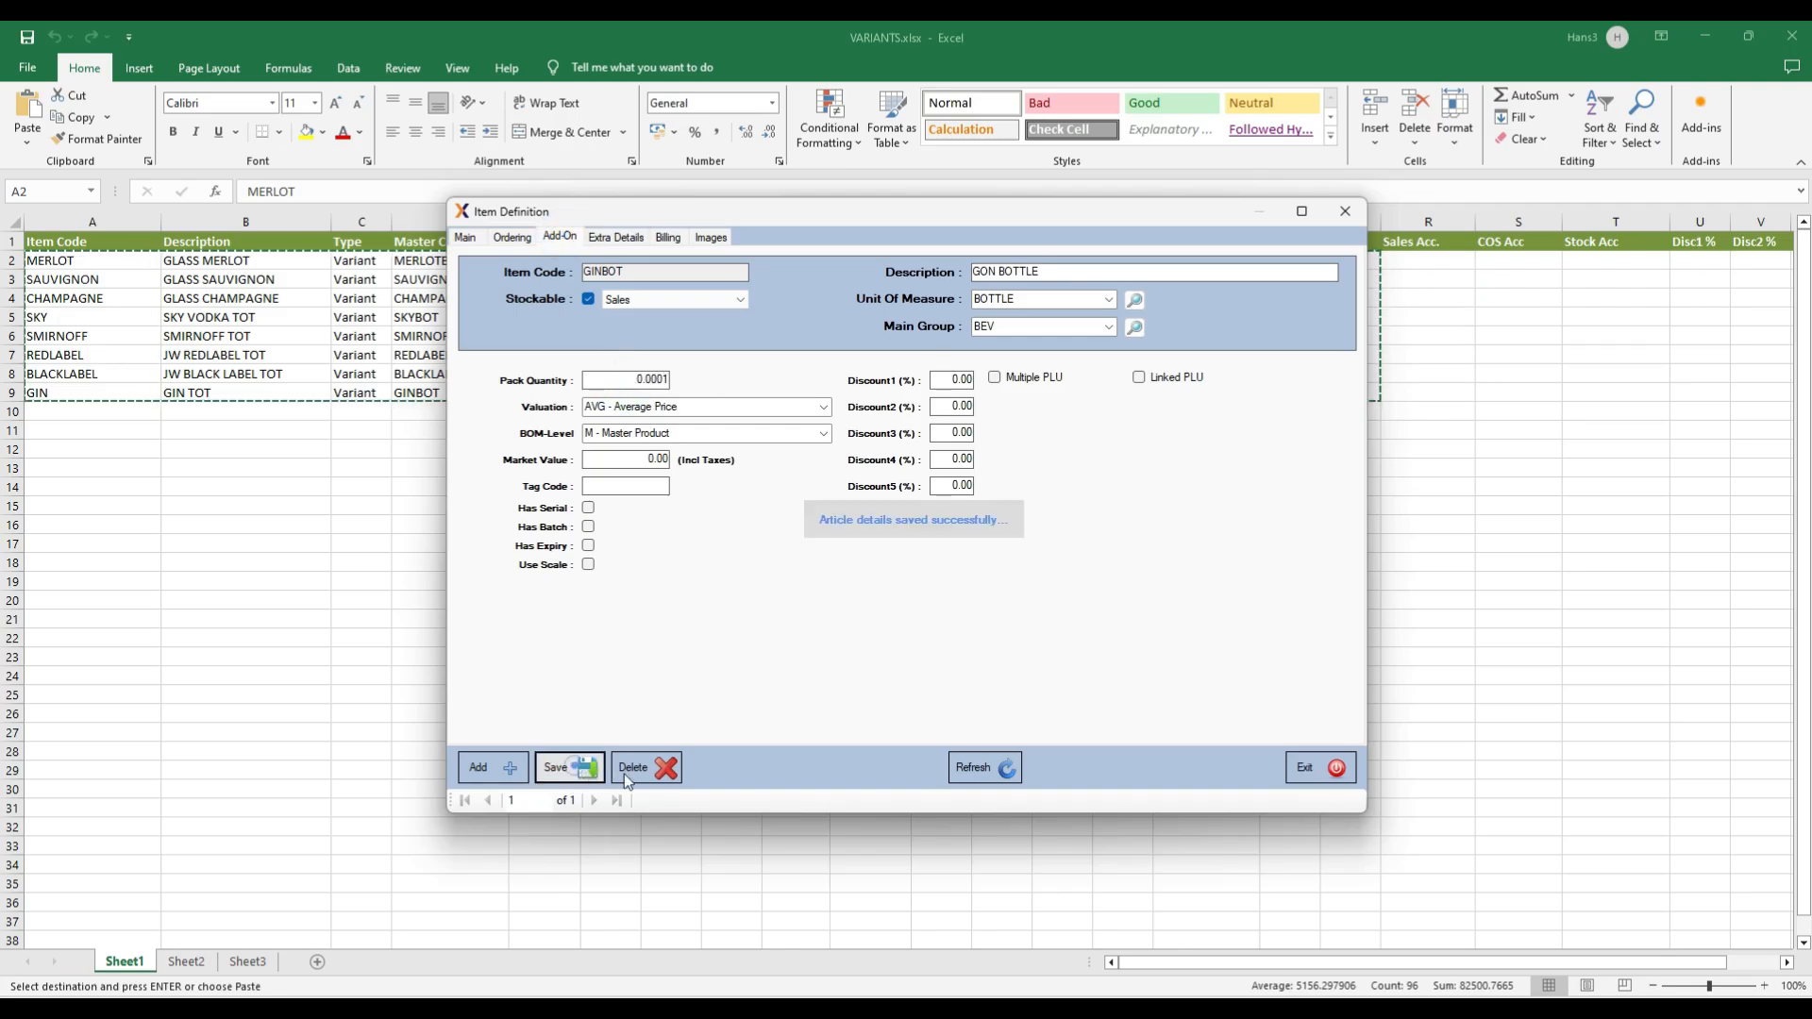
click(1318, 767)
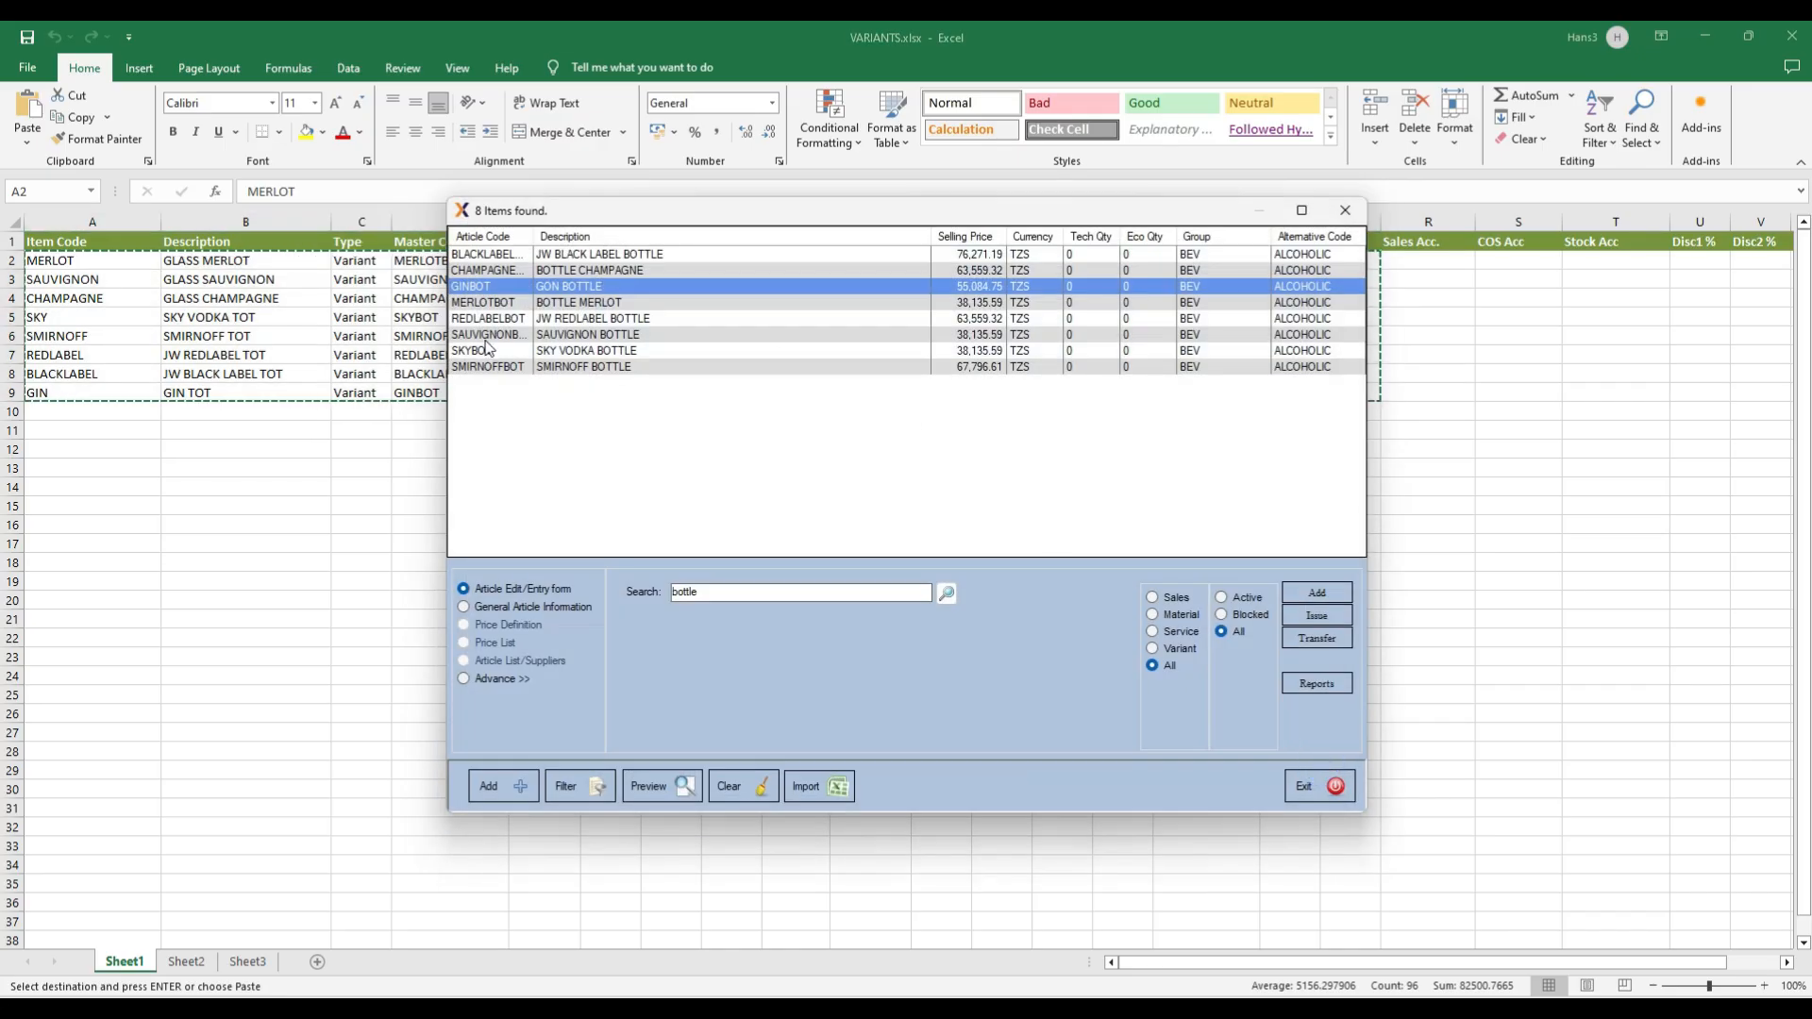
Step: Open the item definition of JW REDLABEL BOTTLE, set its pack quantity to 0.0001, and save and close it
click(510, 318)
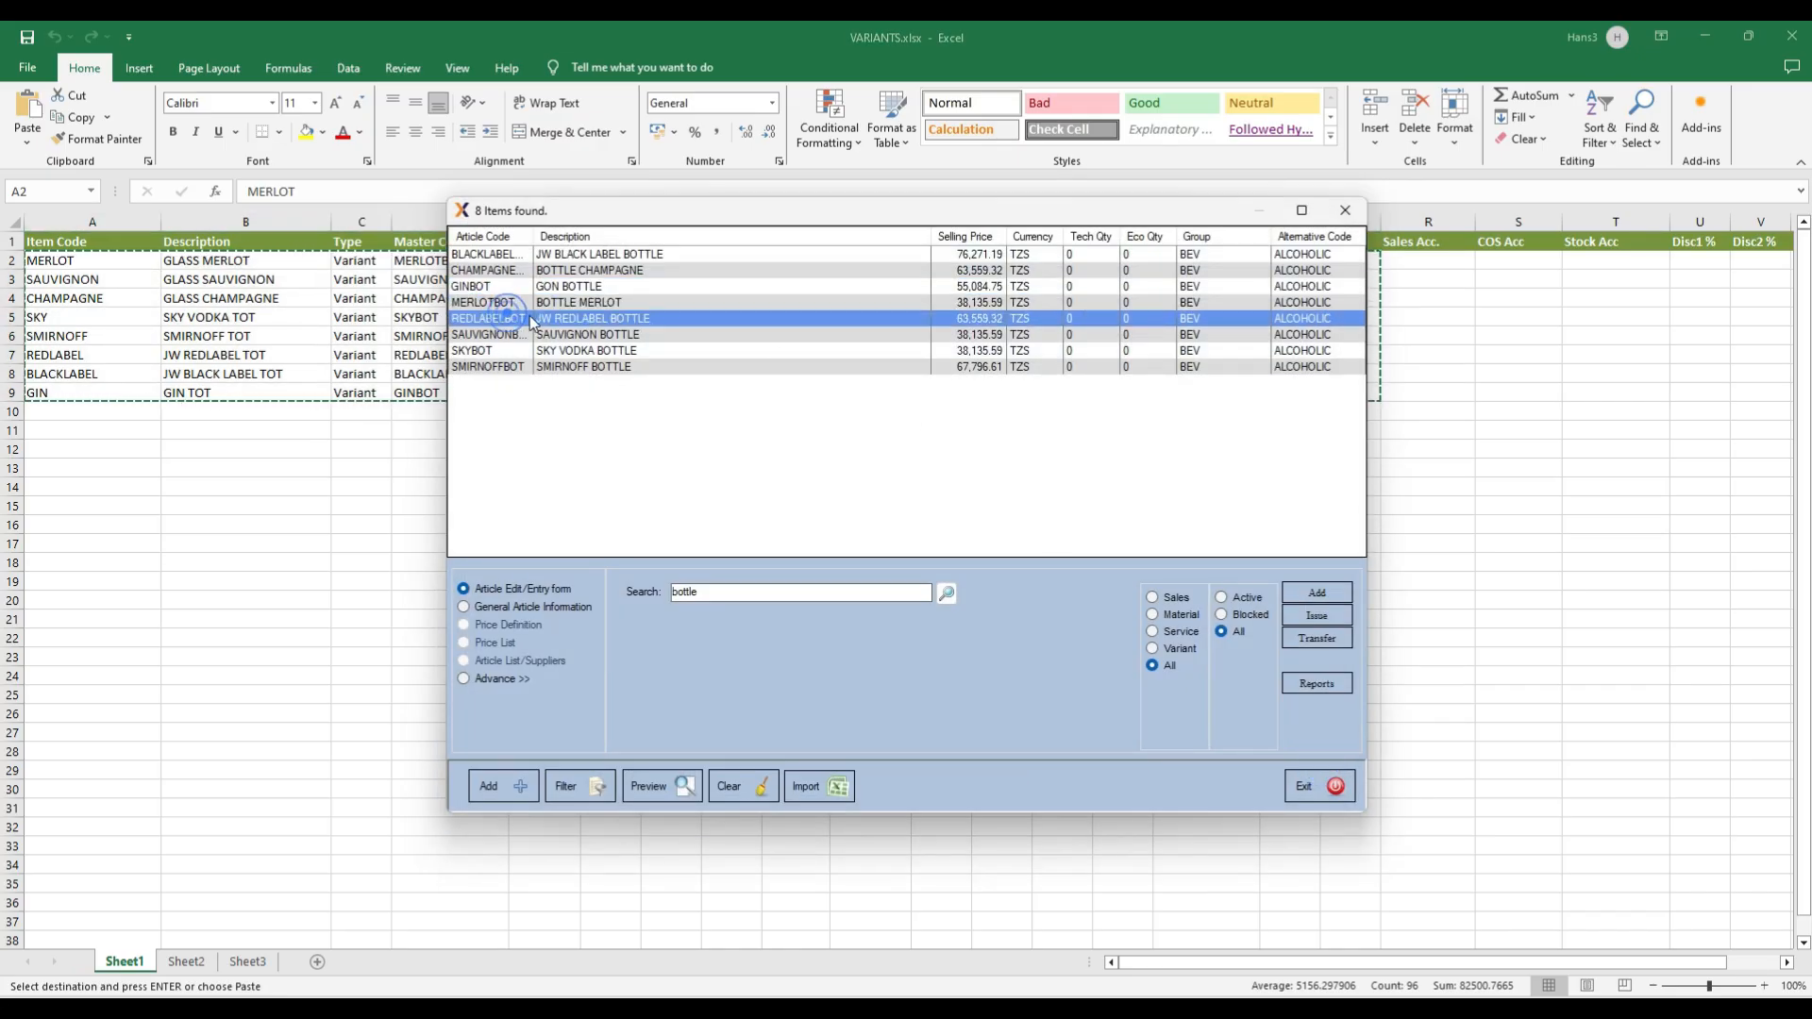
double_click(531, 322)
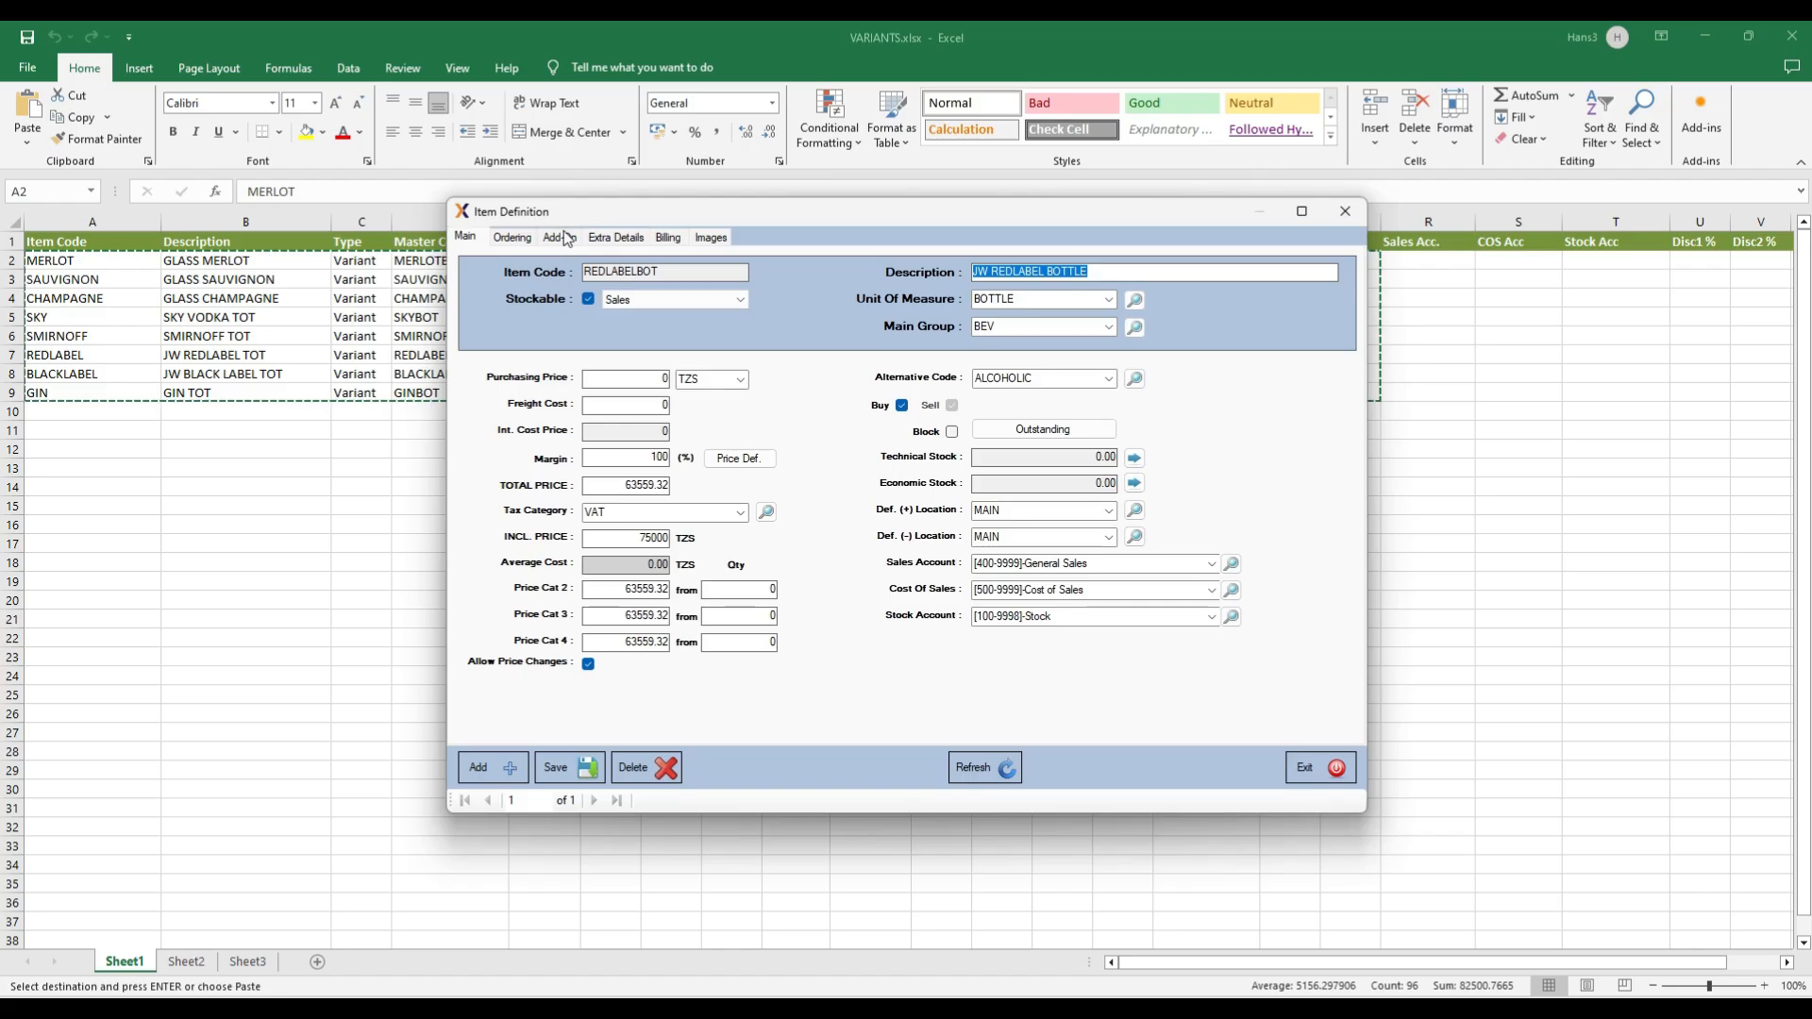
click(566, 238)
click(633, 378)
text(0.0001)
click(578, 769)
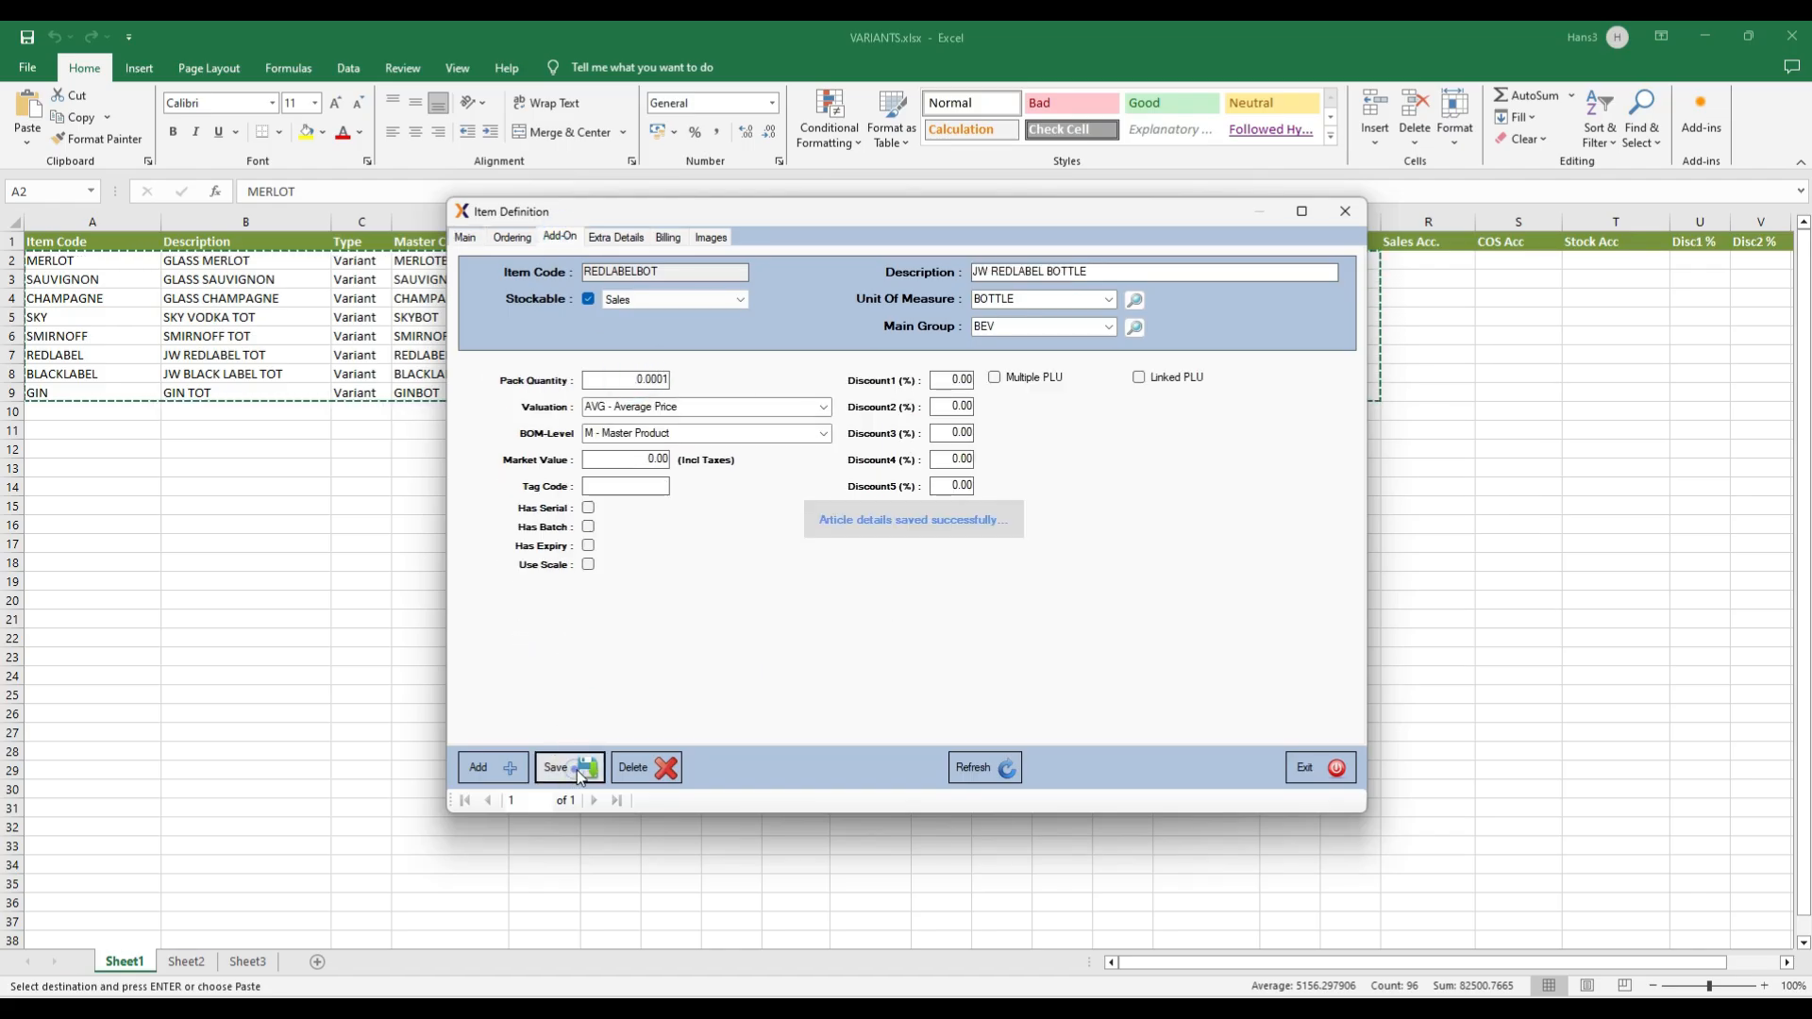
click(1318, 768)
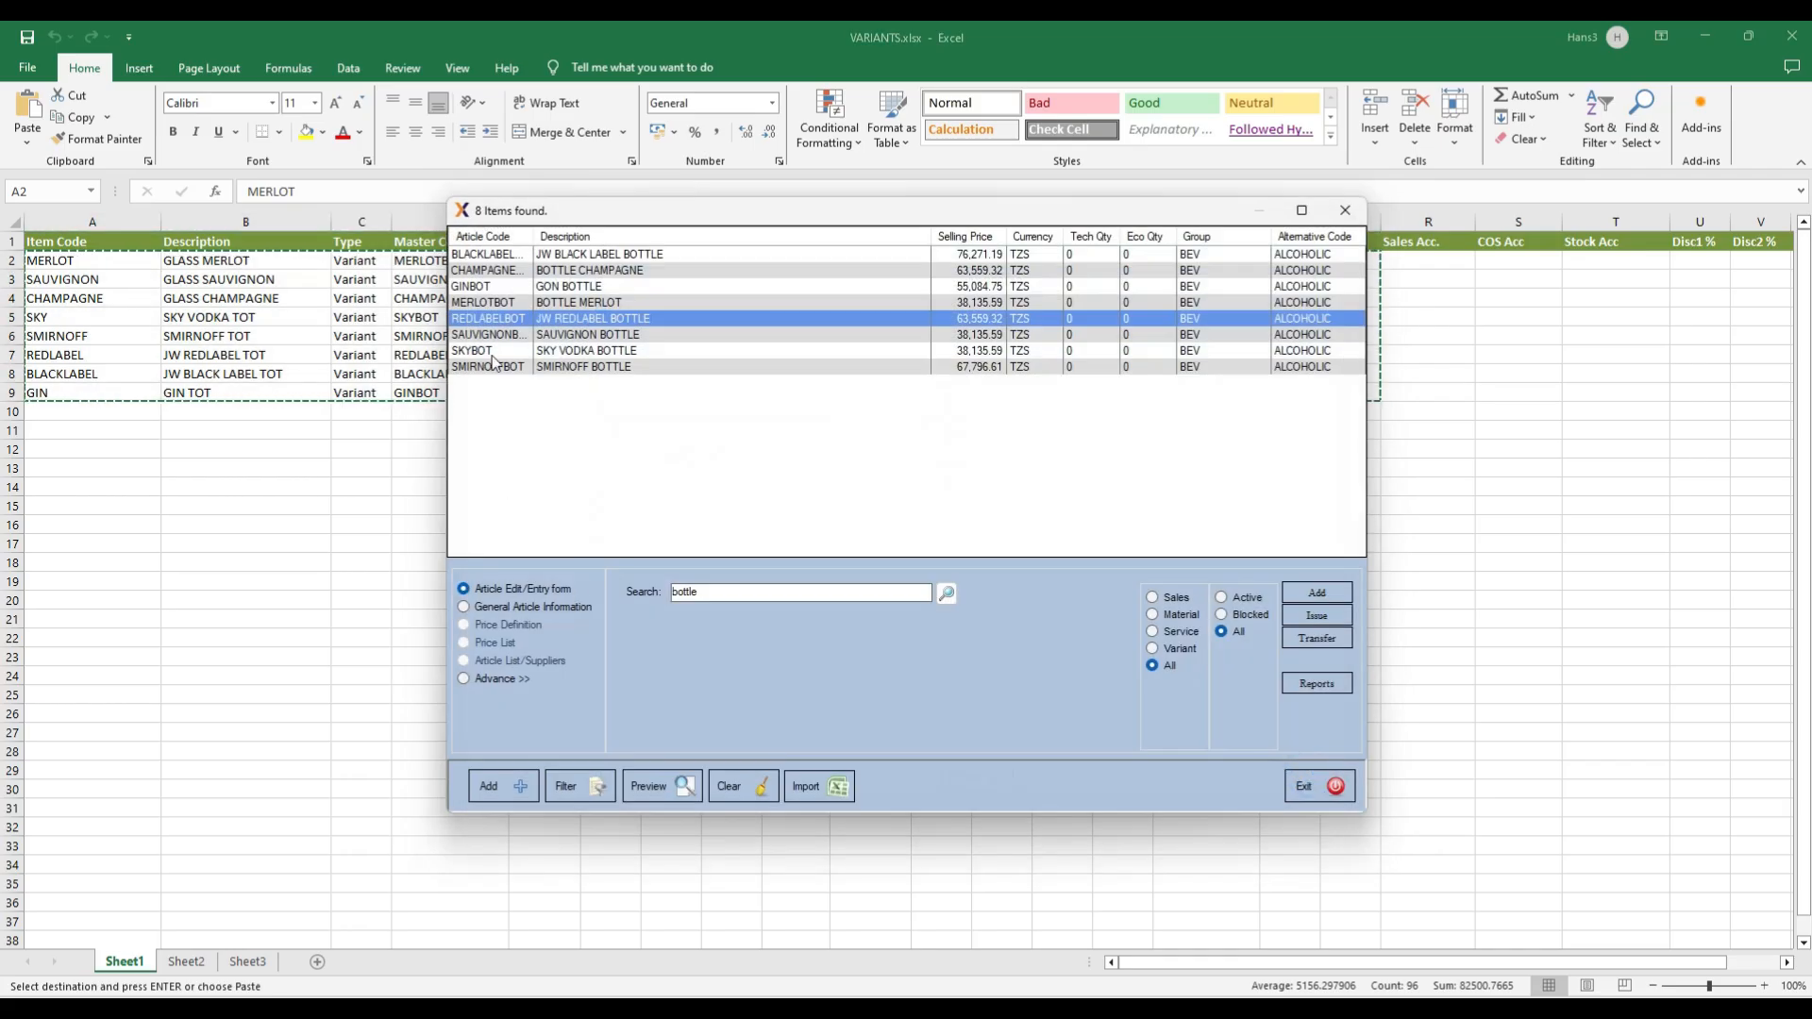
Step: Open the item definition of SKY VODKA BOTTLE, set its pack quantity to 0.0001, and save and close it
click(533, 351)
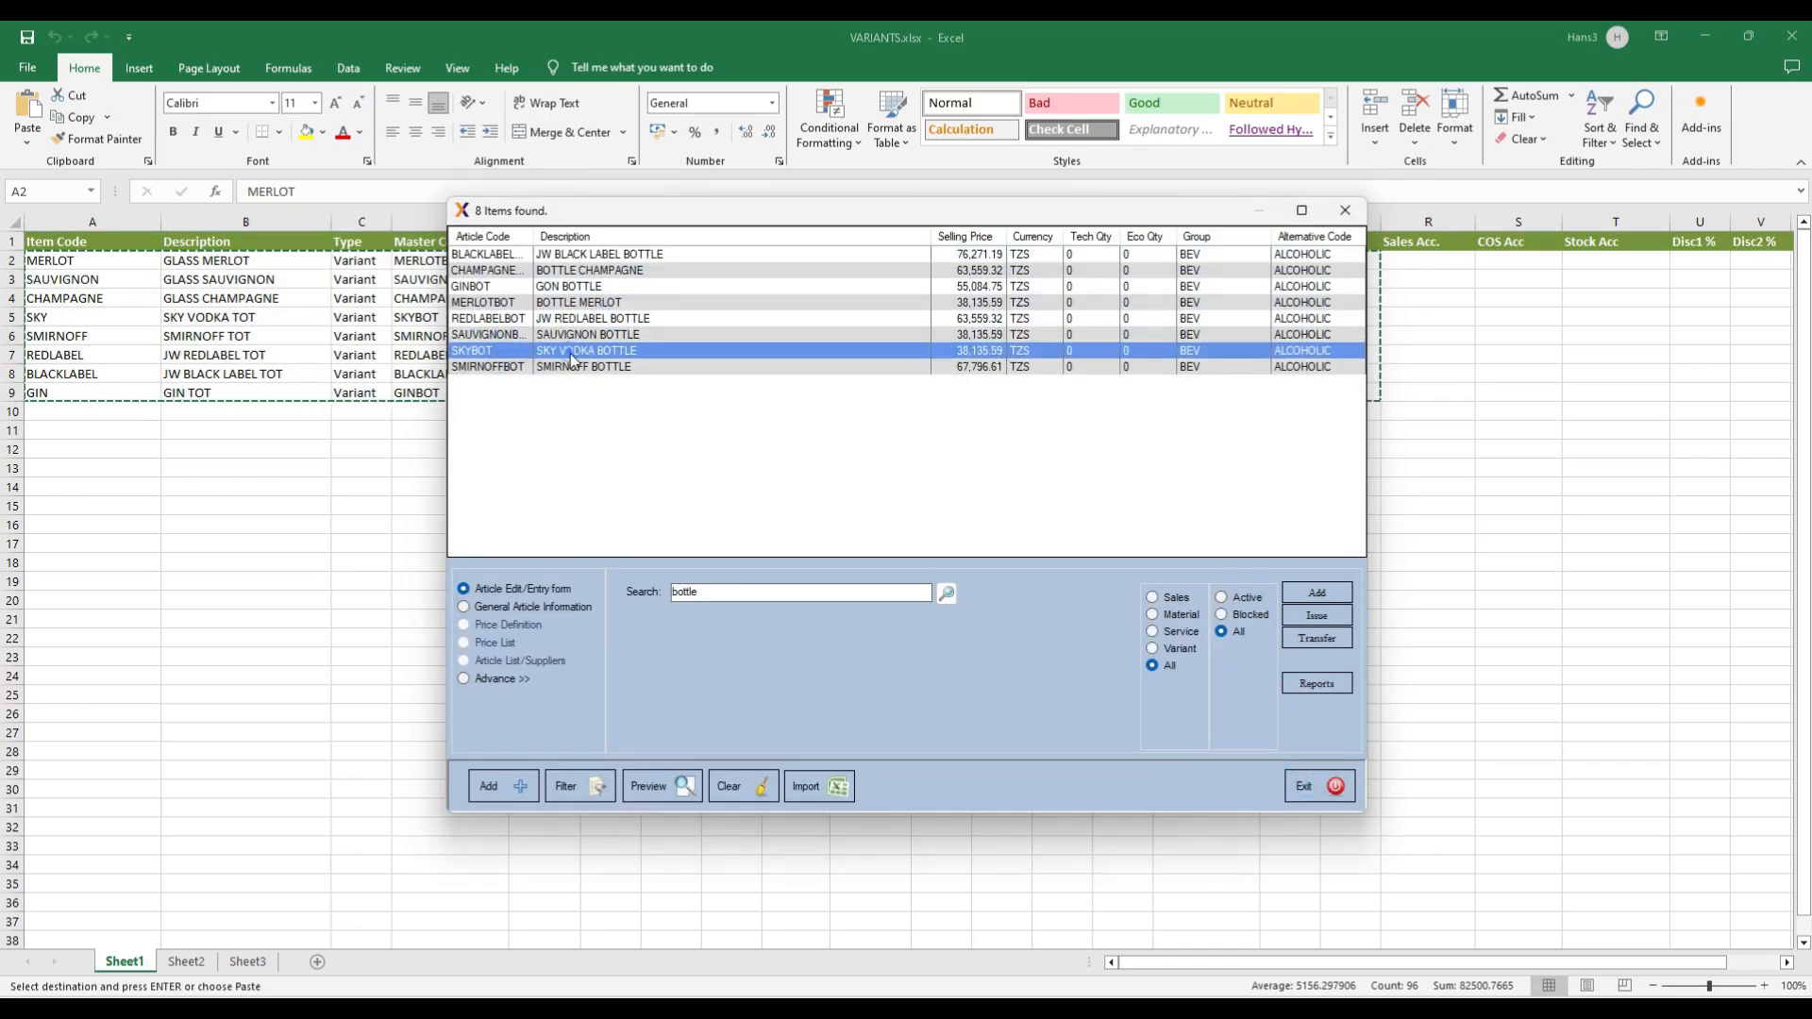
double_click(572, 359)
click(561, 238)
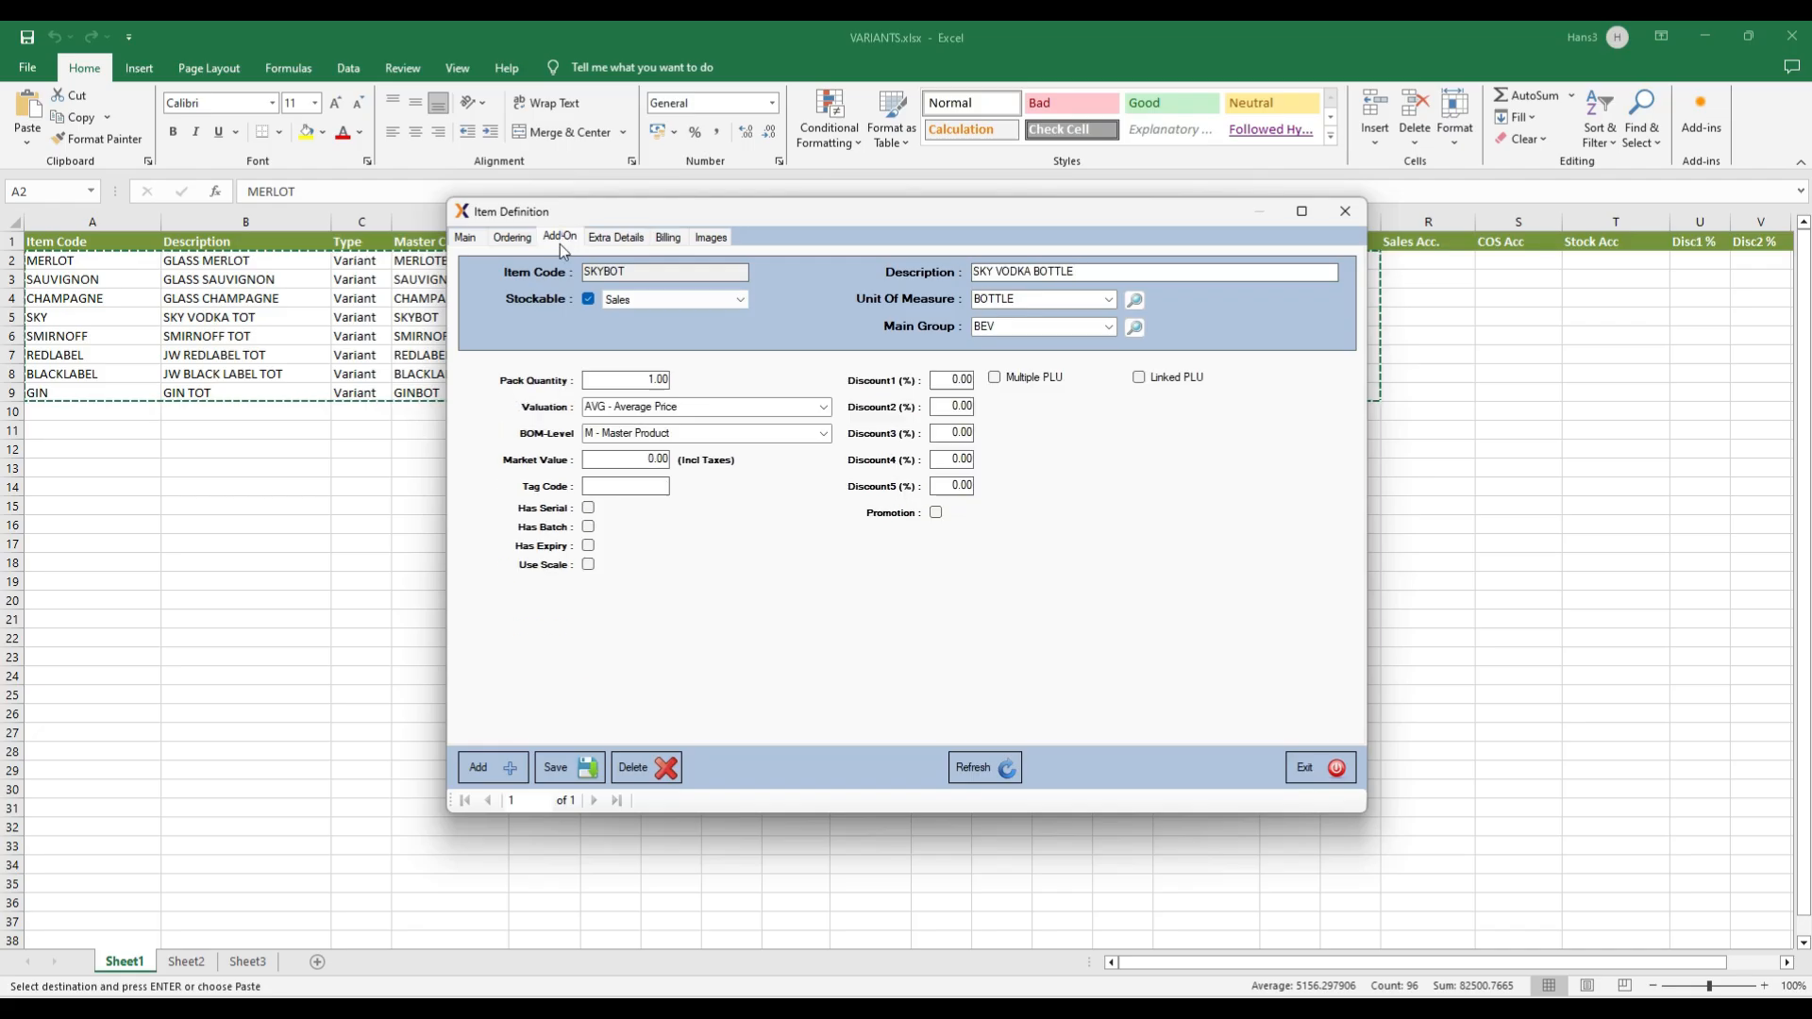
click(628, 379)
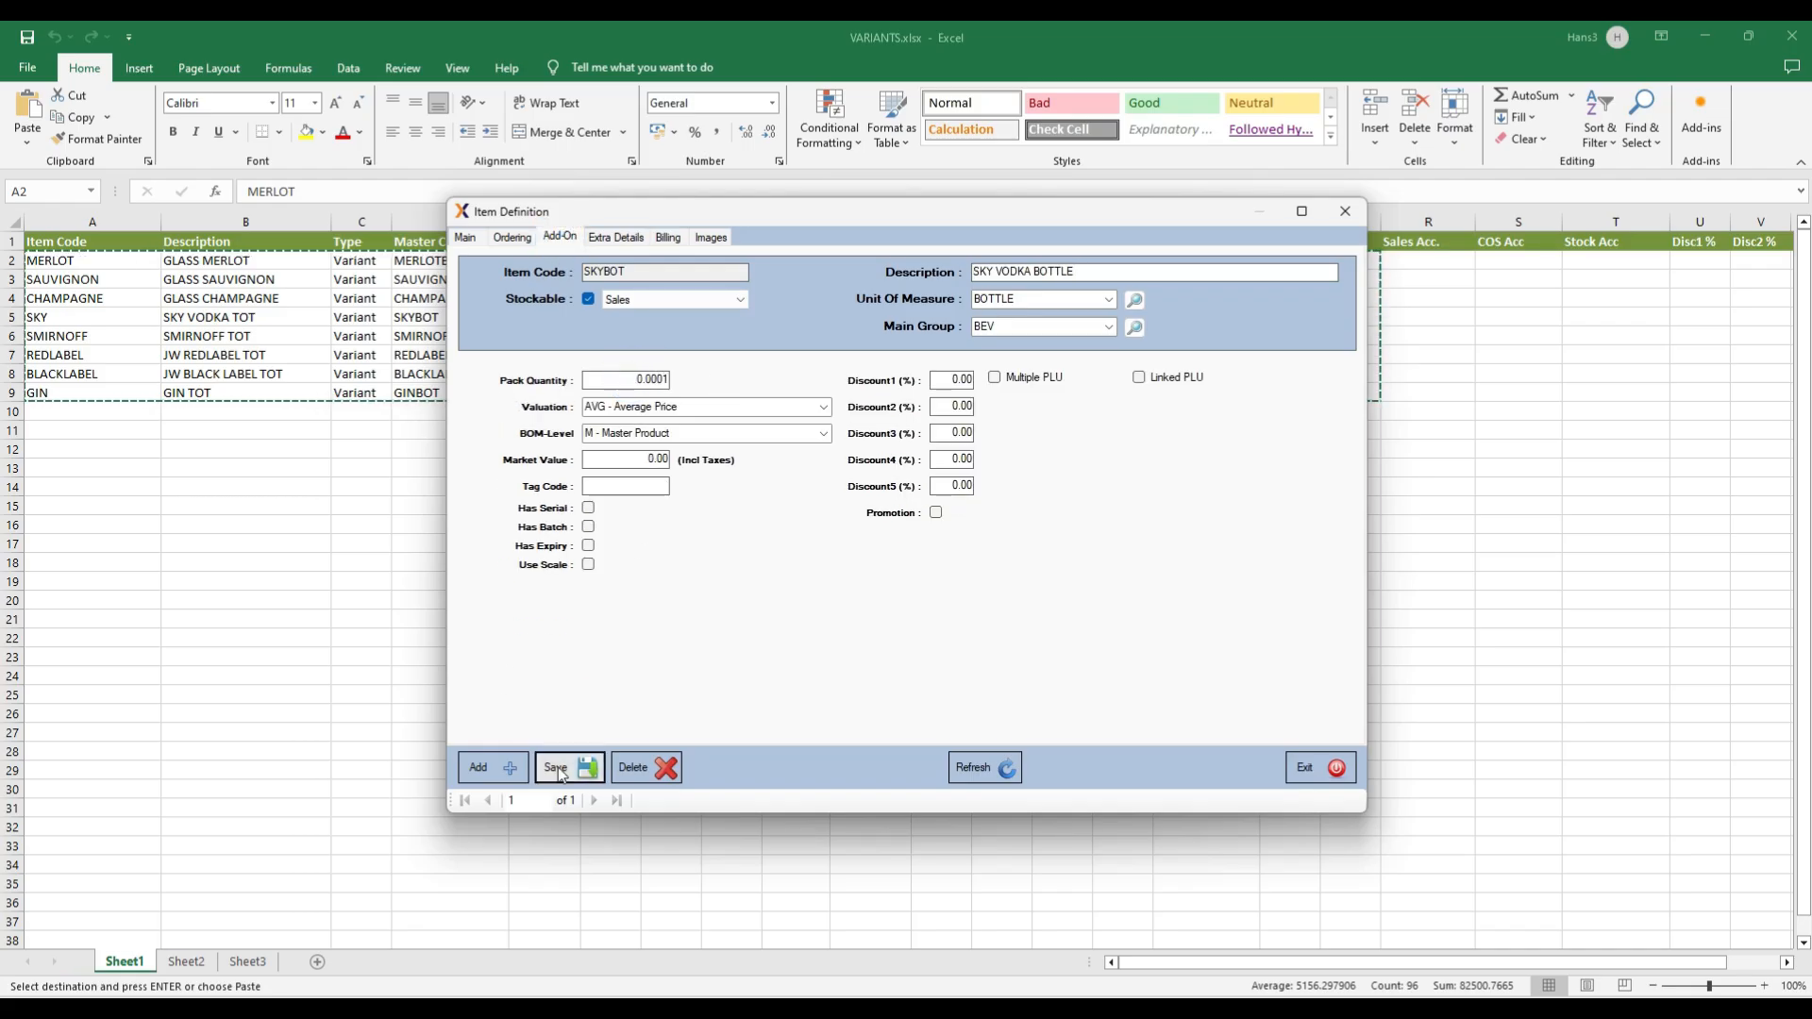
click(552, 768)
click(1338, 770)
Step: Open the item definition of SMIRNOFF BOTTLE, set its pack quantity to 0.0001, and save and close it
click(582, 370)
double_click(608, 368)
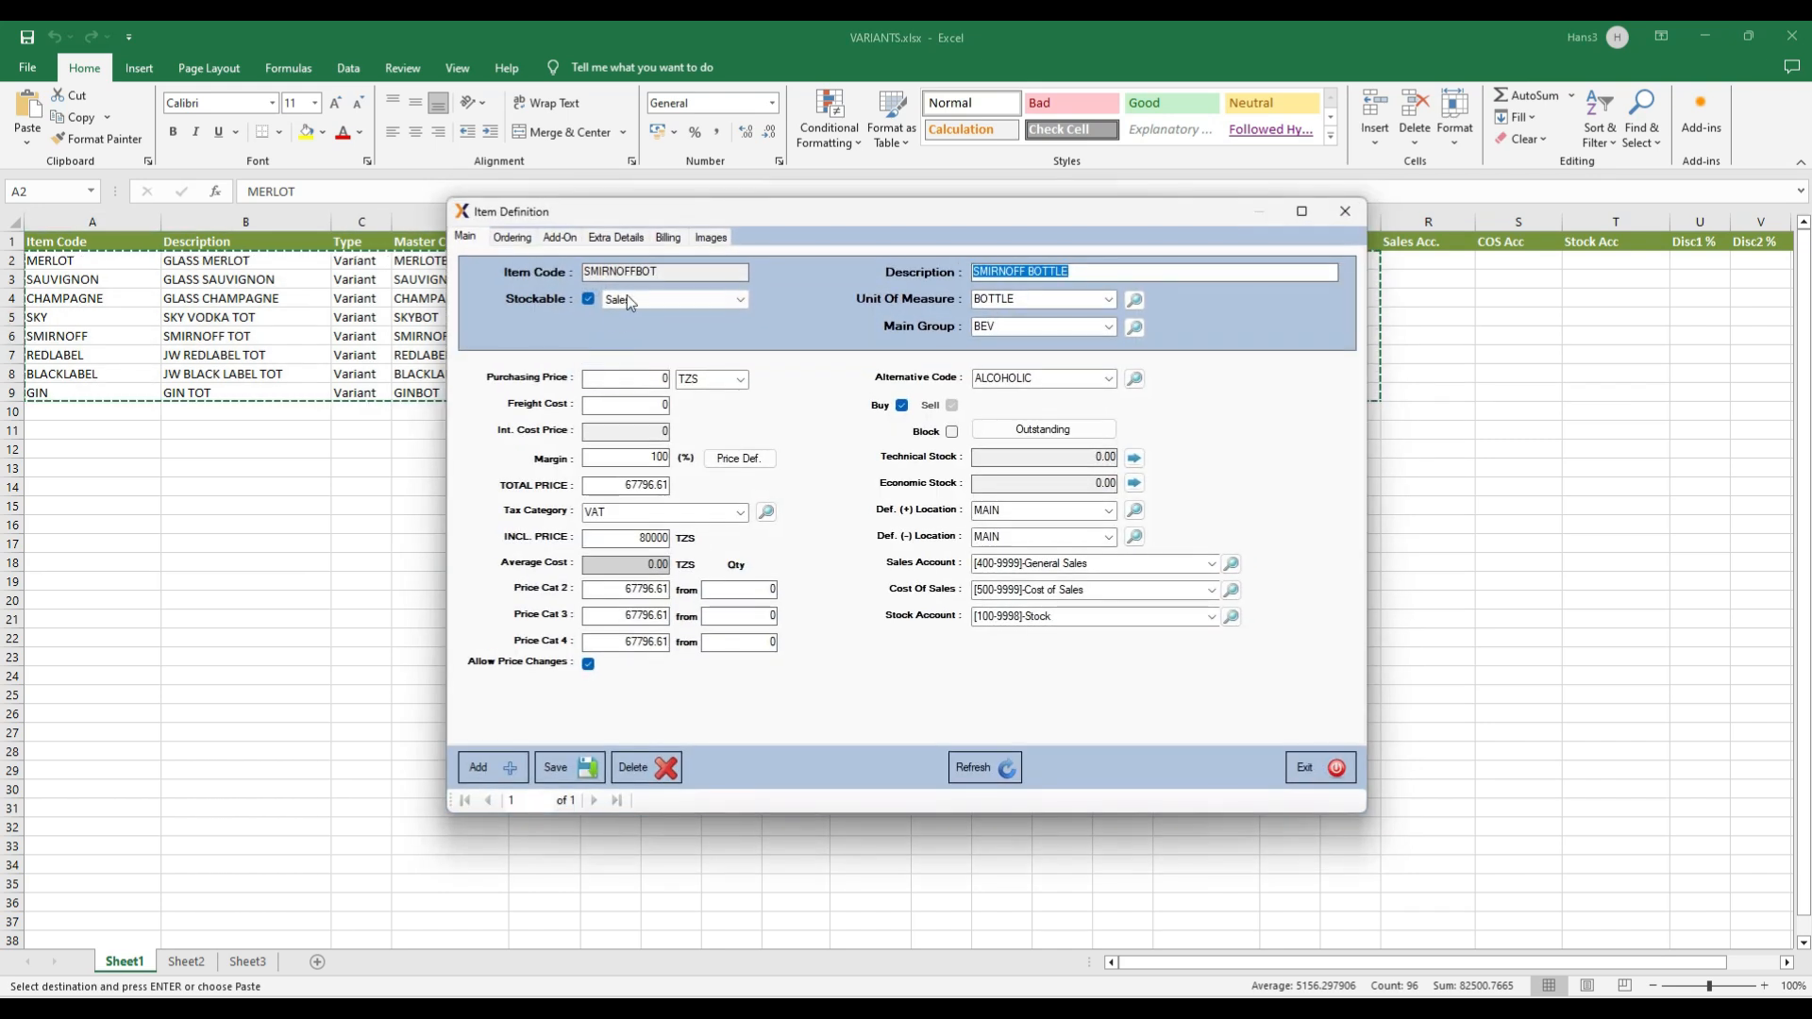
click(570, 237)
double_click(616, 379)
key(BackSpace)
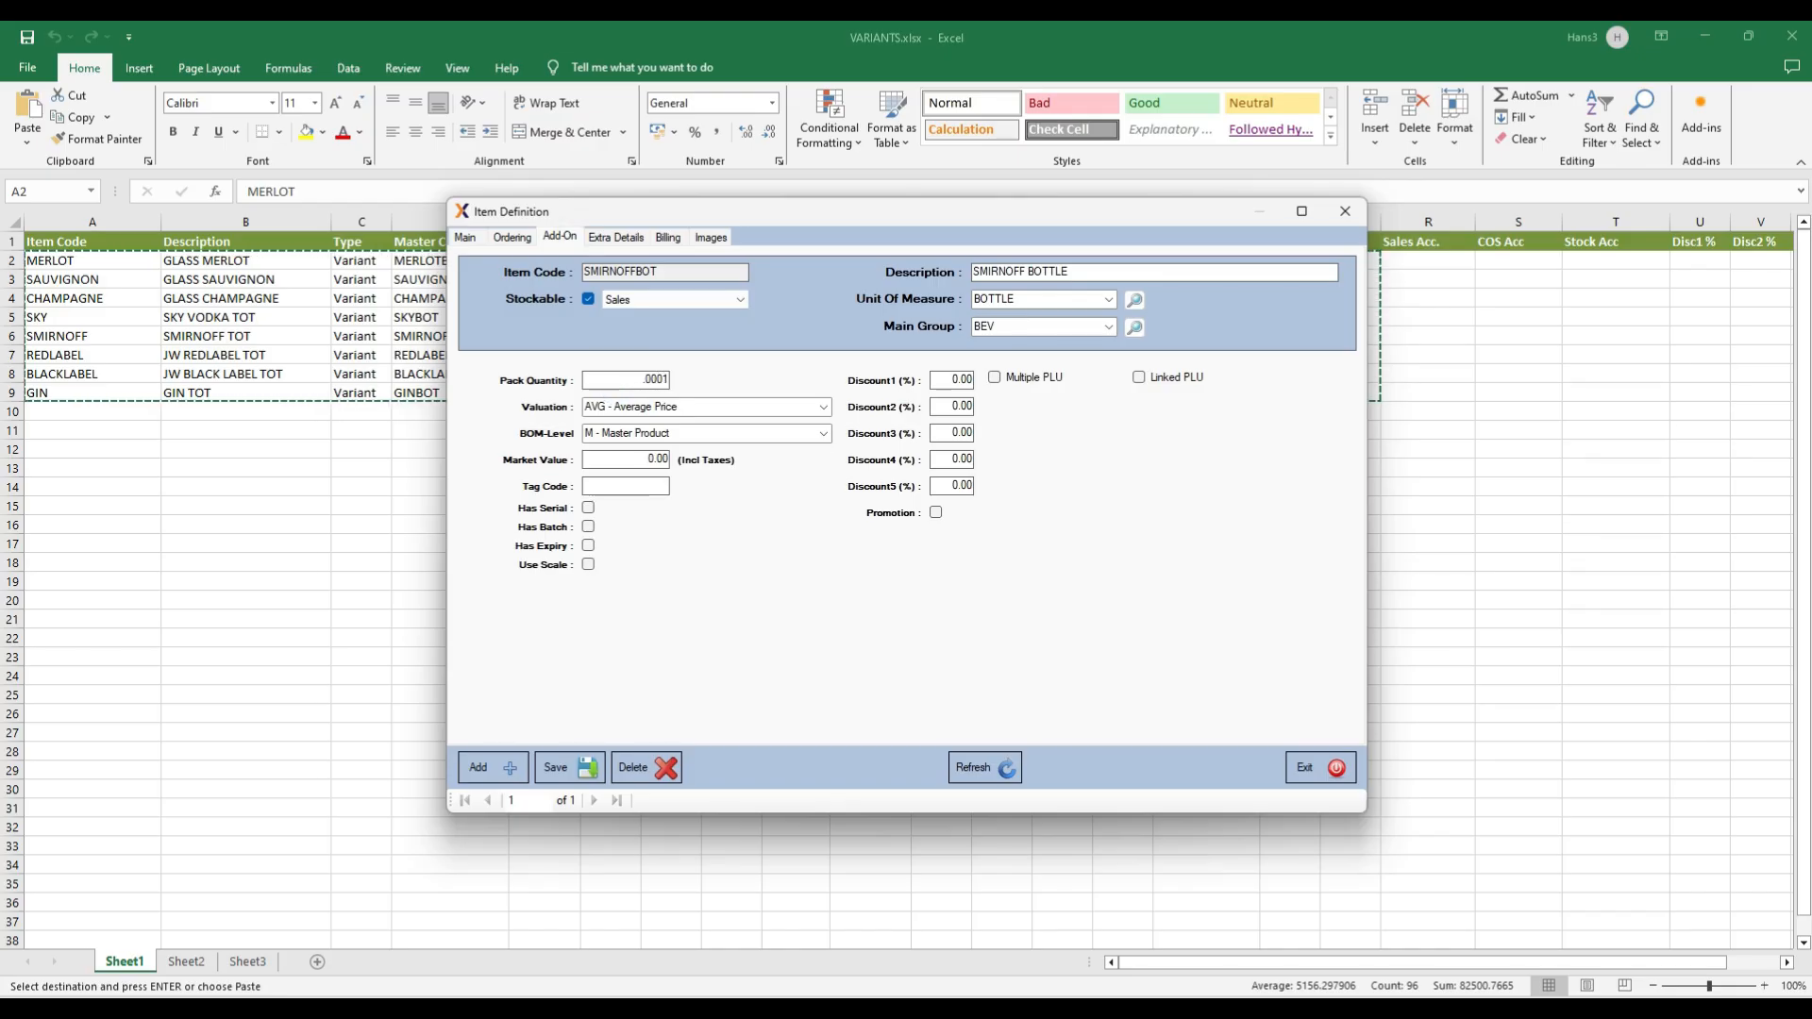
text(.0001)
click(587, 767)
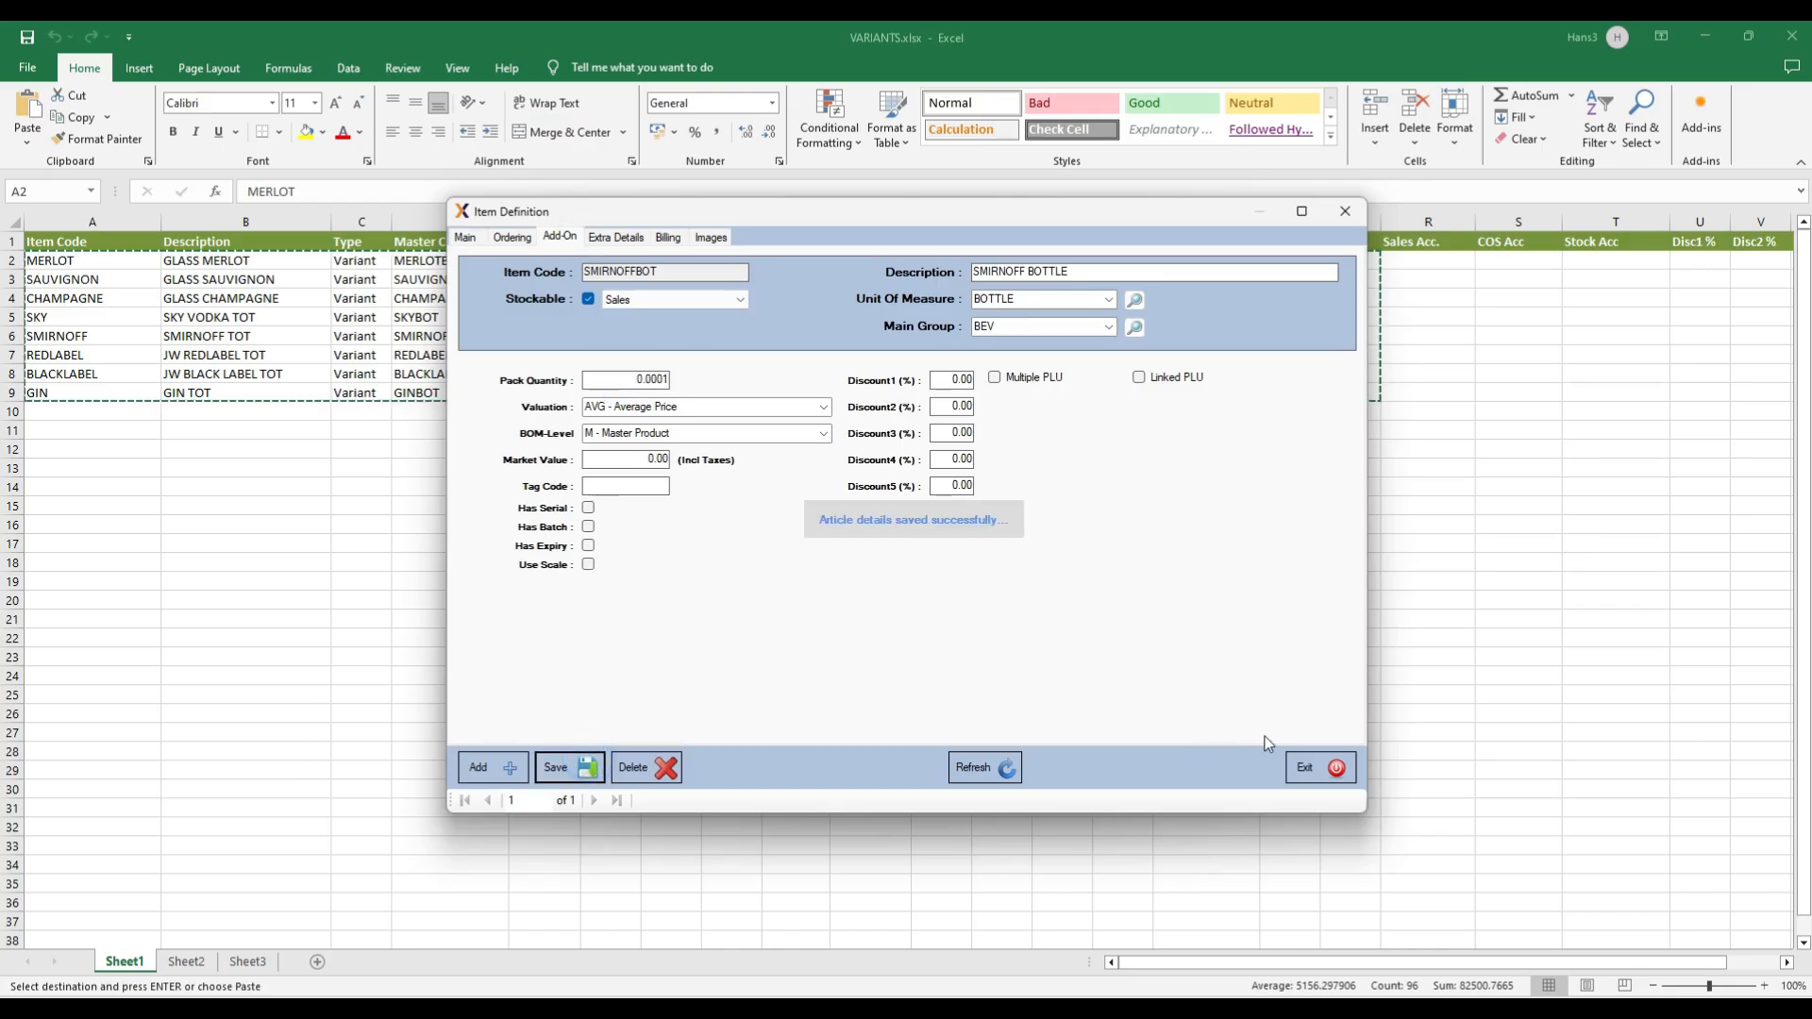
click(1330, 777)
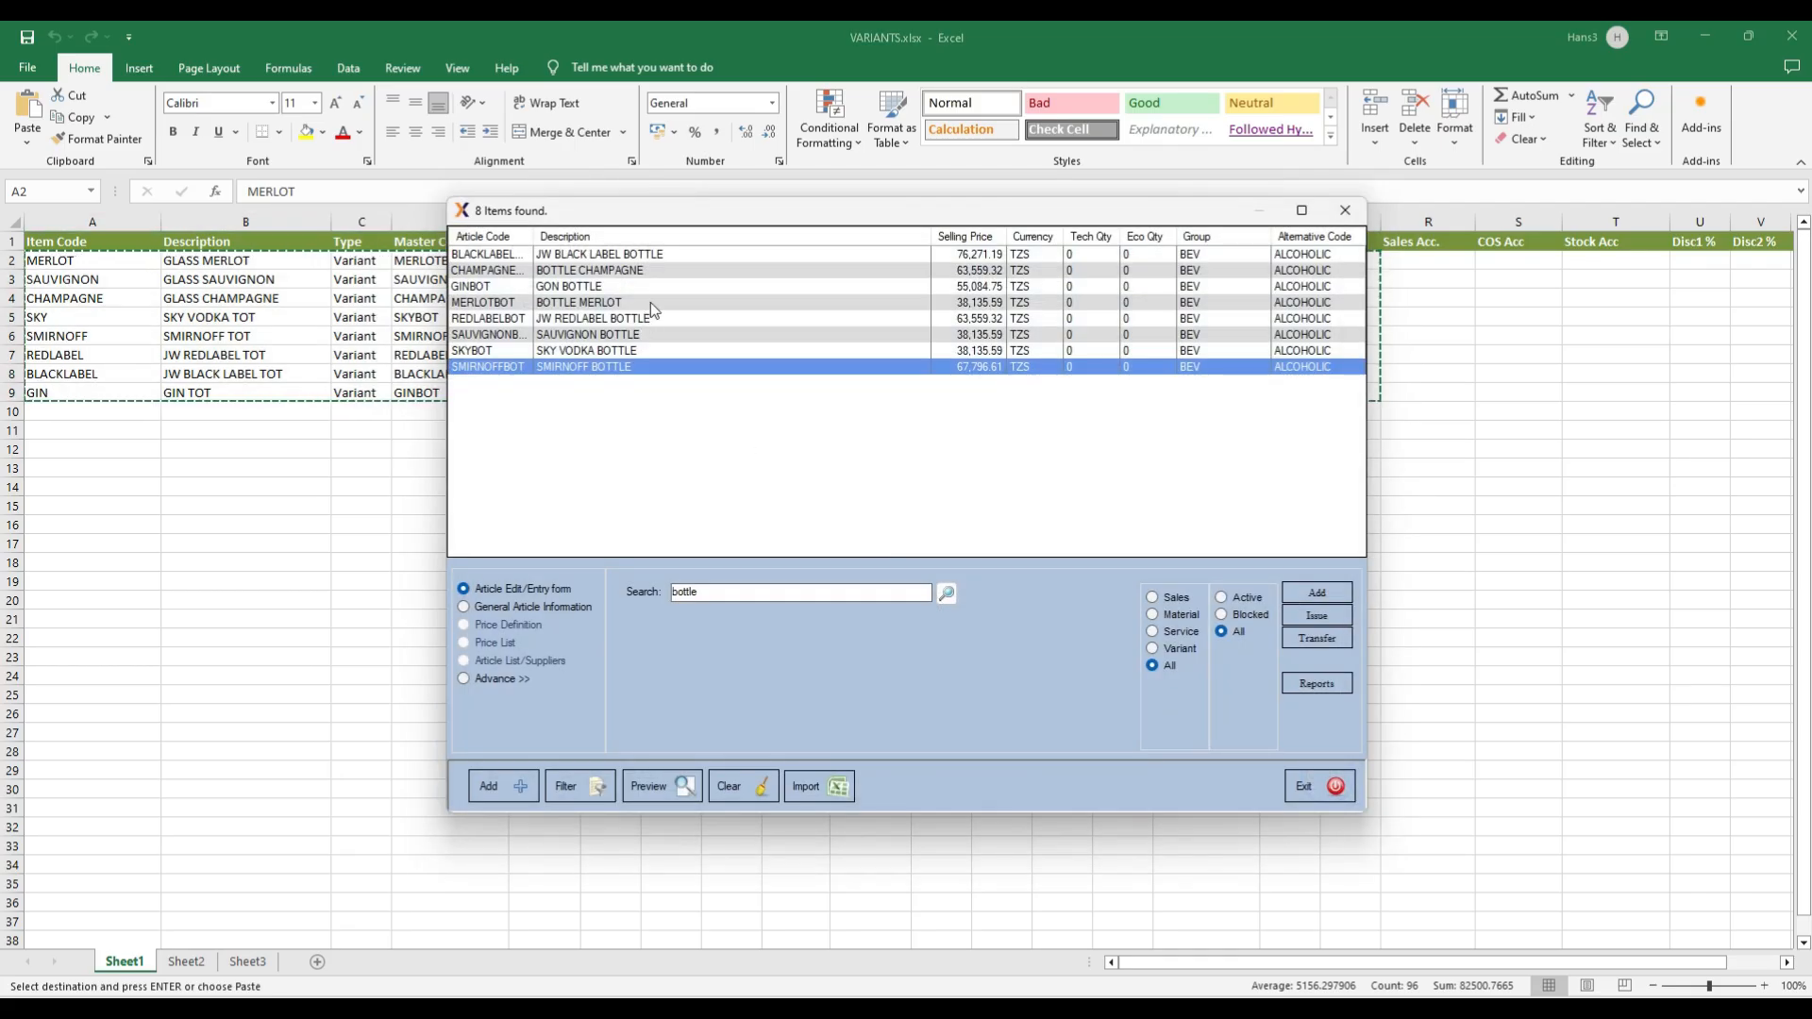
Step: Open the item definition of BOTTLE CHAMPAGNE, set its pack quantity to 0.2, and save and close it
double_click(603, 273)
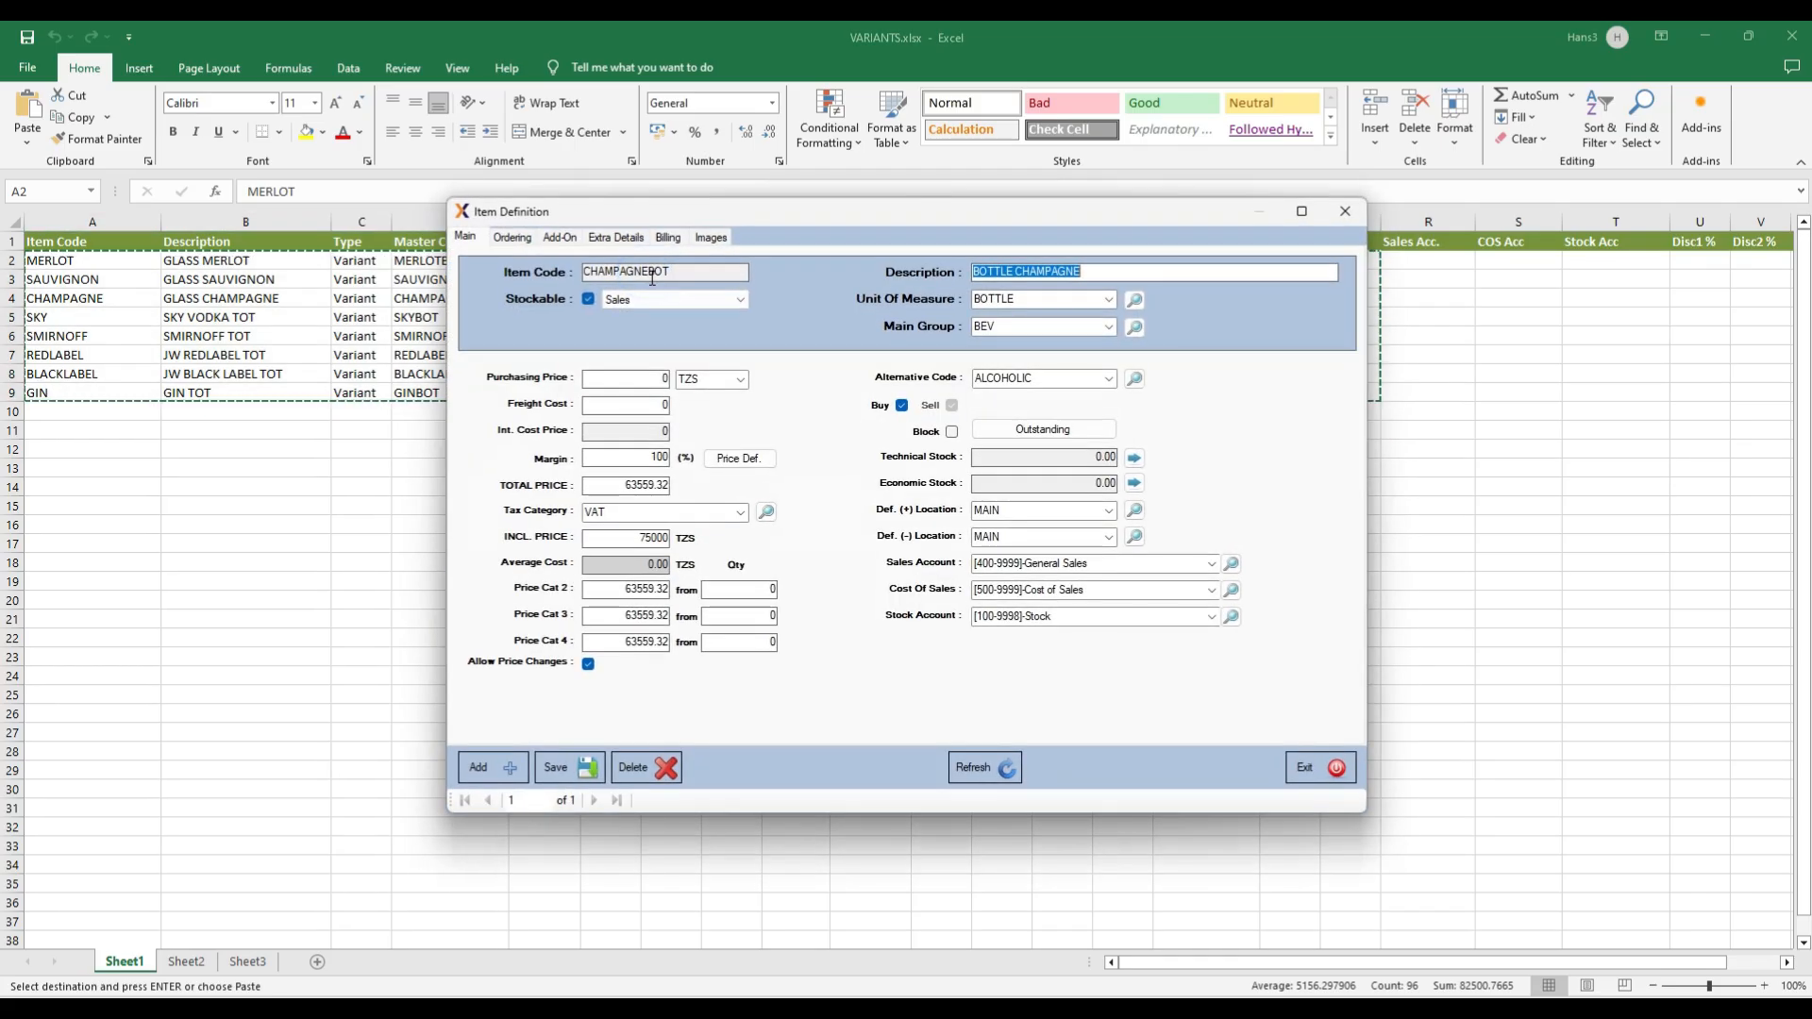
click(562, 236)
click(632, 385)
double_click(646, 377)
text(.2)
key(Tab)
key(Tab)
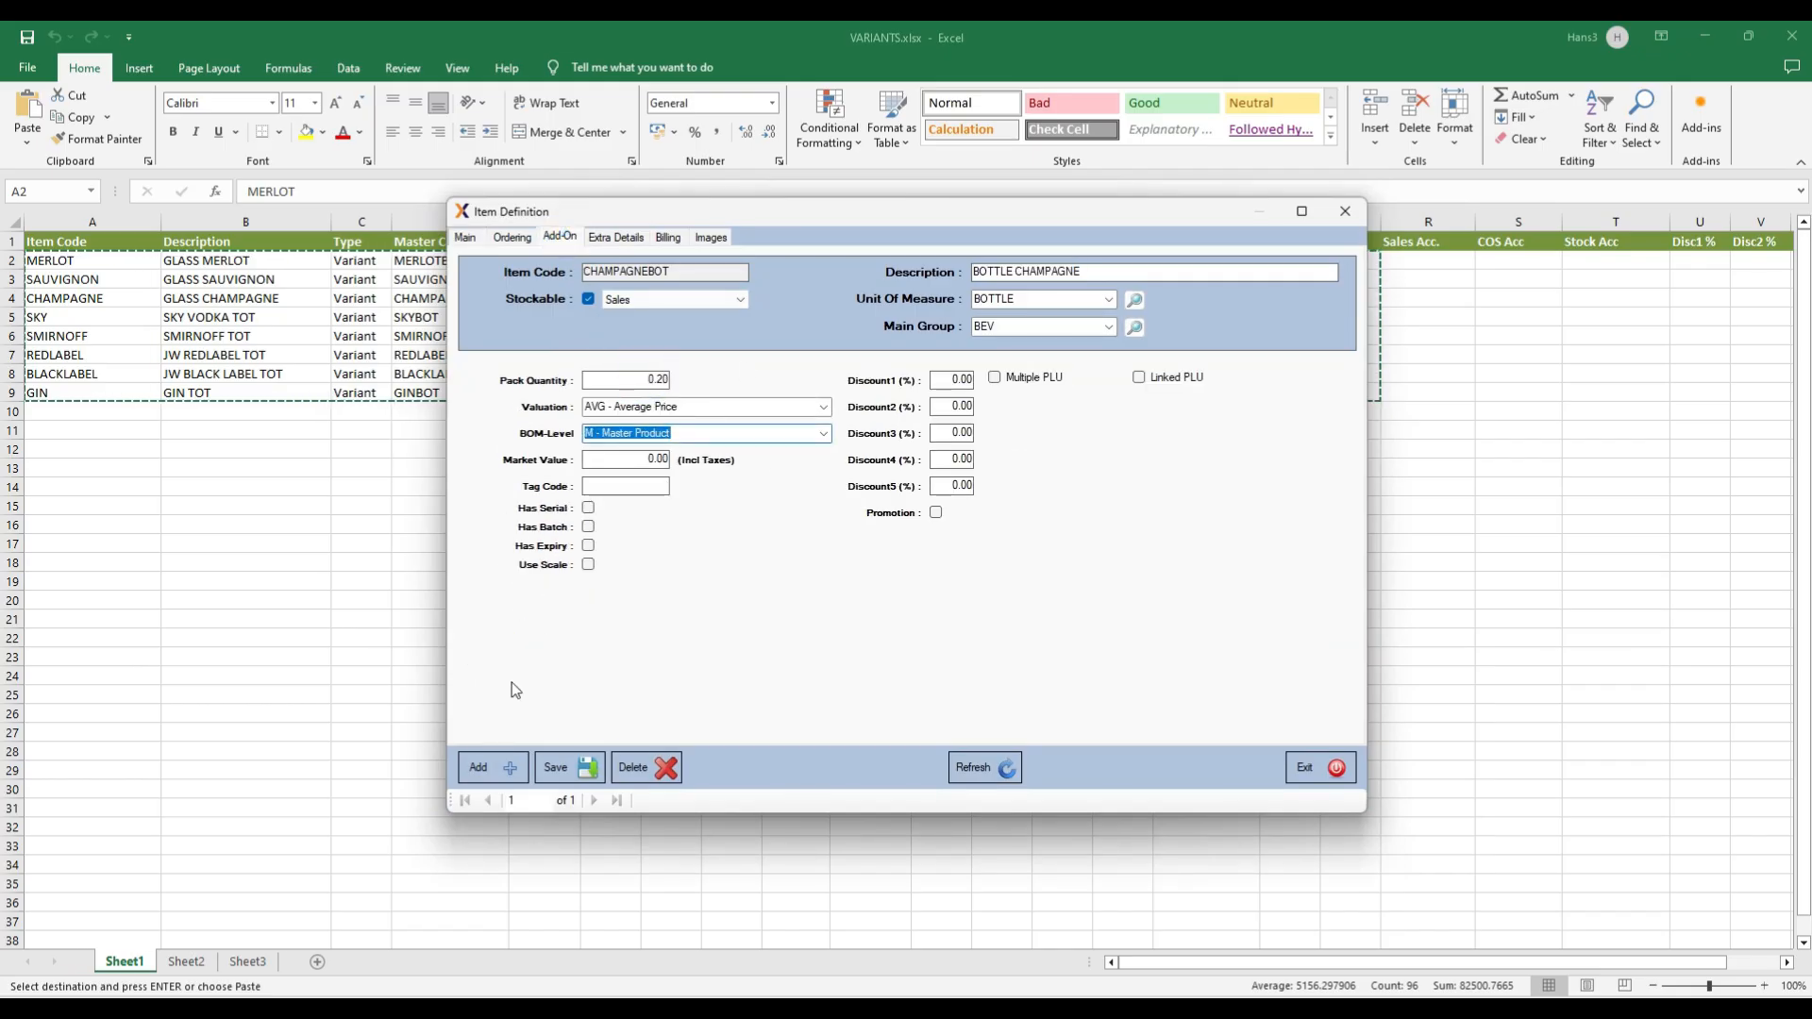
click(566, 768)
click(1314, 769)
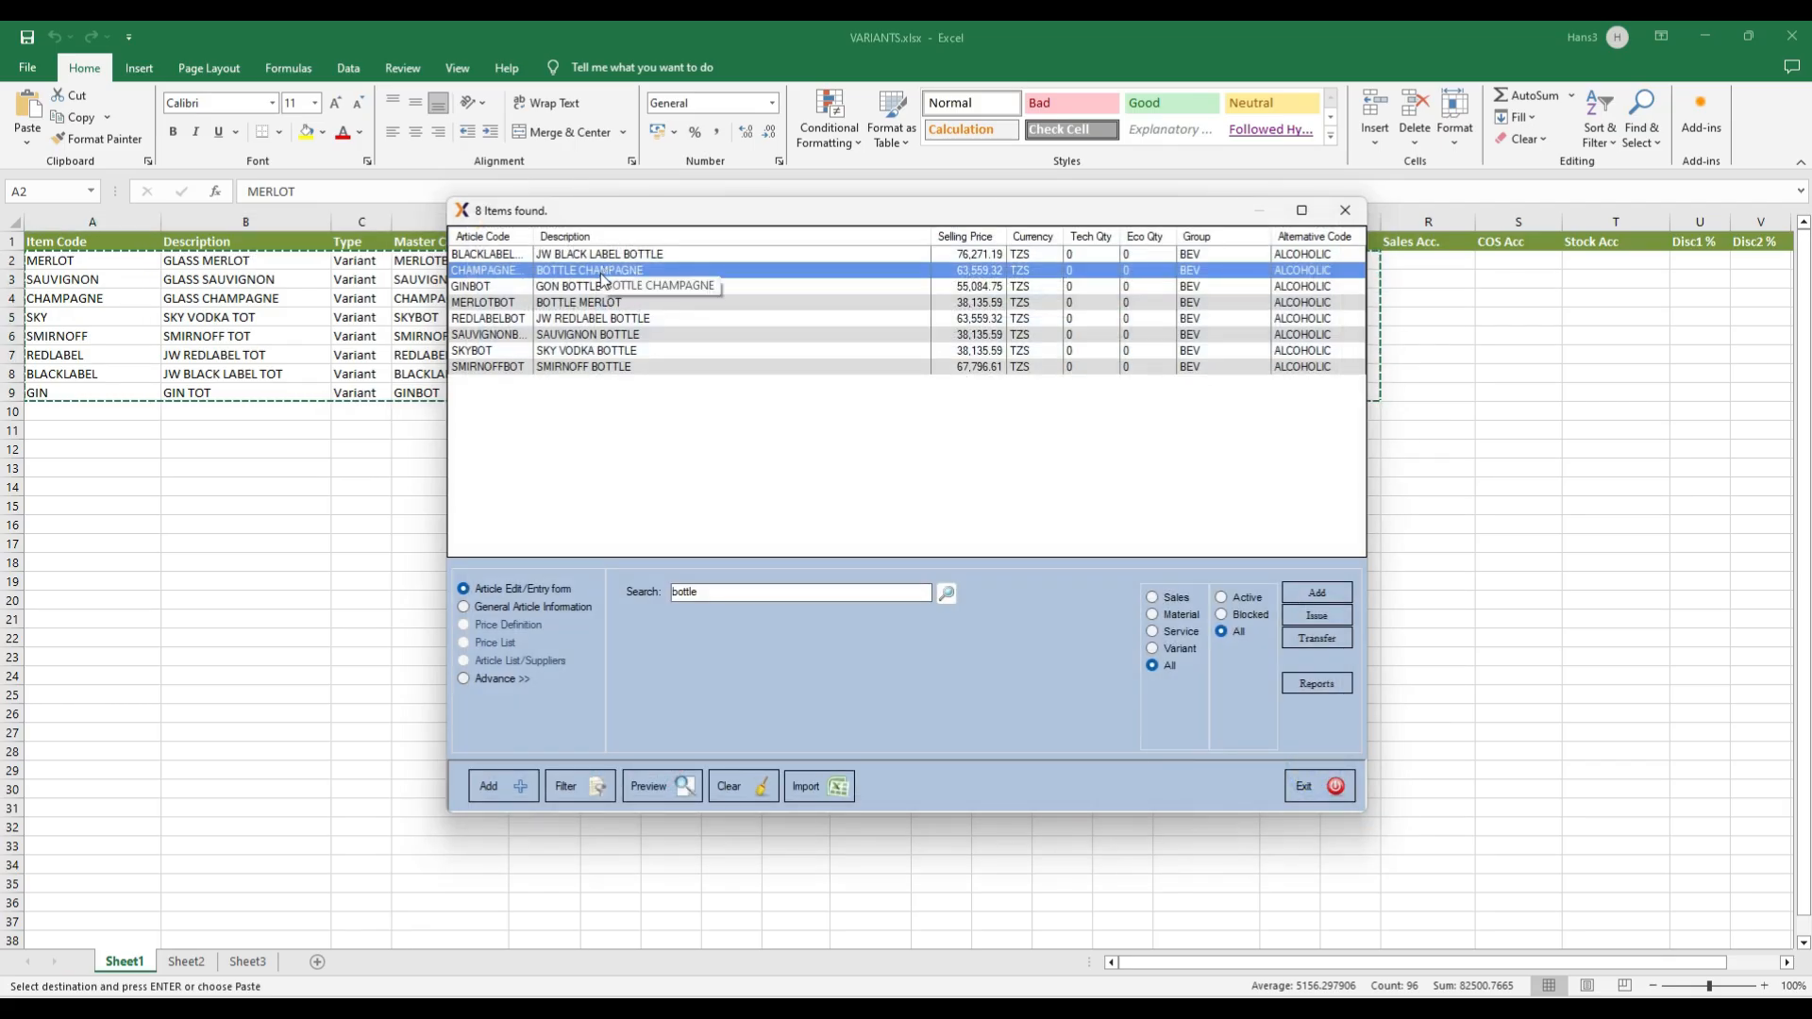
Step: Open the item definition of BOTTLE MERLOT, set its pack quantity to 0.2, and save and close it
click(604, 303)
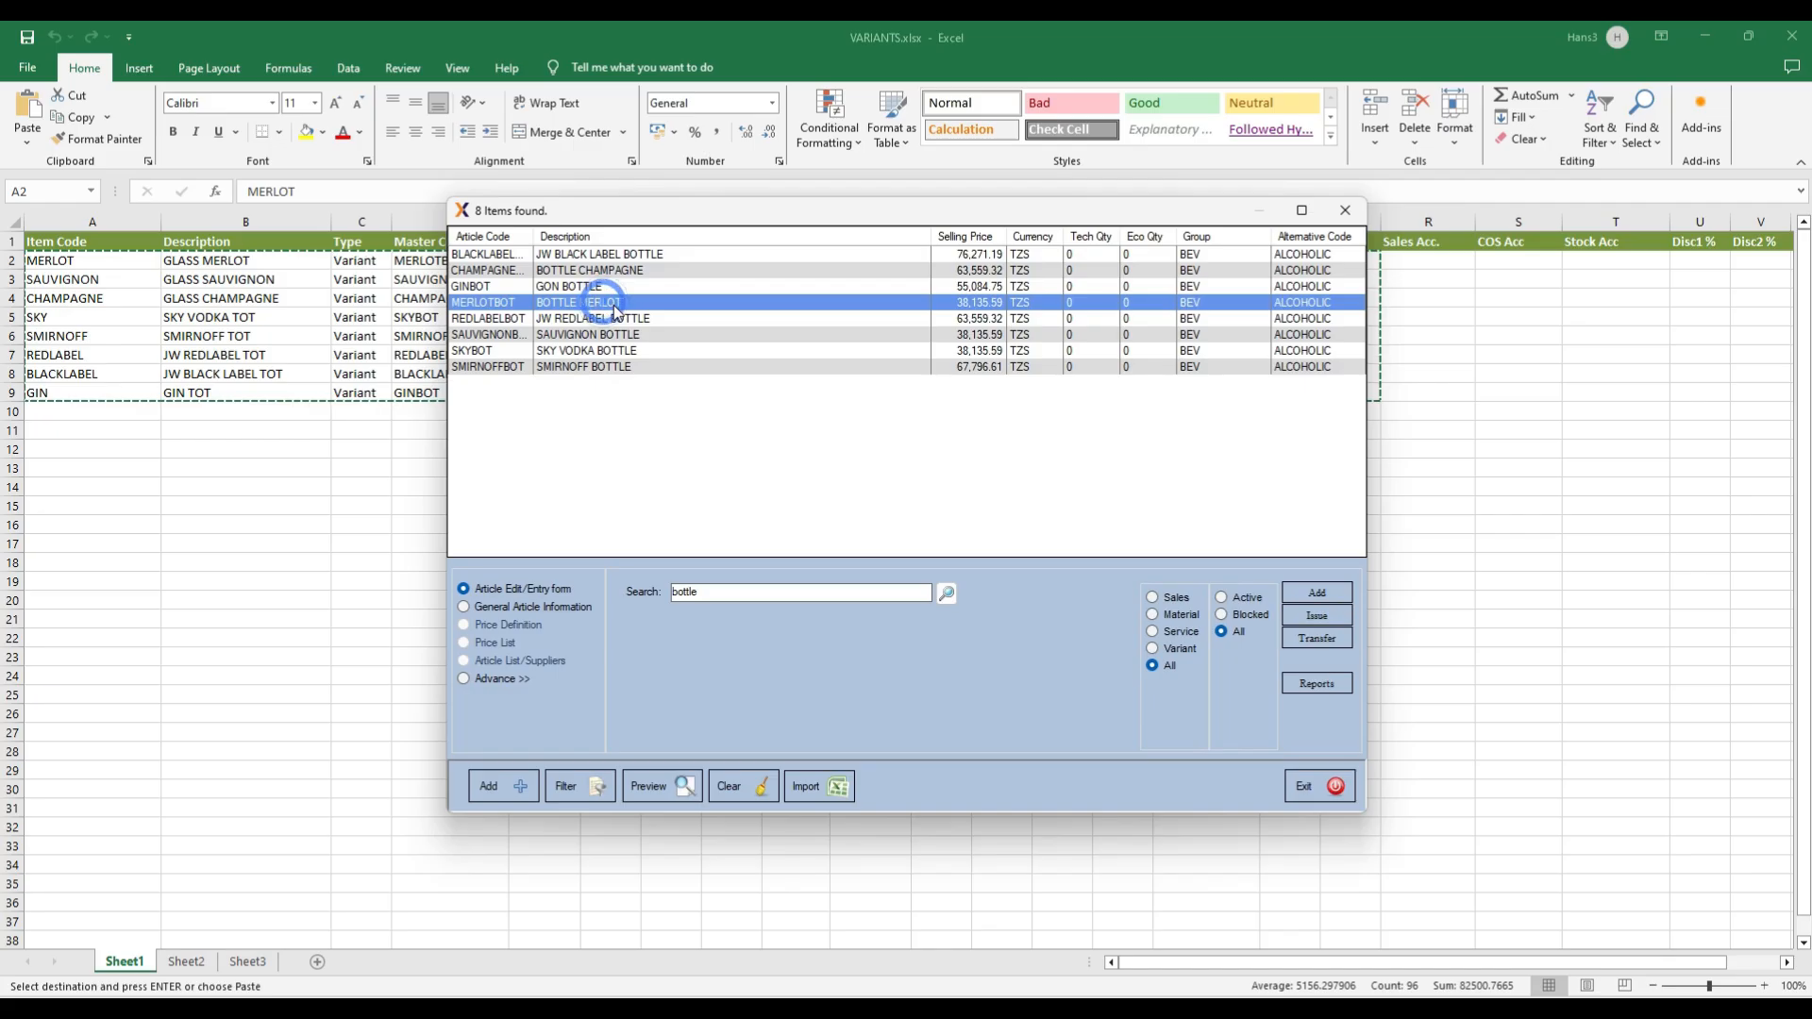
double_click(611, 303)
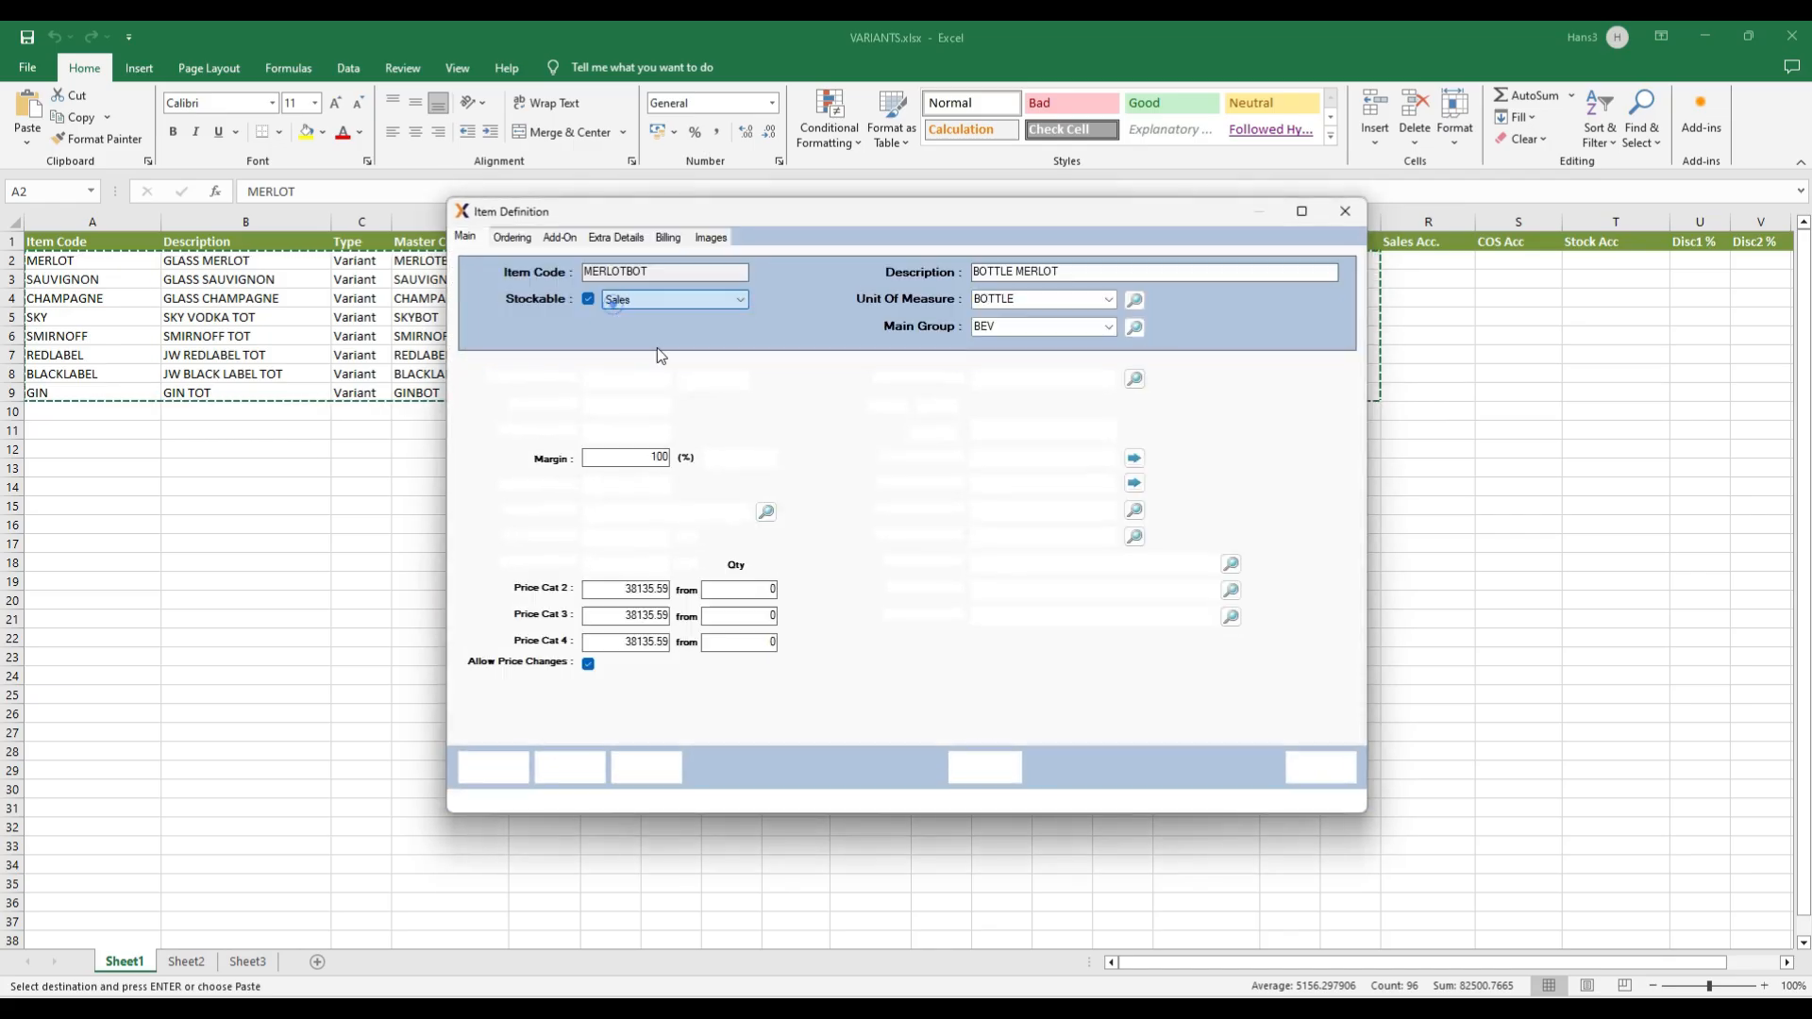
click(561, 239)
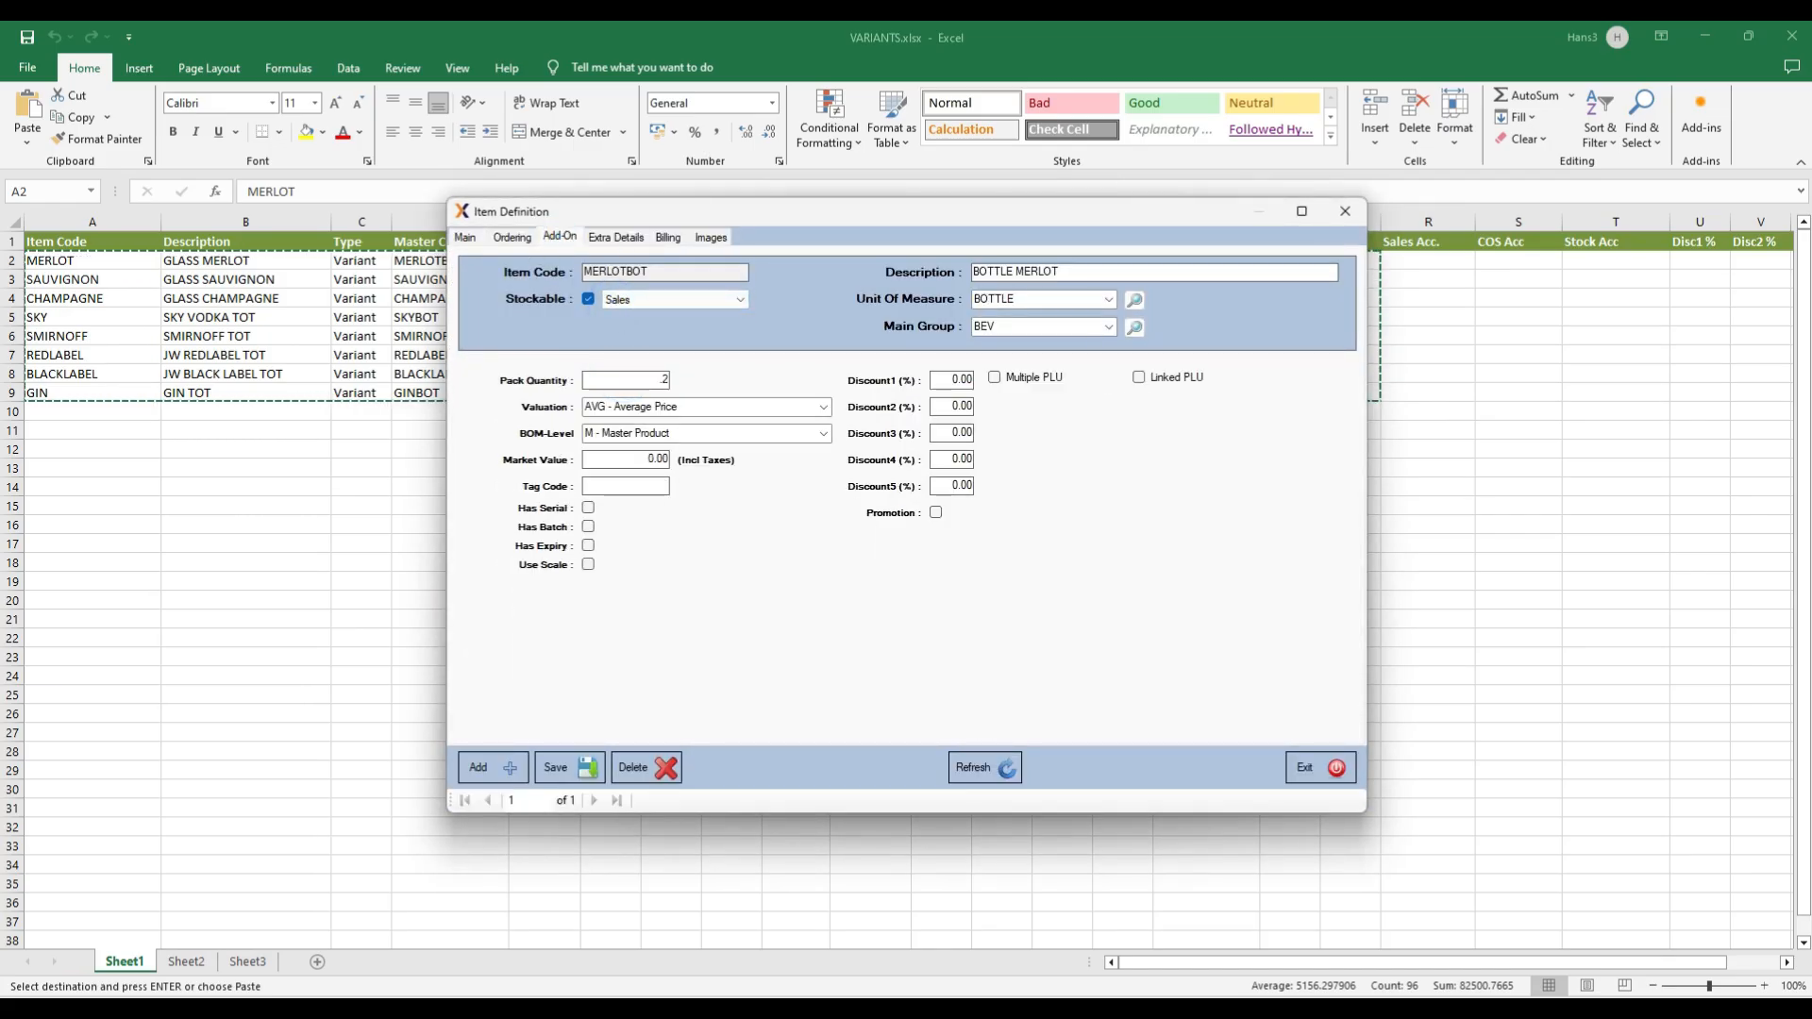
click(589, 757)
click(1303, 783)
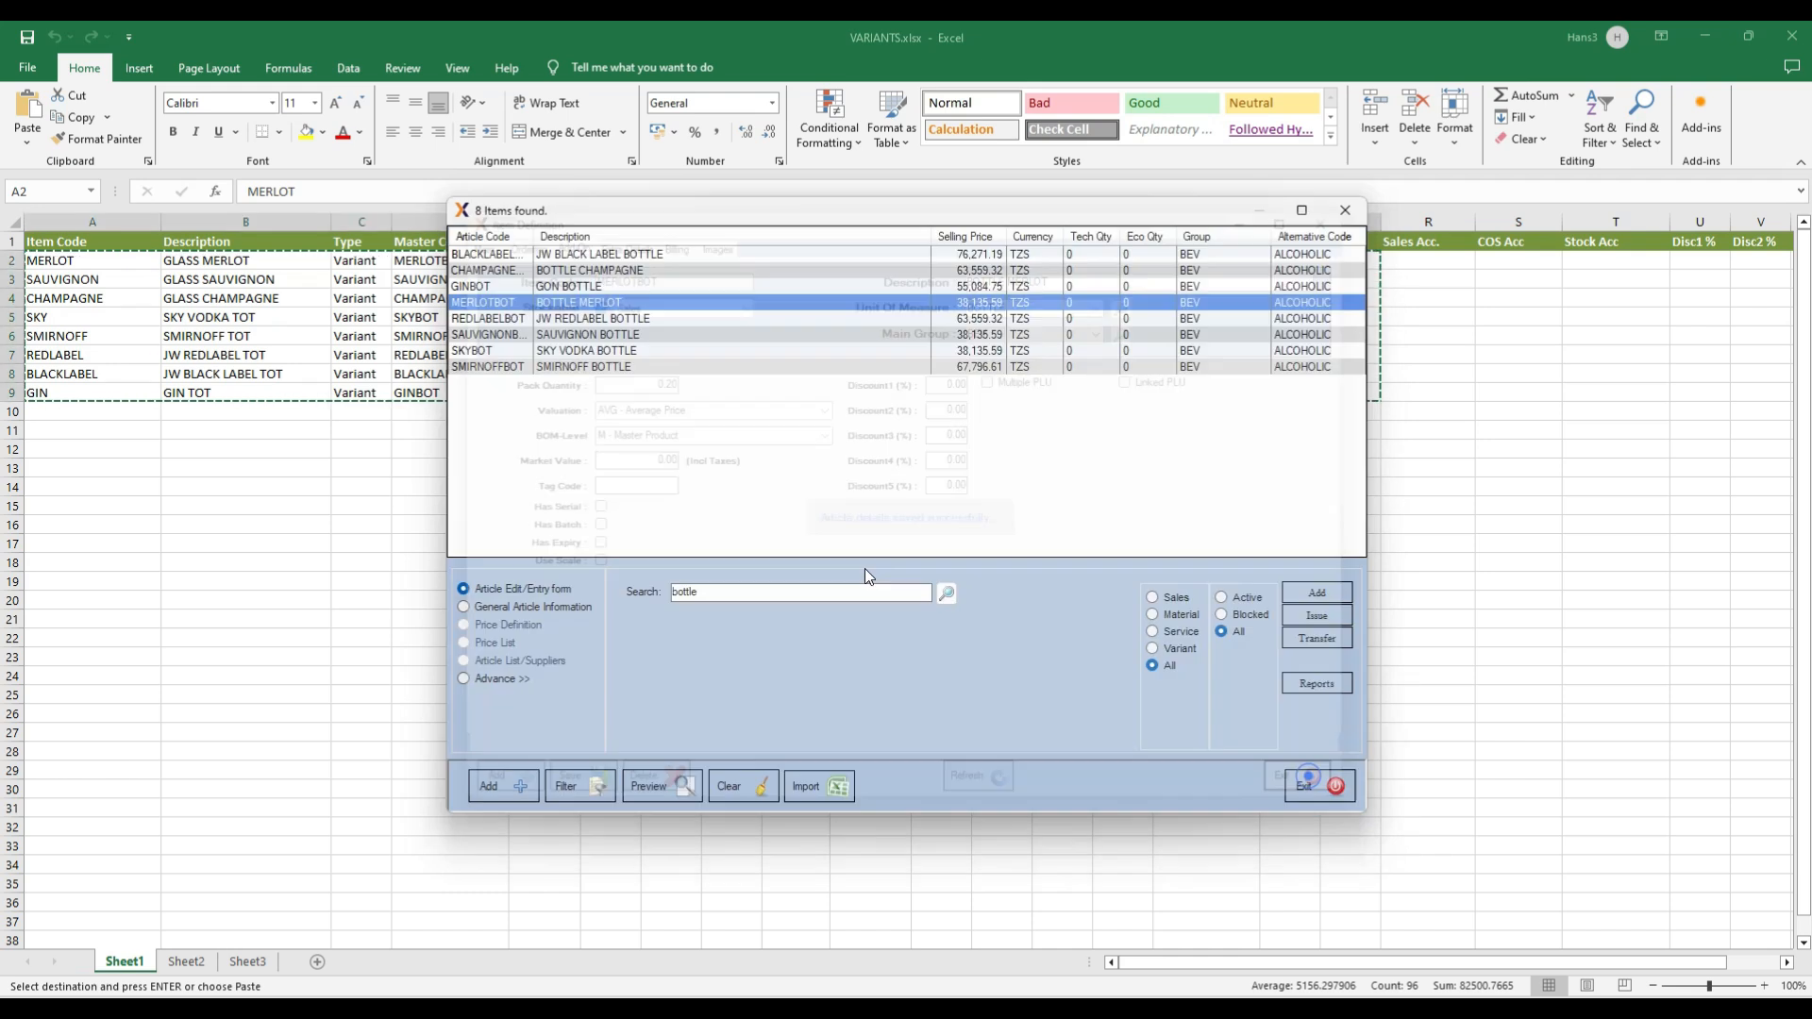
Step: Set the pack quantity of SAUVIGNON BOTTLE to 0.2, save the item, and close its definition and the items list
click(584, 337)
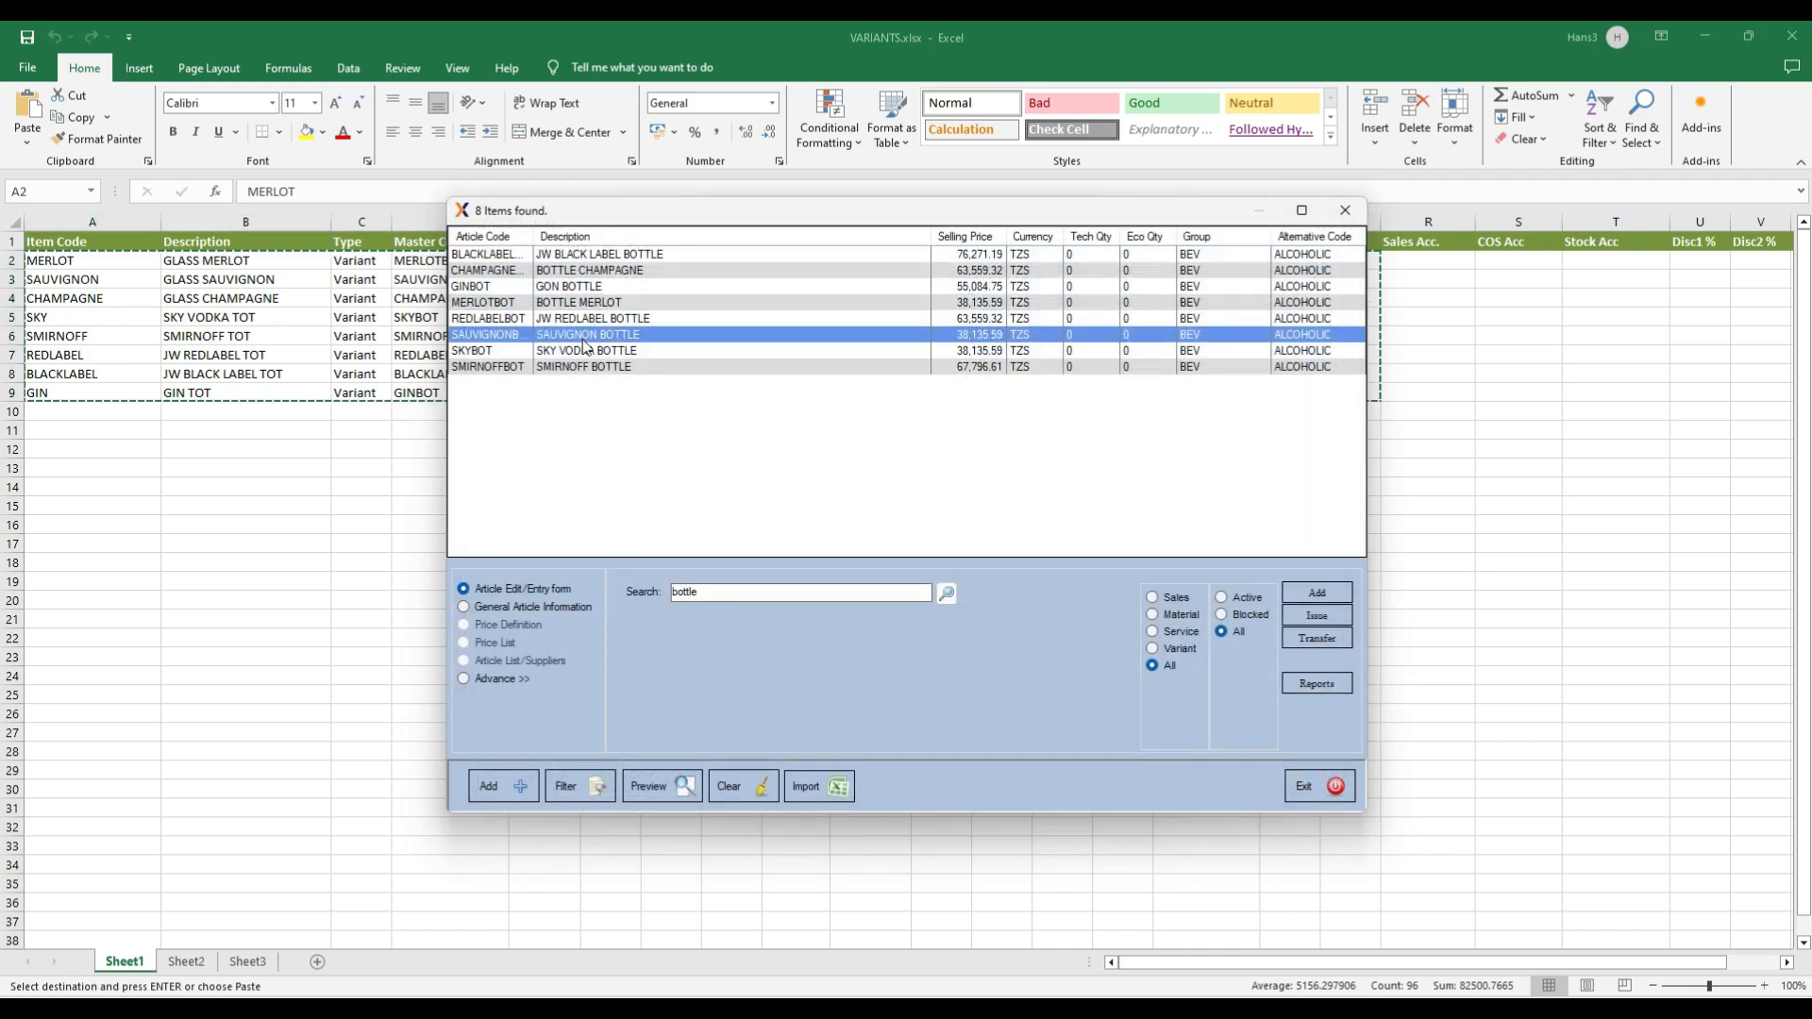
double_click(616, 335)
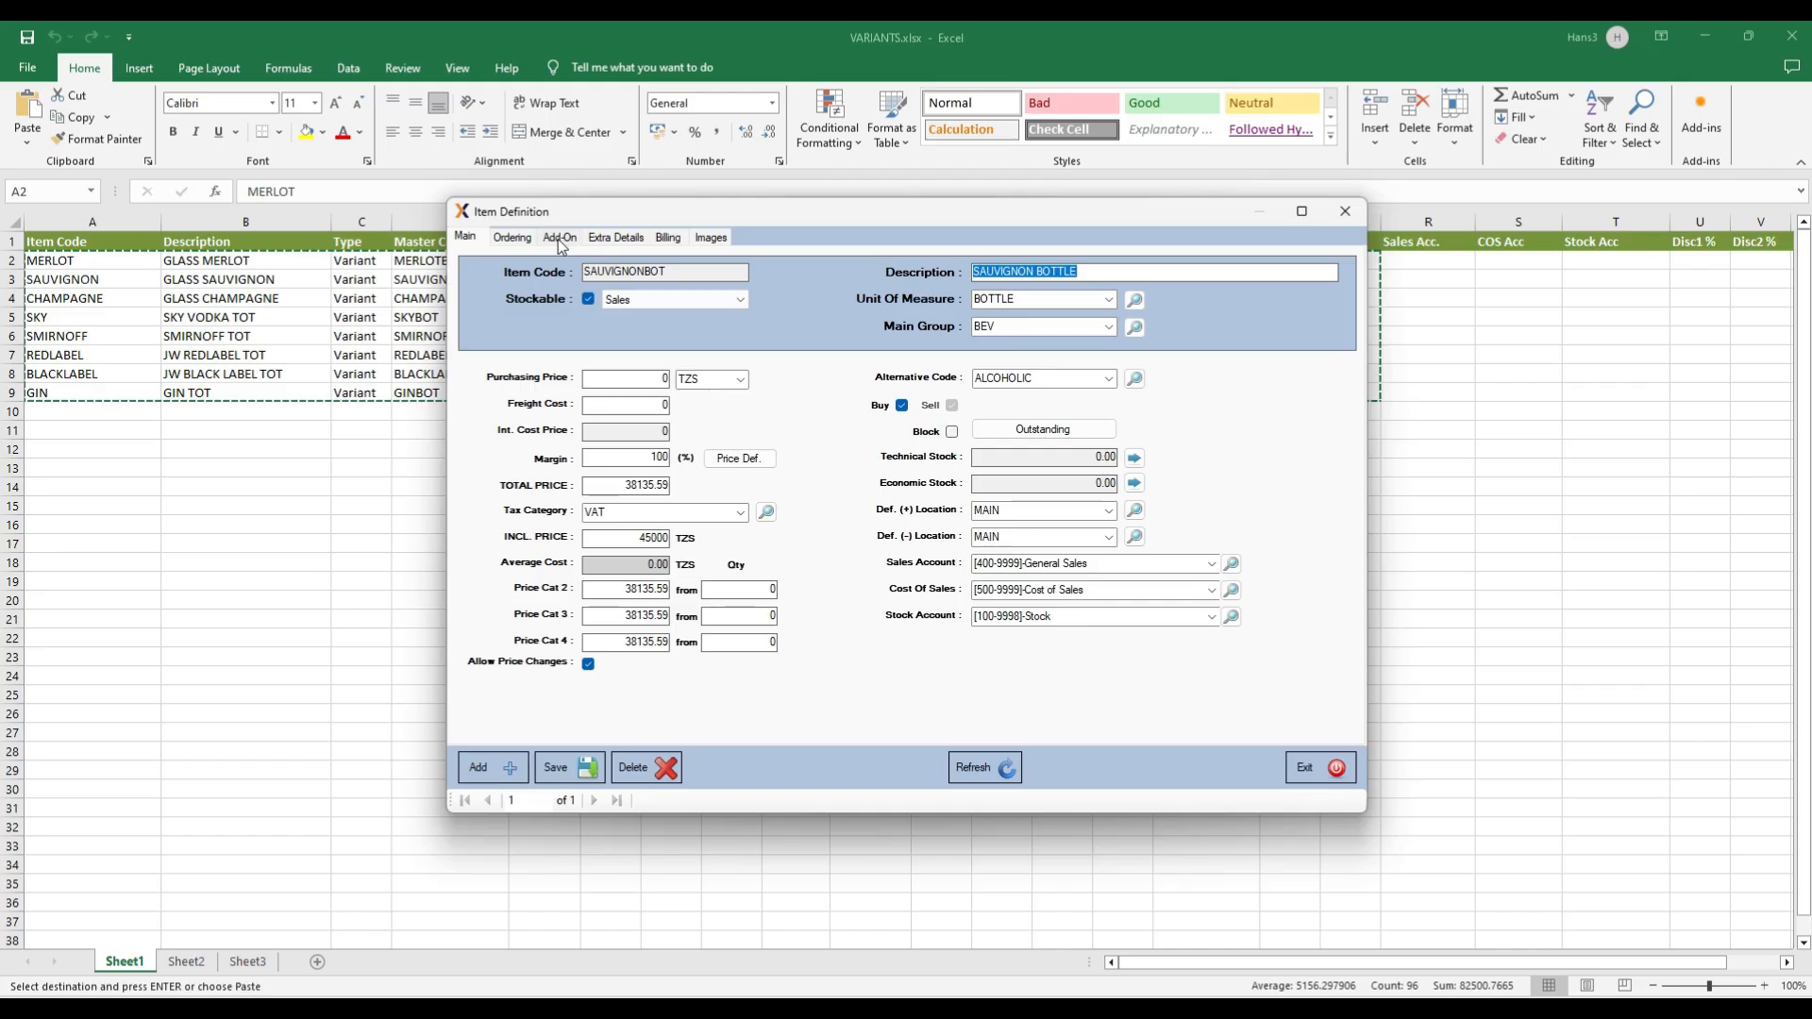
click(560, 239)
click(661, 379)
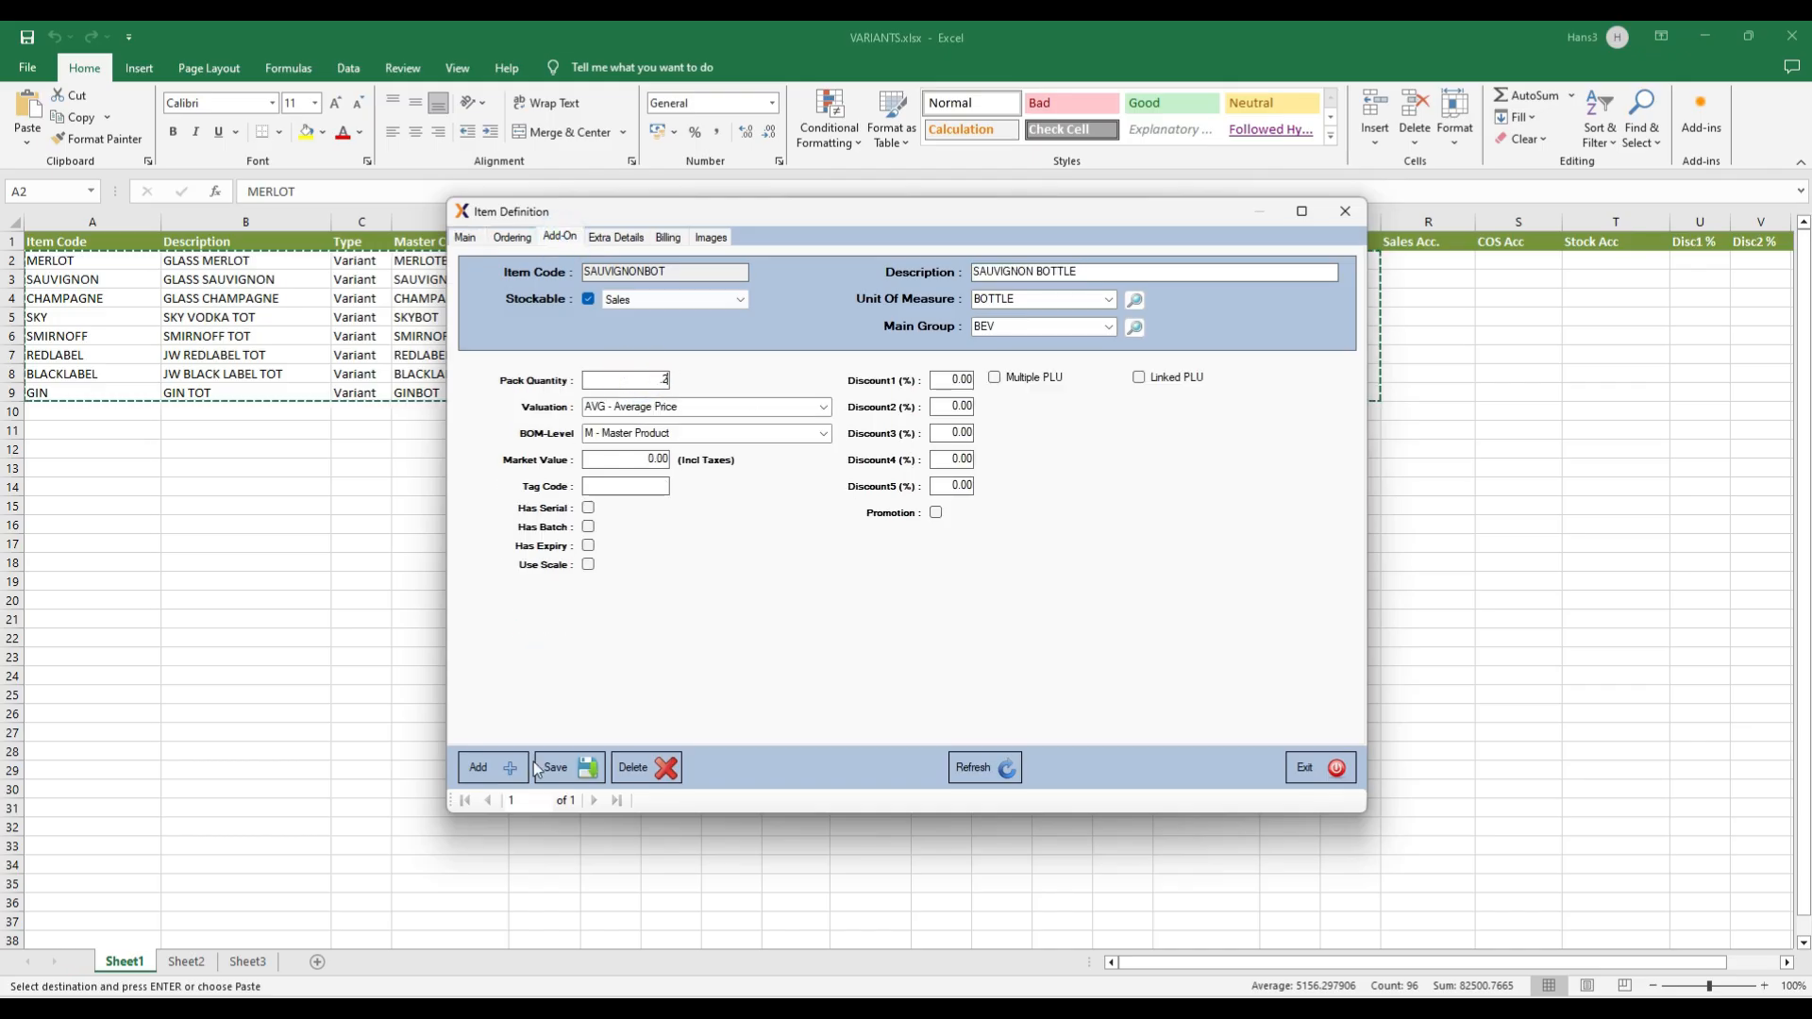
click(564, 767)
click(1331, 769)
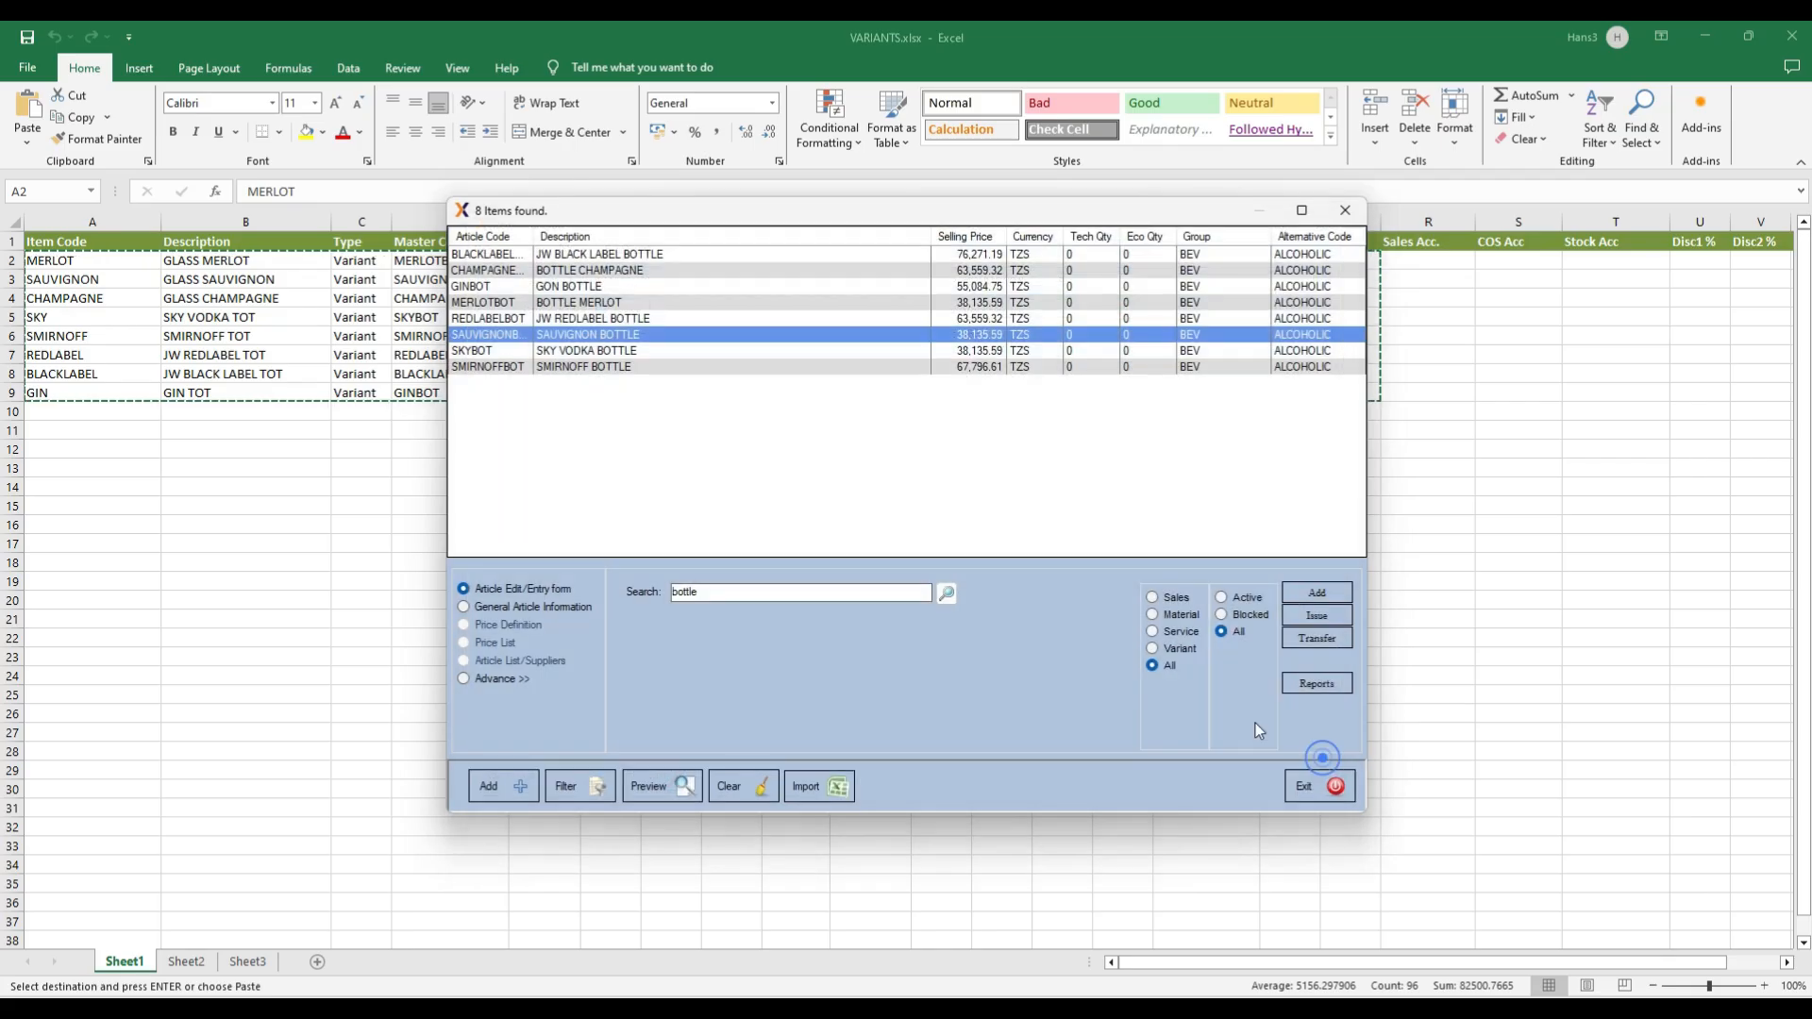
click(1307, 789)
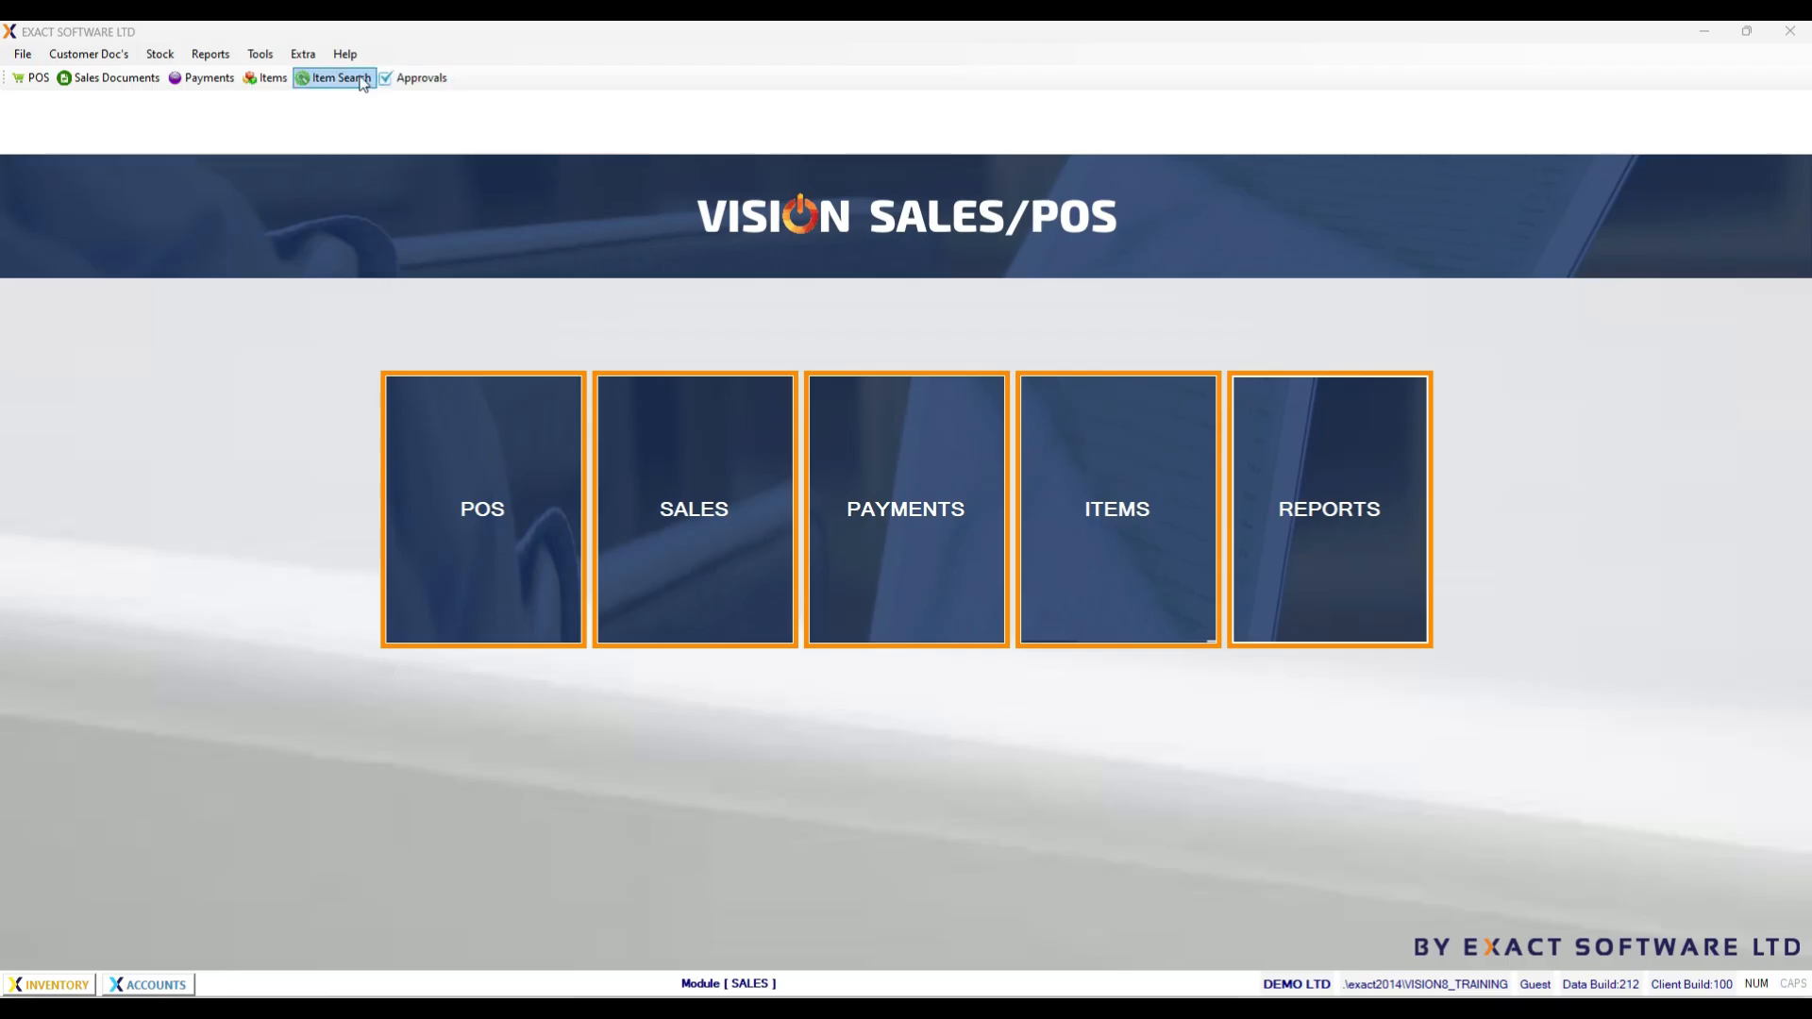
Step: In Vision Sales/POS, open the parameters setup and show the billing groups under the Sales/POS parameters
click(302, 55)
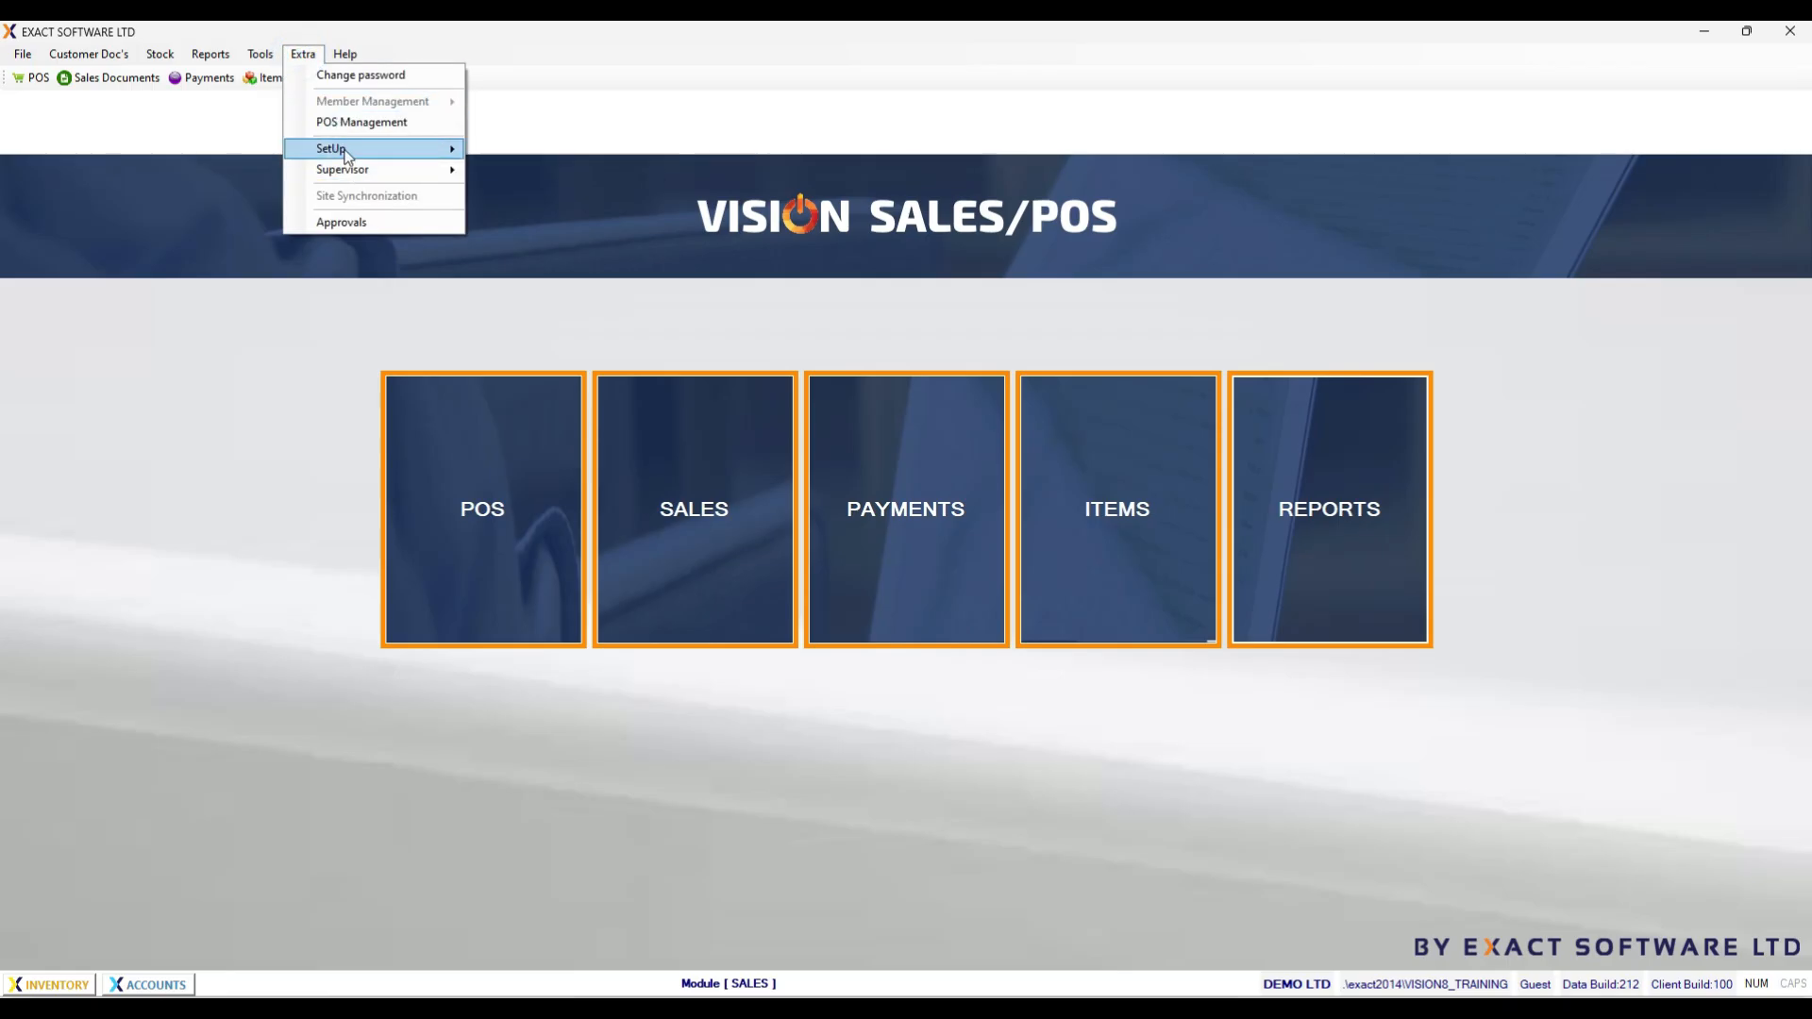
mouse_move(425, 149)
click(553, 179)
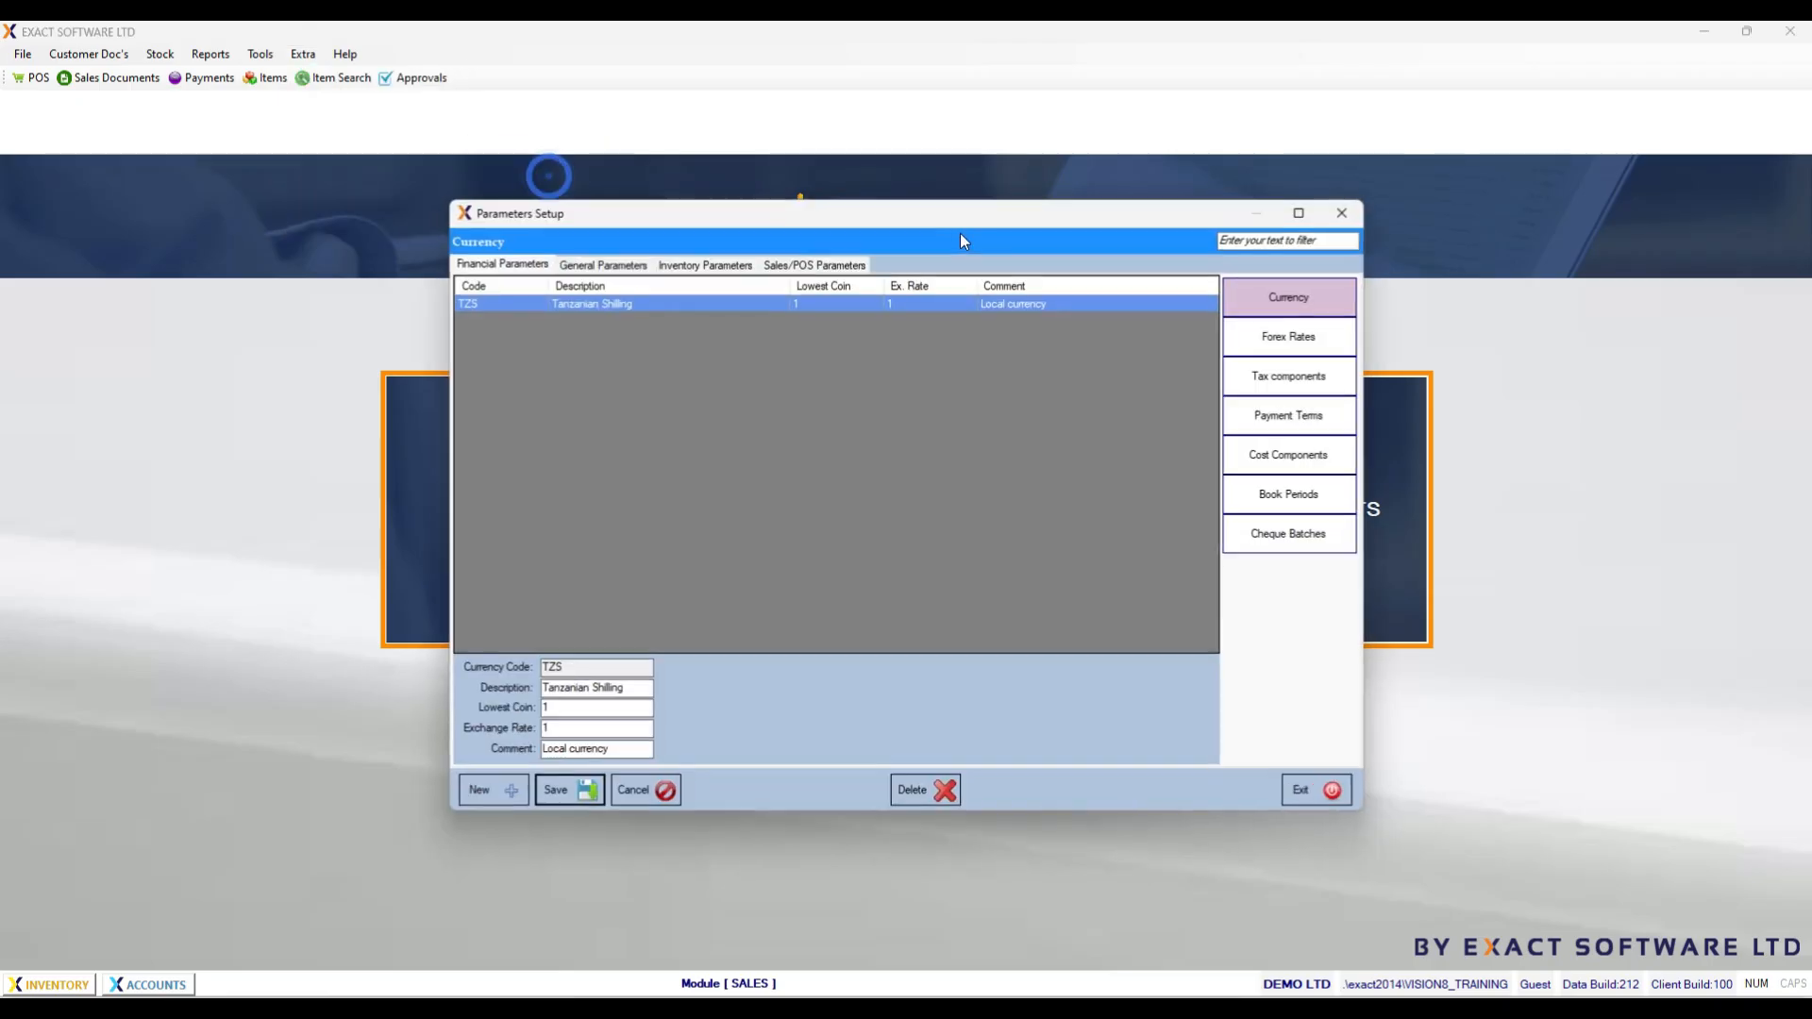
click(814, 263)
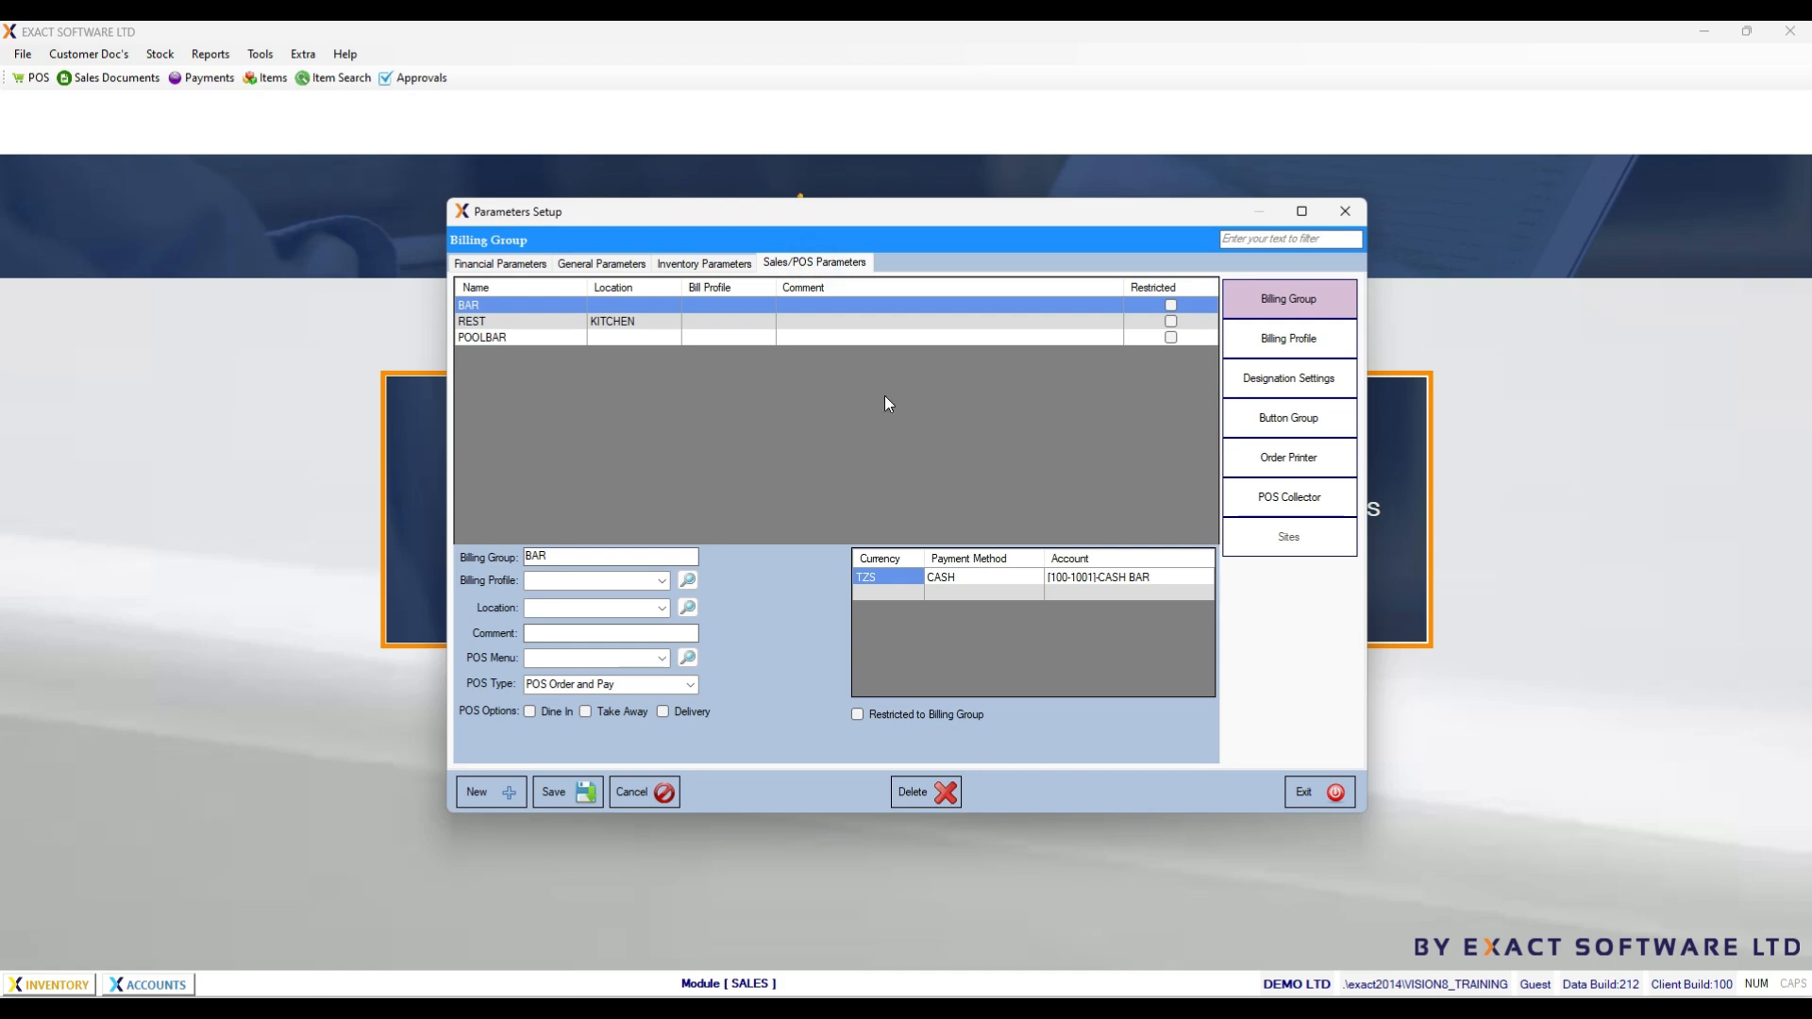
Step: Set the BAR billing group's location to BAR and keep its POS type as POS Order and Pay
click(666, 611)
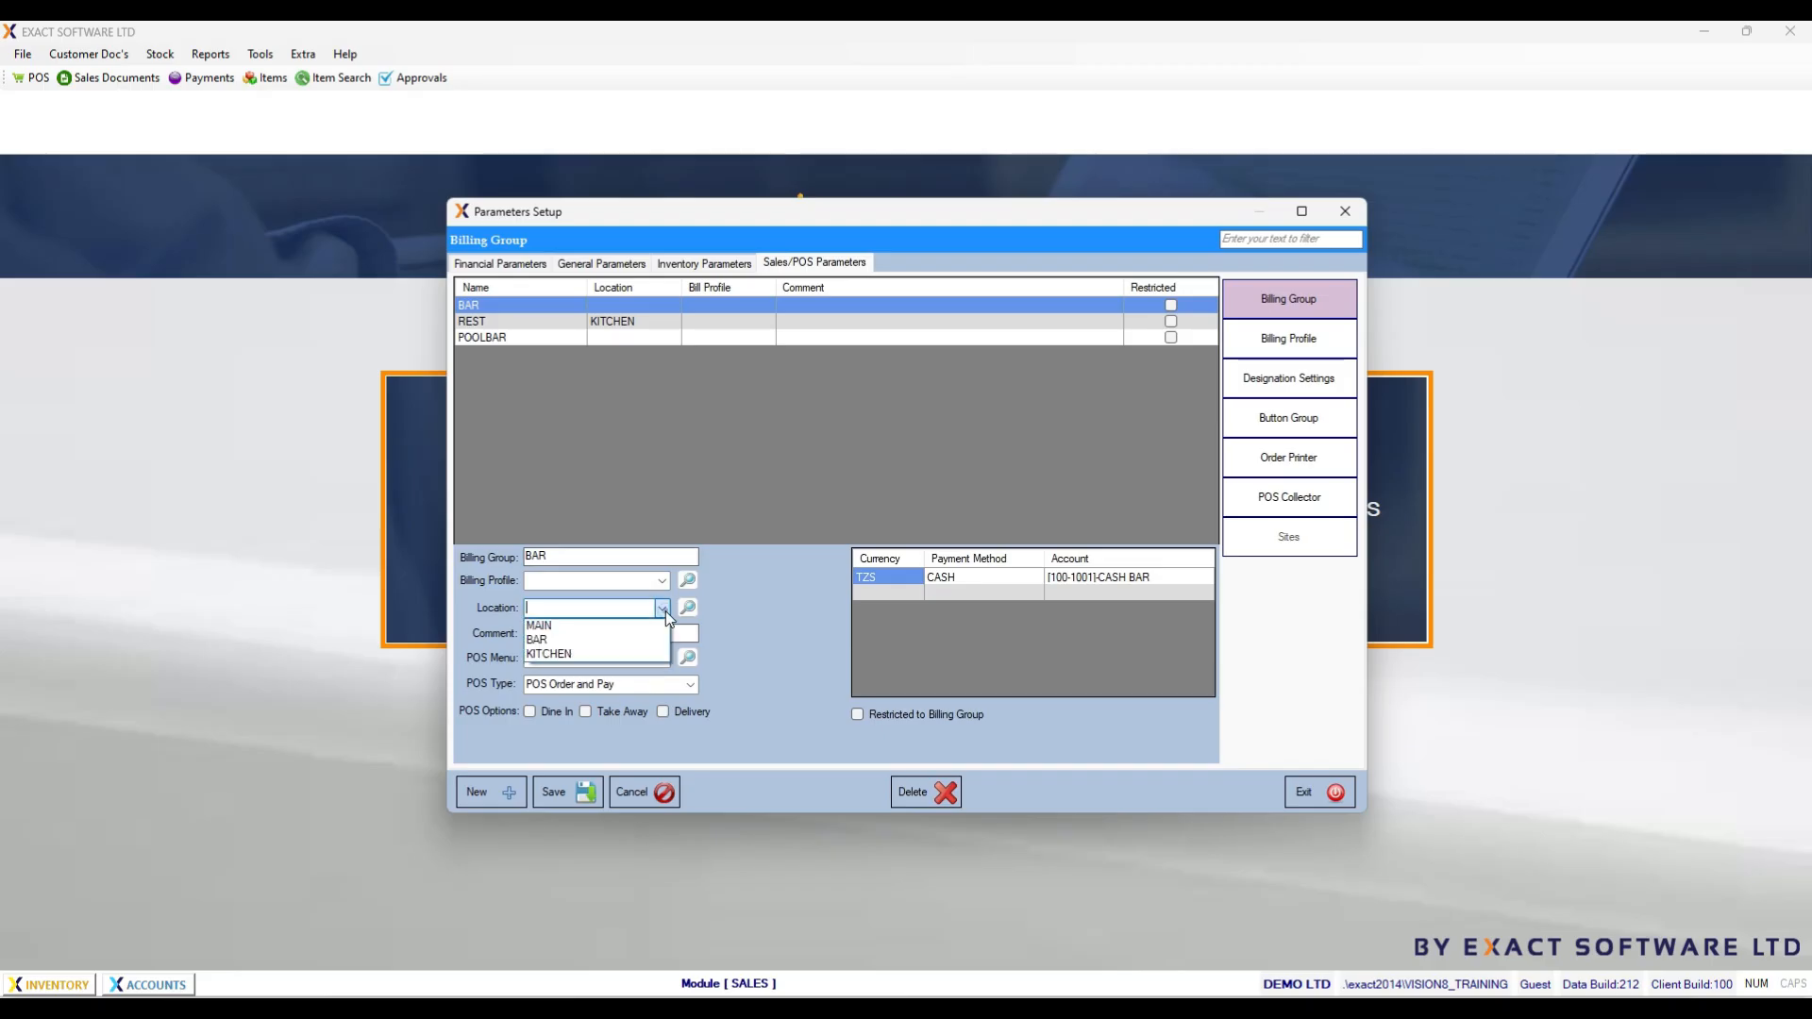
click(547, 642)
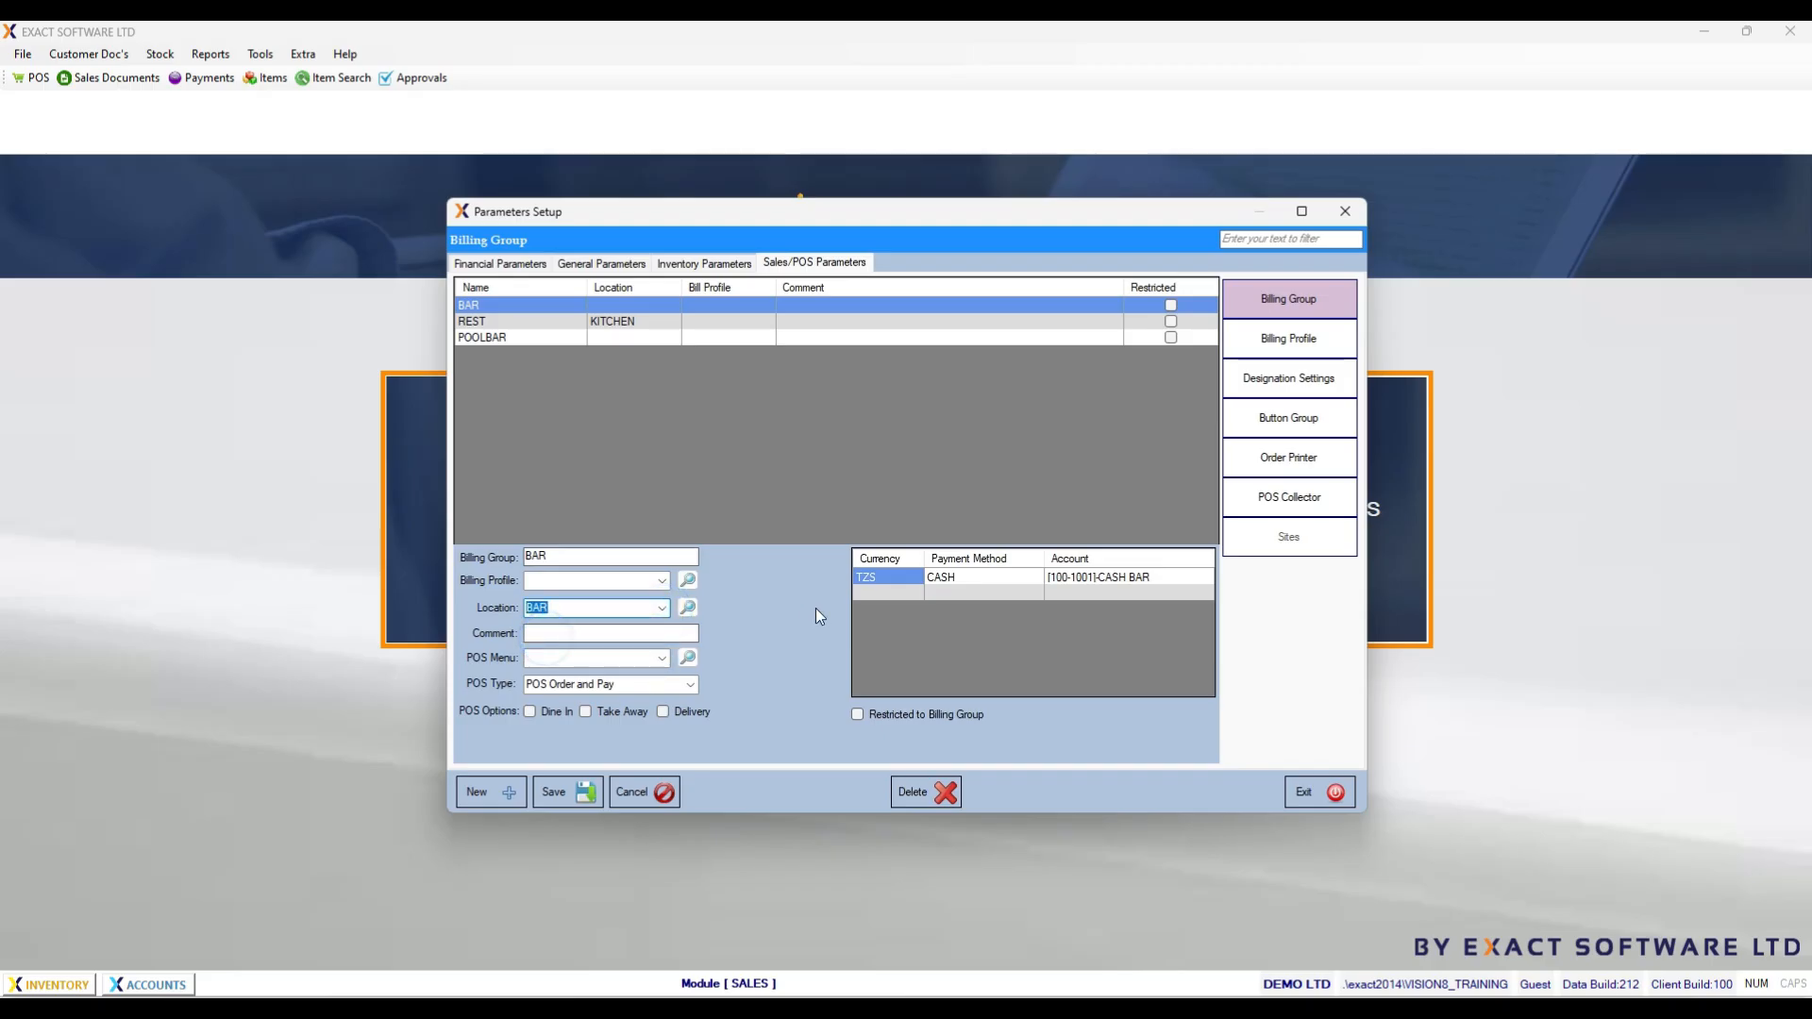
click(692, 685)
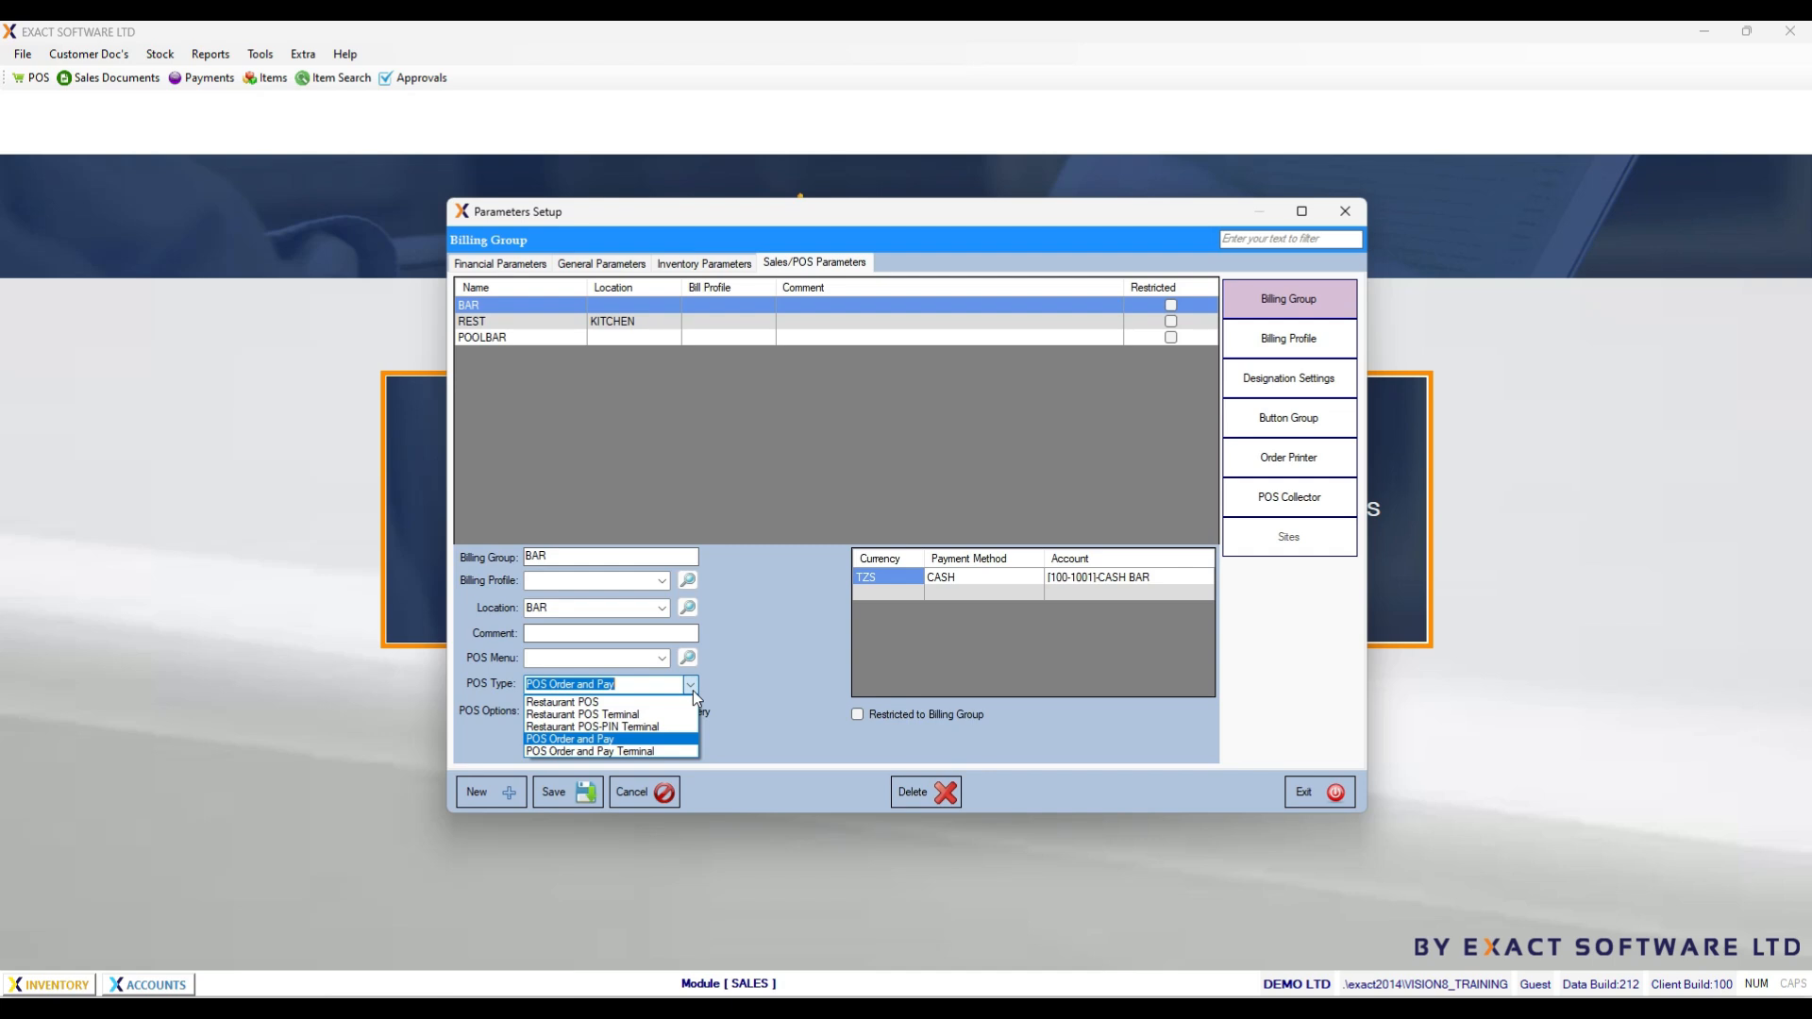
click(776, 596)
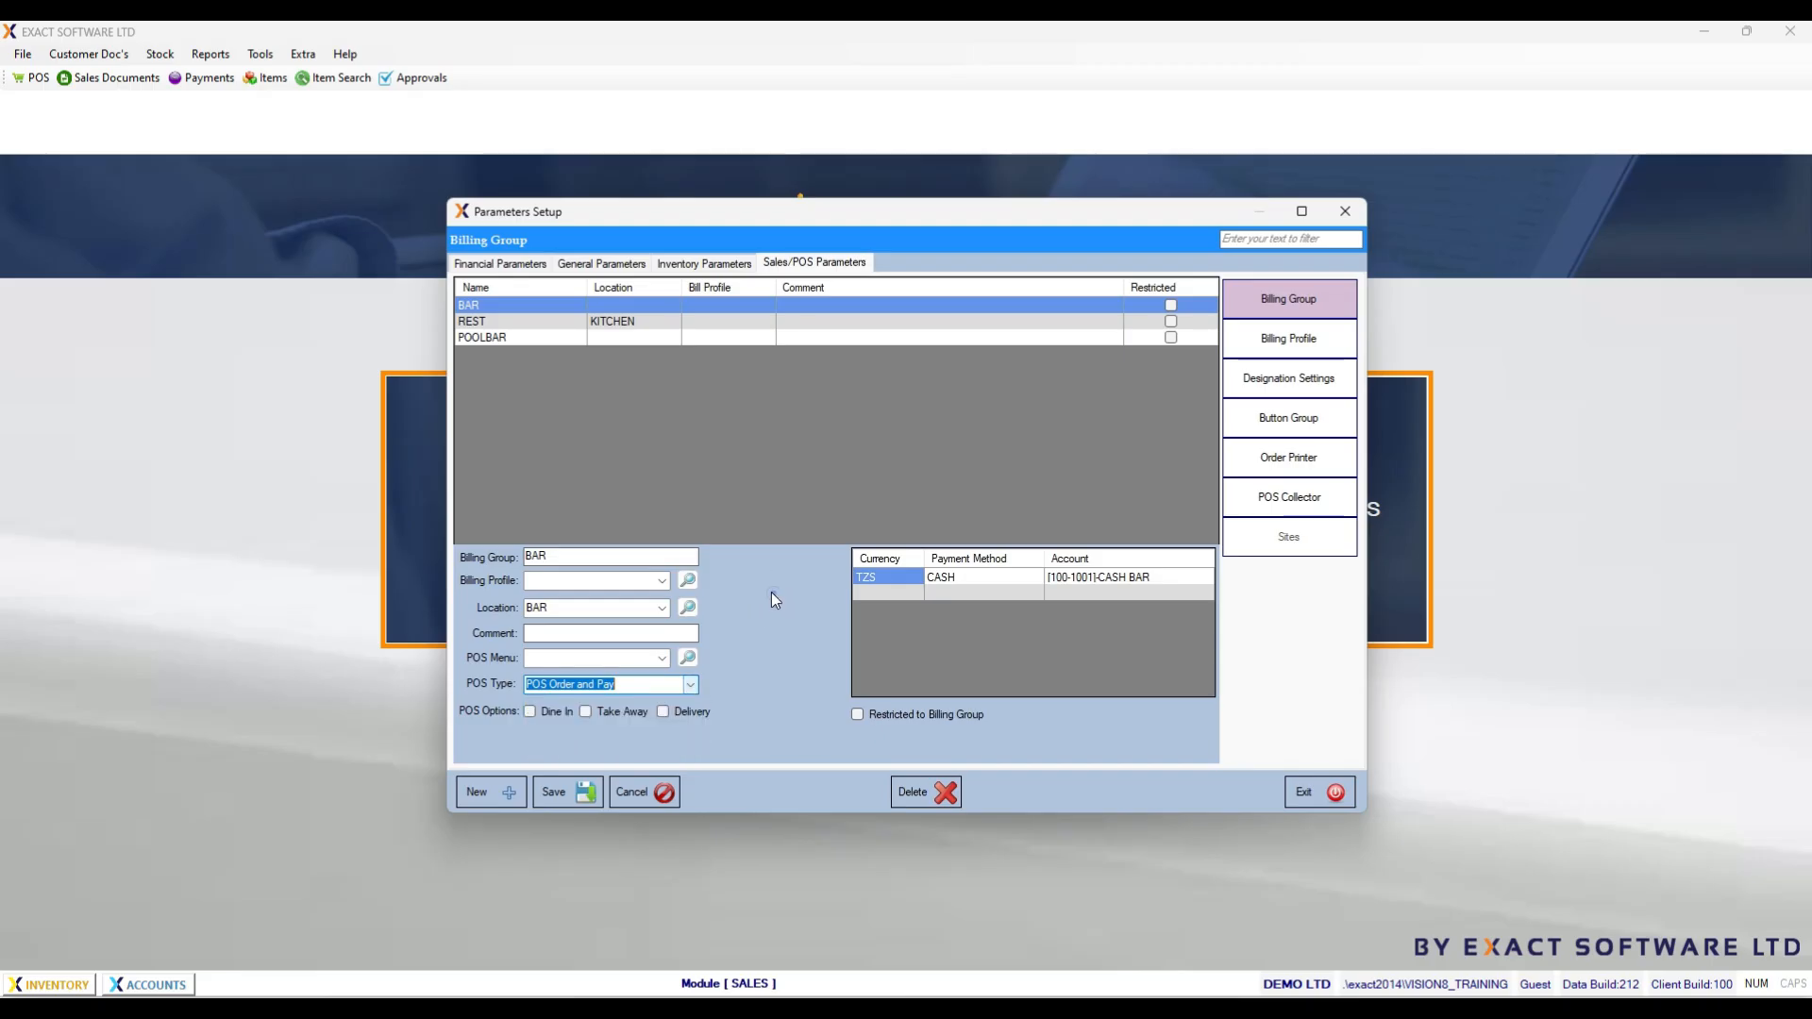
click(690, 686)
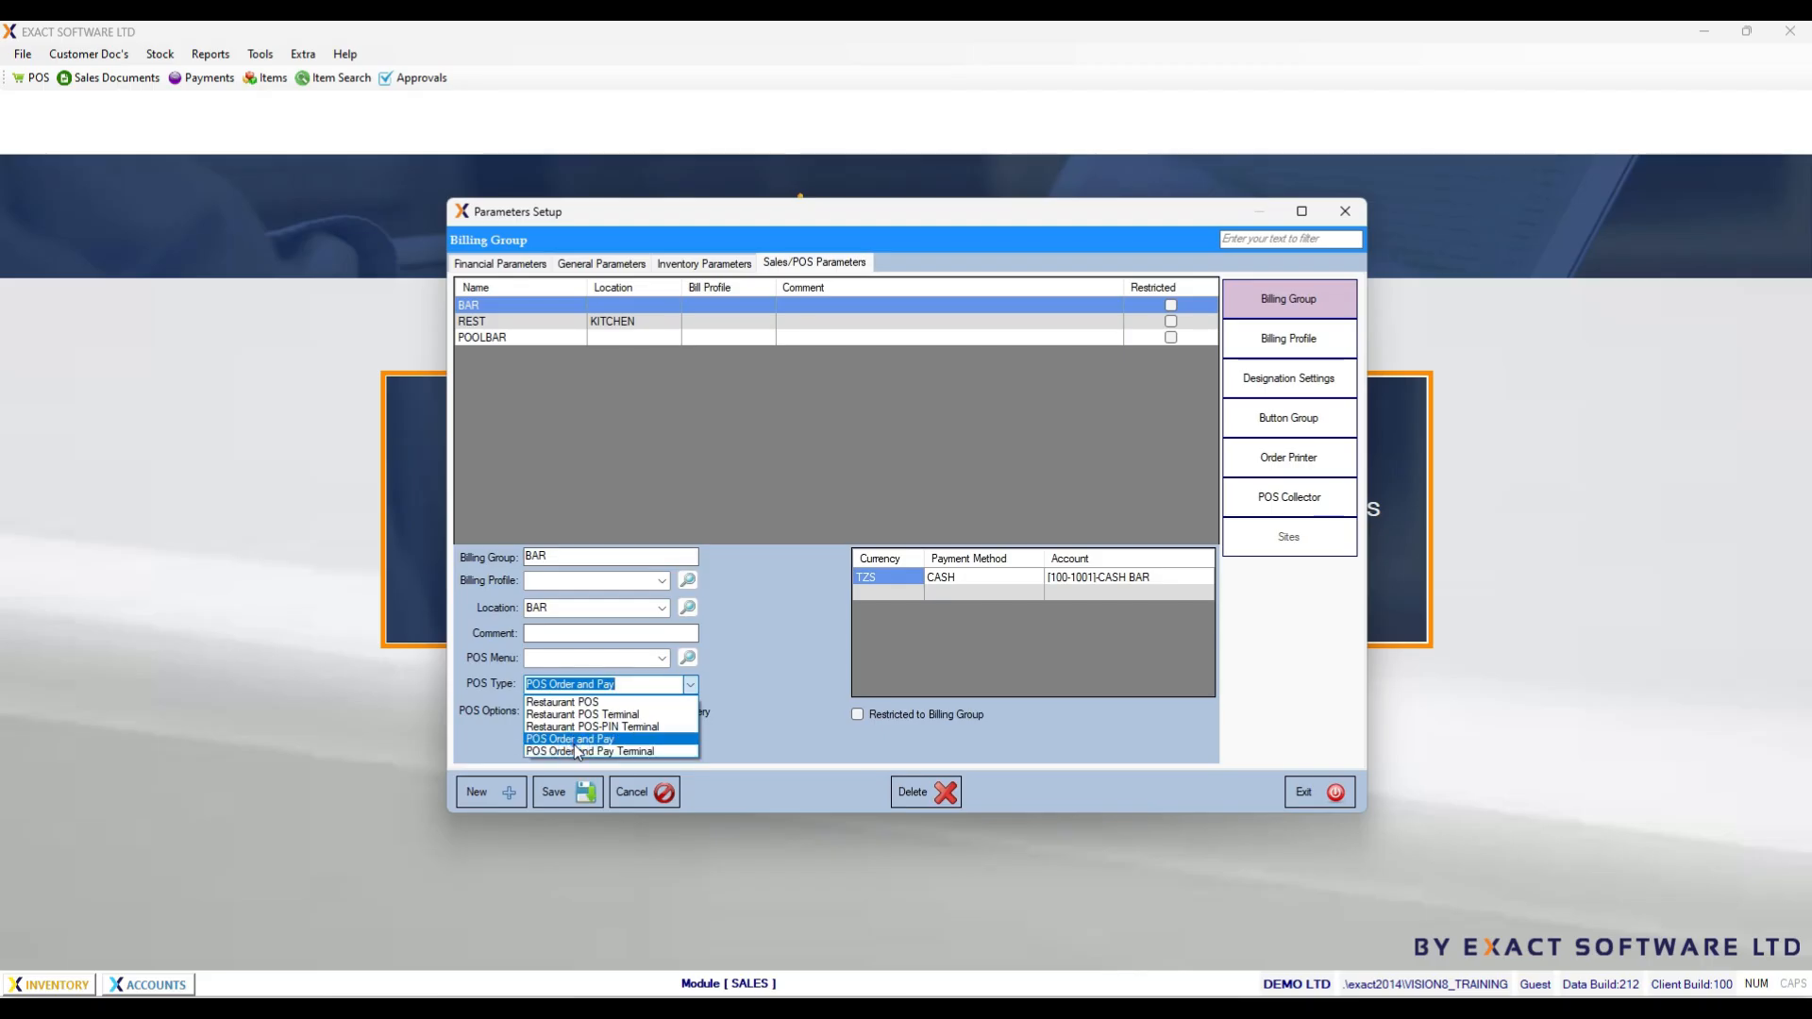
click(576, 740)
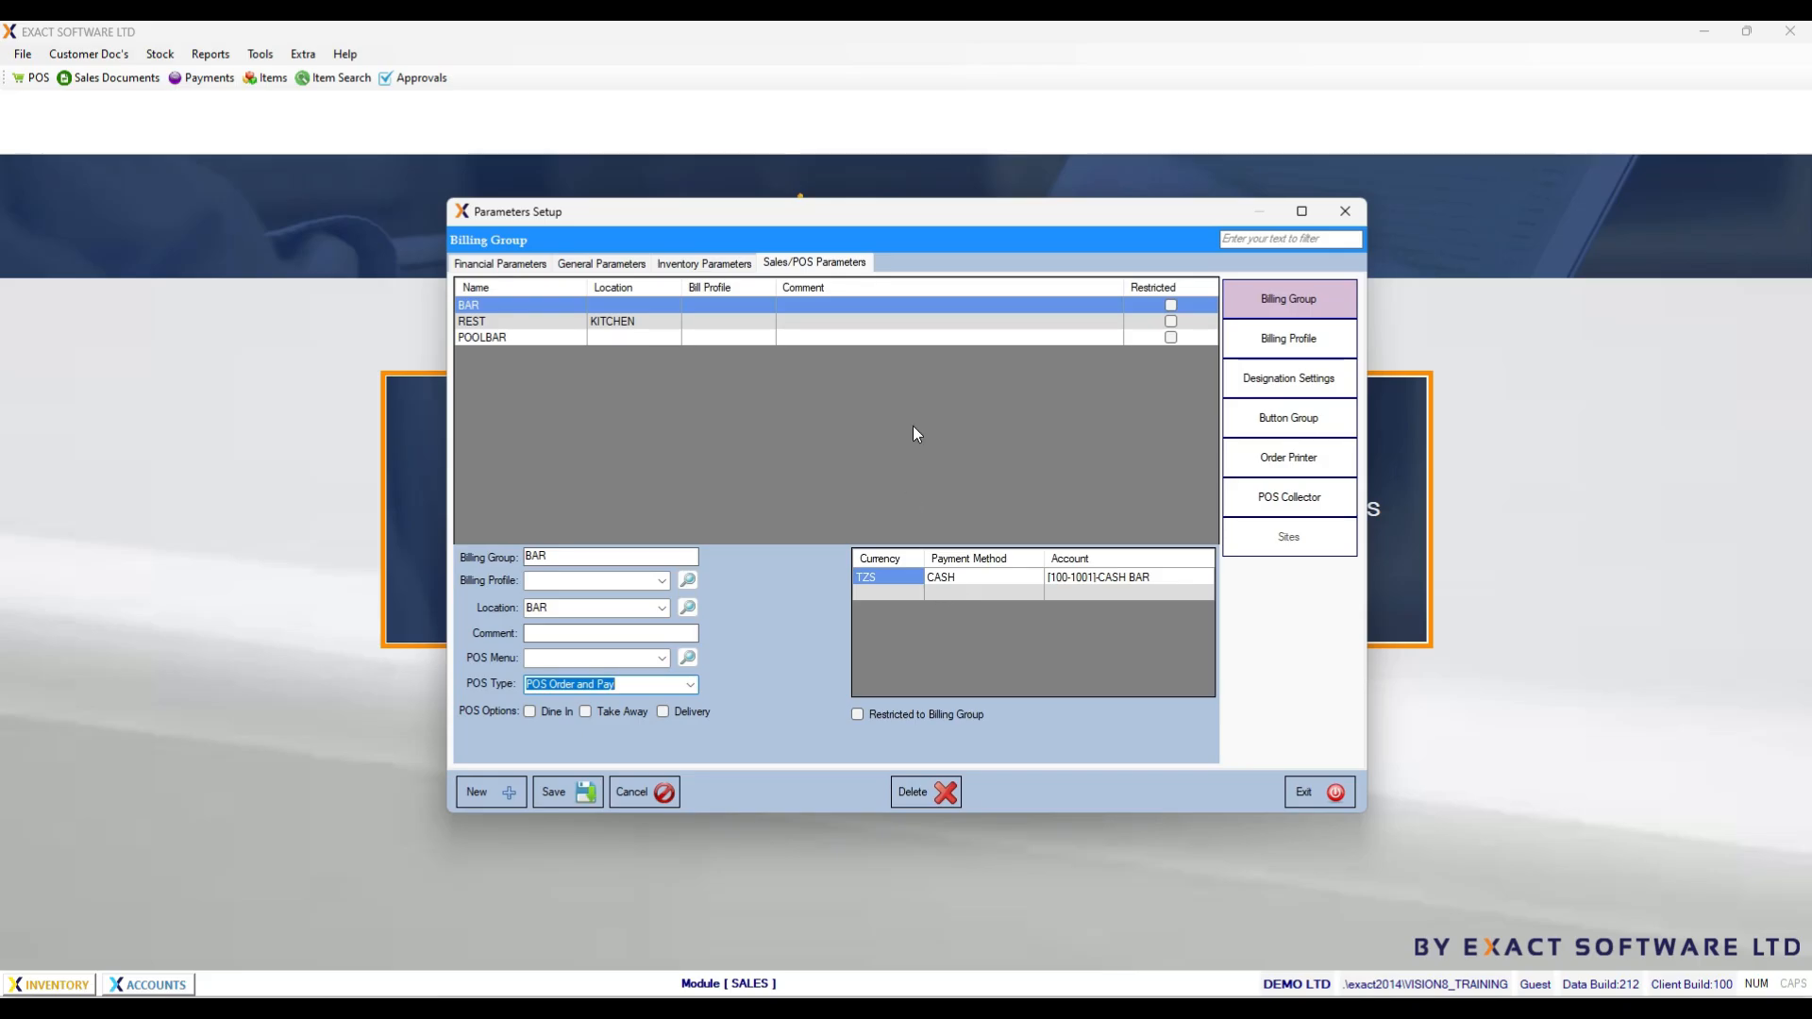
Step: Examine the BAR group's CASH payment line and the accounts available for it, keeping the CASH BAR account
click(953, 576)
click(897, 589)
click(953, 573)
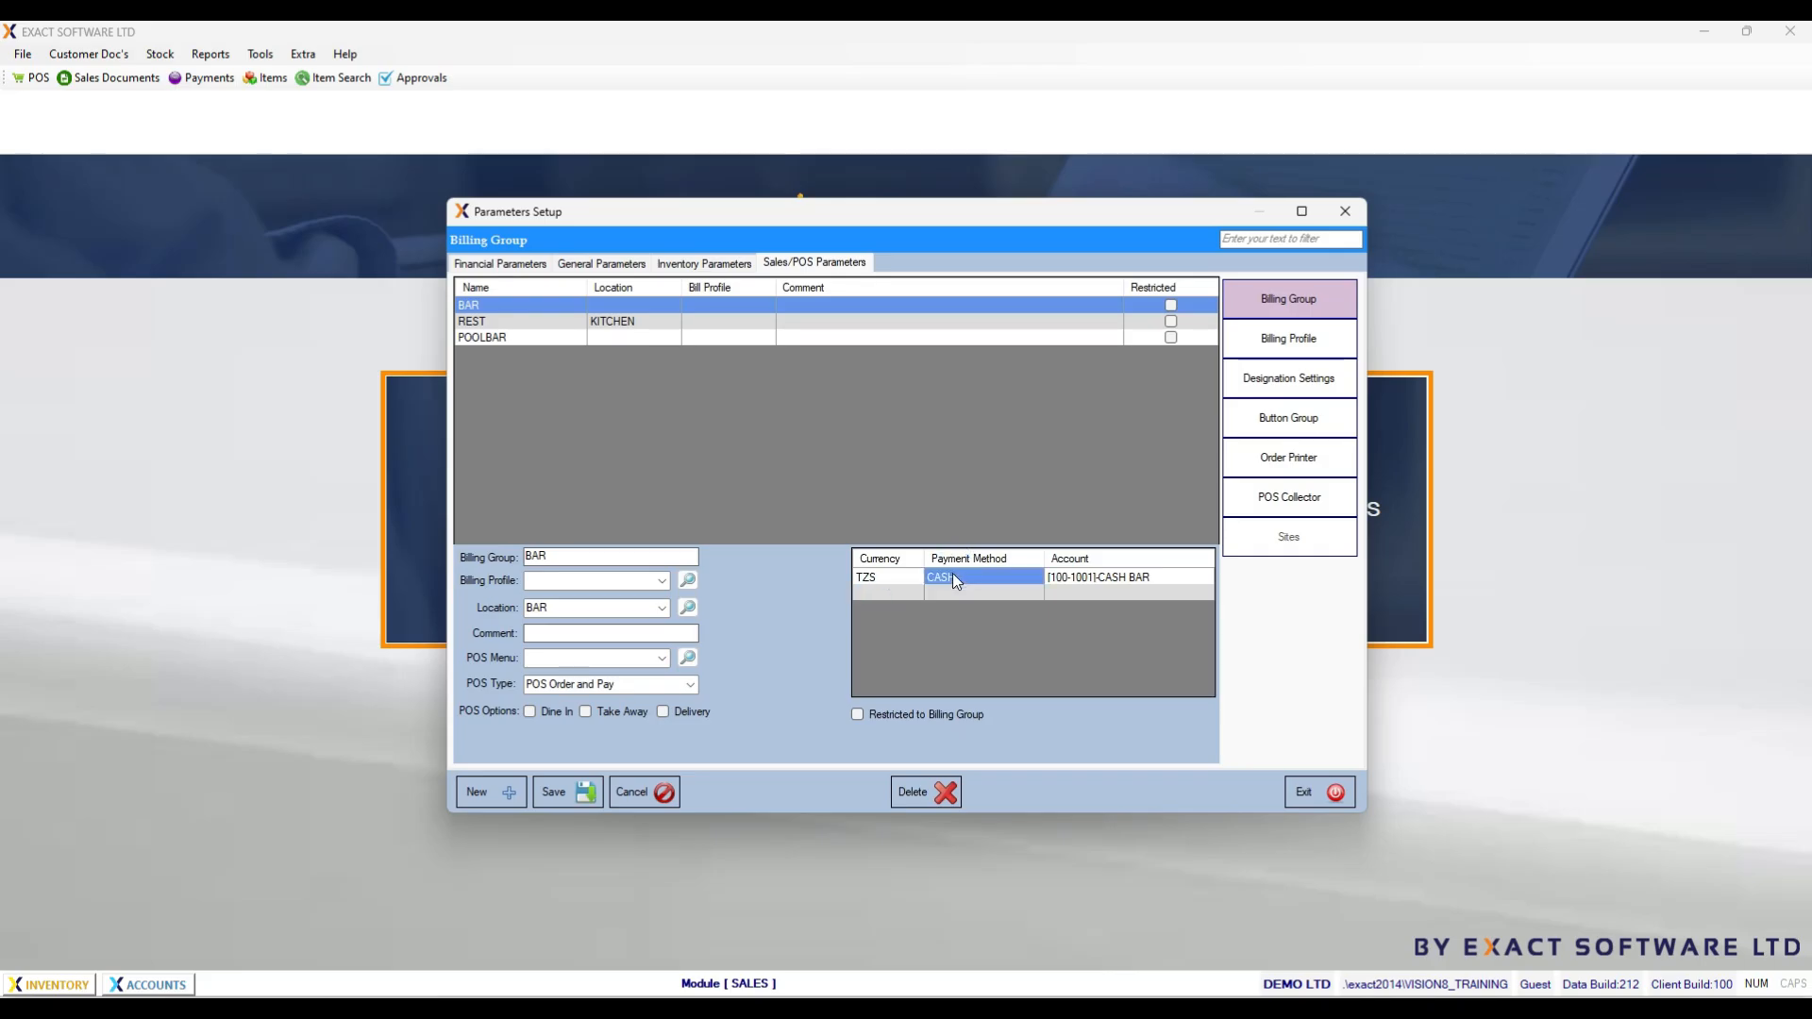
click(870, 579)
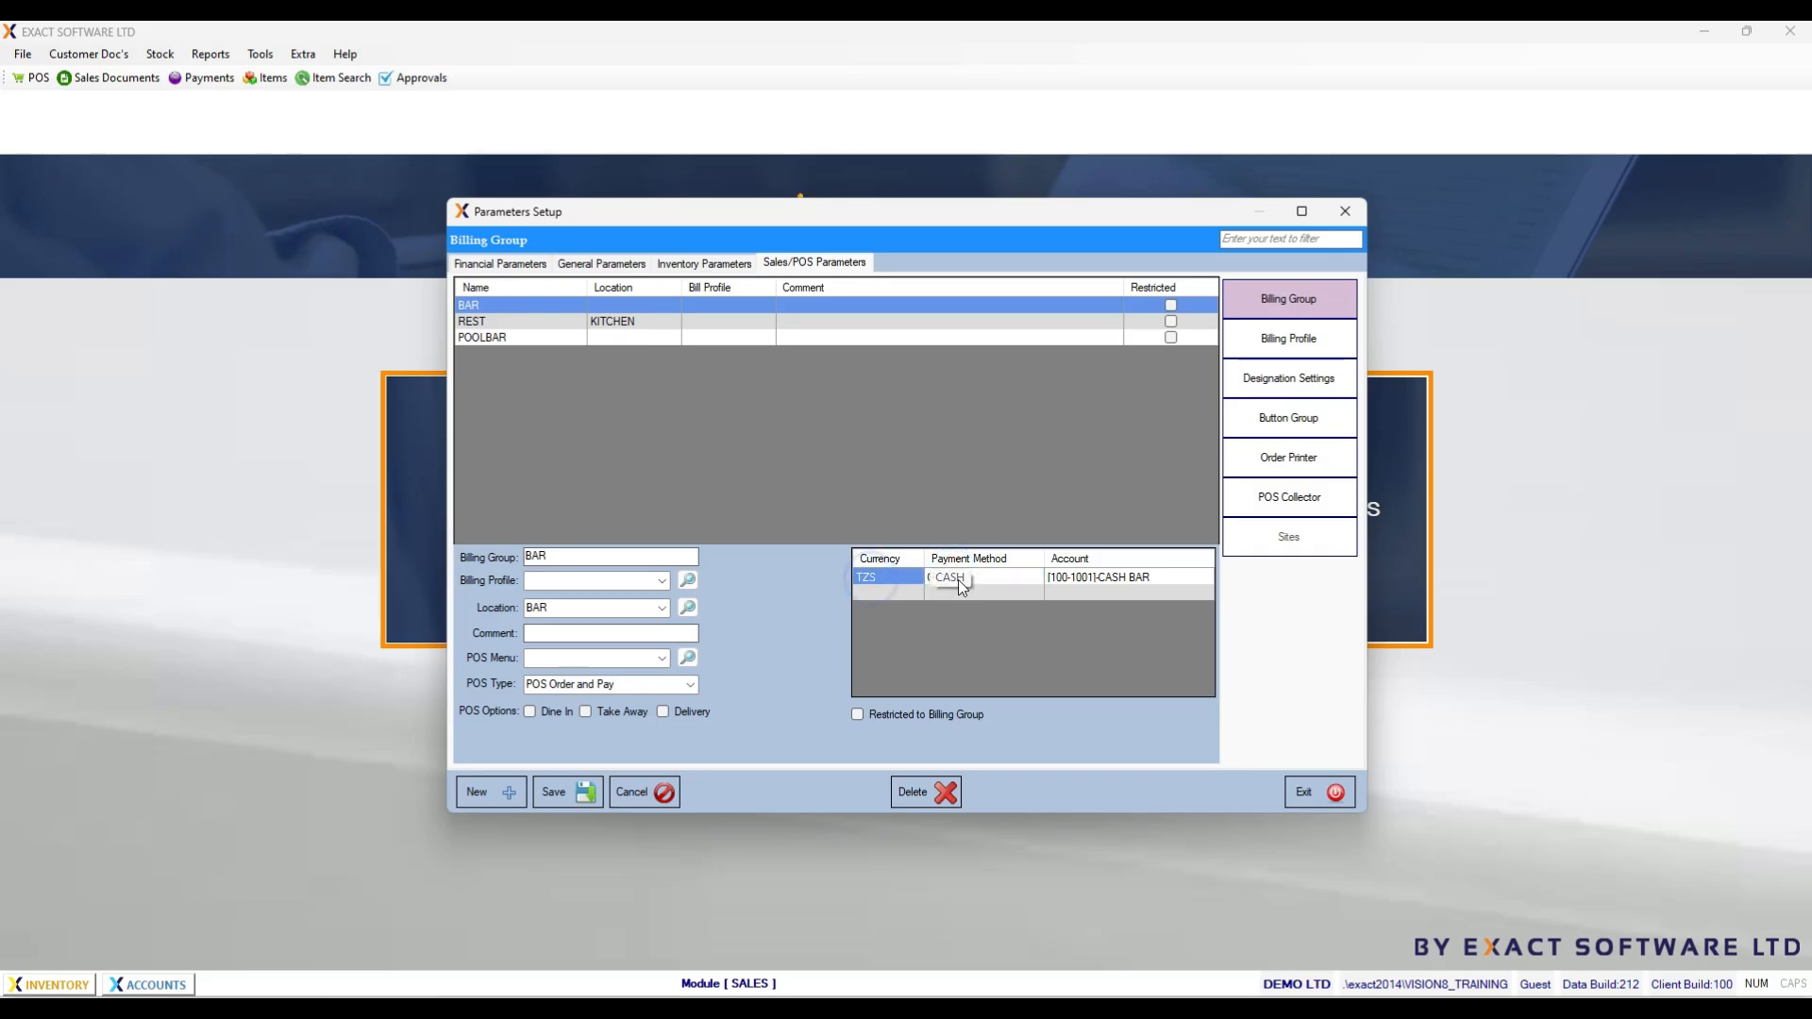
click(1147, 580)
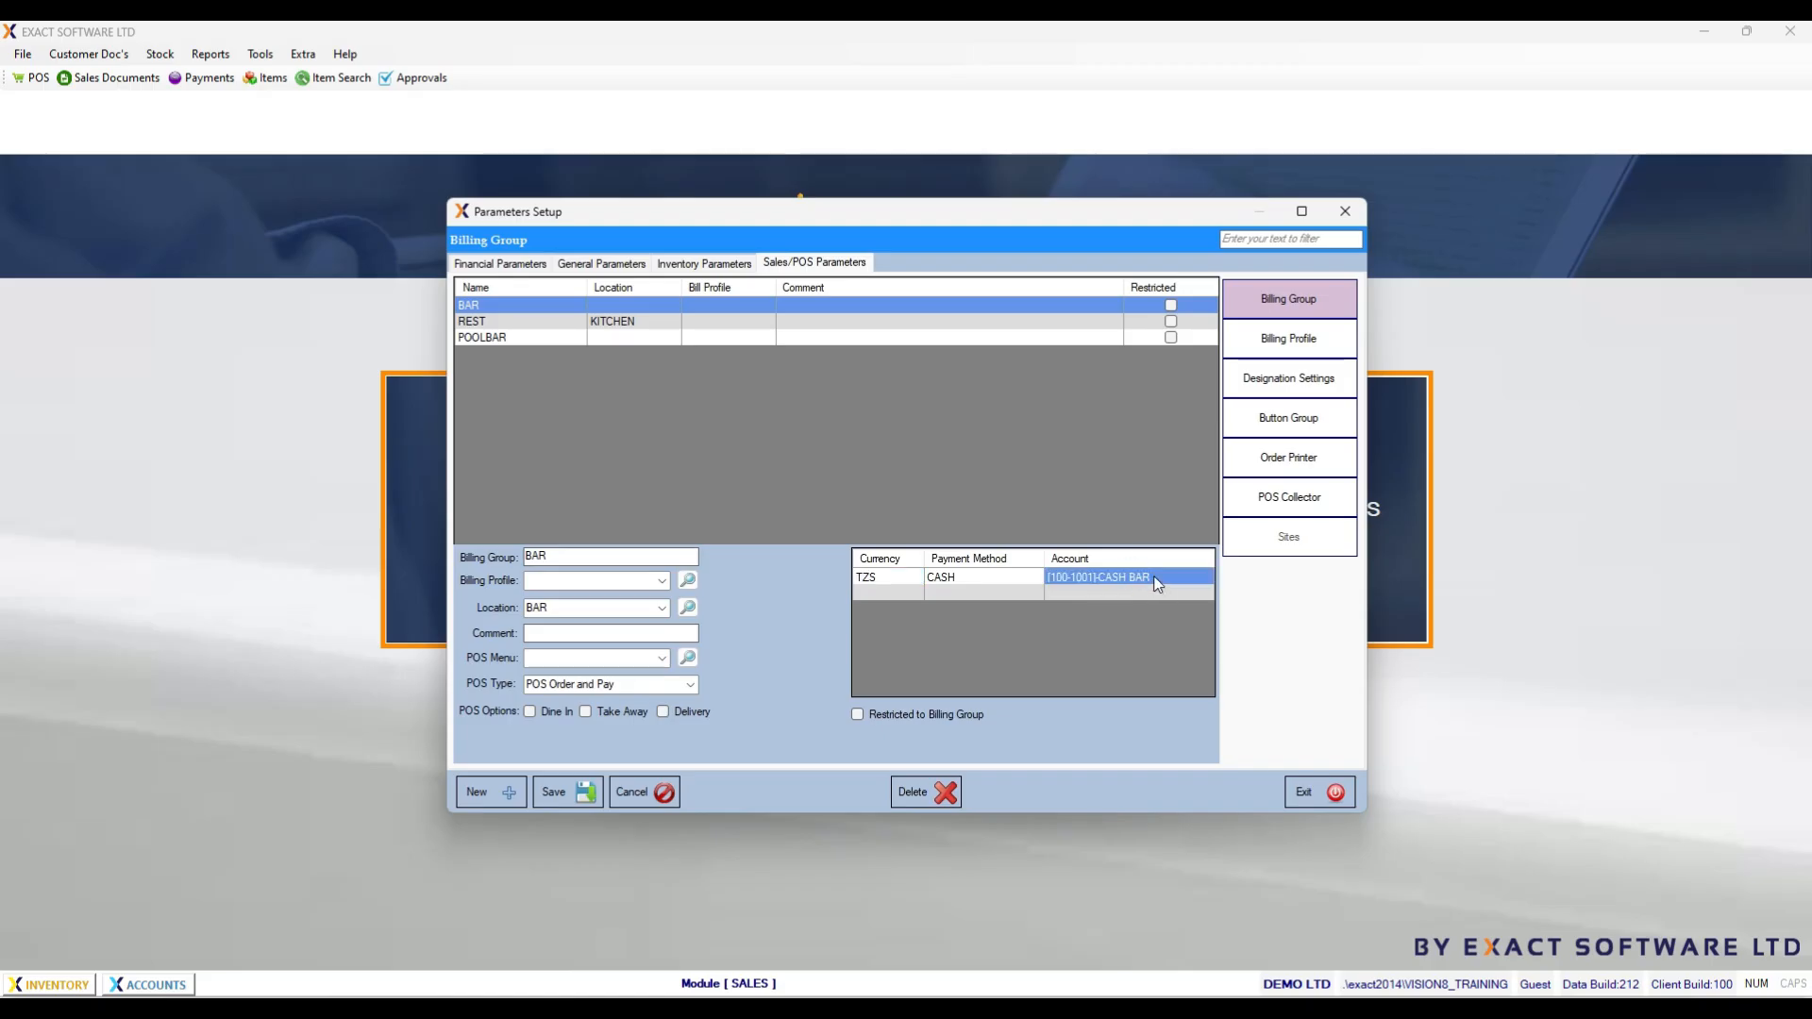
double_click(1157, 580)
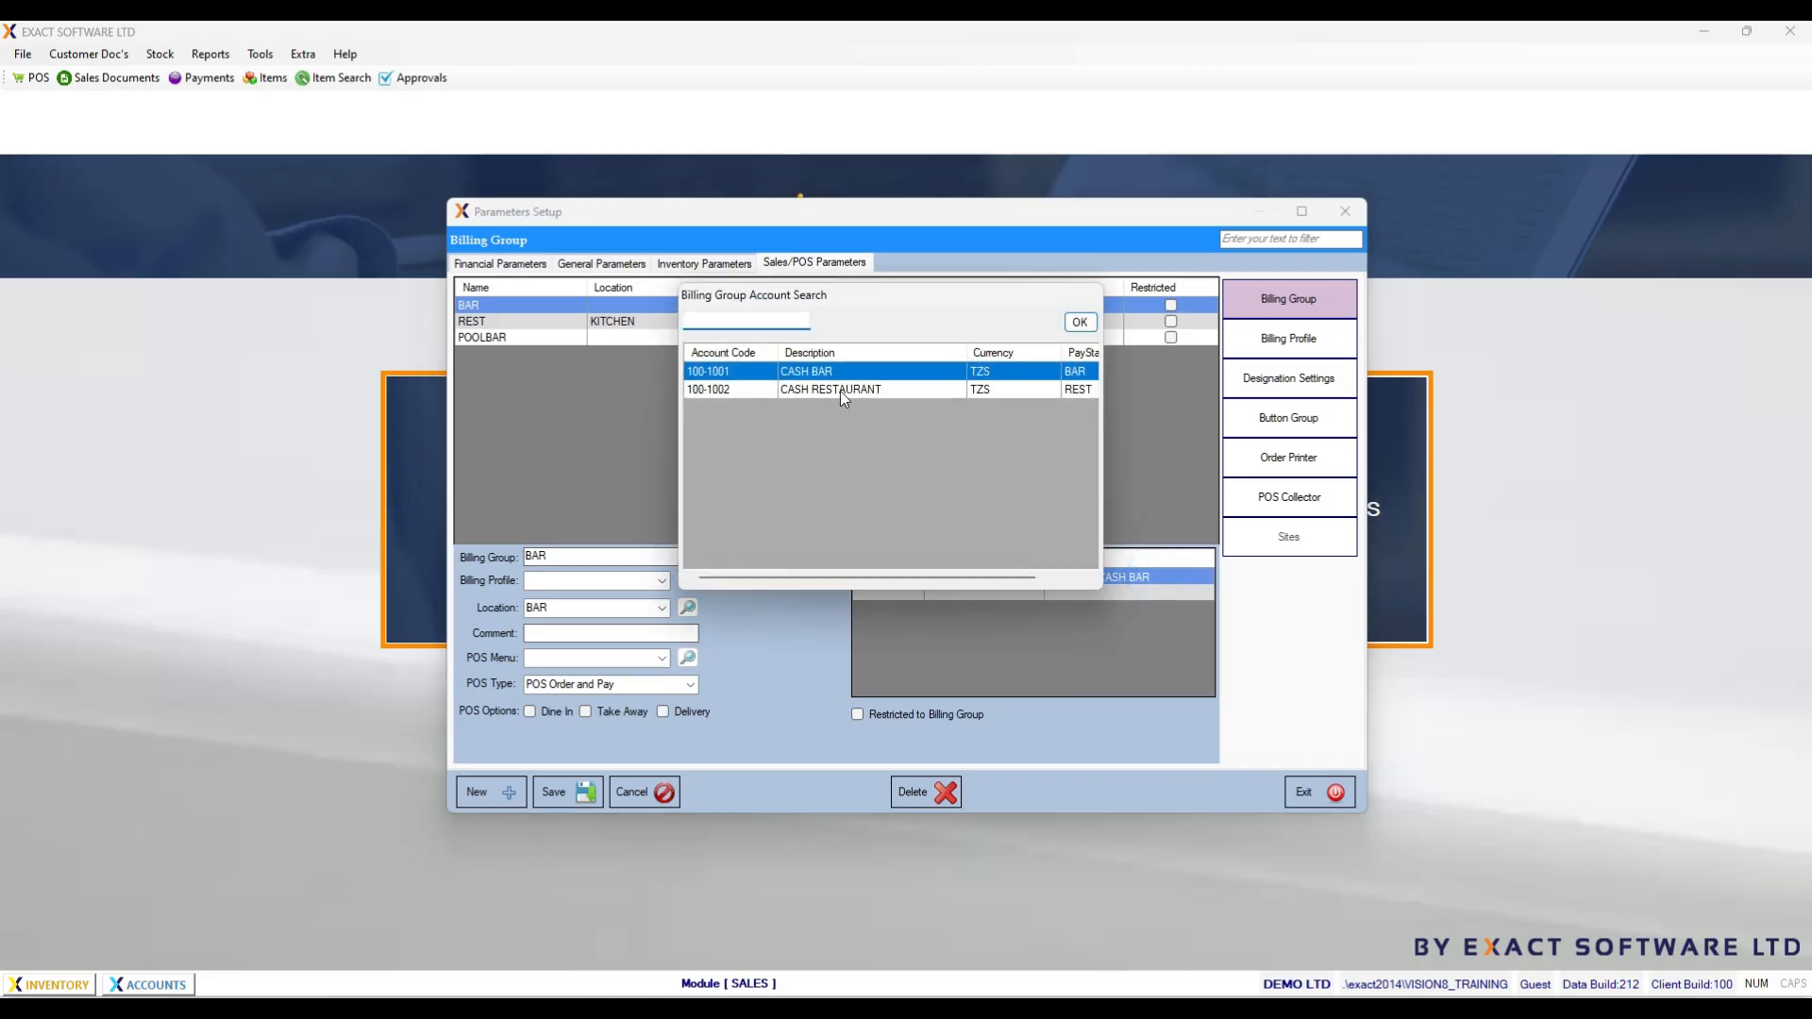
key(Escape)
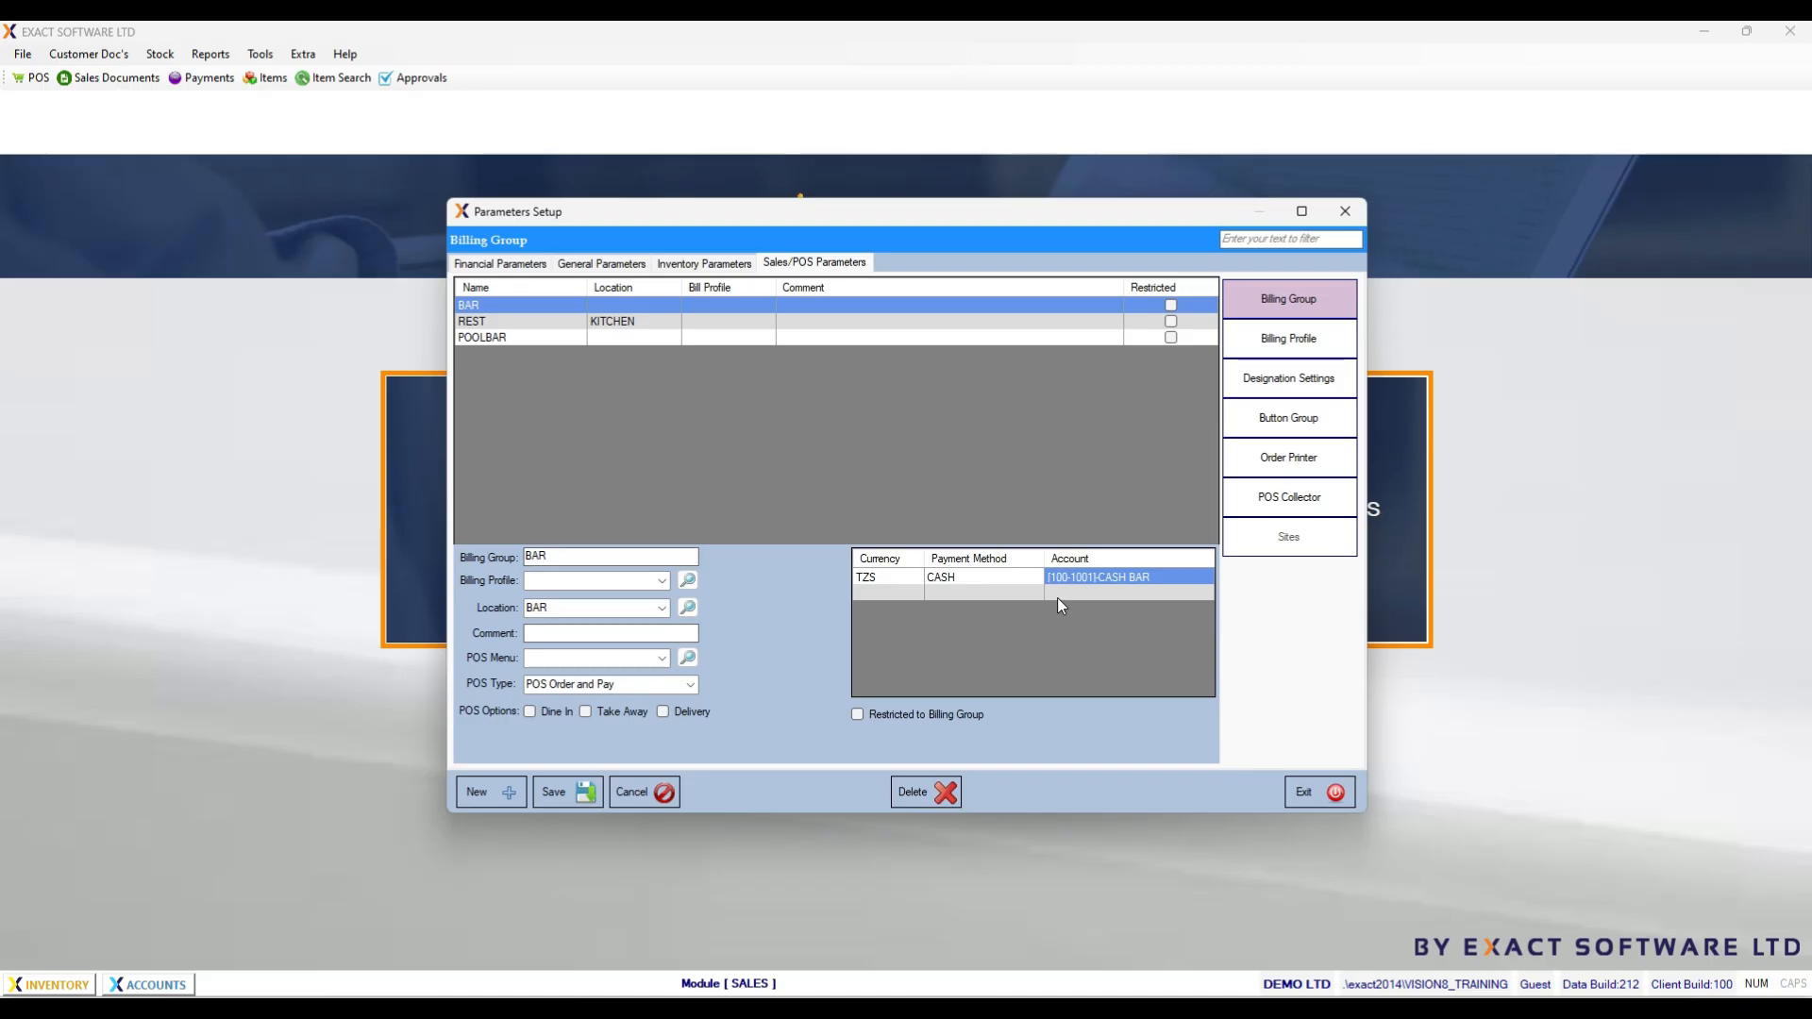
Step: Try to add a TZS payment line with method MOBILE to the BAR billing group and look for a suitable account
double_click(870, 592)
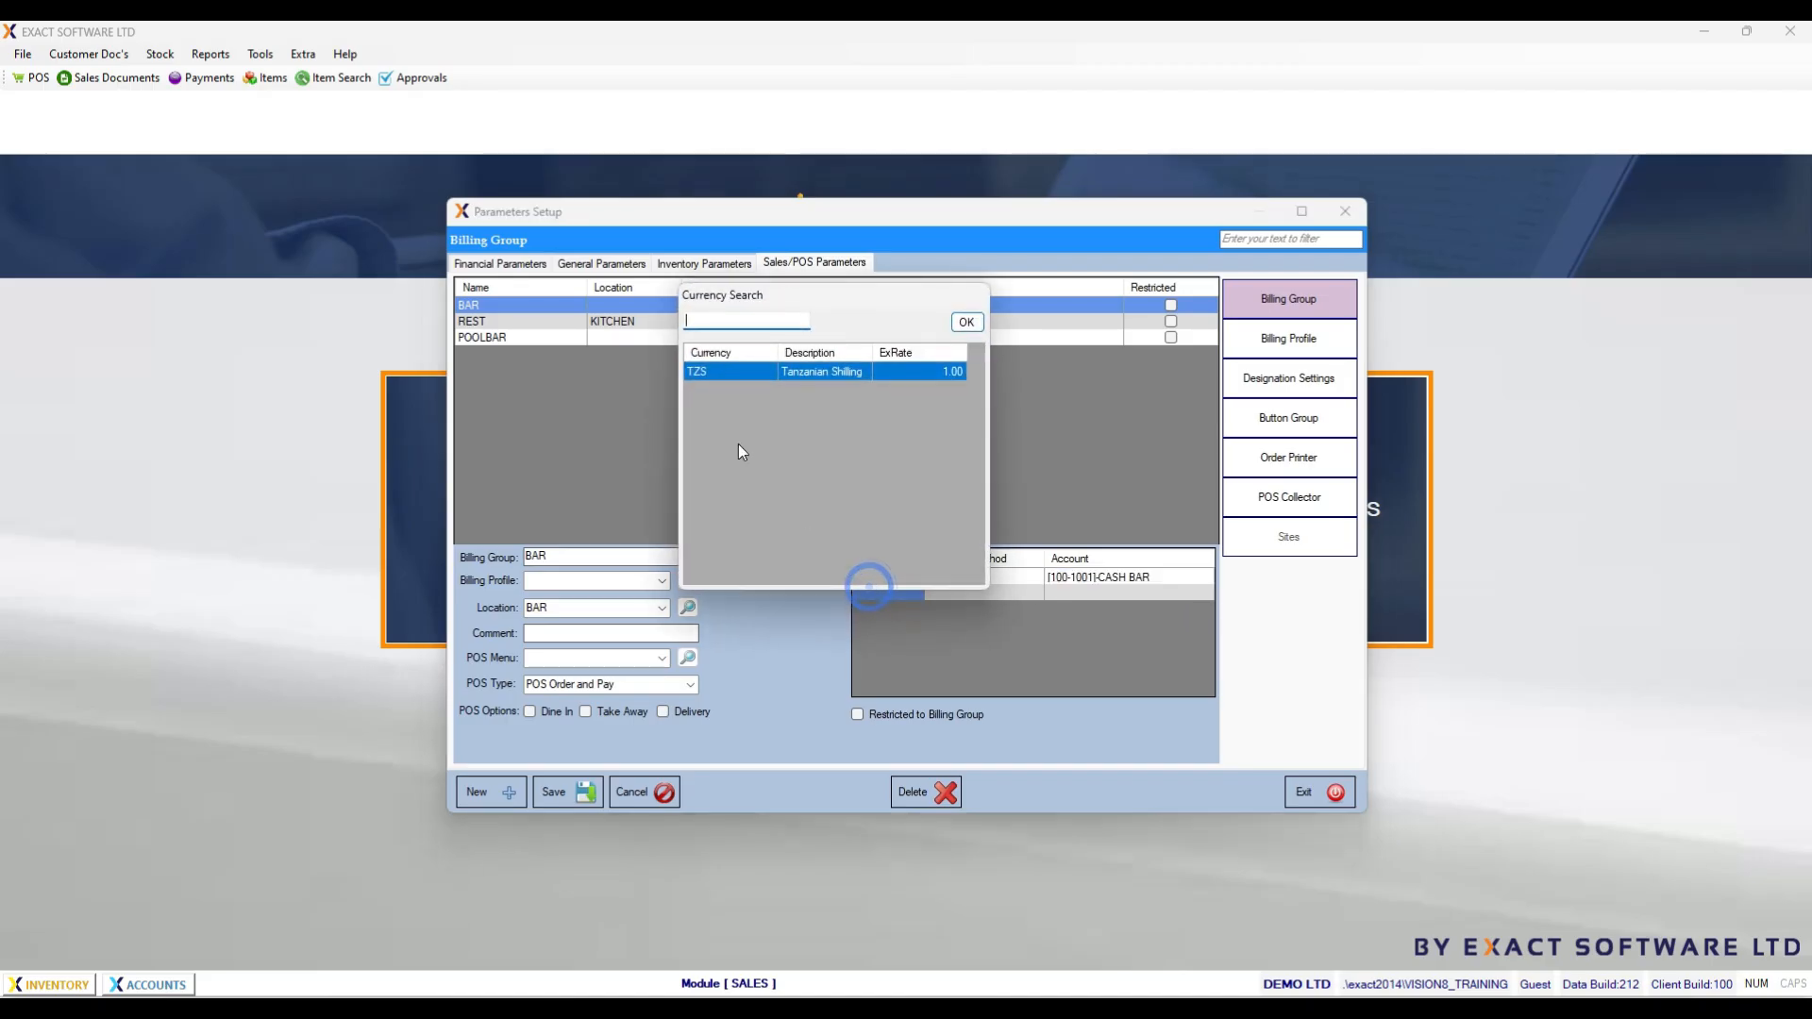
double_click(717, 374)
click(966, 593)
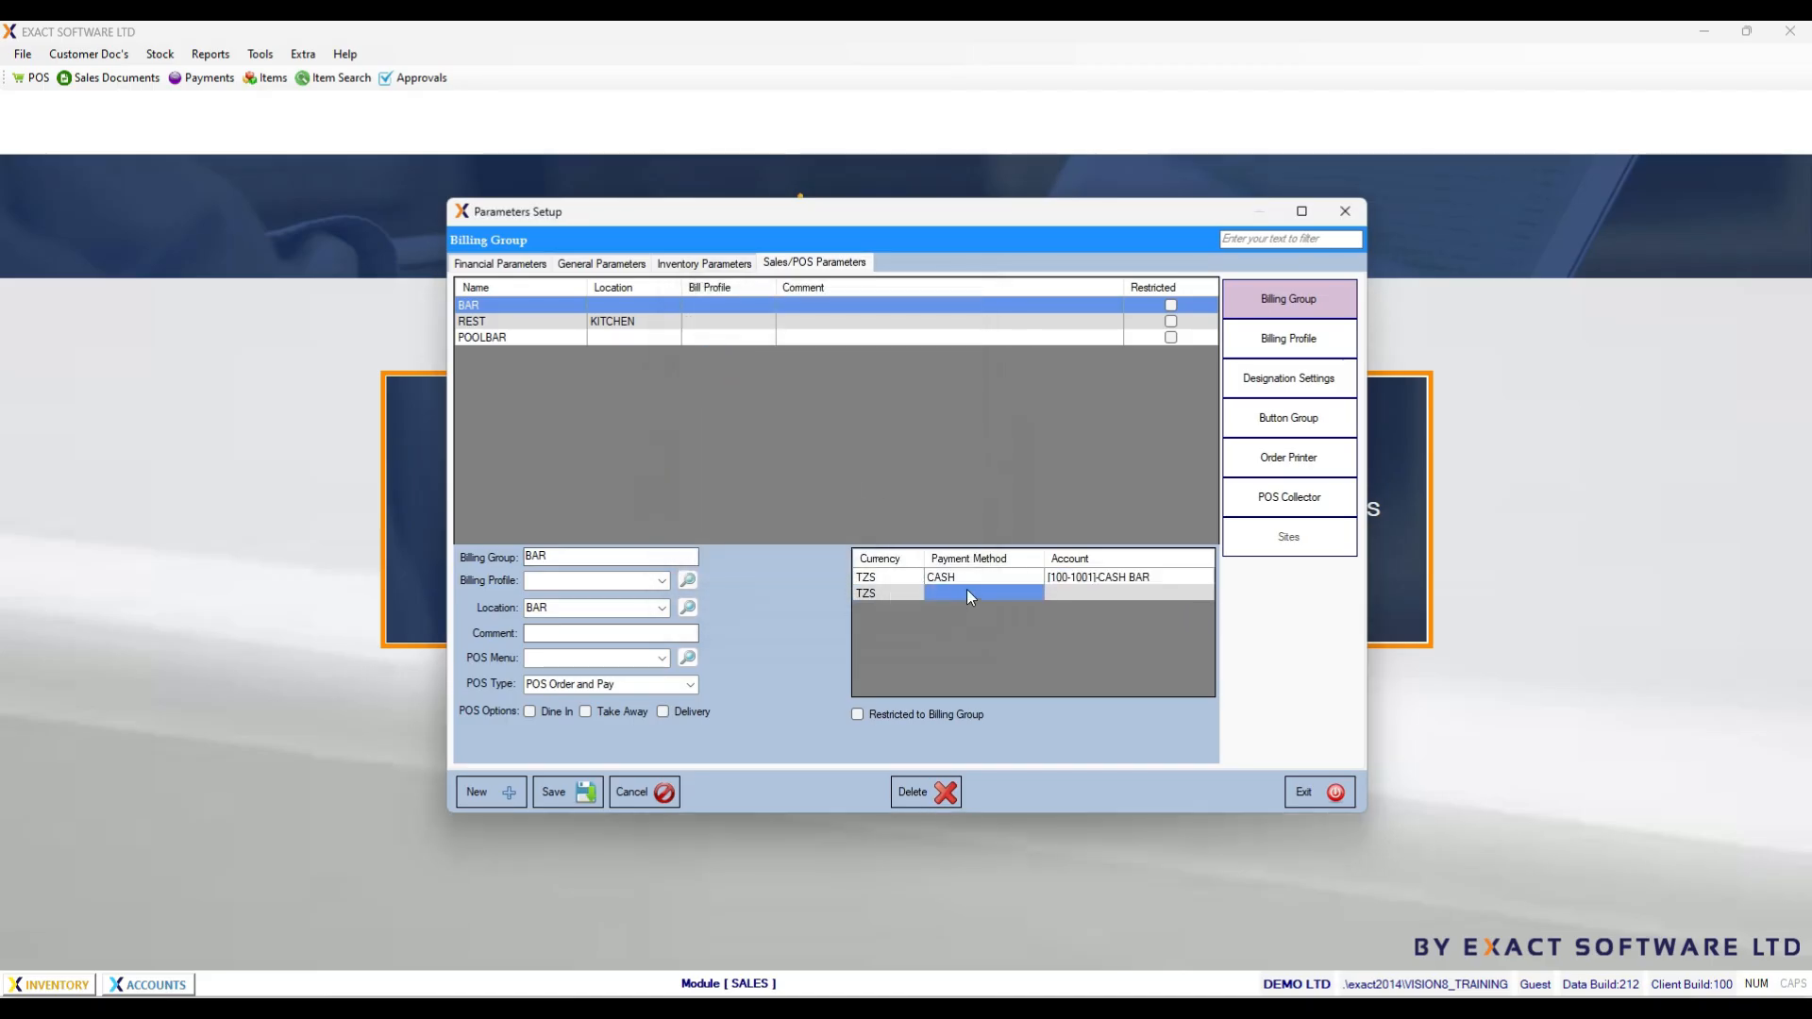
double_click(966, 594)
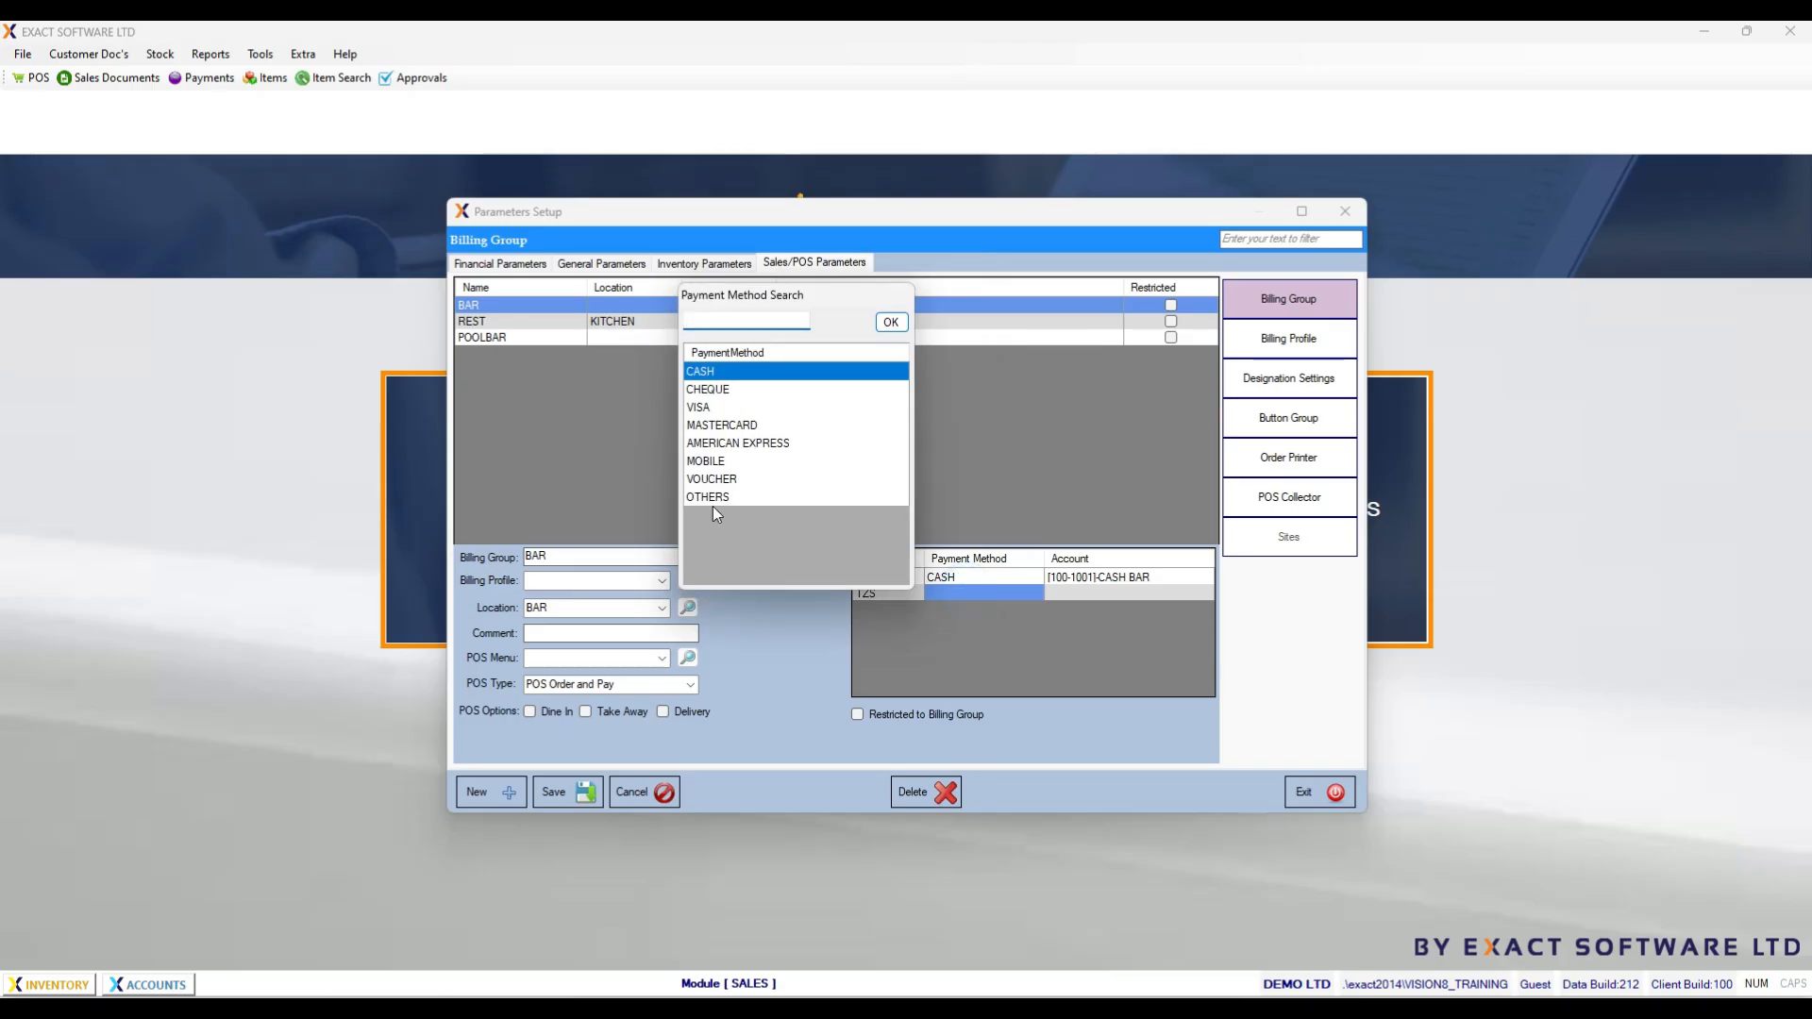
click(712, 463)
double_click(711, 462)
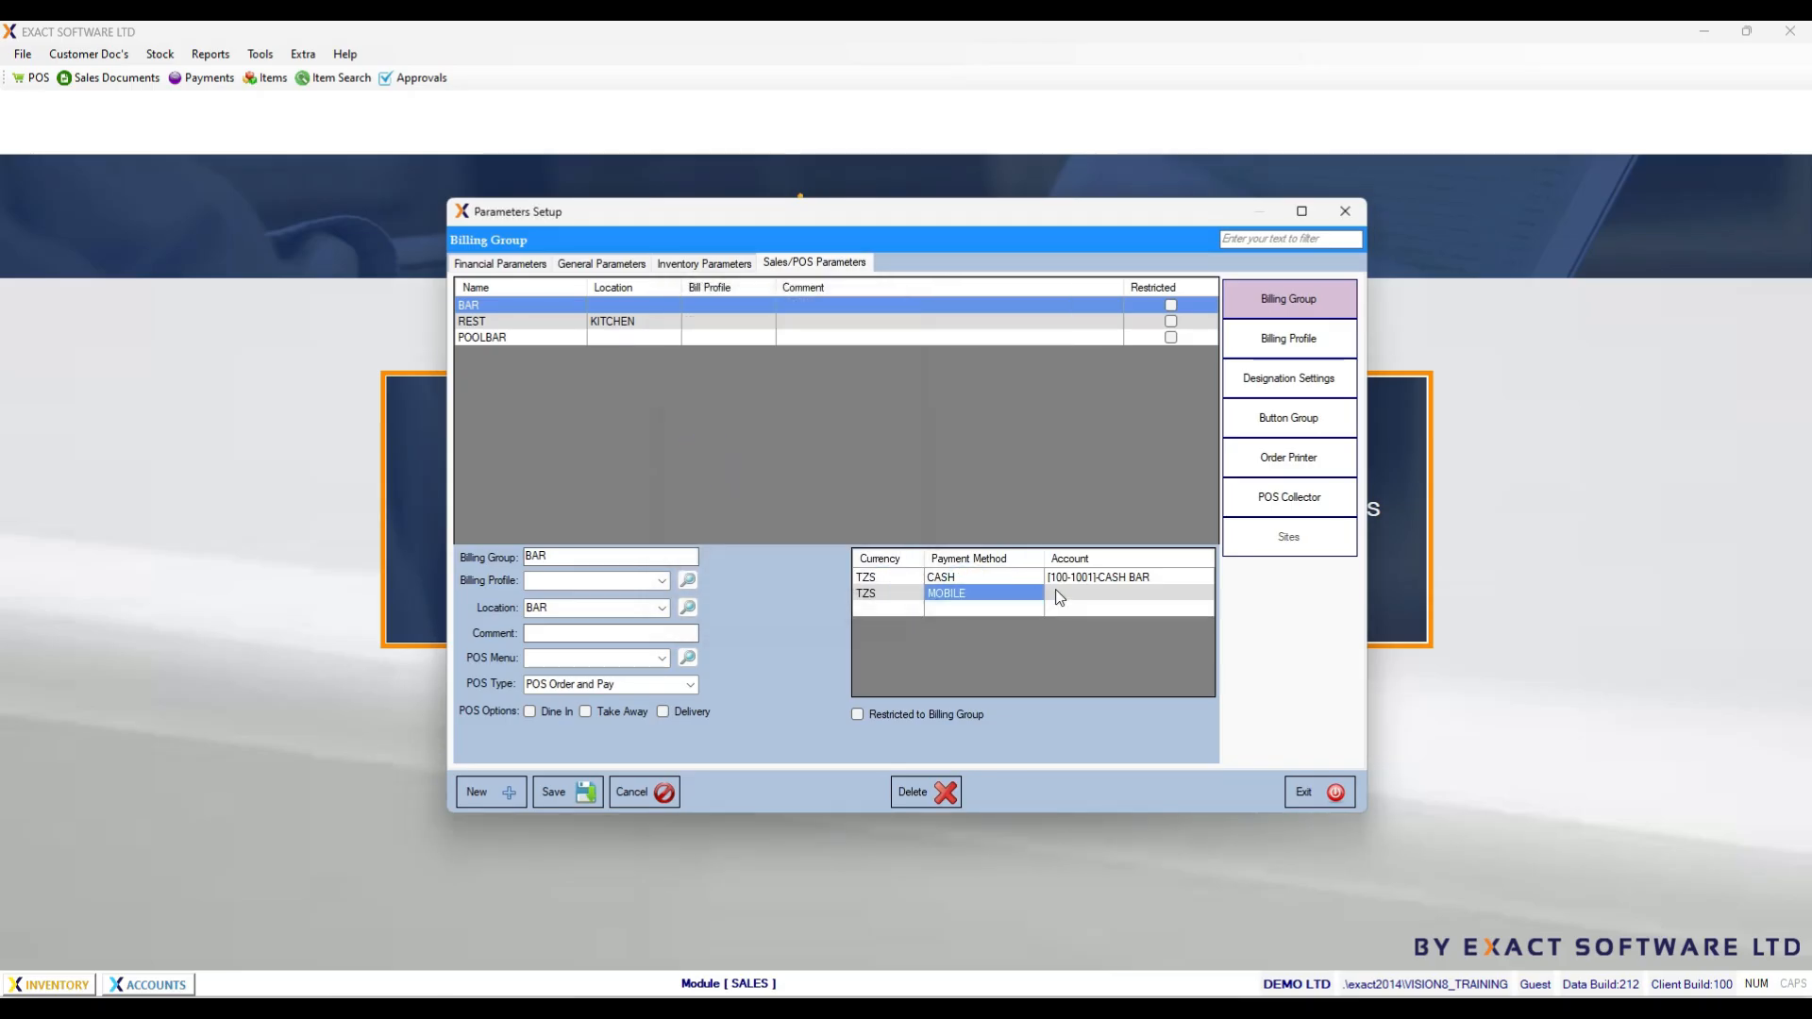
click(1103, 594)
double_click(1103, 596)
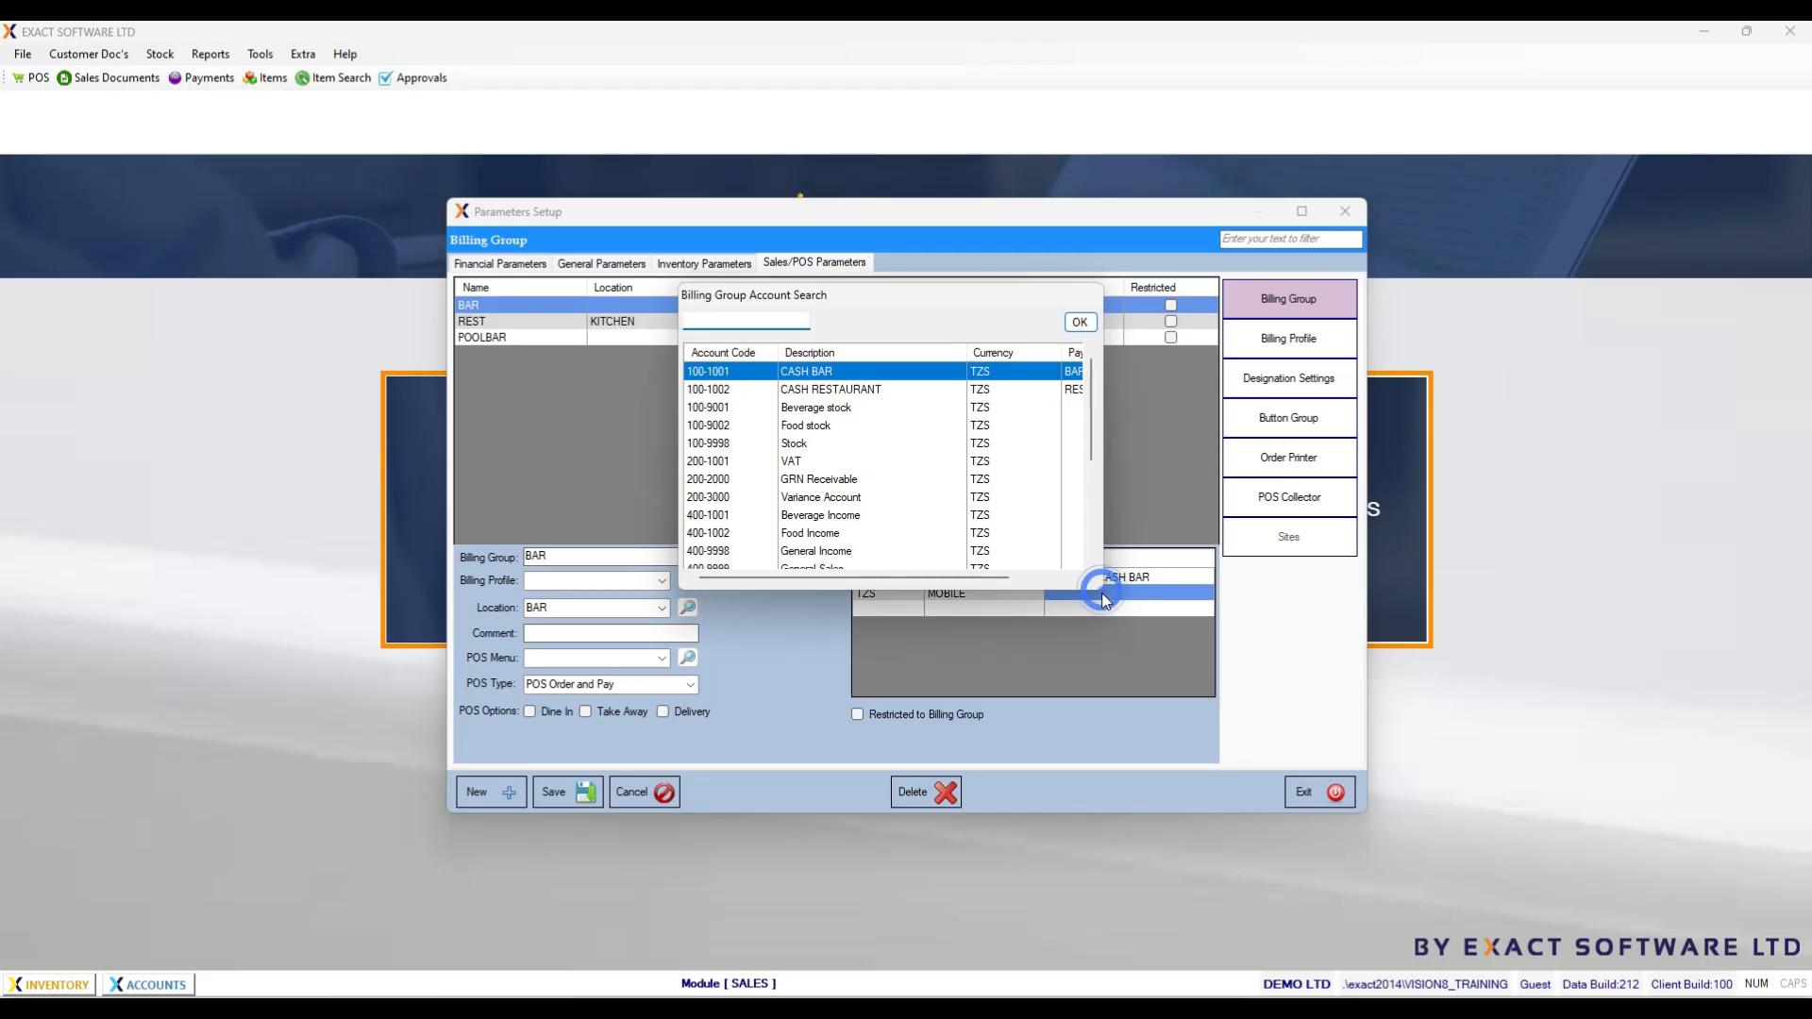
scroll(1099, 394, down, 4)
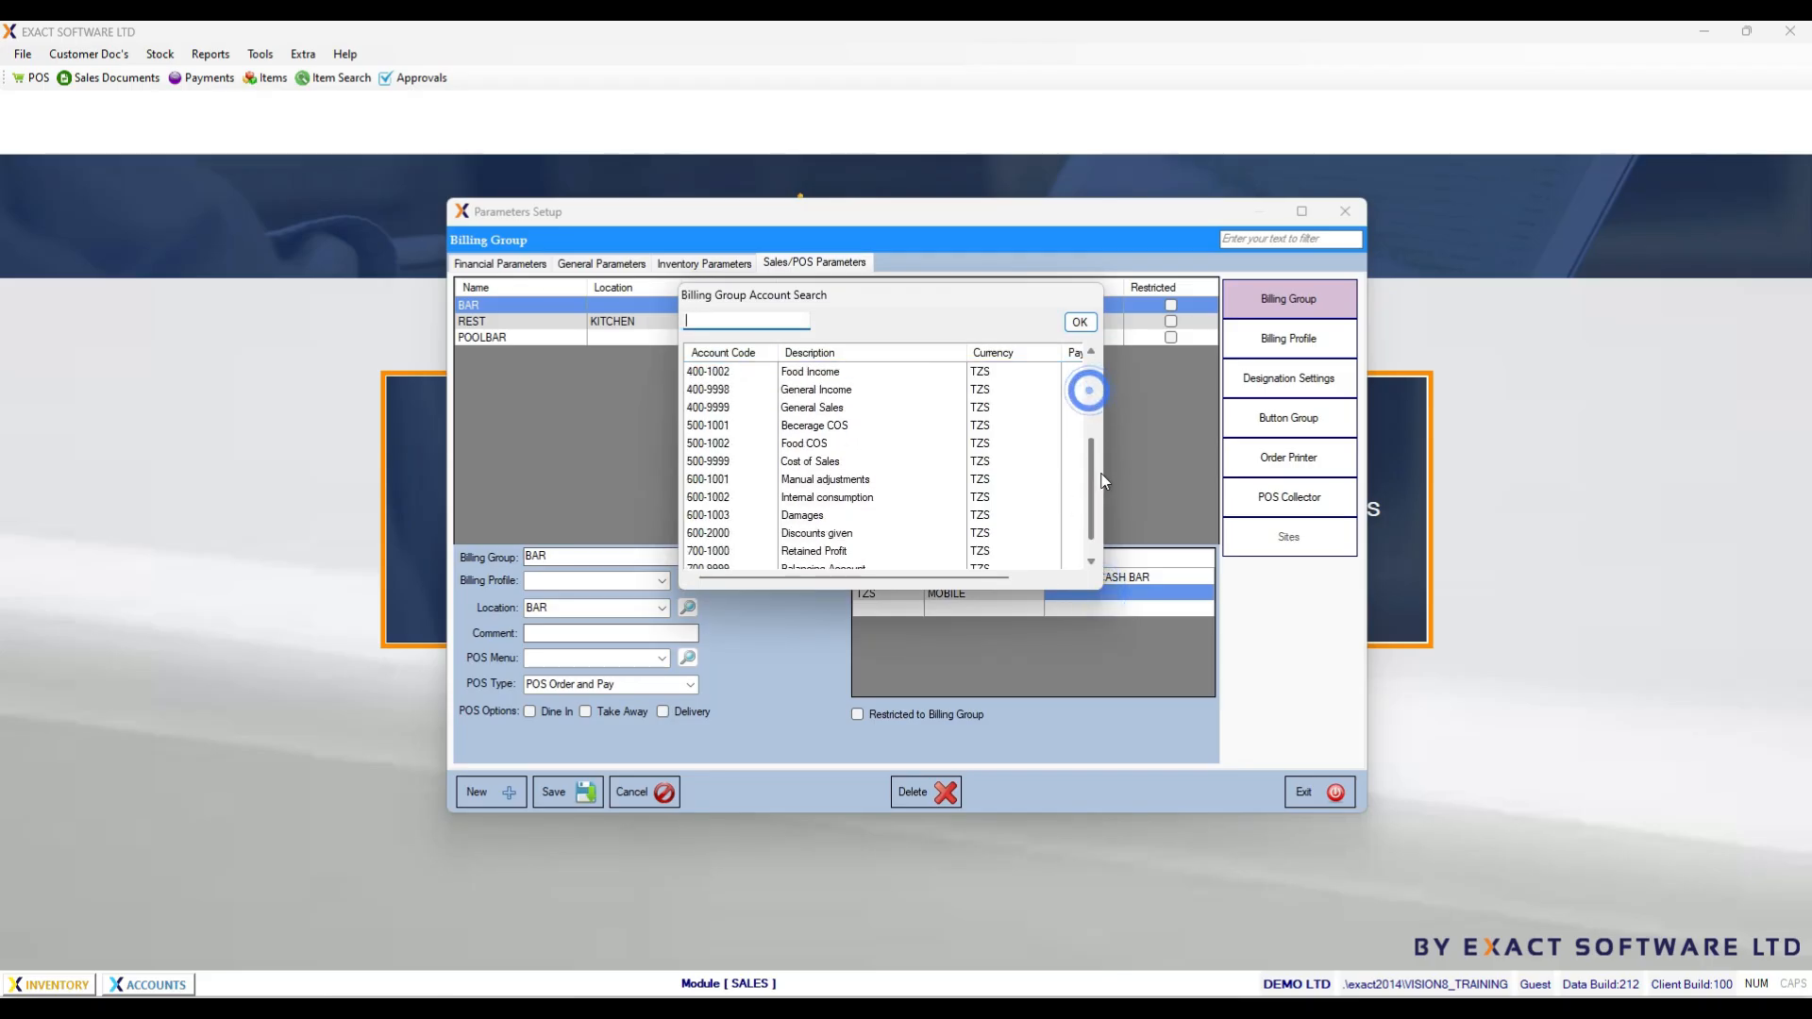
scroll(1102, 527, up, 4)
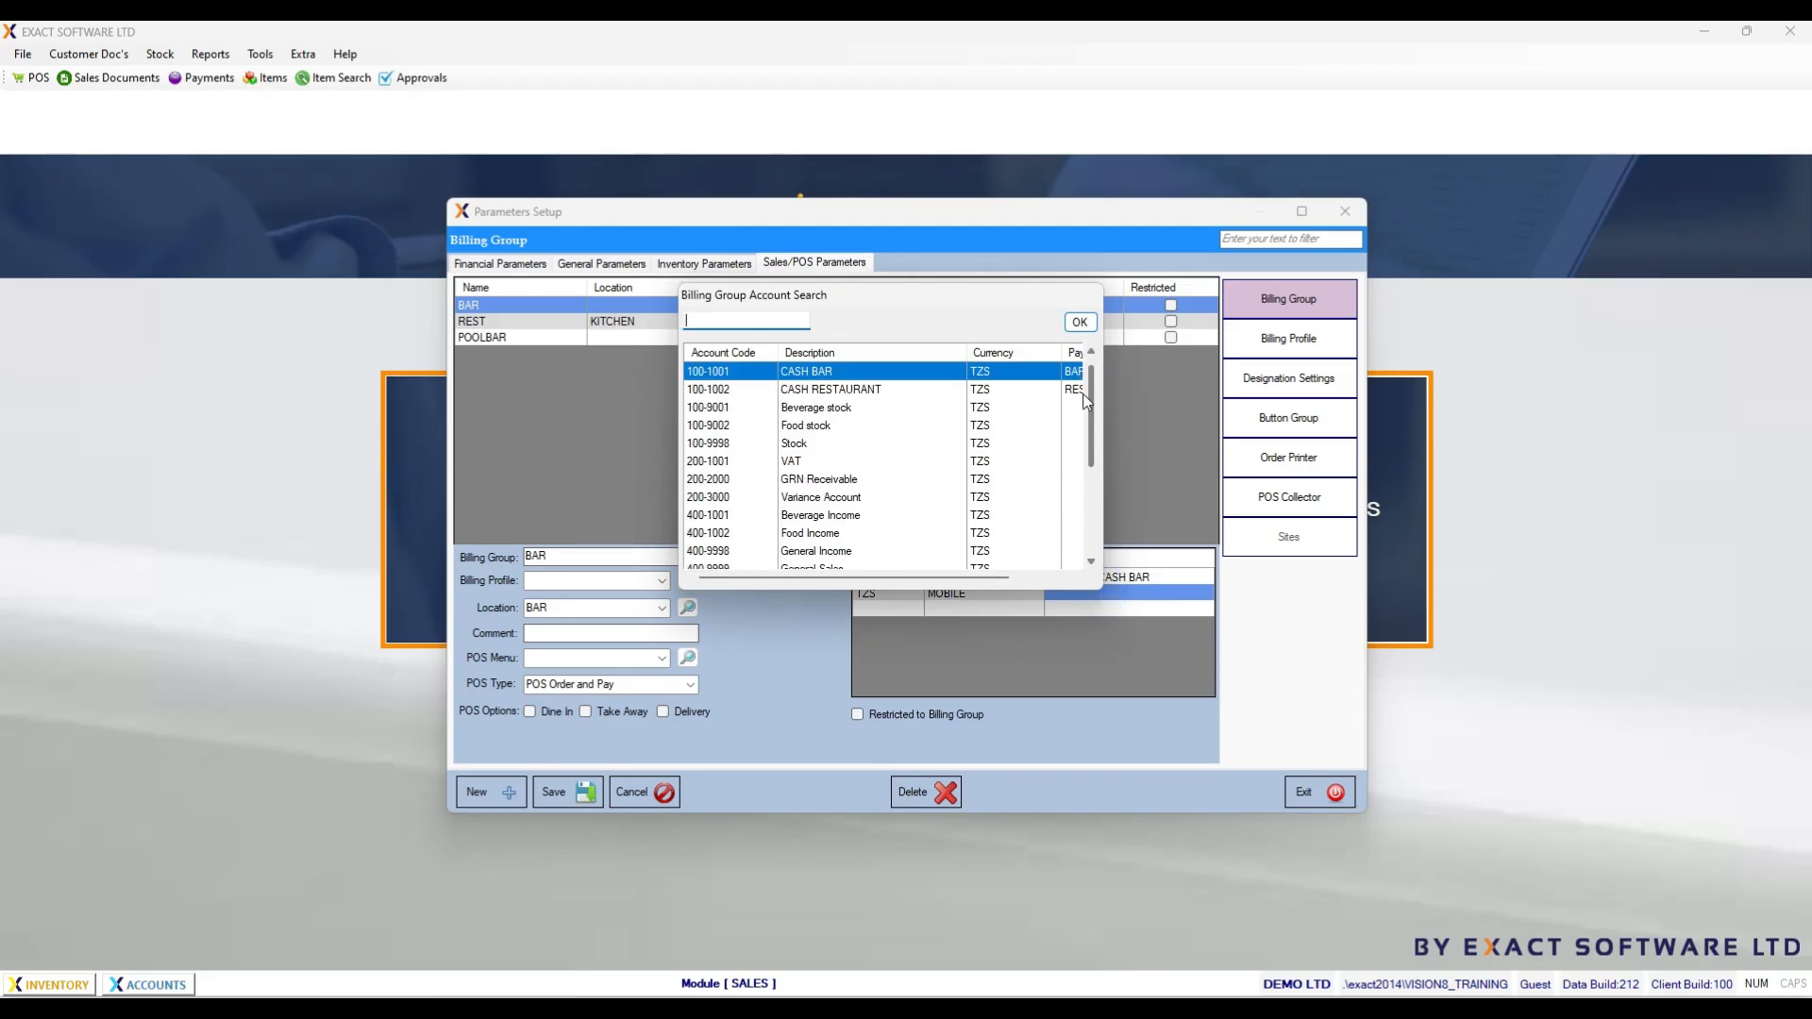
key(Escape)
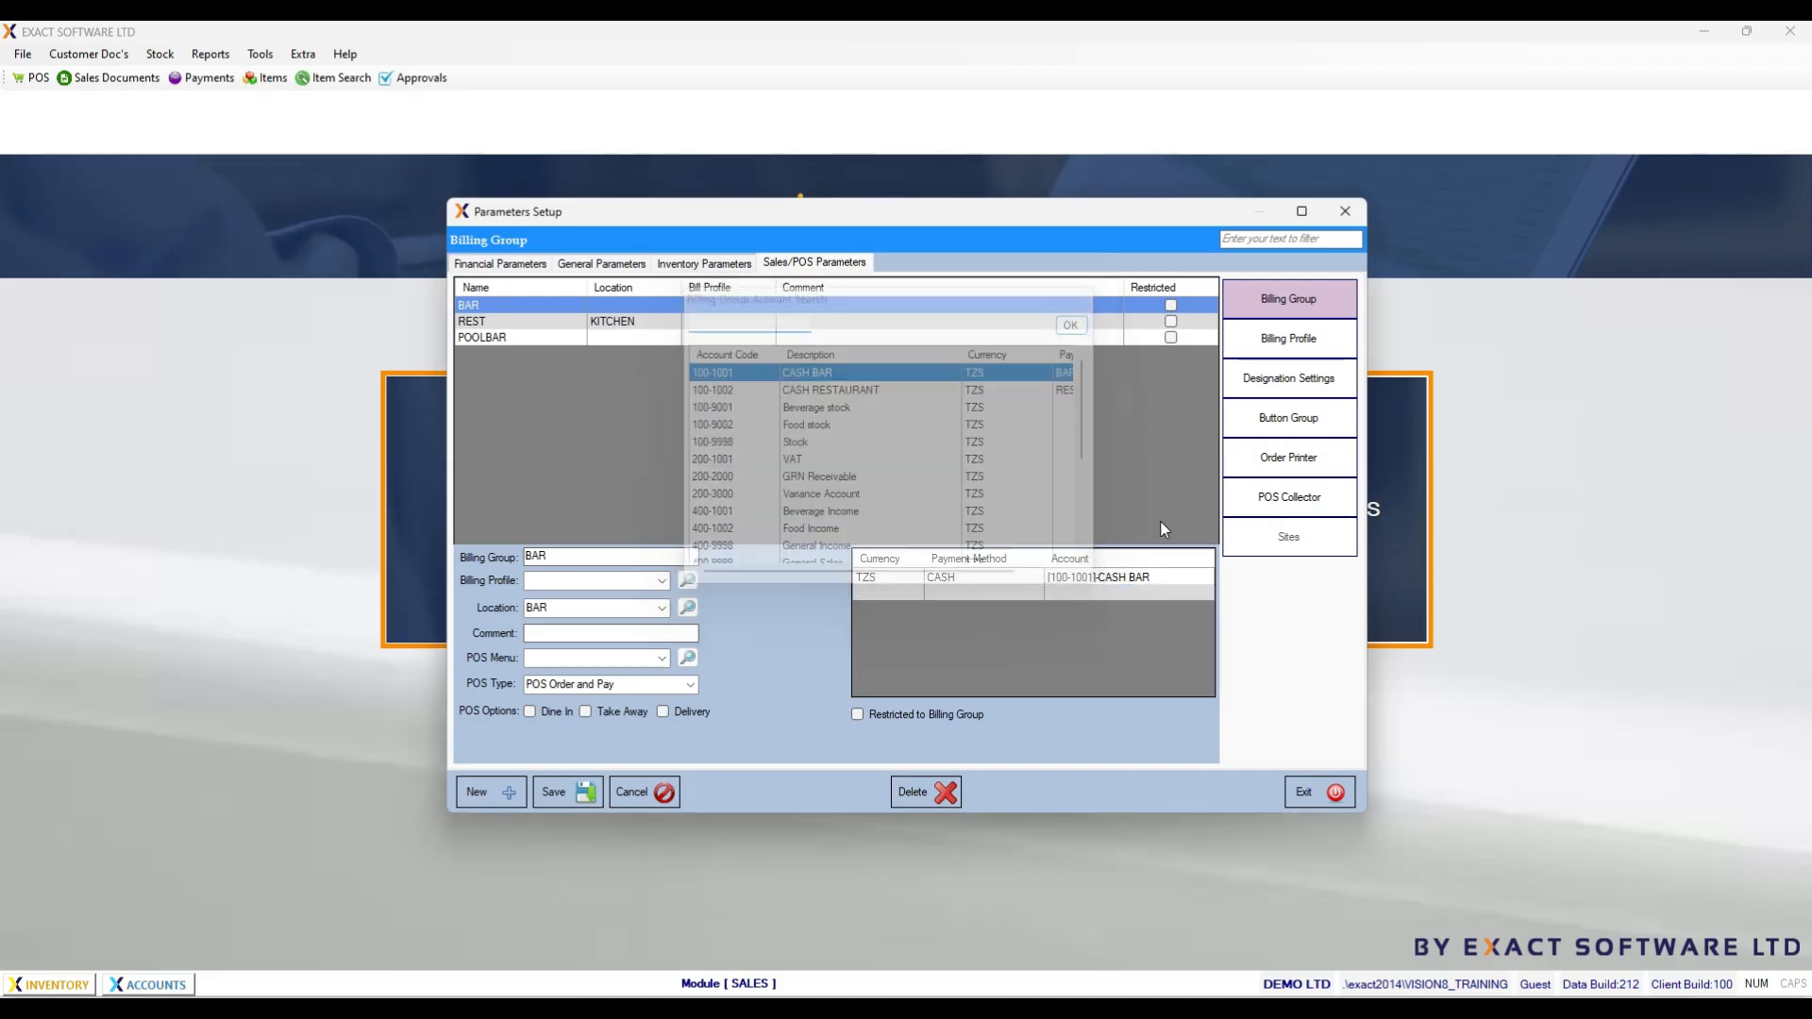
Step: Save the BAR billing group, exit the parameters setup and open the Chart of Accounts
click(559, 801)
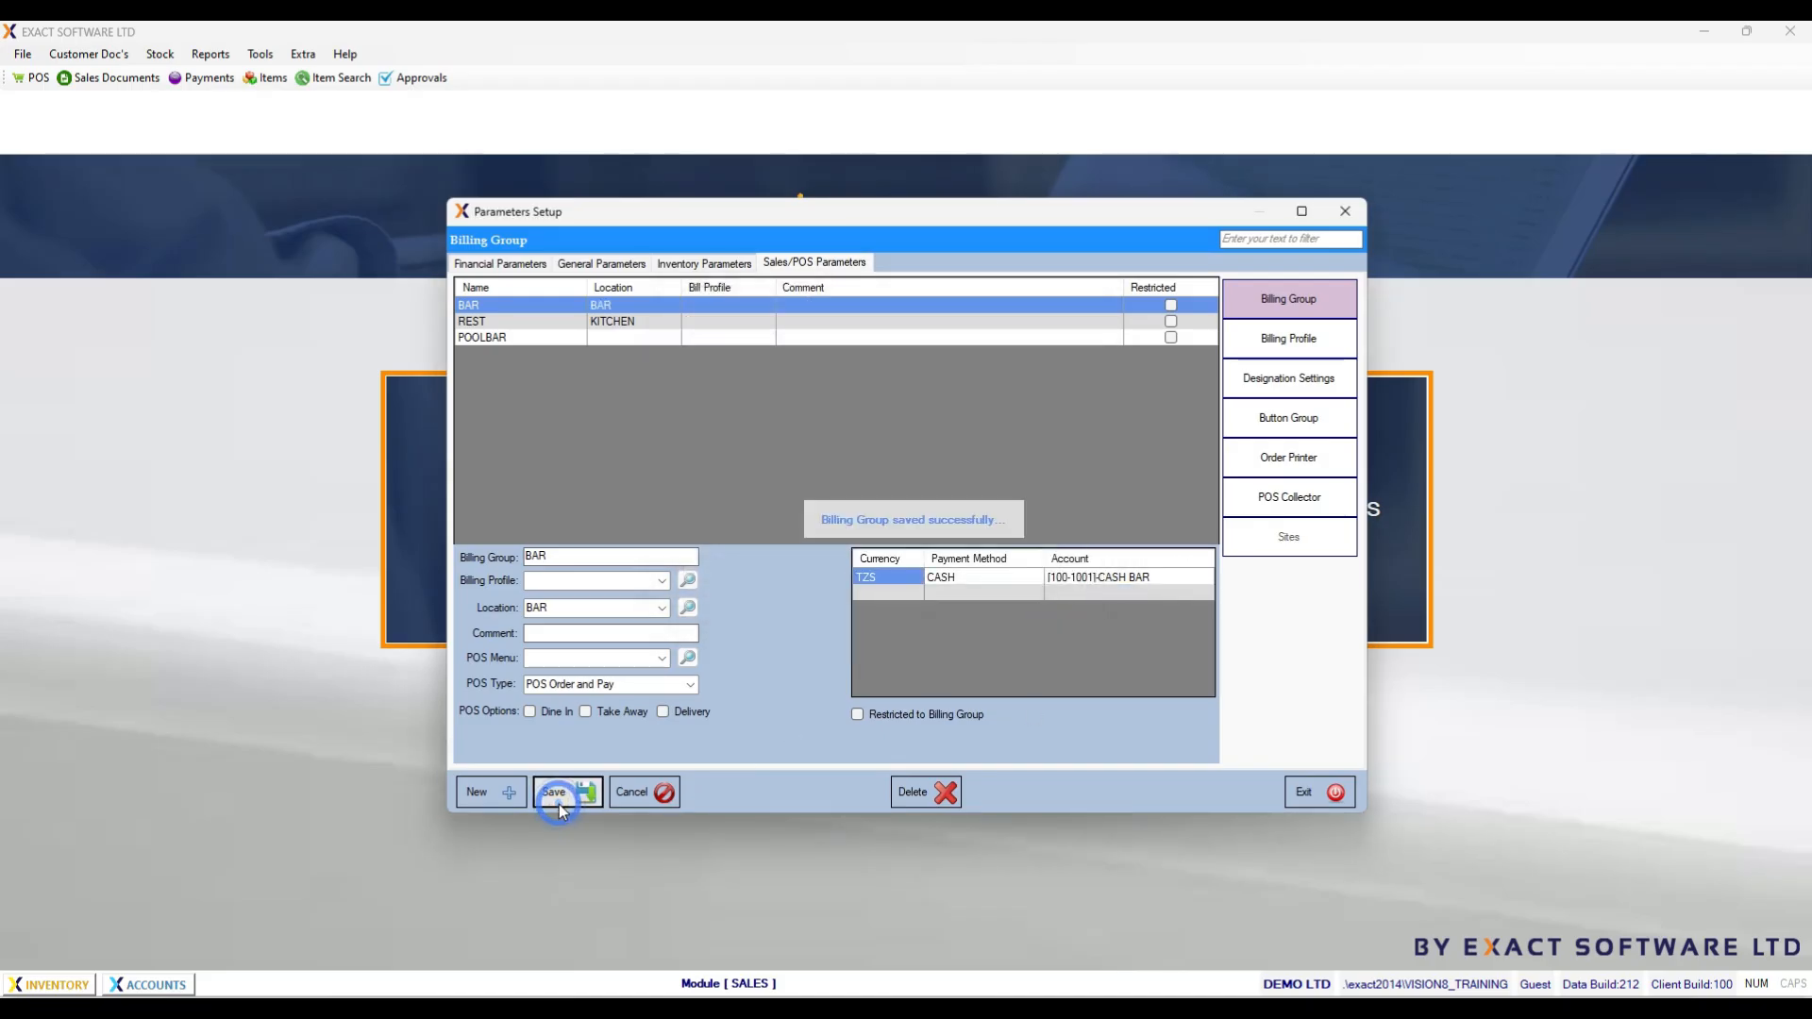
click(1321, 796)
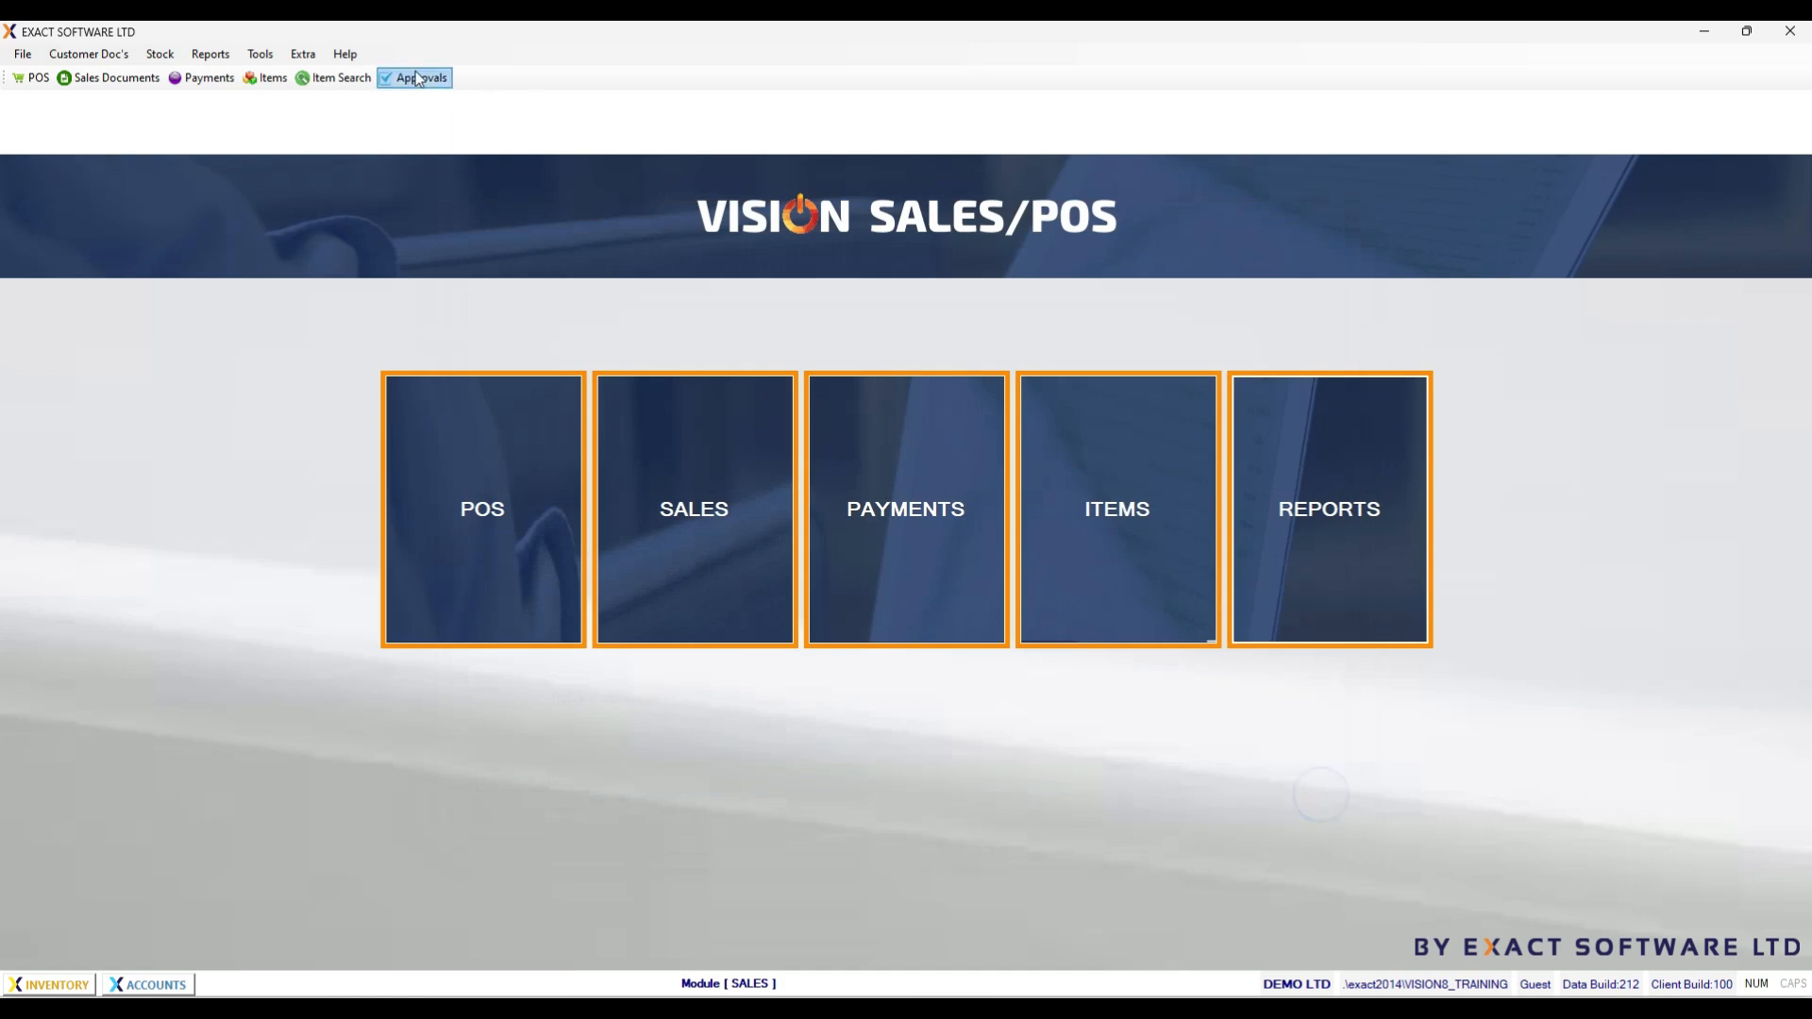
click(305, 54)
click(334, 148)
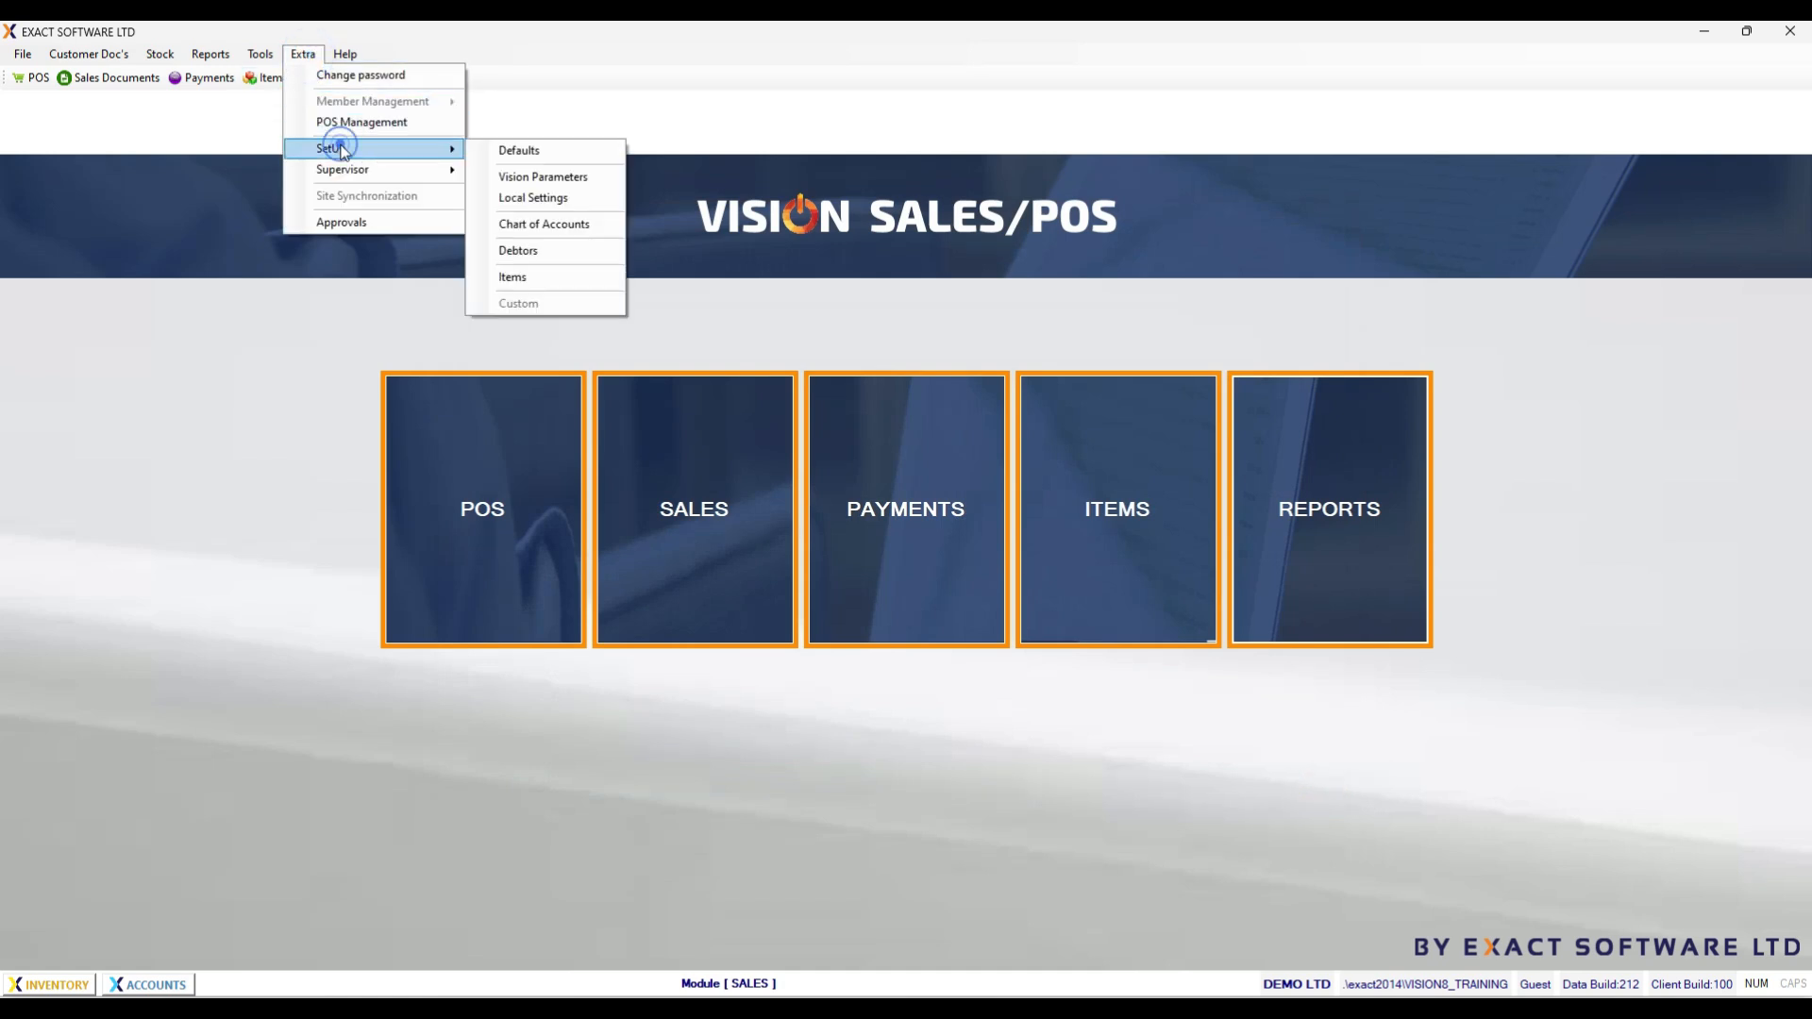
click(526, 227)
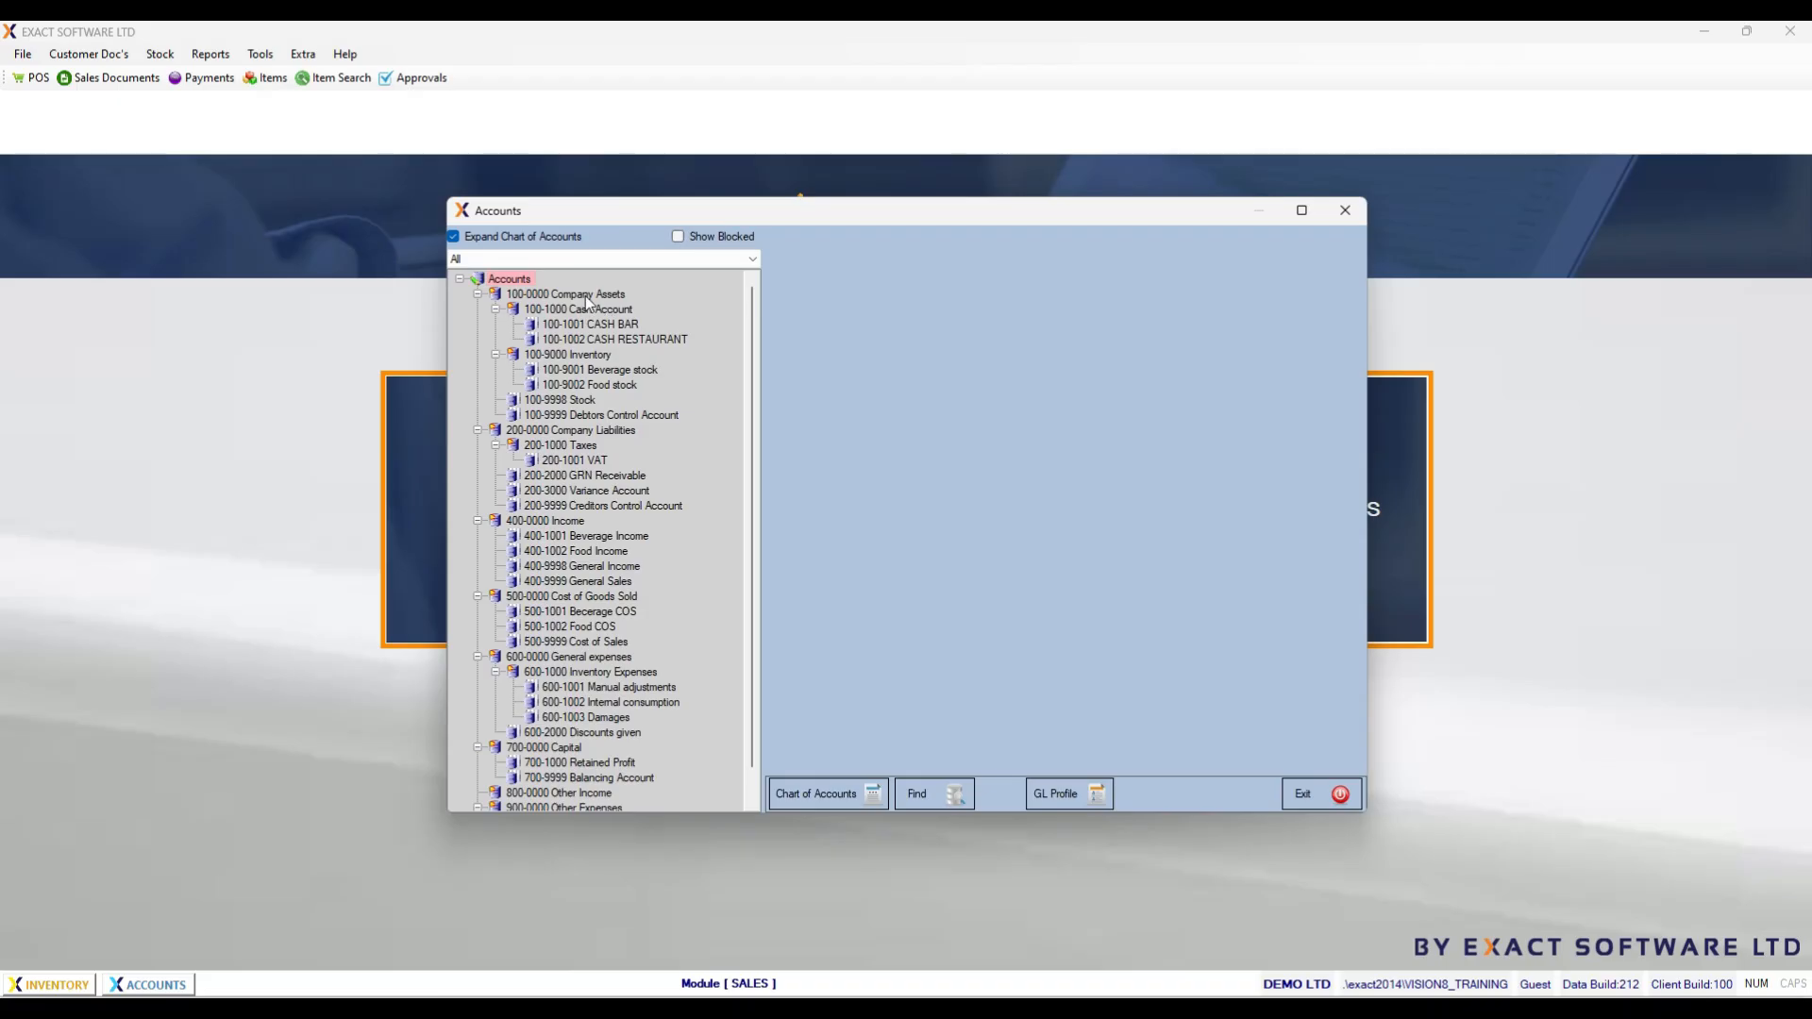
Step: Add an account group with code 100-2000 and description Bank Accounts under Company Assets, and save it
click(585, 296)
right_click(587, 294)
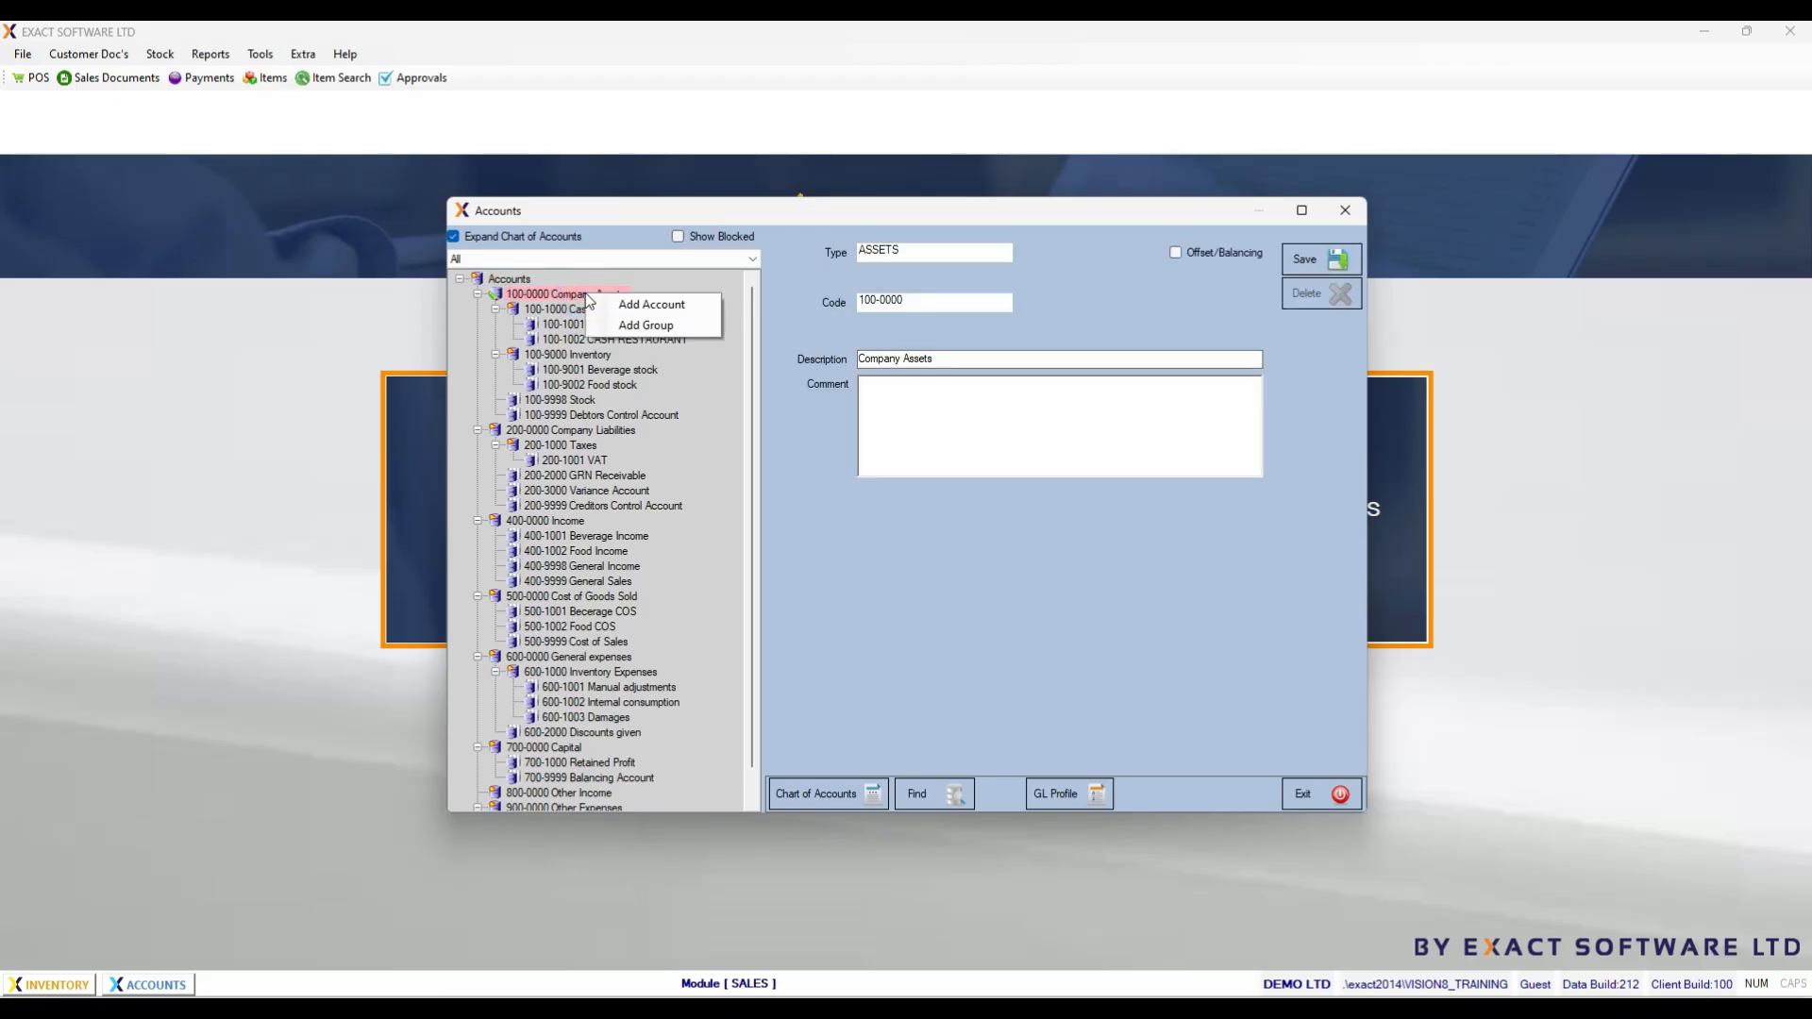
click(654, 306)
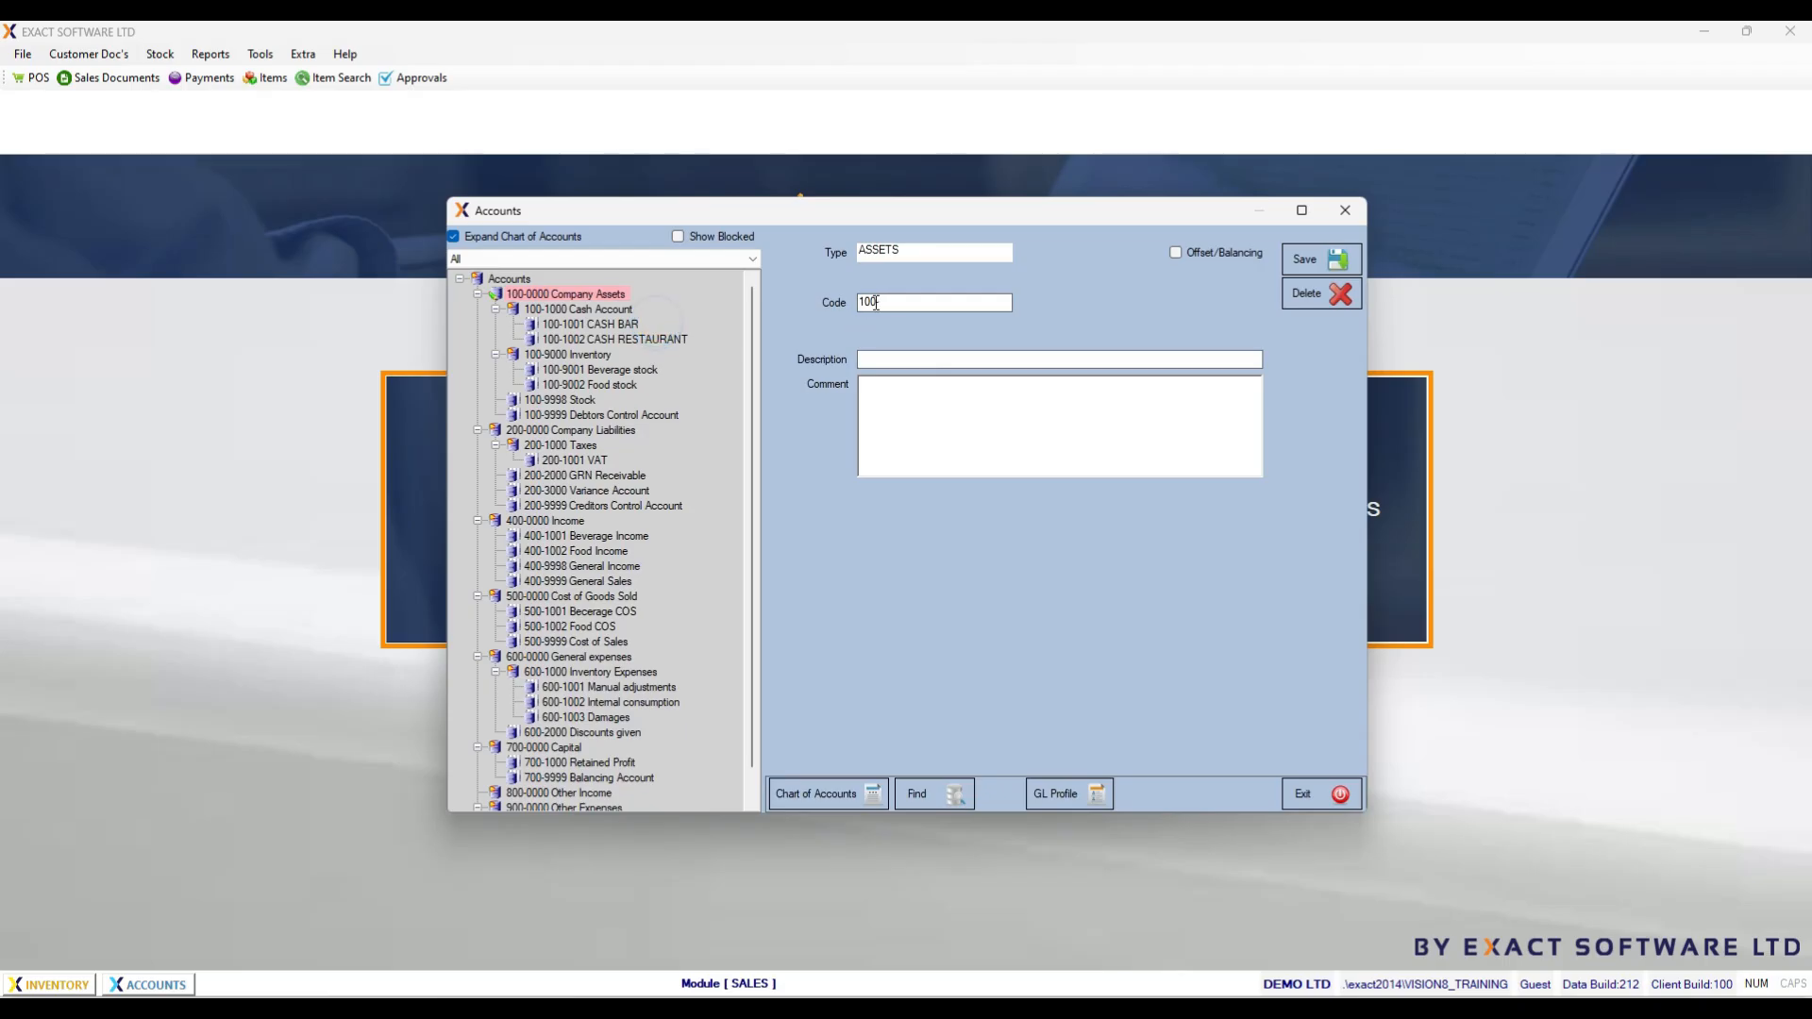
text(-2000)
click(912, 362)
text(Bank Accounts)
click(1321, 261)
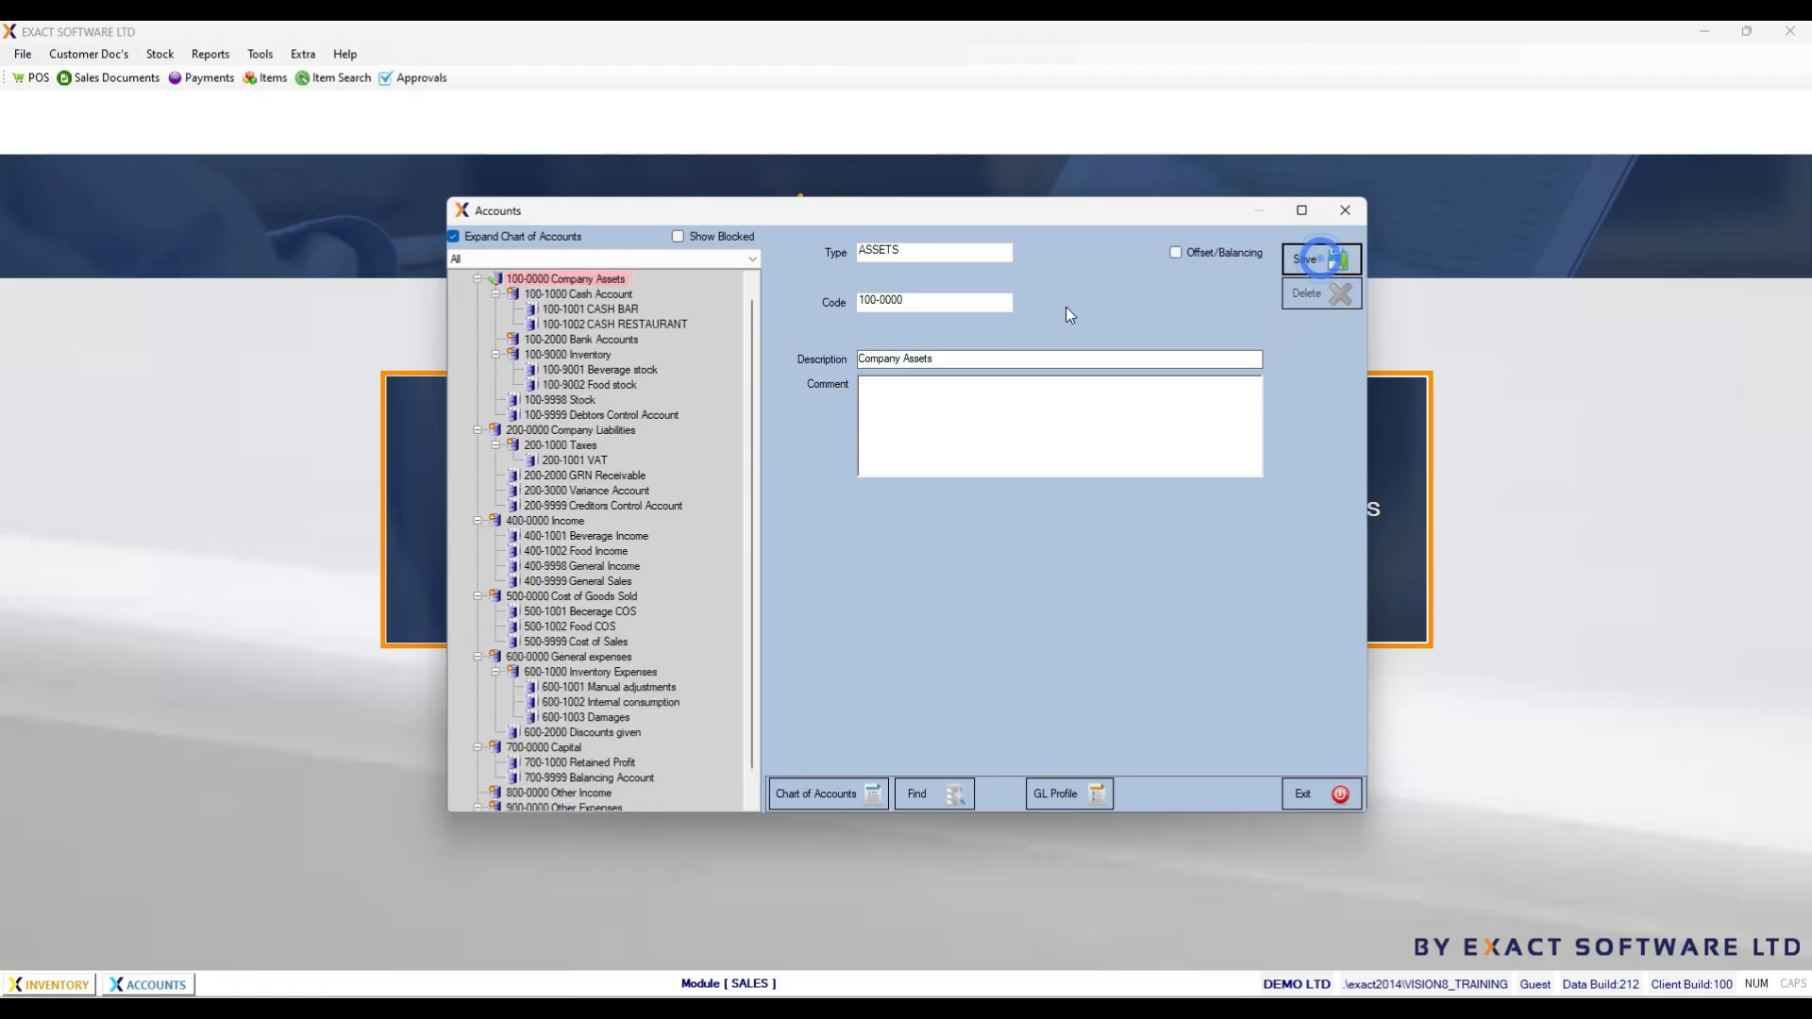
Step: Add account 100-2001 NMB Bank with sort GL-BANK under the Bank Accounts group, save it and exit the accounts
right_click(625, 343)
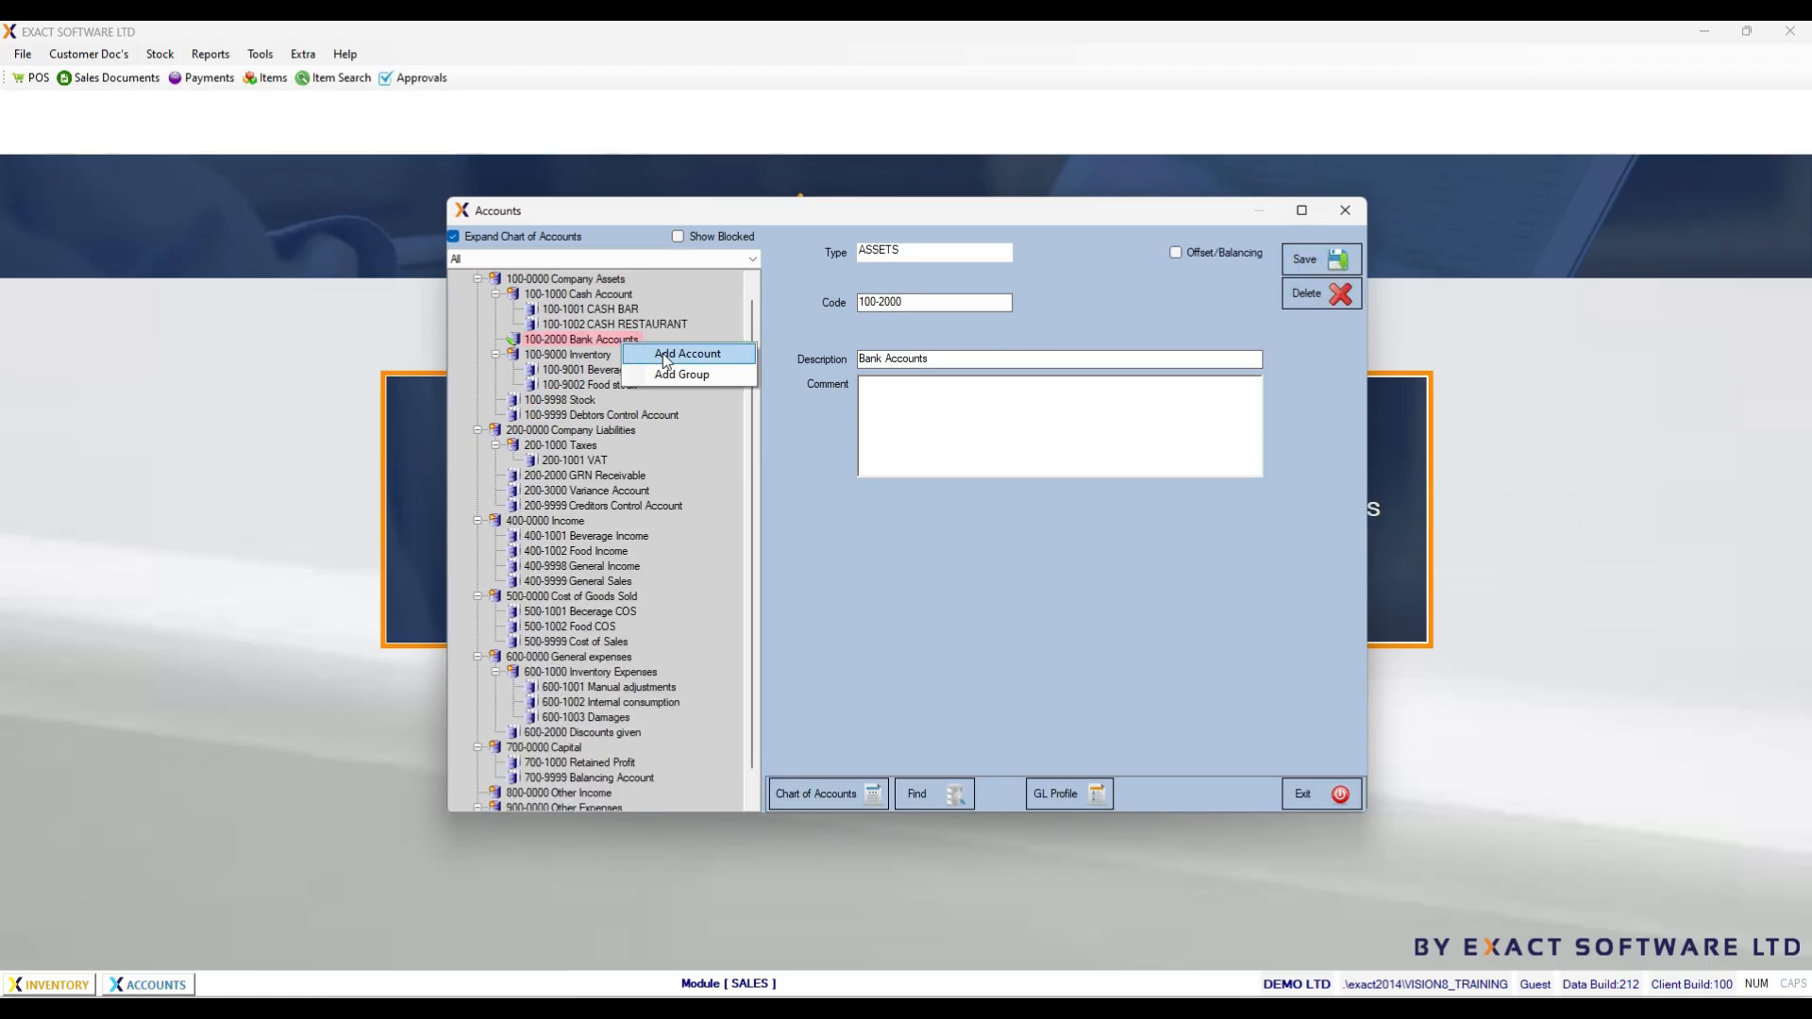
click(648, 355)
click(892, 303)
text(2001)
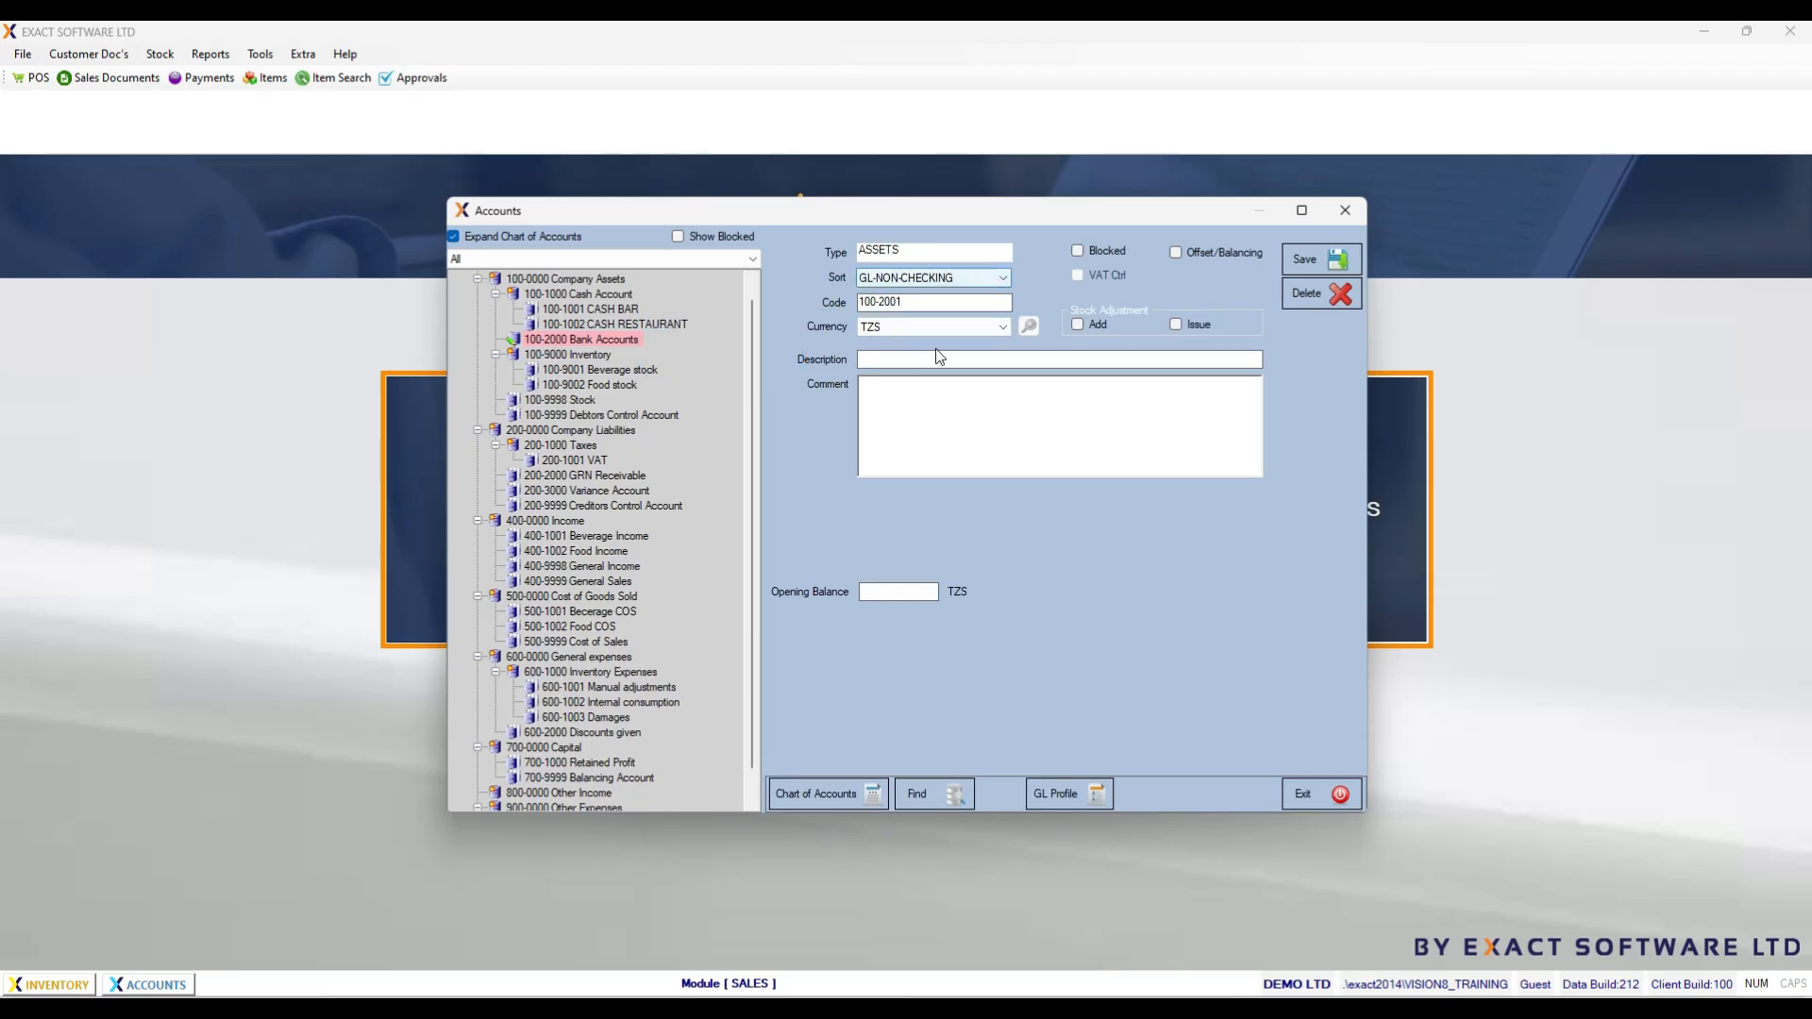
click(1004, 280)
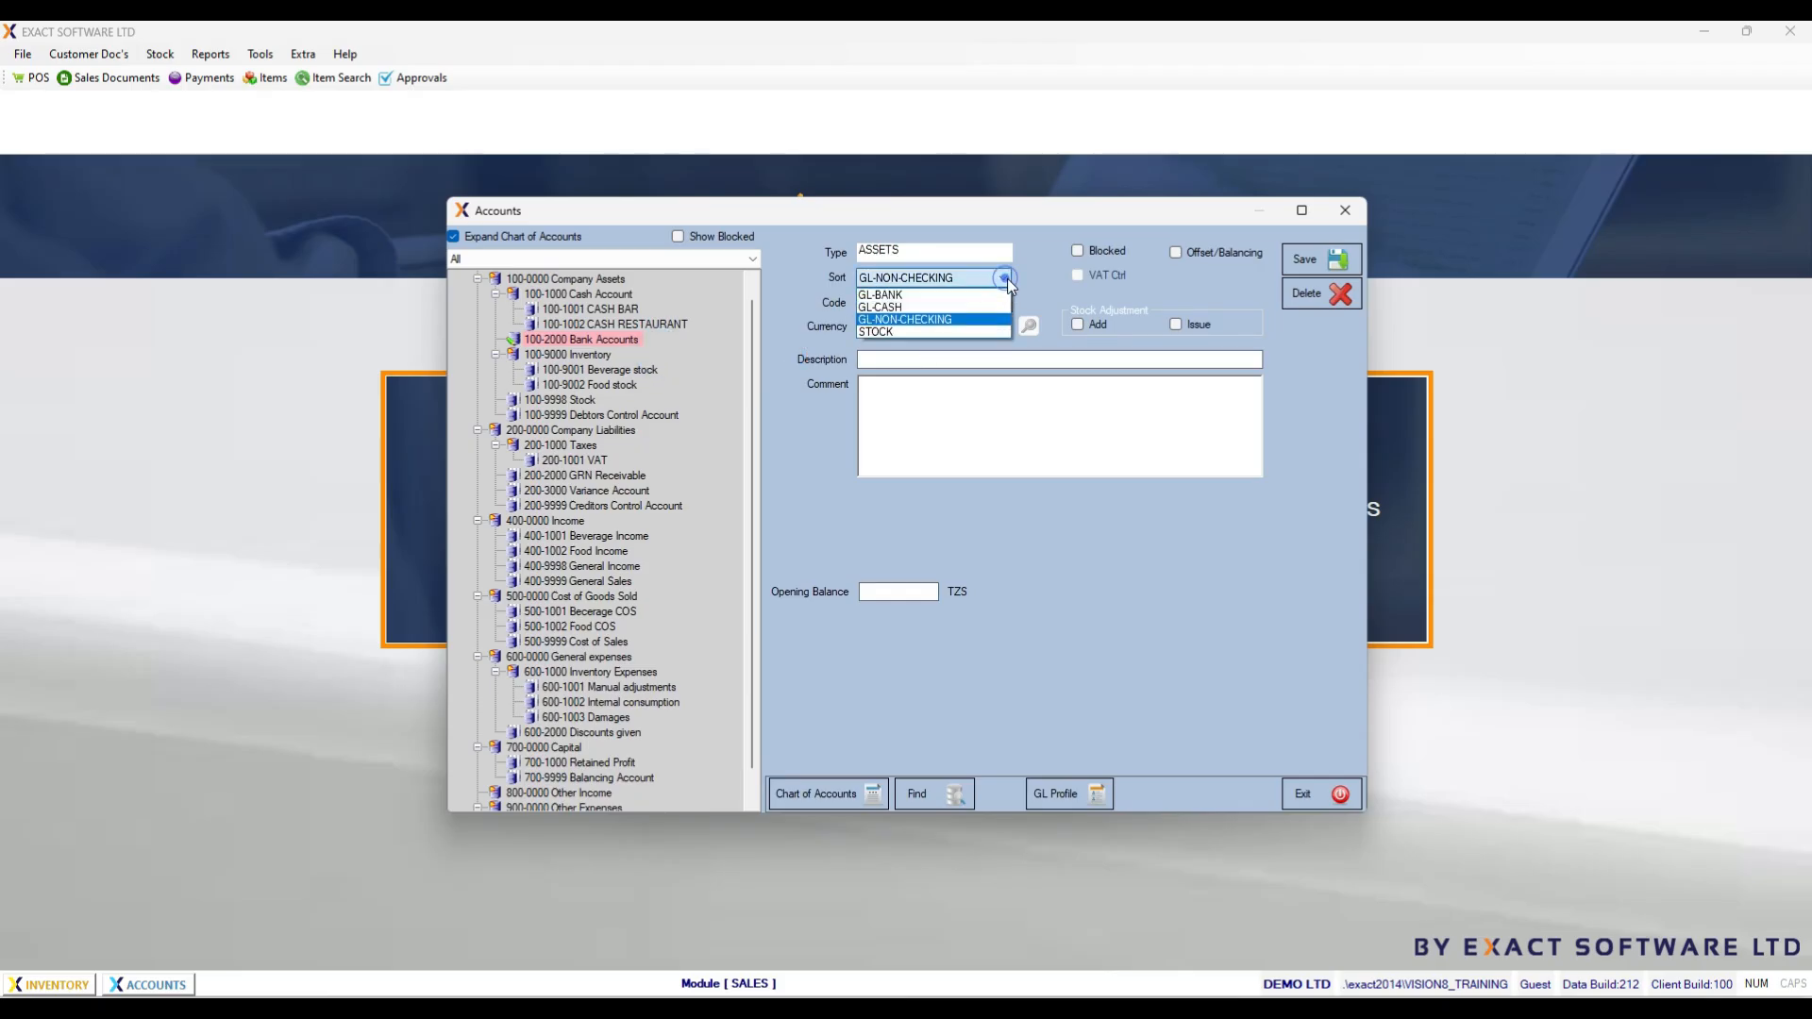
click(928, 294)
click(902, 360)
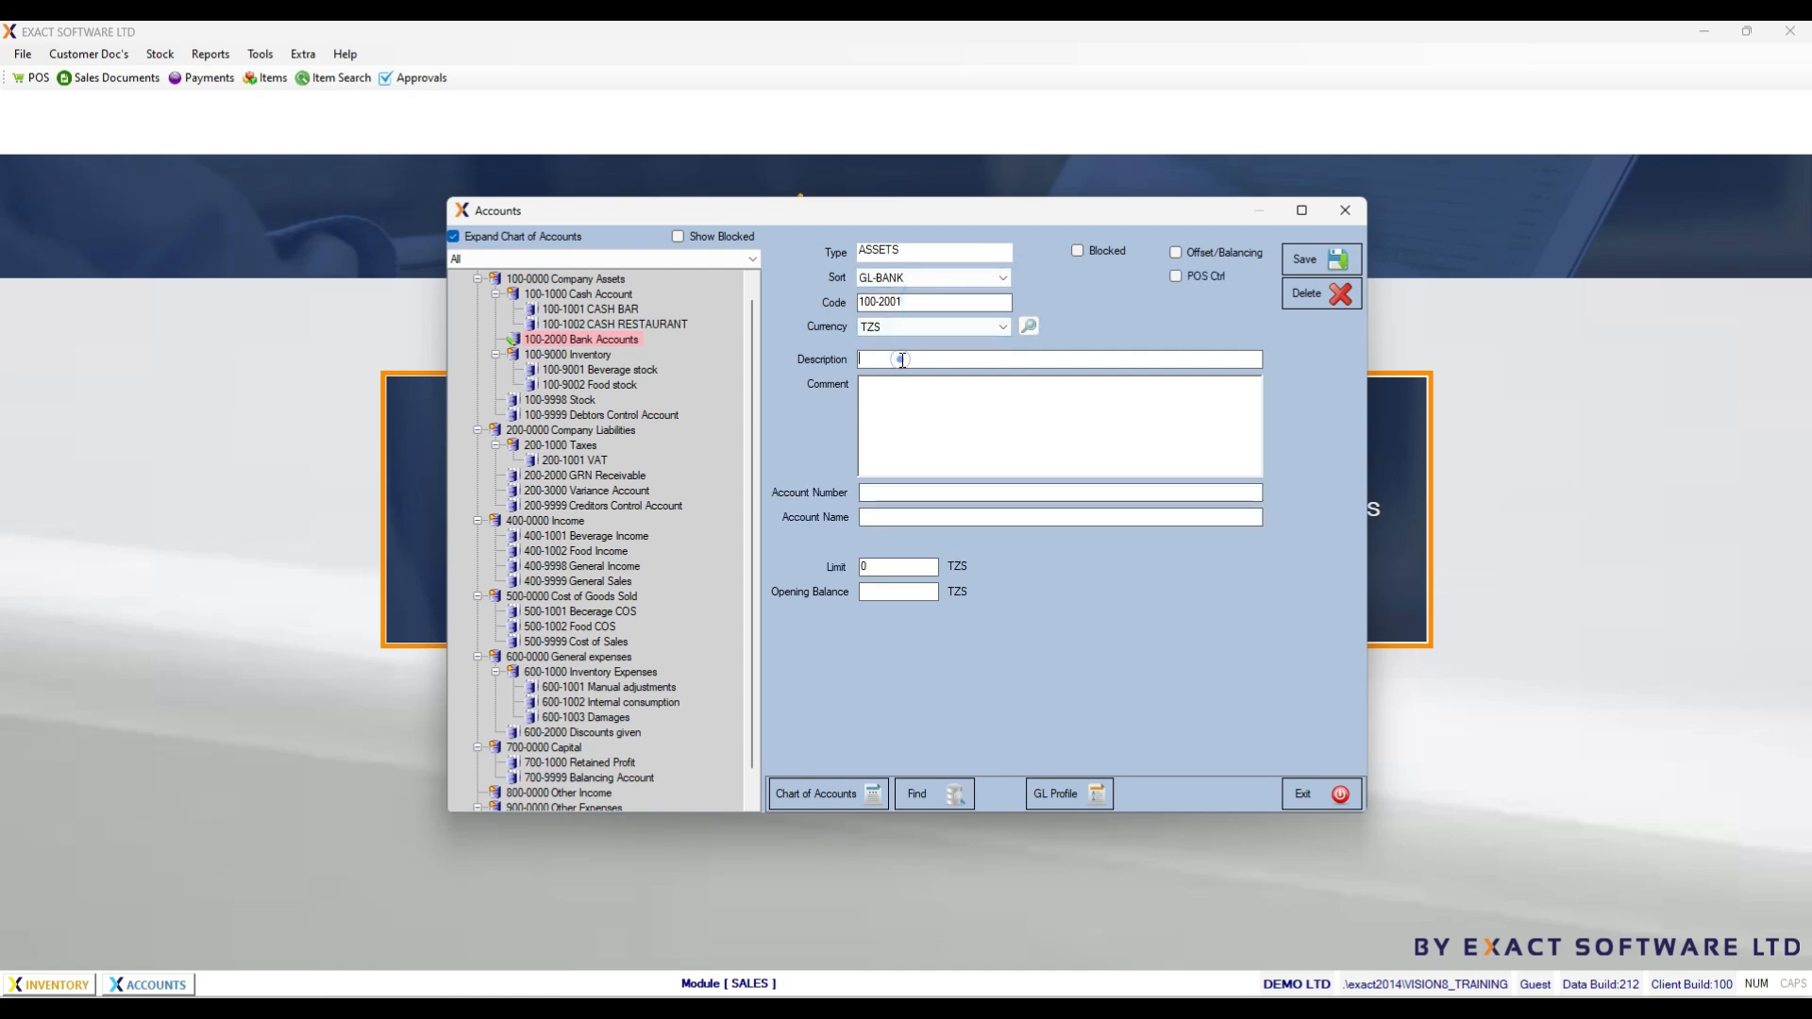
text(NMB Bank)
click(1322, 264)
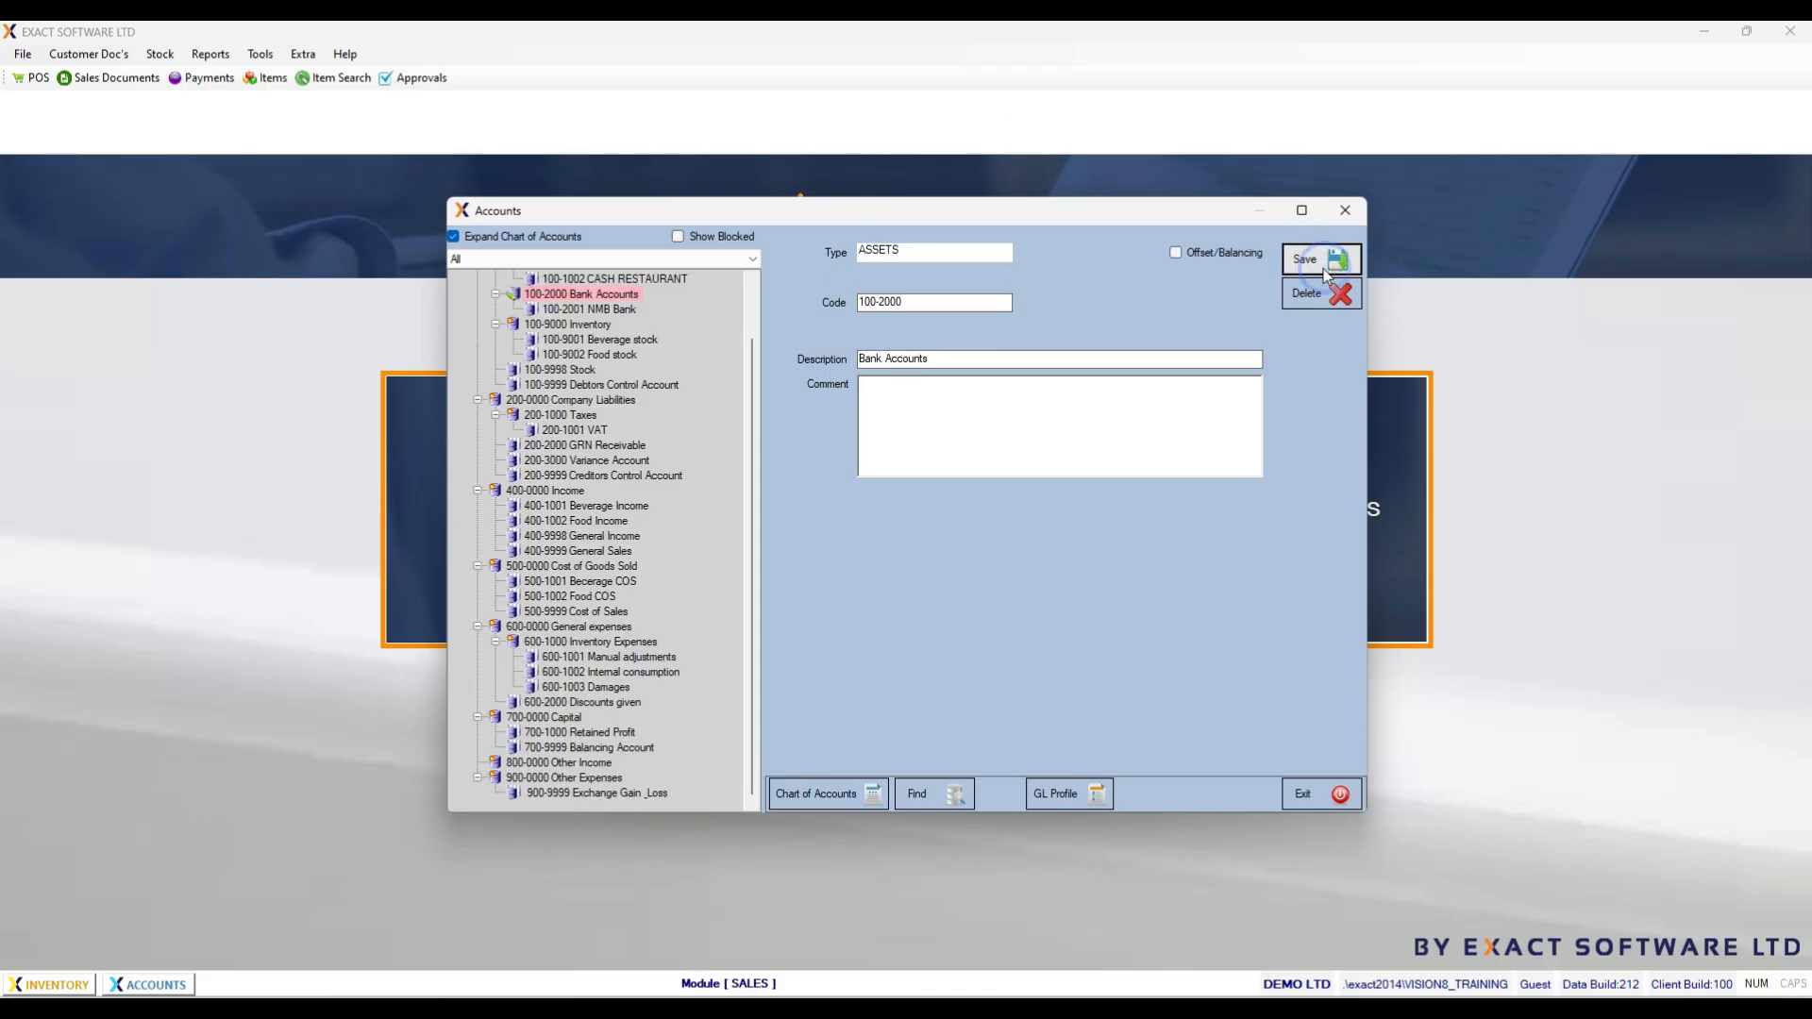
click(1324, 795)
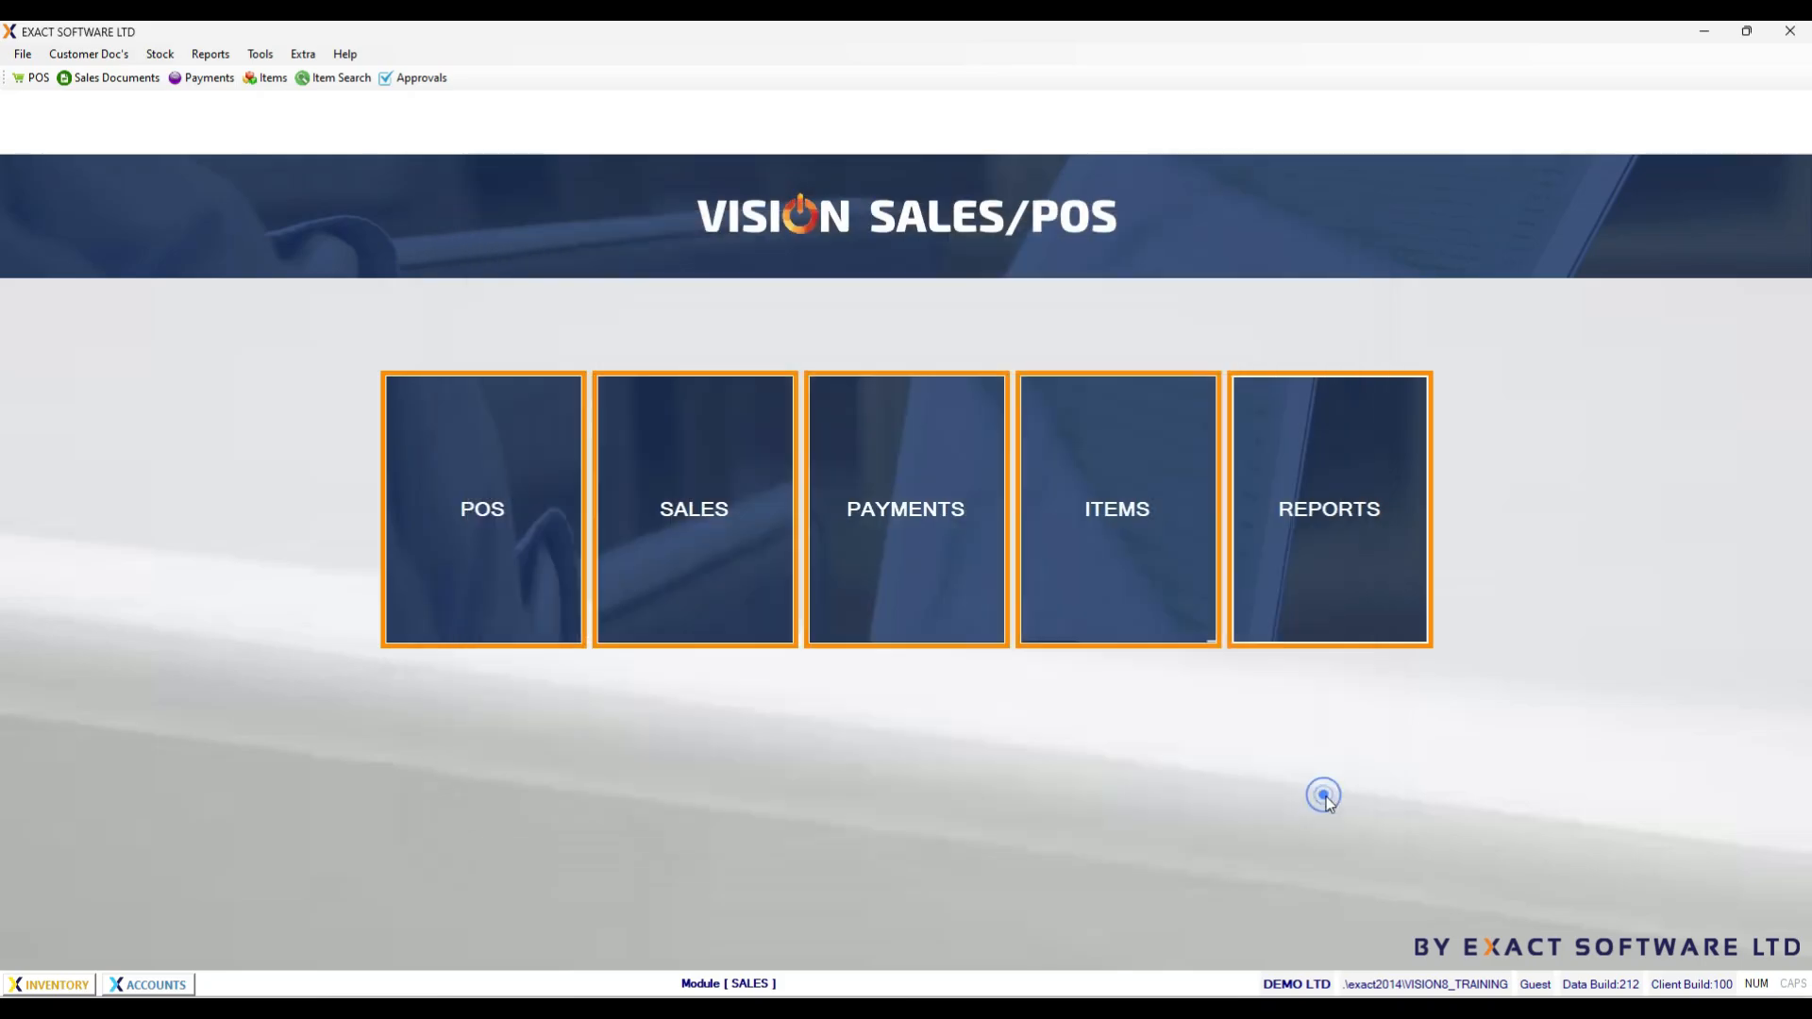
Step: Reopen the Vision parameters setup and show the billing groups under the Sales/POS parameters
click(303, 54)
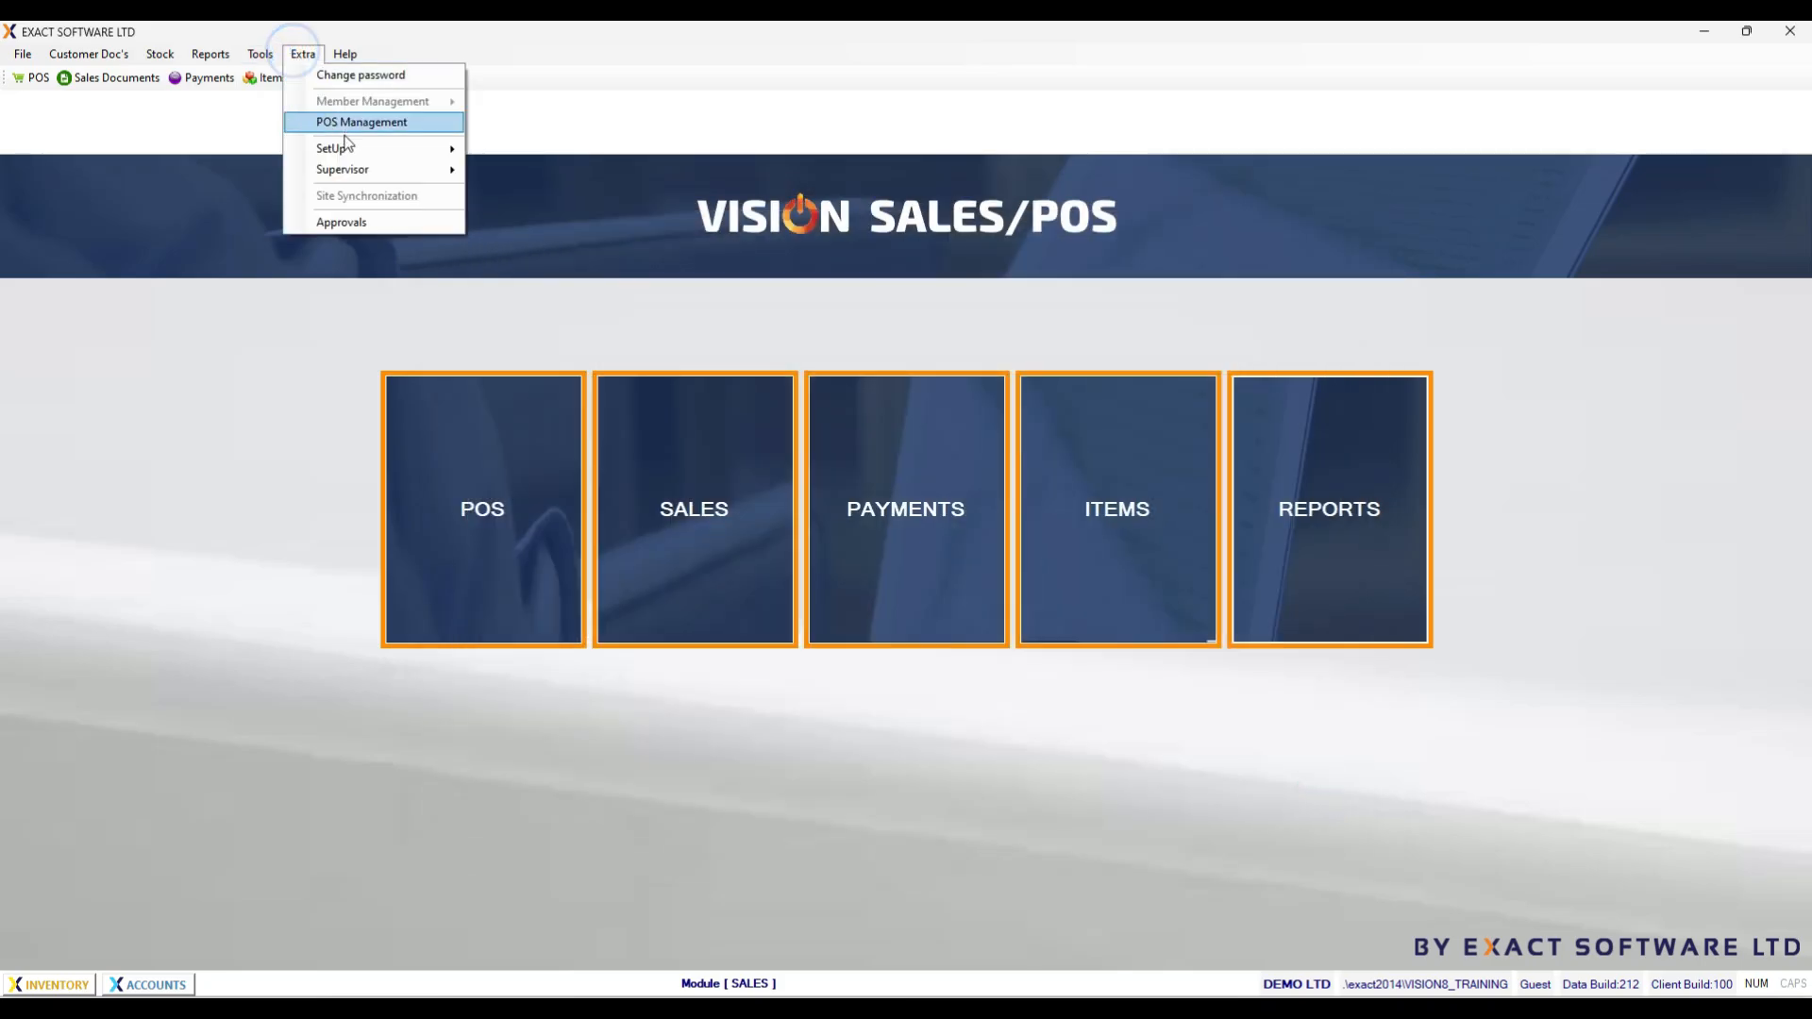
mouse_move(346, 149)
click(540, 178)
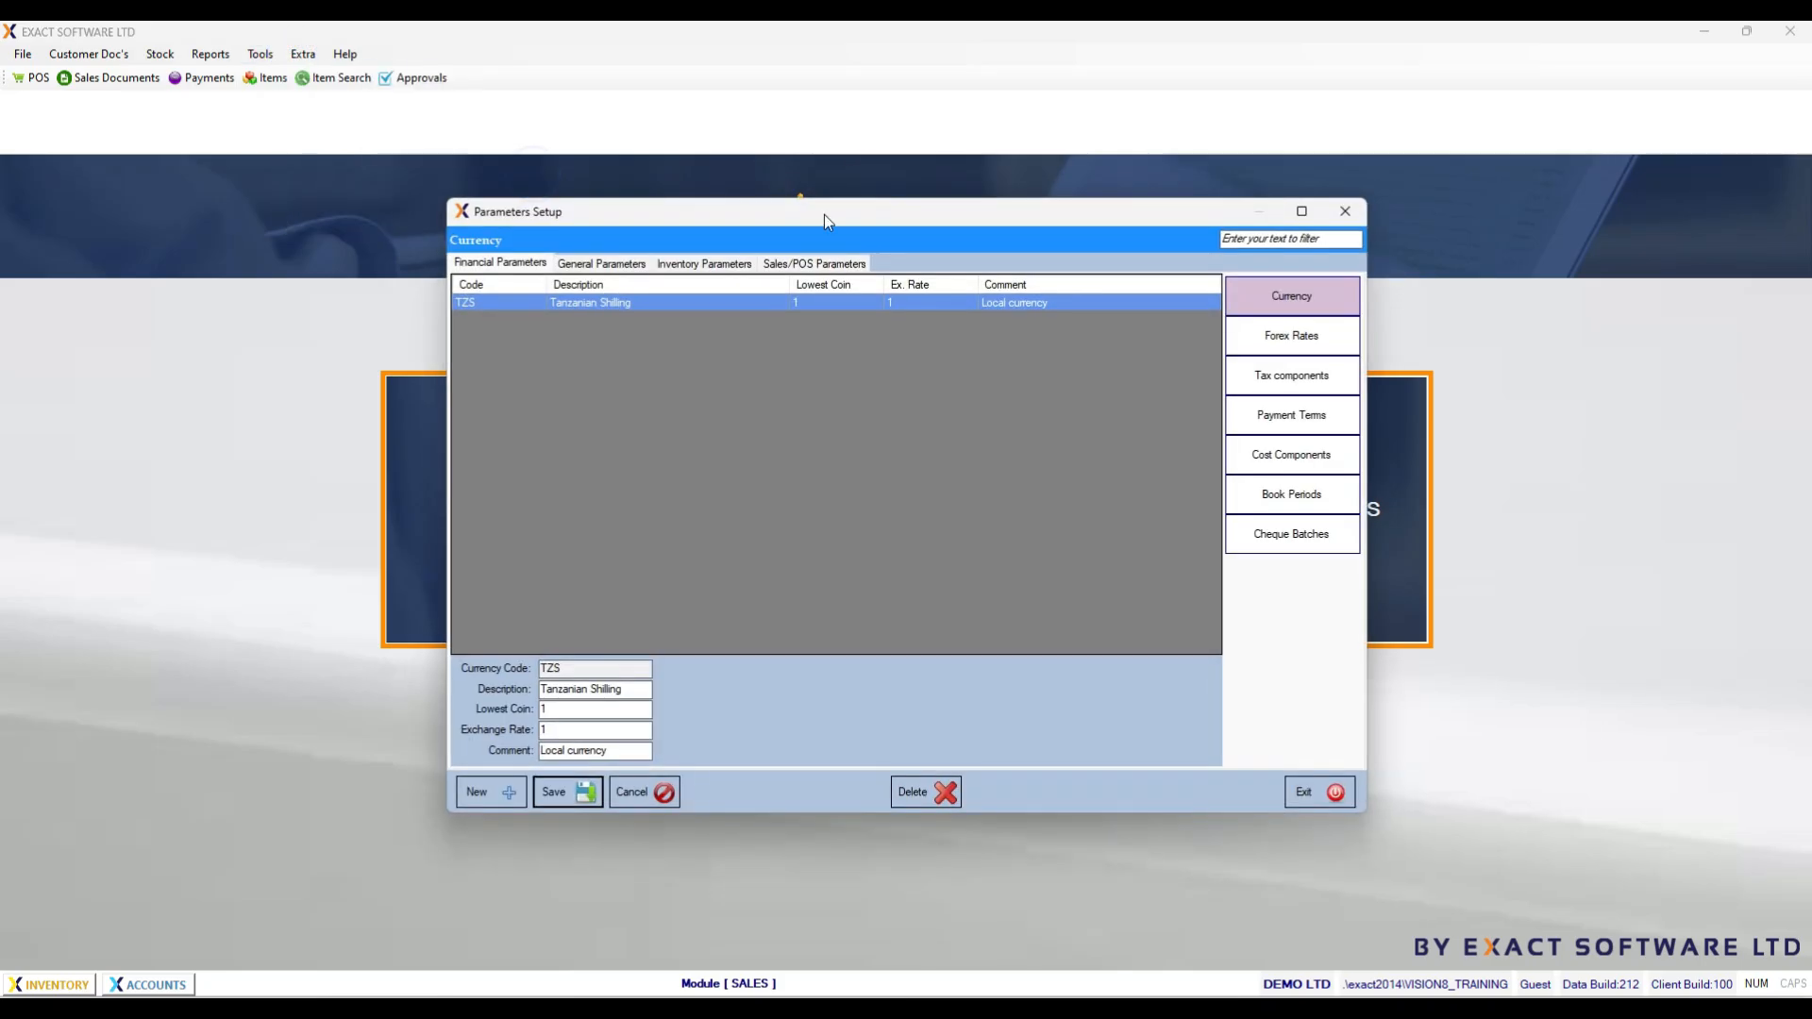
click(818, 265)
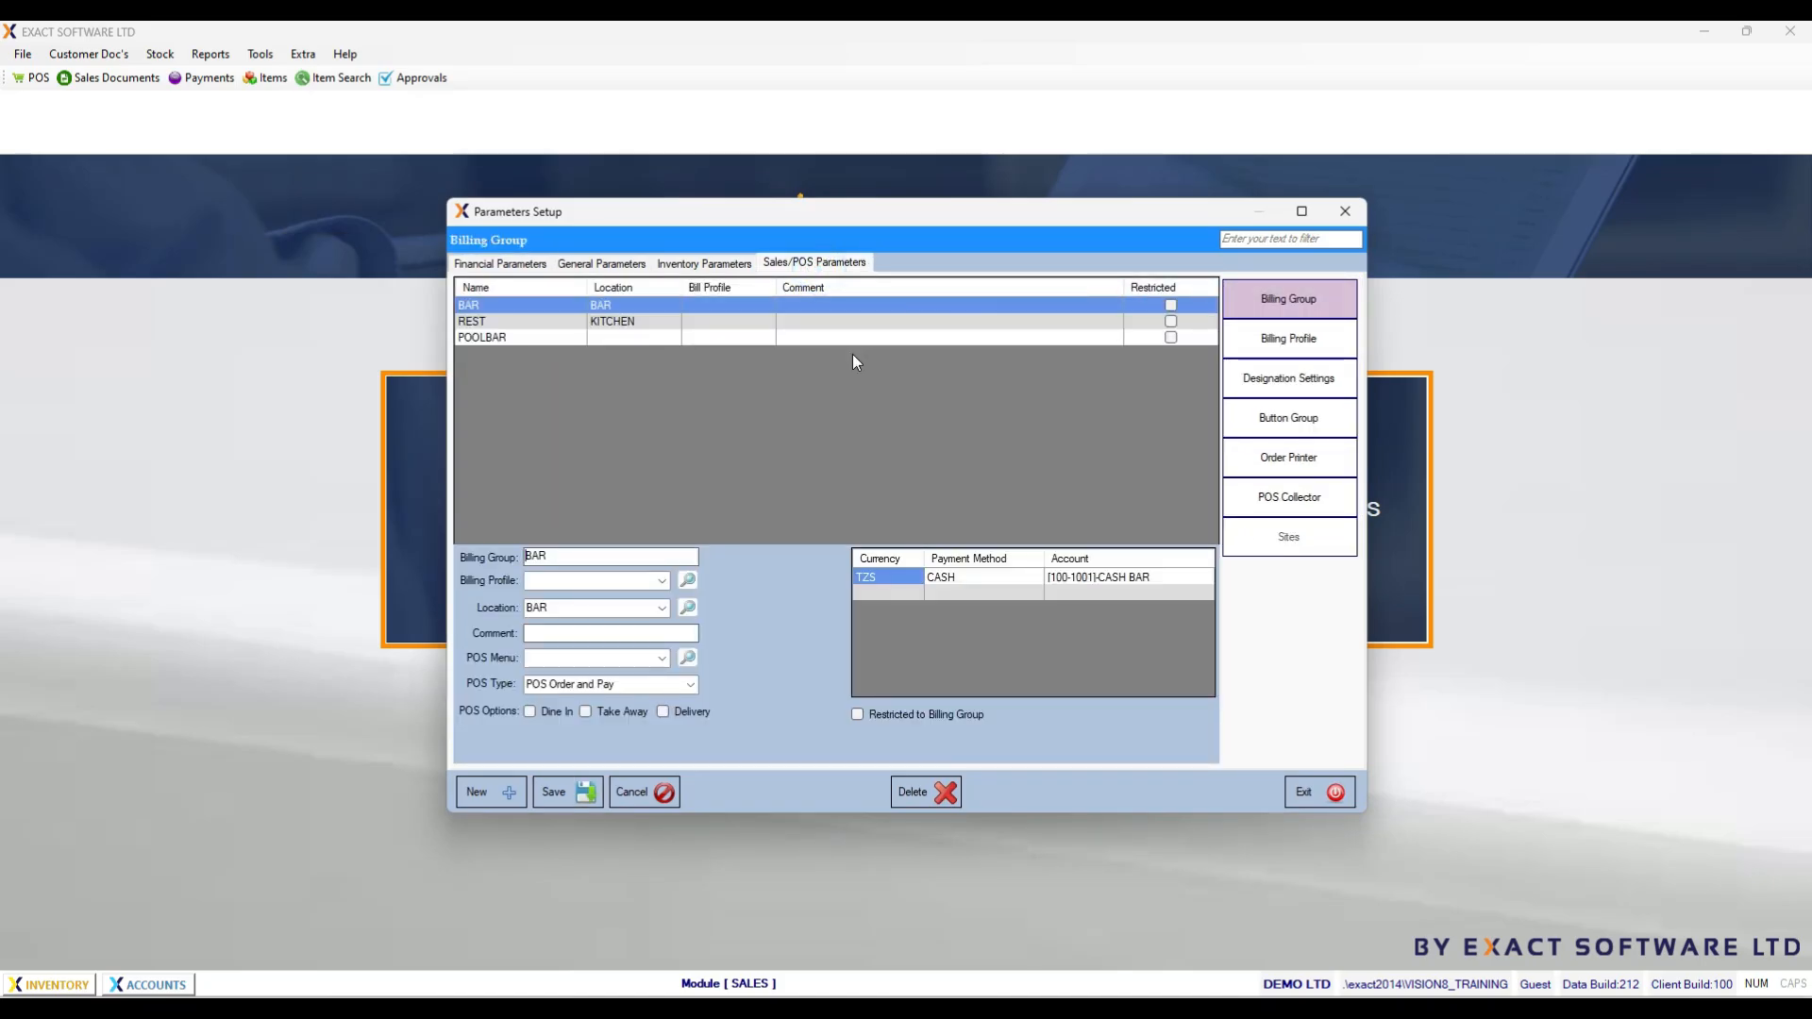
Step: Add a TZS MOBILE payment method linked to account 100-2001 NMB Bank in the BAR billing group and save it
click(871, 593)
double_click(887, 592)
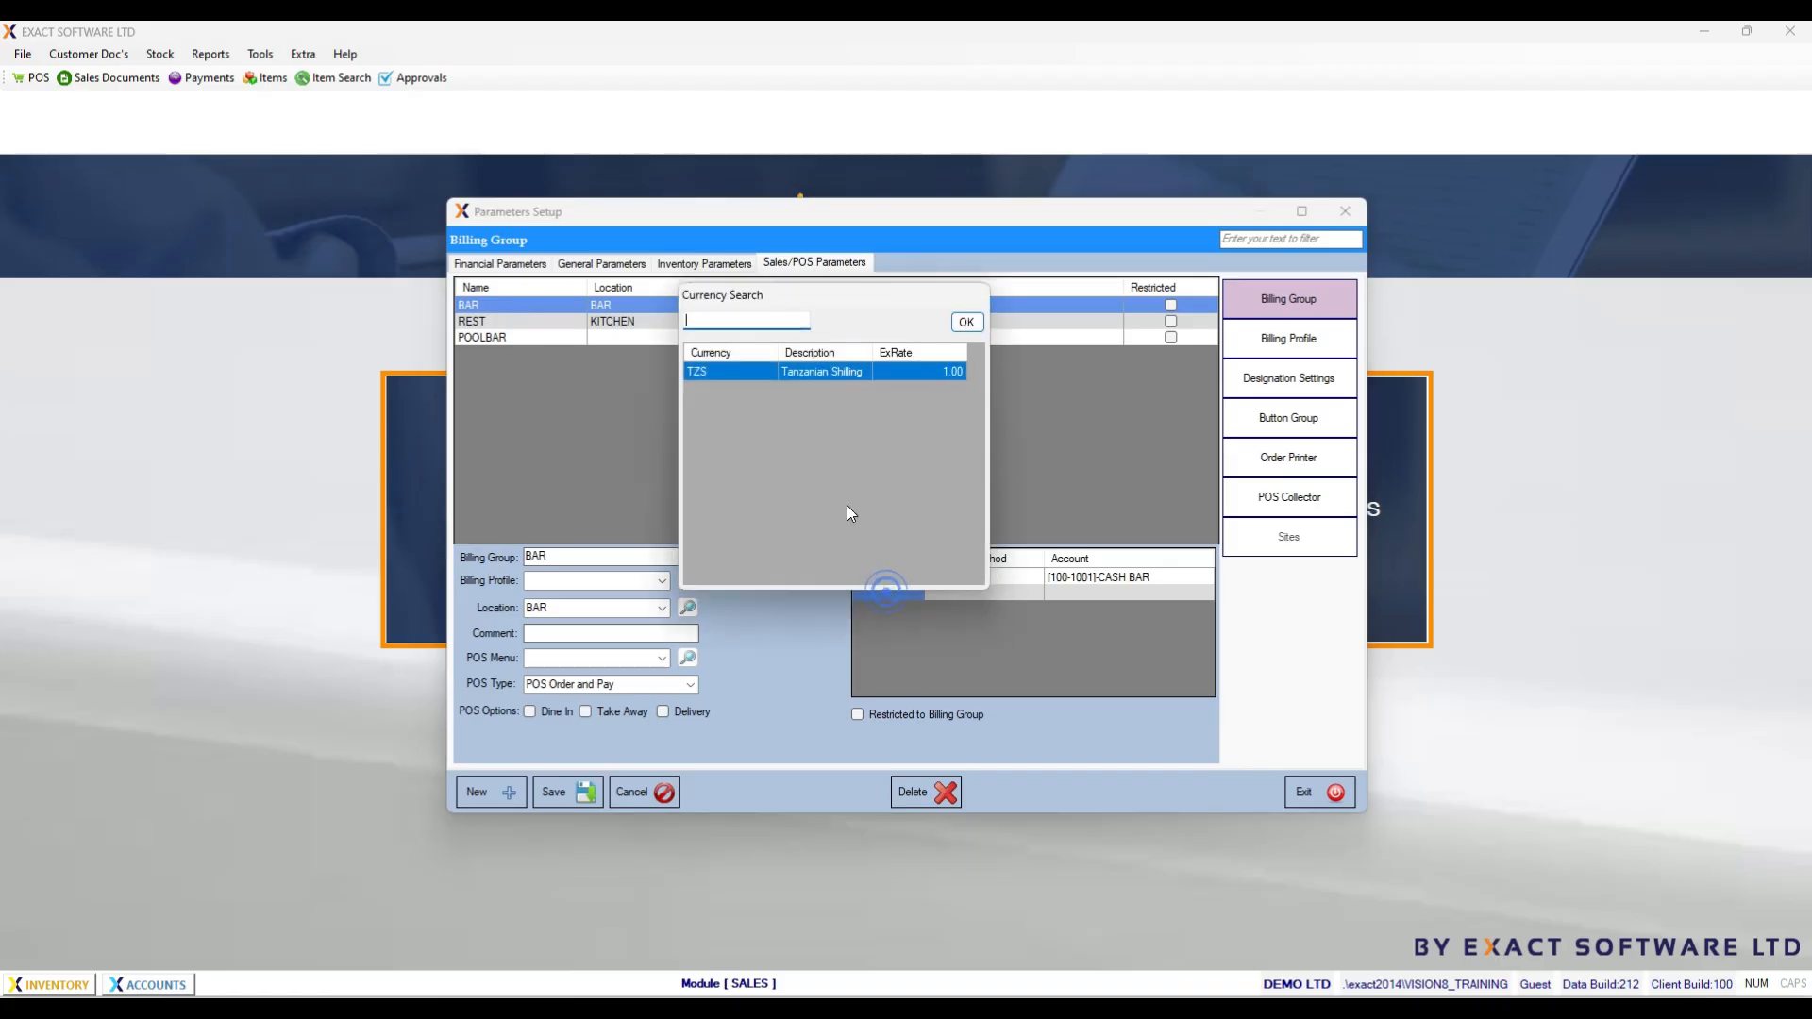
double_click(746, 370)
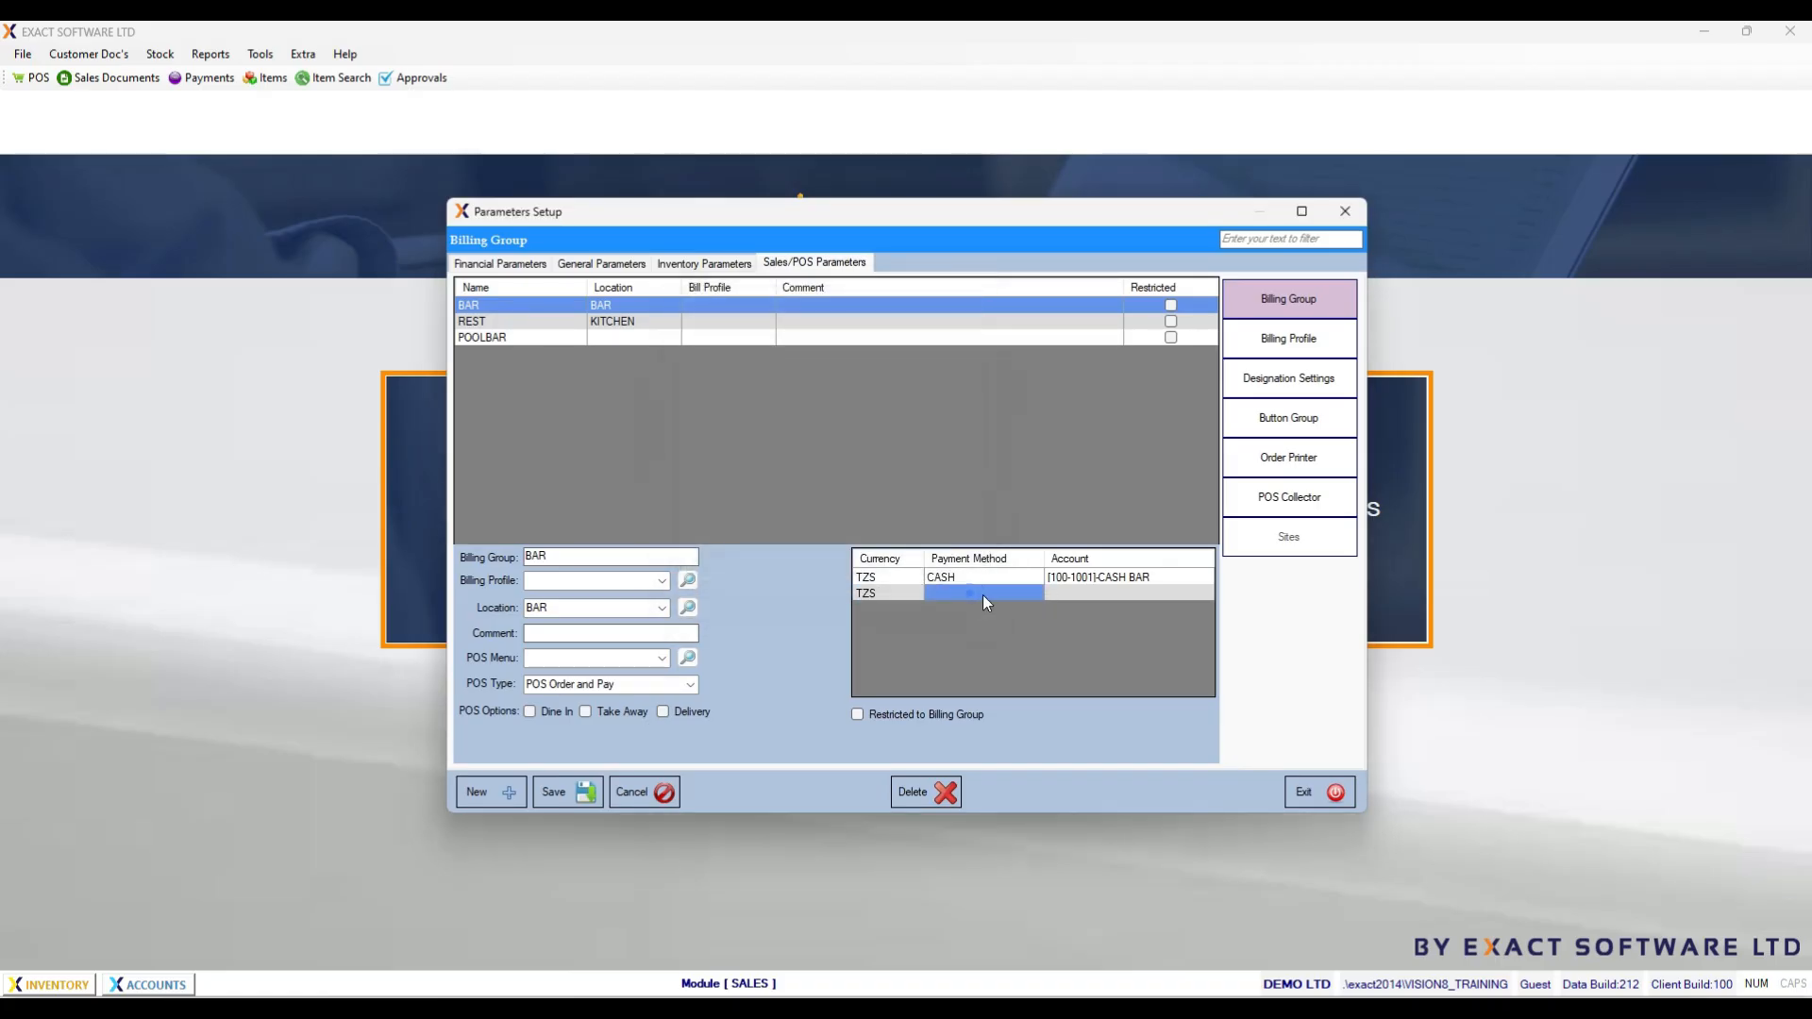
double_click(983, 595)
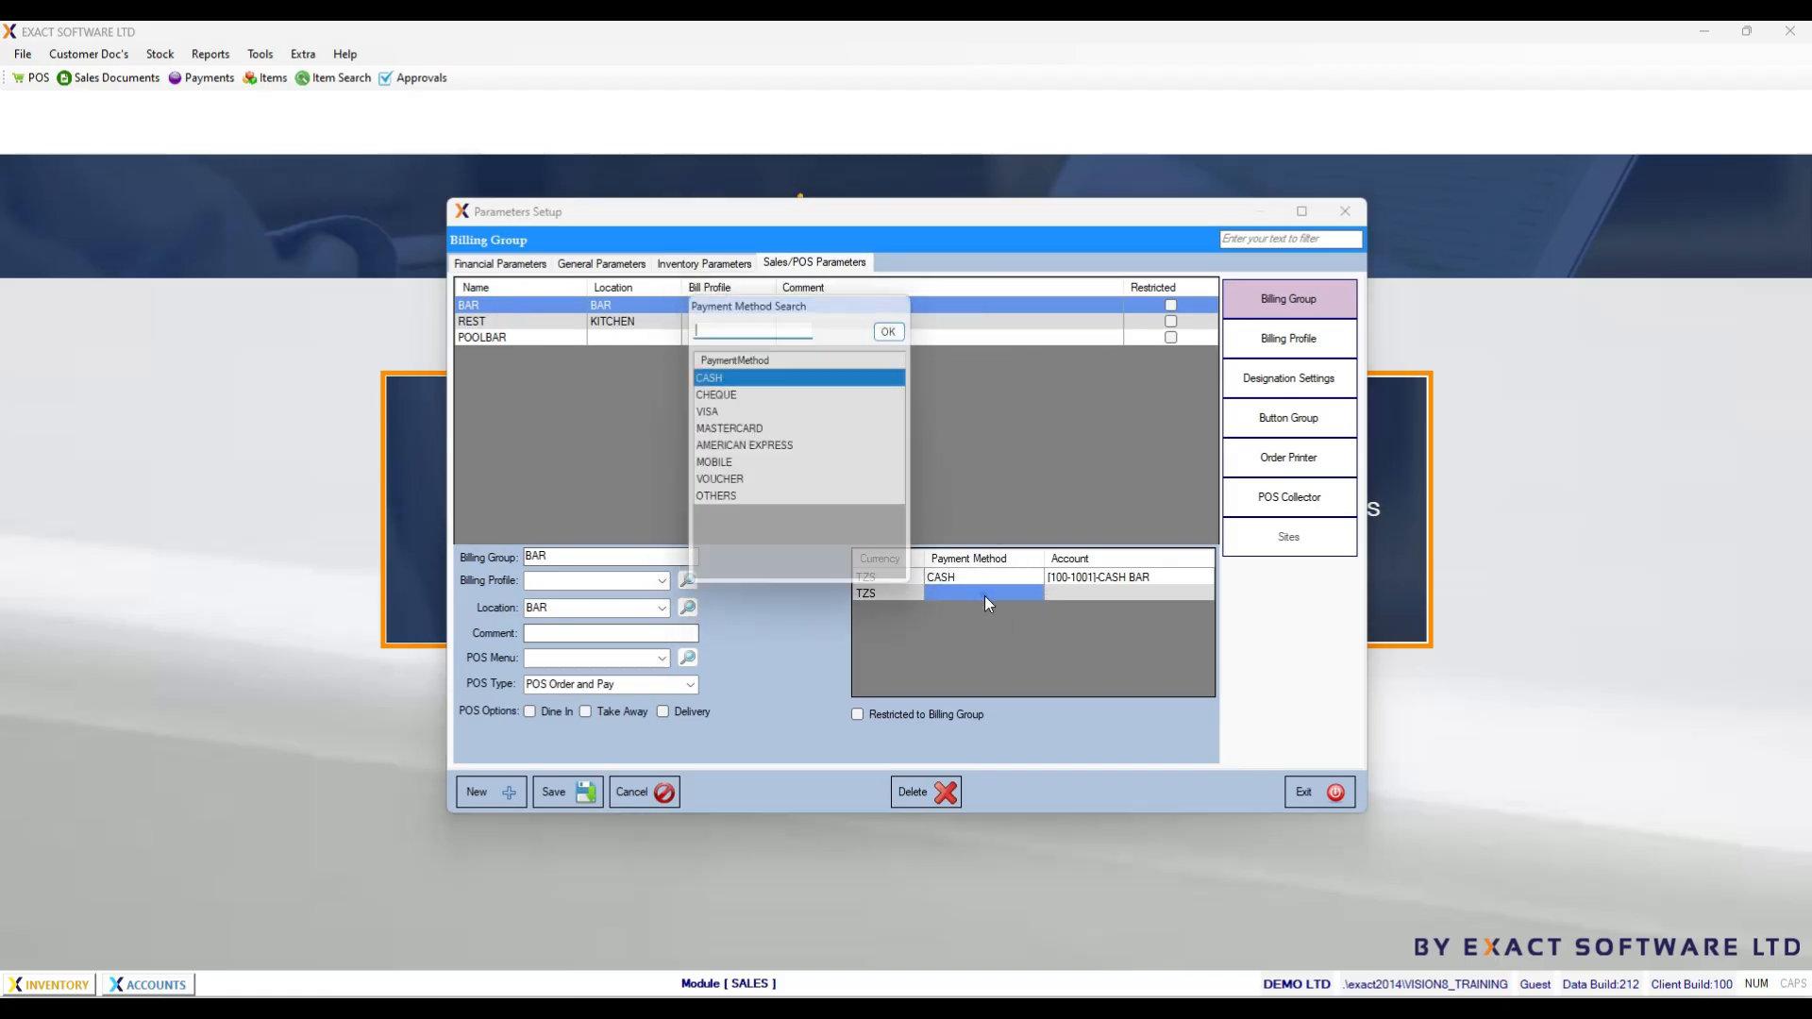
double_click(722, 463)
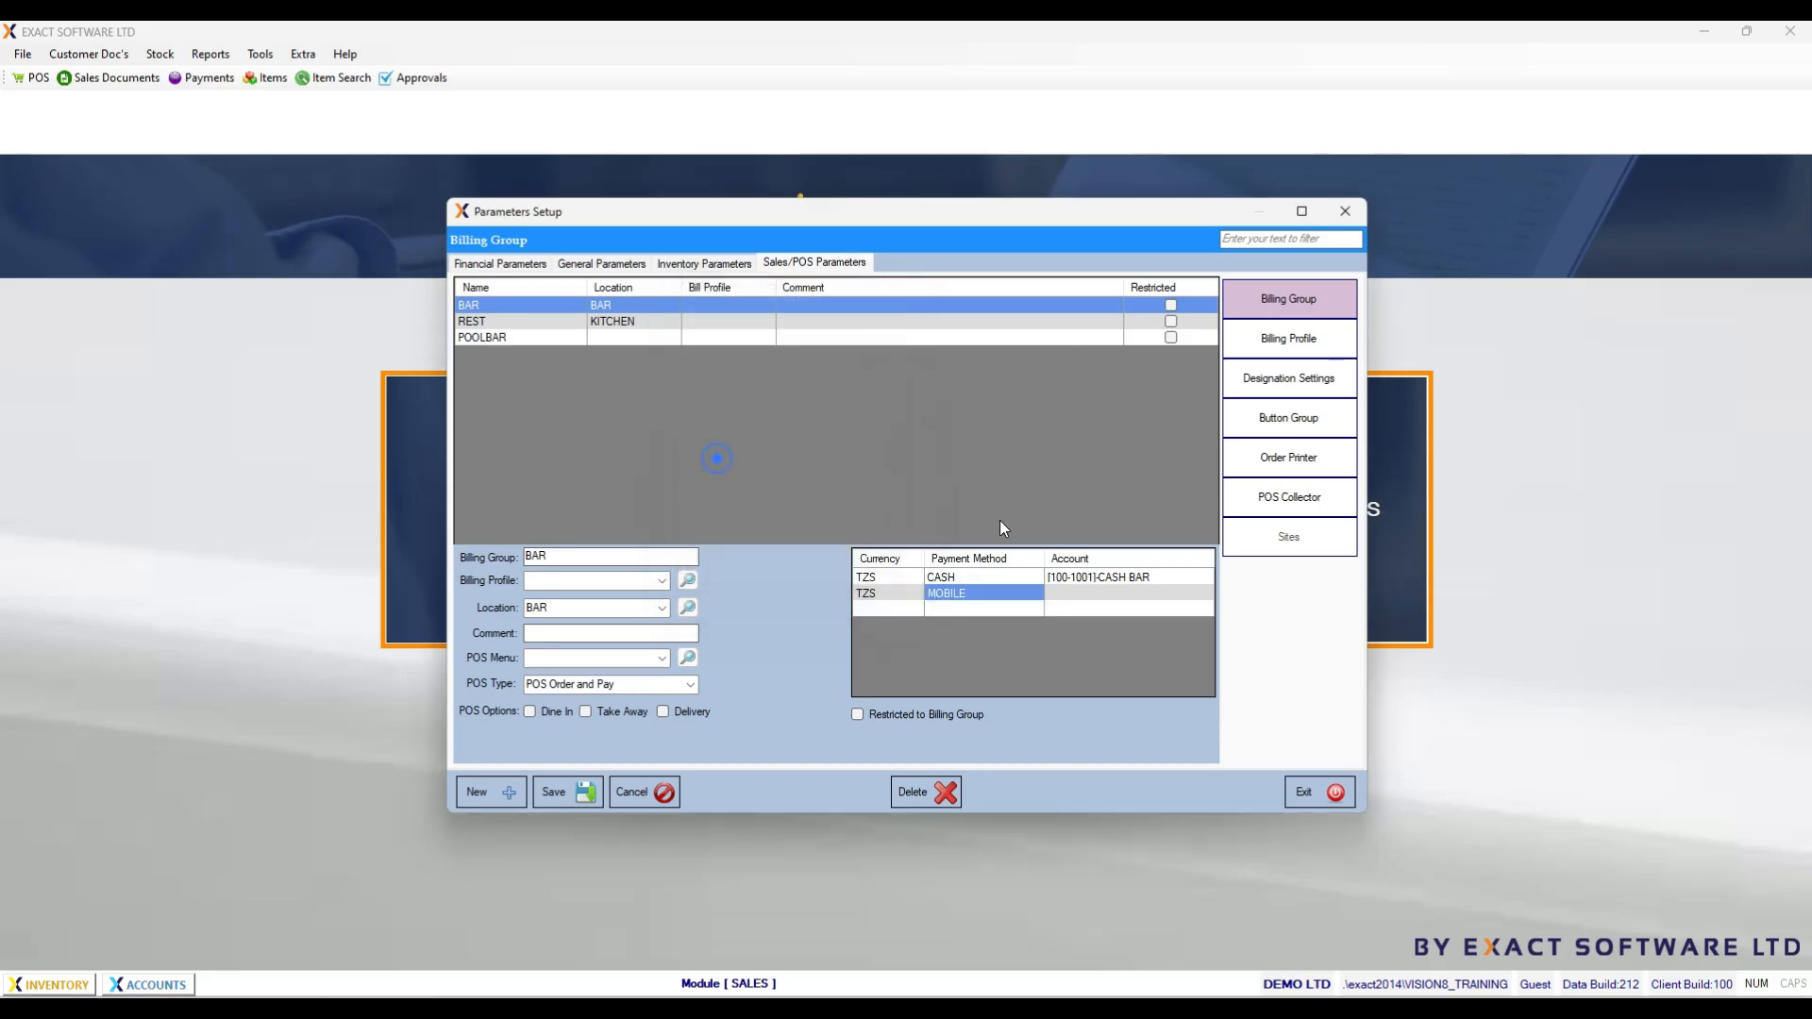
double_click(1085, 593)
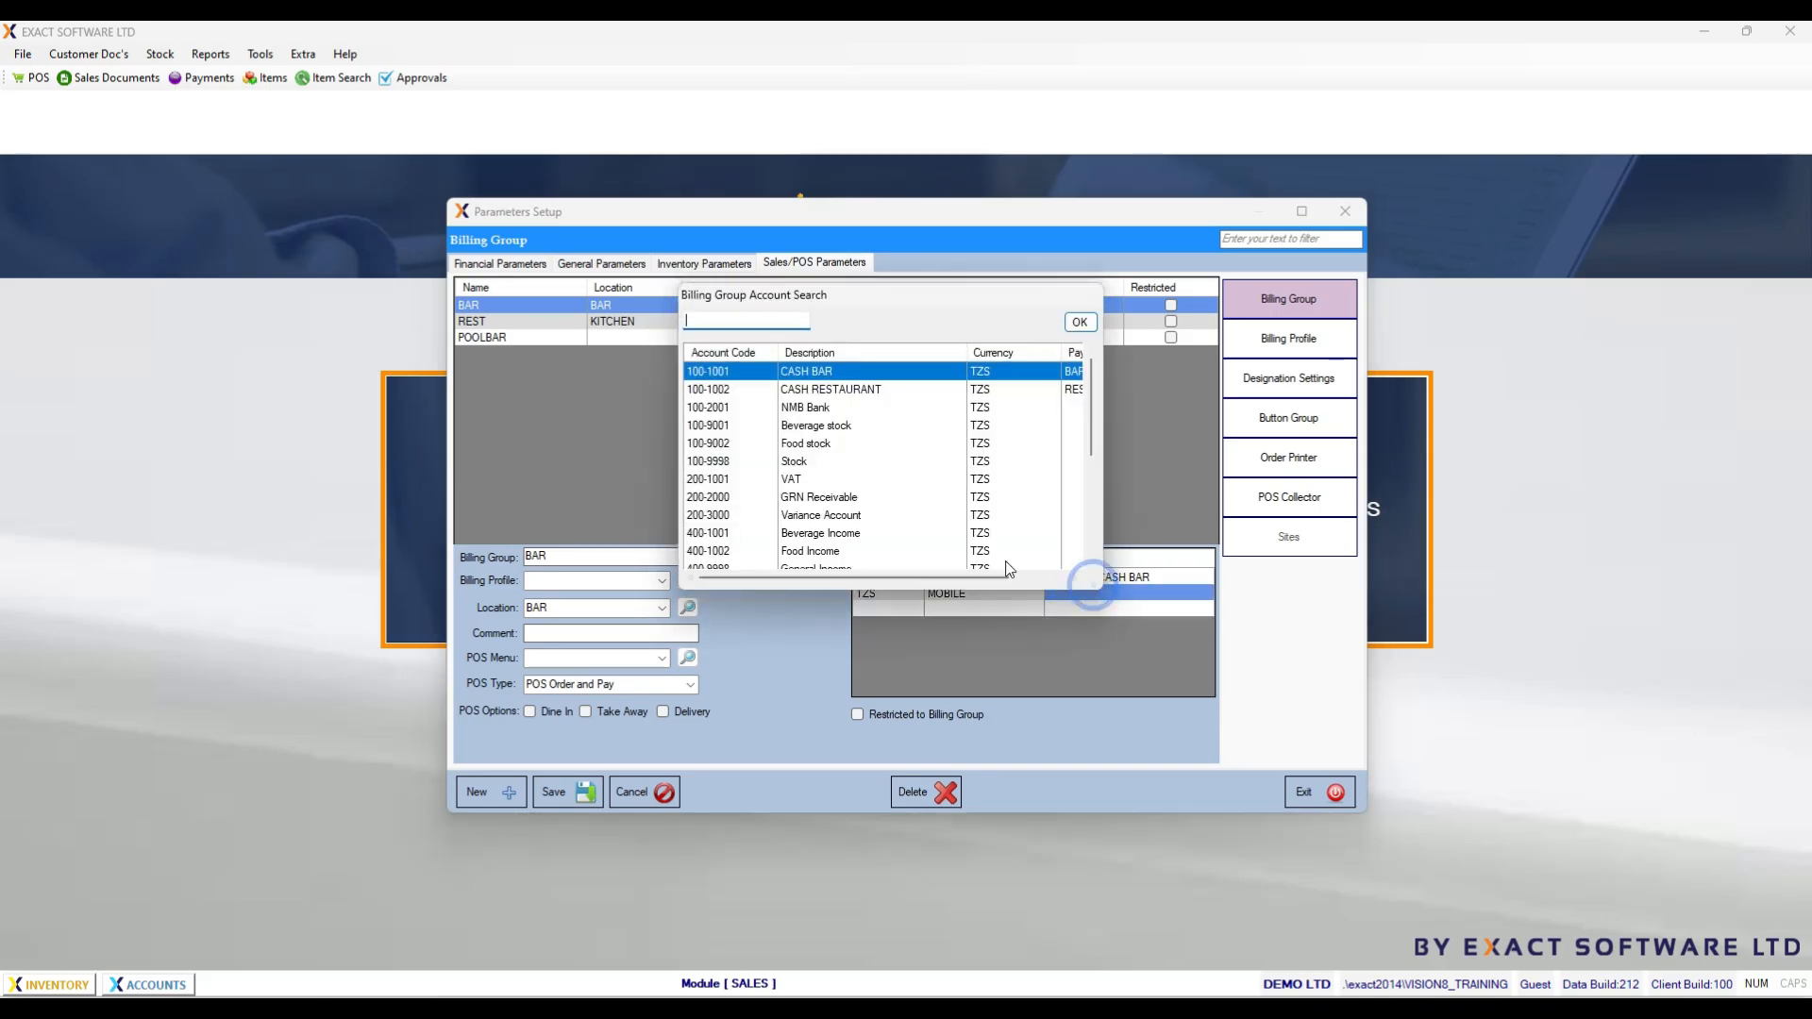
double_click(806, 409)
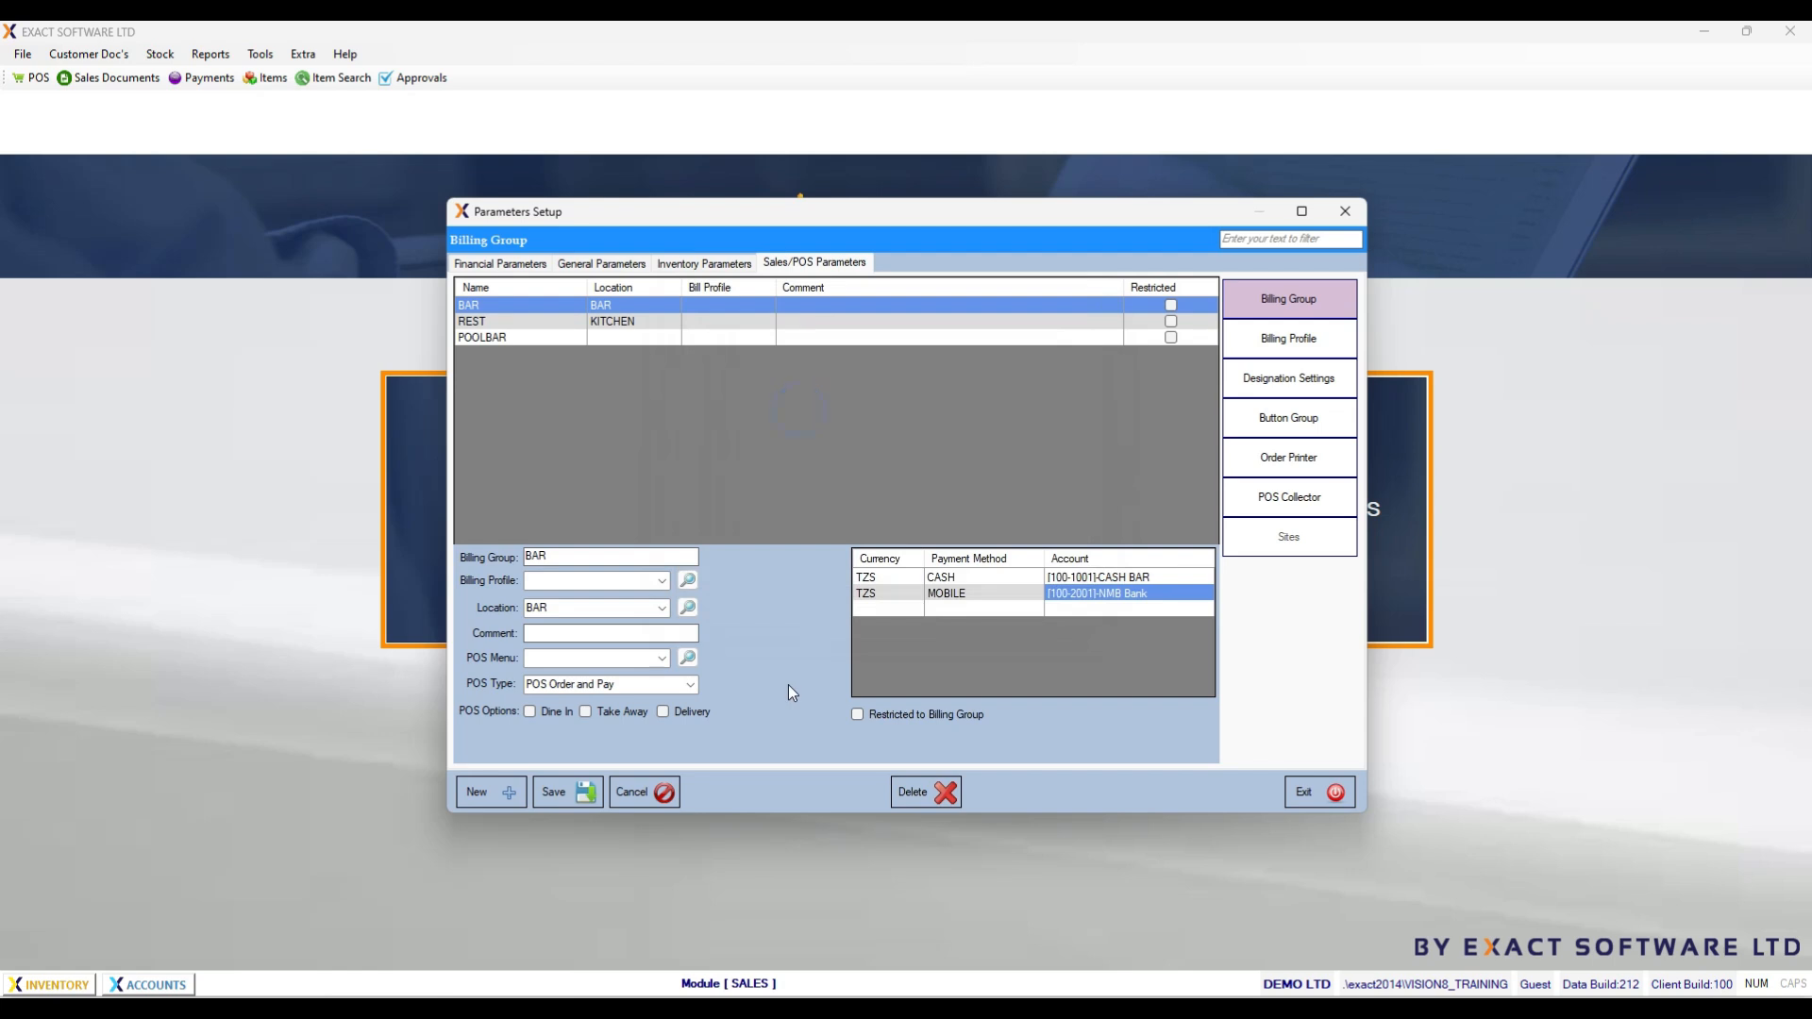
click(562, 795)
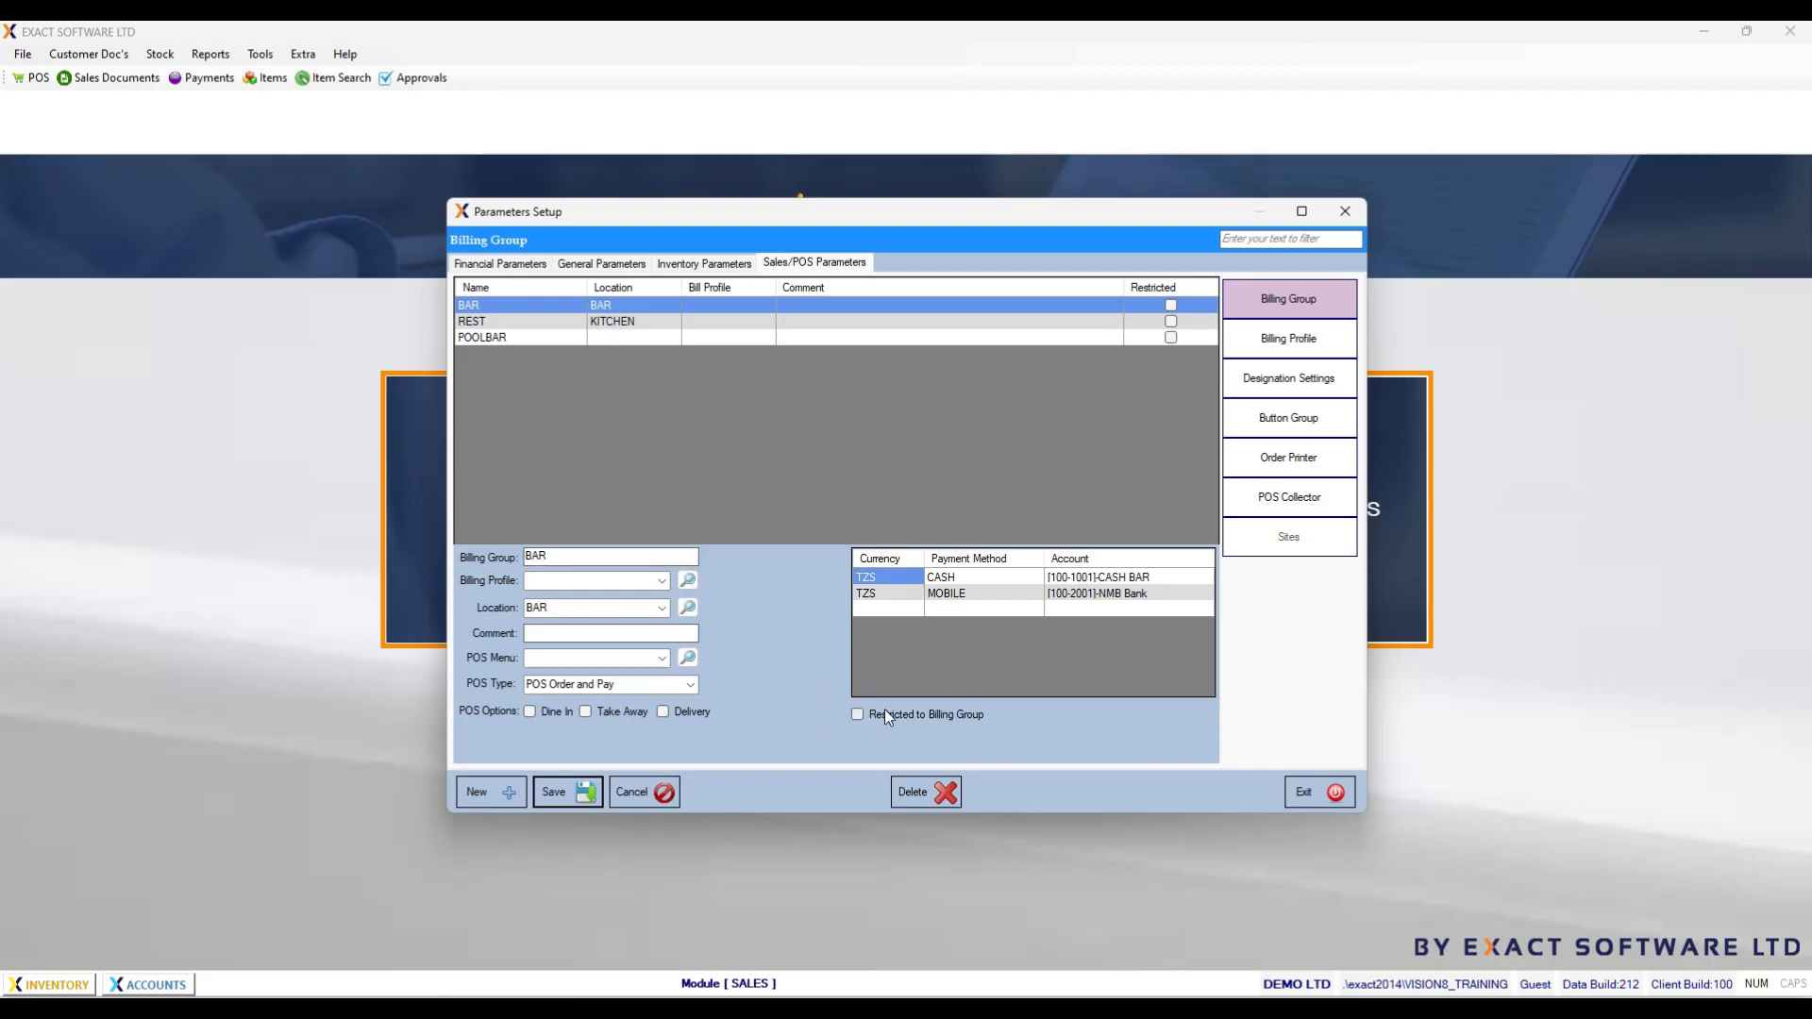
click(857, 716)
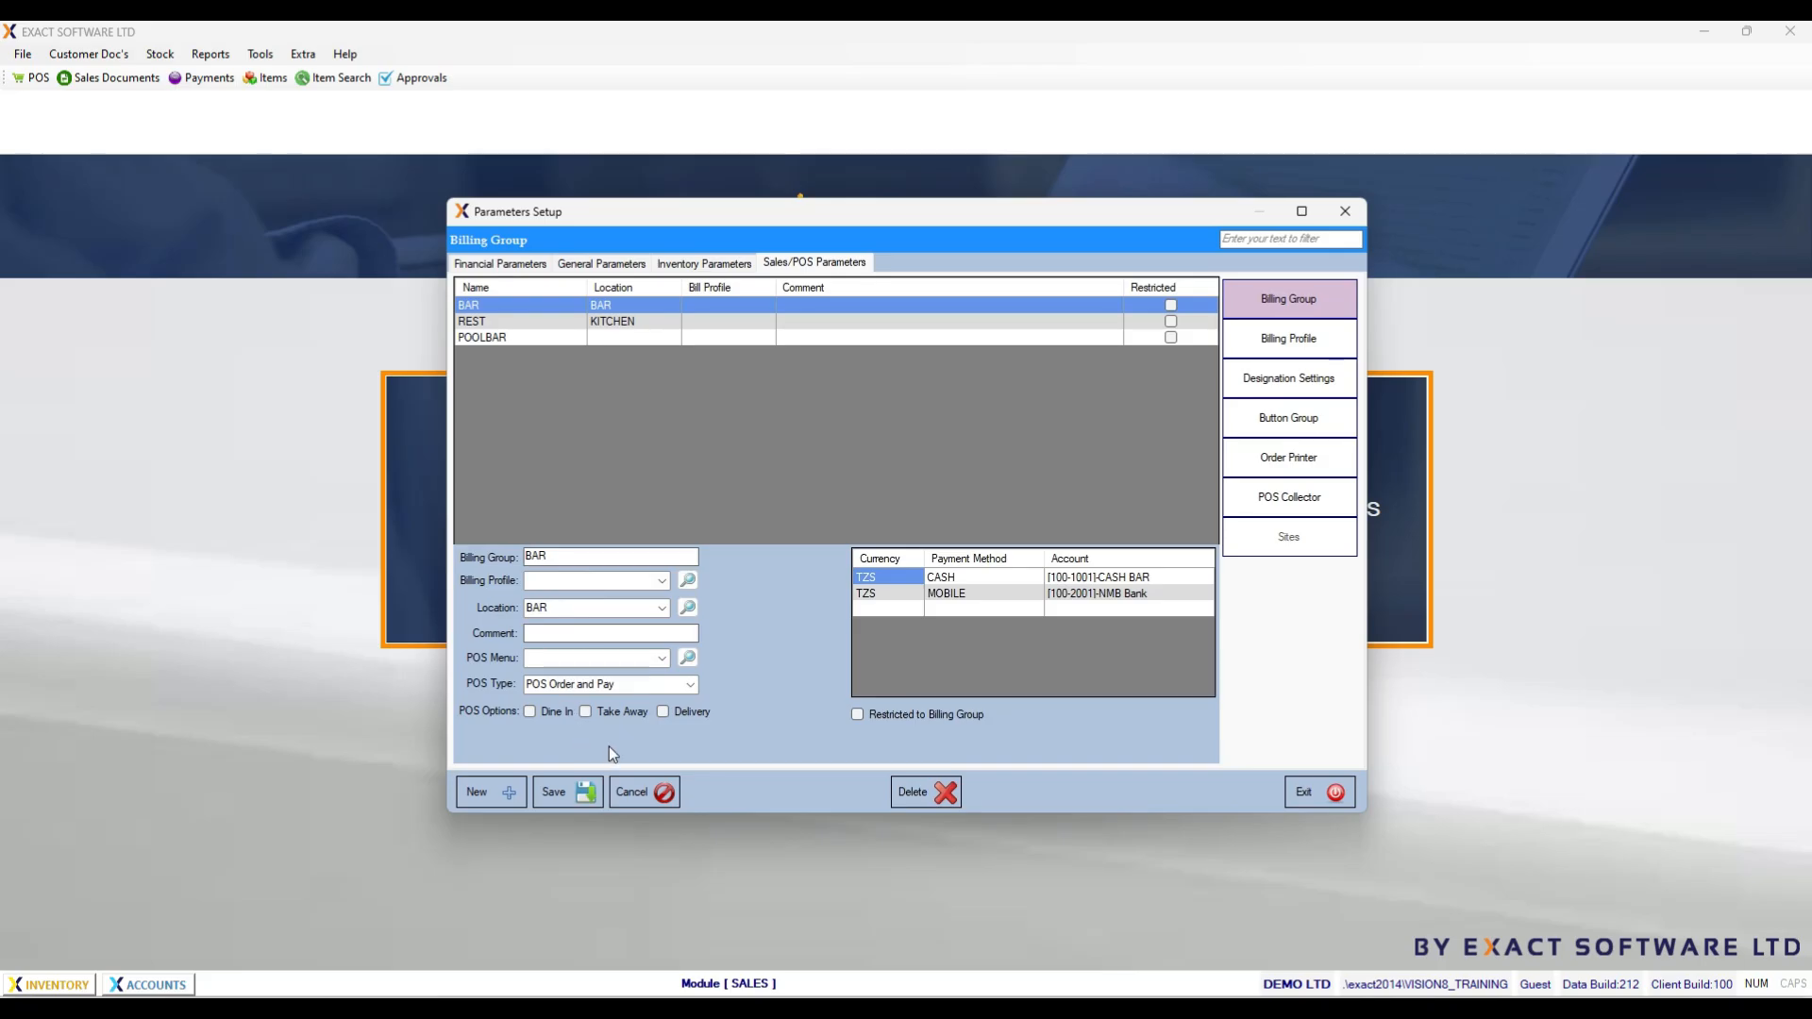
Step: Examine the REST billing group's location, POS type choices and POS options, keeping Restaurant POS selected
click(491, 322)
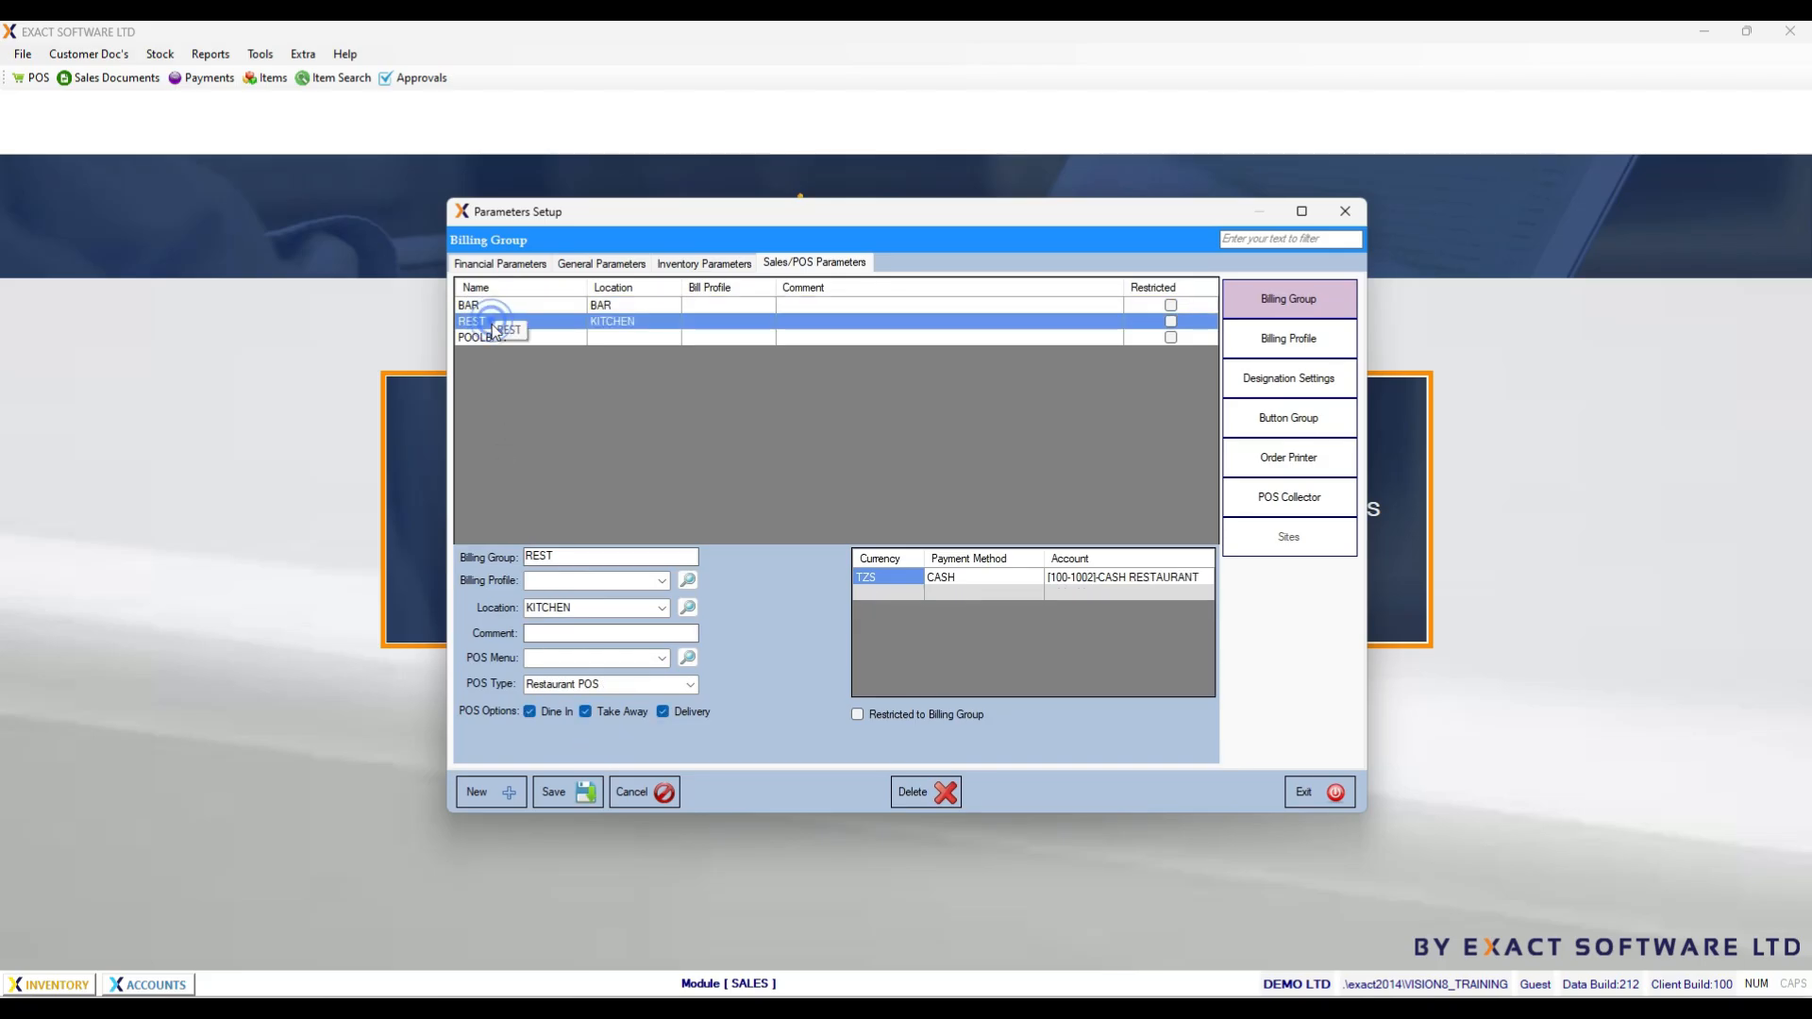
click(754, 577)
click(662, 608)
click(562, 655)
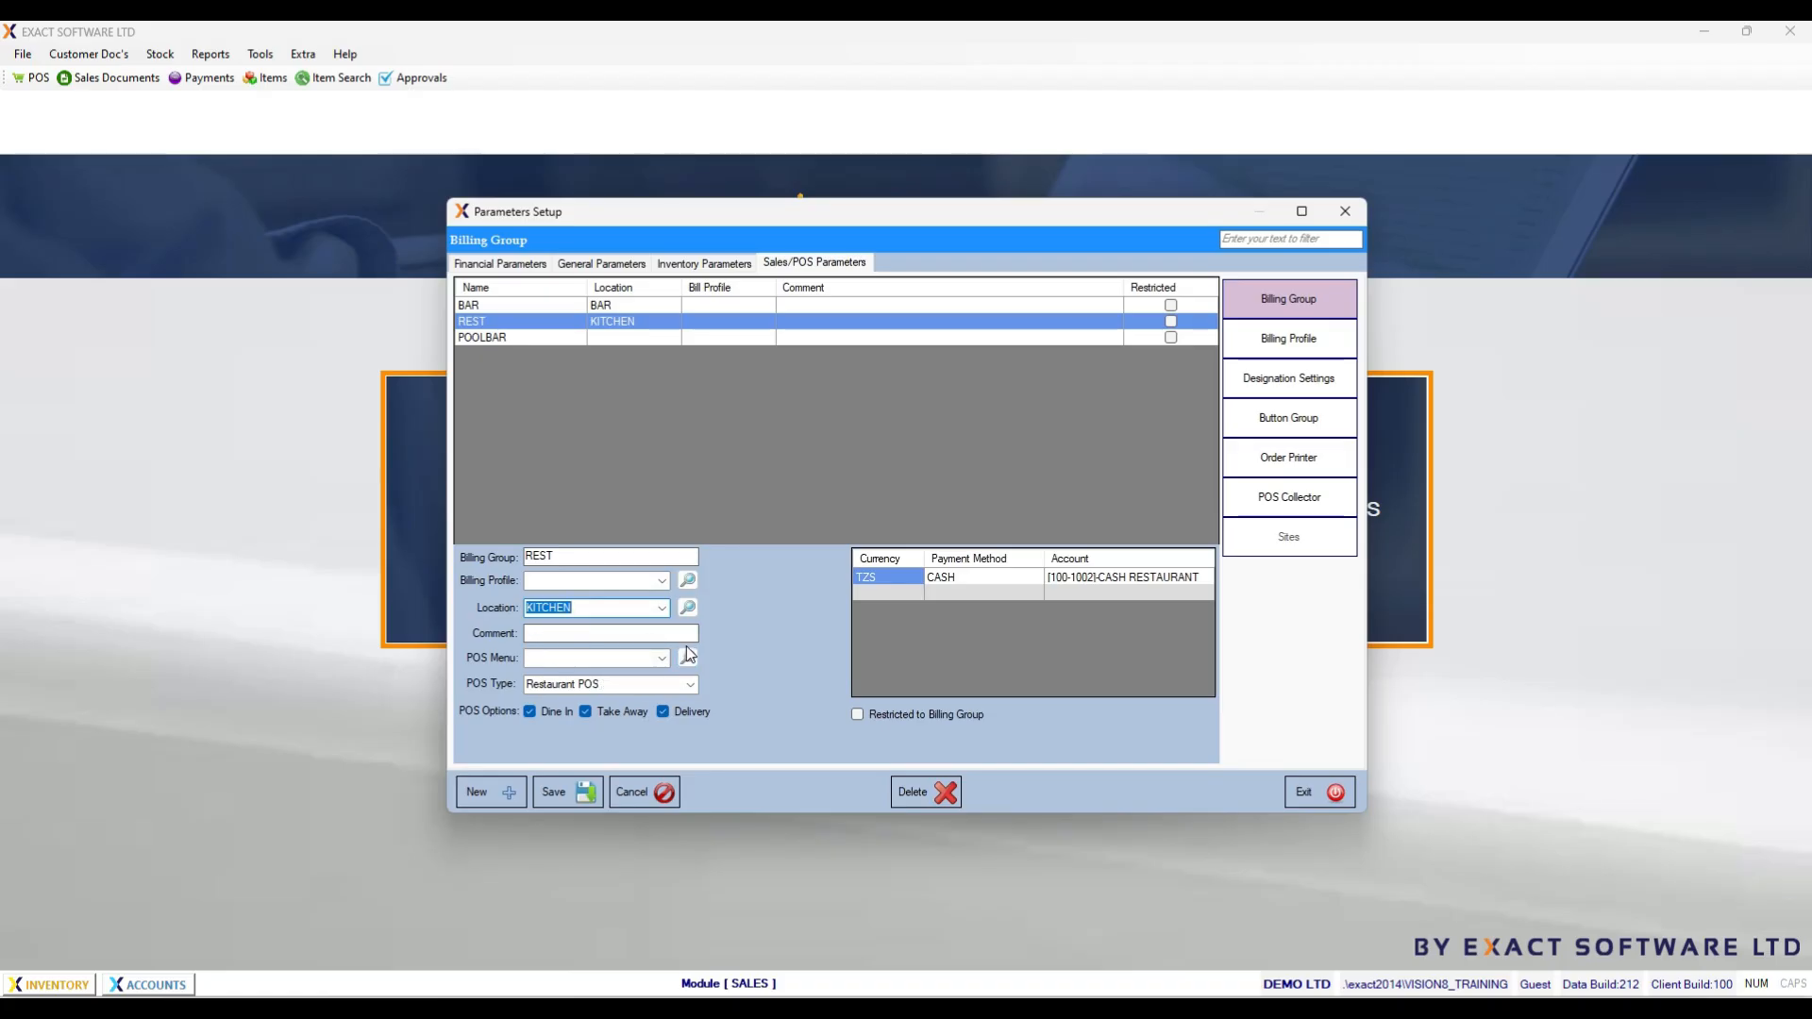
click(692, 684)
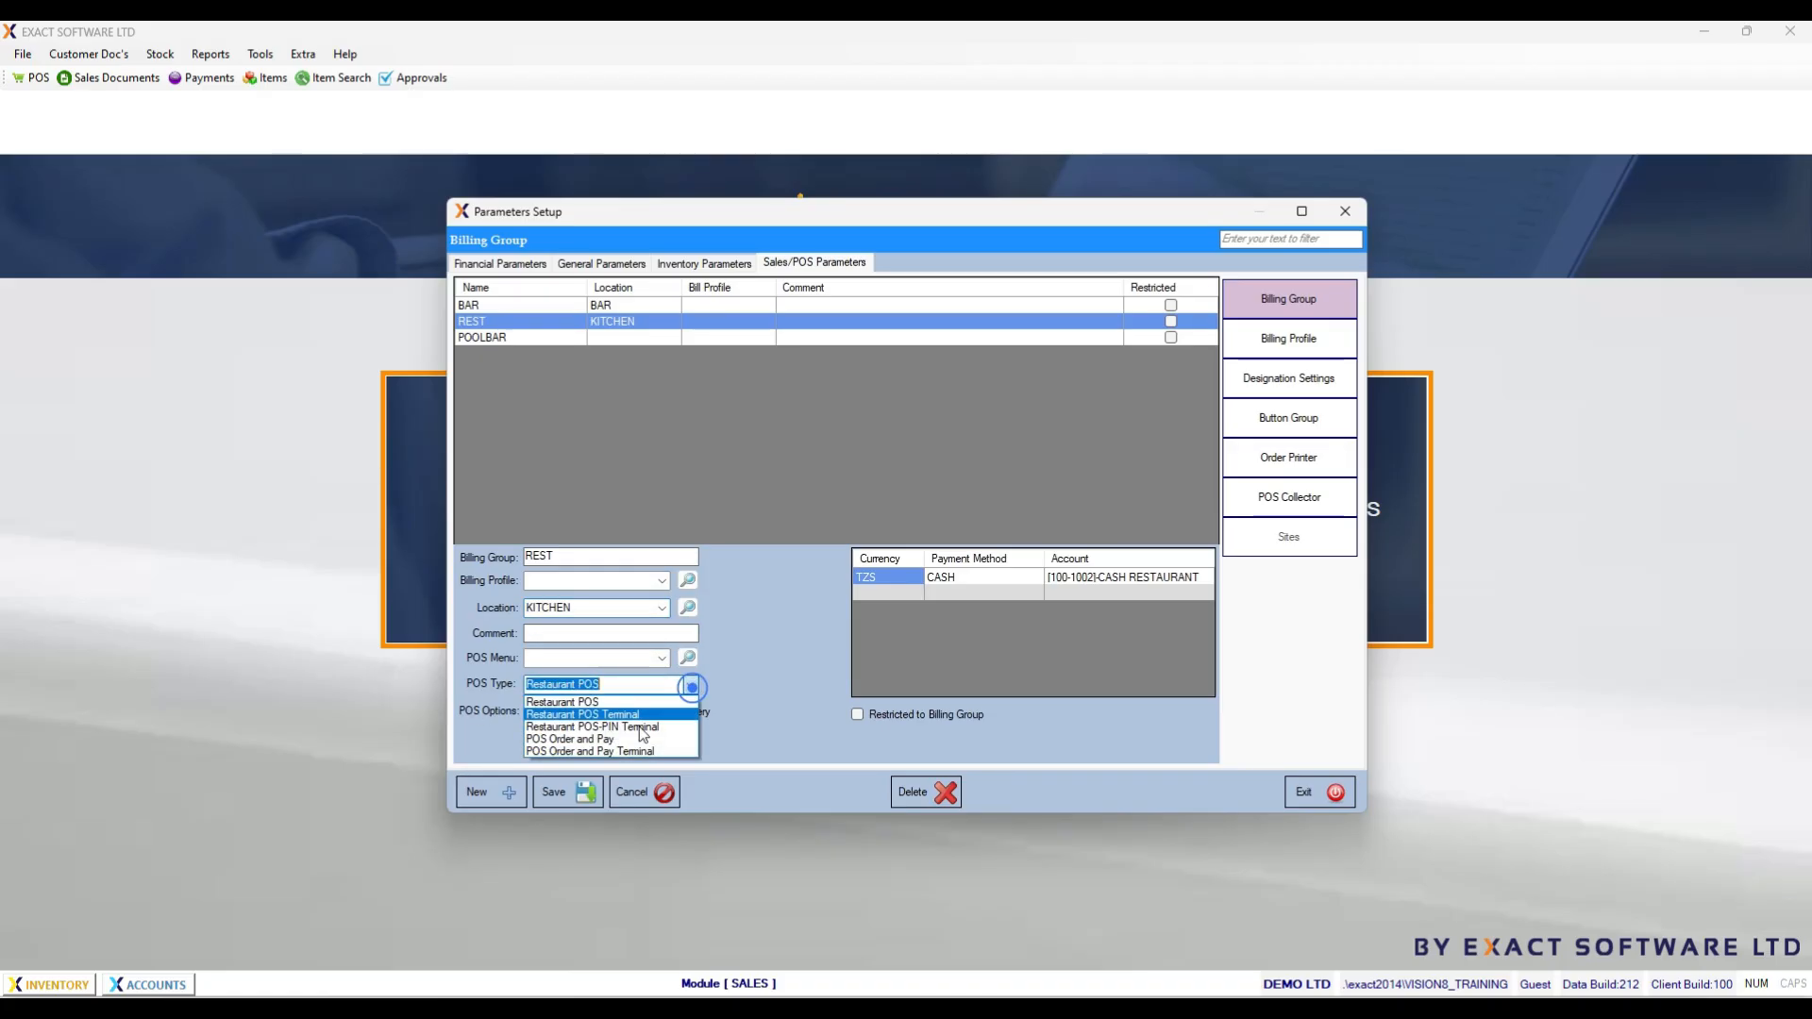
click(568, 704)
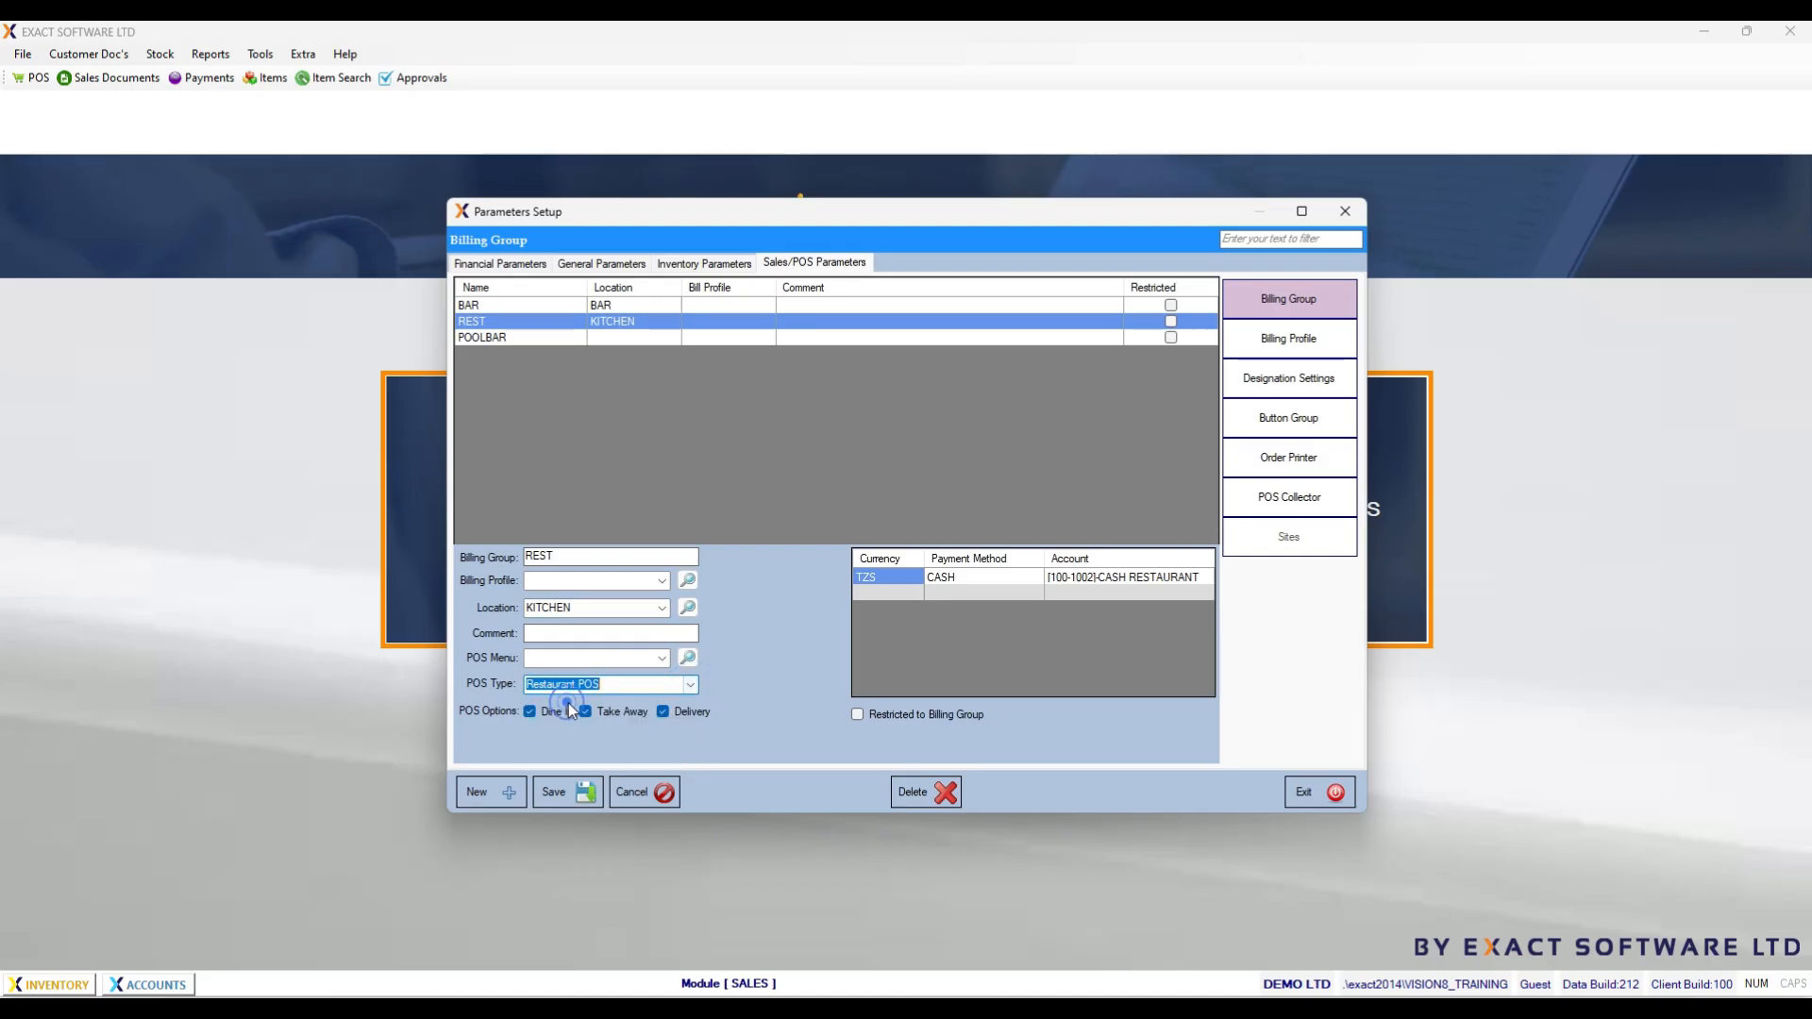
click(531, 717)
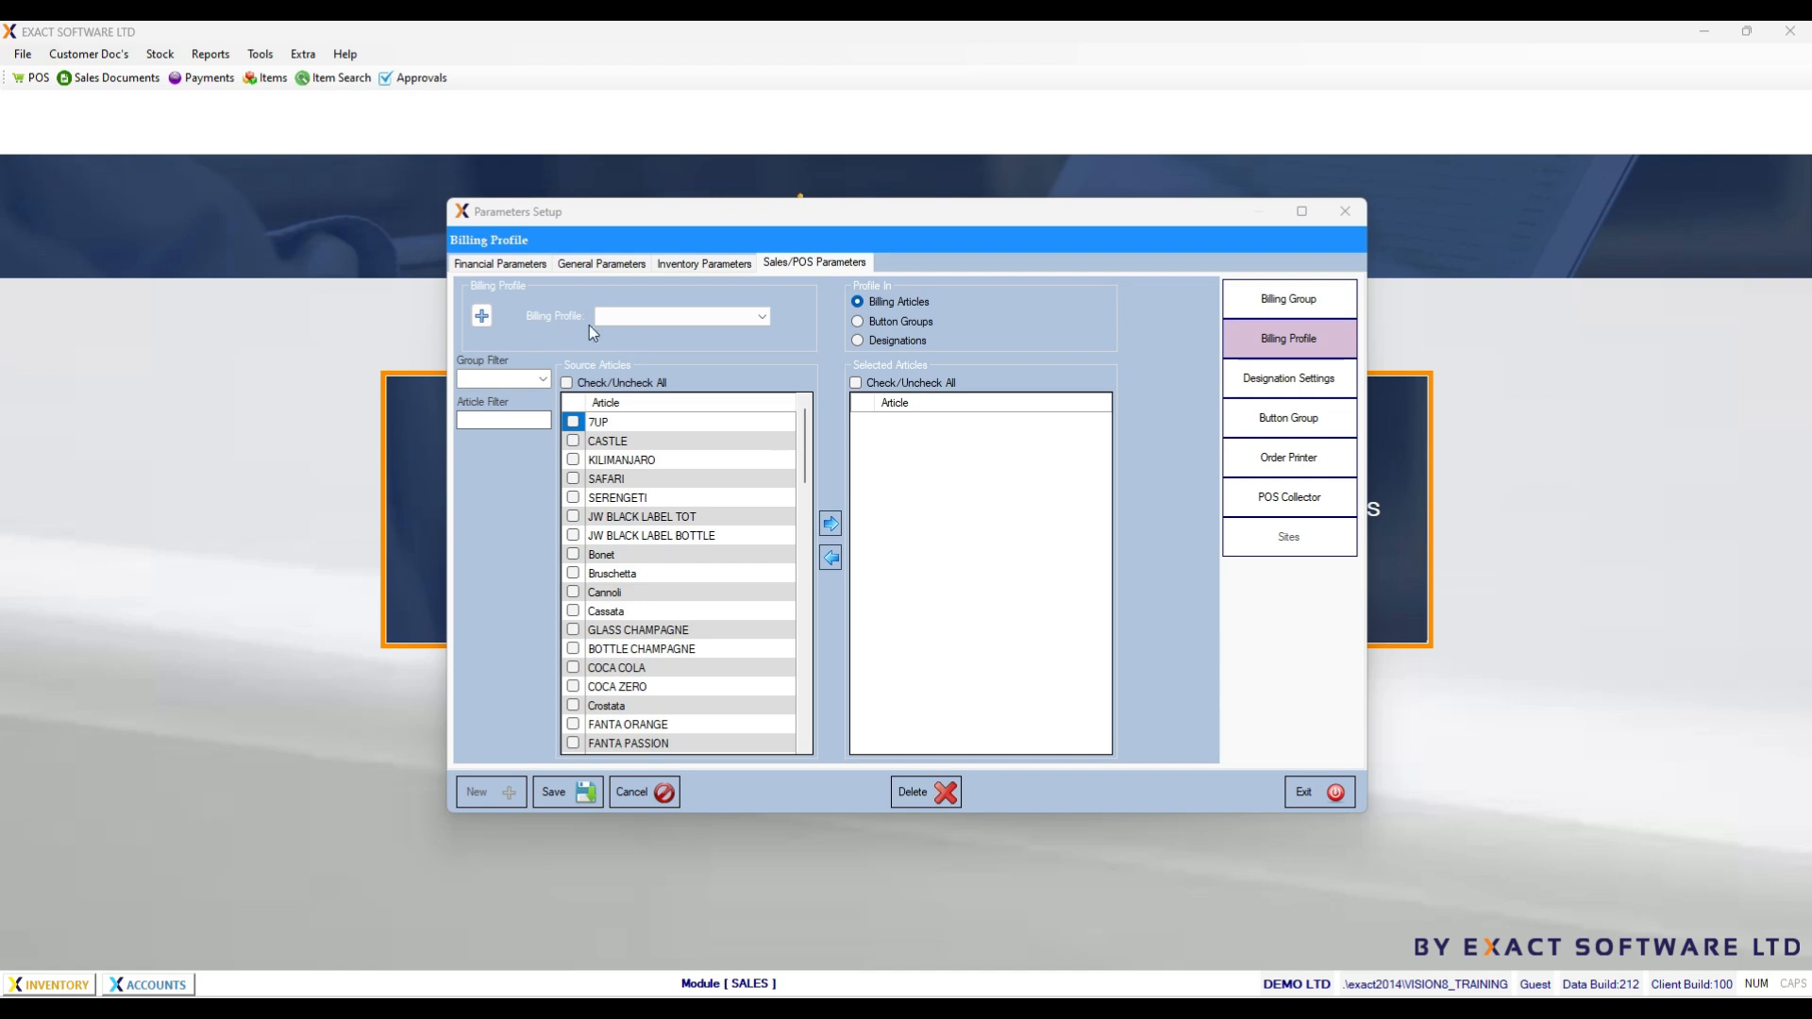
Step: Create a new billing profile named BAR
click(482, 318)
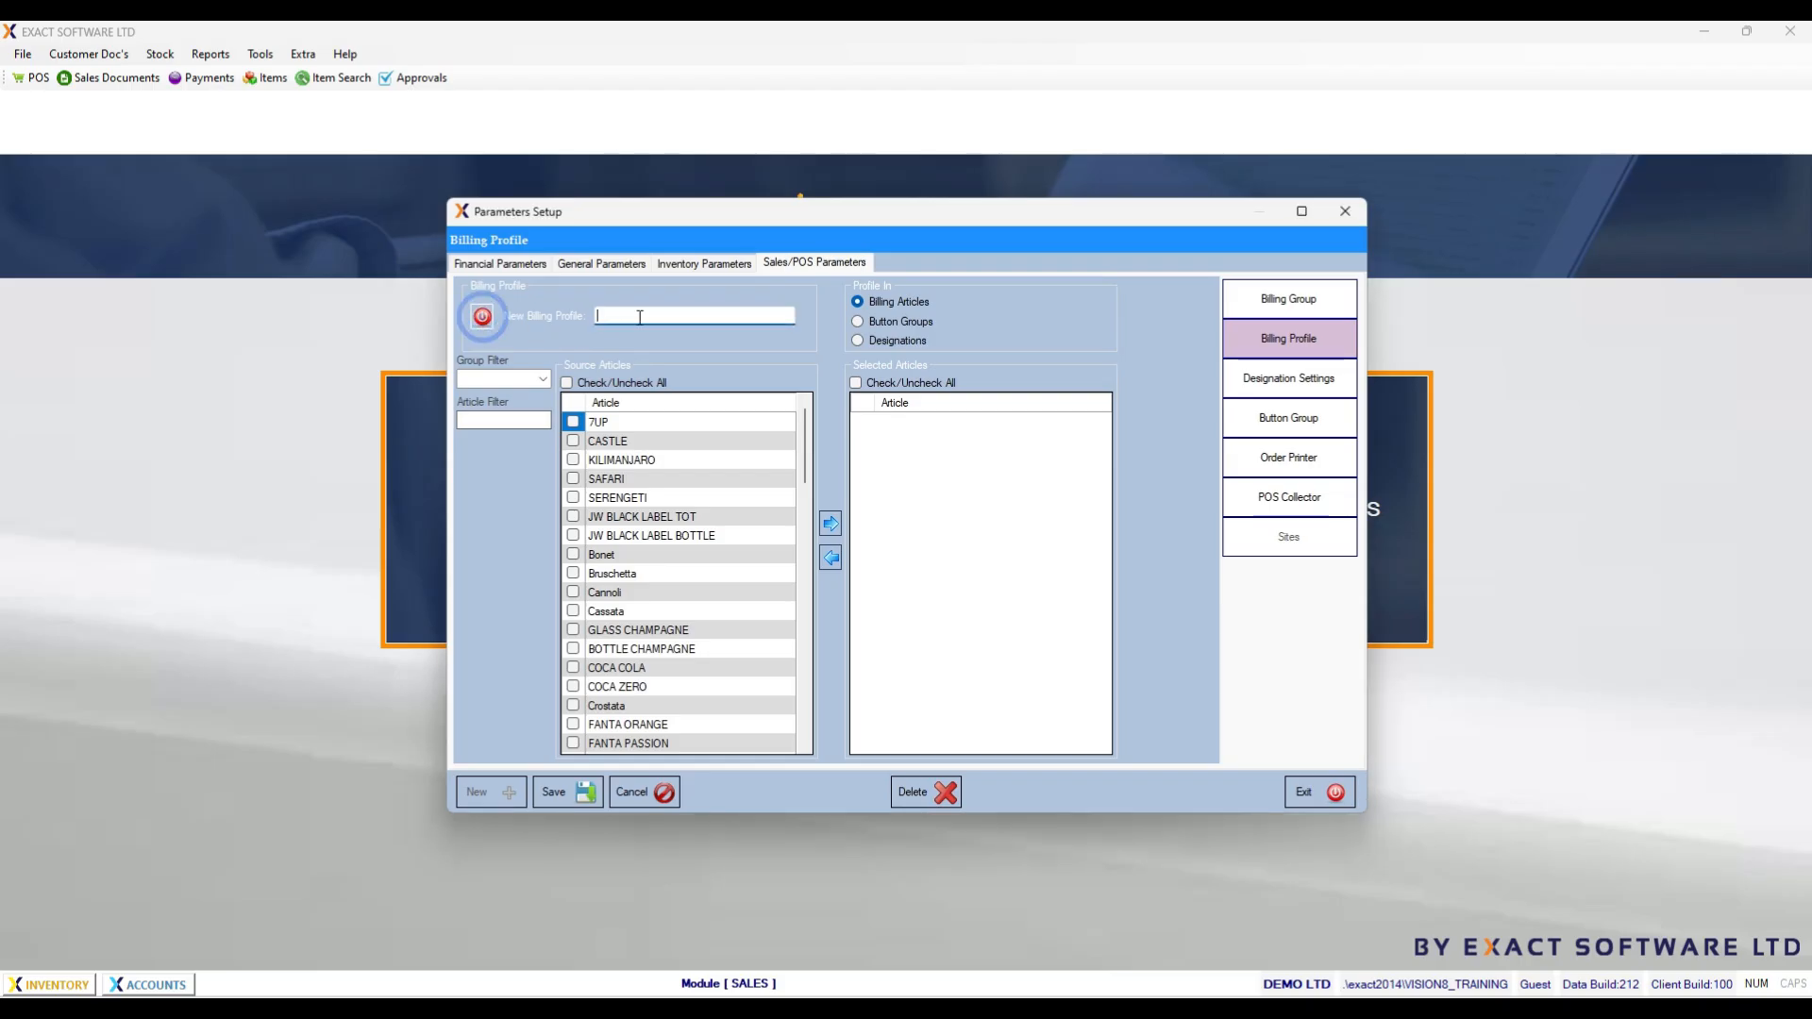
text(BAR)
key(Return)
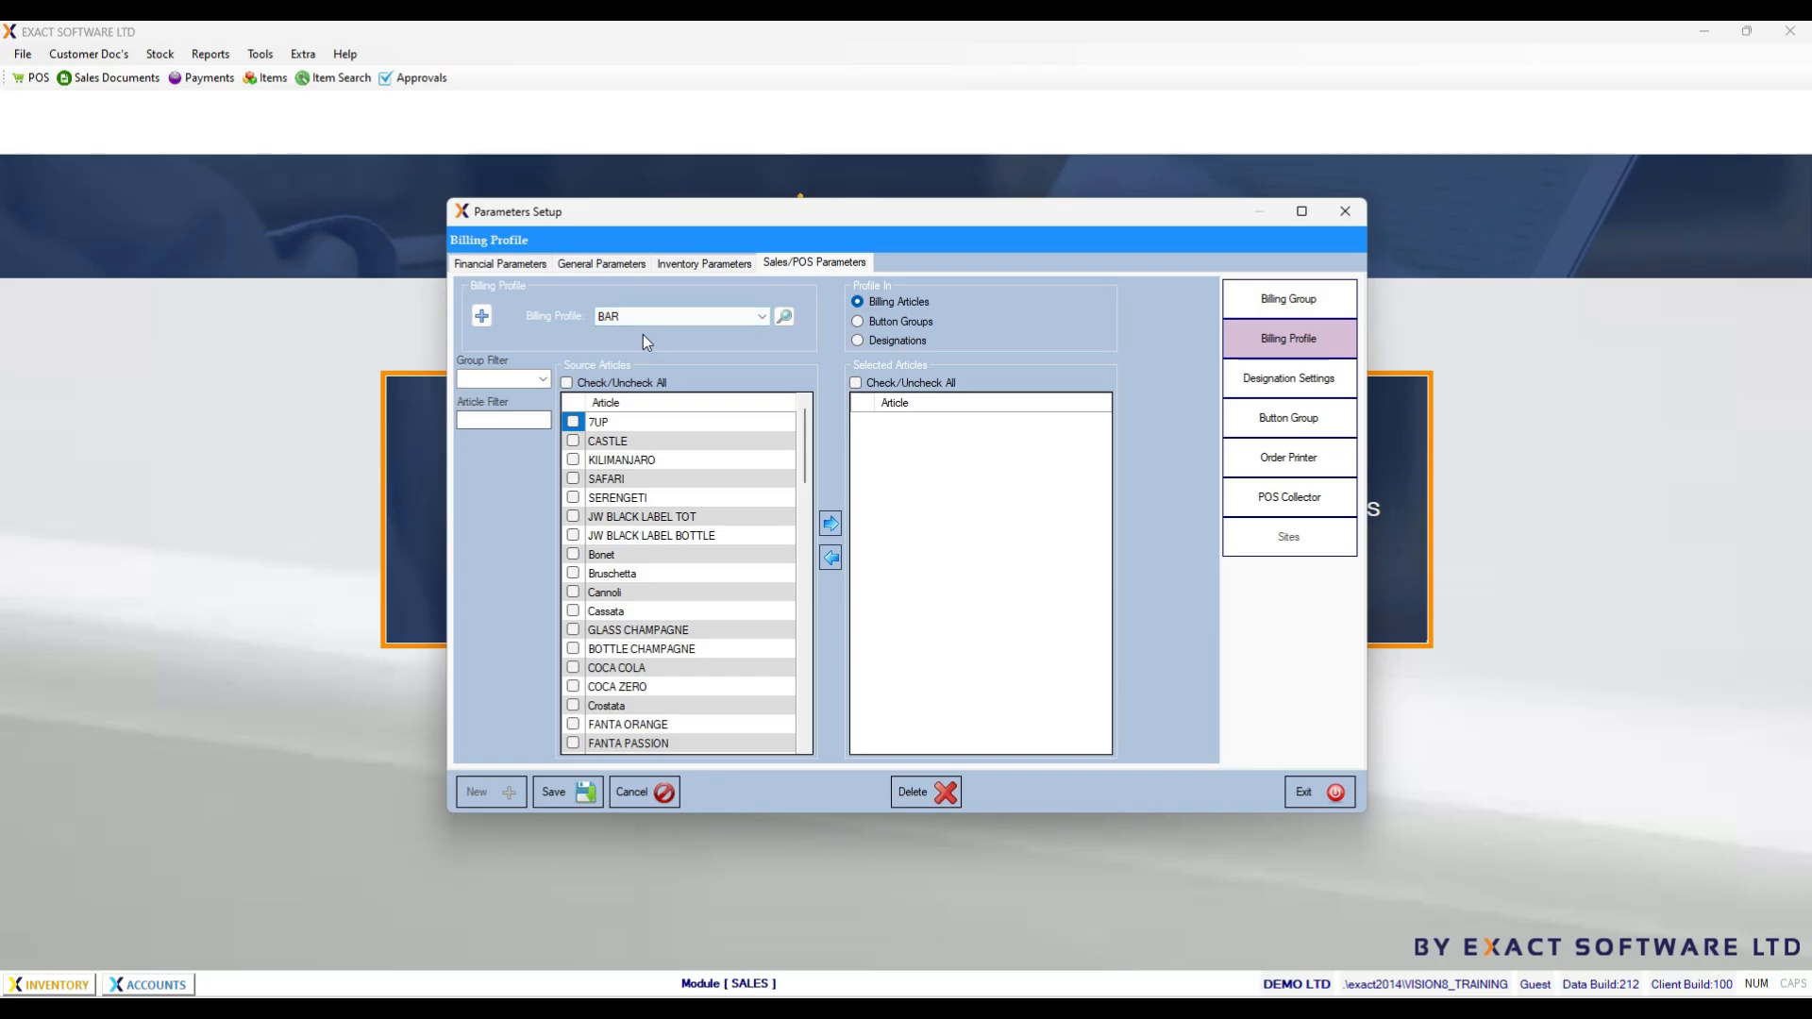
Step: Assign all articles of the BEV group to the BAR billing profile and save it
click(543, 379)
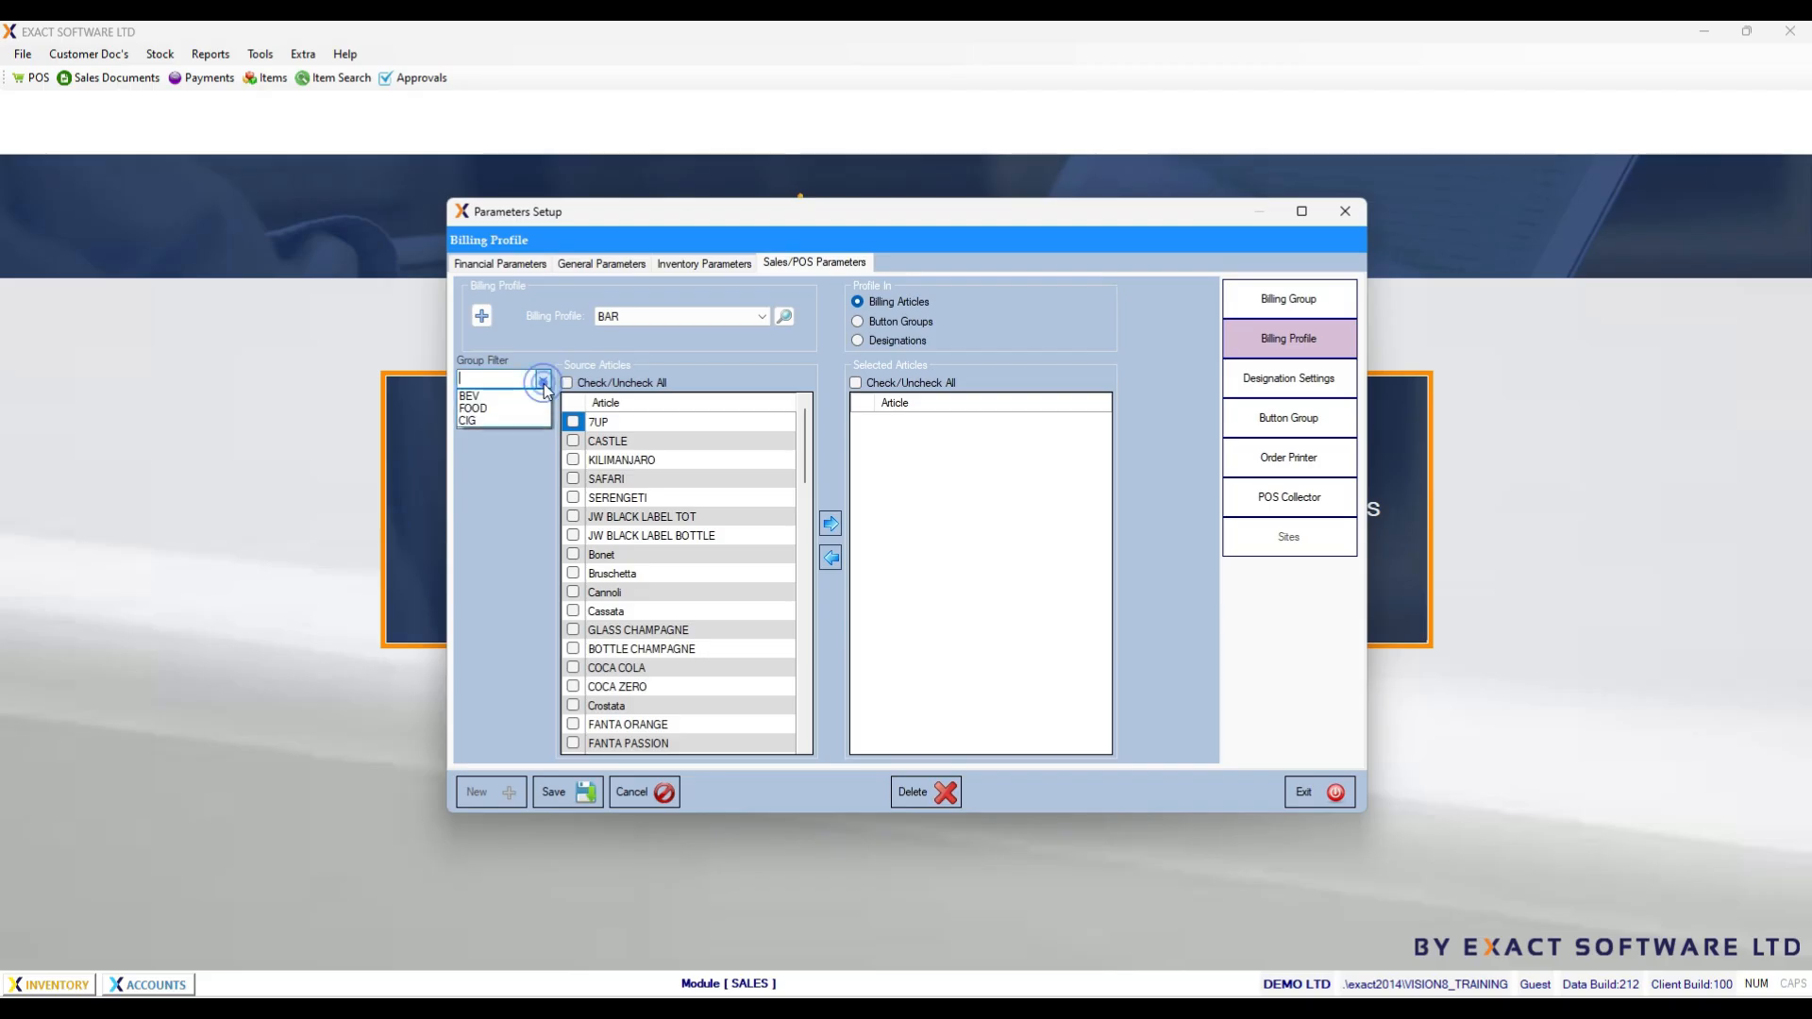
click(493, 397)
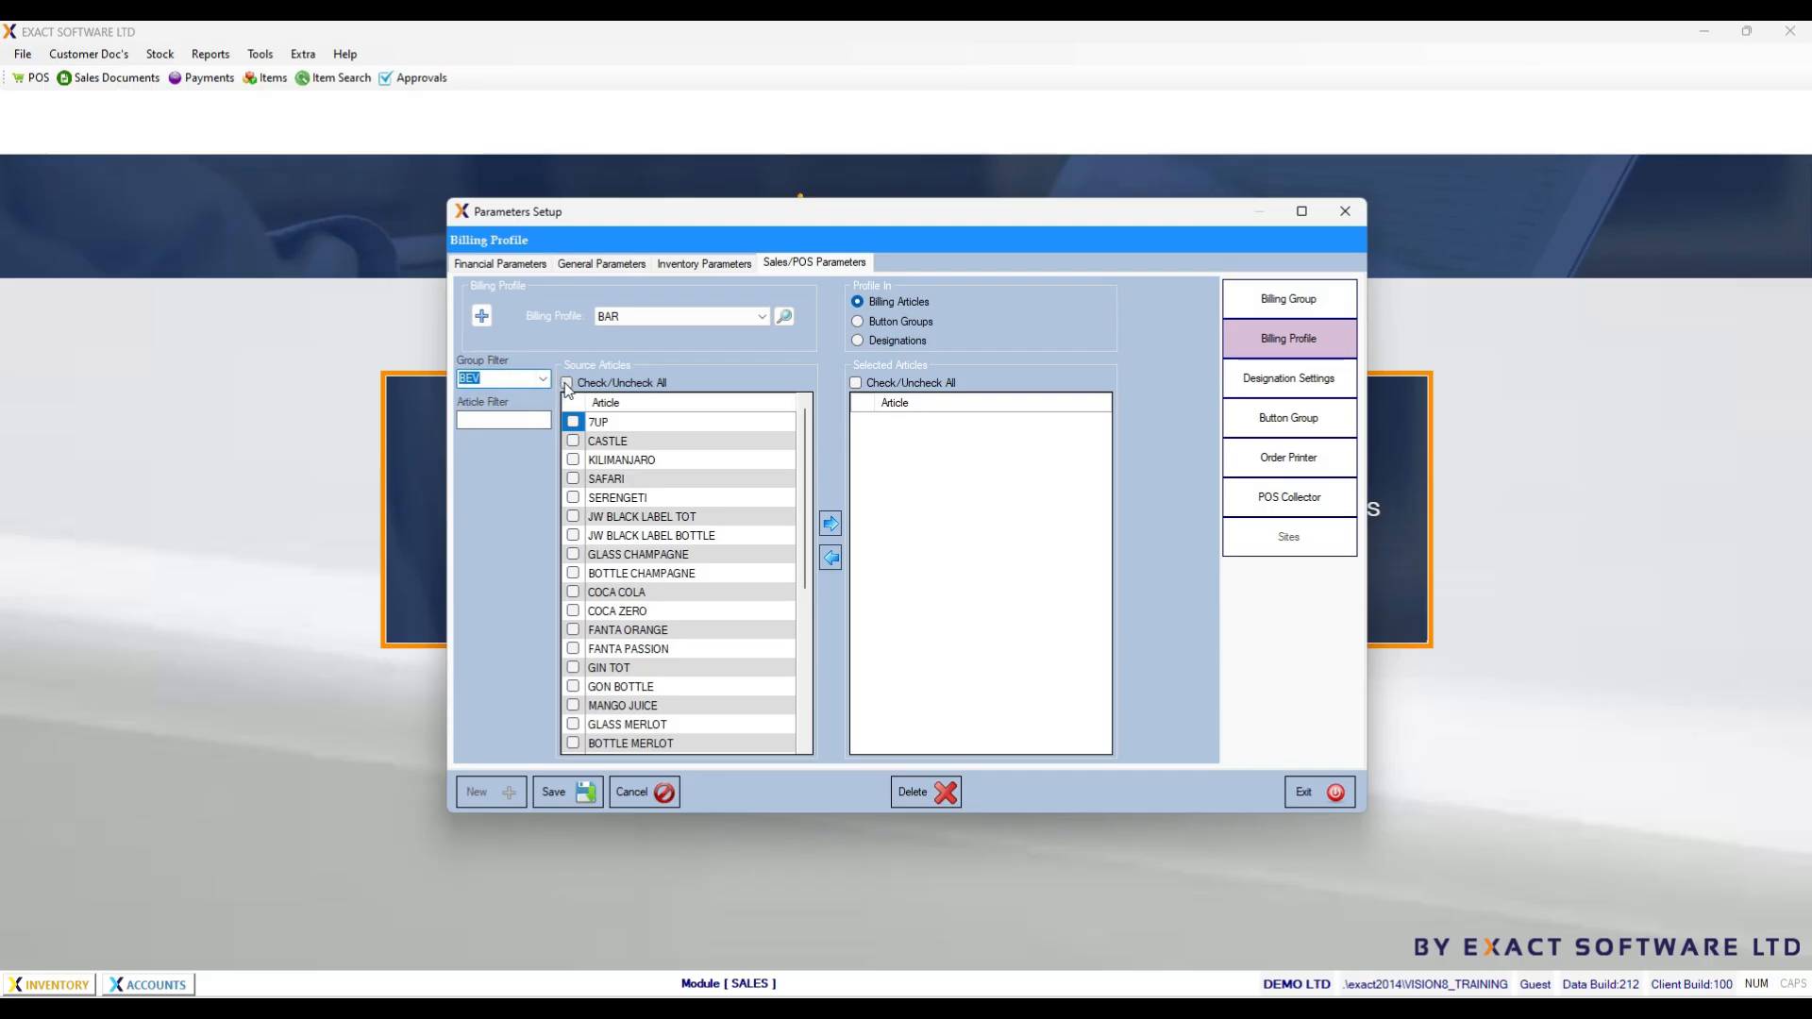
click(566, 383)
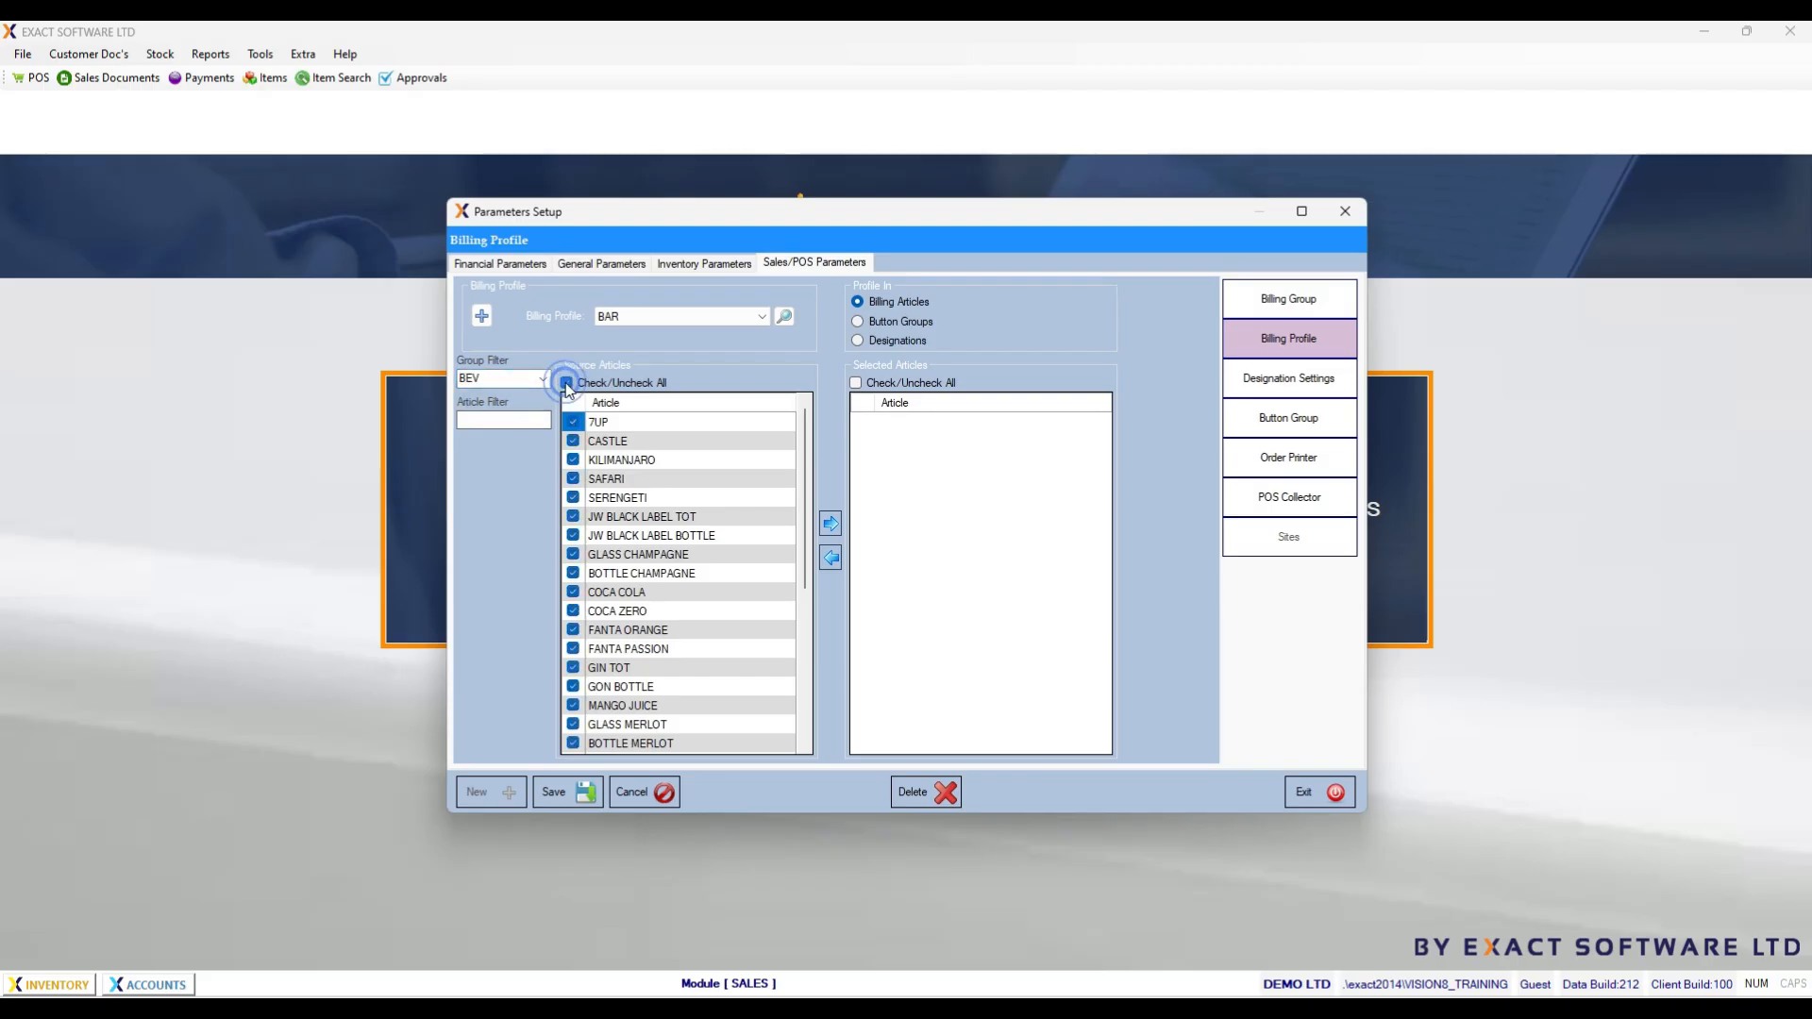
click(832, 527)
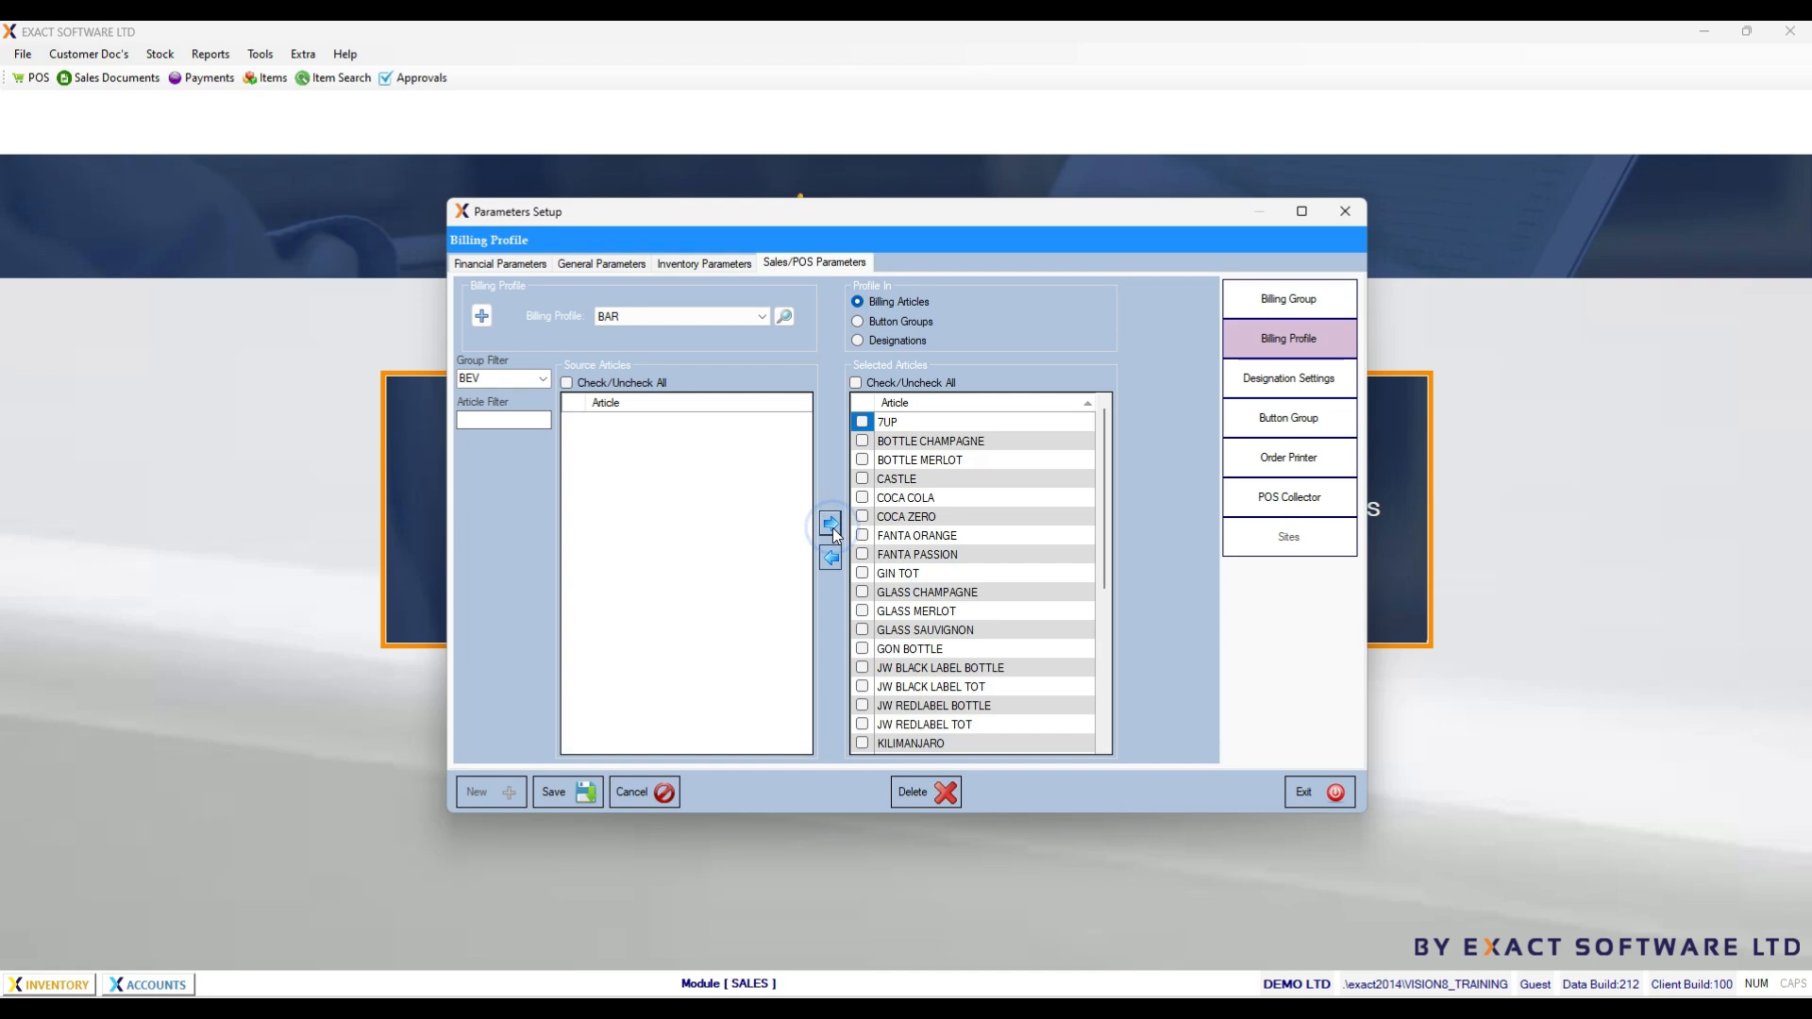
click(585, 793)
Step: Create a new billing profile named REST and save it
click(483, 318)
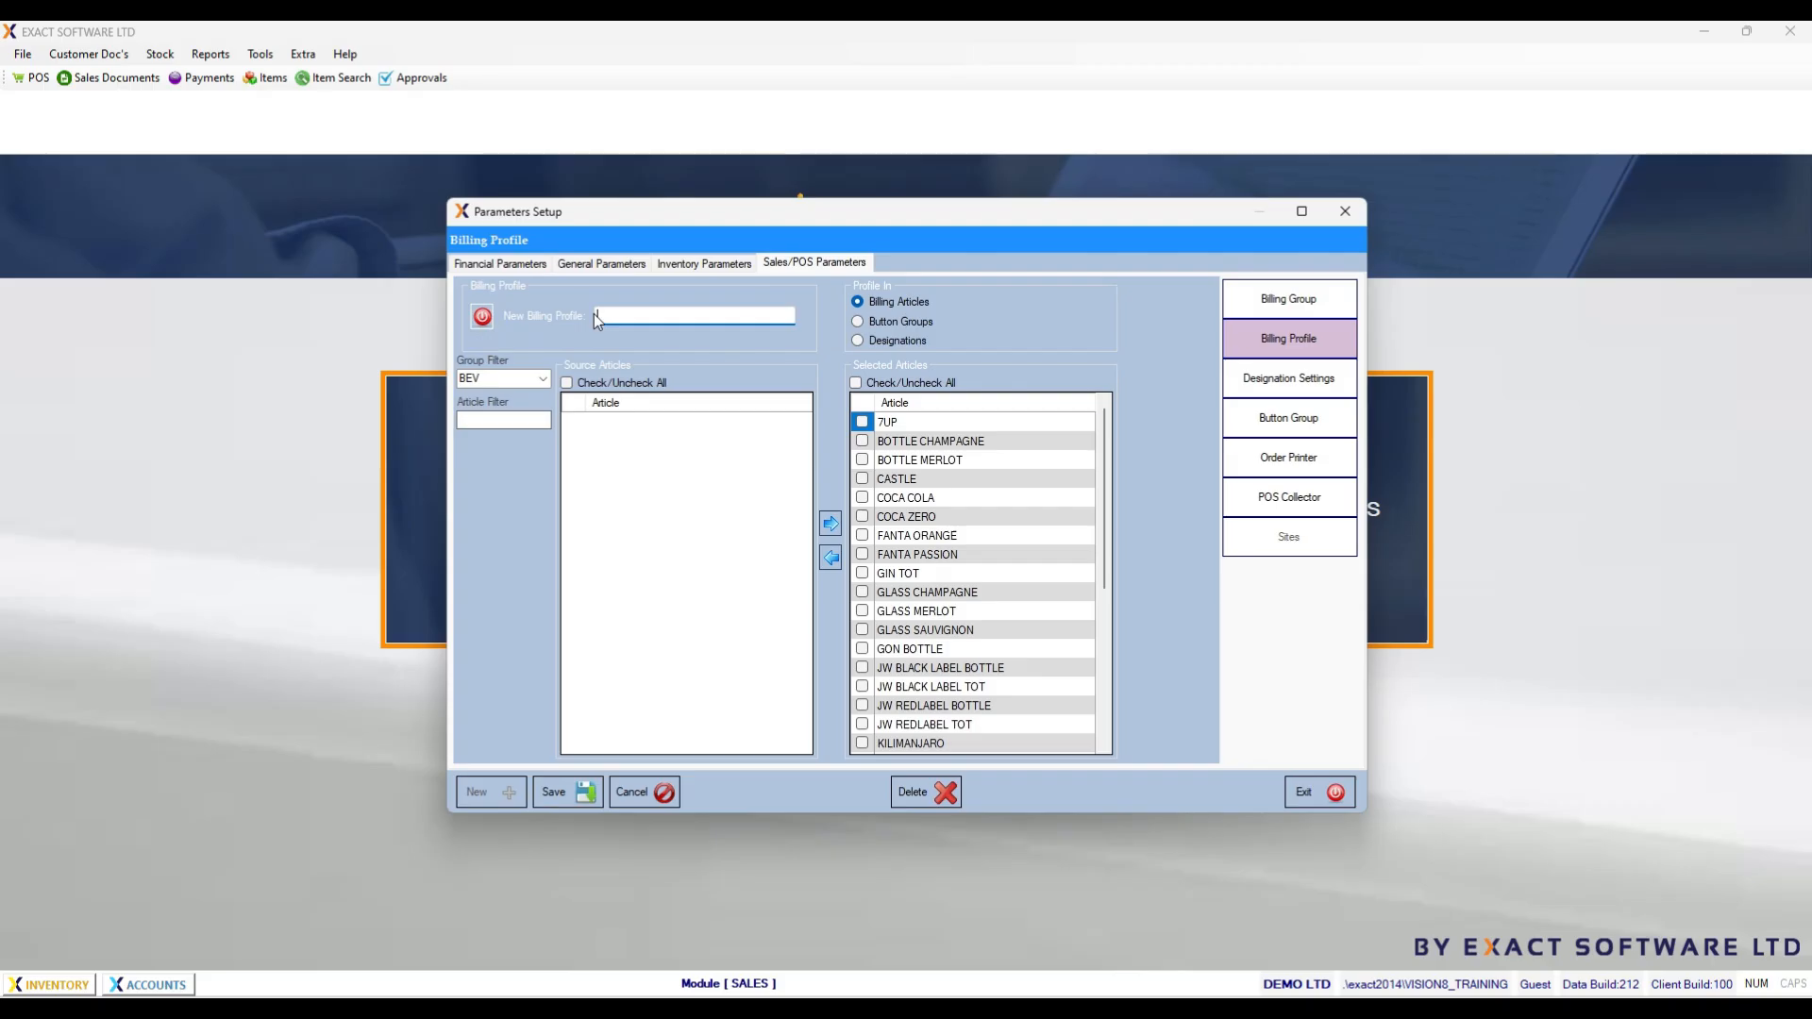
text(REST)
key(ctrl+s)
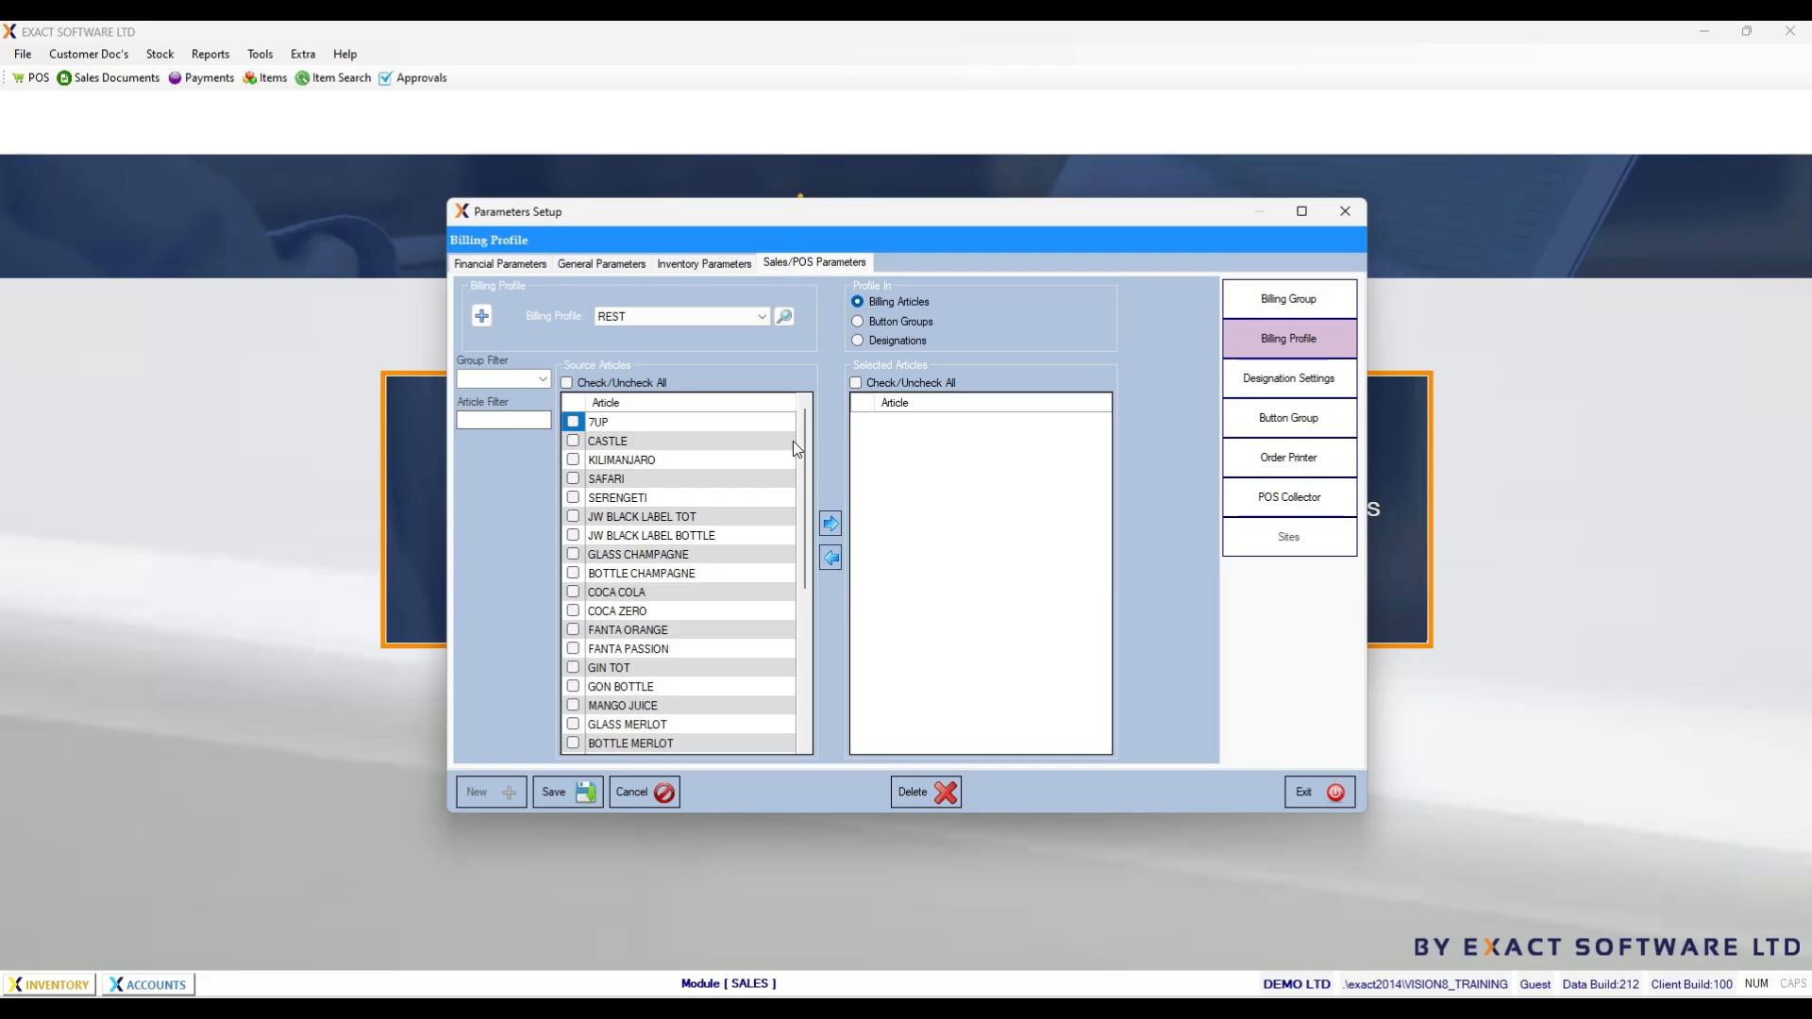
Step: Filter the source articles by the FOOD group and assign all of them to the REST billing profile
drag(806, 429, 807, 609)
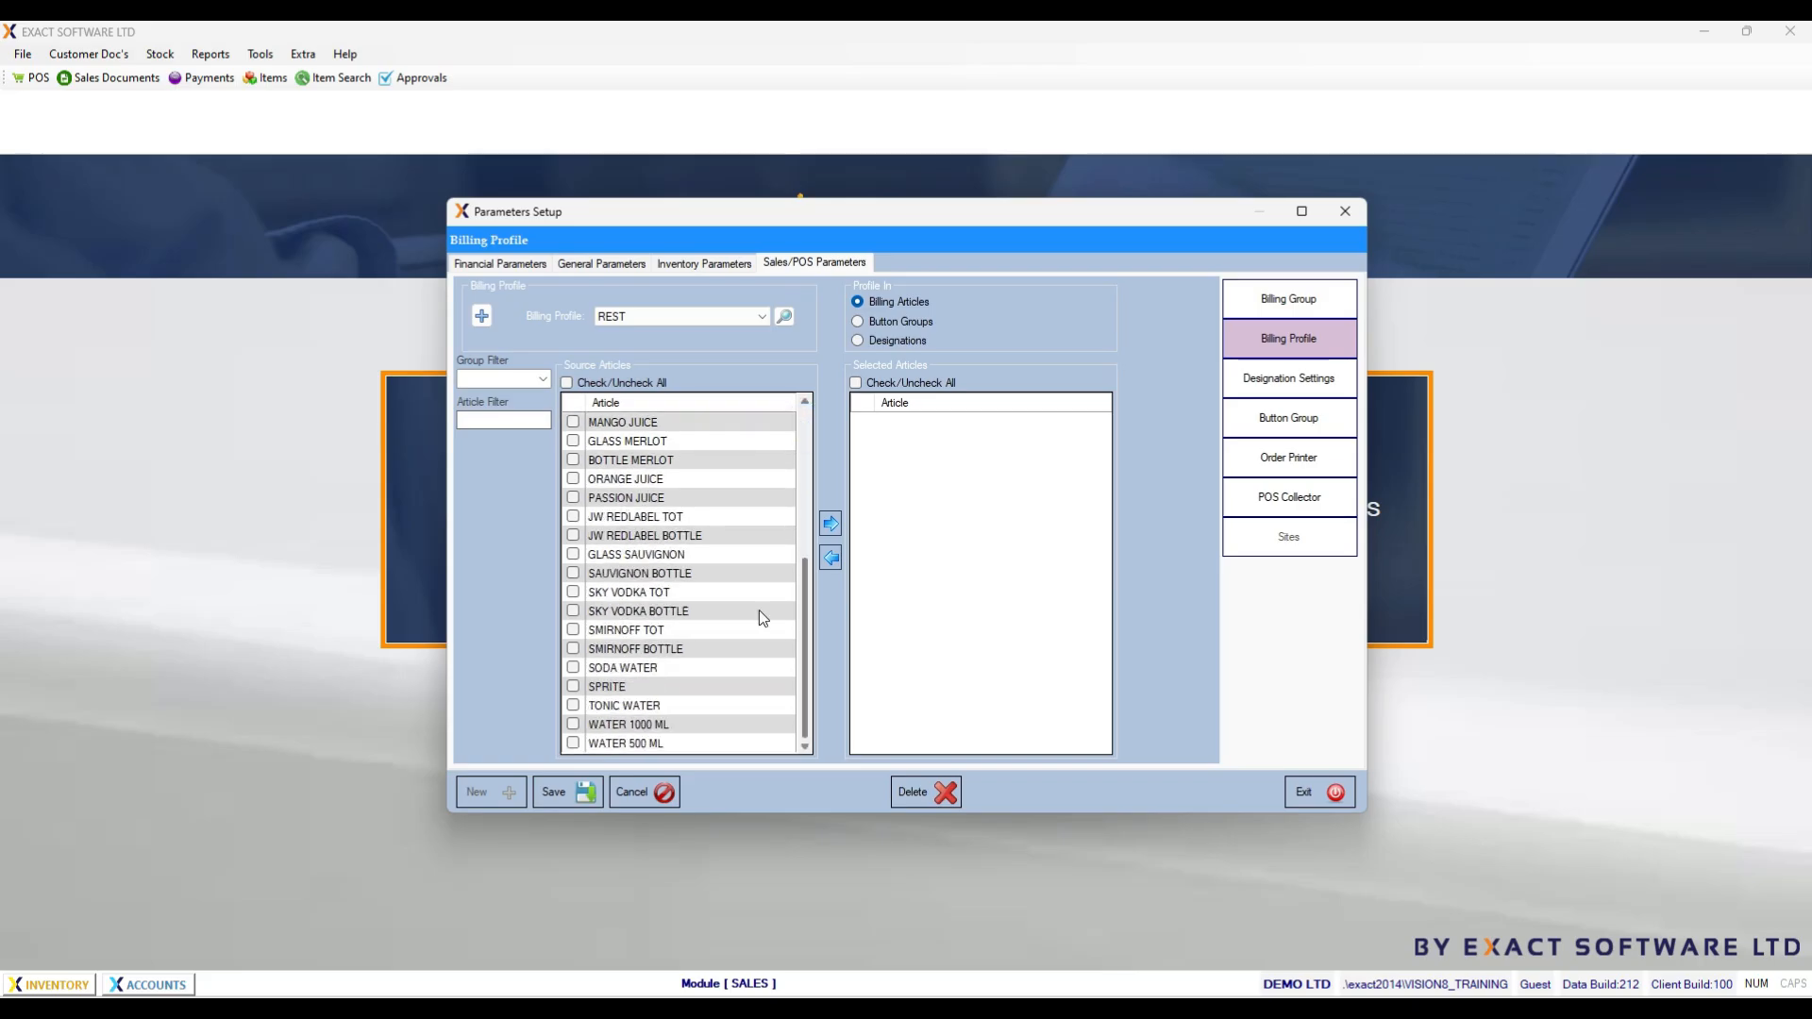
click(542, 378)
click(506, 412)
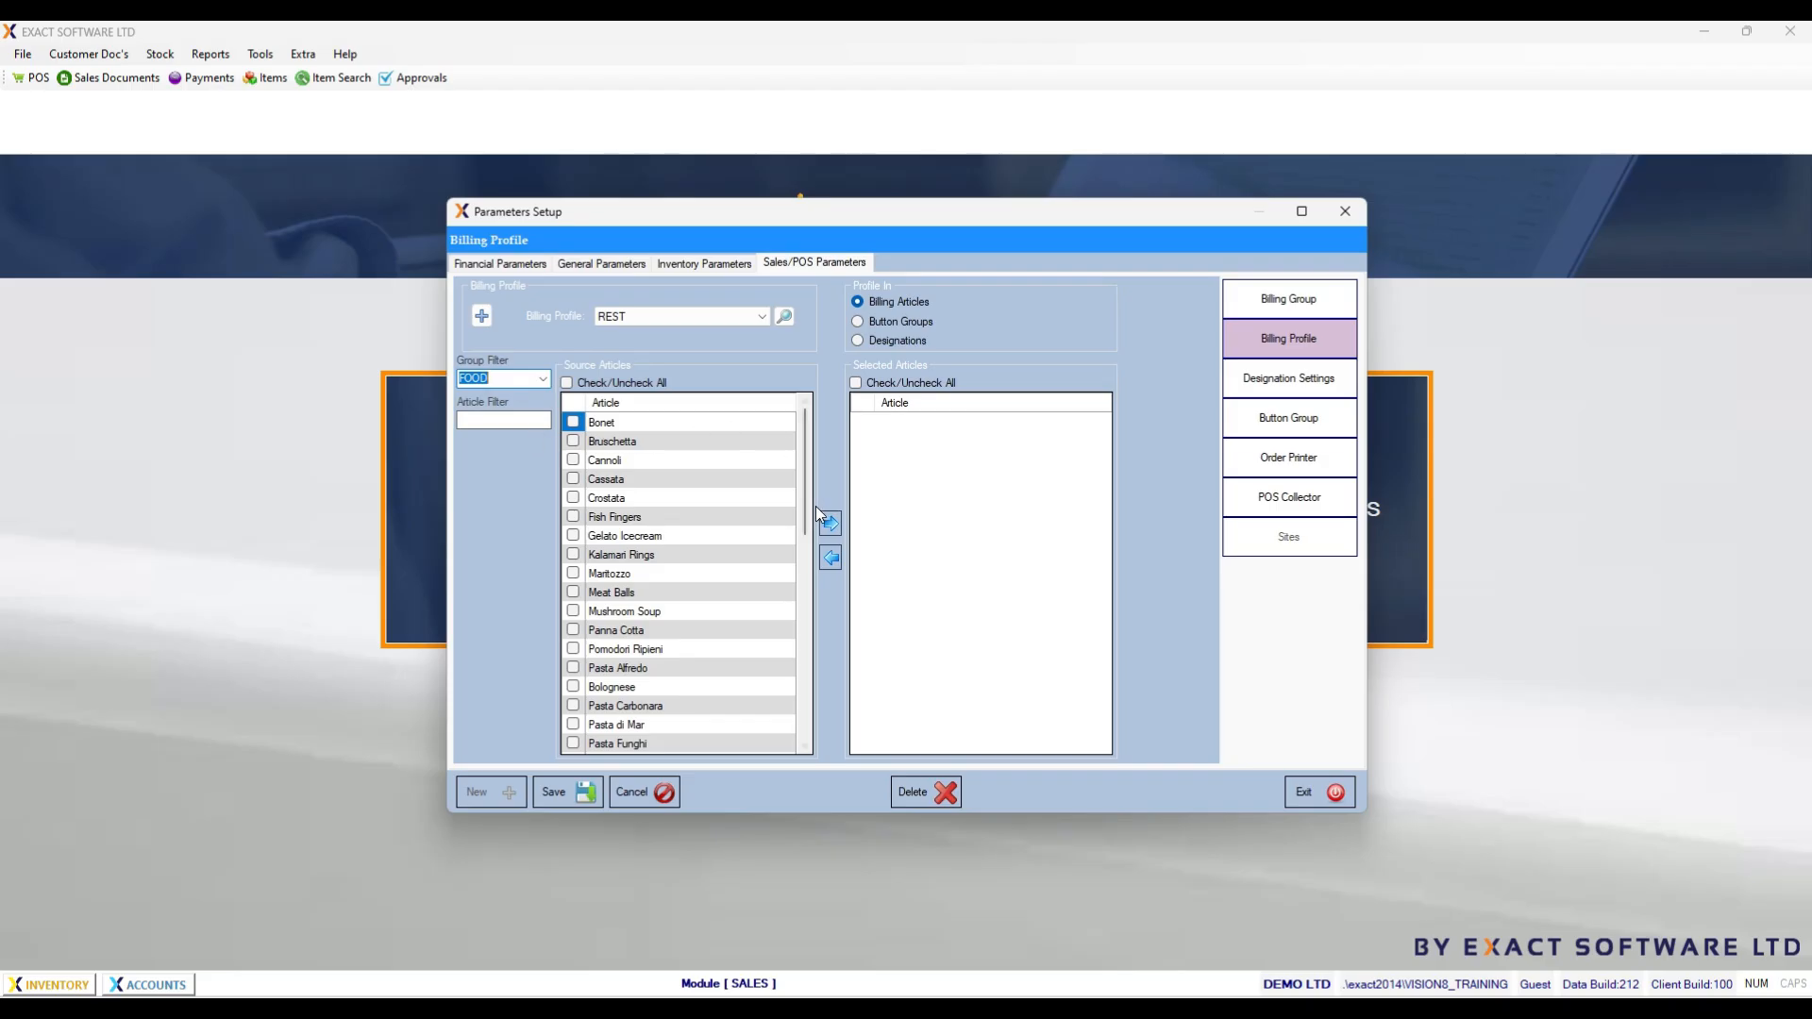
drag(807, 467, 767, 686)
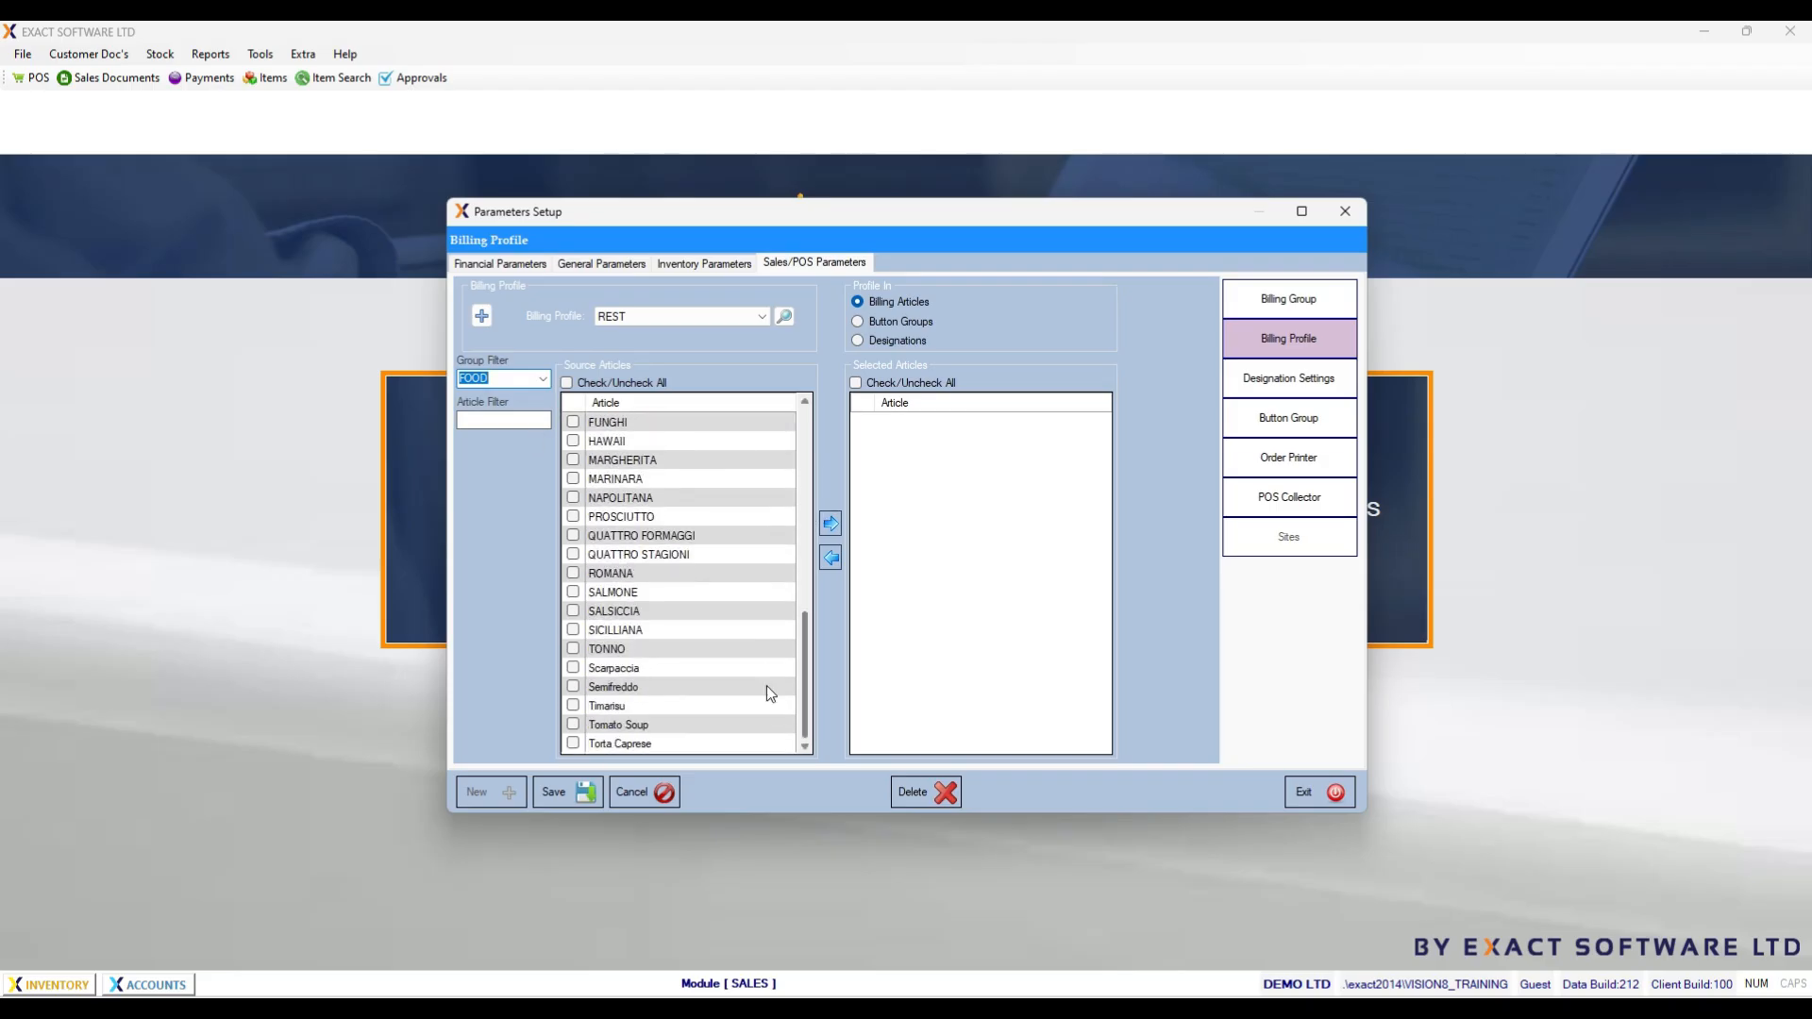
scroll(768, 614, up, 7)
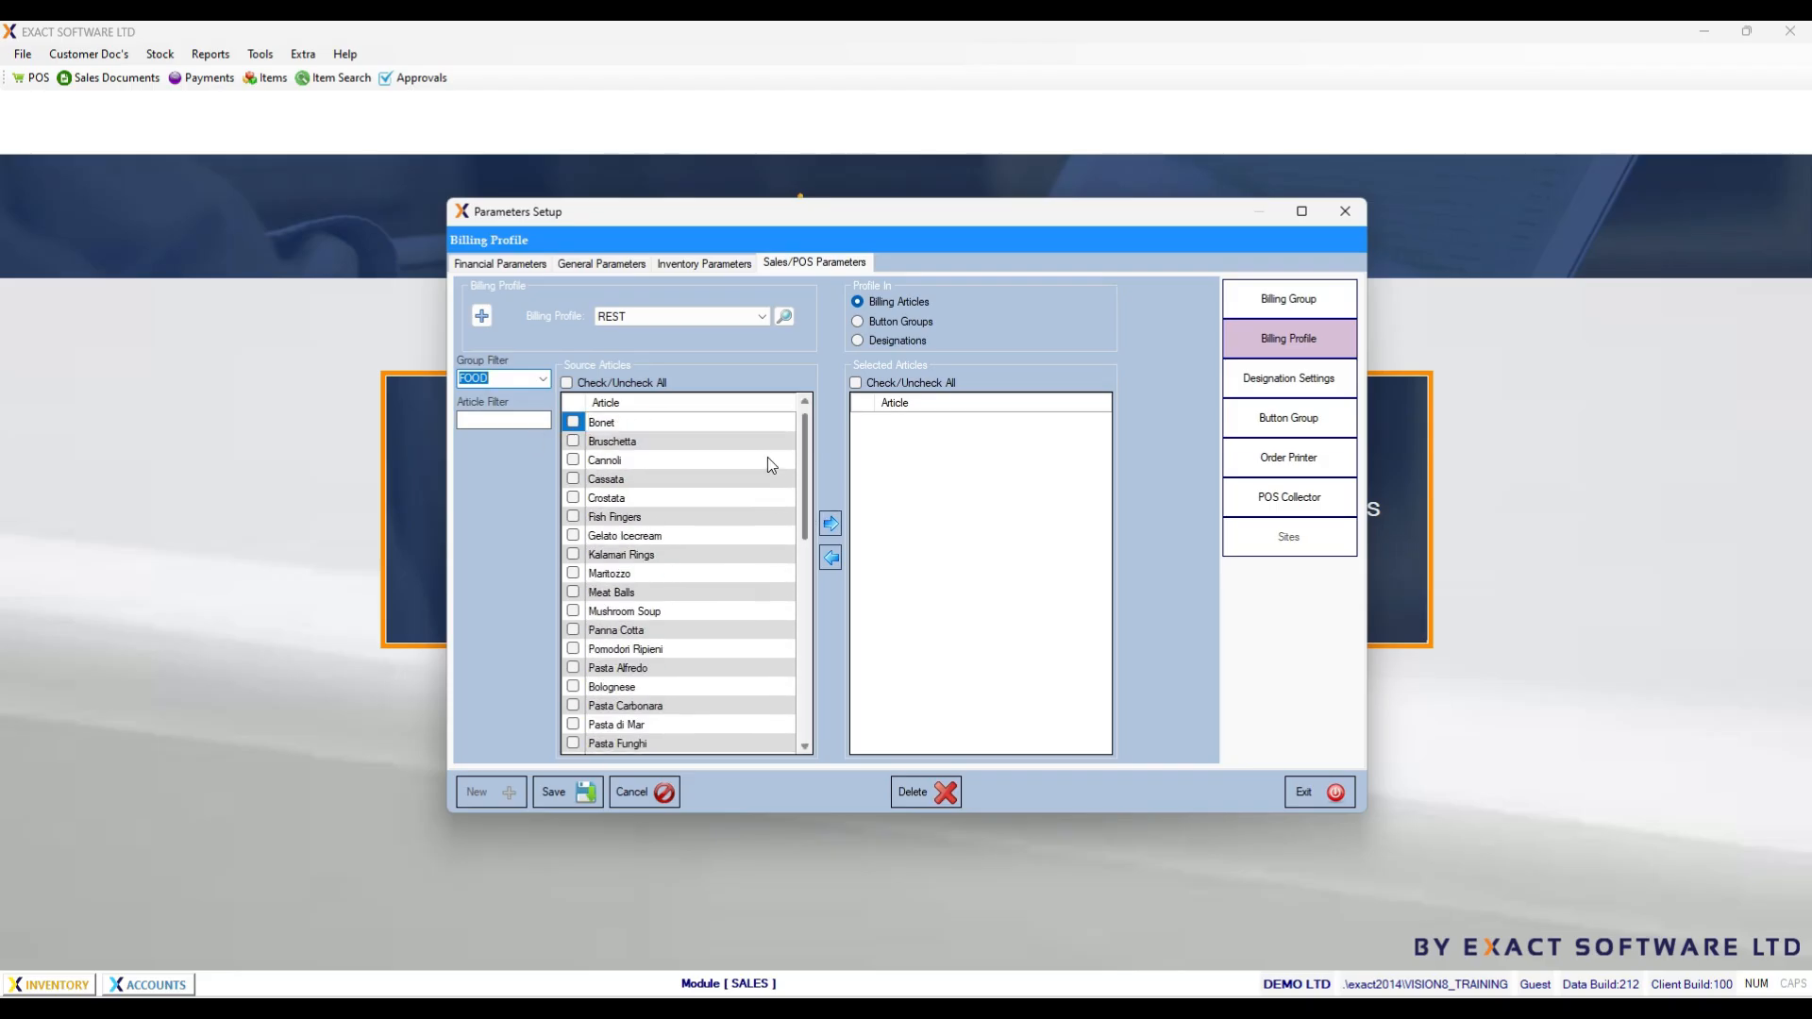
click(567, 382)
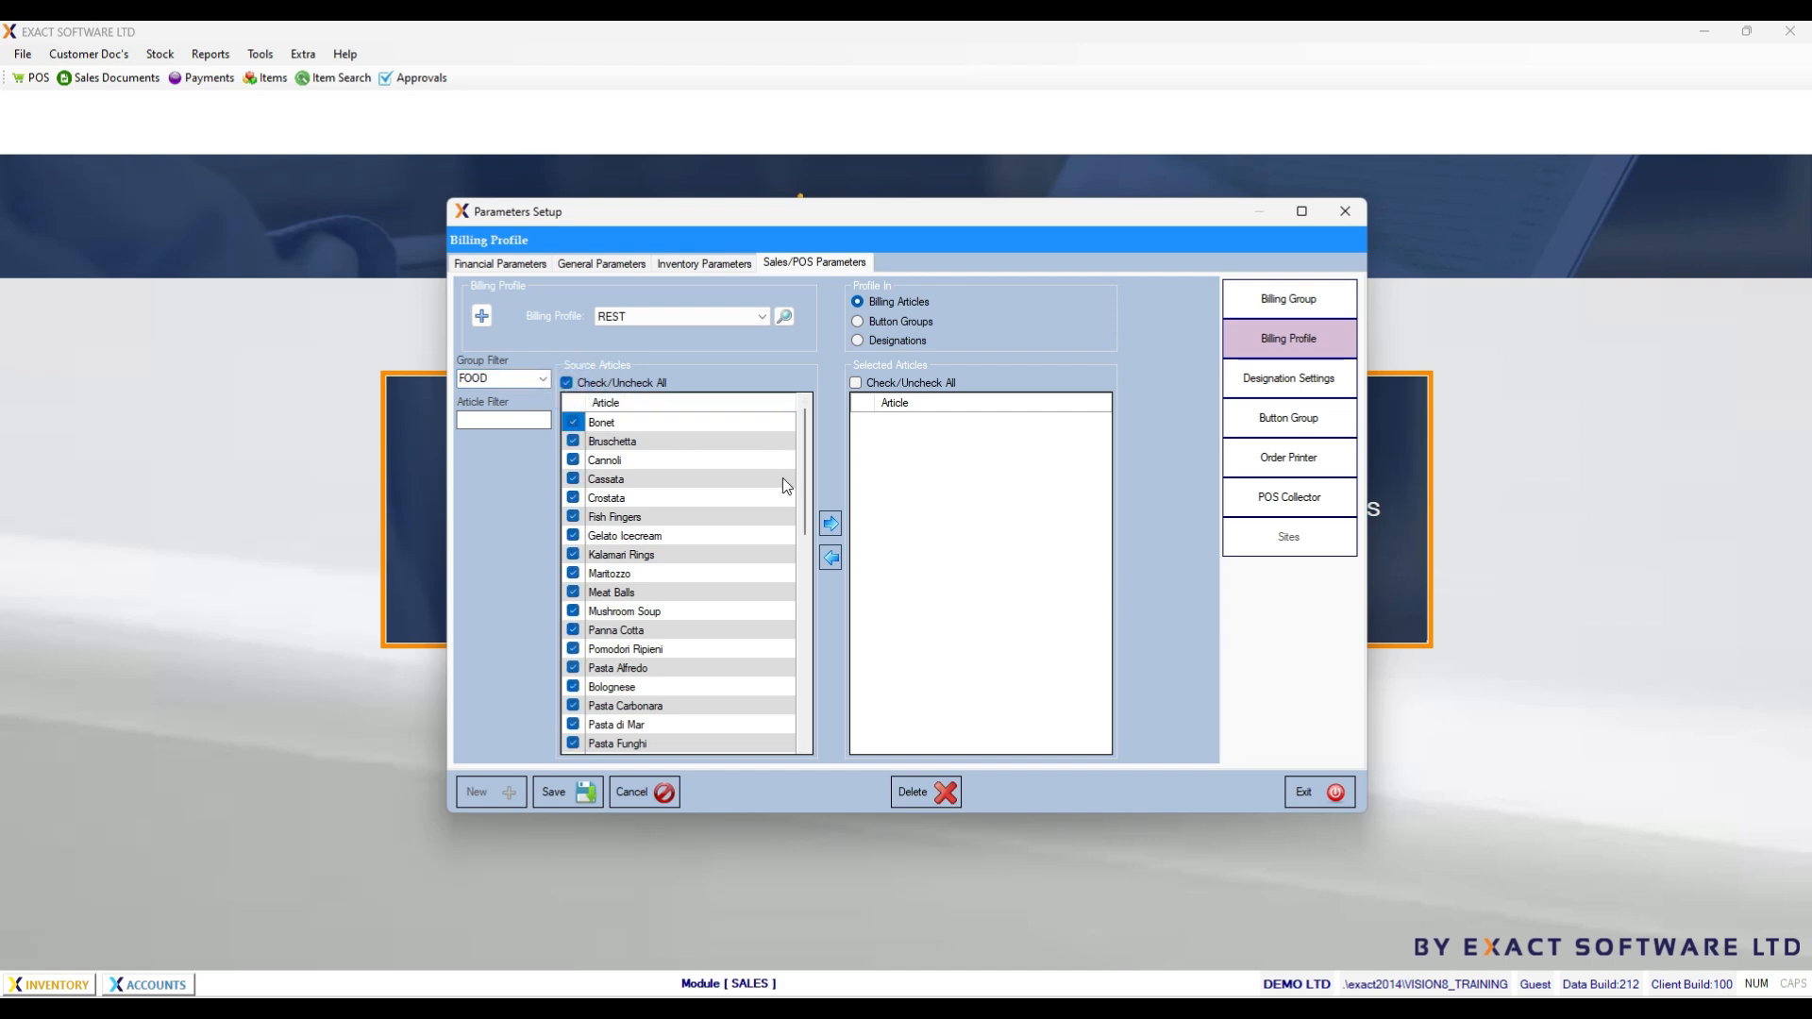
click(830, 522)
Step: Filter the remaining source articles by the BEV group and assign all of them to the REST billing profile
click(540, 379)
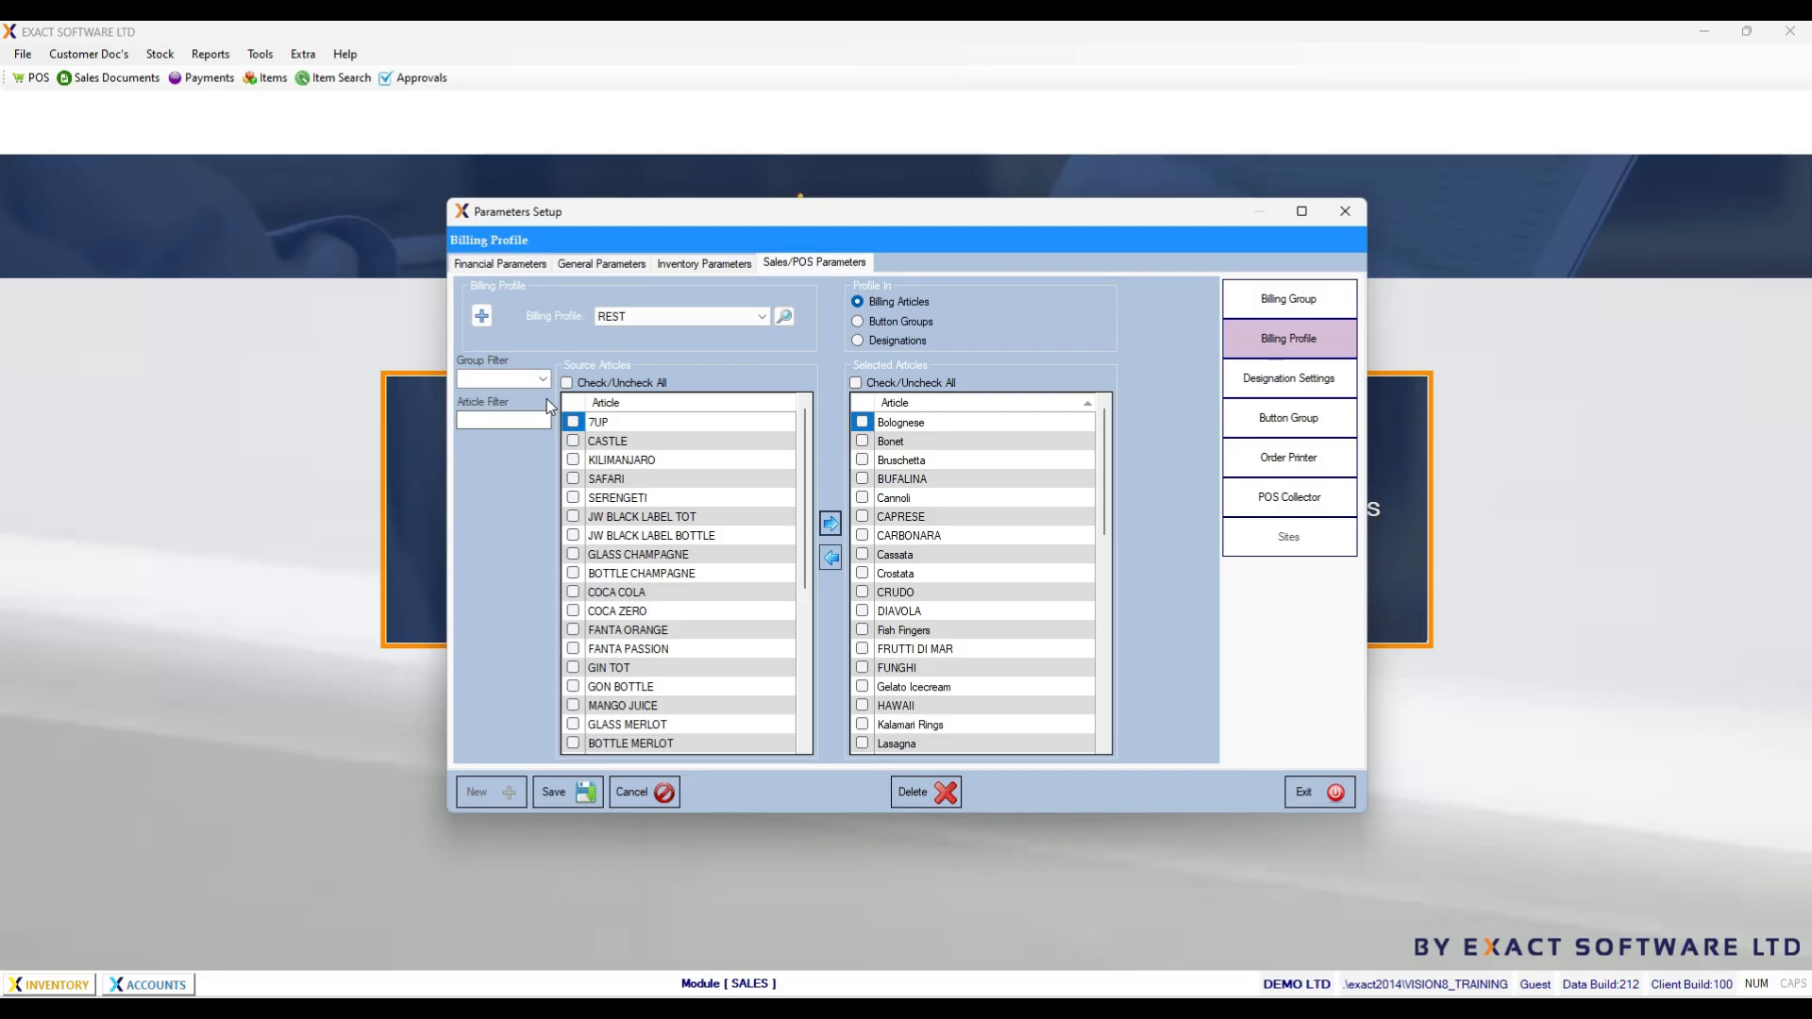
scroll(787, 461, down, 6)
scroll(755, 421, up, 6)
click(542, 378)
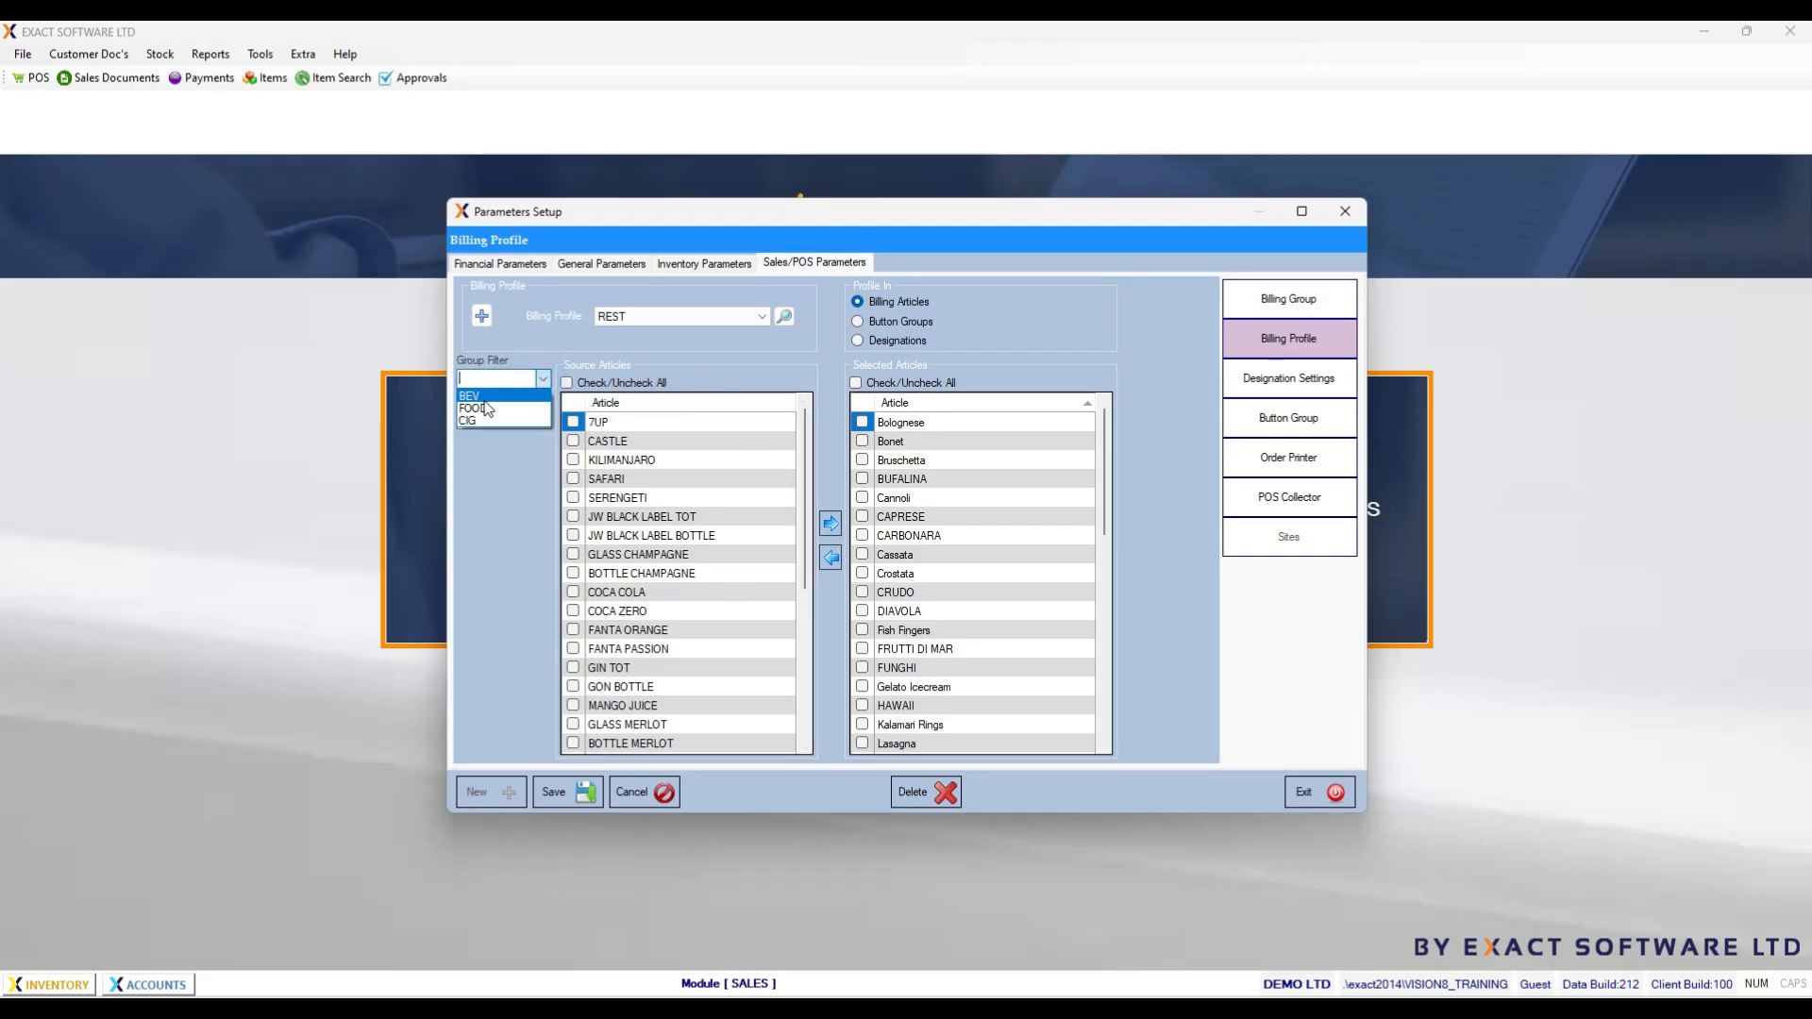
click(480, 396)
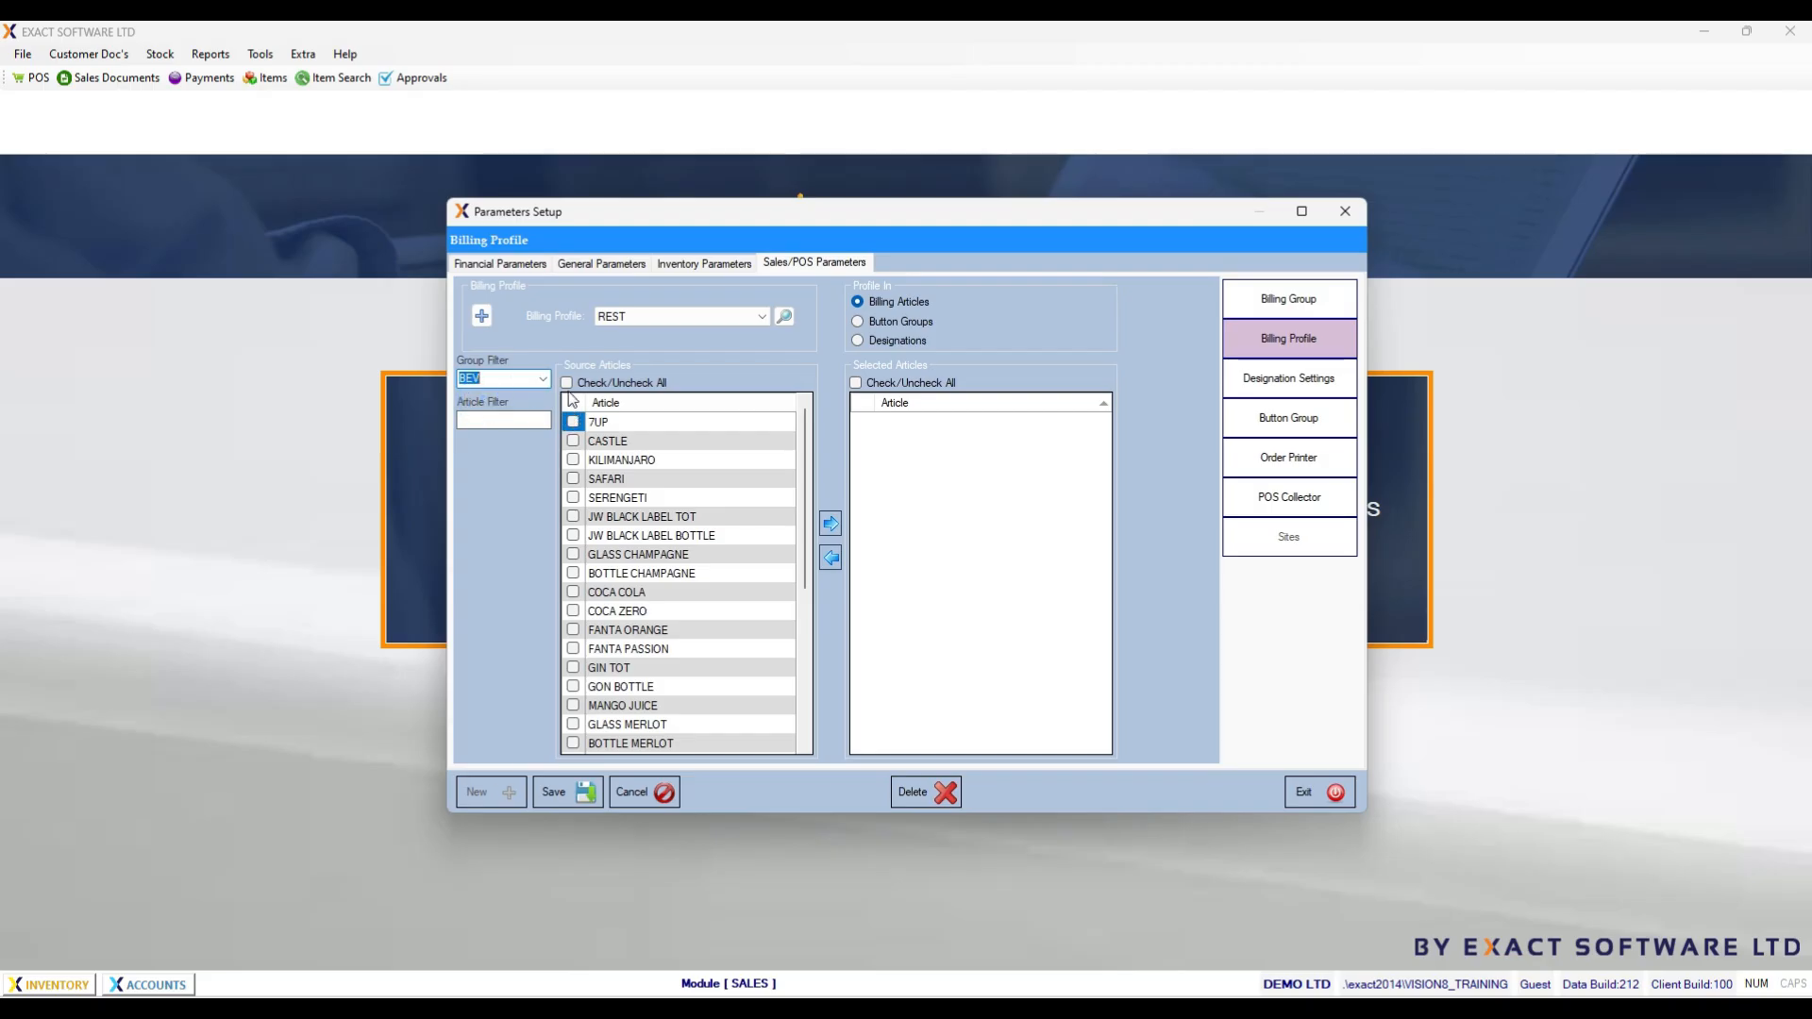
click(566, 382)
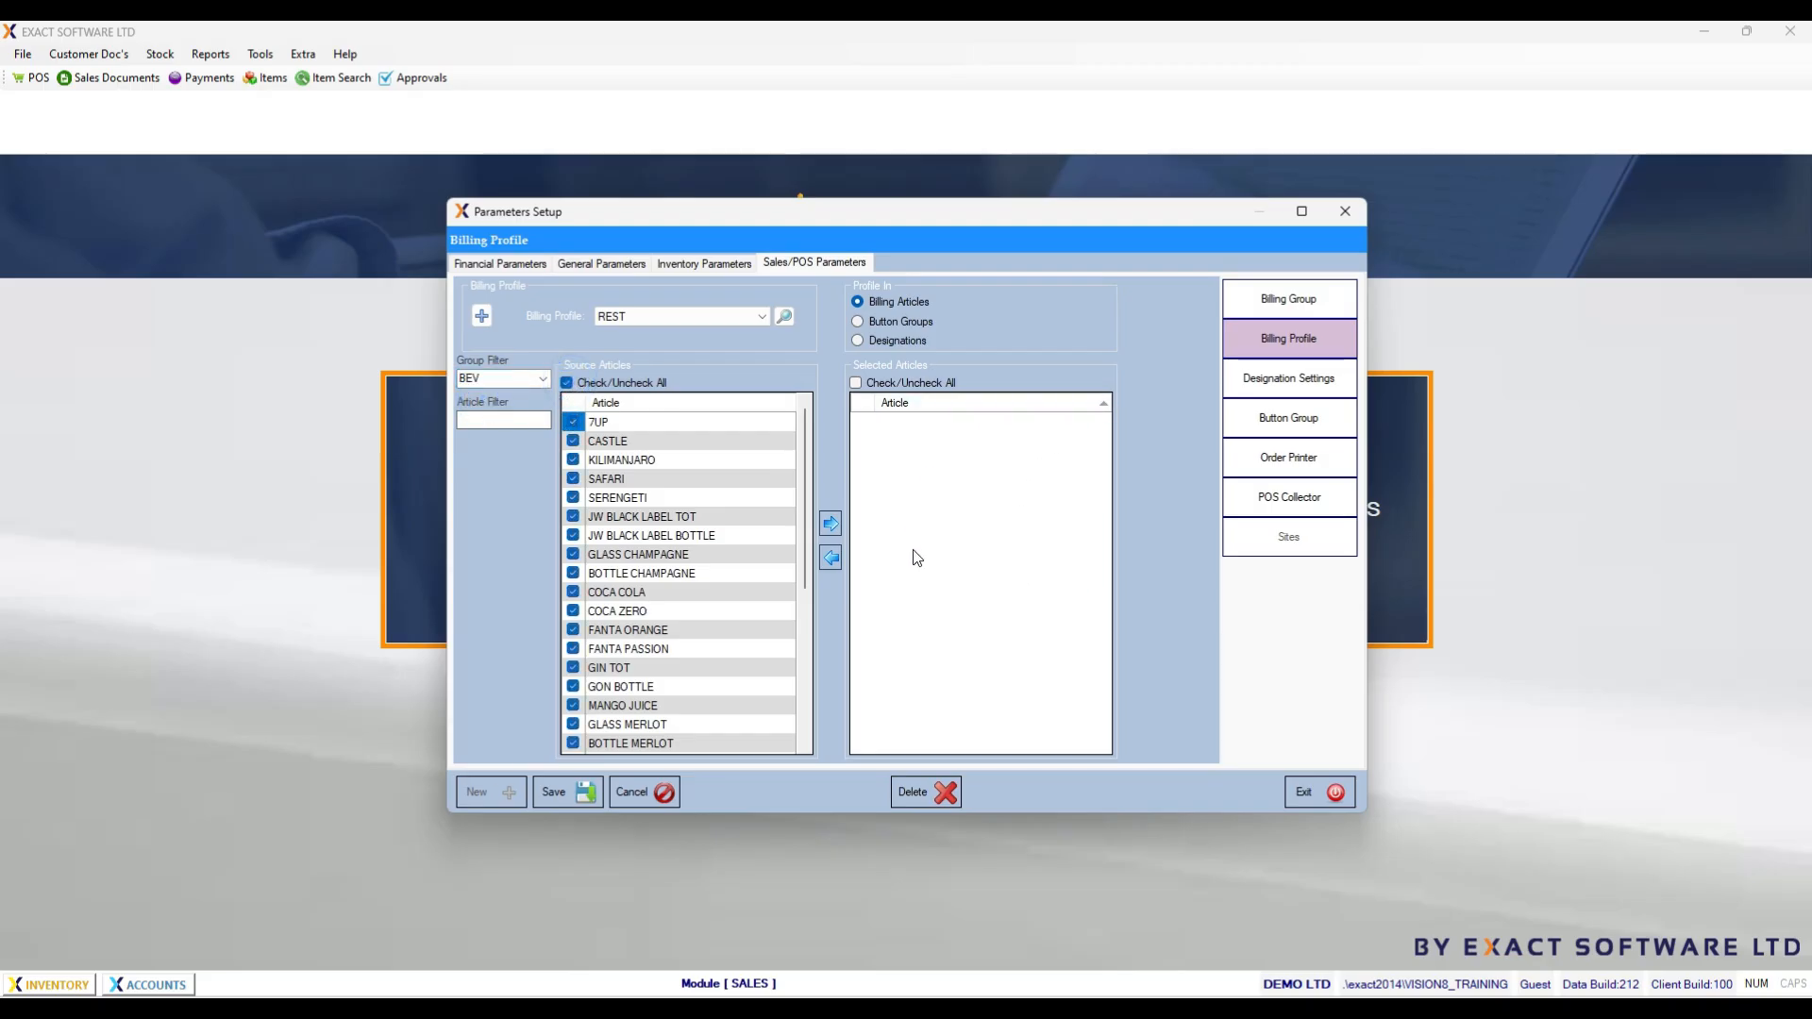
click(831, 529)
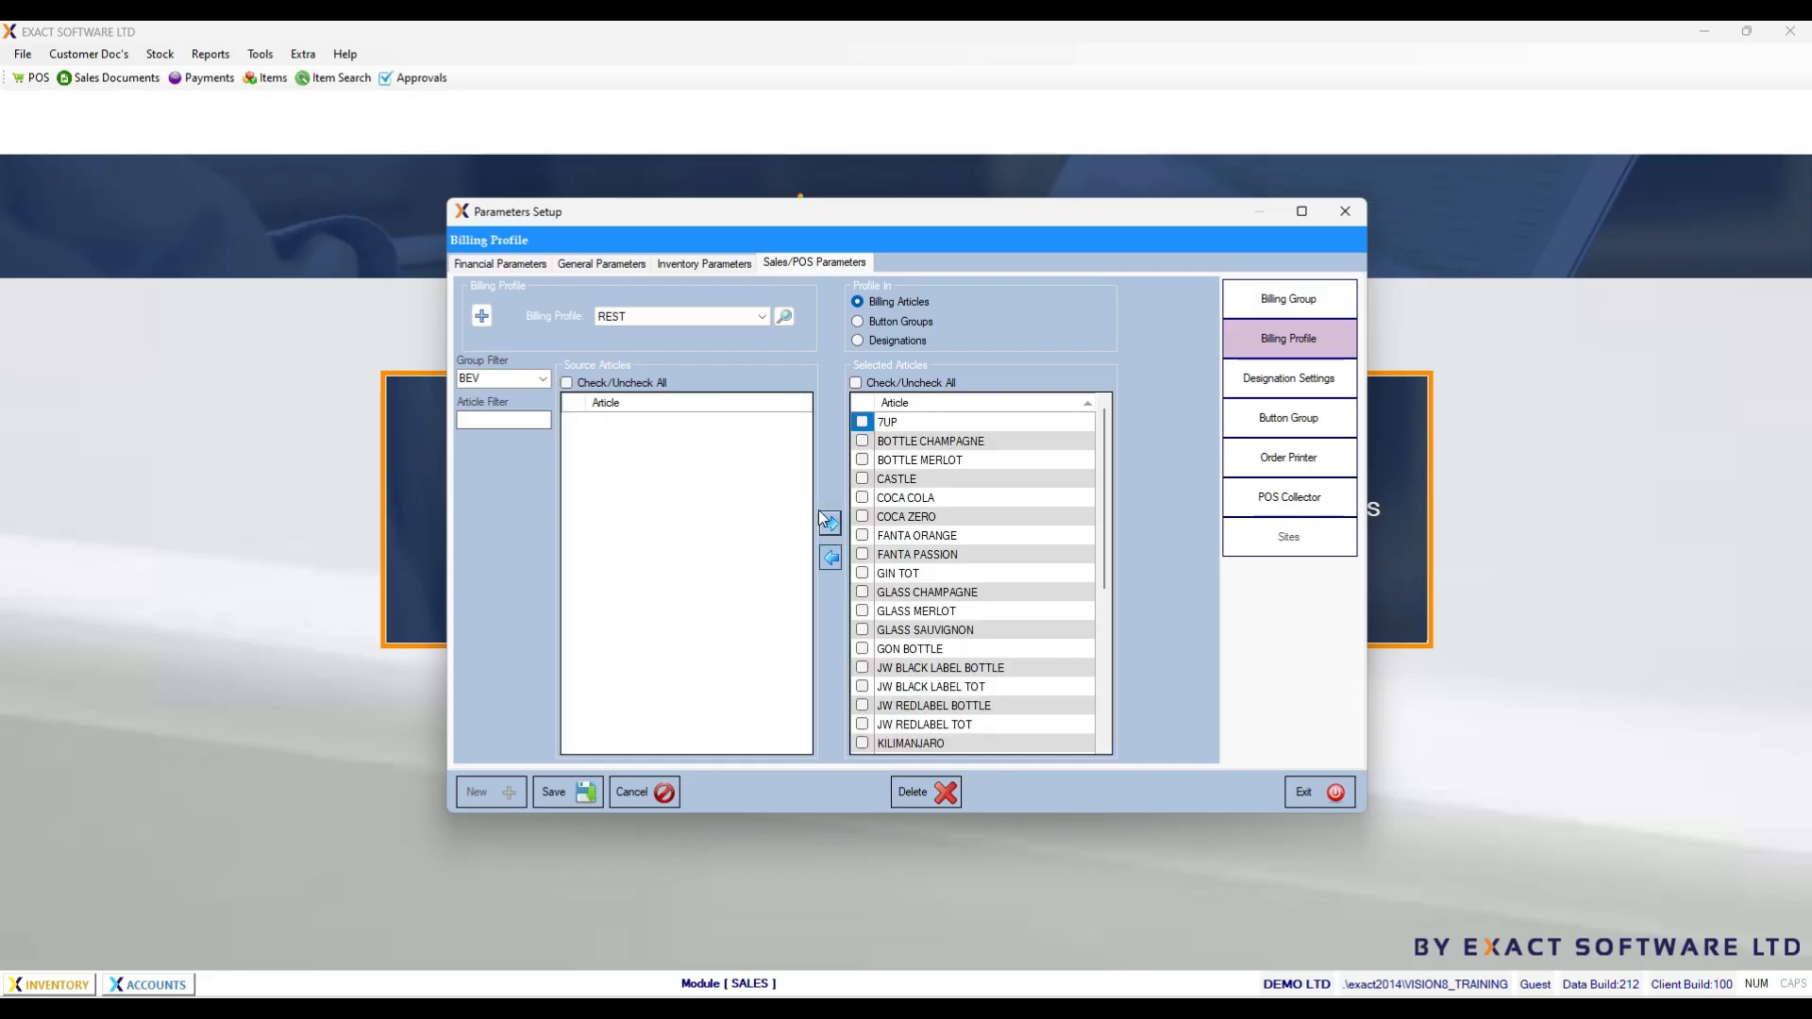
Step: Review the articles assigned to the REST billing profile for the FOOD group and the BEV group
click(544, 380)
click(505, 413)
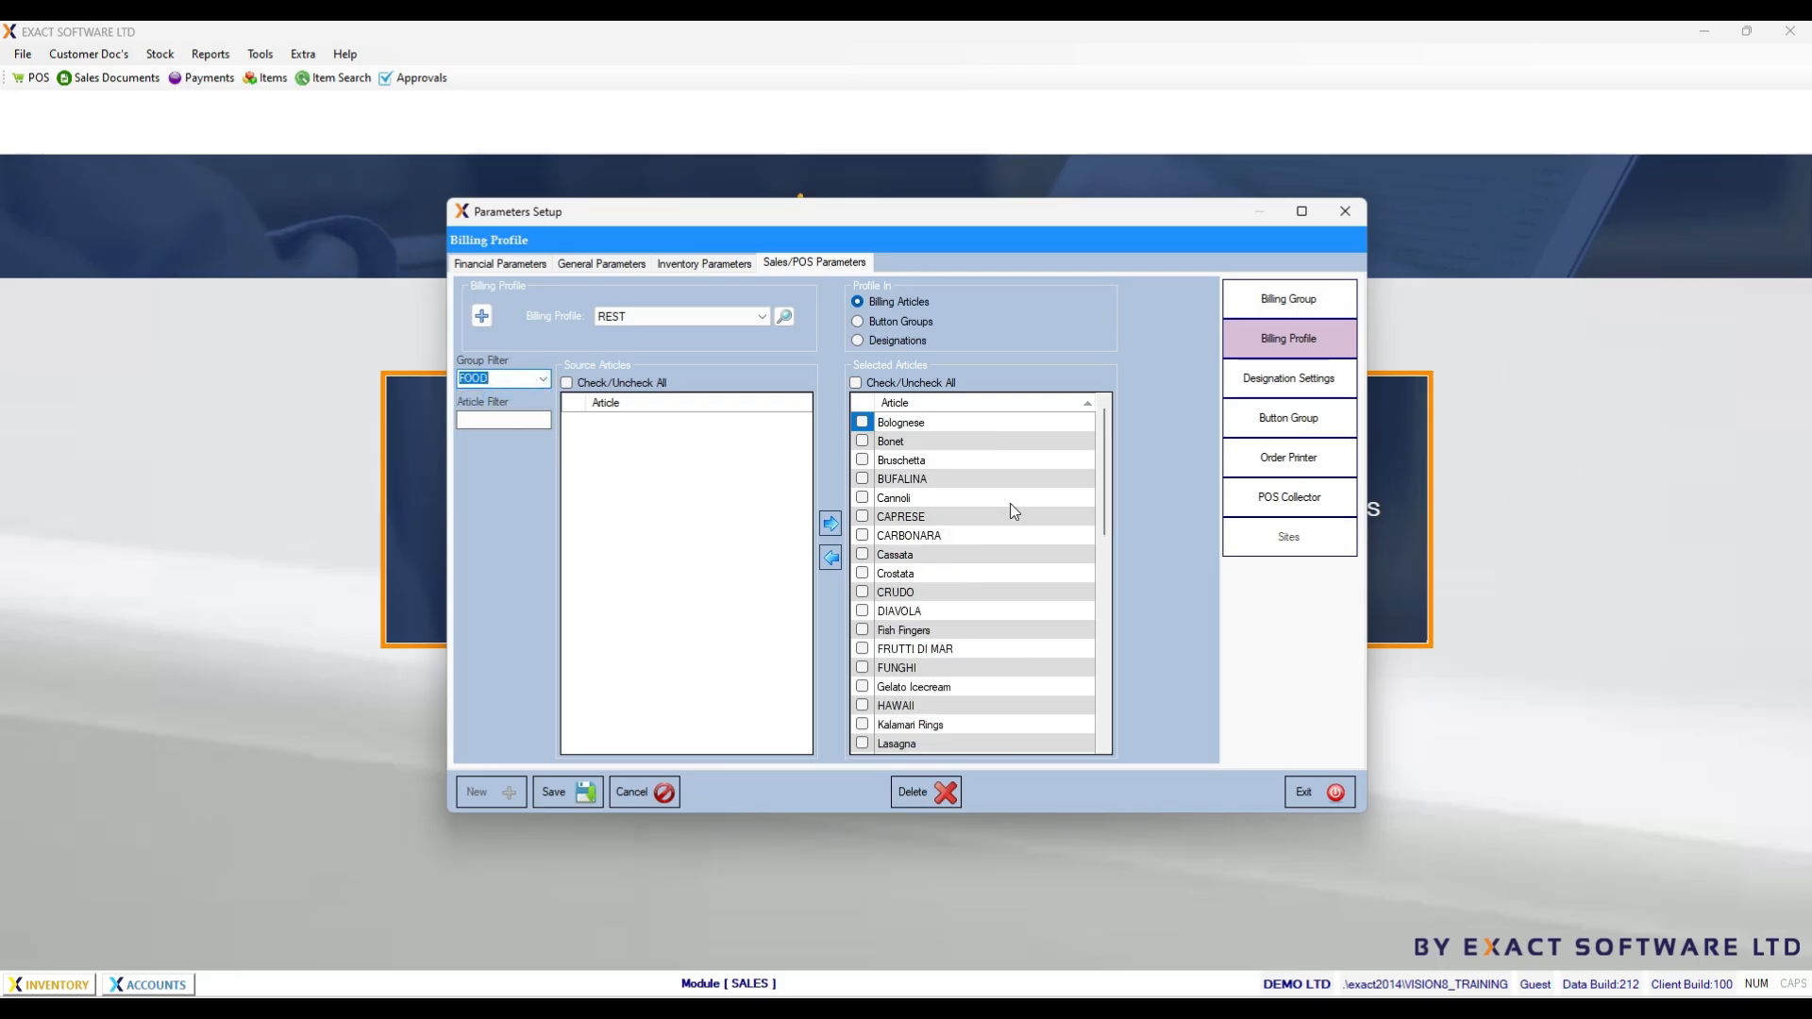
click(544, 379)
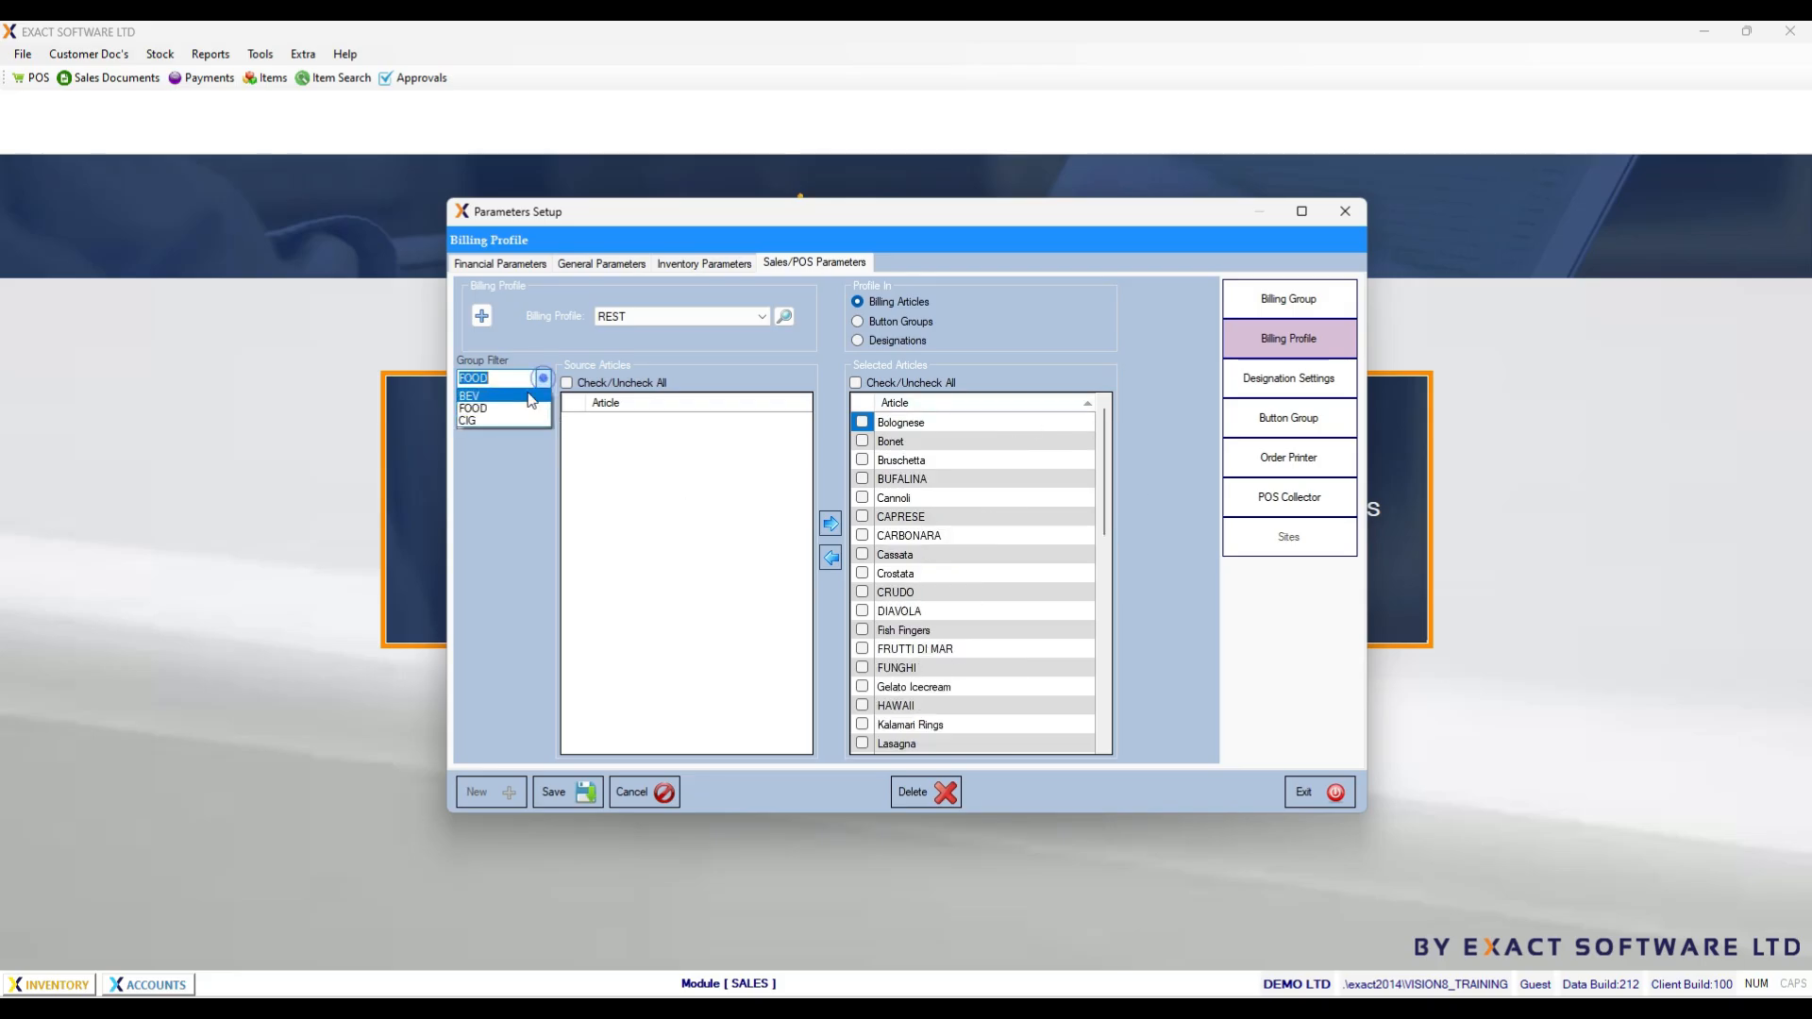
click(500, 396)
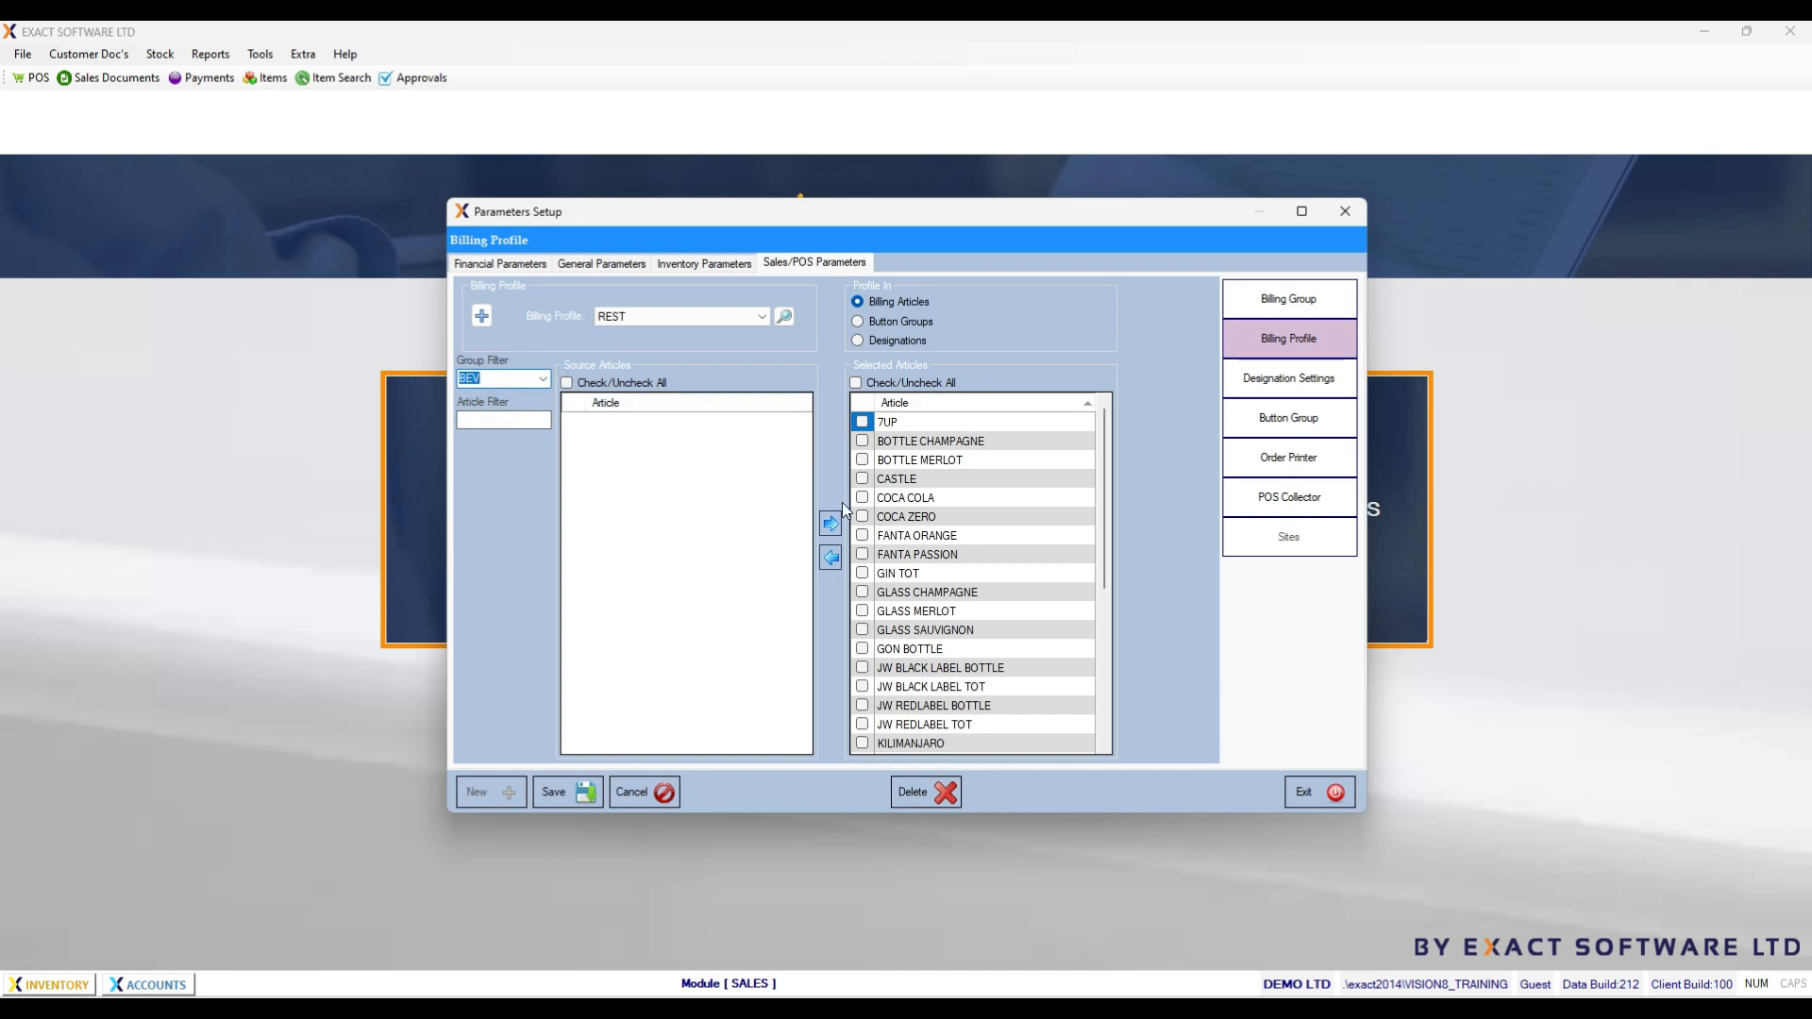
Step: Remove BOTTLE CHAMPAGNE from the REST billing profile, save it, and view the BAR profile's articles
click(861, 441)
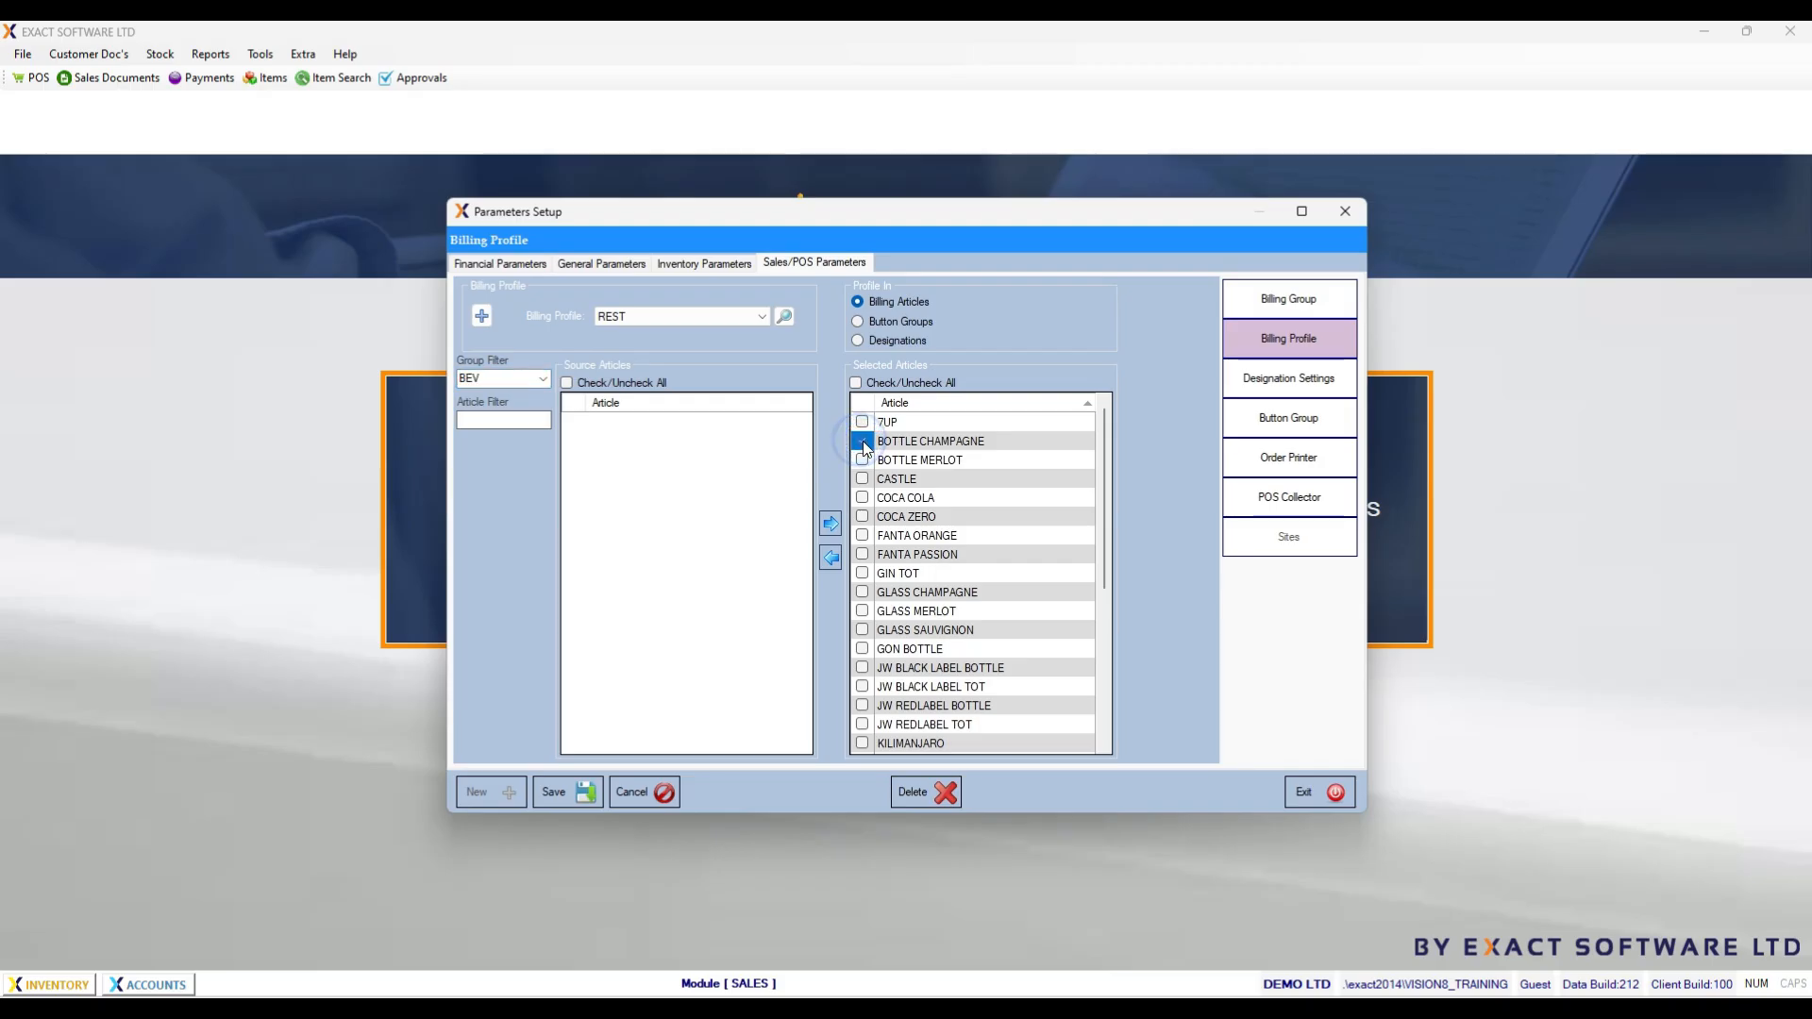
click(831, 559)
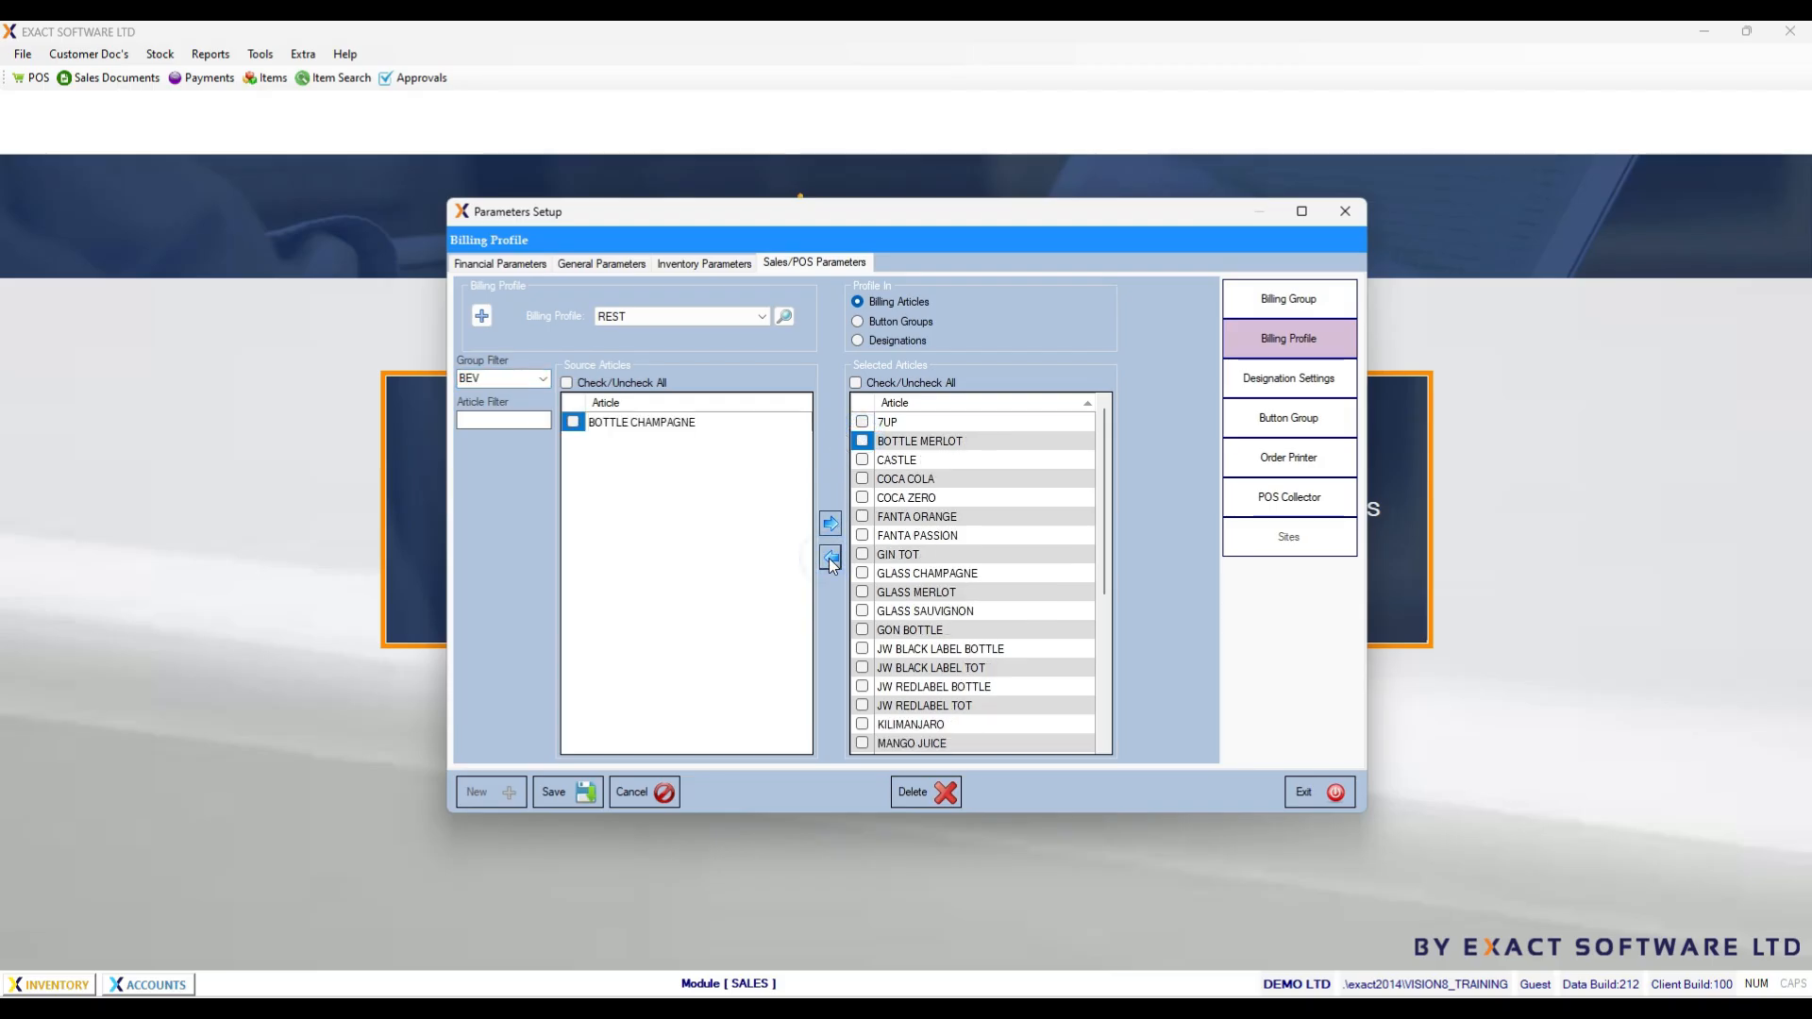
click(574, 793)
click(753, 316)
click(686, 335)
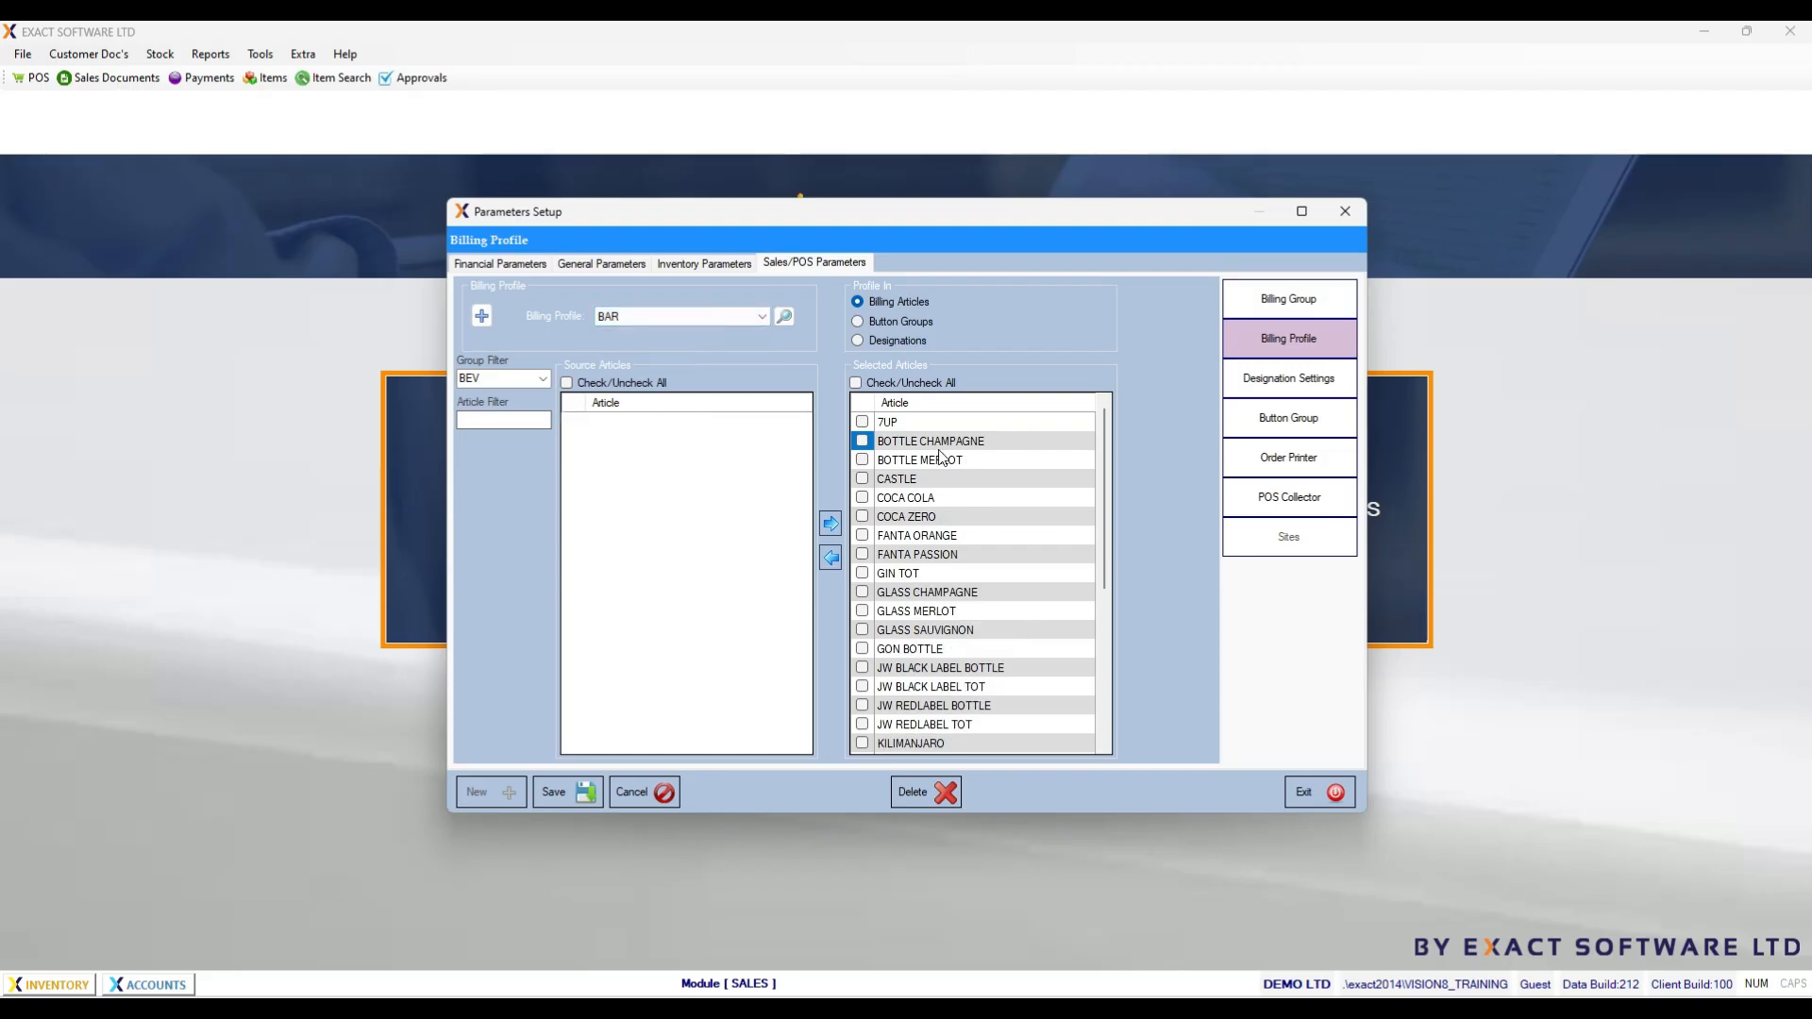
Step: Assign BOTTLE CHAMPAGNE to the REST billing profile again and save it
click(672, 315)
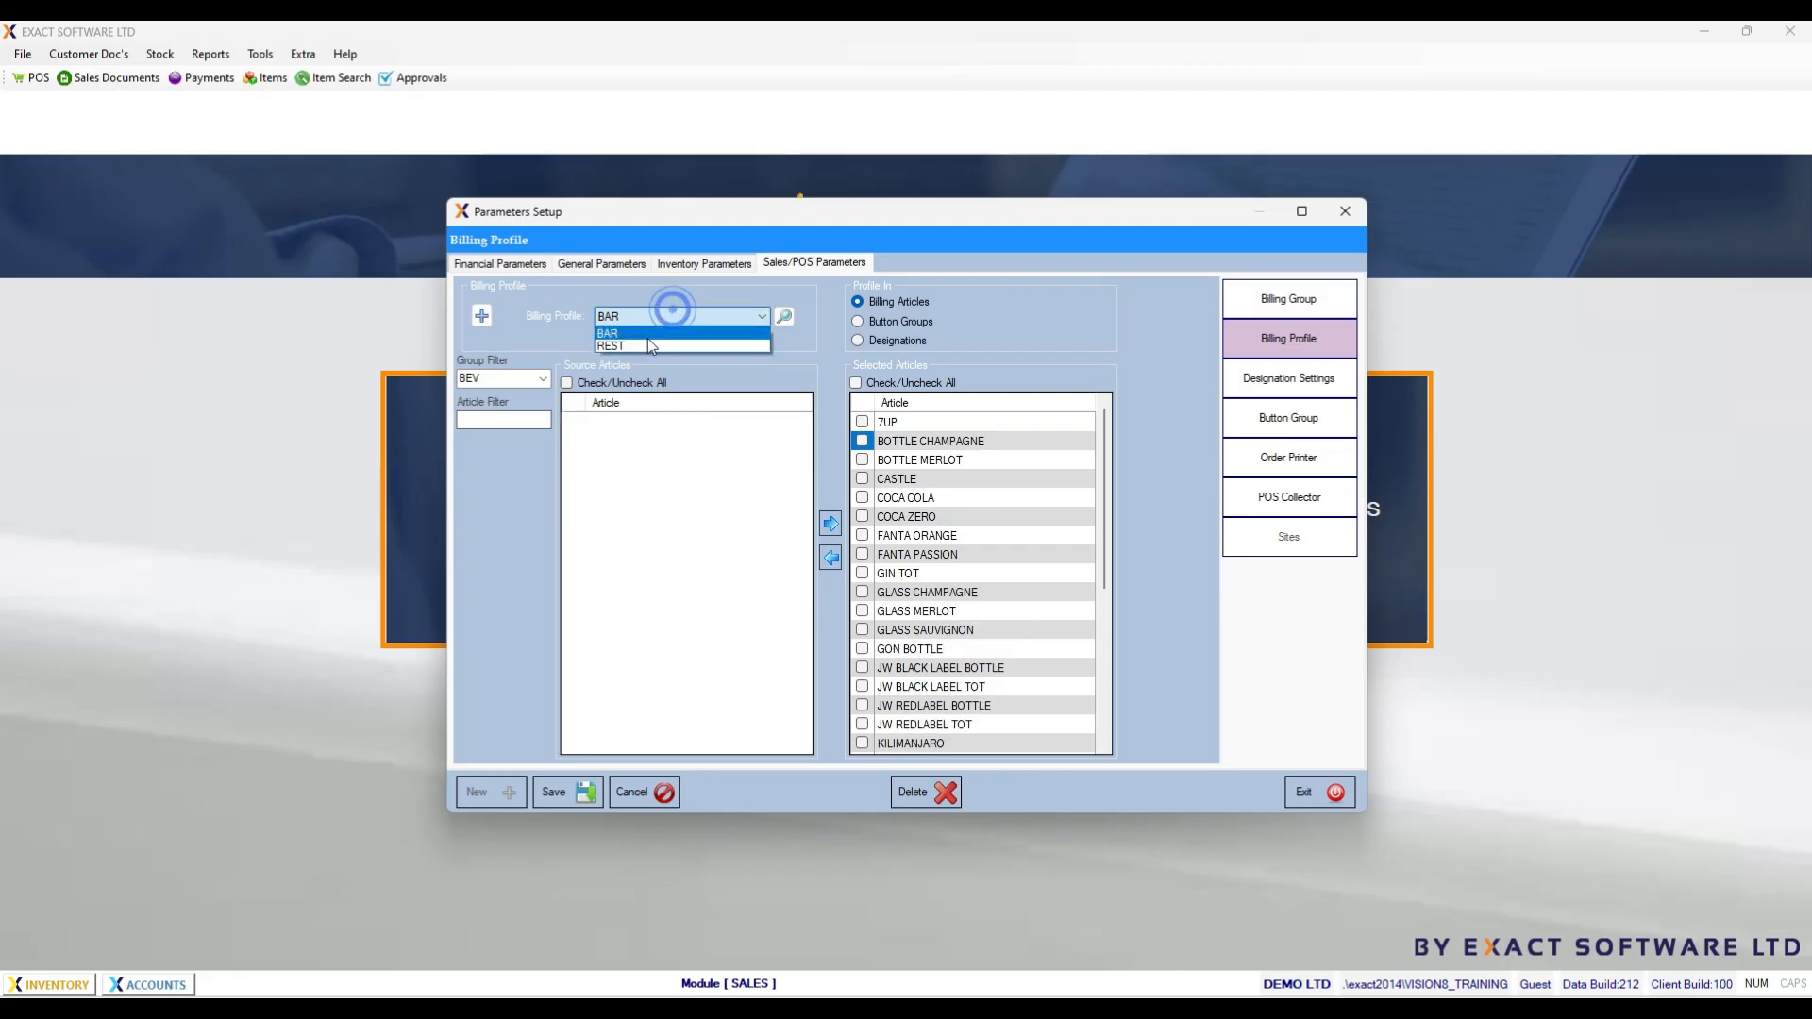
click(651, 346)
click(641, 422)
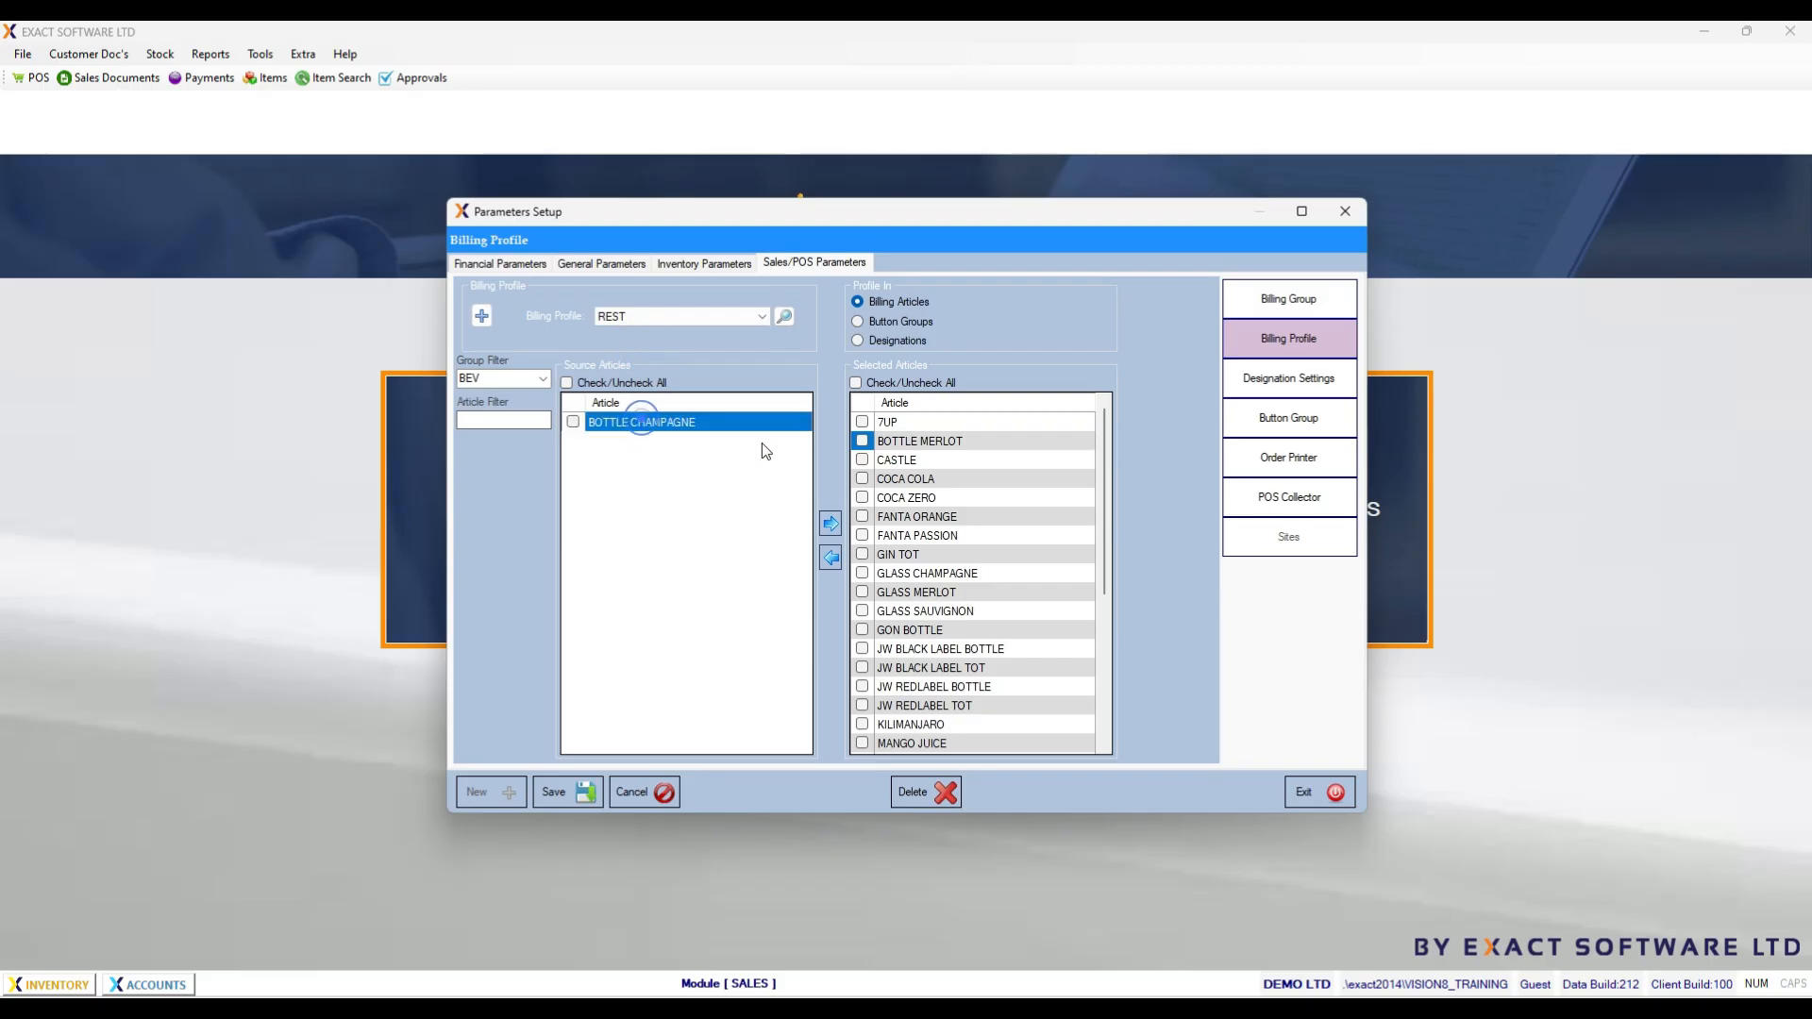
click(572, 422)
click(829, 525)
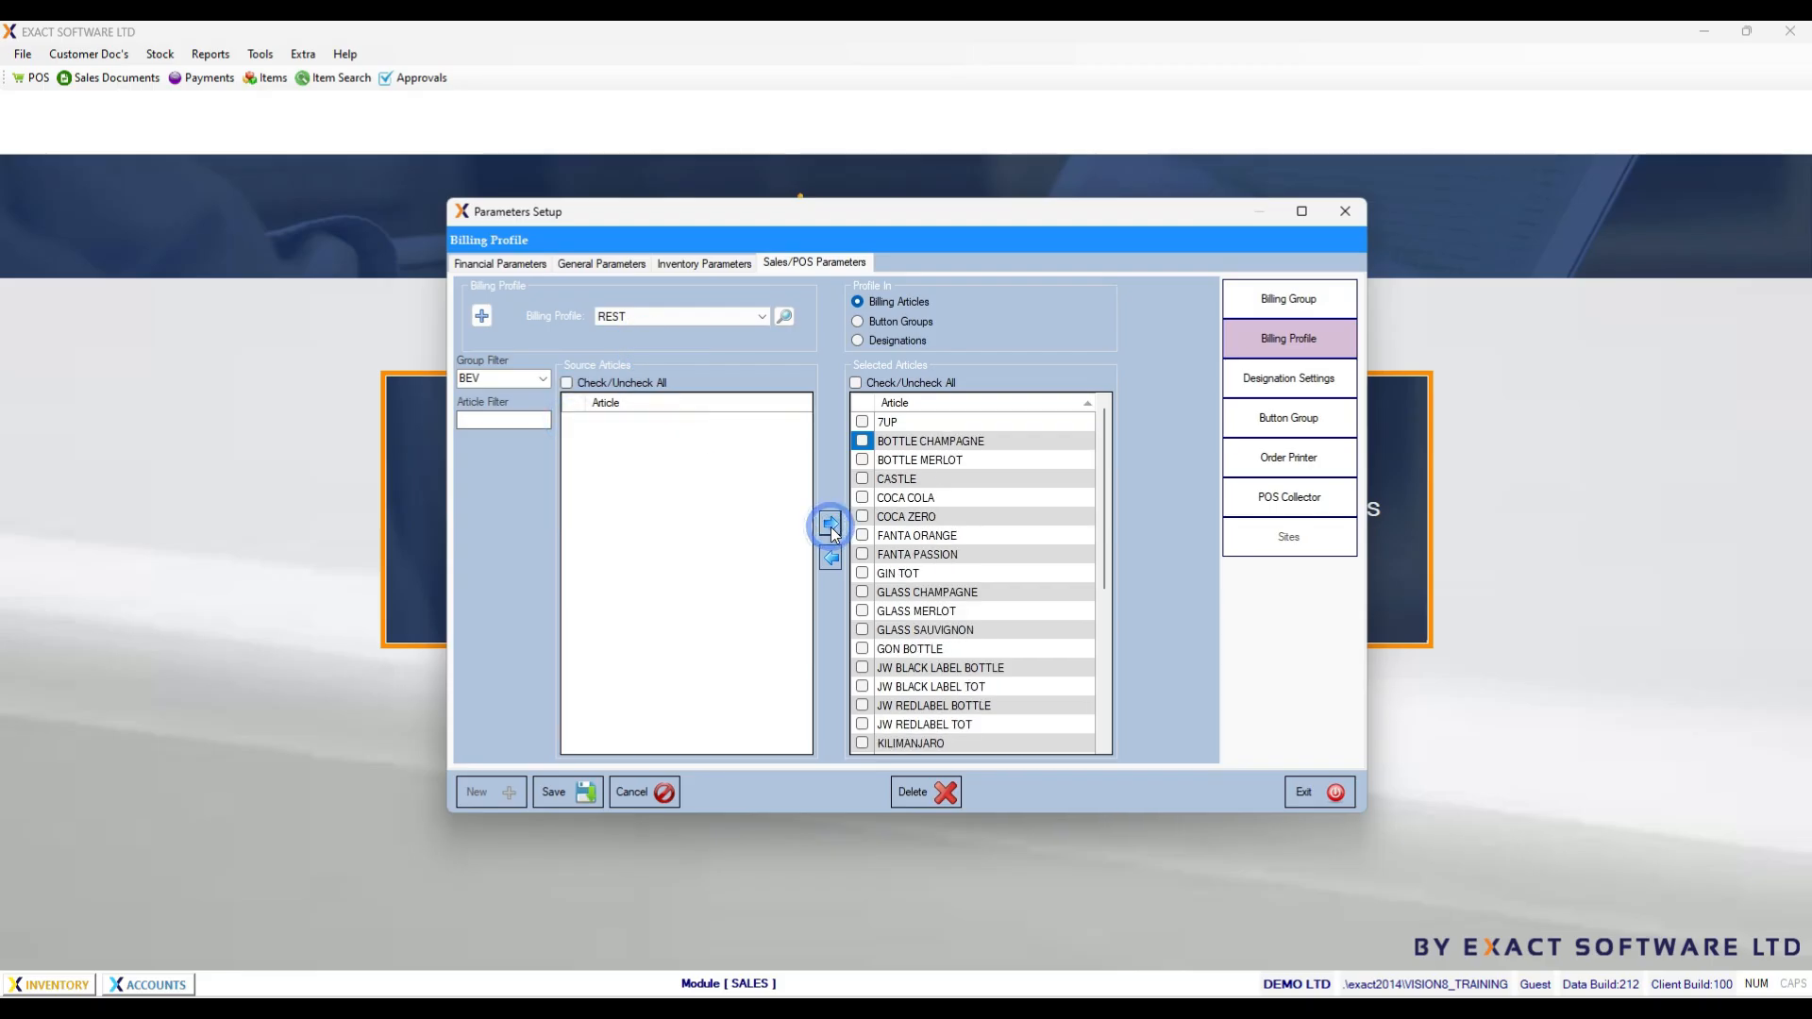
click(578, 796)
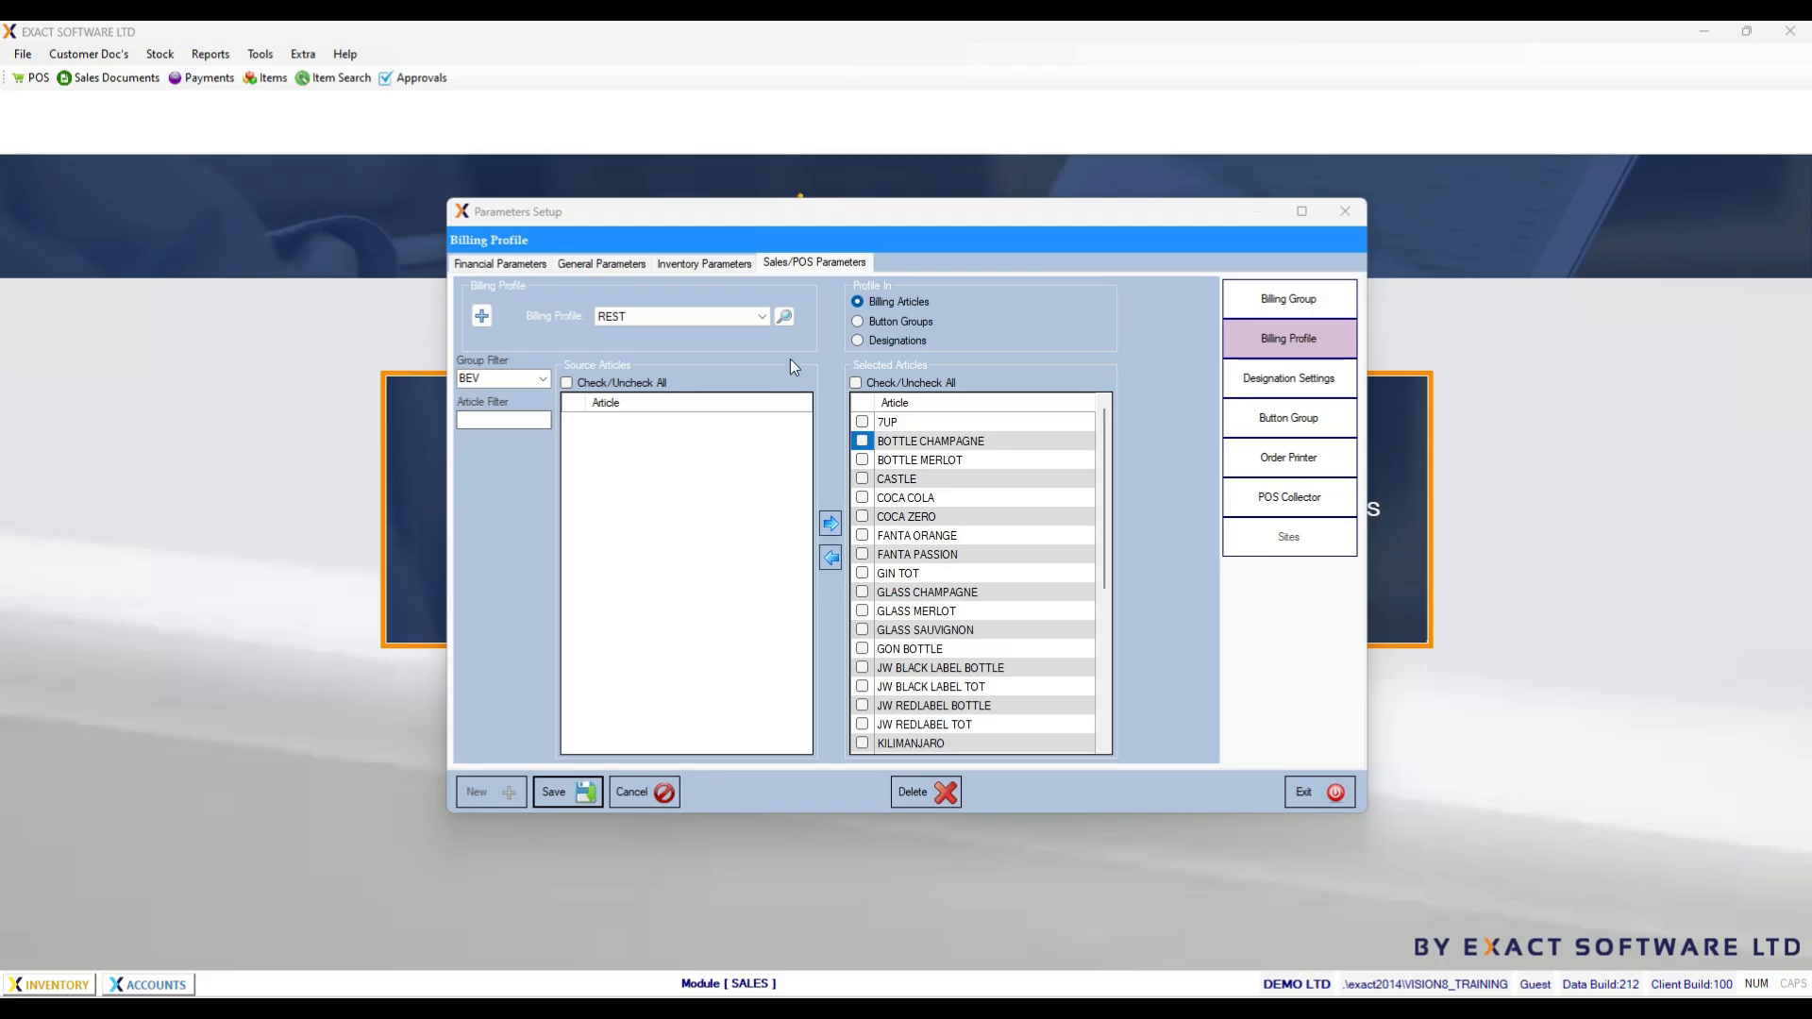
Step: Assign all source designations to the REST billing profile and save it
click(858, 340)
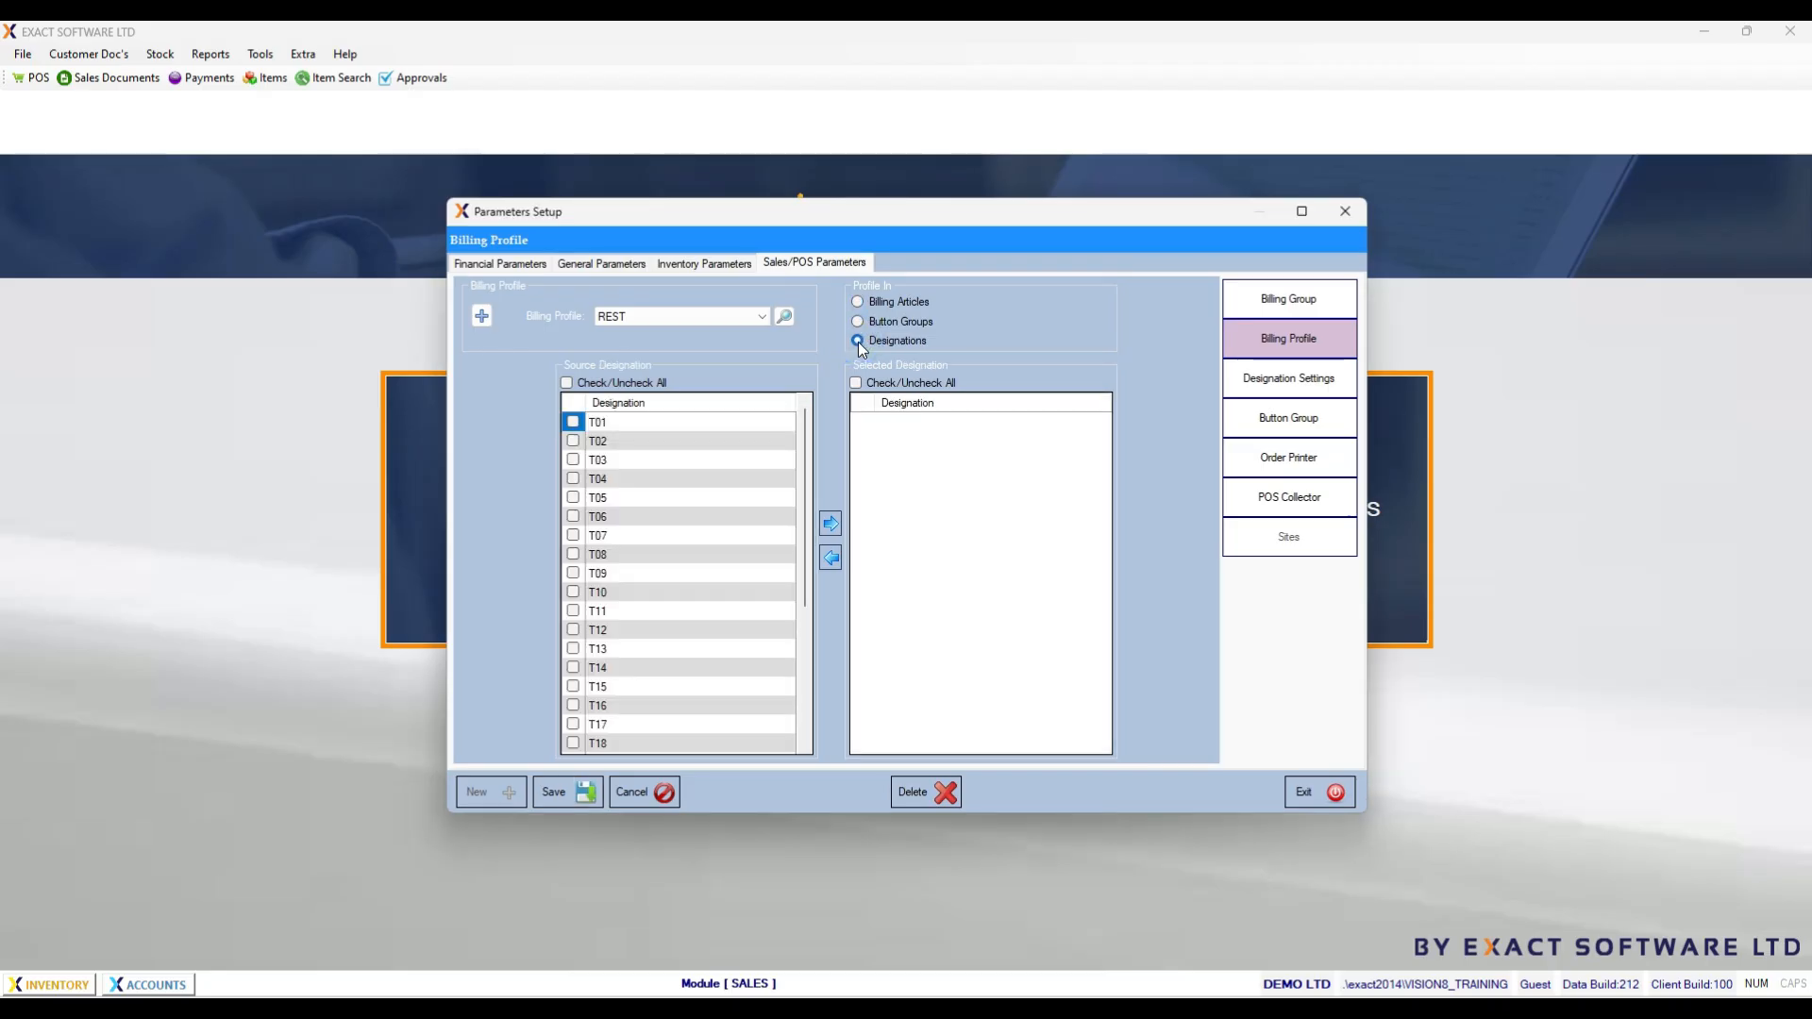
click(762, 318)
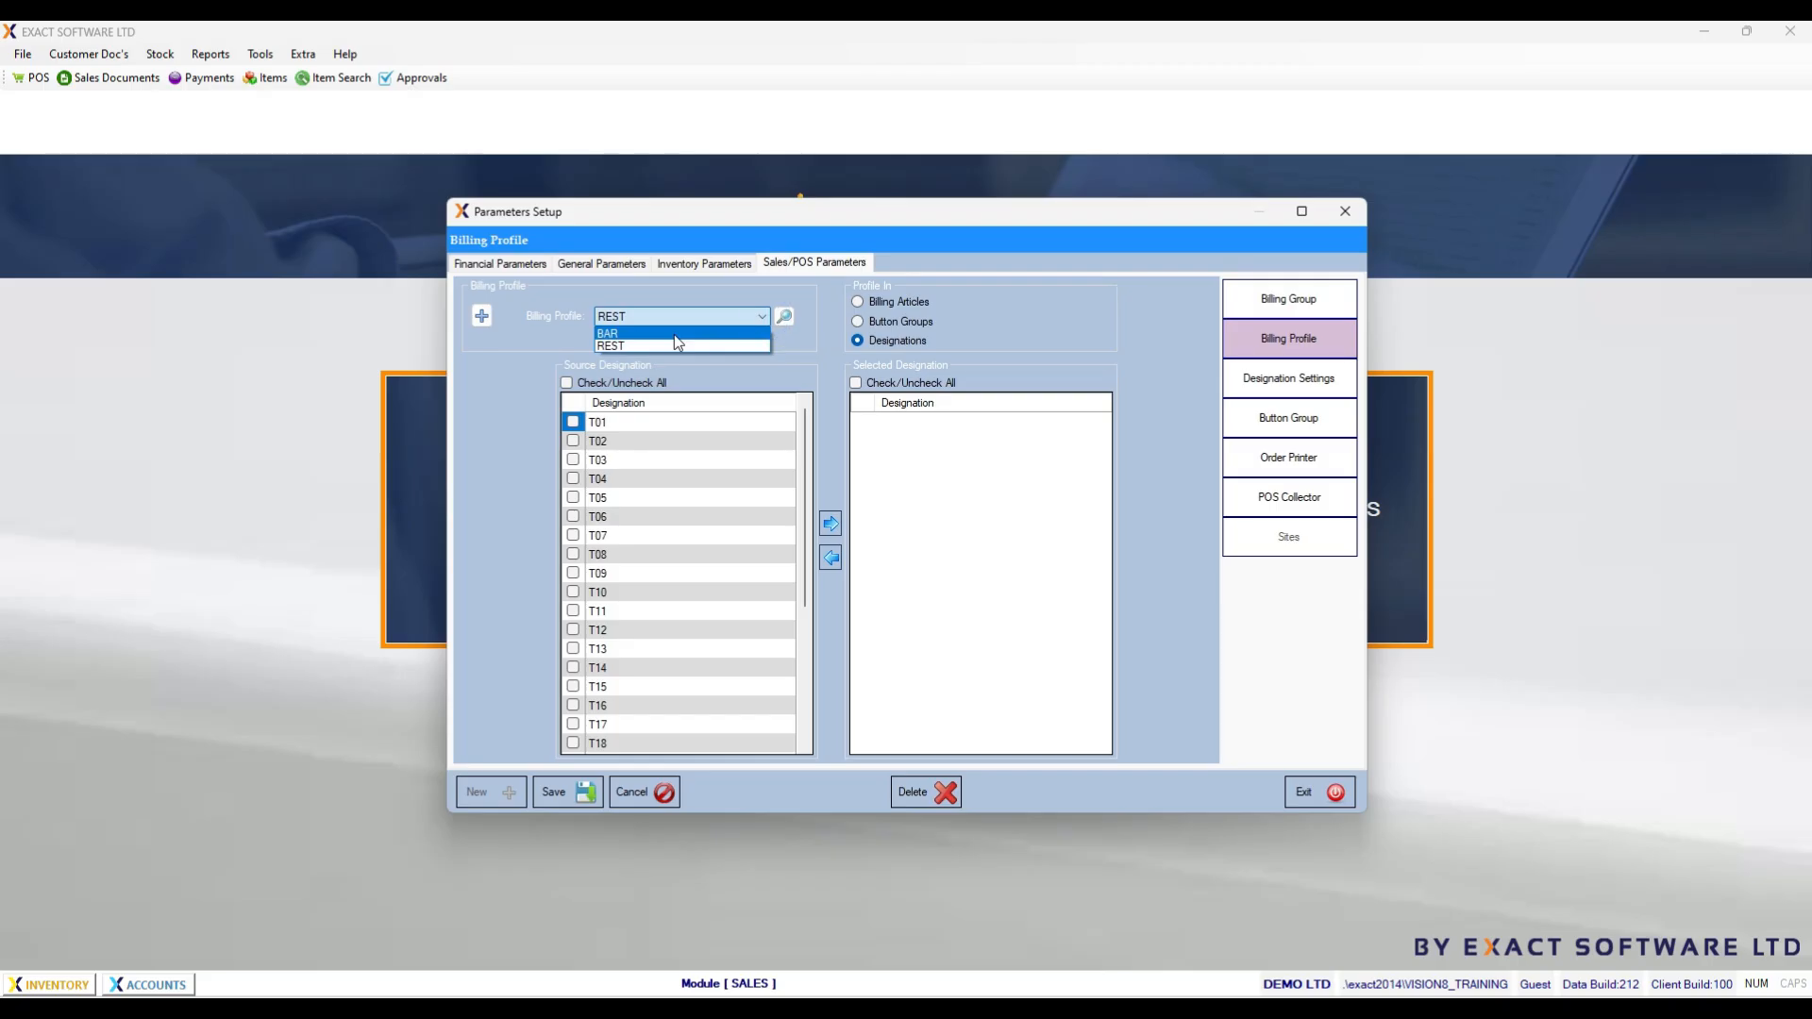
click(674, 334)
click(761, 320)
click(700, 343)
drag(800, 421, 803, 461)
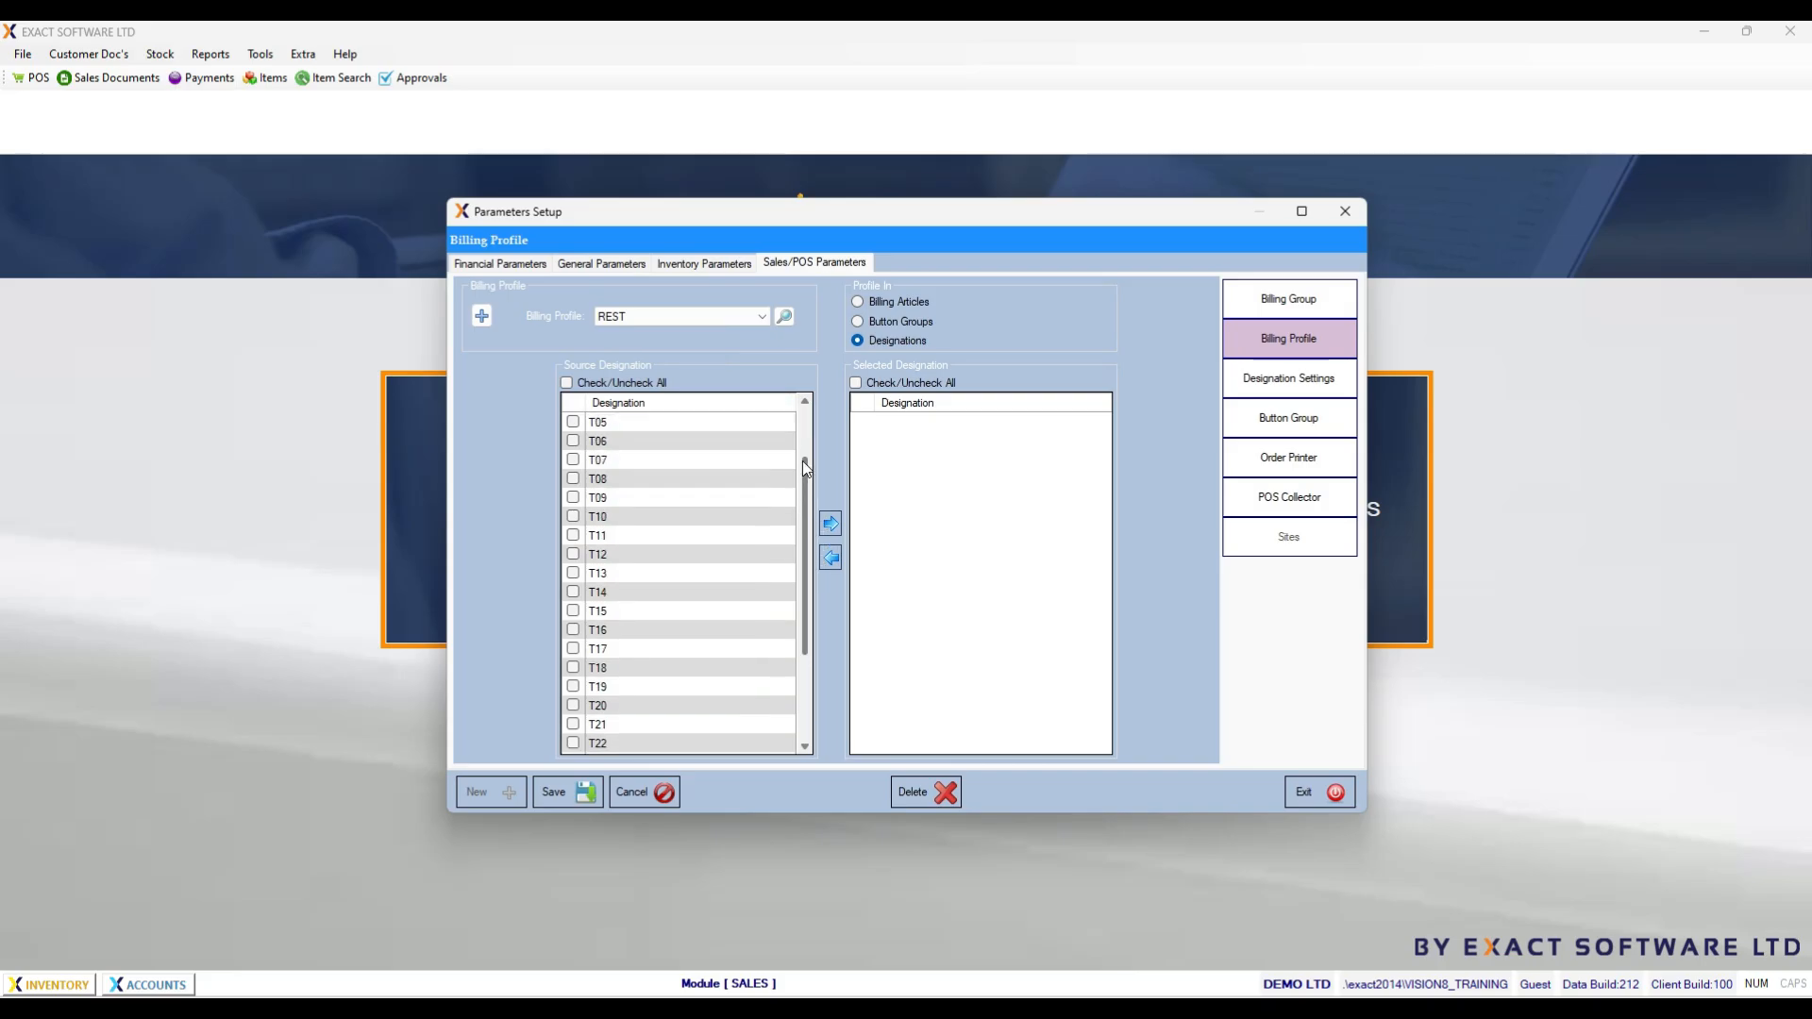
click(566, 383)
click(831, 525)
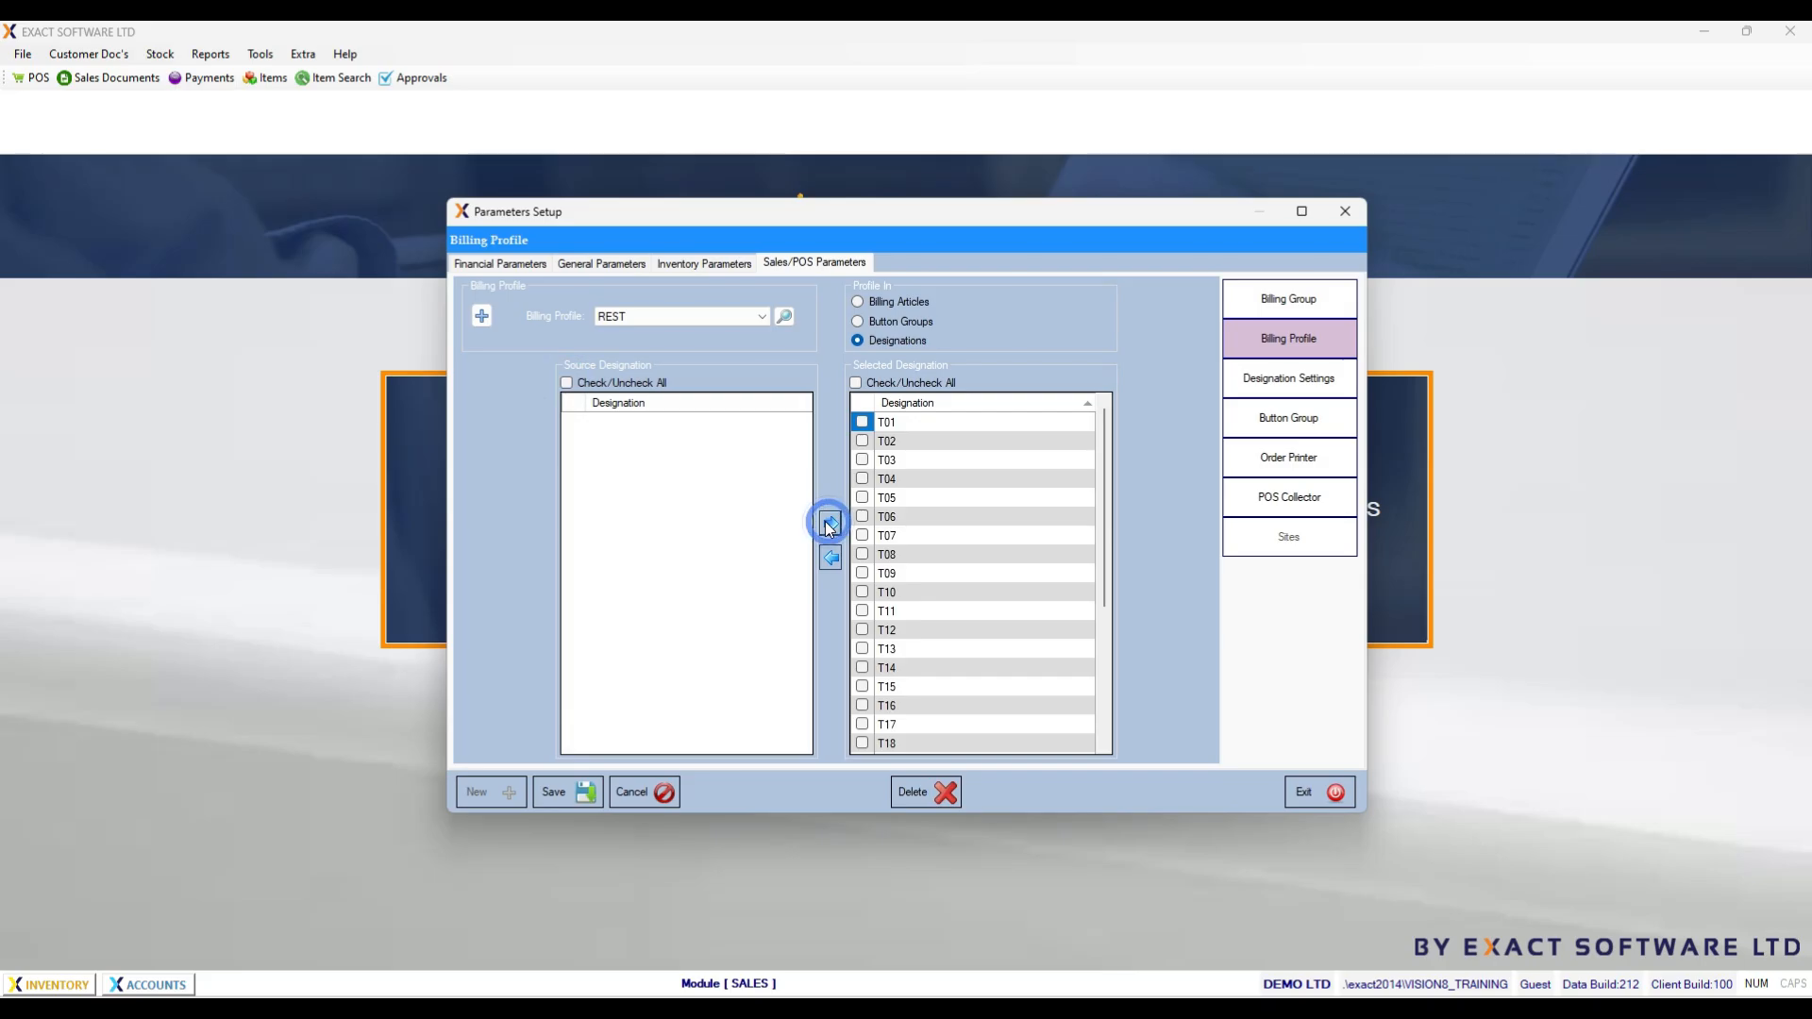
click(577, 783)
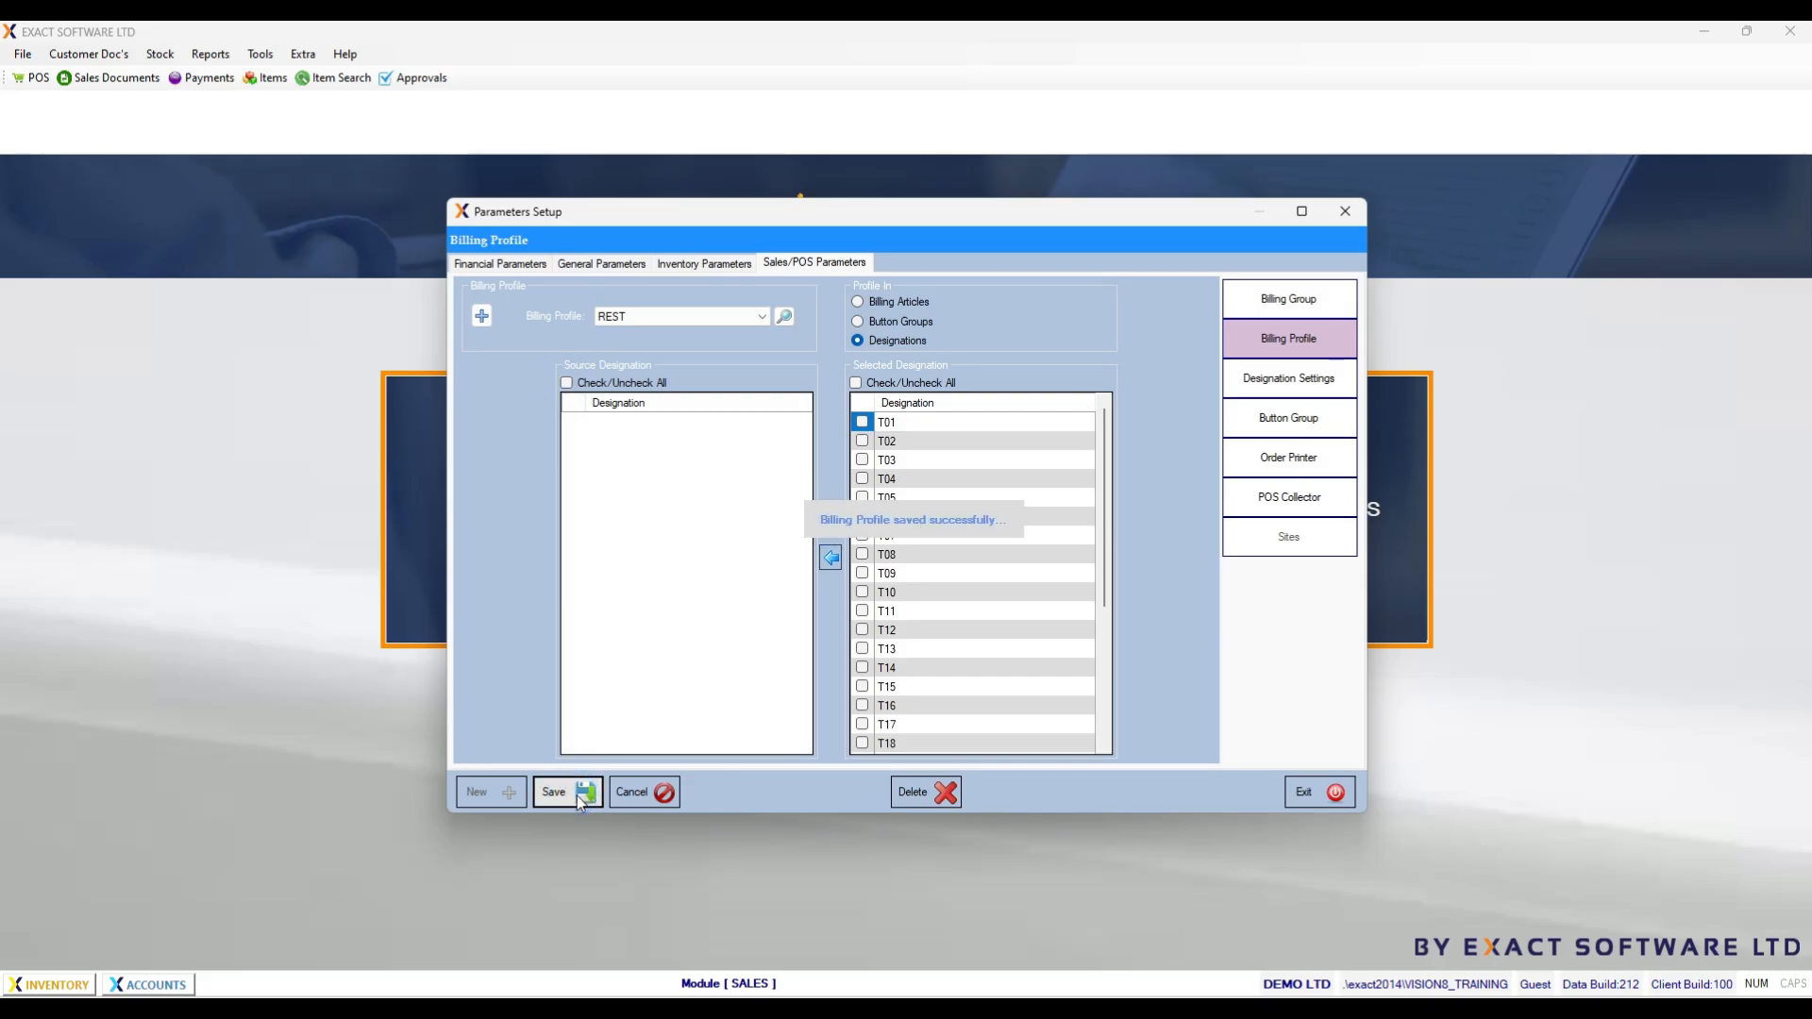
Step: Look through the source designations available for the BAR billing profile
click(762, 316)
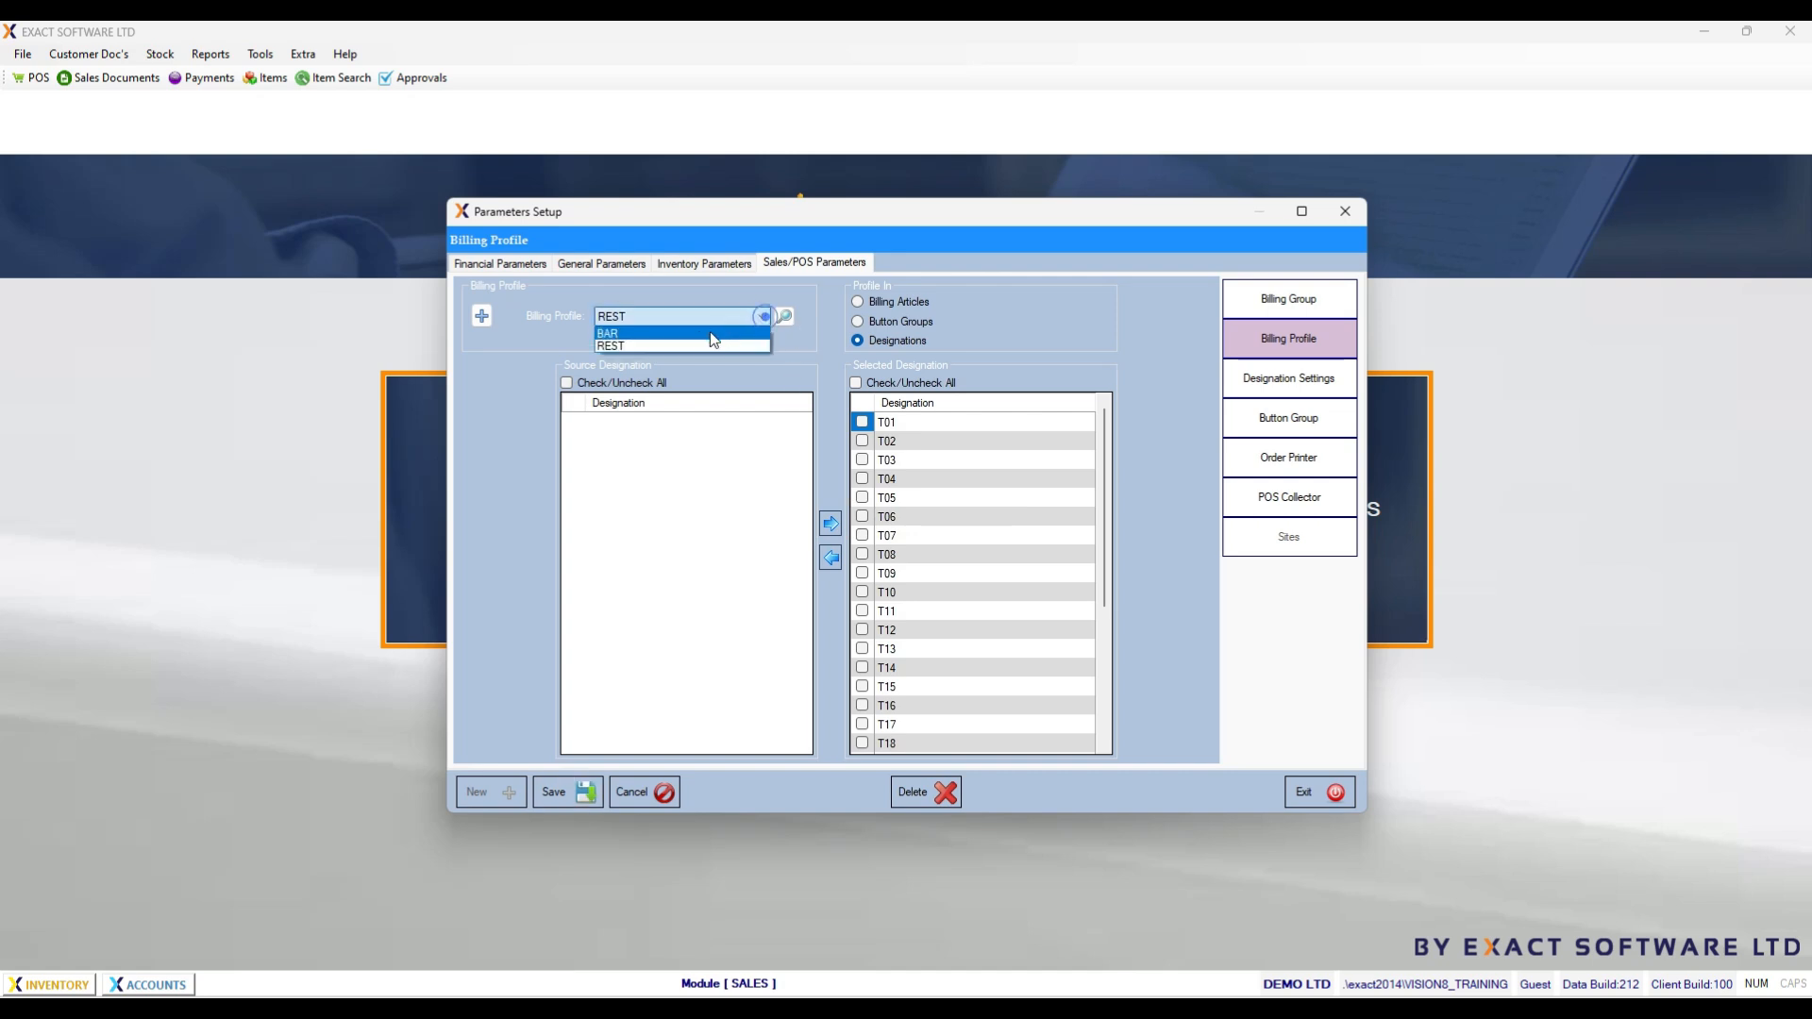
click(697, 333)
drag(808, 428, 841, 487)
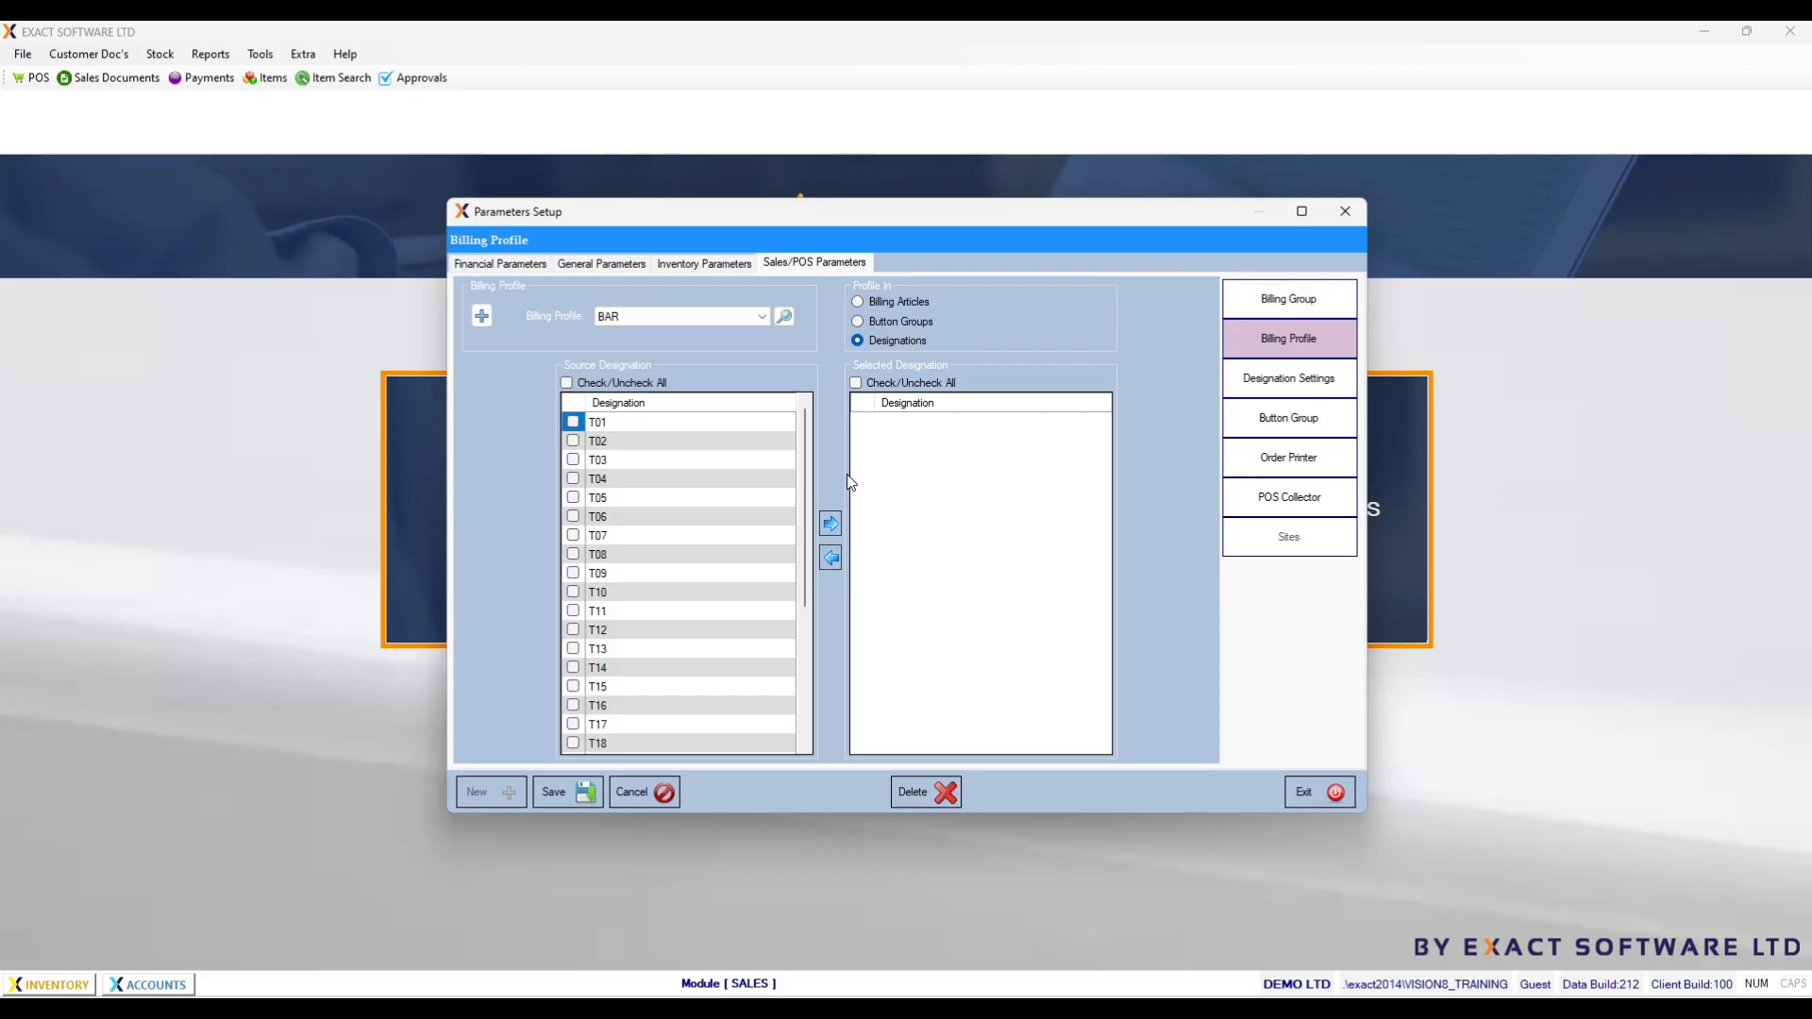
Step: Create and save two new designations, B01 with sort order 31 and B02 with sort order 32
click(1276, 391)
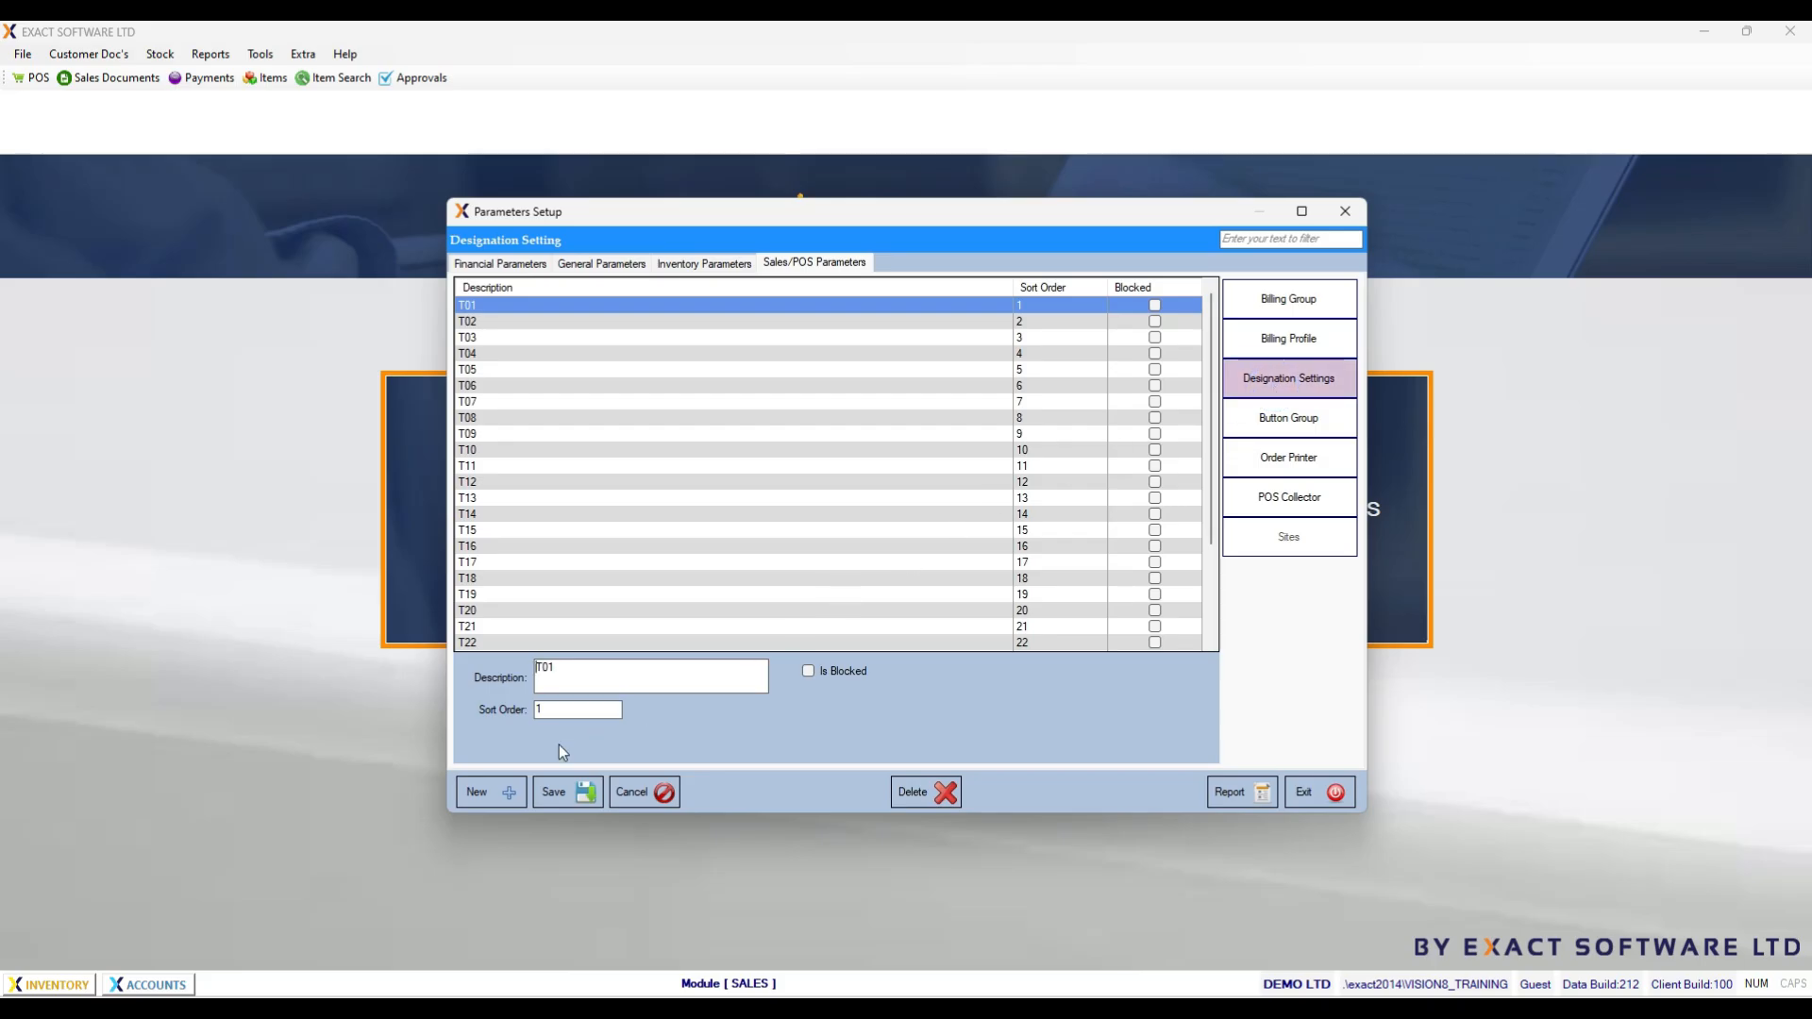
click(483, 799)
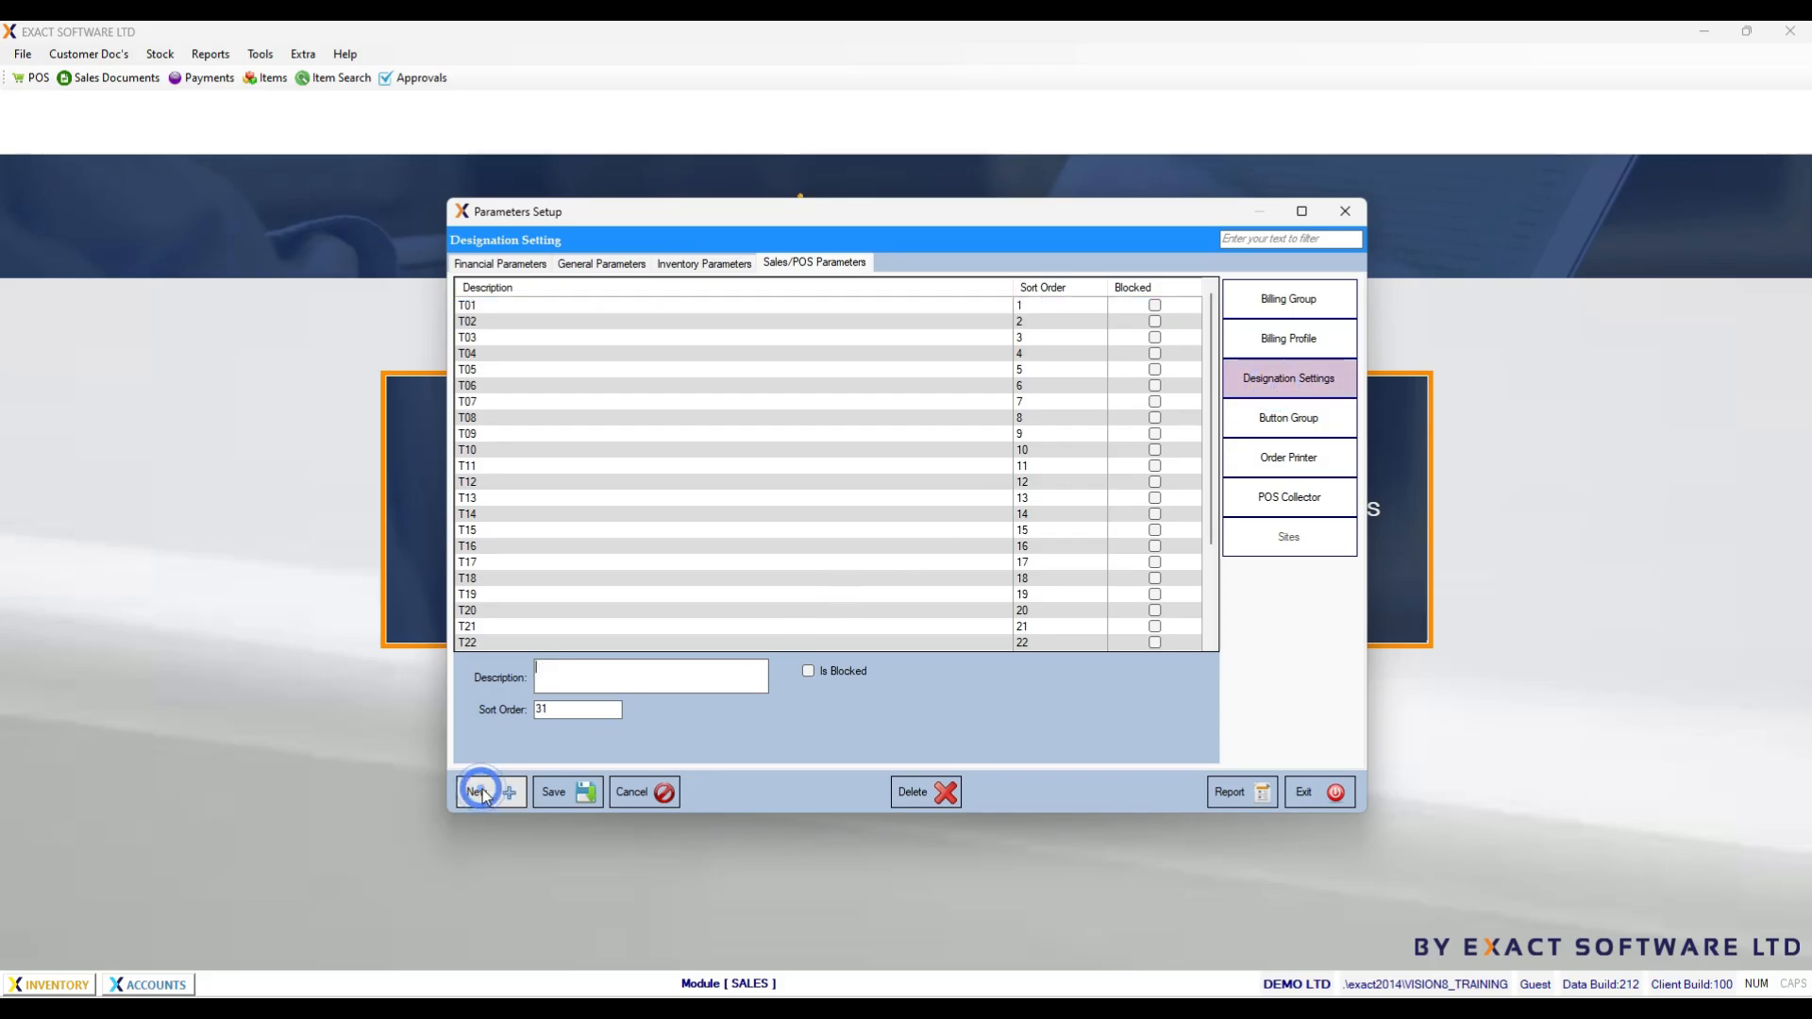
text(B01)
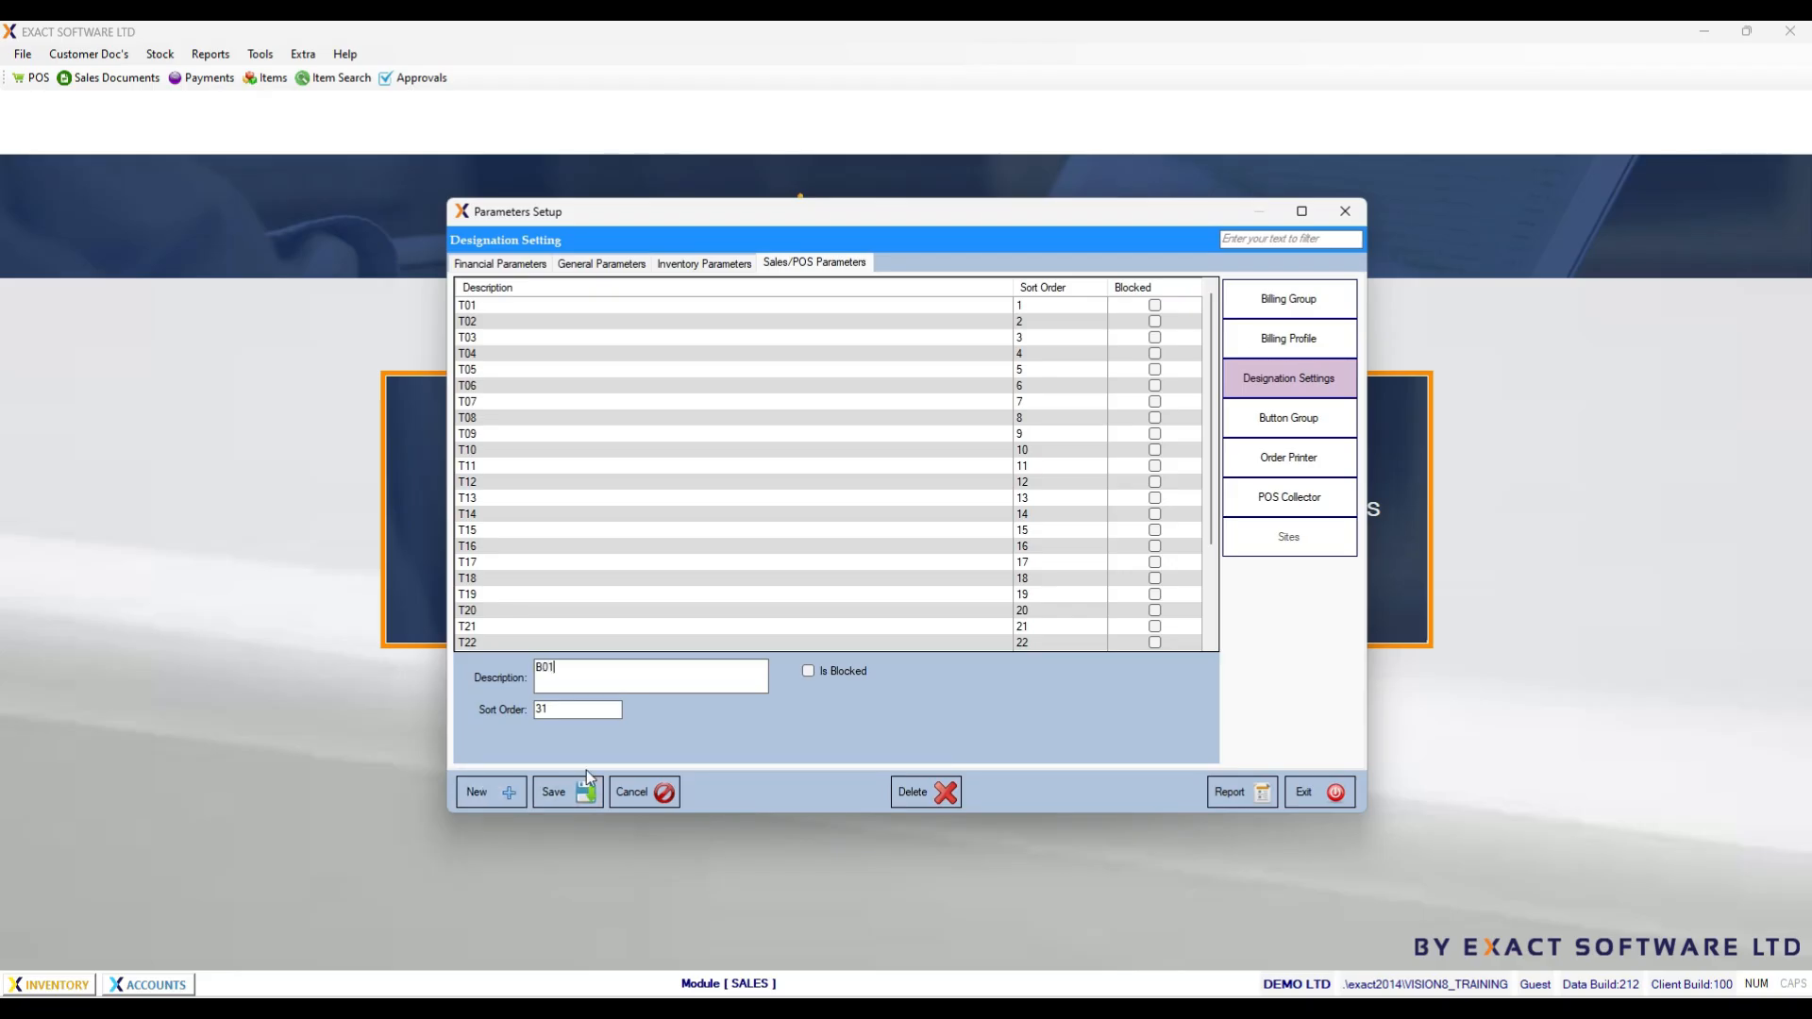
click(567, 792)
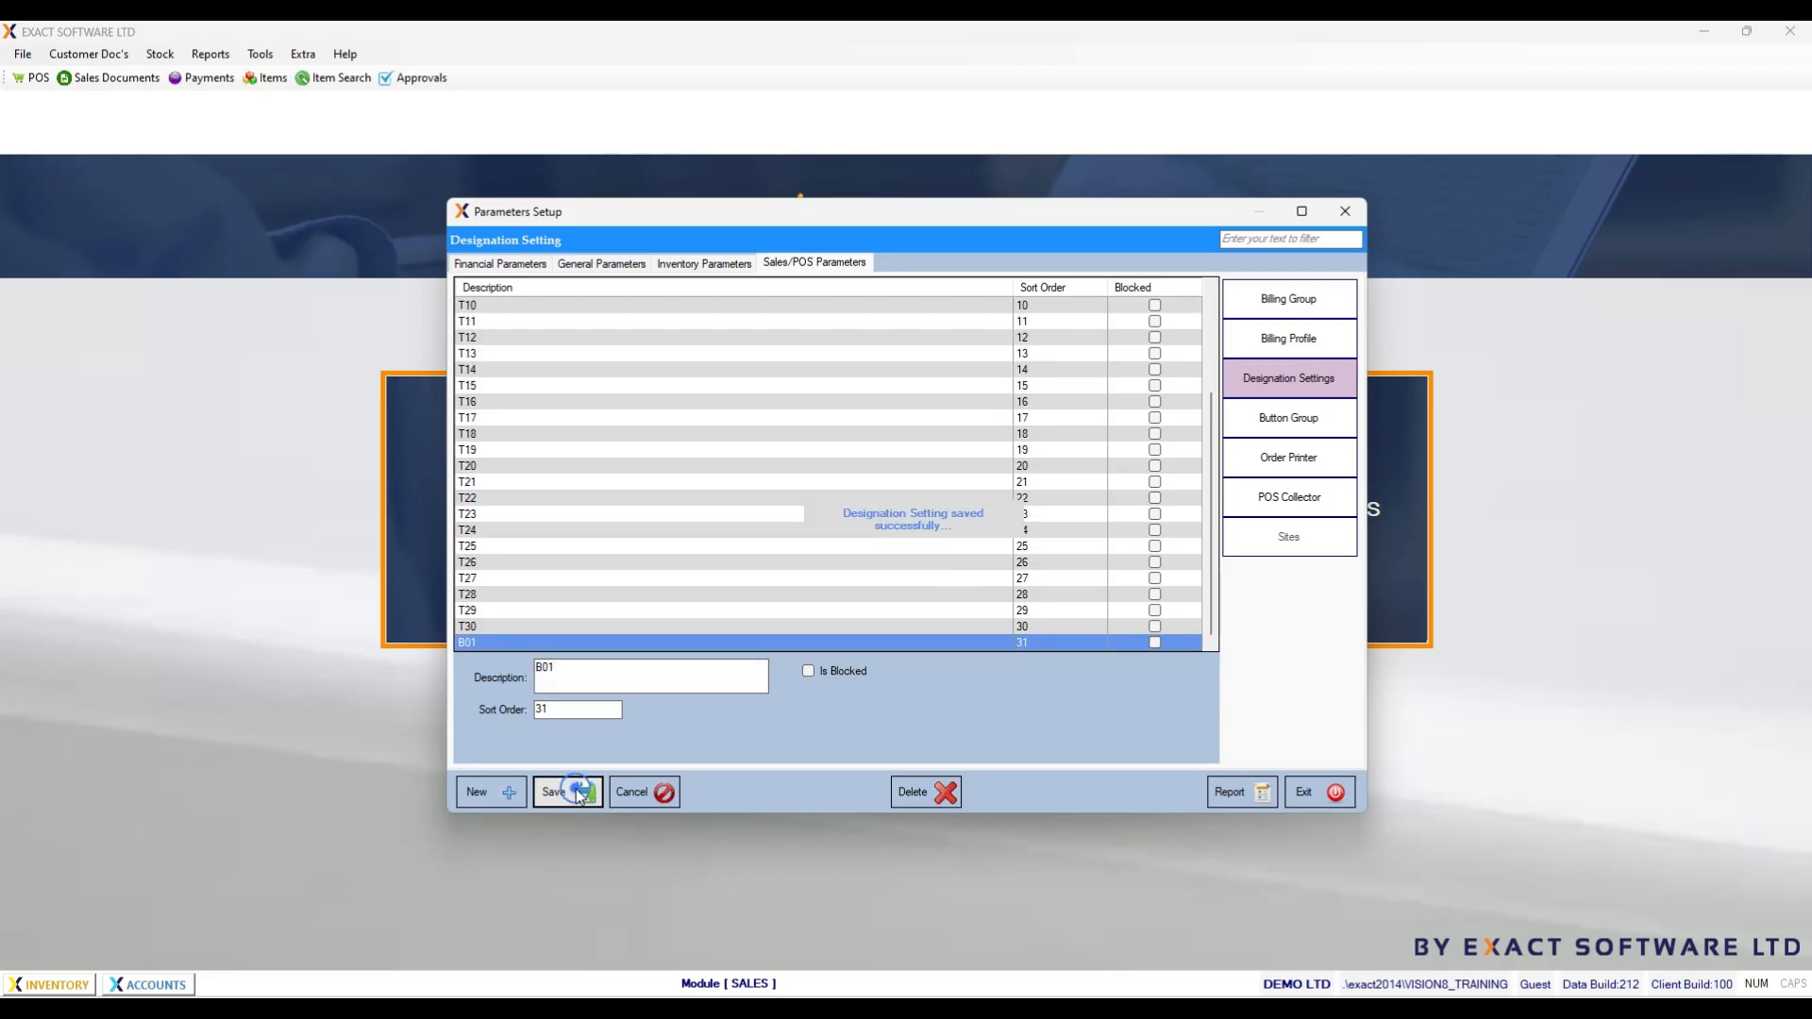
click(495, 794)
text(B)
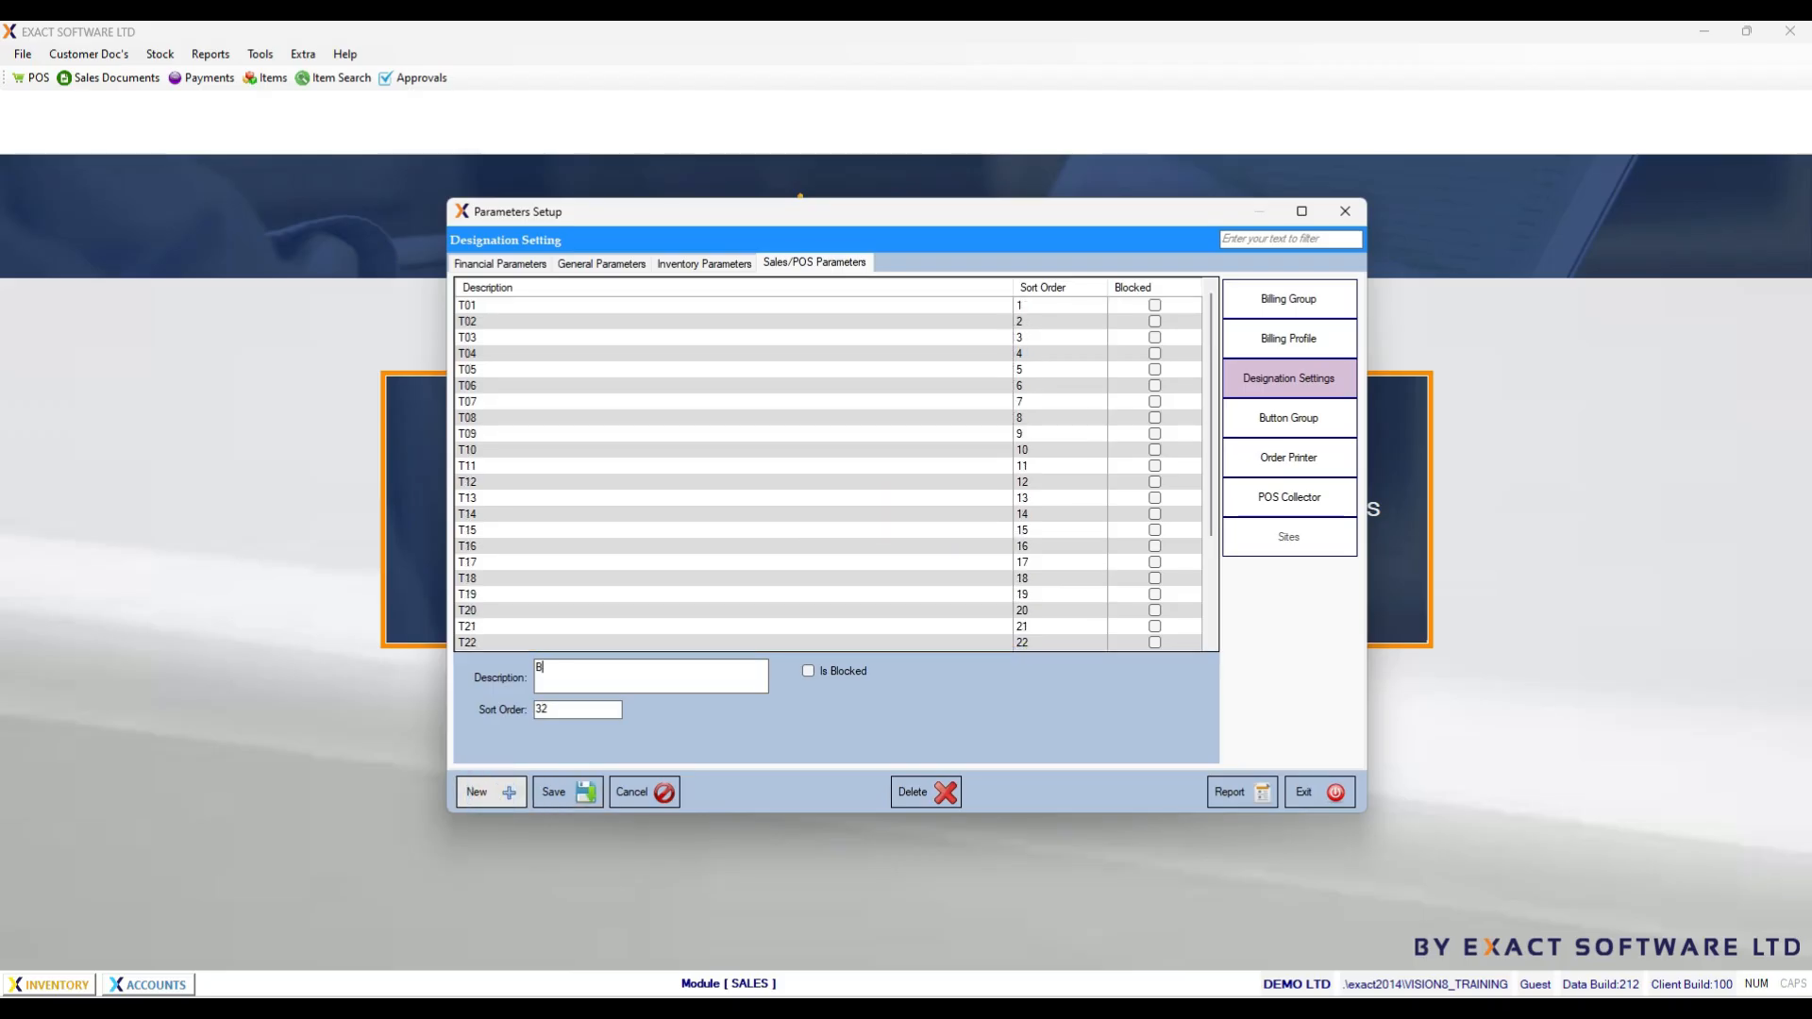
click(569, 793)
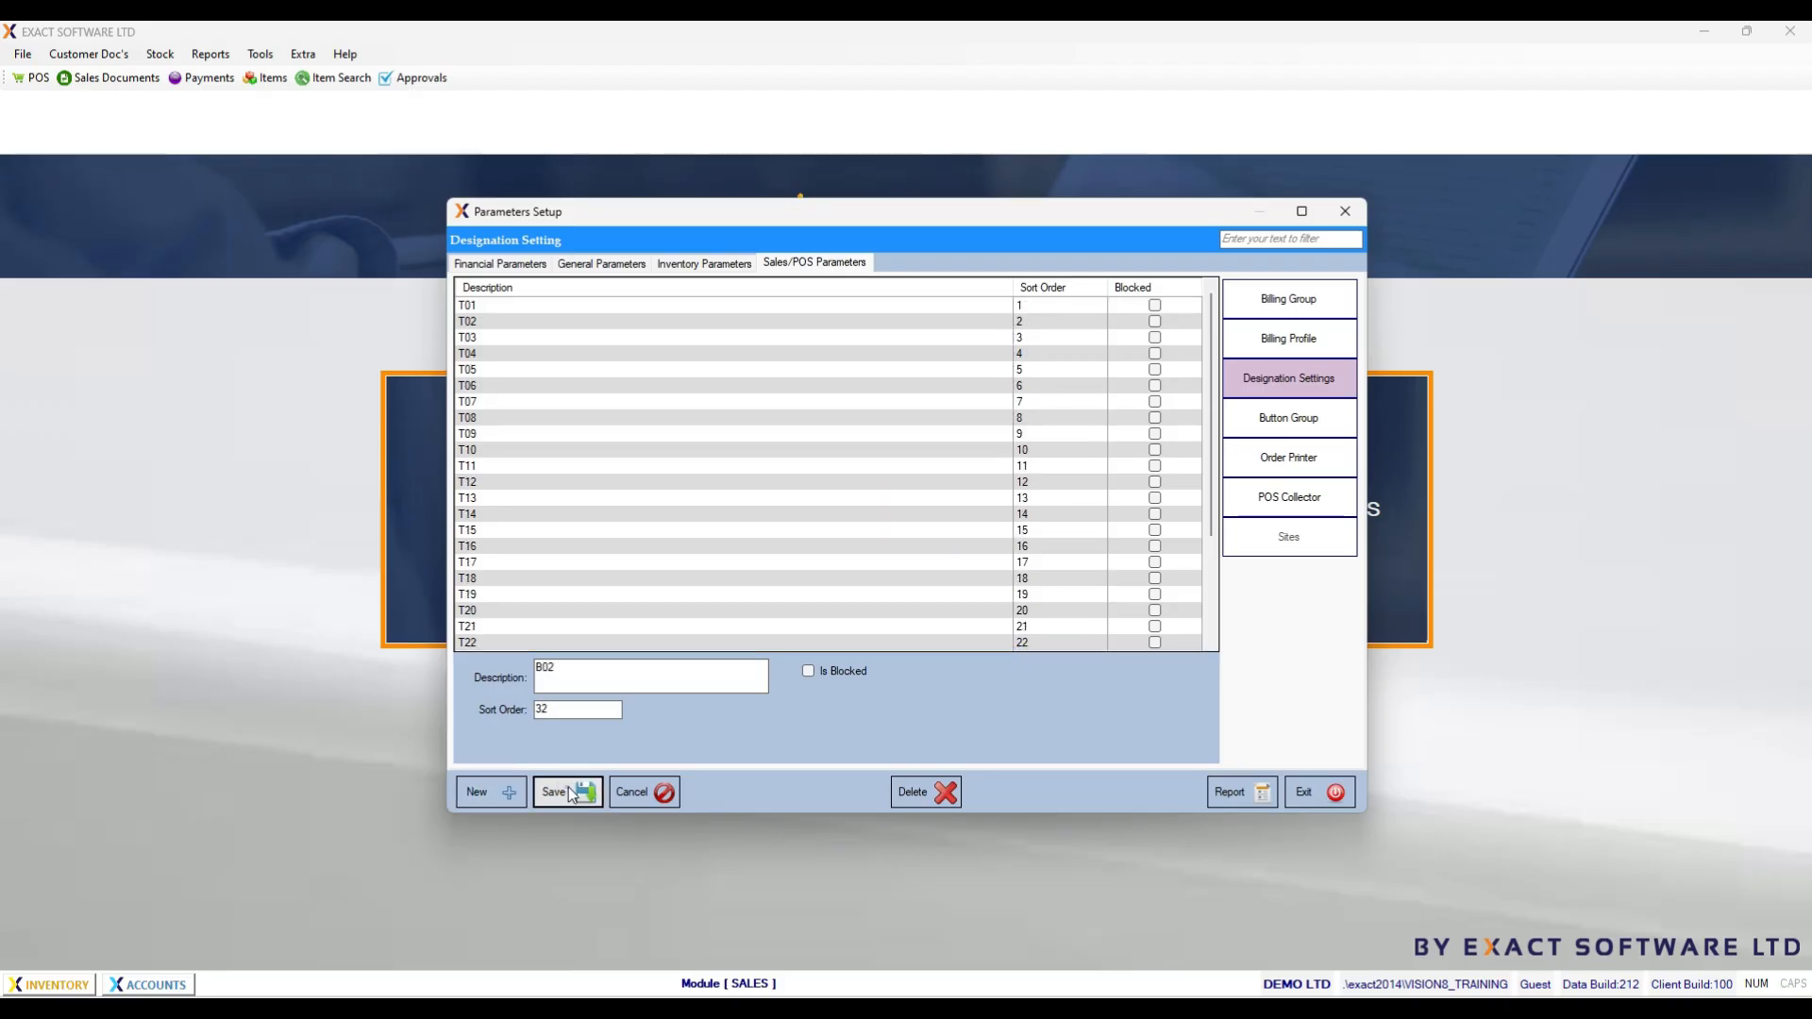
Step: Assign designations B01 and B02 to the BAR billing profile and save it
click(1293, 343)
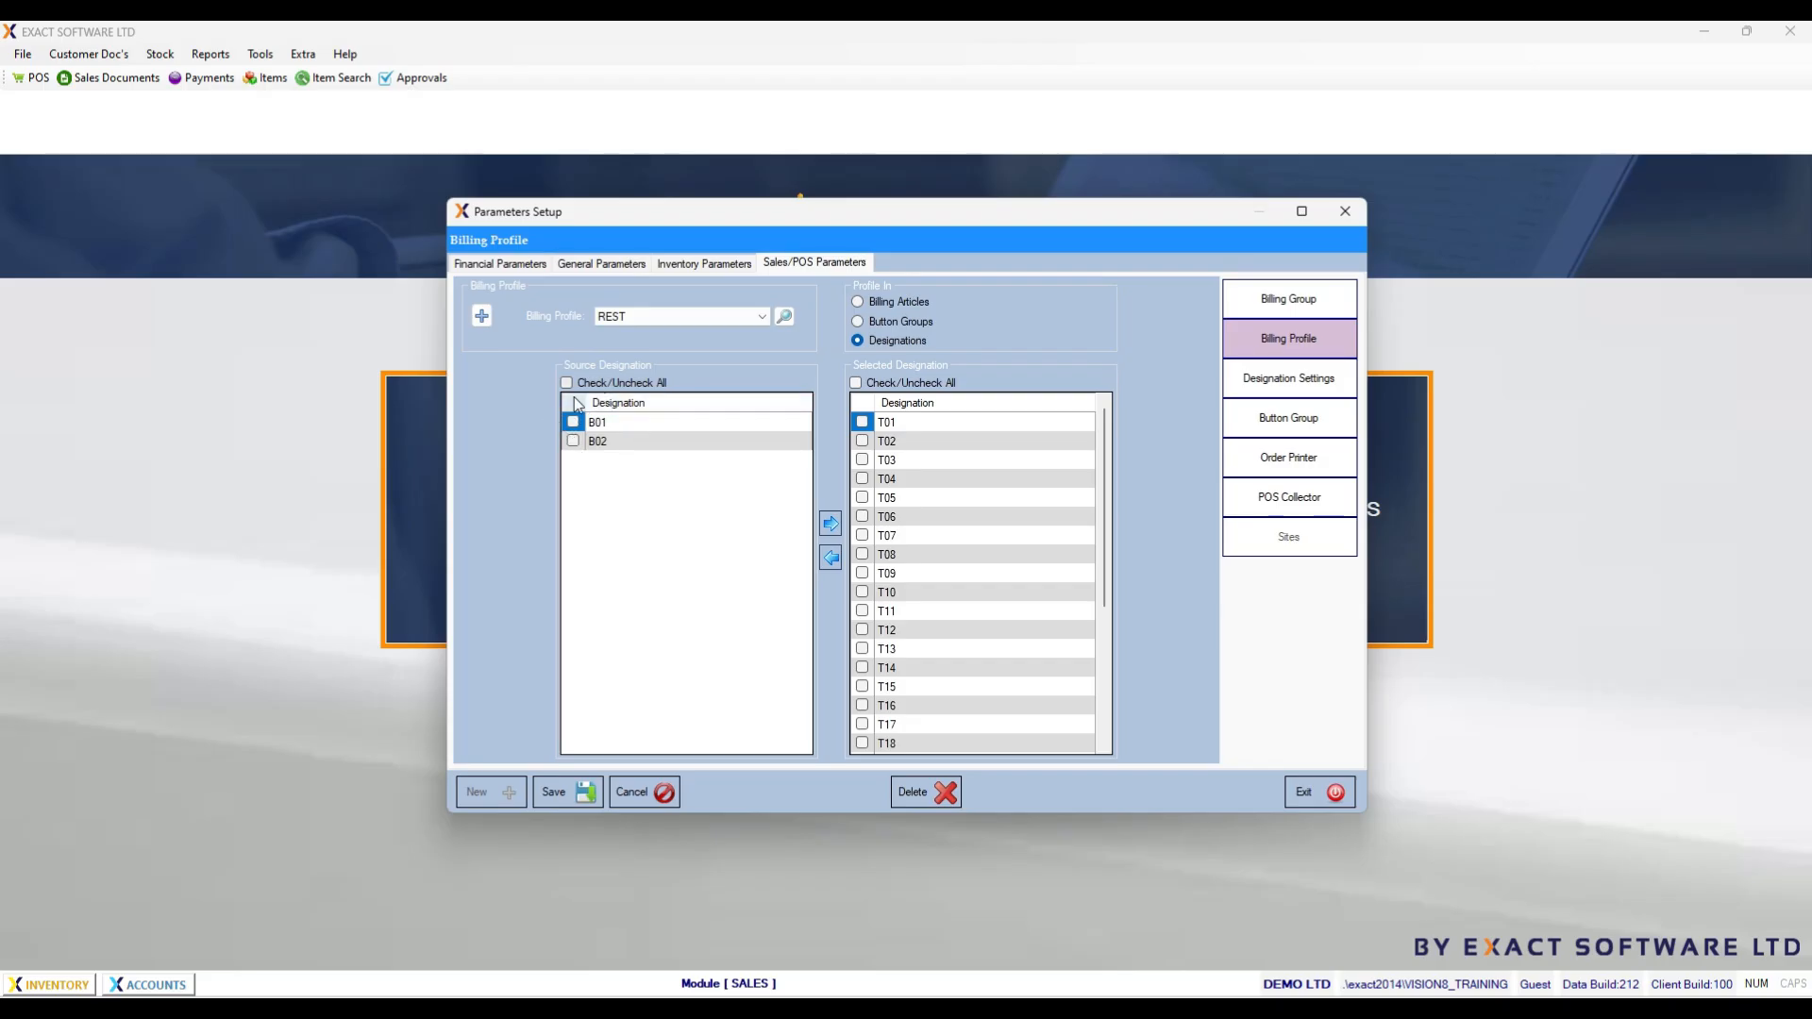
click(732, 321)
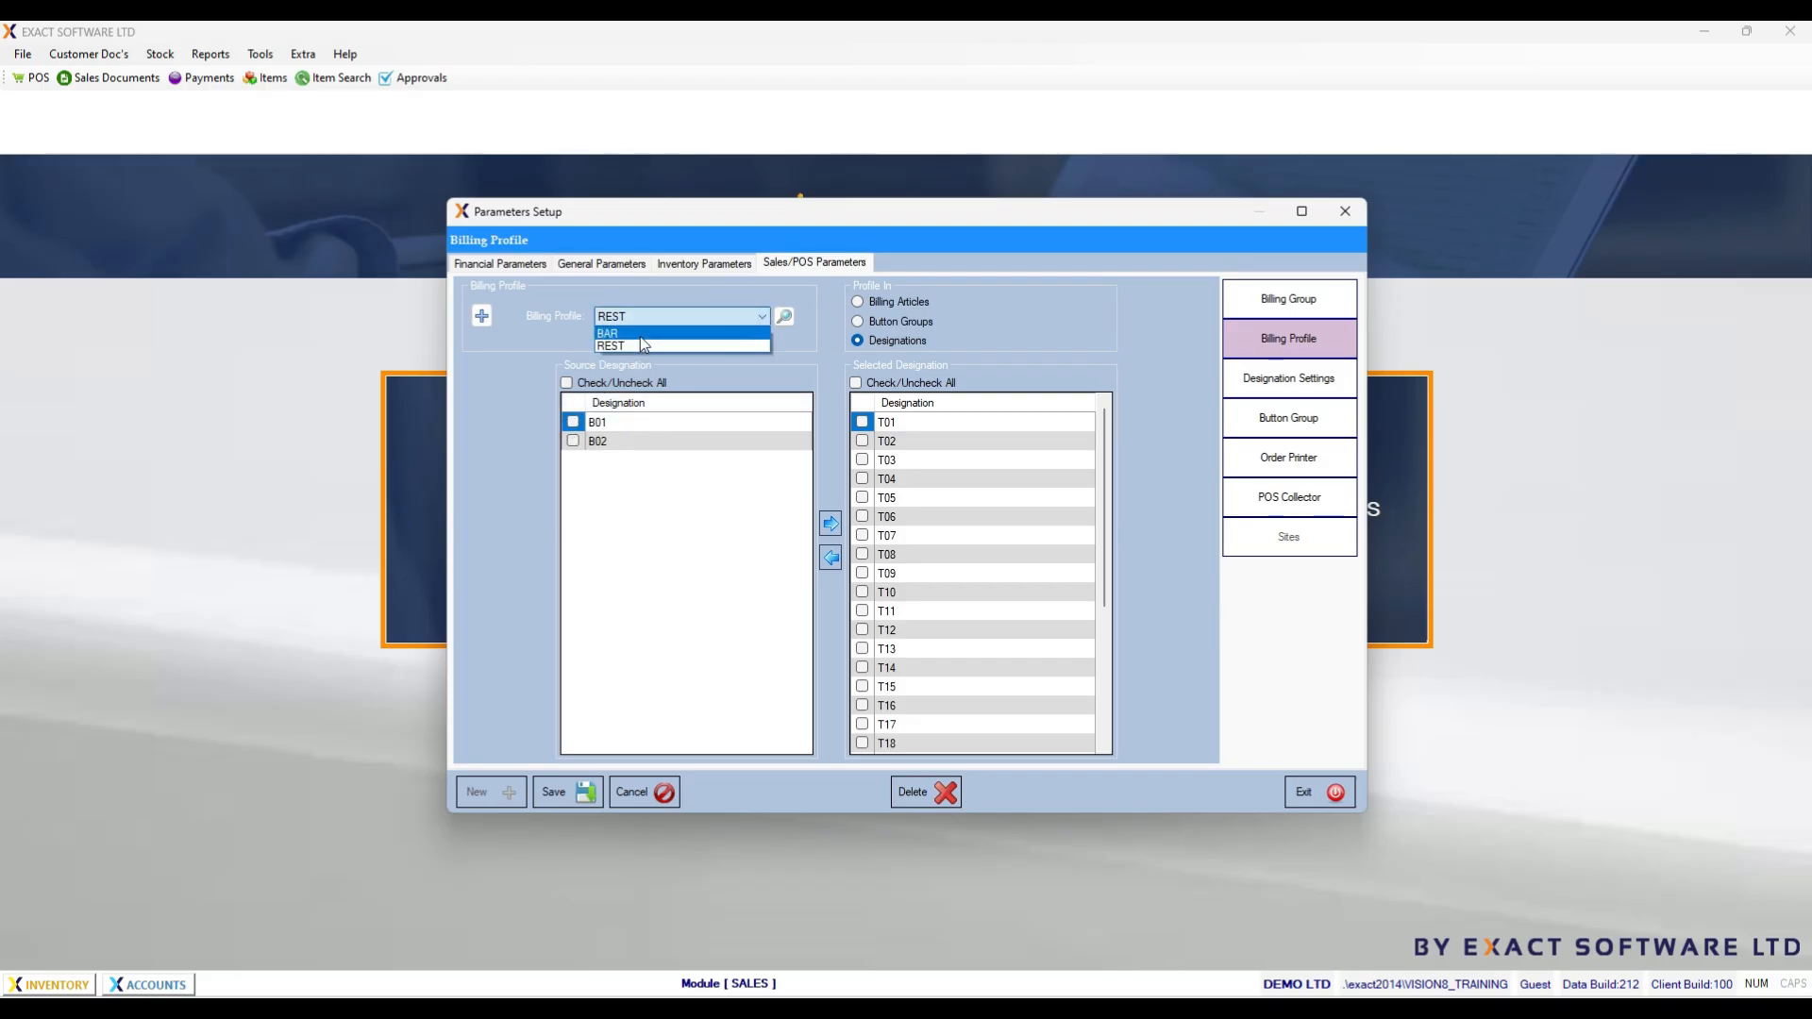
click(640, 336)
drag(803, 429, 809, 586)
click(572, 724)
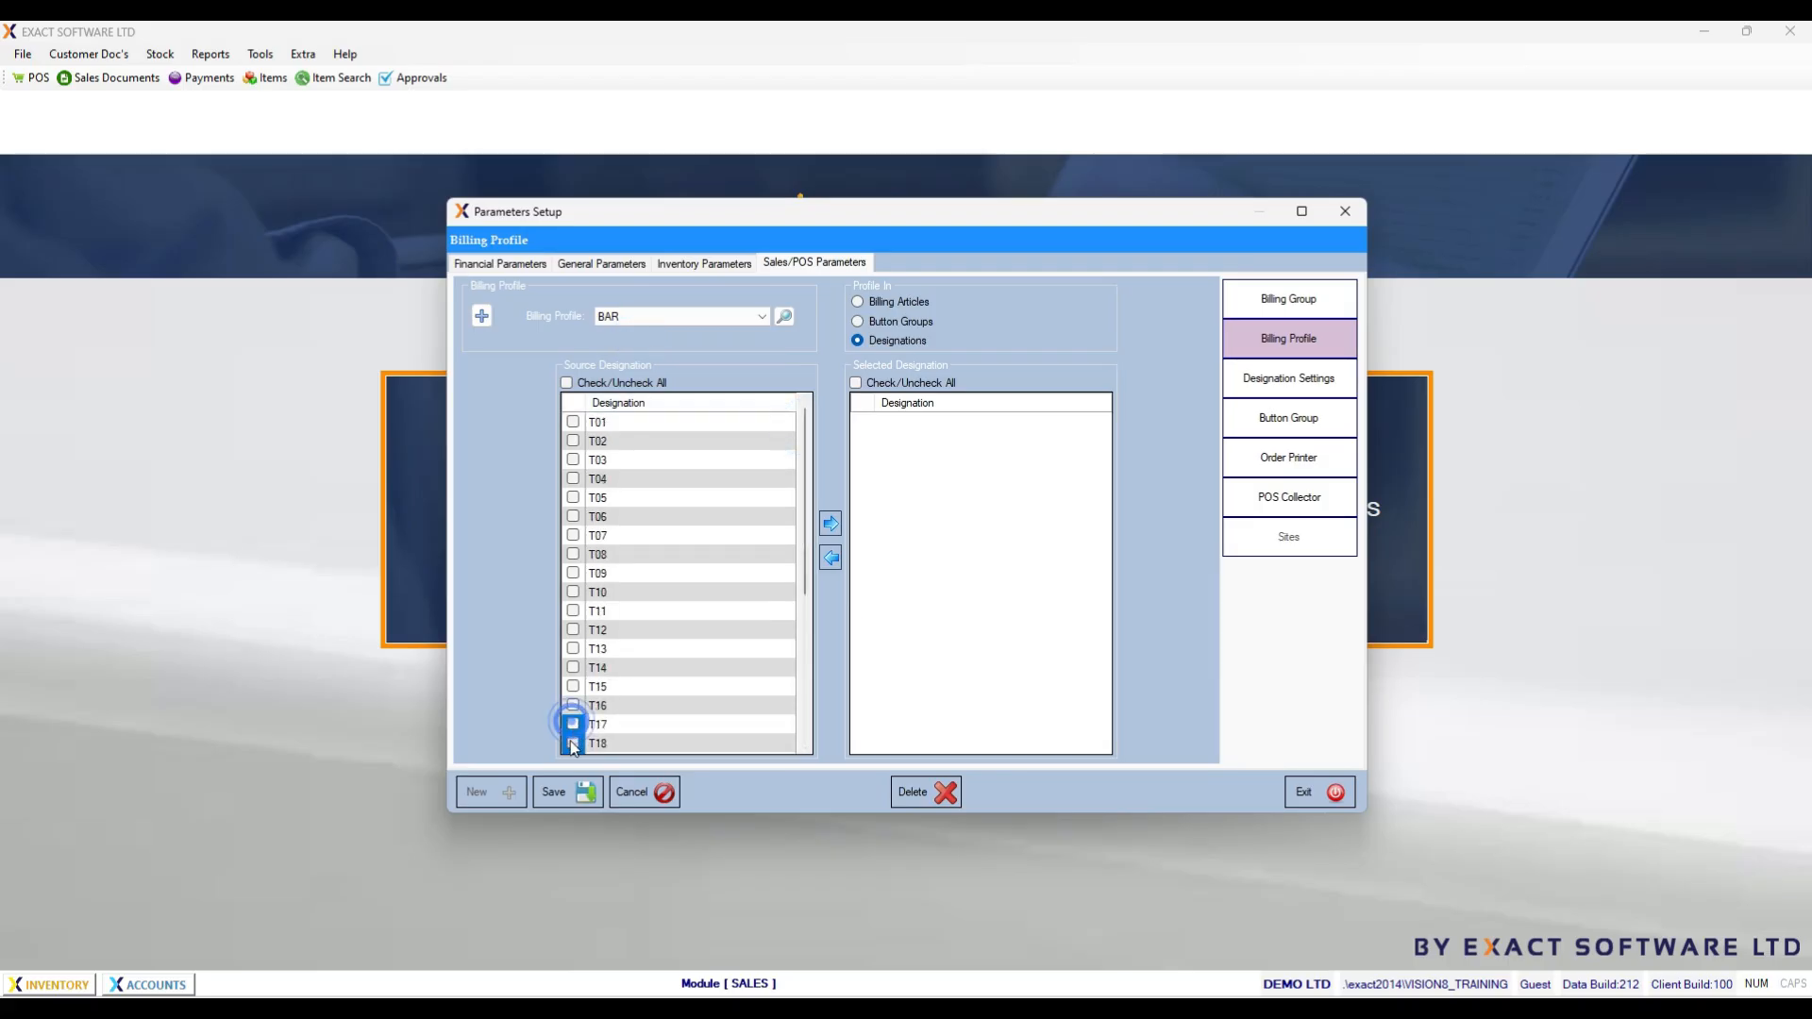
scroll(662, 671, down, 5)
click(573, 742)
click(830, 522)
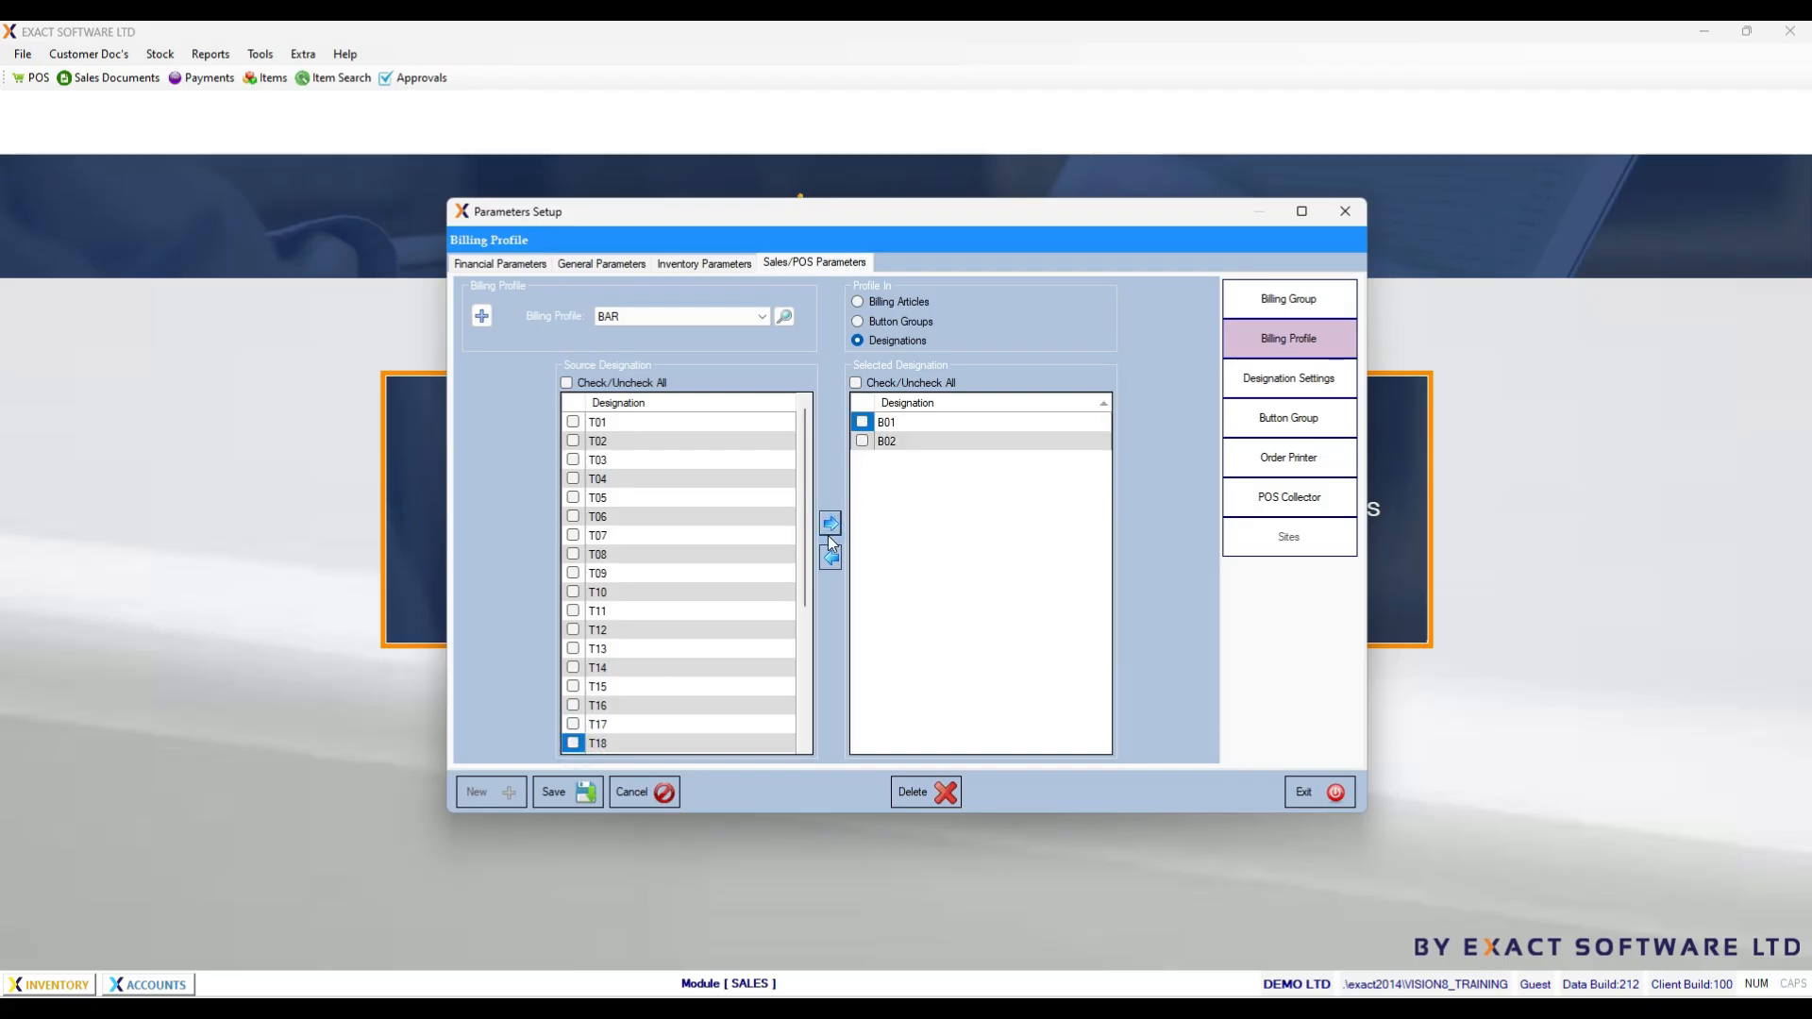
click(576, 791)
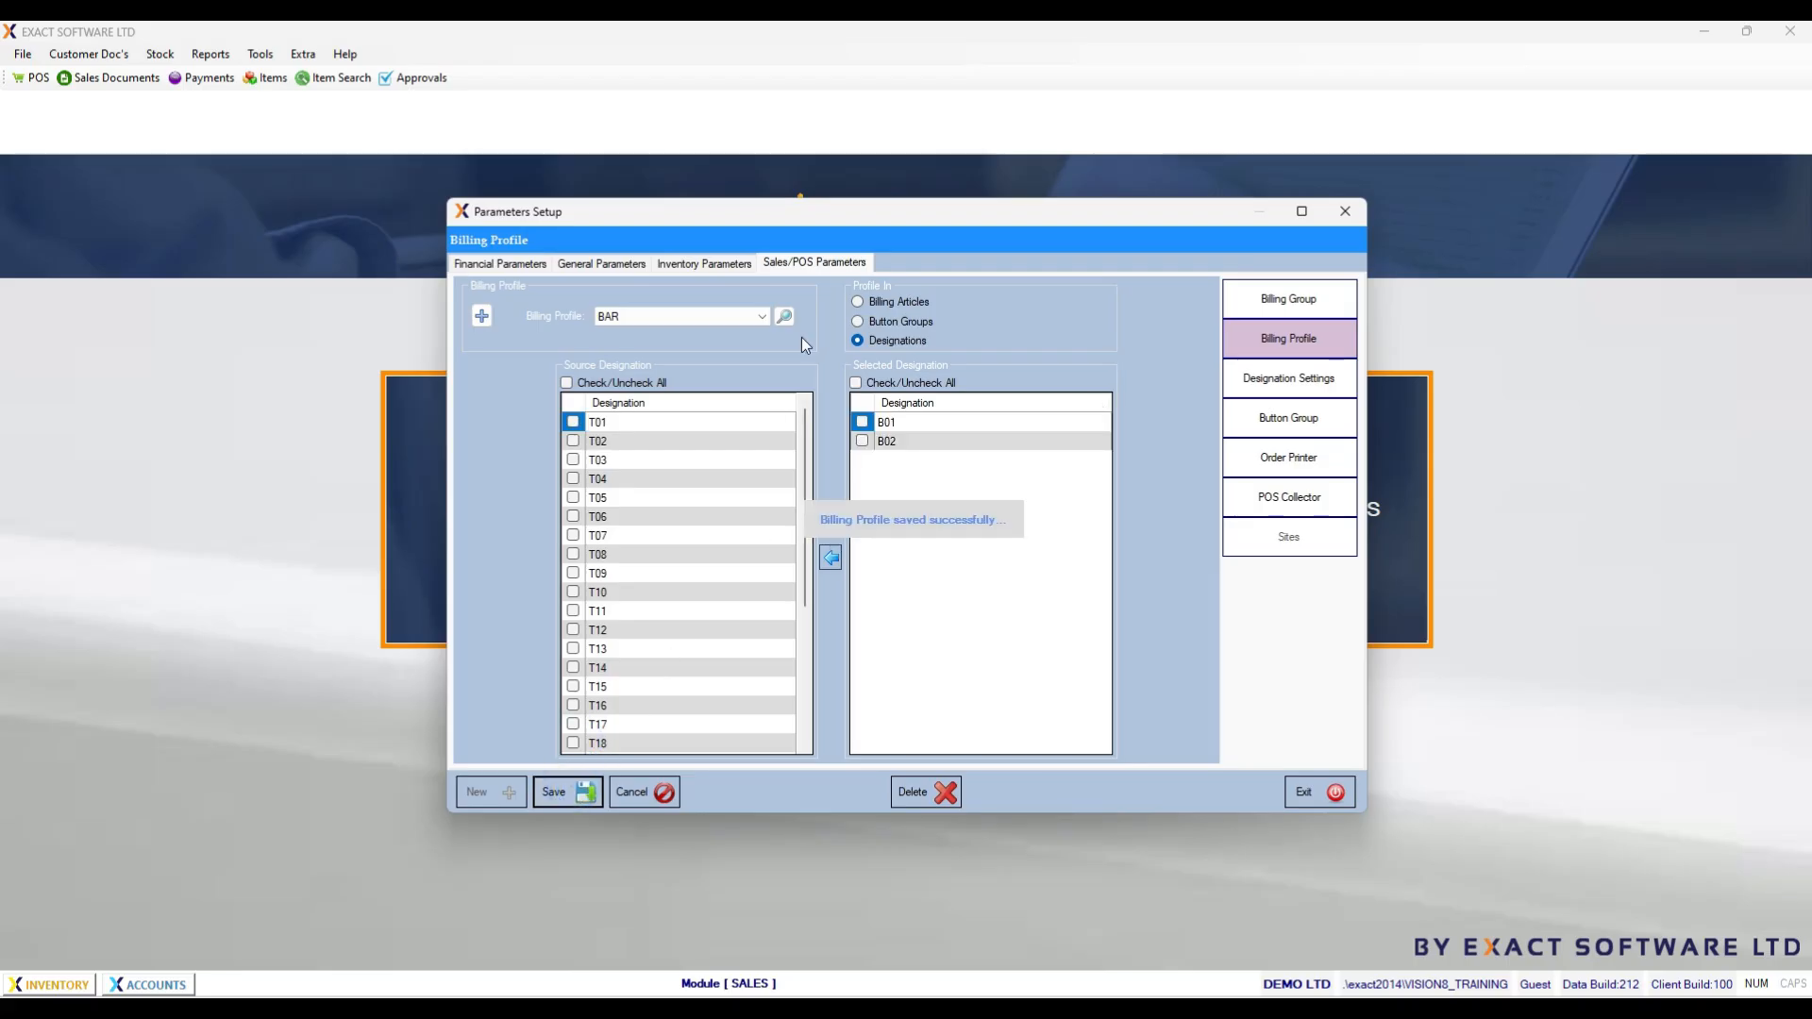
Step: Compare the source and selected designations of the REST and BAR billing profiles
click(763, 317)
click(712, 347)
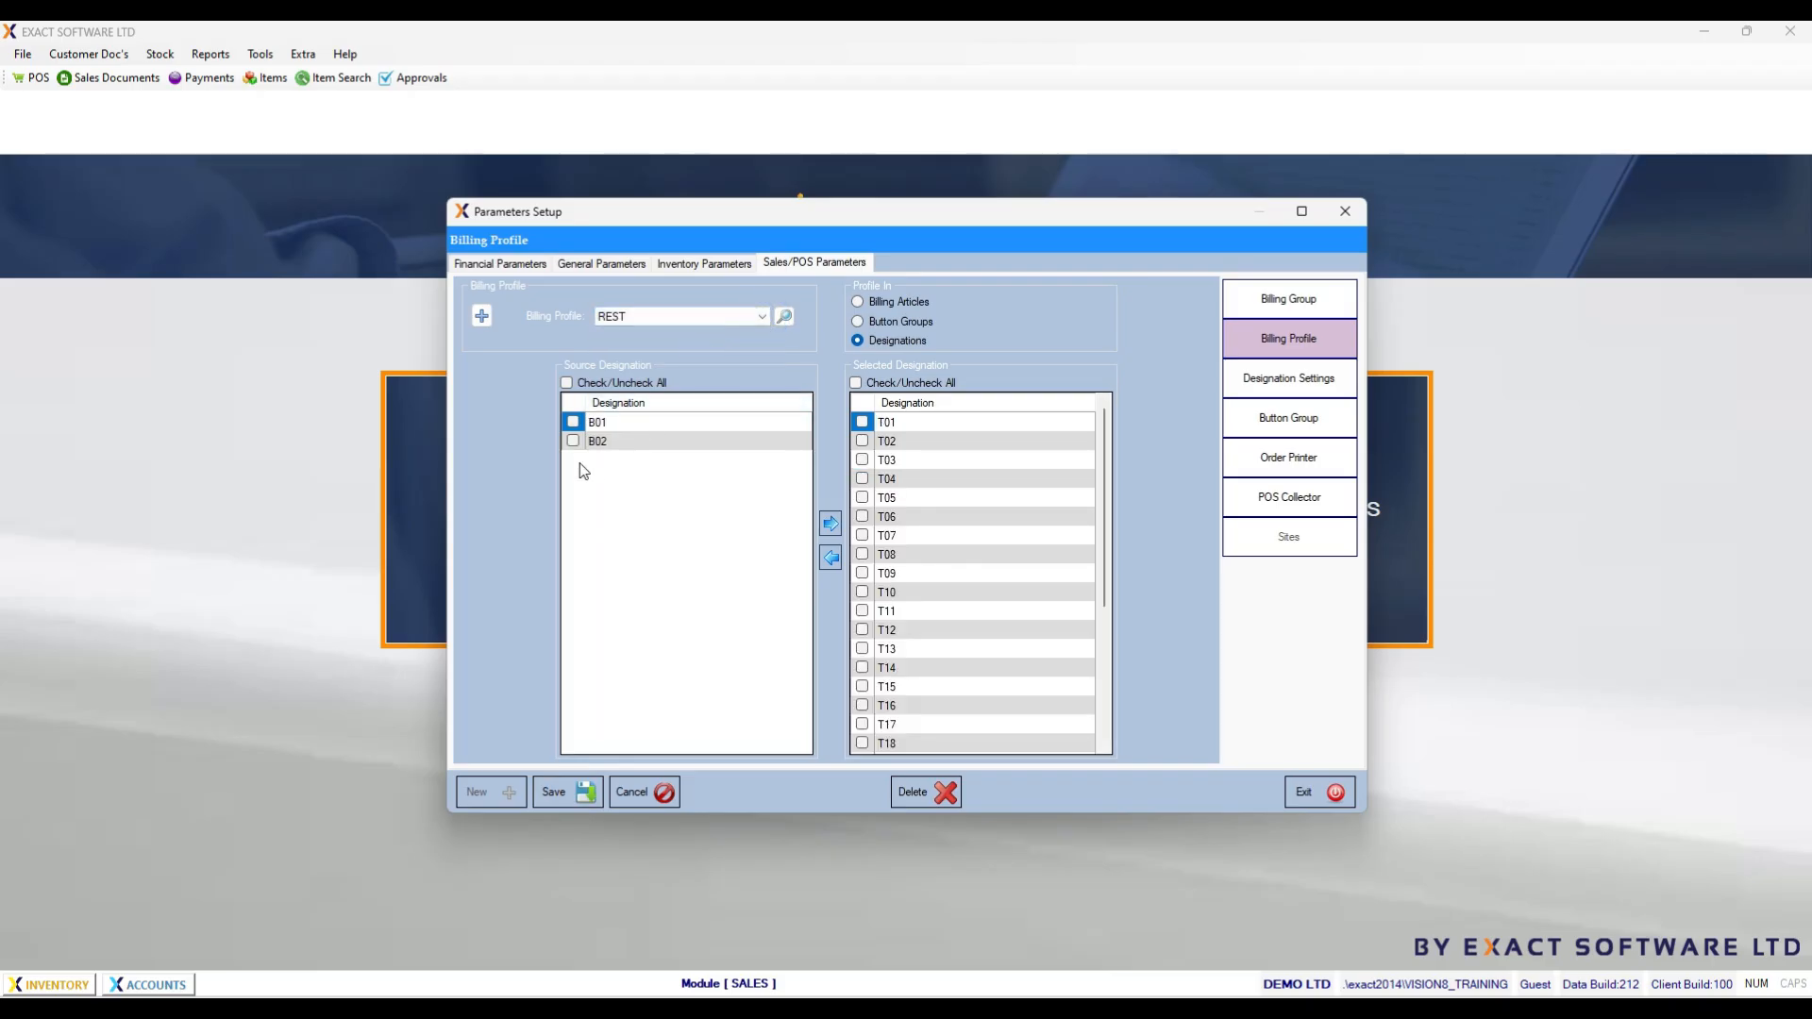
click(762, 315)
click(687, 335)
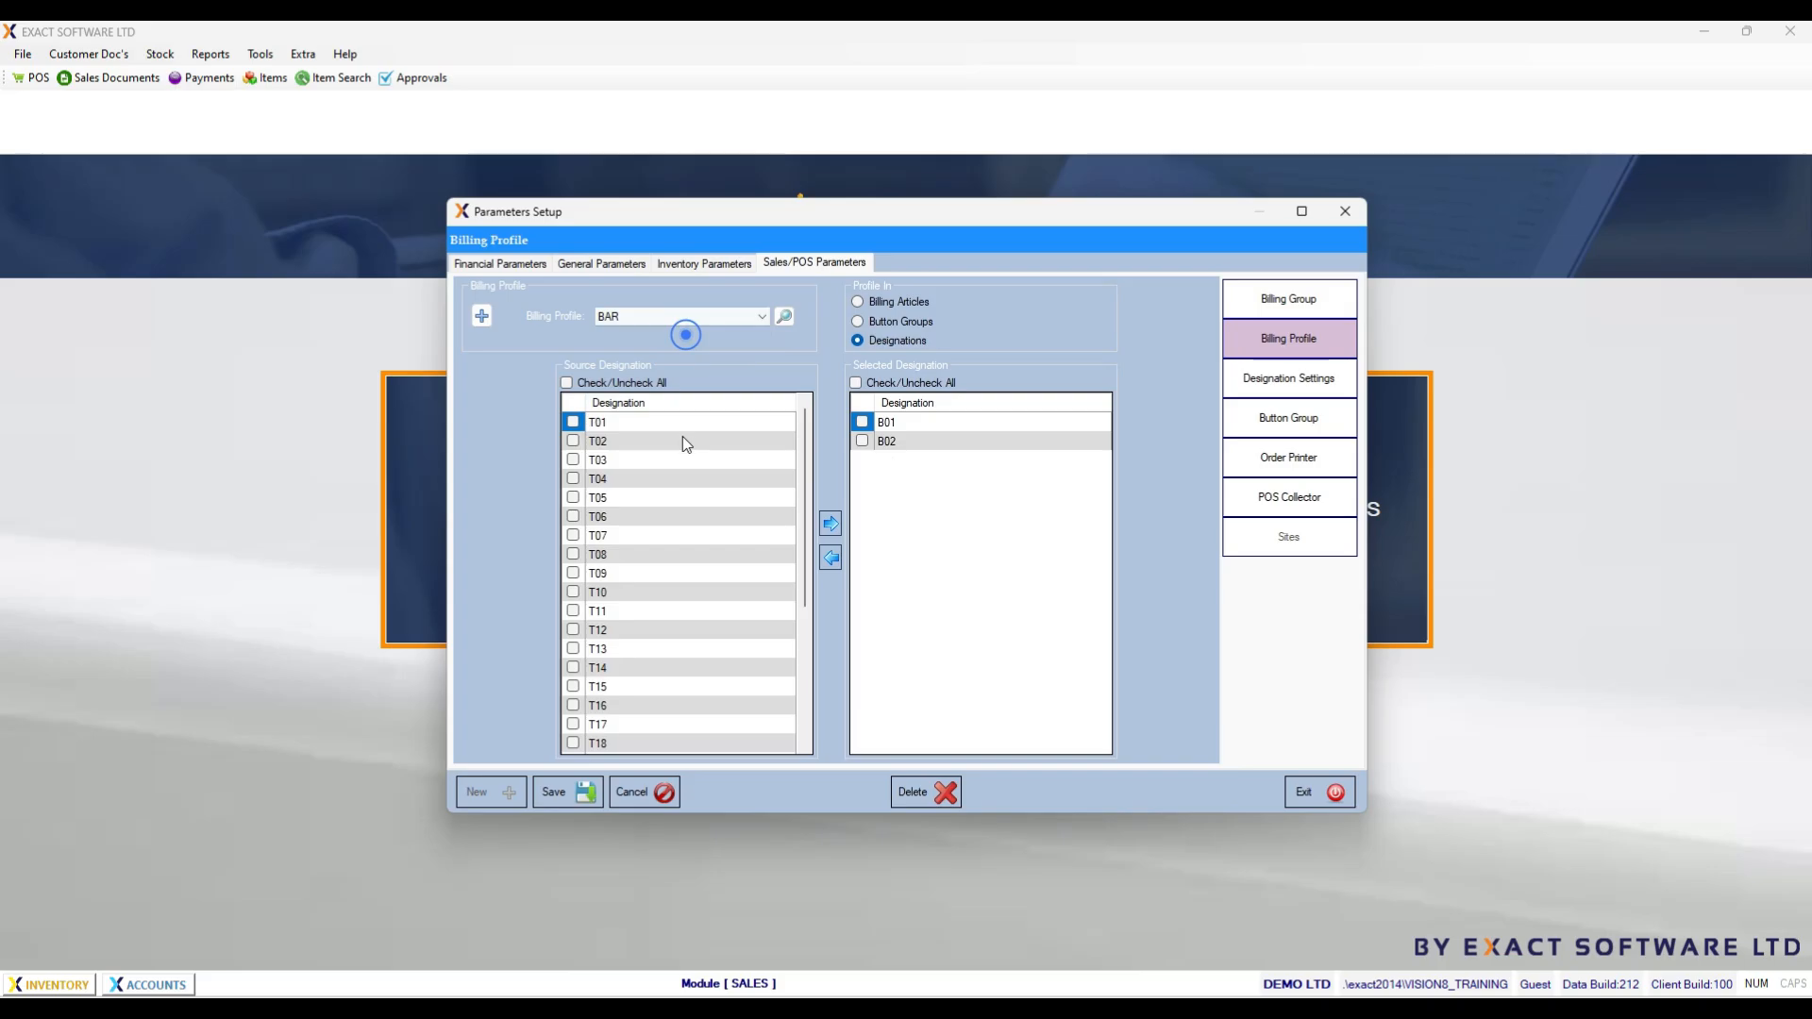
Step: Add designations B01 and B02 to the REST billing profile and save it
click(745, 316)
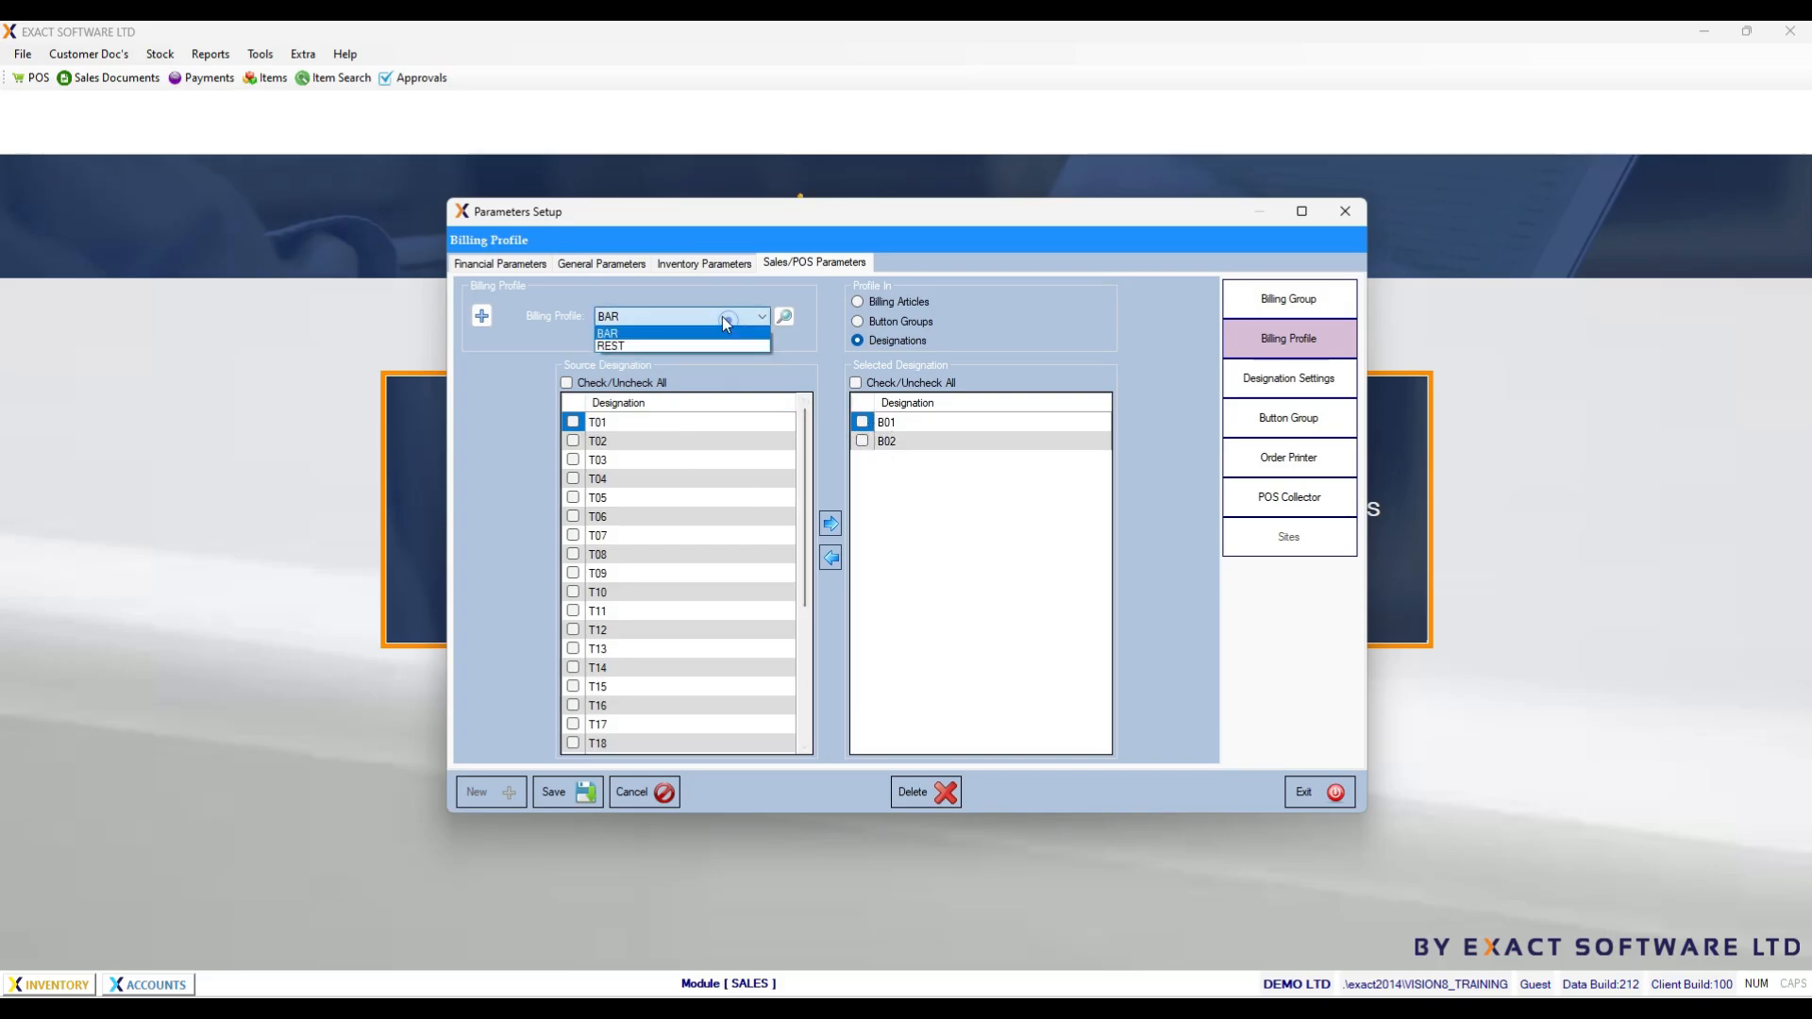
click(651, 345)
click(573, 422)
click(574, 440)
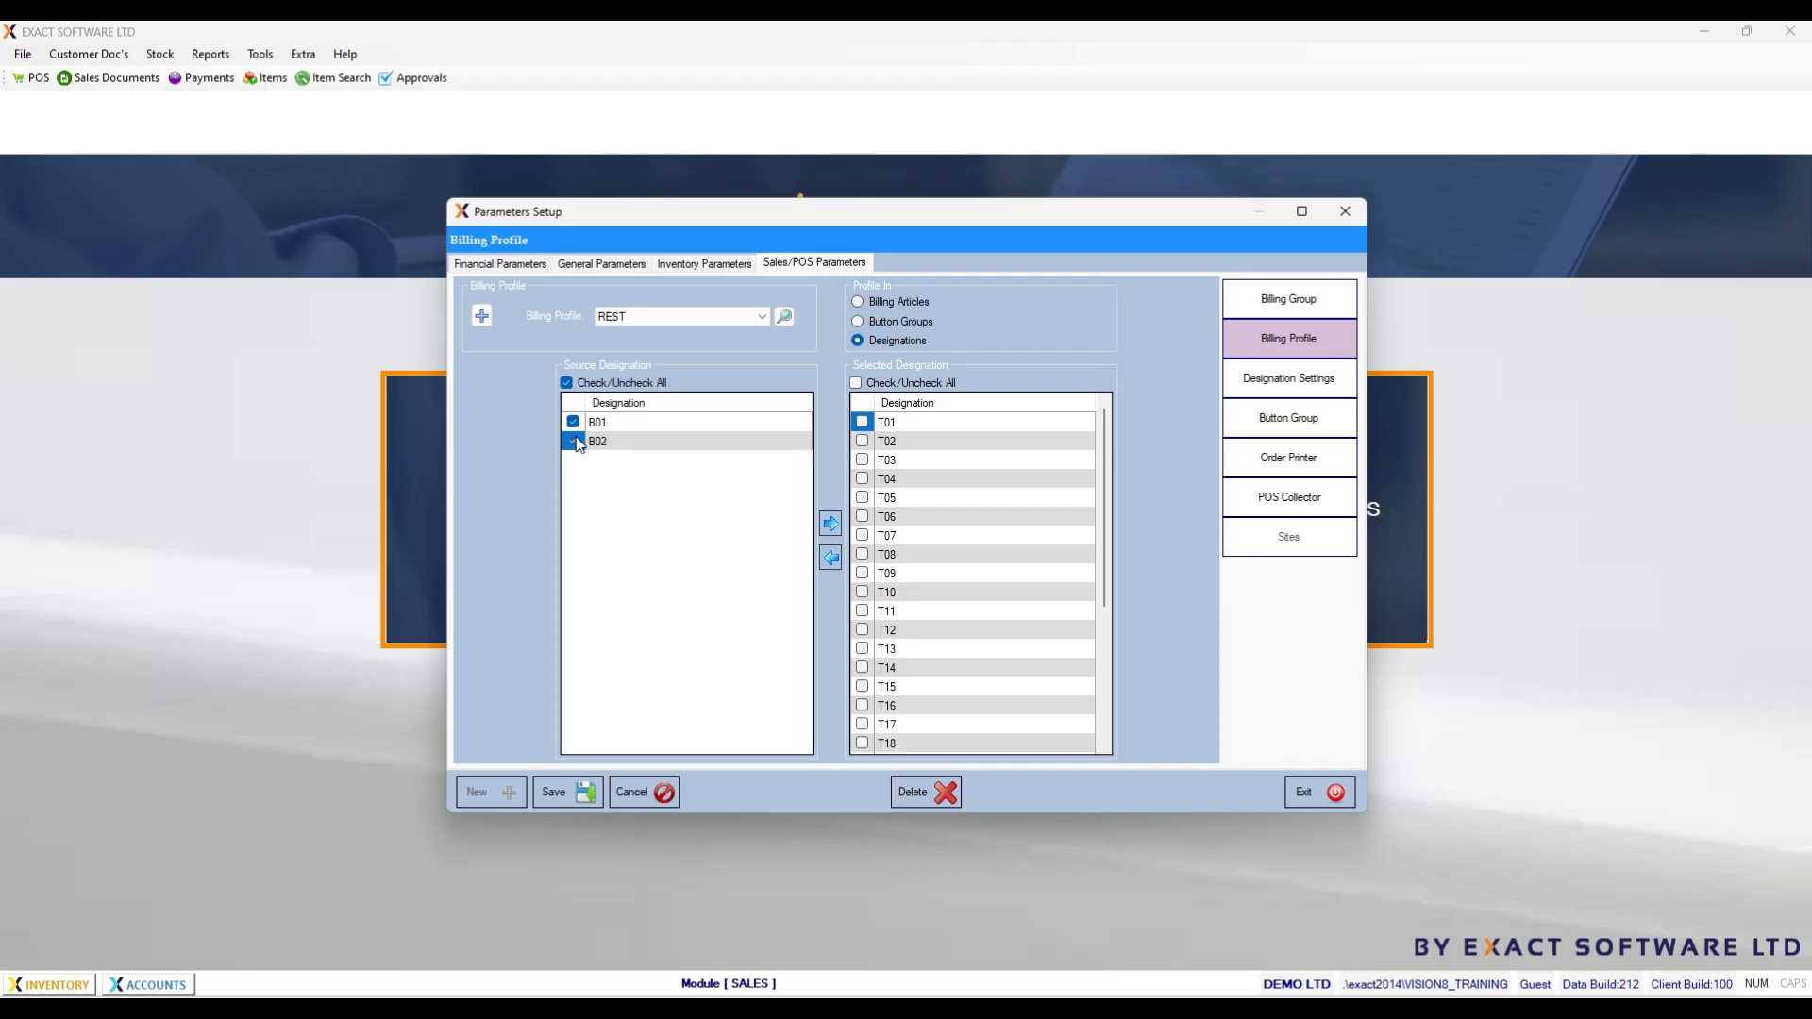
click(833, 524)
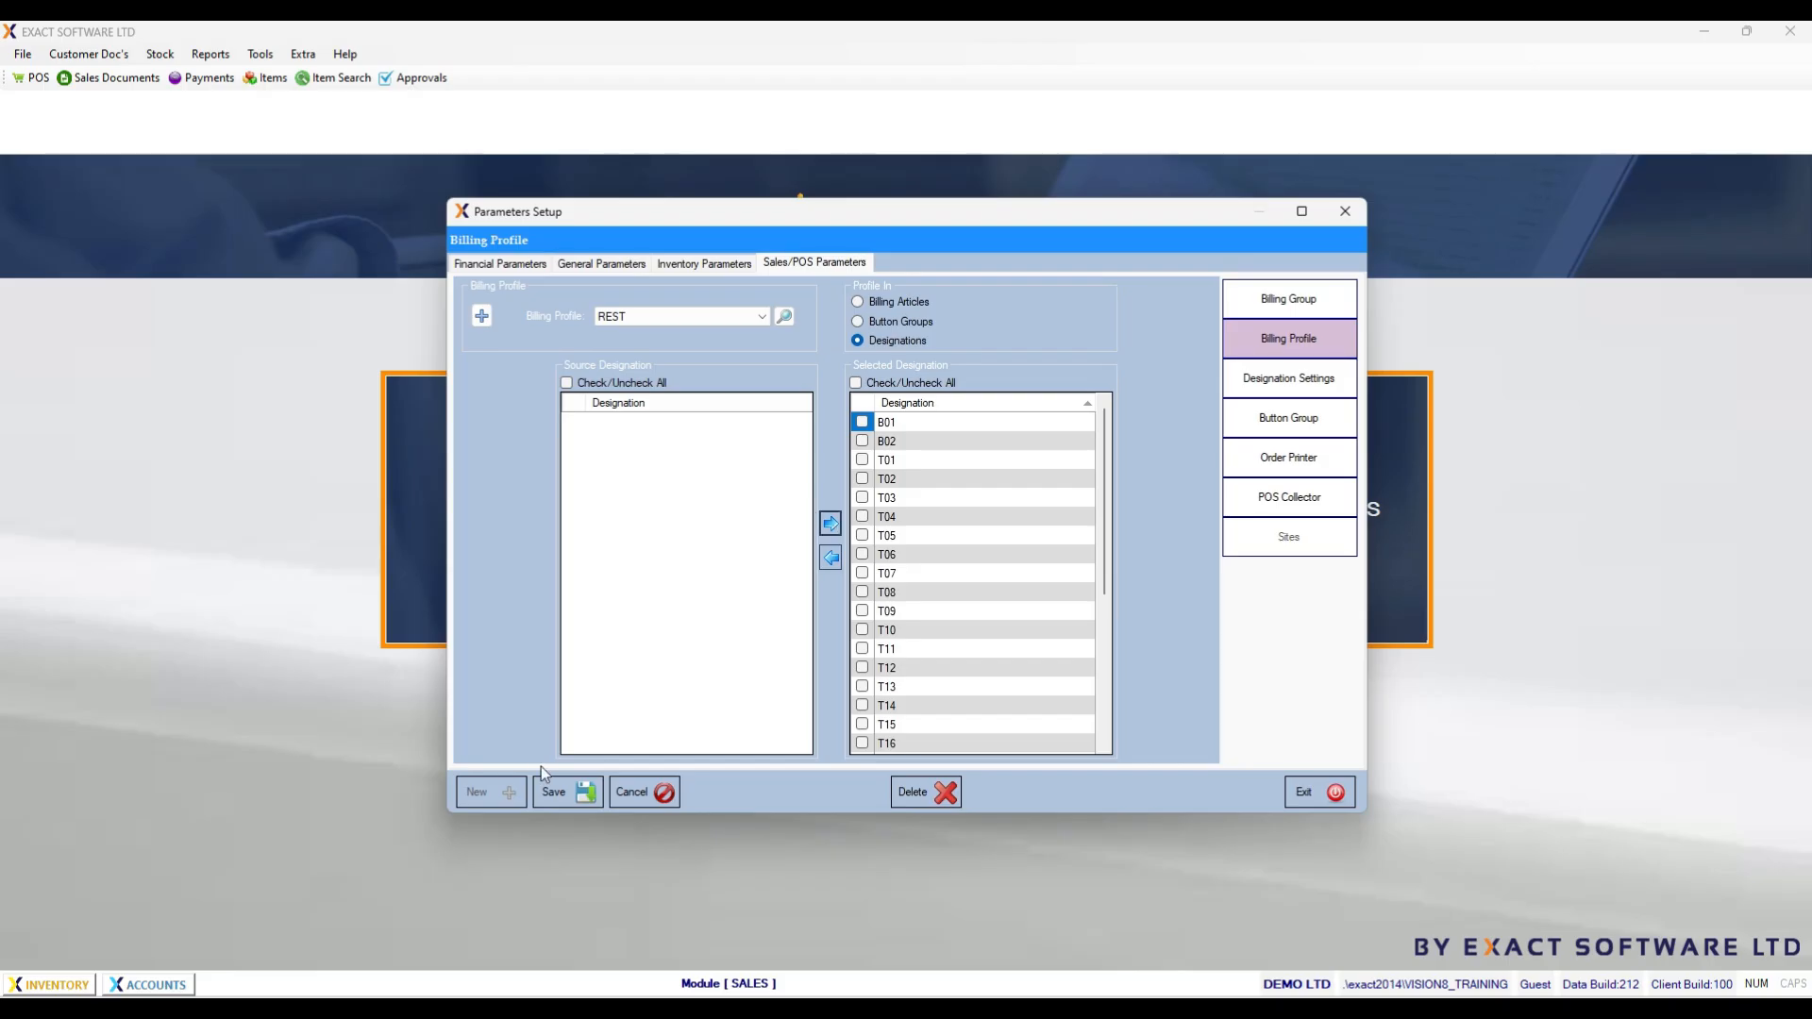
click(566, 793)
Step: Assign the BAR billing profile to the BAR billing group and save it
click(914, 321)
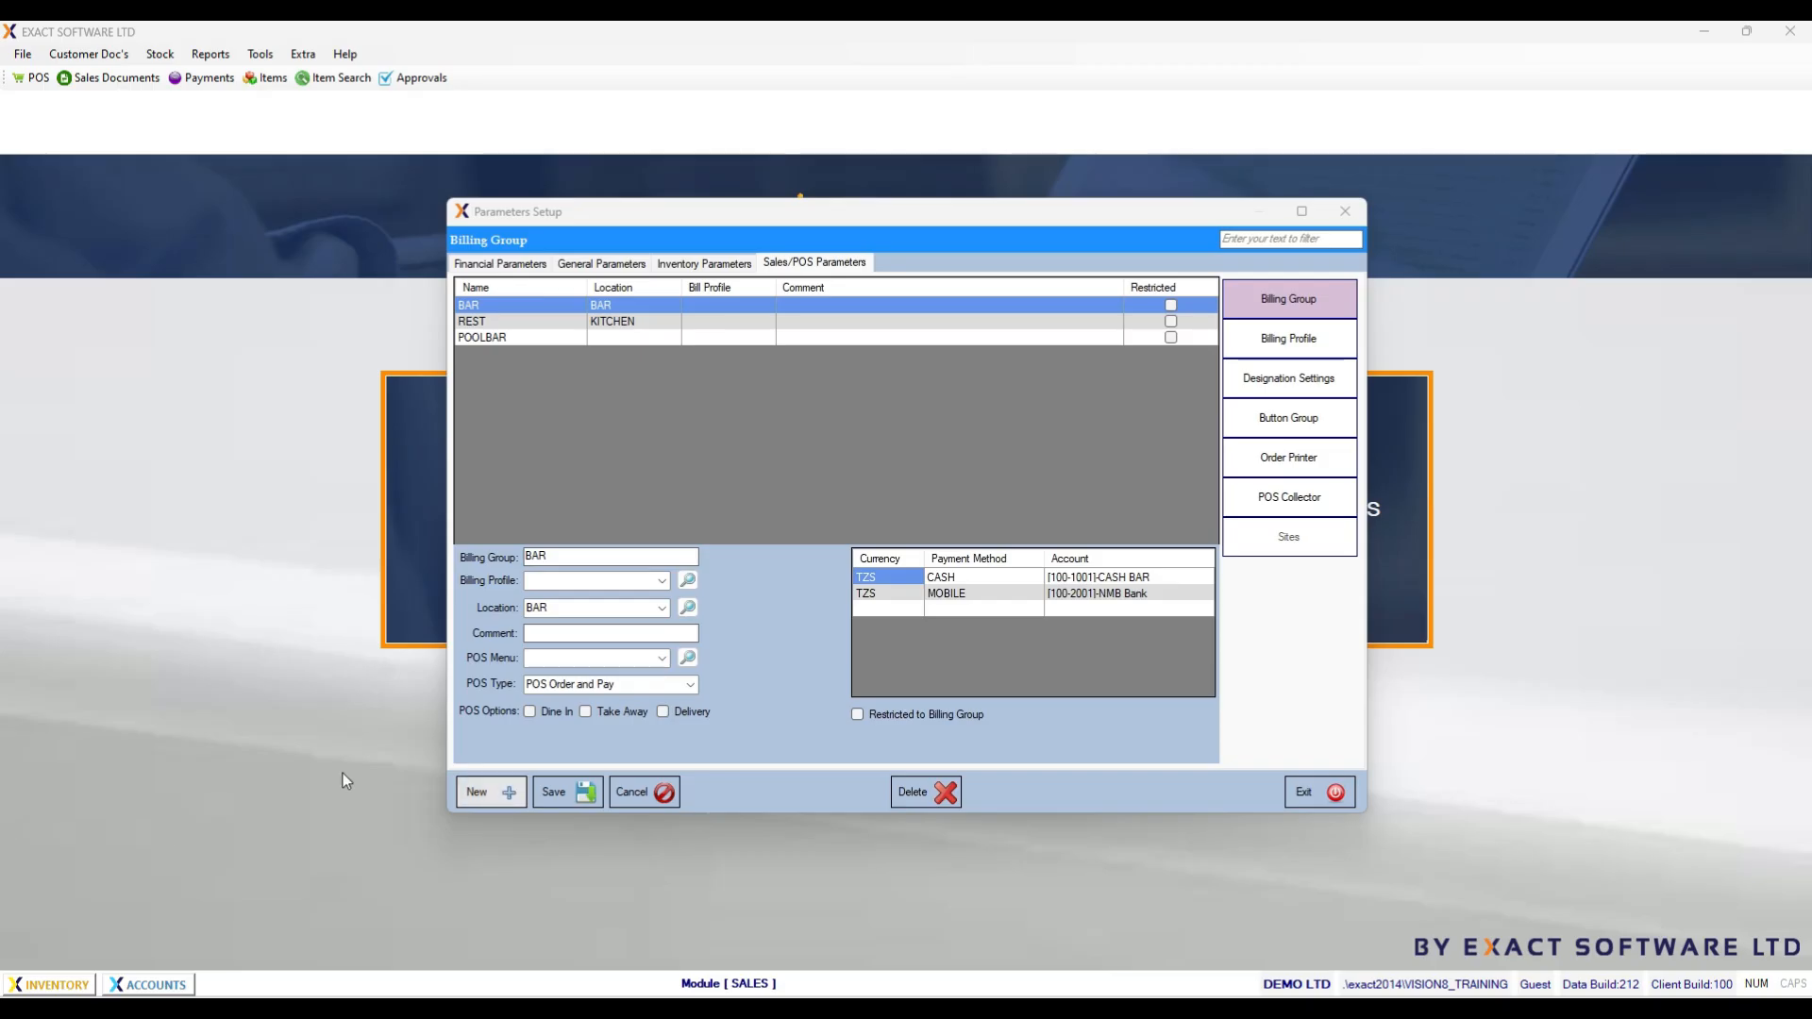
click(553, 307)
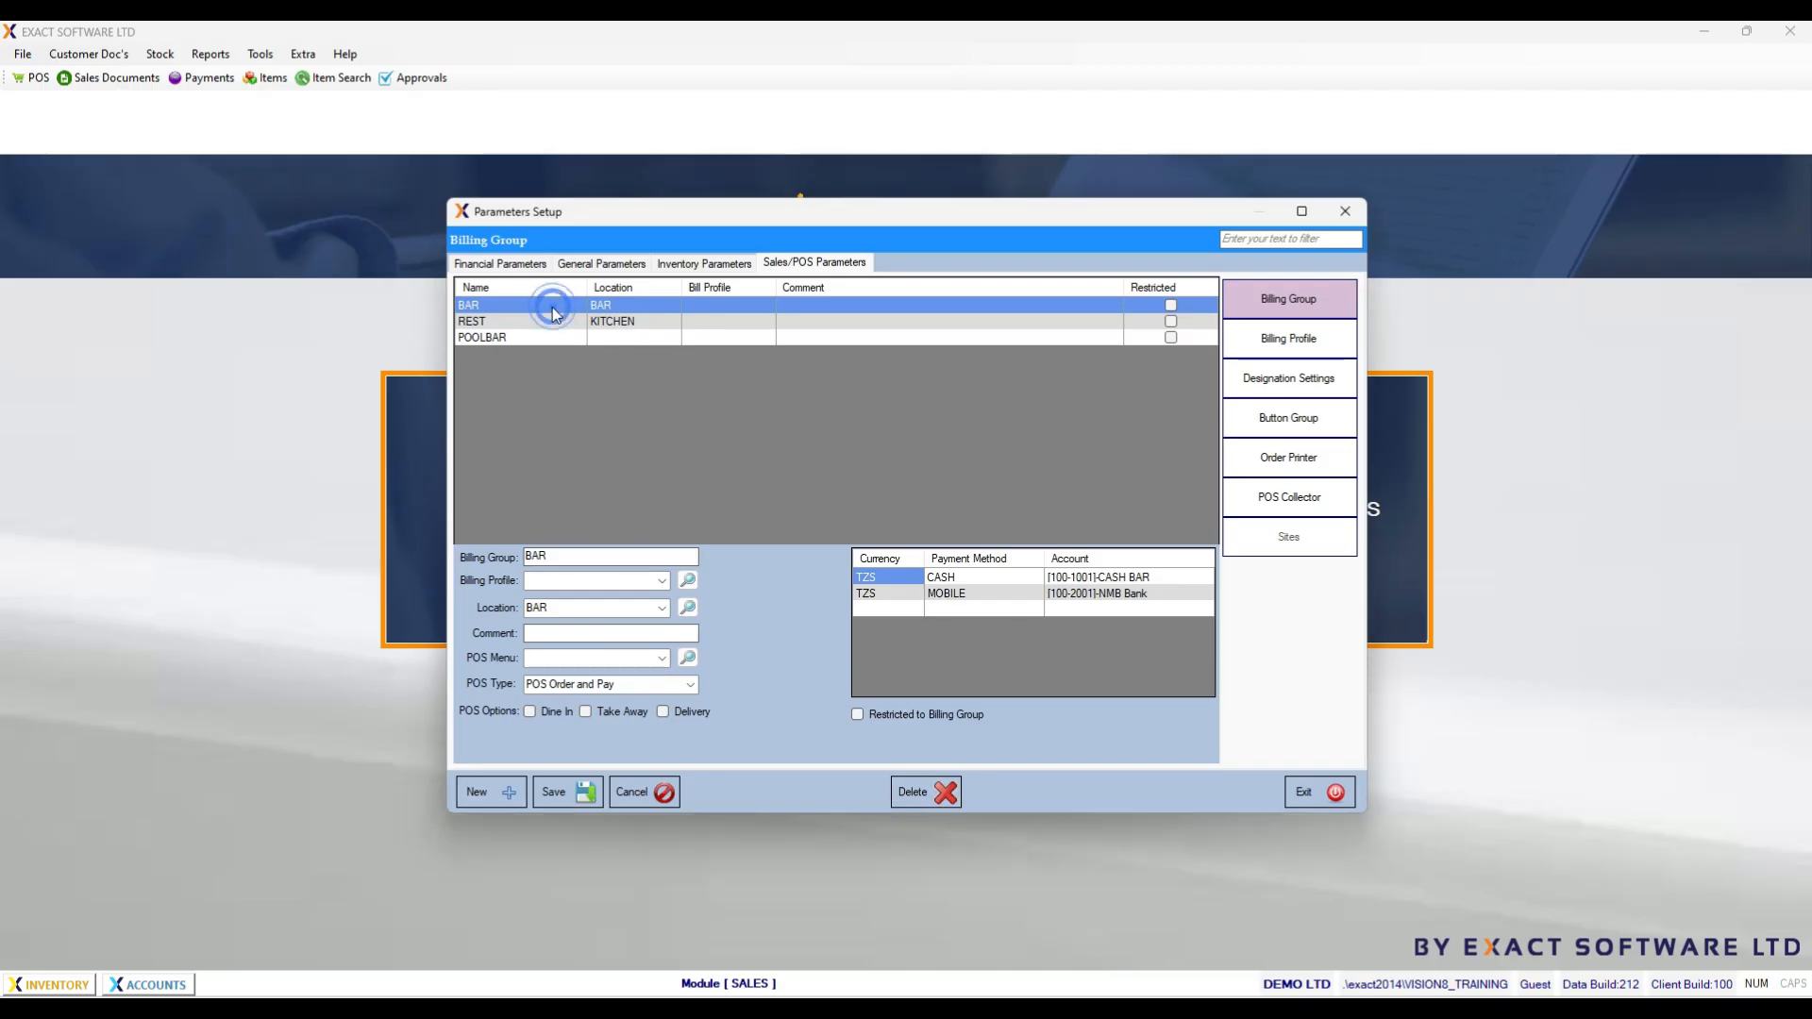
click(663, 580)
click(555, 602)
click(559, 791)
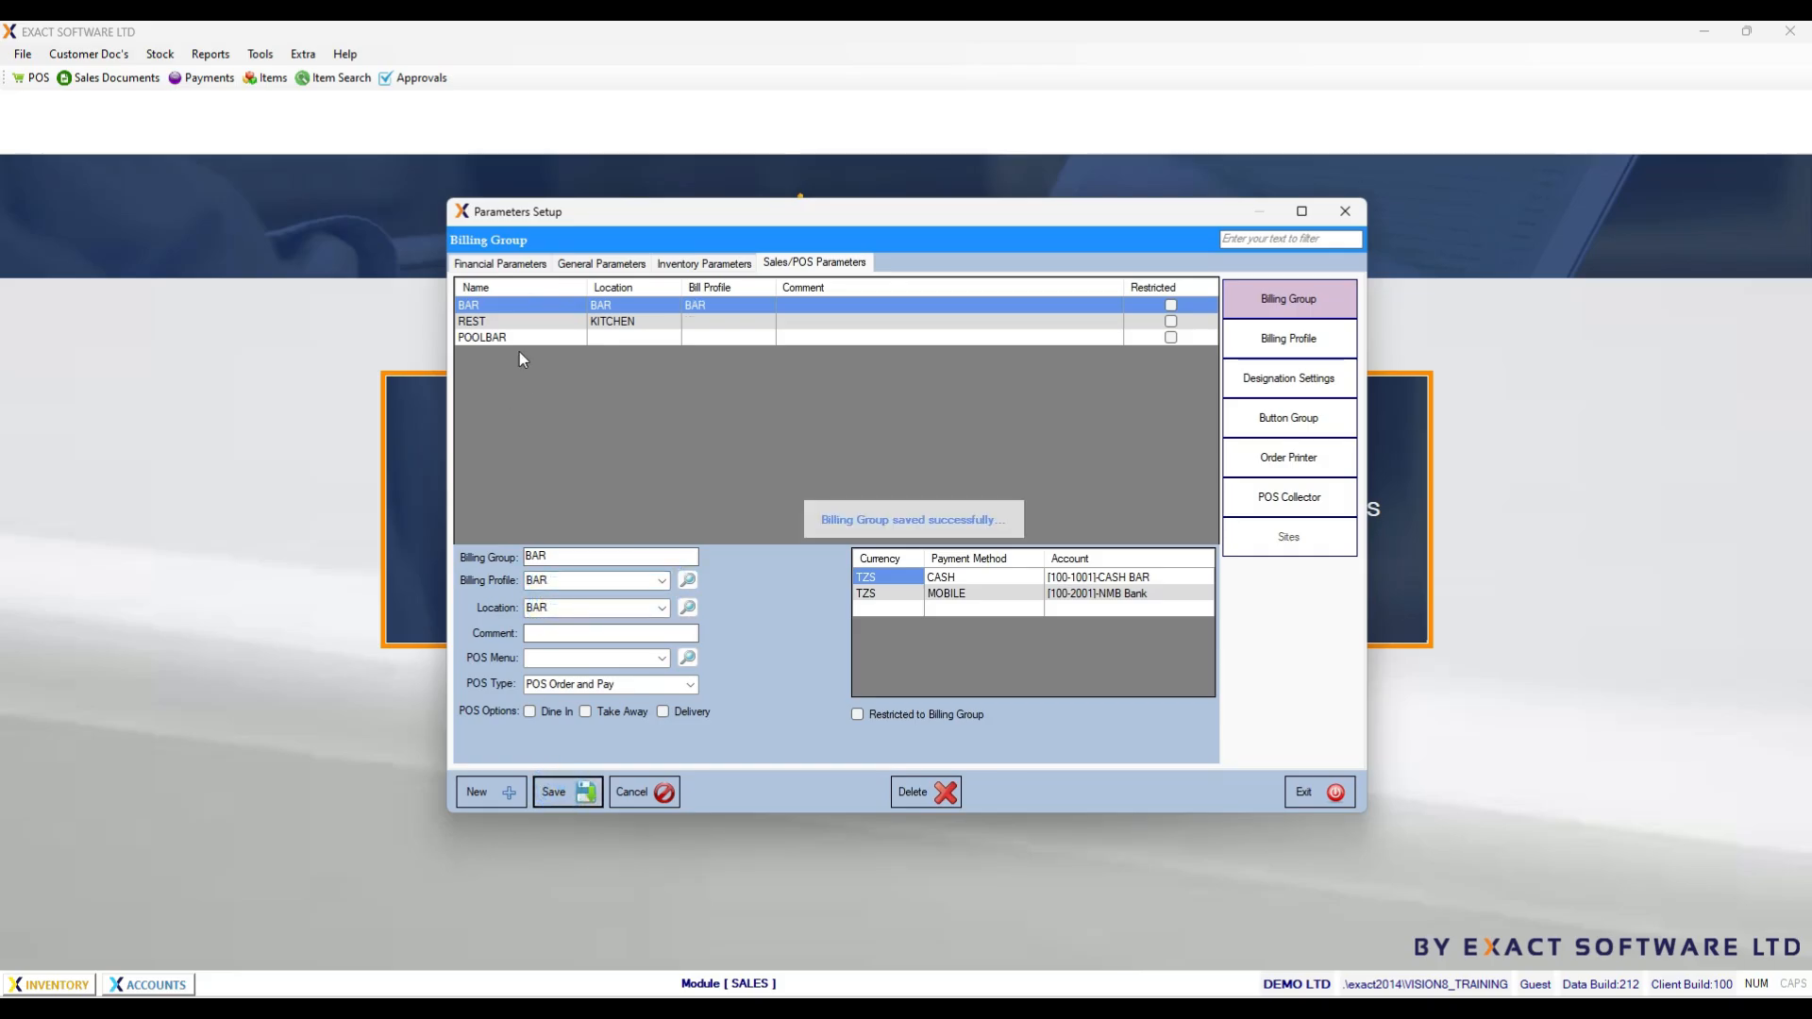
Step: Set the REST billing group's billing profile to REST and save it
click(494, 323)
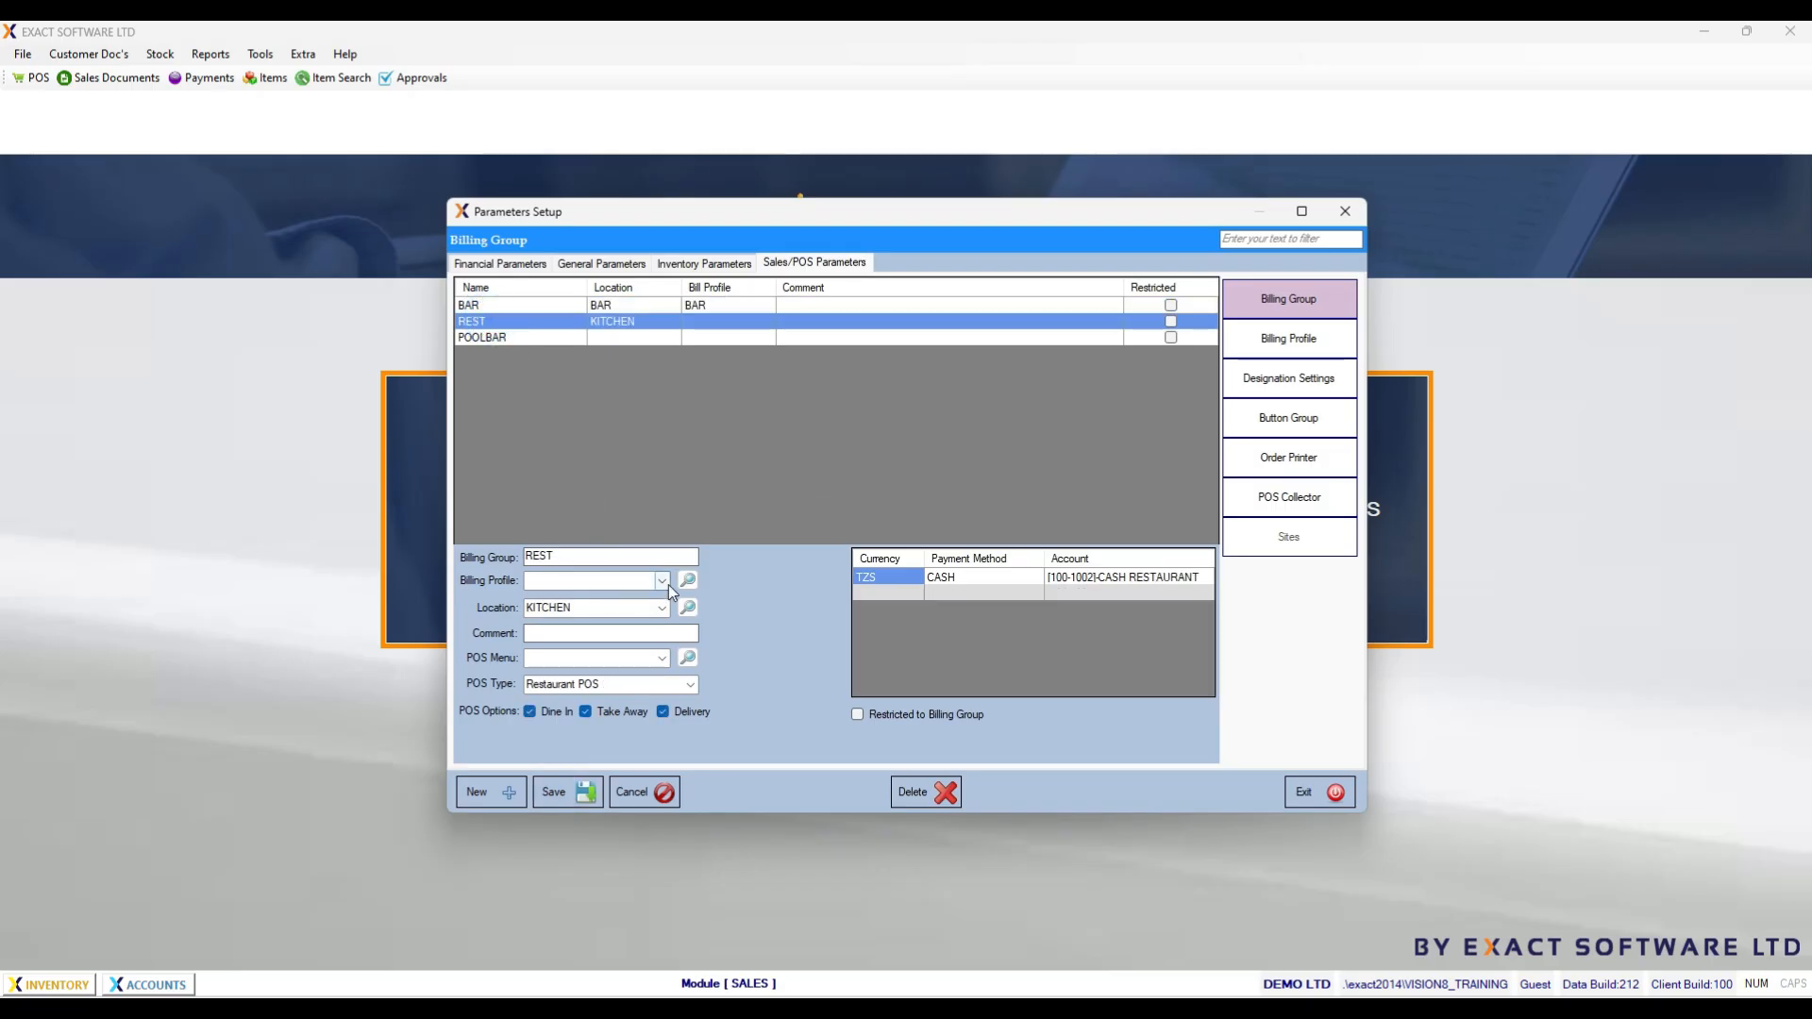
click(666, 580)
click(557, 611)
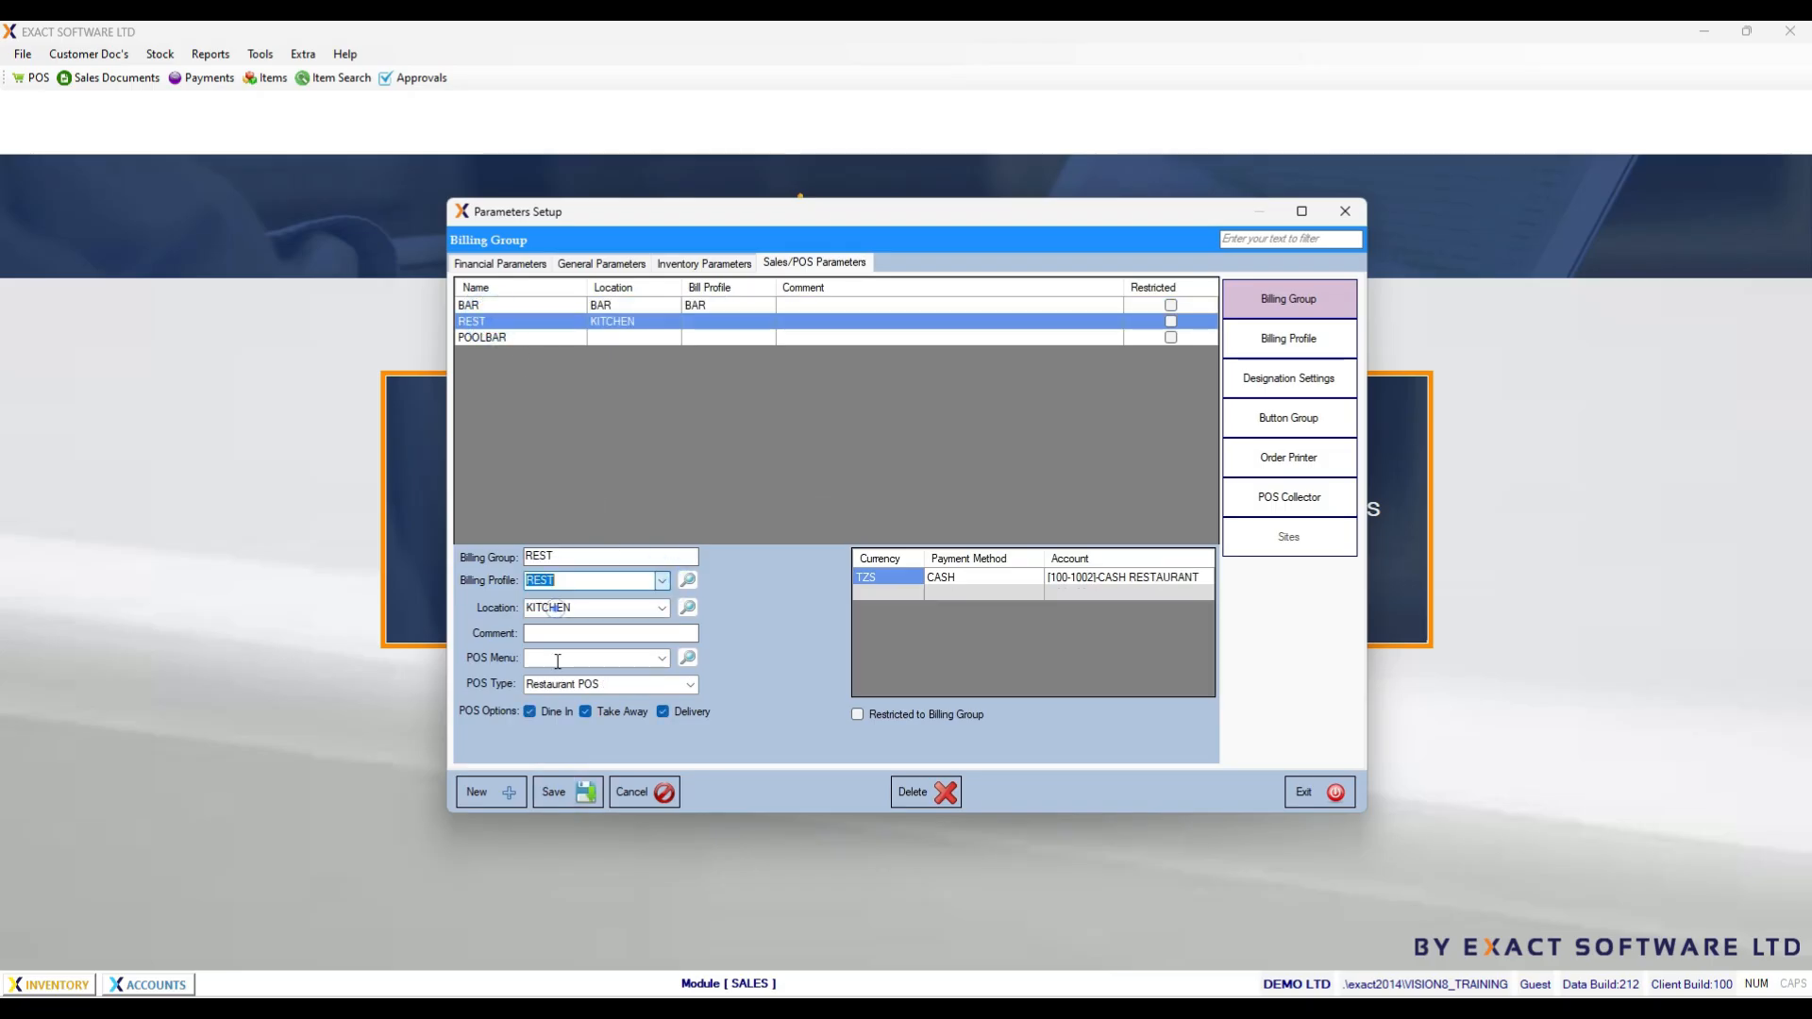
click(569, 793)
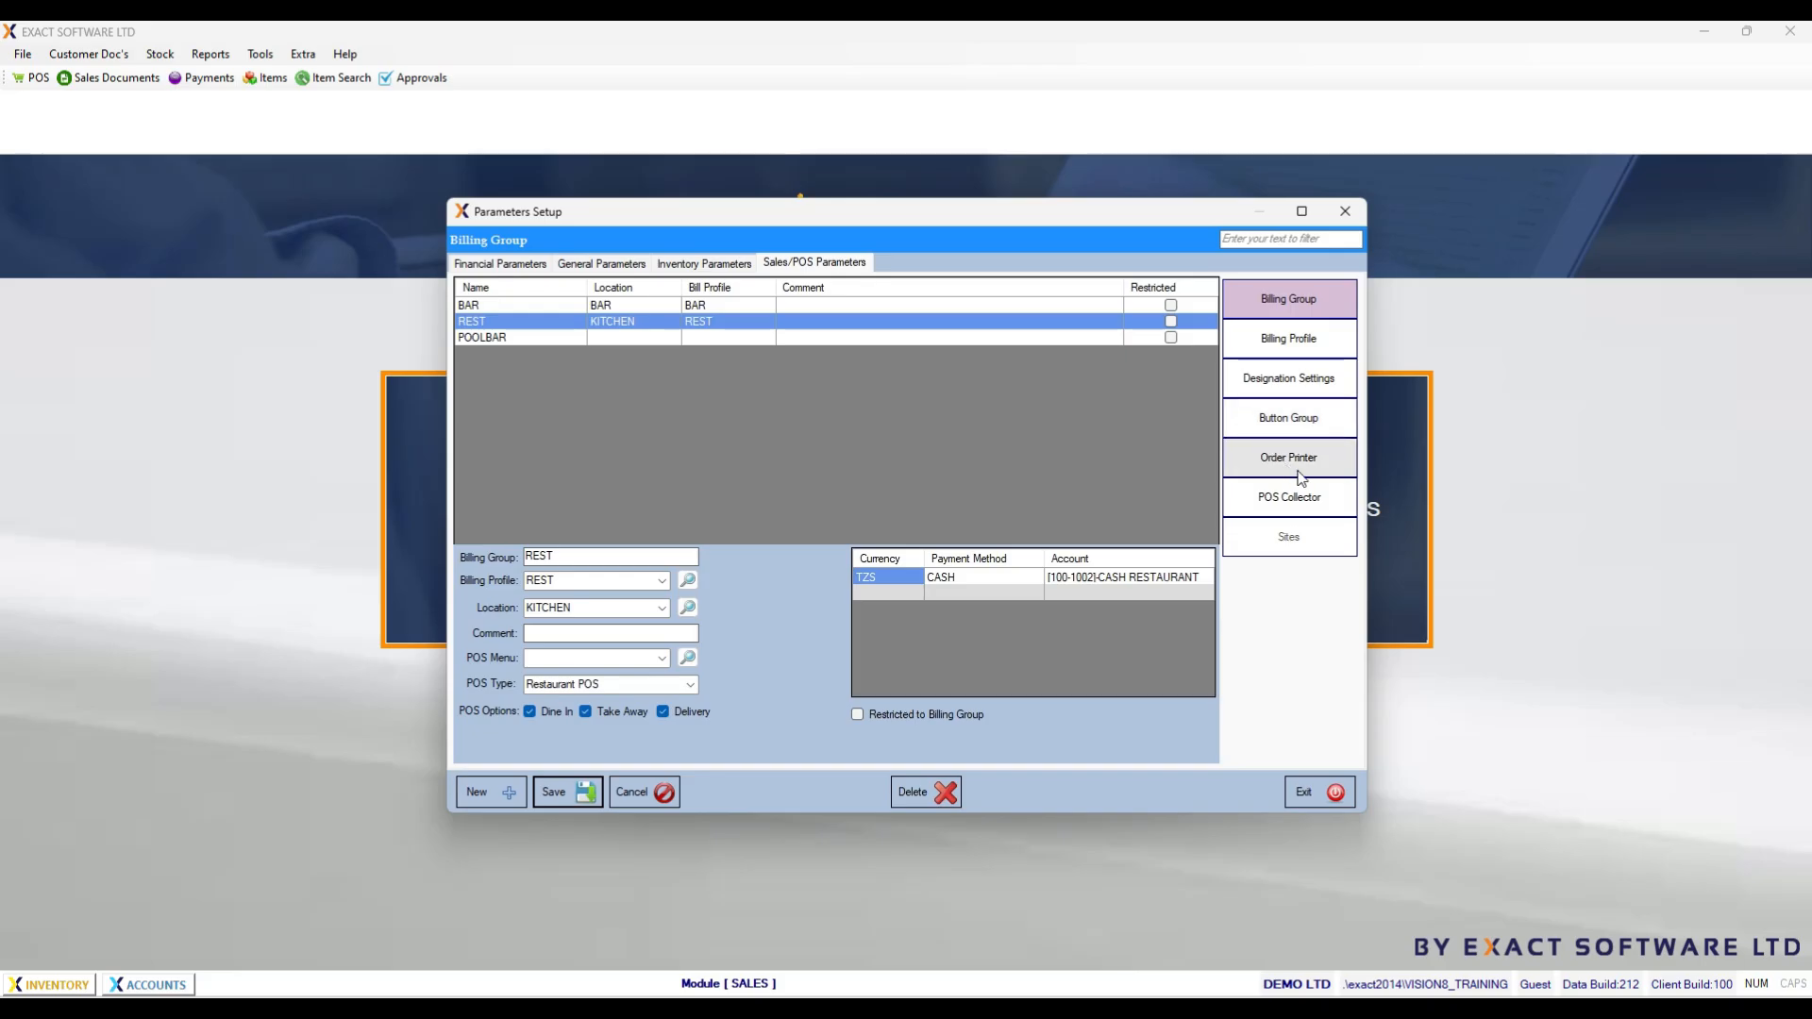
Step: Assign the BEV group to the BOT order printer and save the printer setup
click(1279, 460)
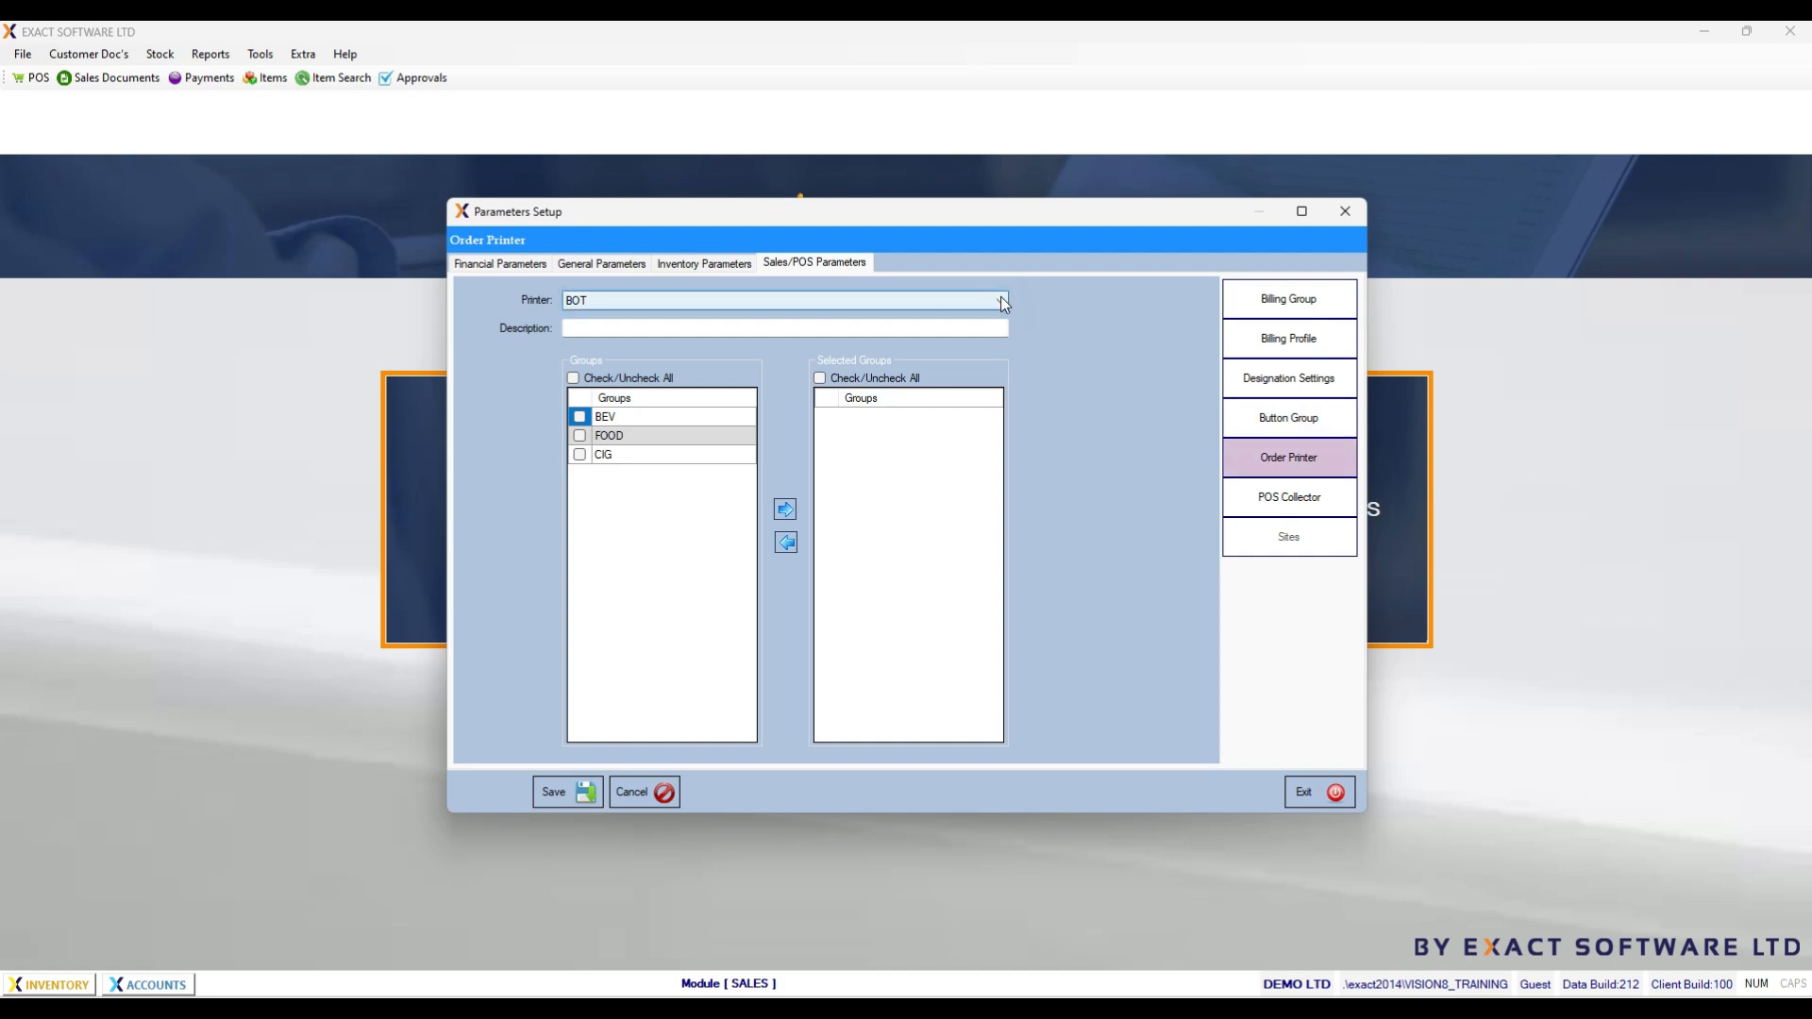
click(1002, 302)
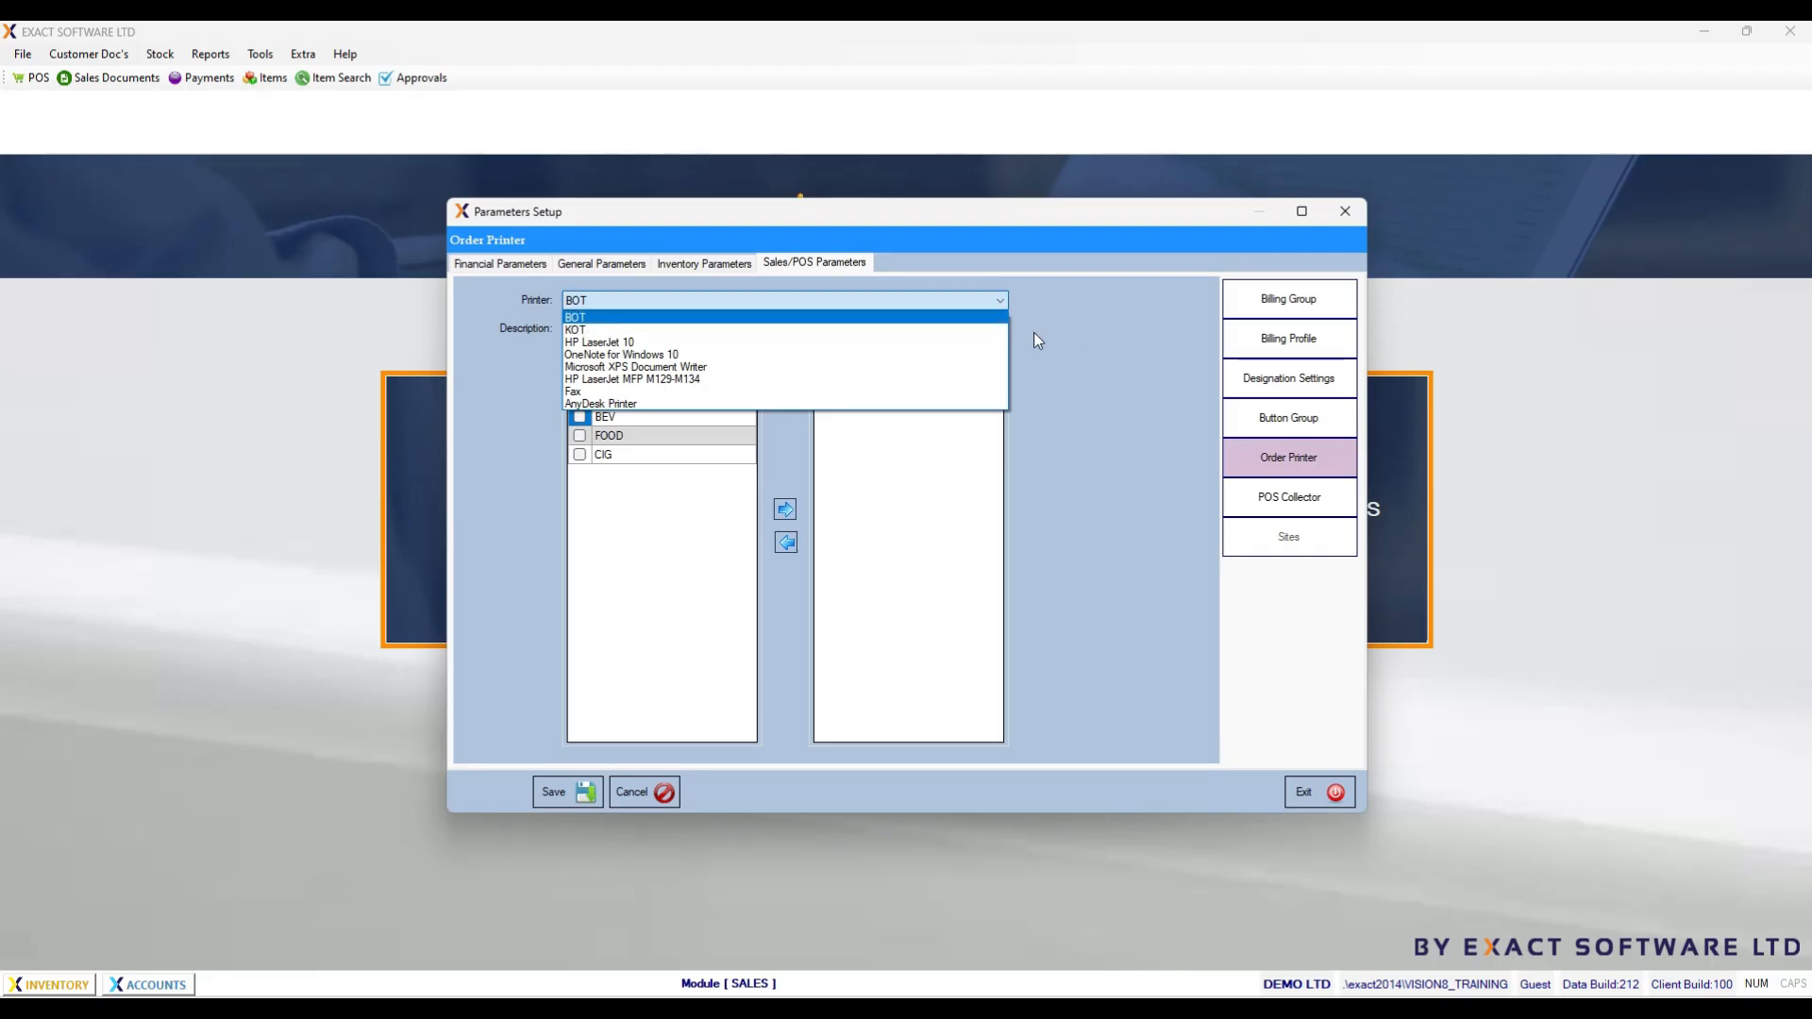
click(1086, 332)
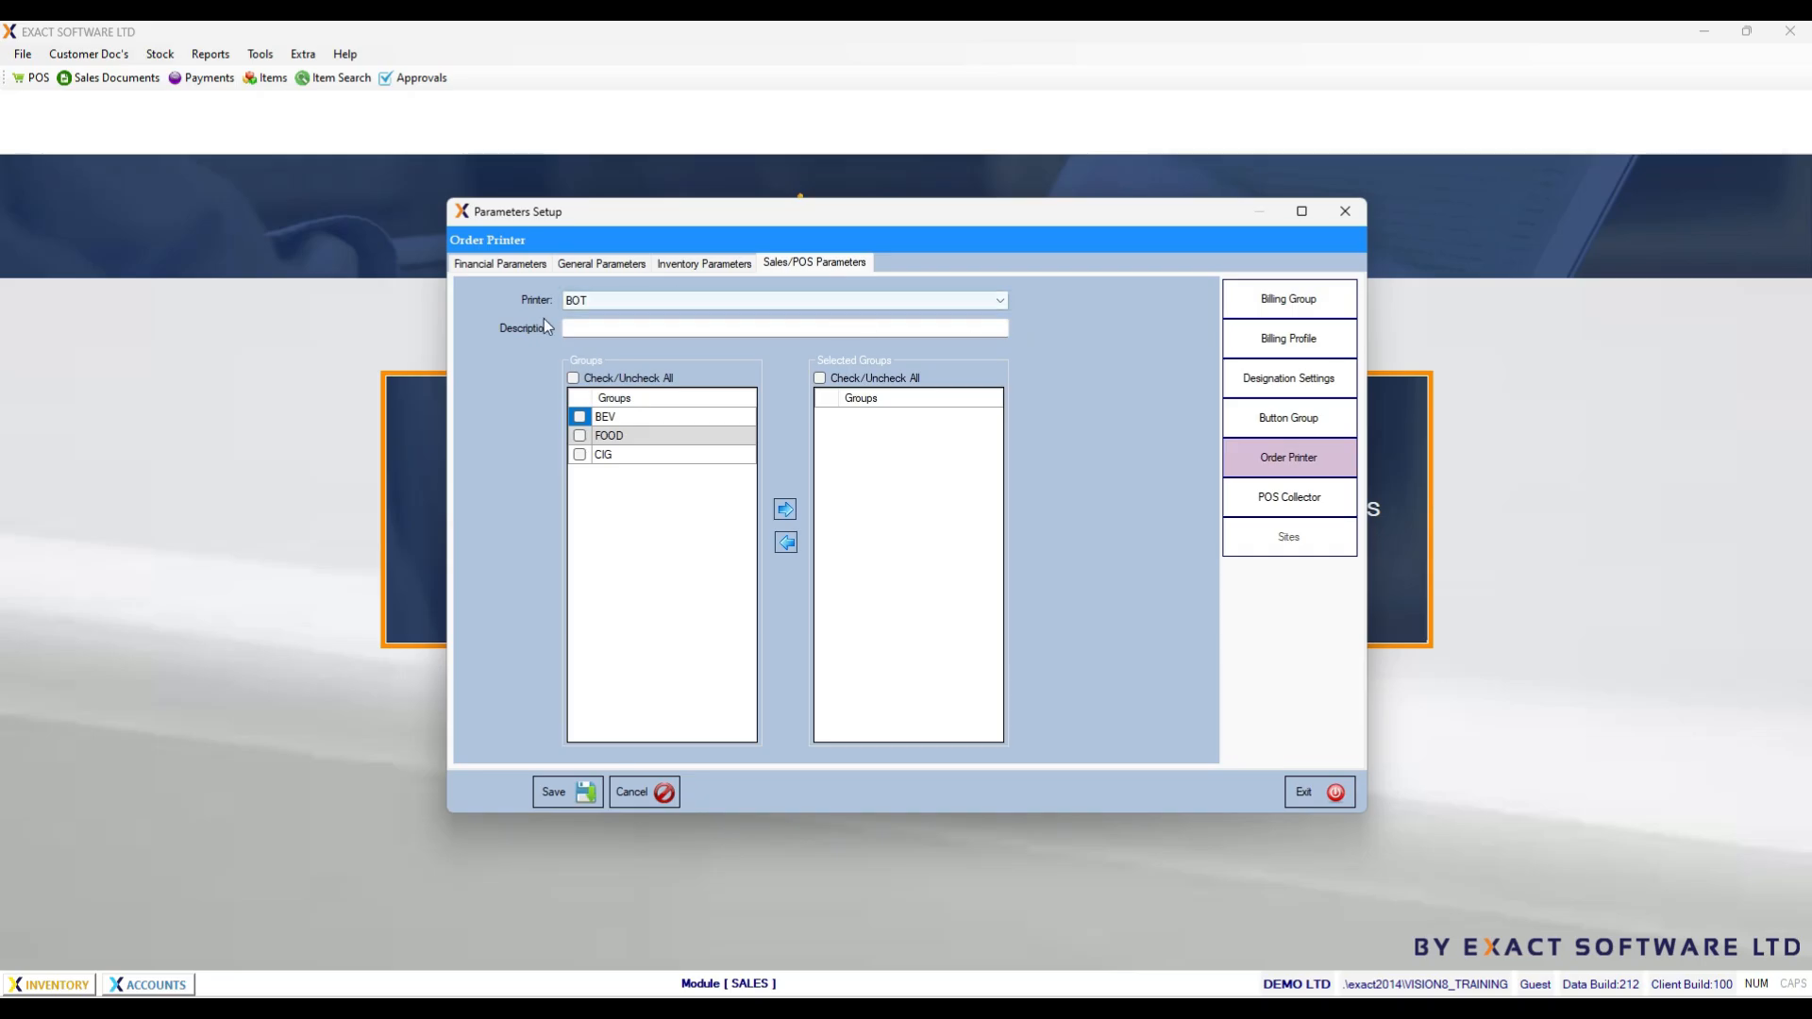
click(1001, 300)
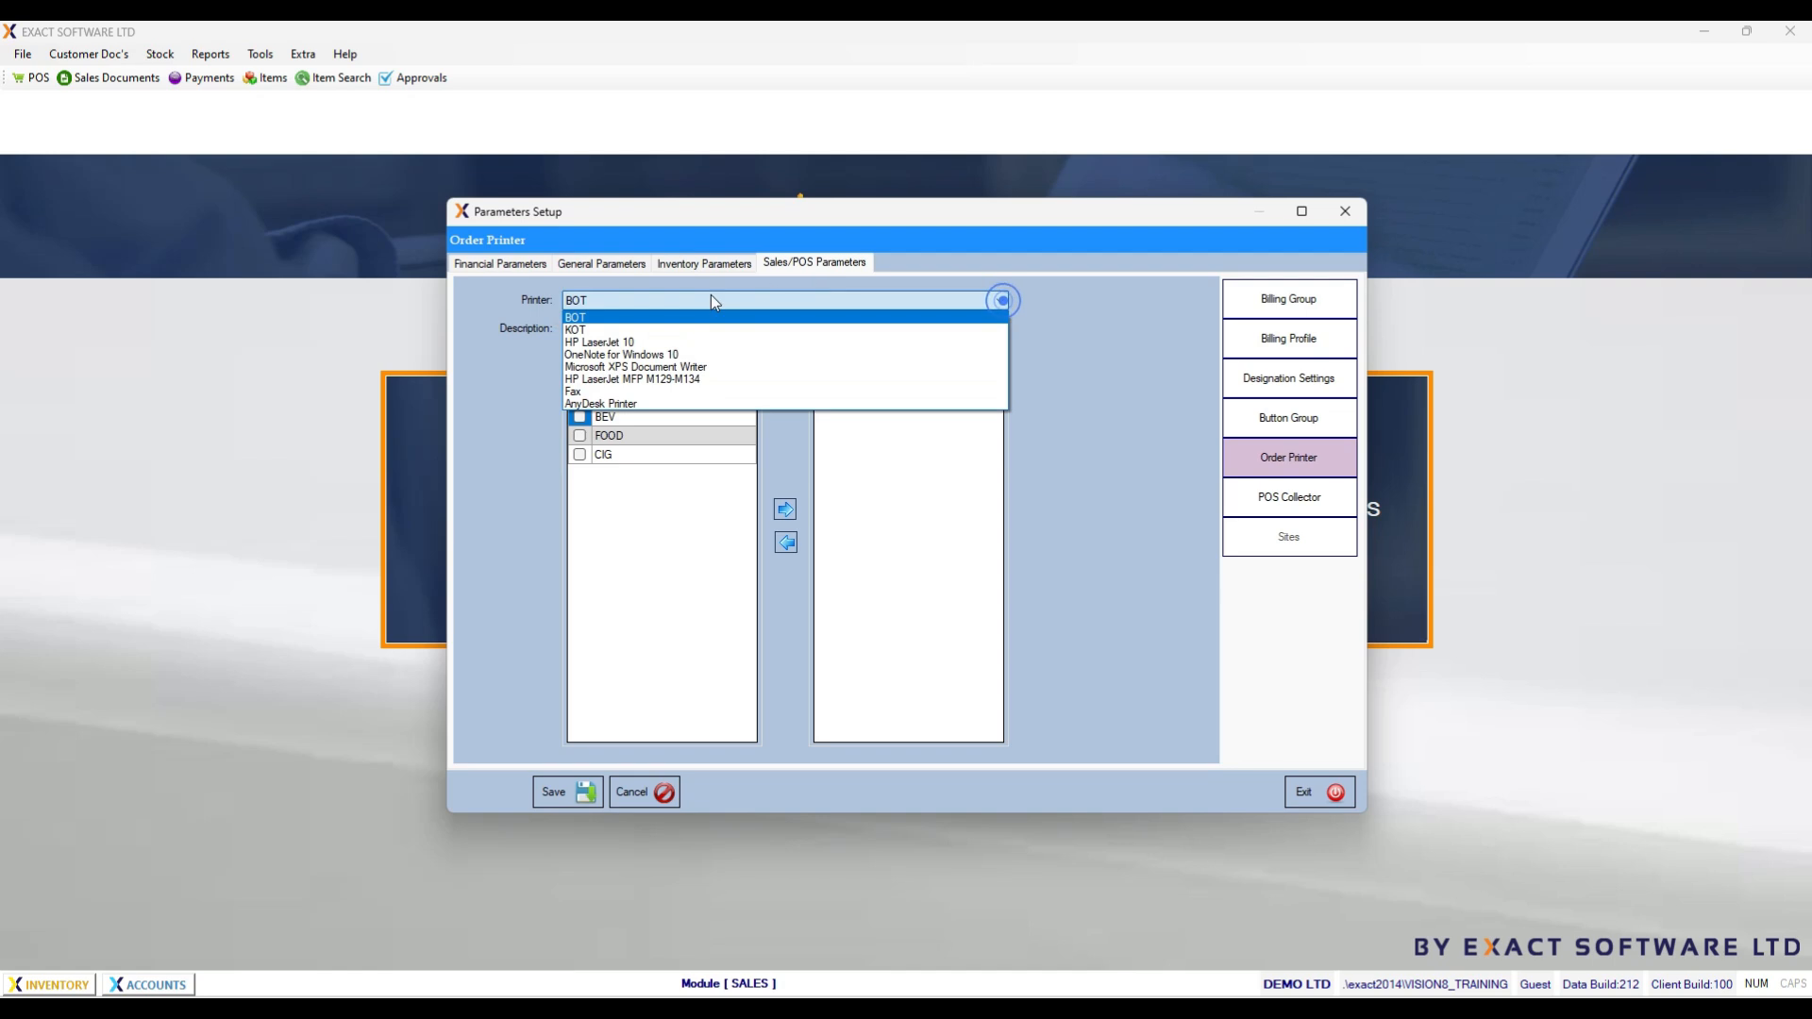
click(660, 317)
click(580, 417)
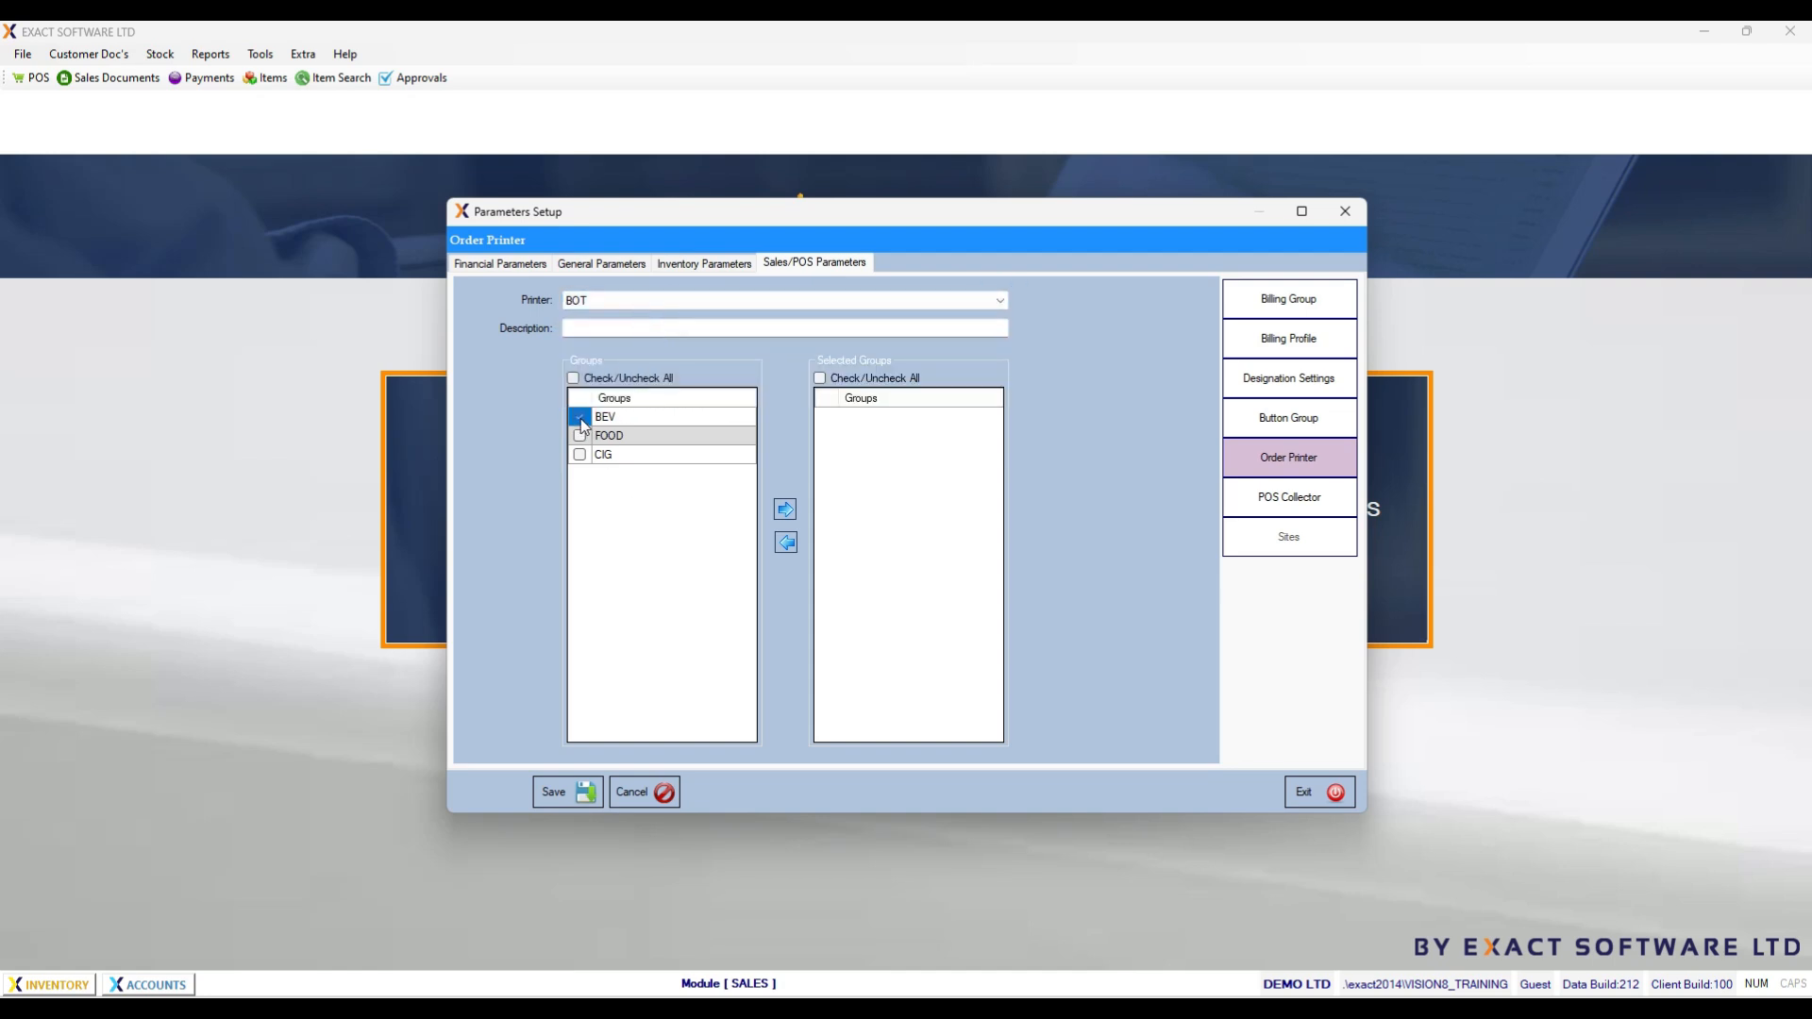
click(782, 511)
click(554, 801)
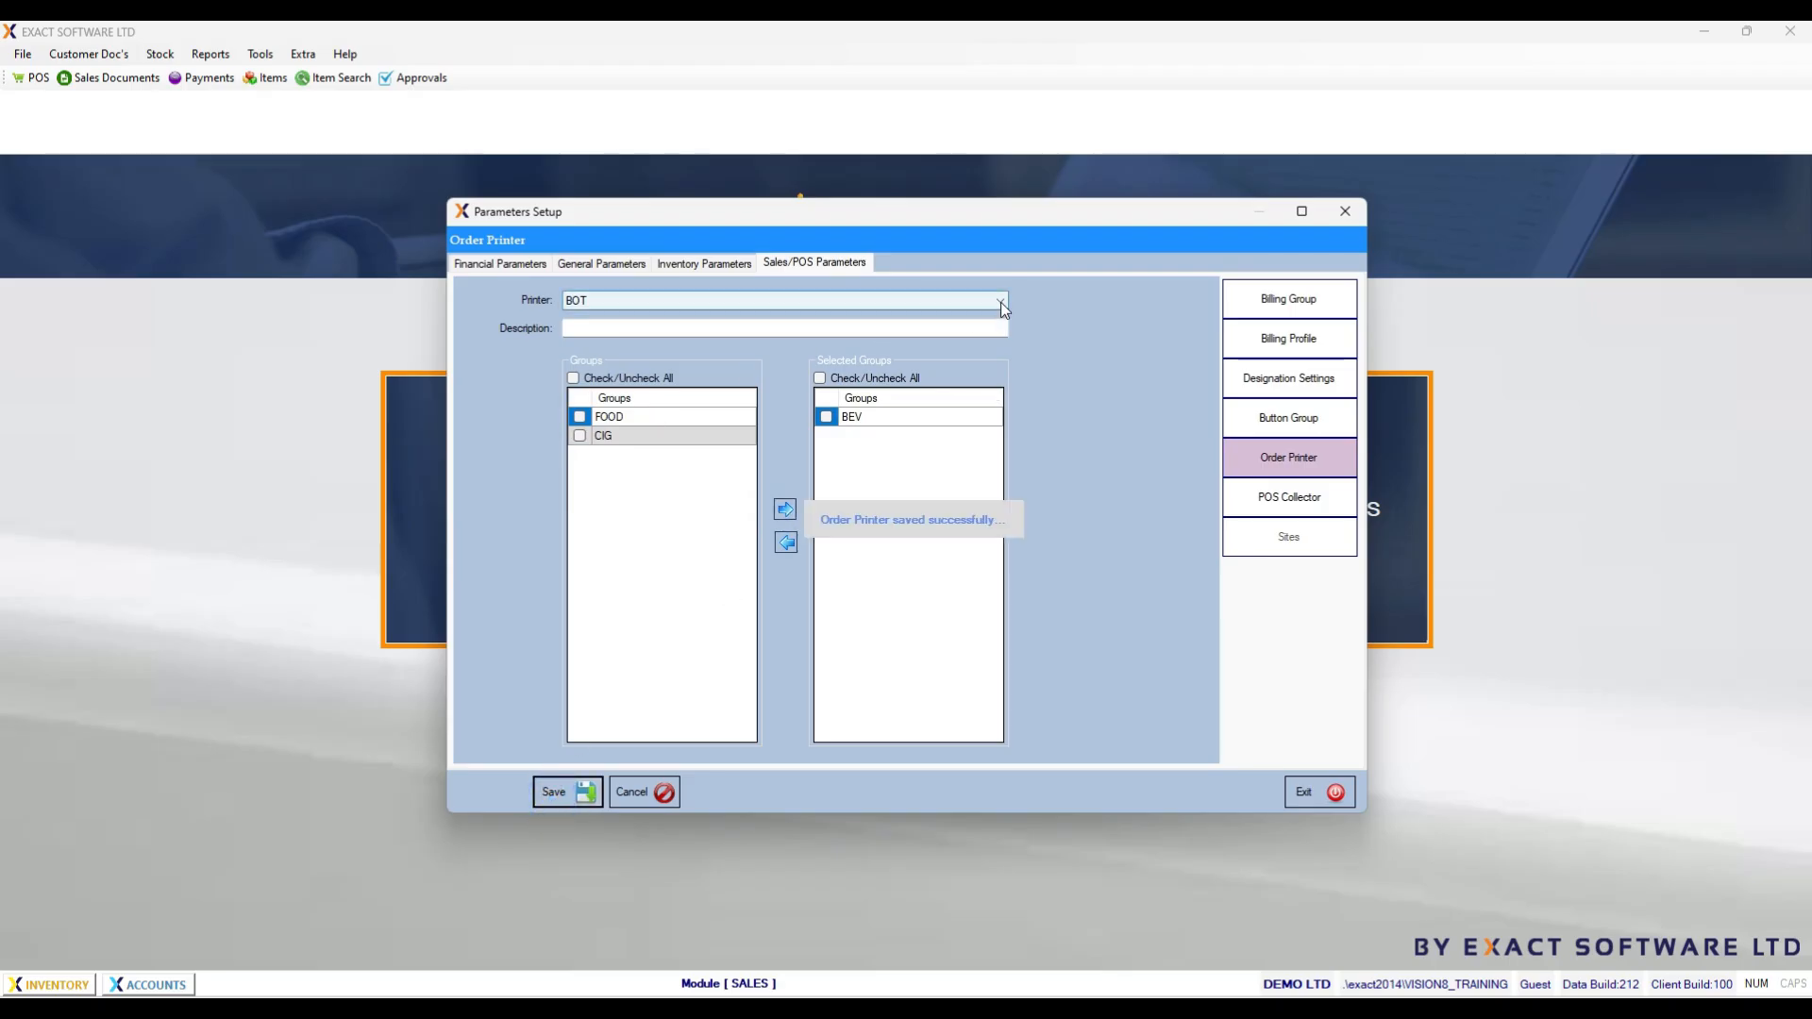
click(1000, 302)
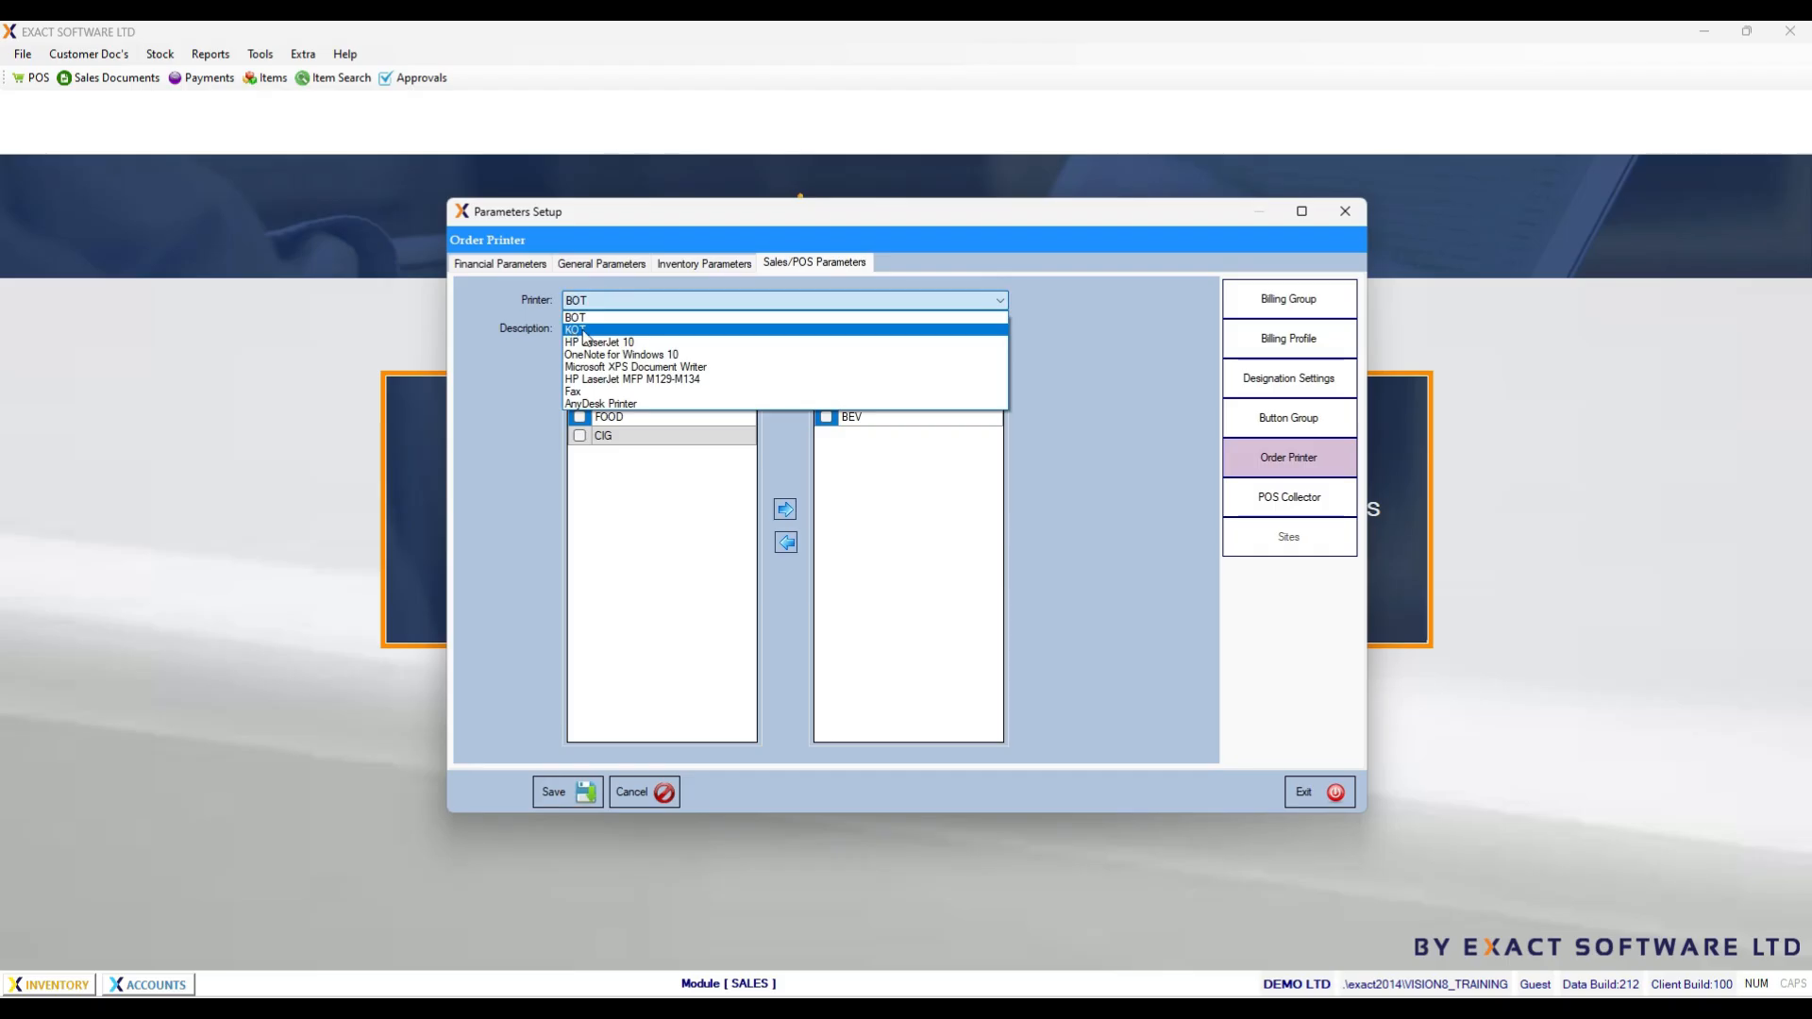
click(583, 330)
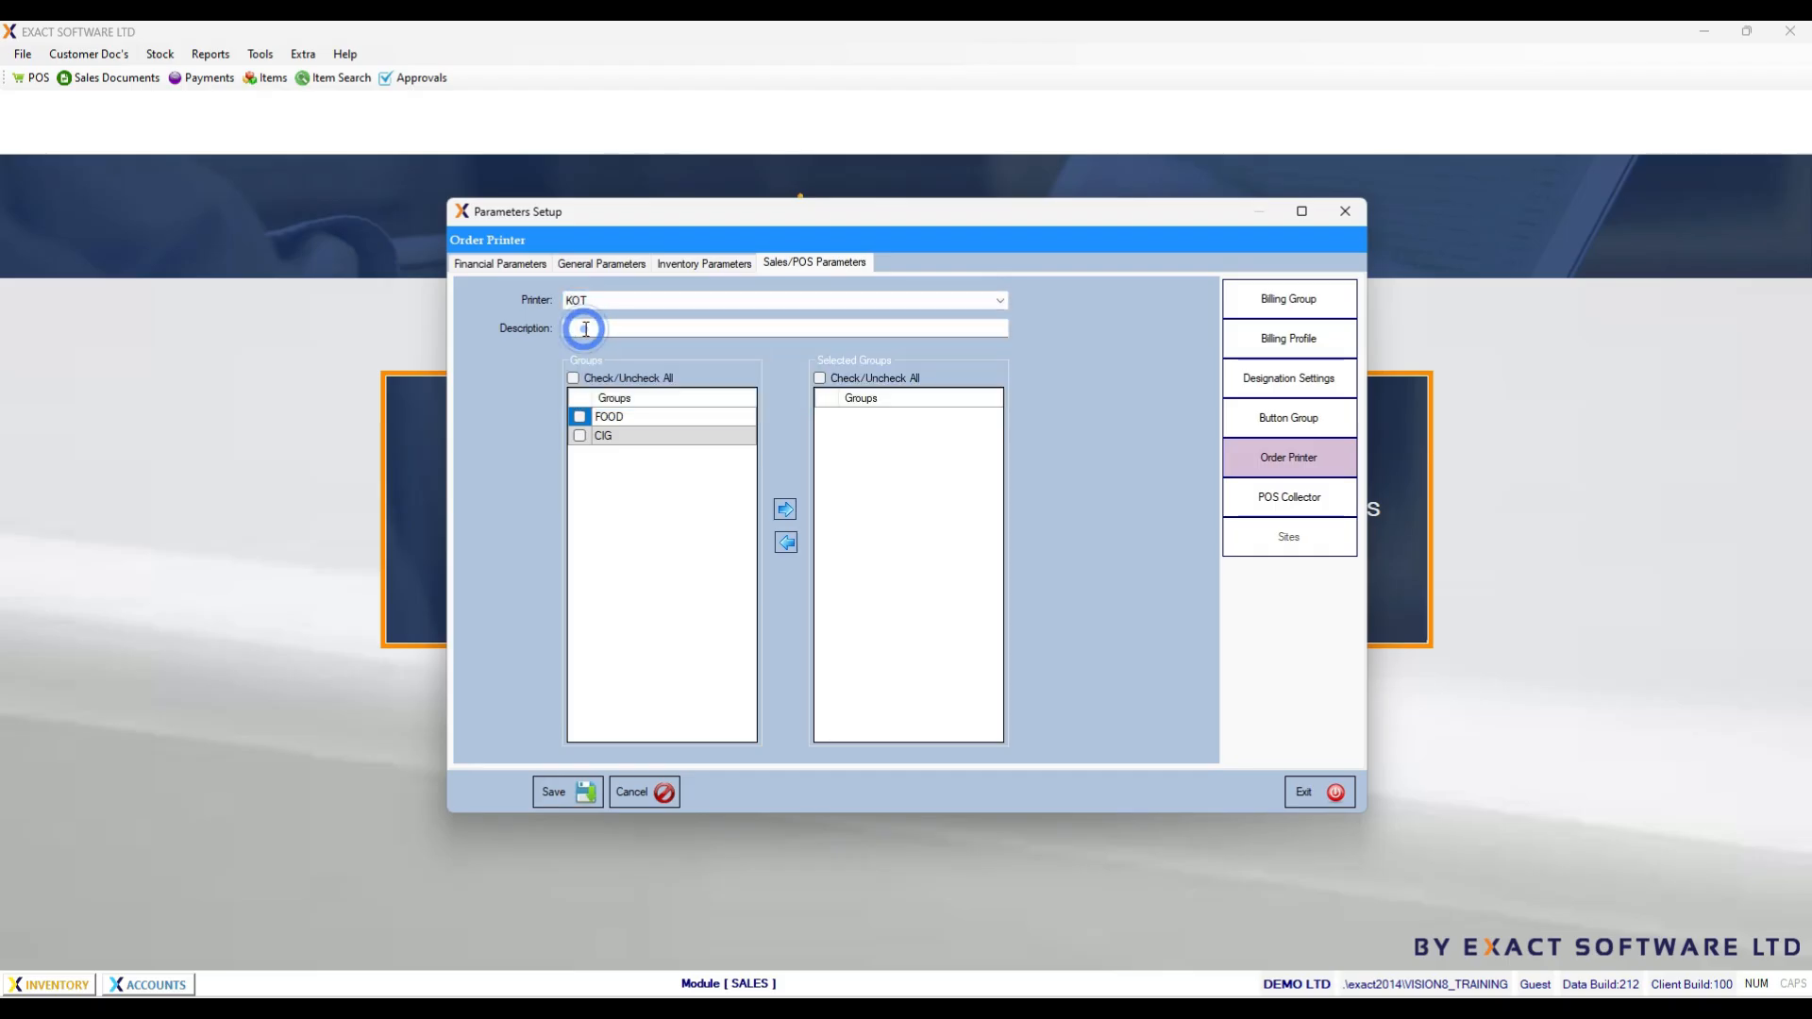
click(579, 416)
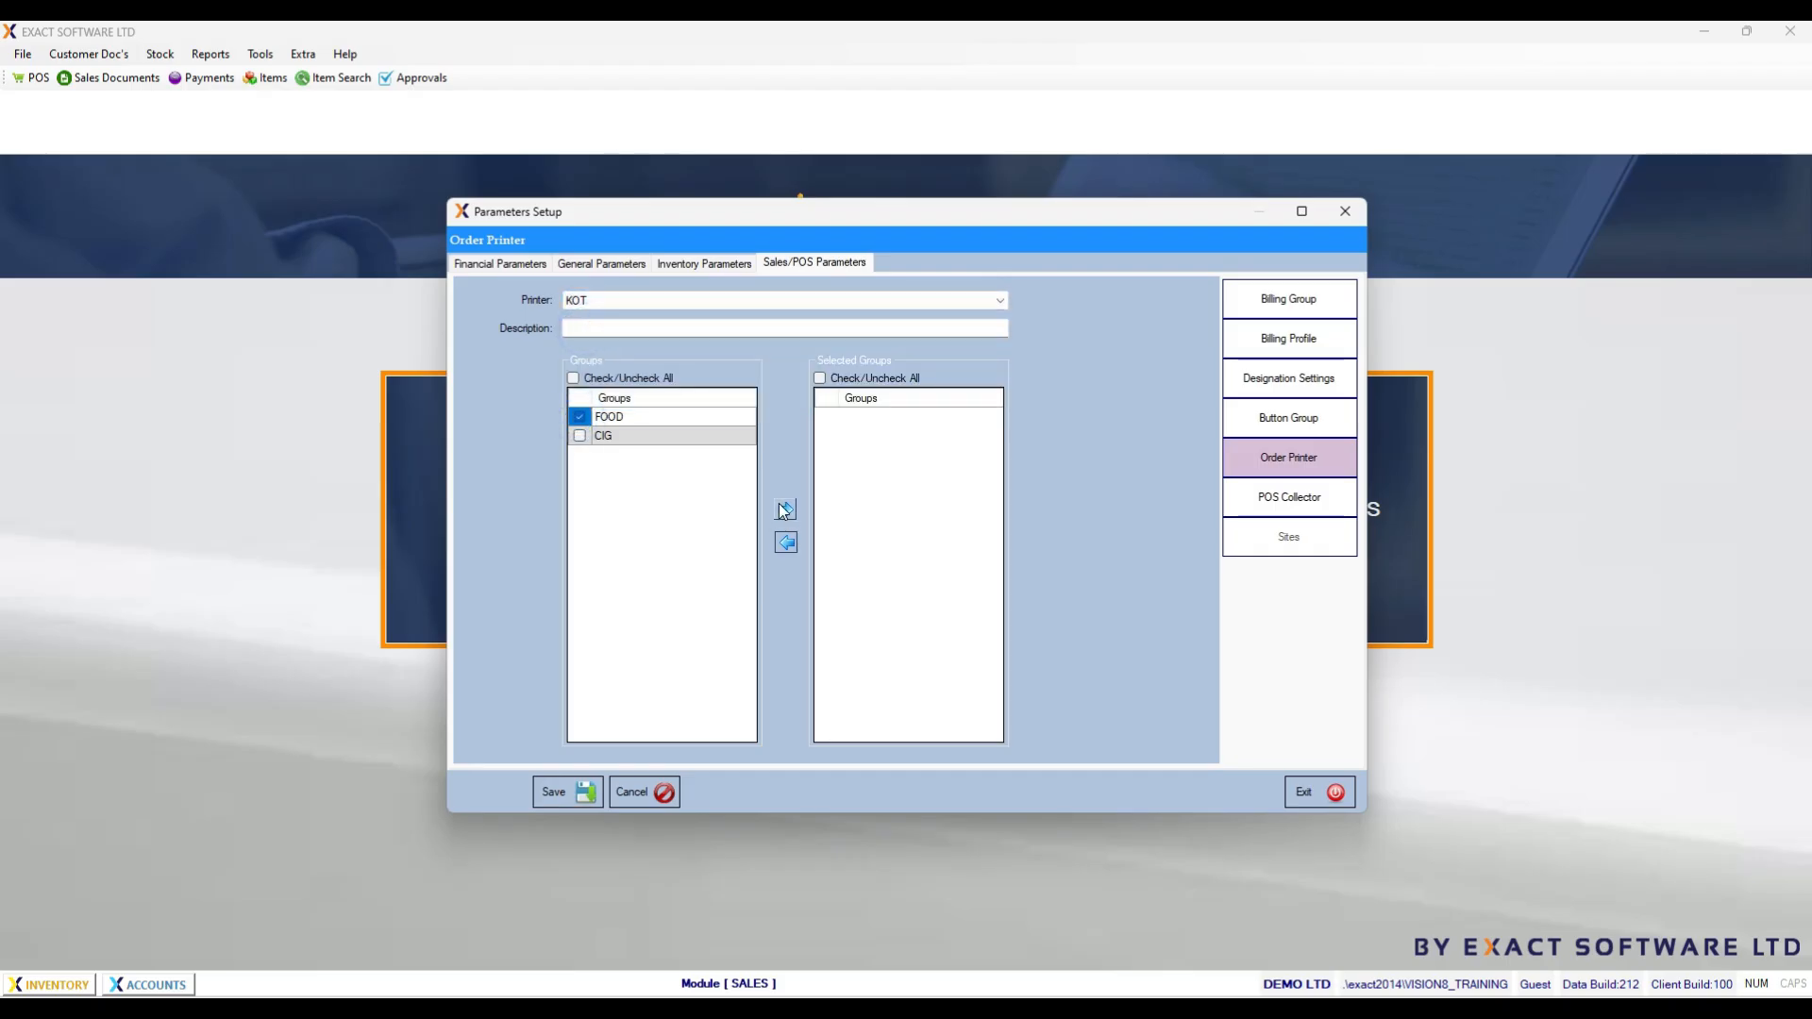
click(784, 512)
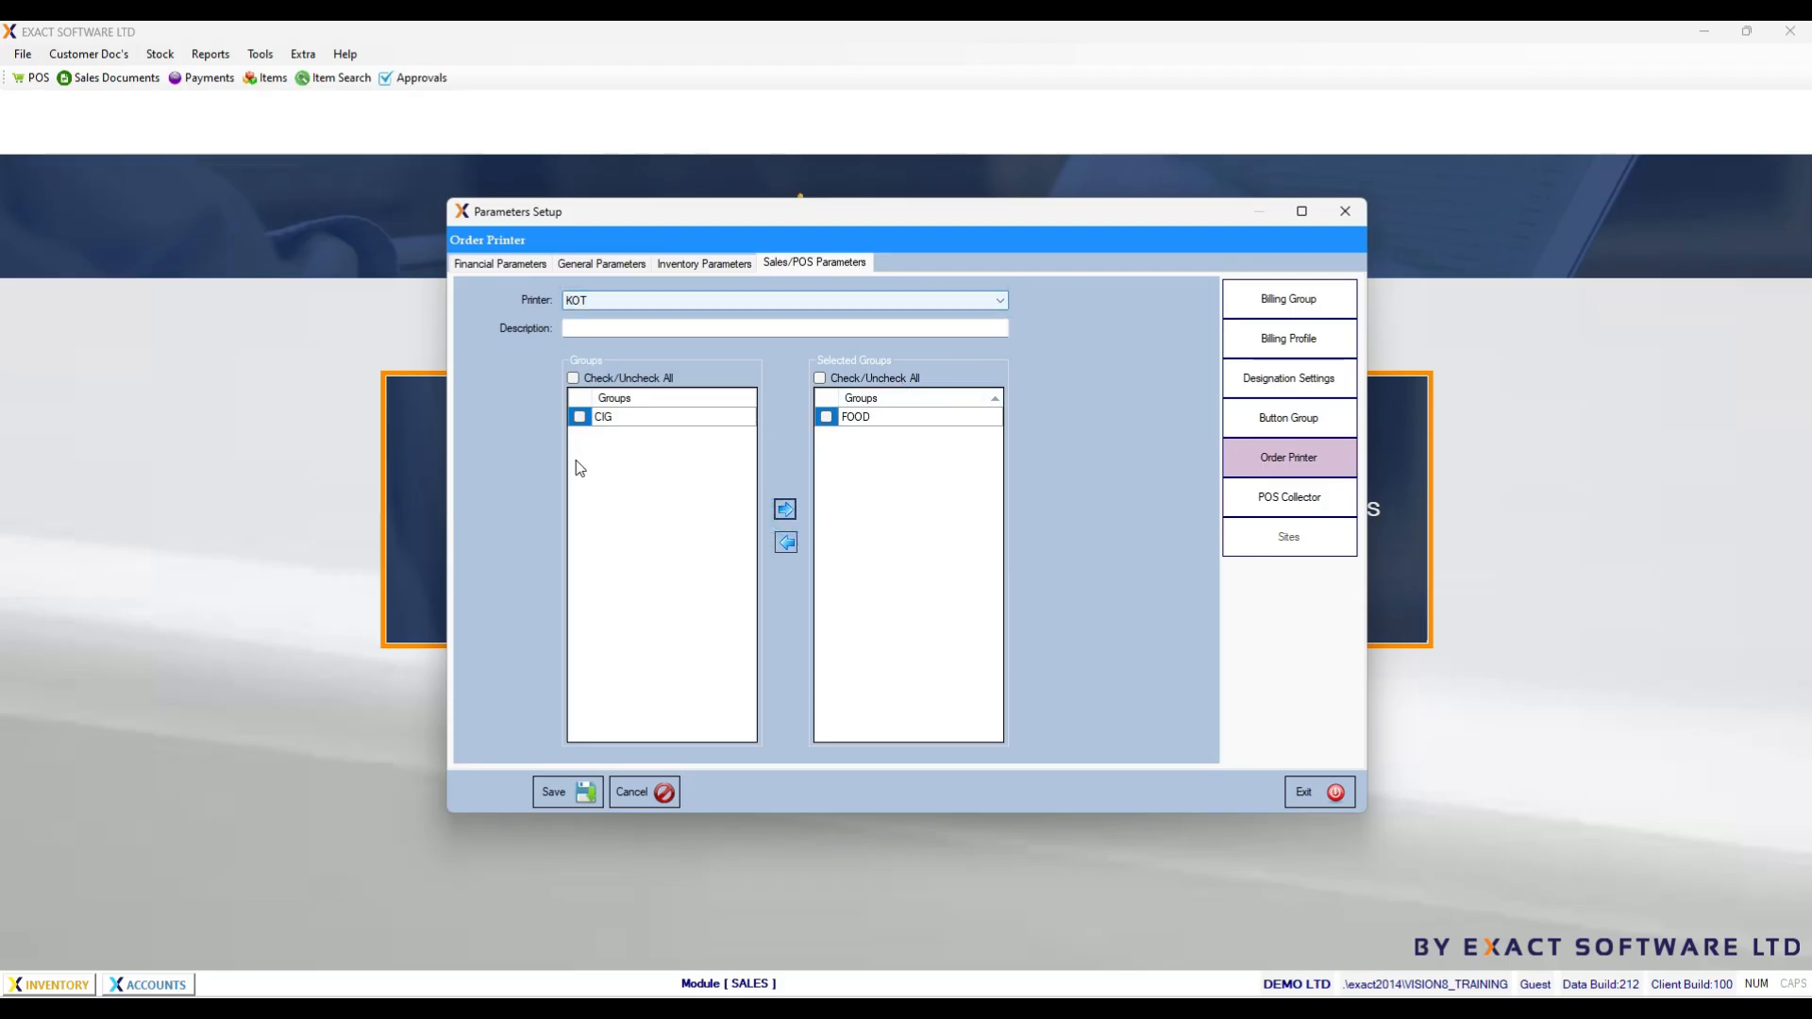
Step: Add the CIG group to the BOT order printer and save it
click(1000, 300)
click(657, 321)
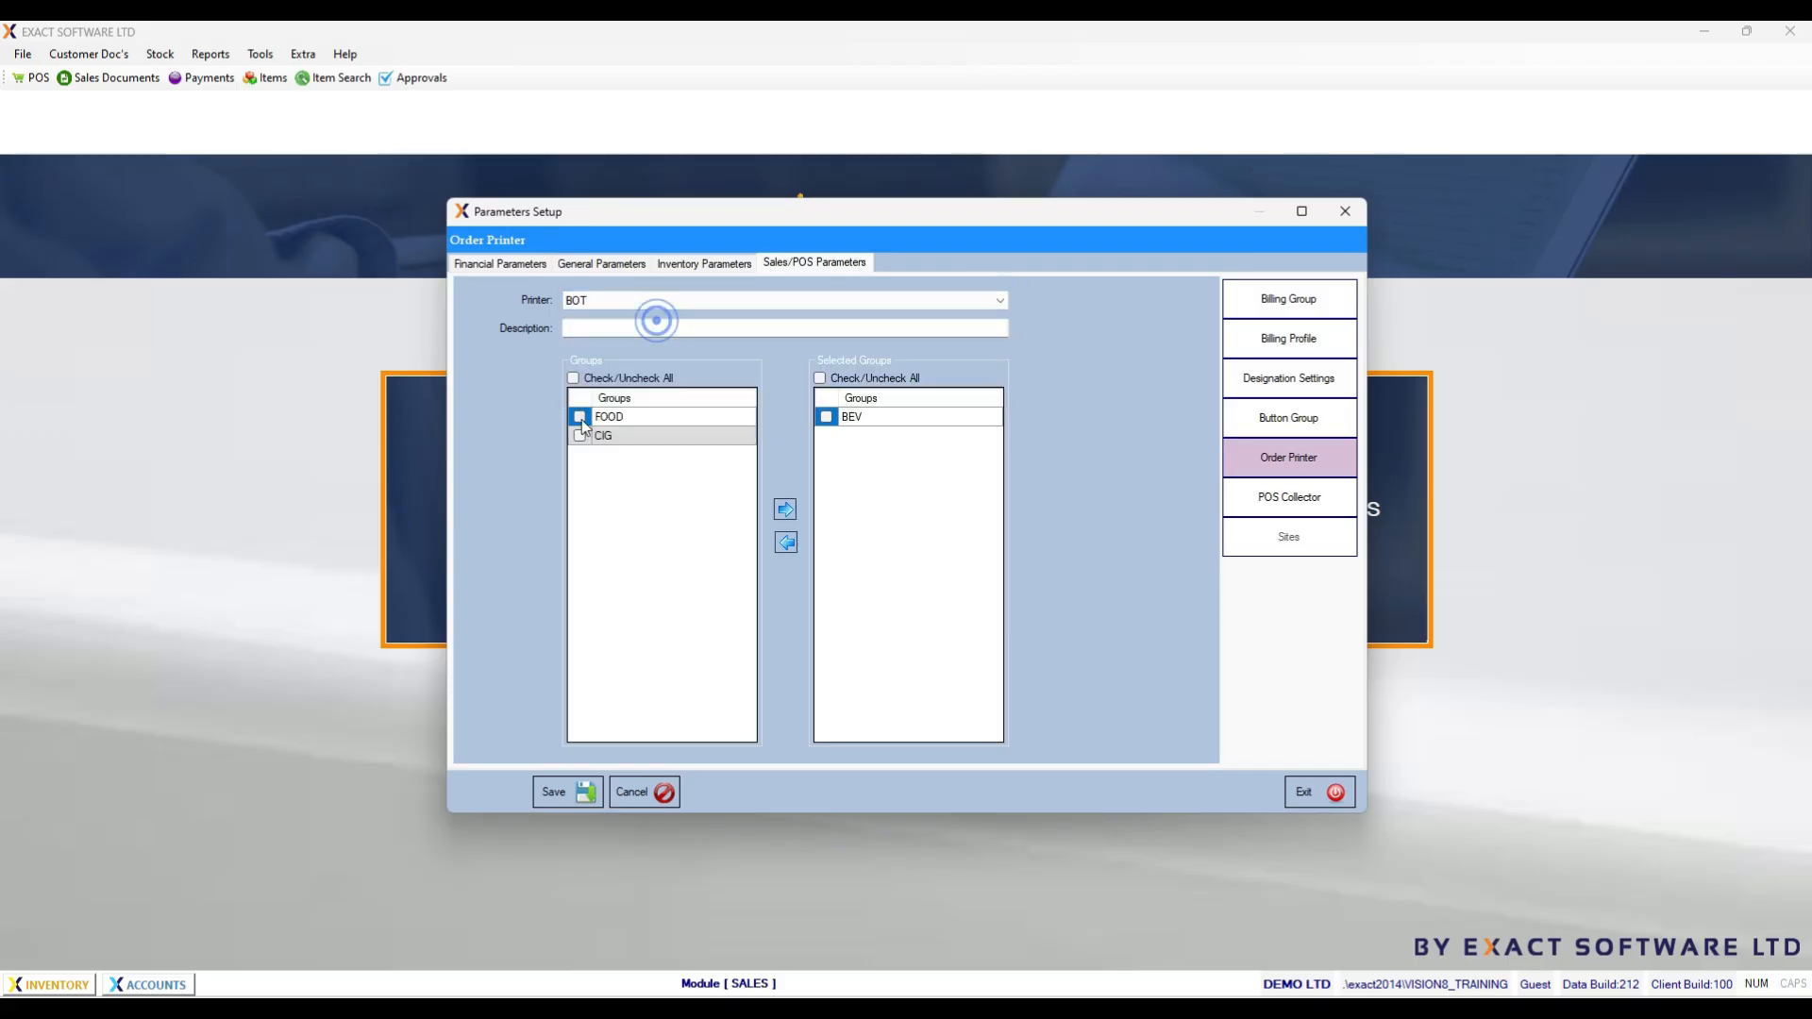
click(580, 435)
click(785, 509)
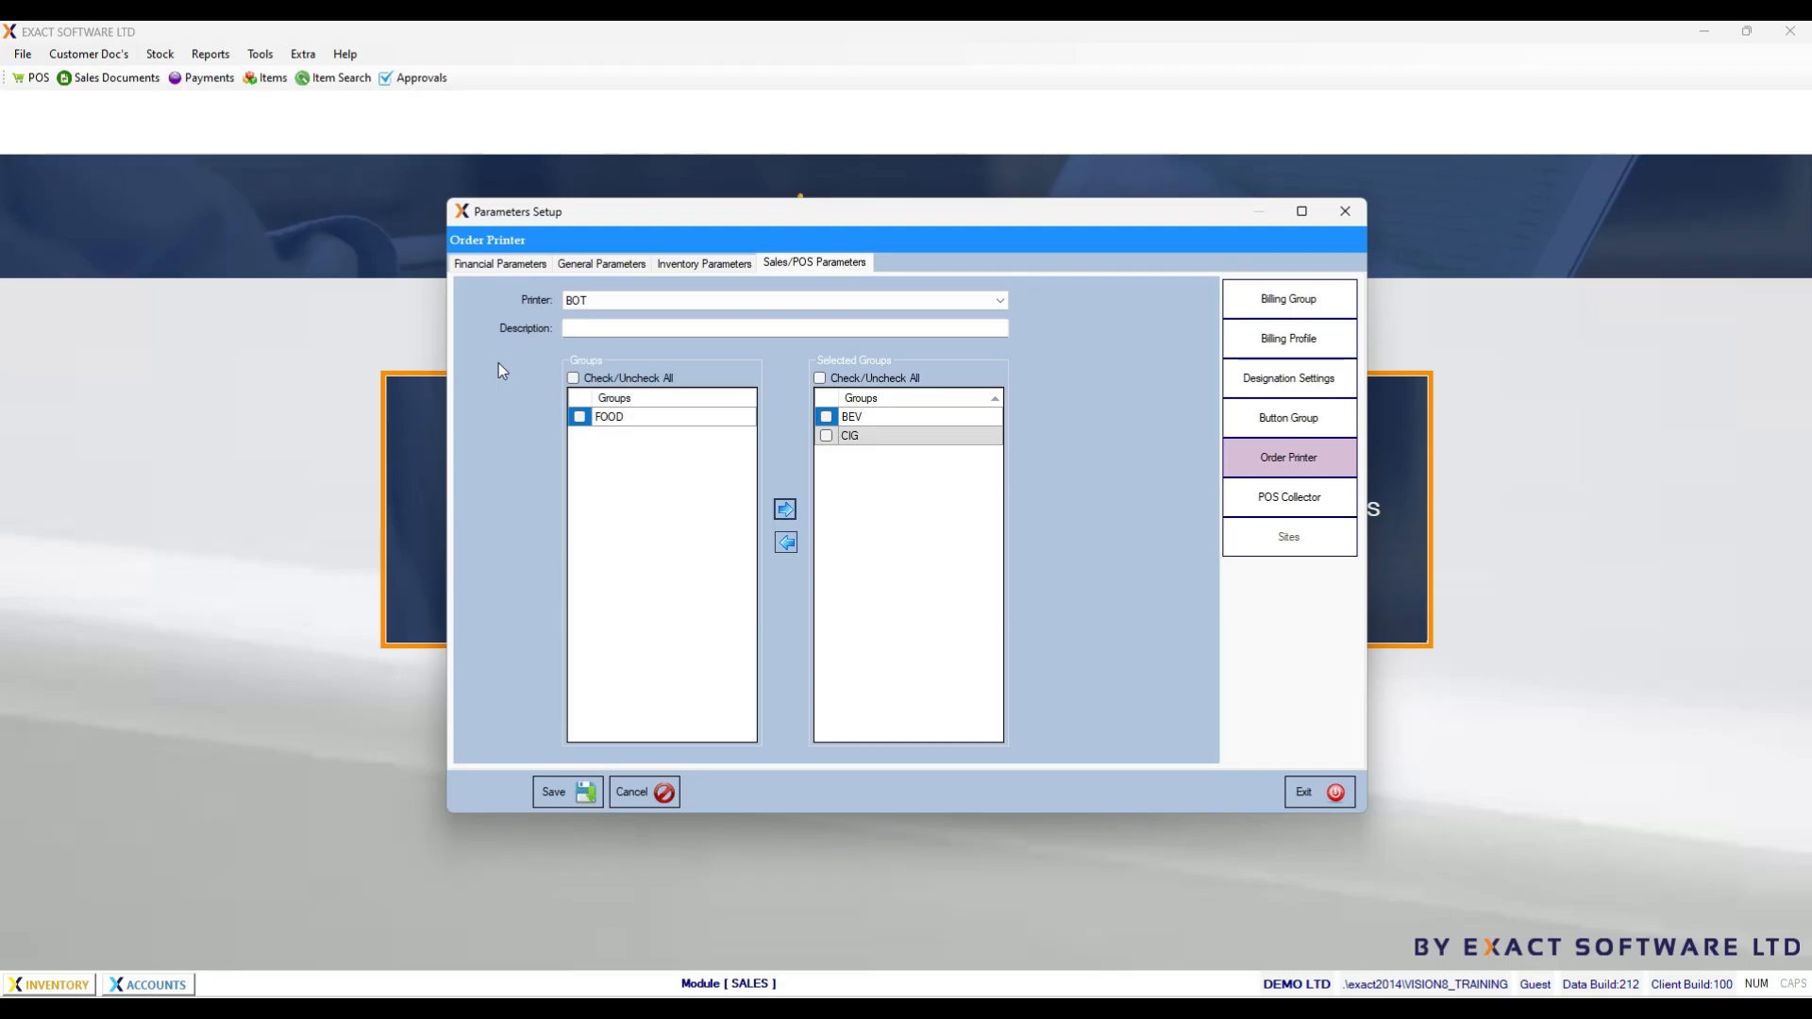
click(566, 793)
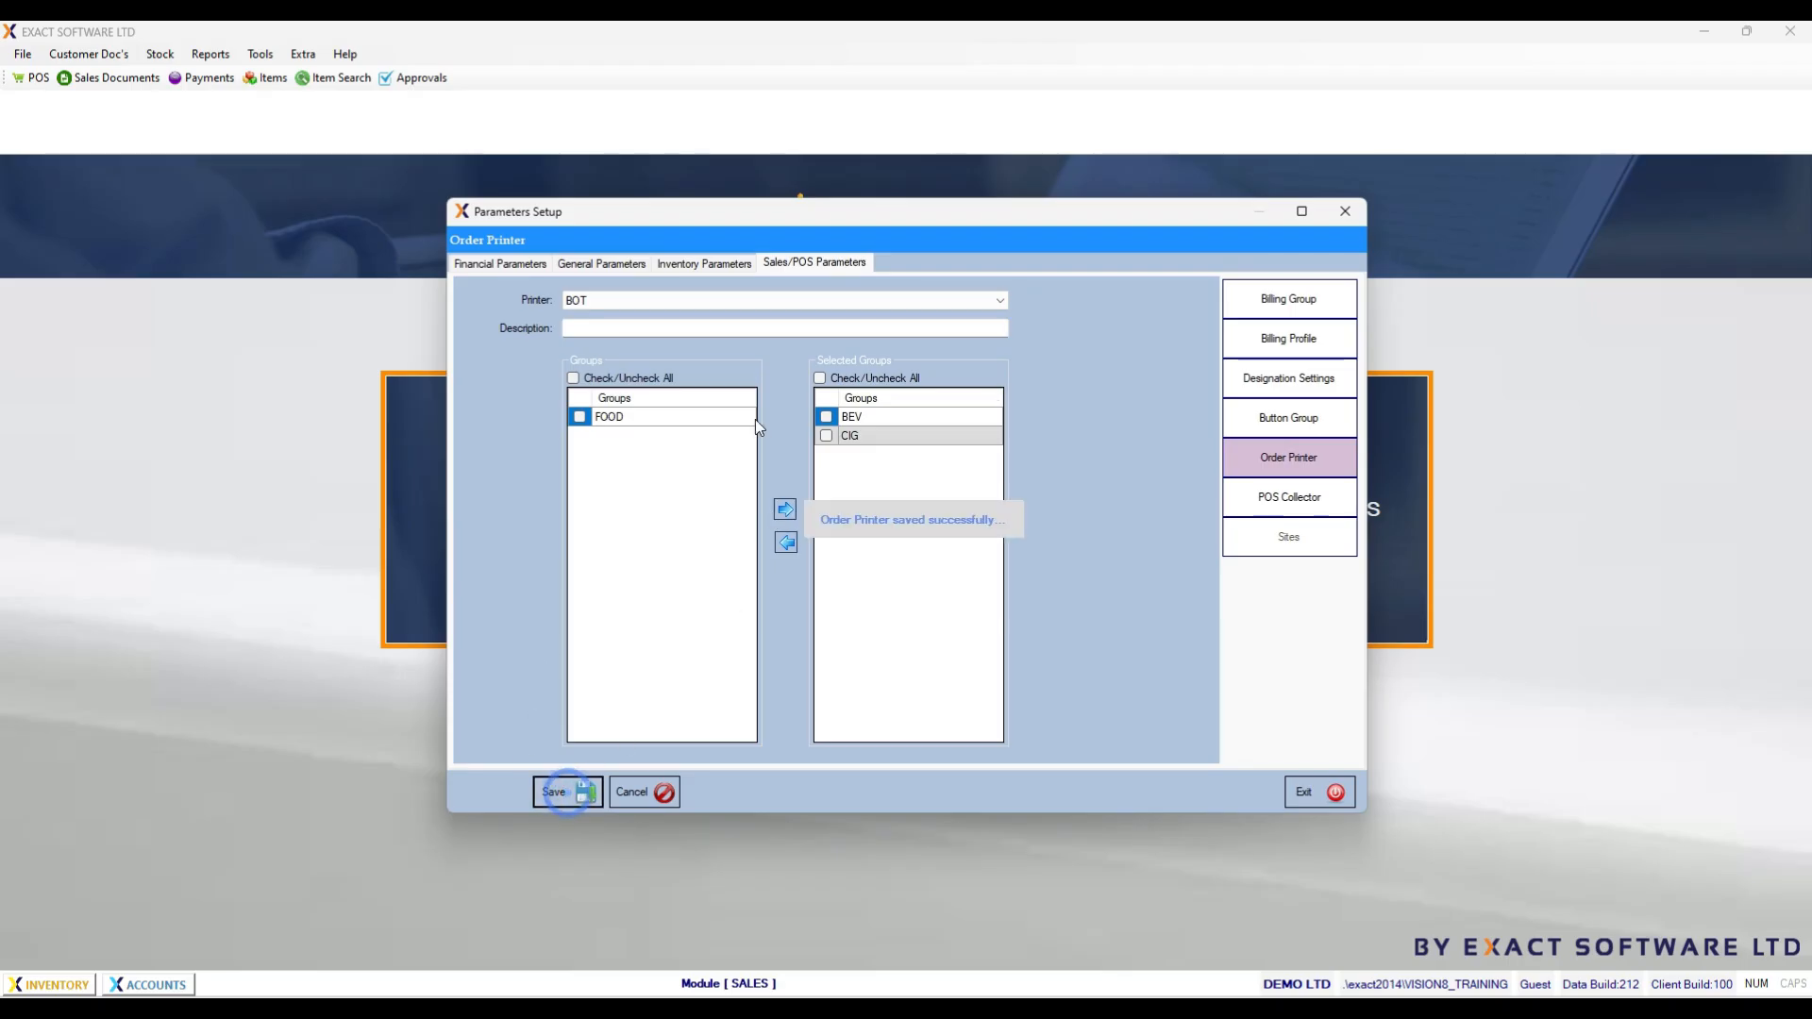
Step: Assign the FOOD group to the KOT order printer and save it
click(1000, 300)
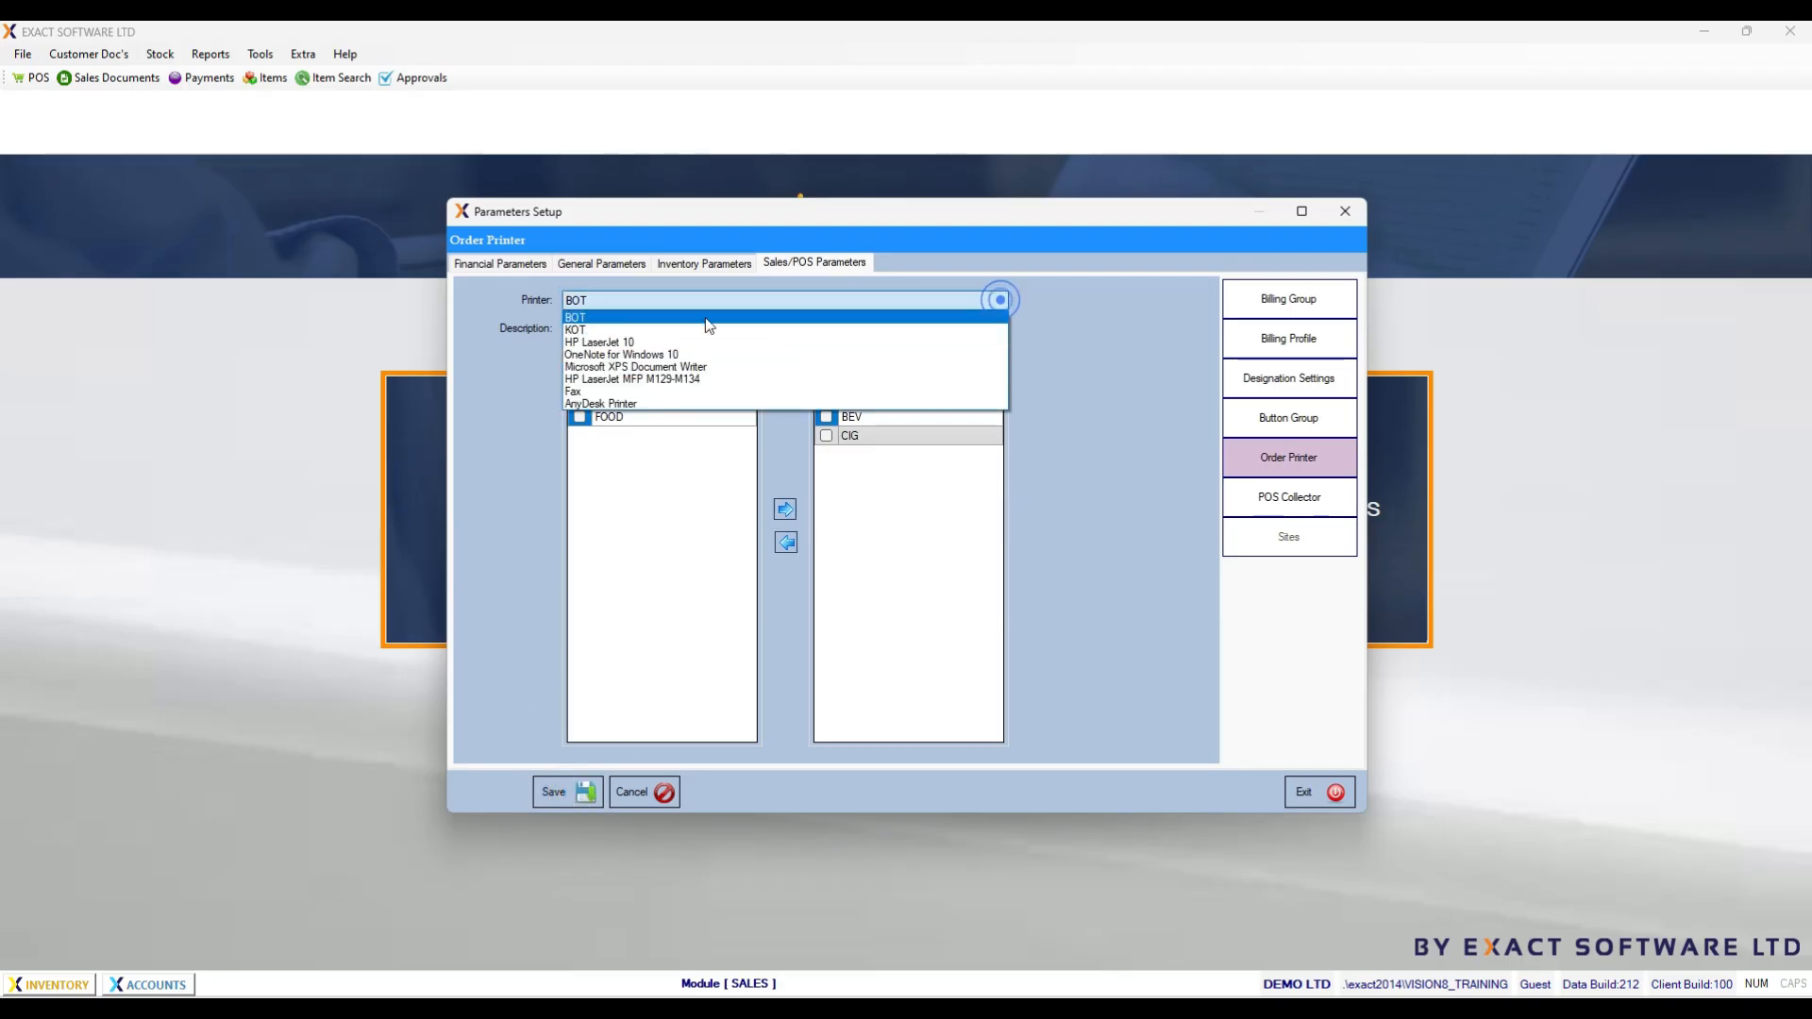
click(642, 330)
click(581, 417)
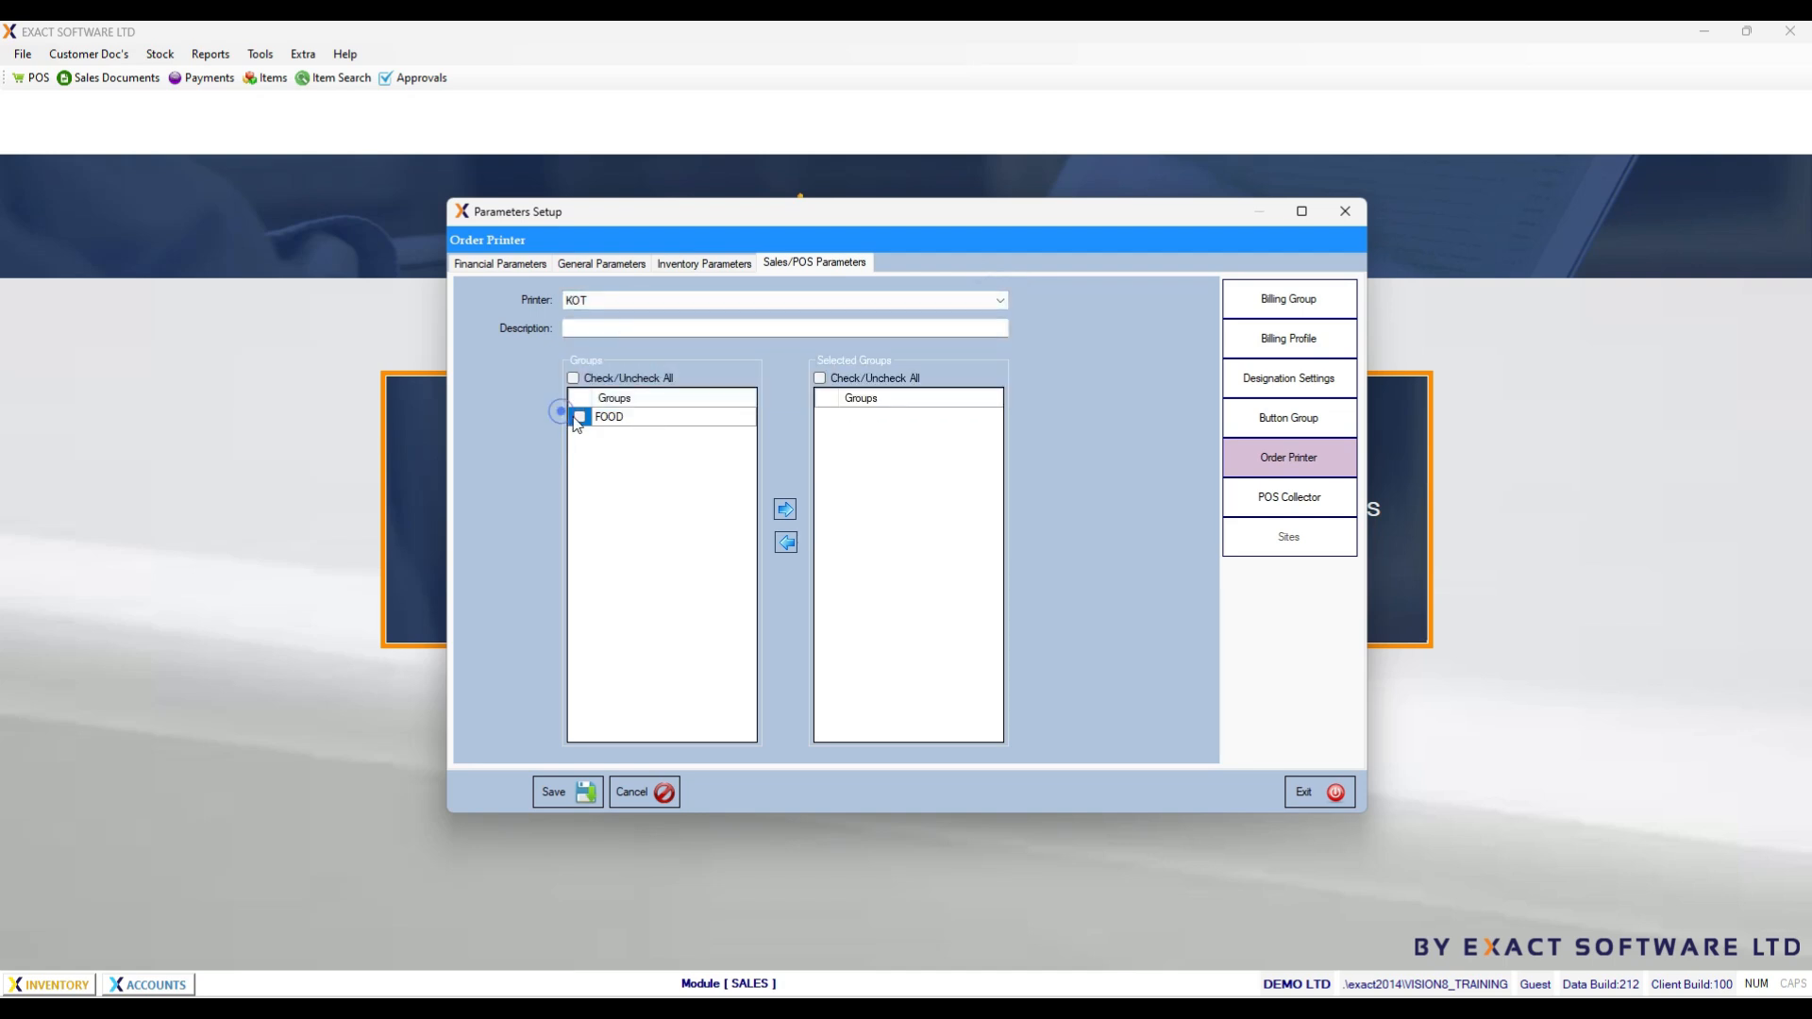
click(784, 510)
click(578, 789)
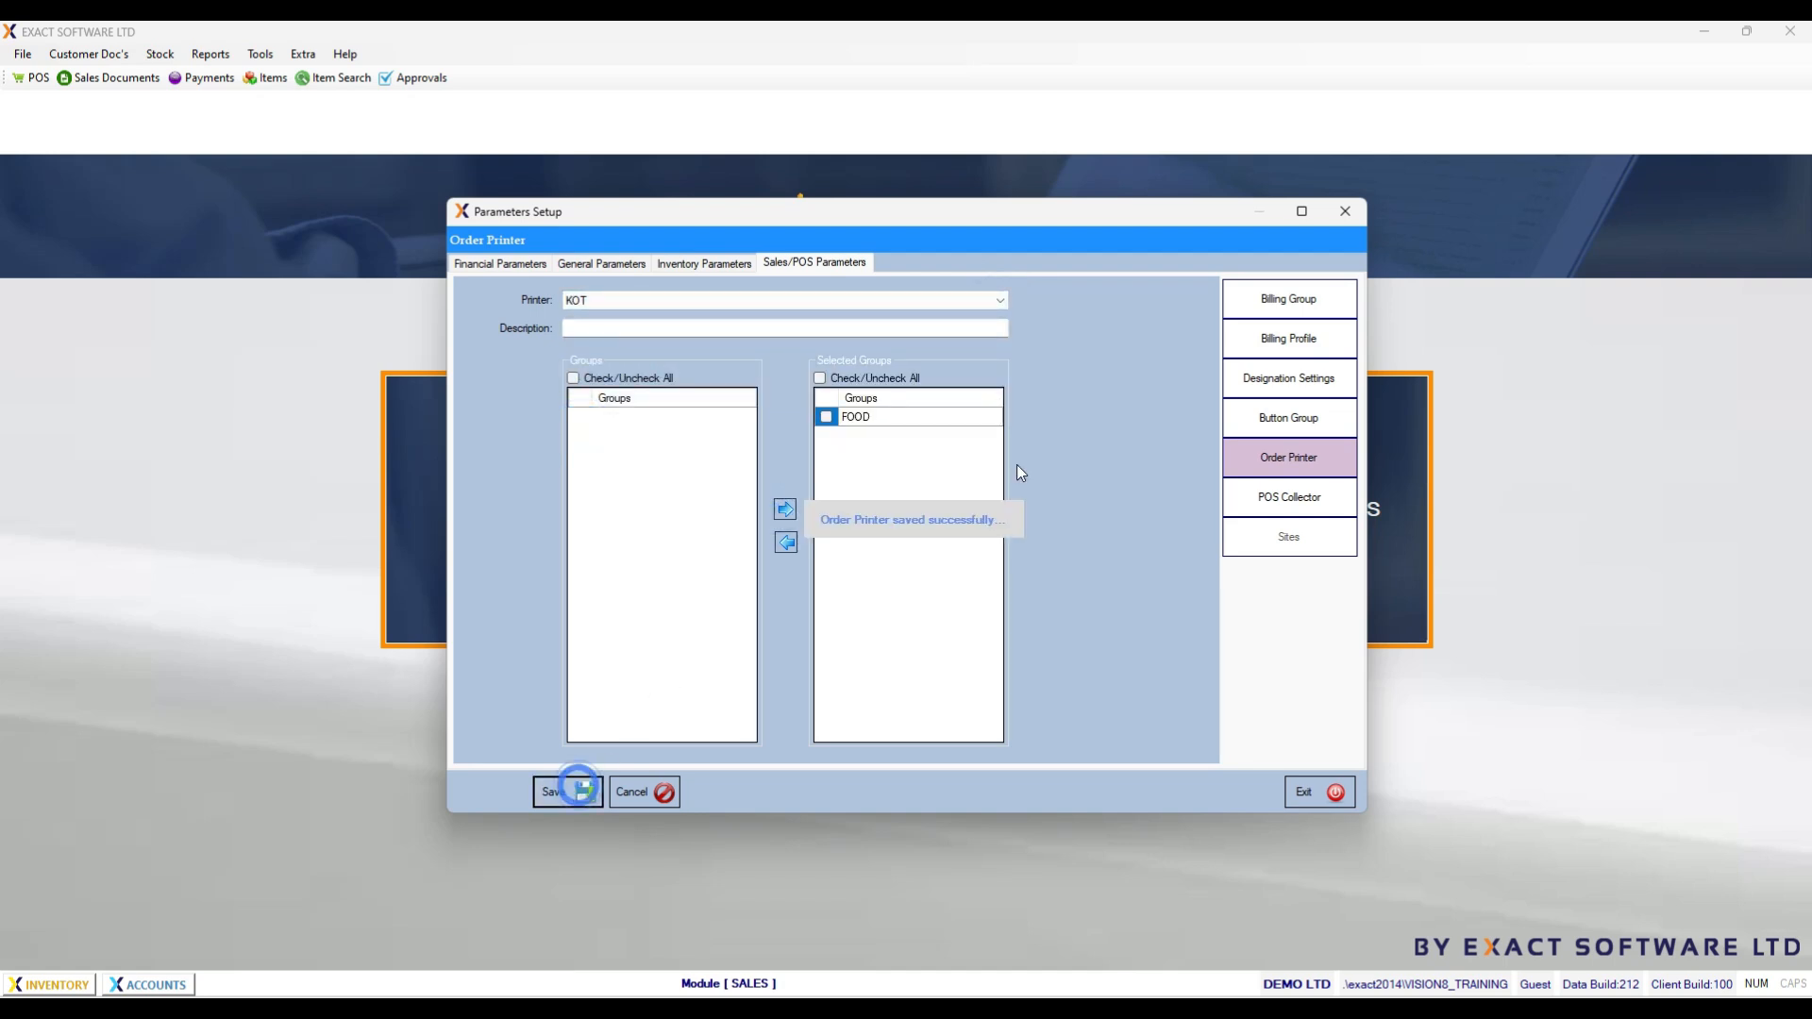
Step: Review the groups selected for the KOT and BOT order printers
click(999, 299)
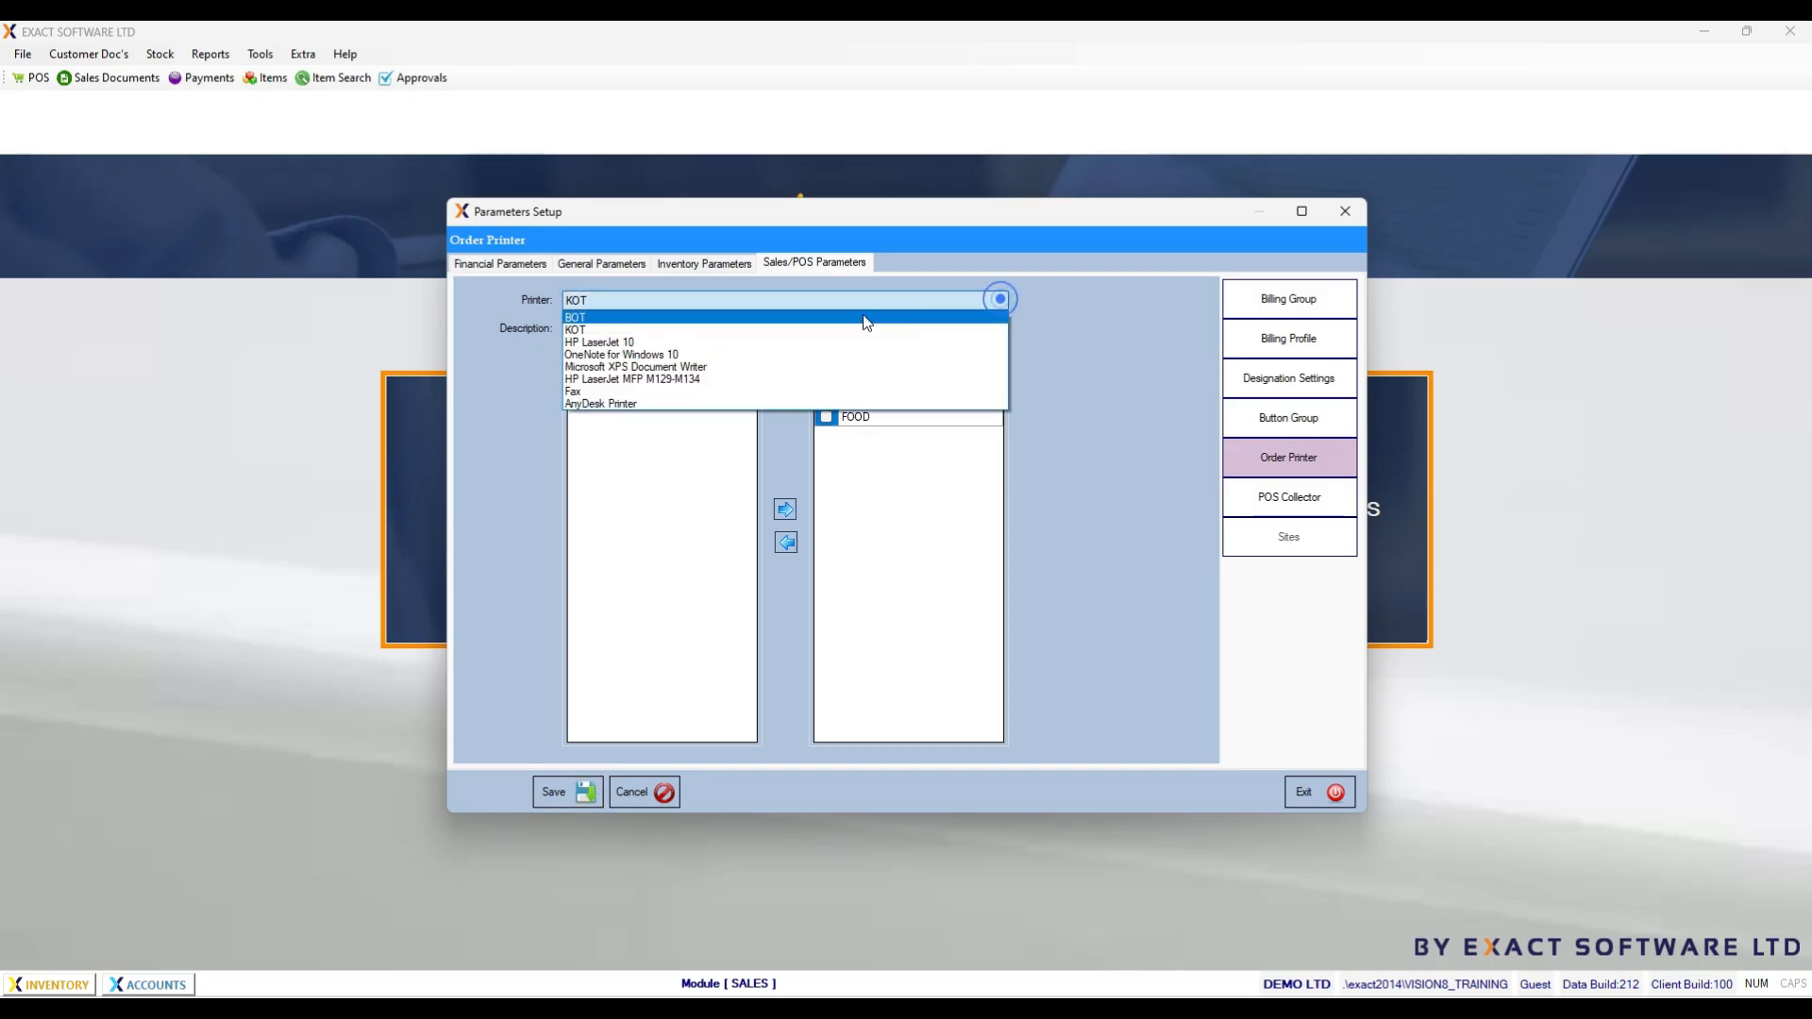
click(688, 329)
click(1002, 300)
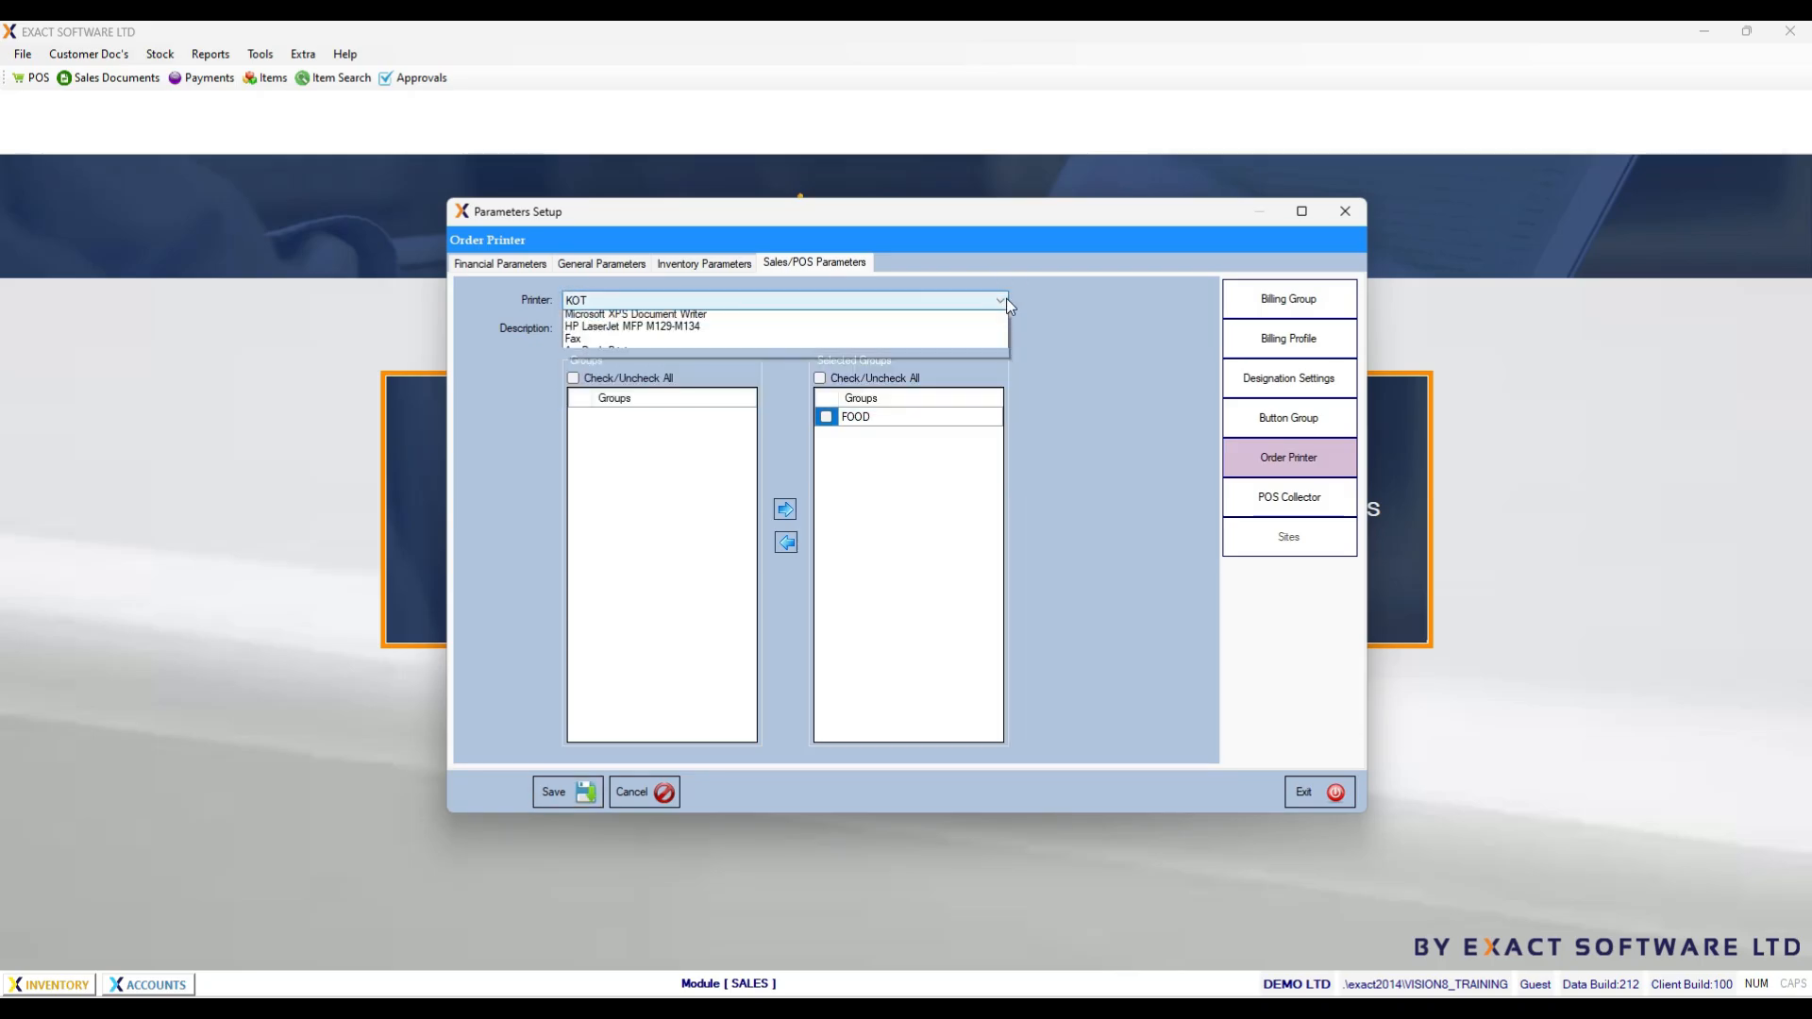
click(695, 316)
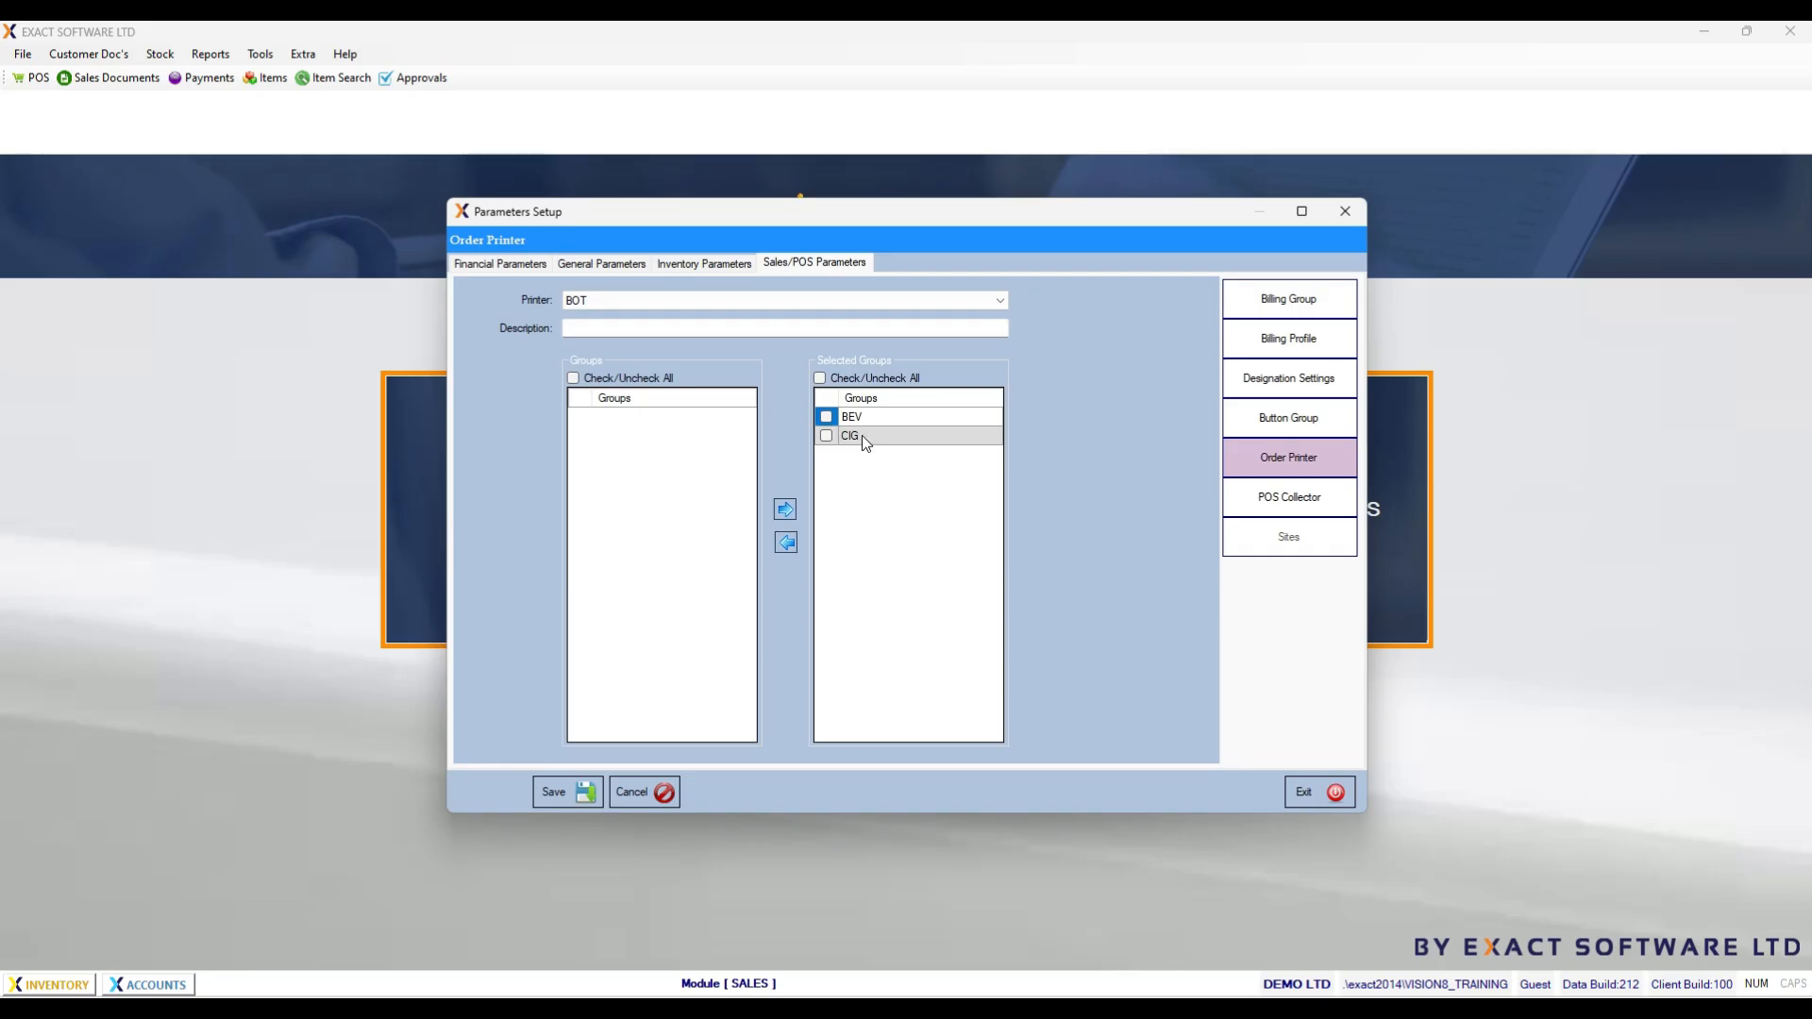
Step: Link the POS Collector's TZS CASH payment method to the CASH MAIN account, save it and close the parameters setup
click(1289, 497)
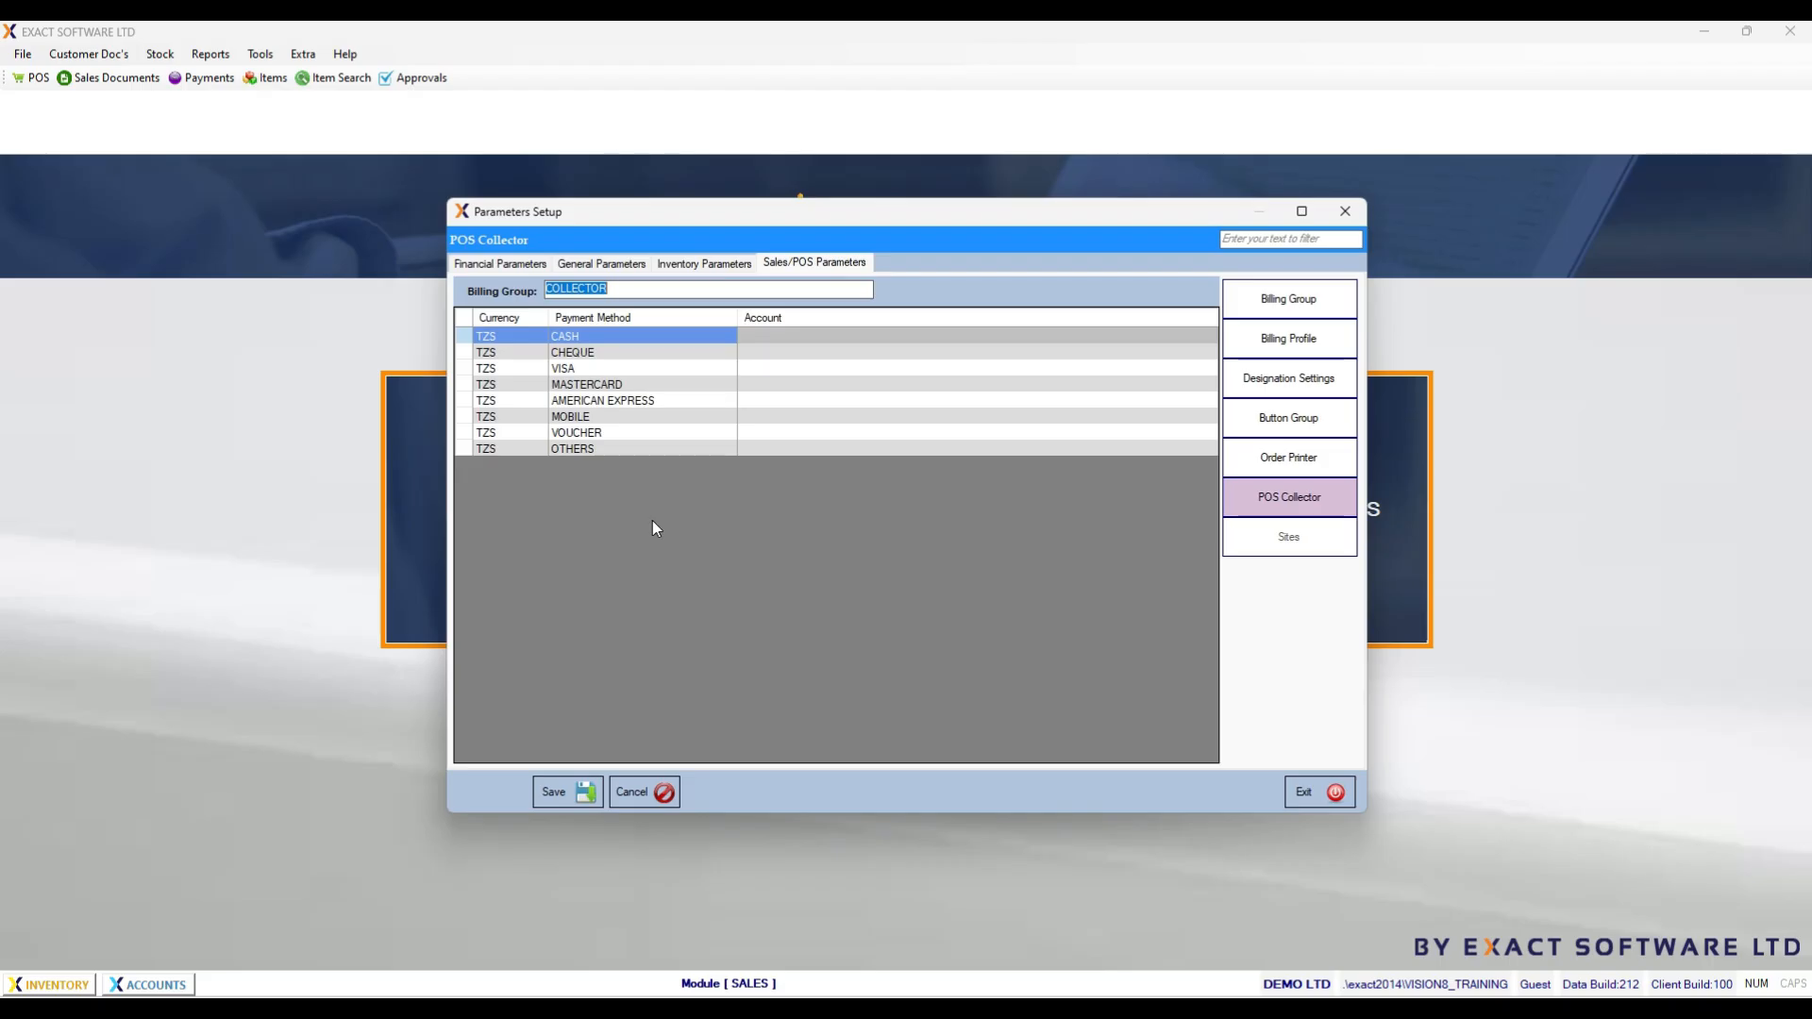
double_click(796, 335)
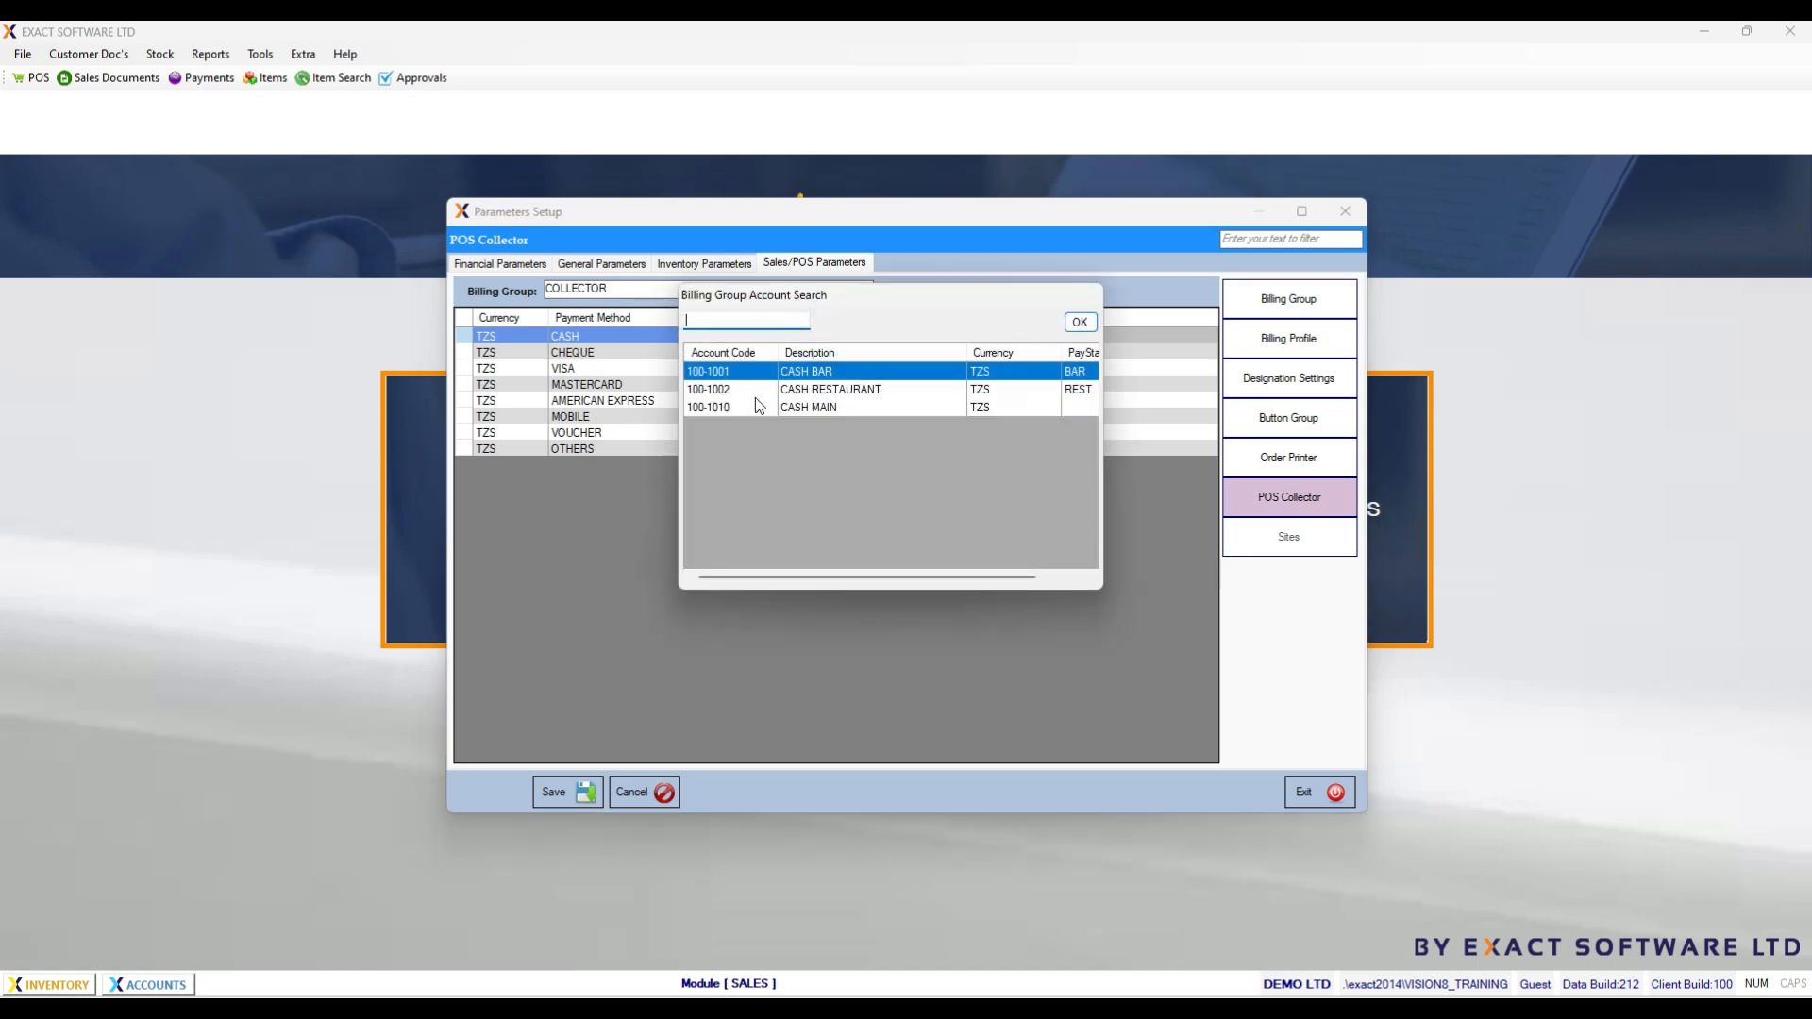
double_click(830, 406)
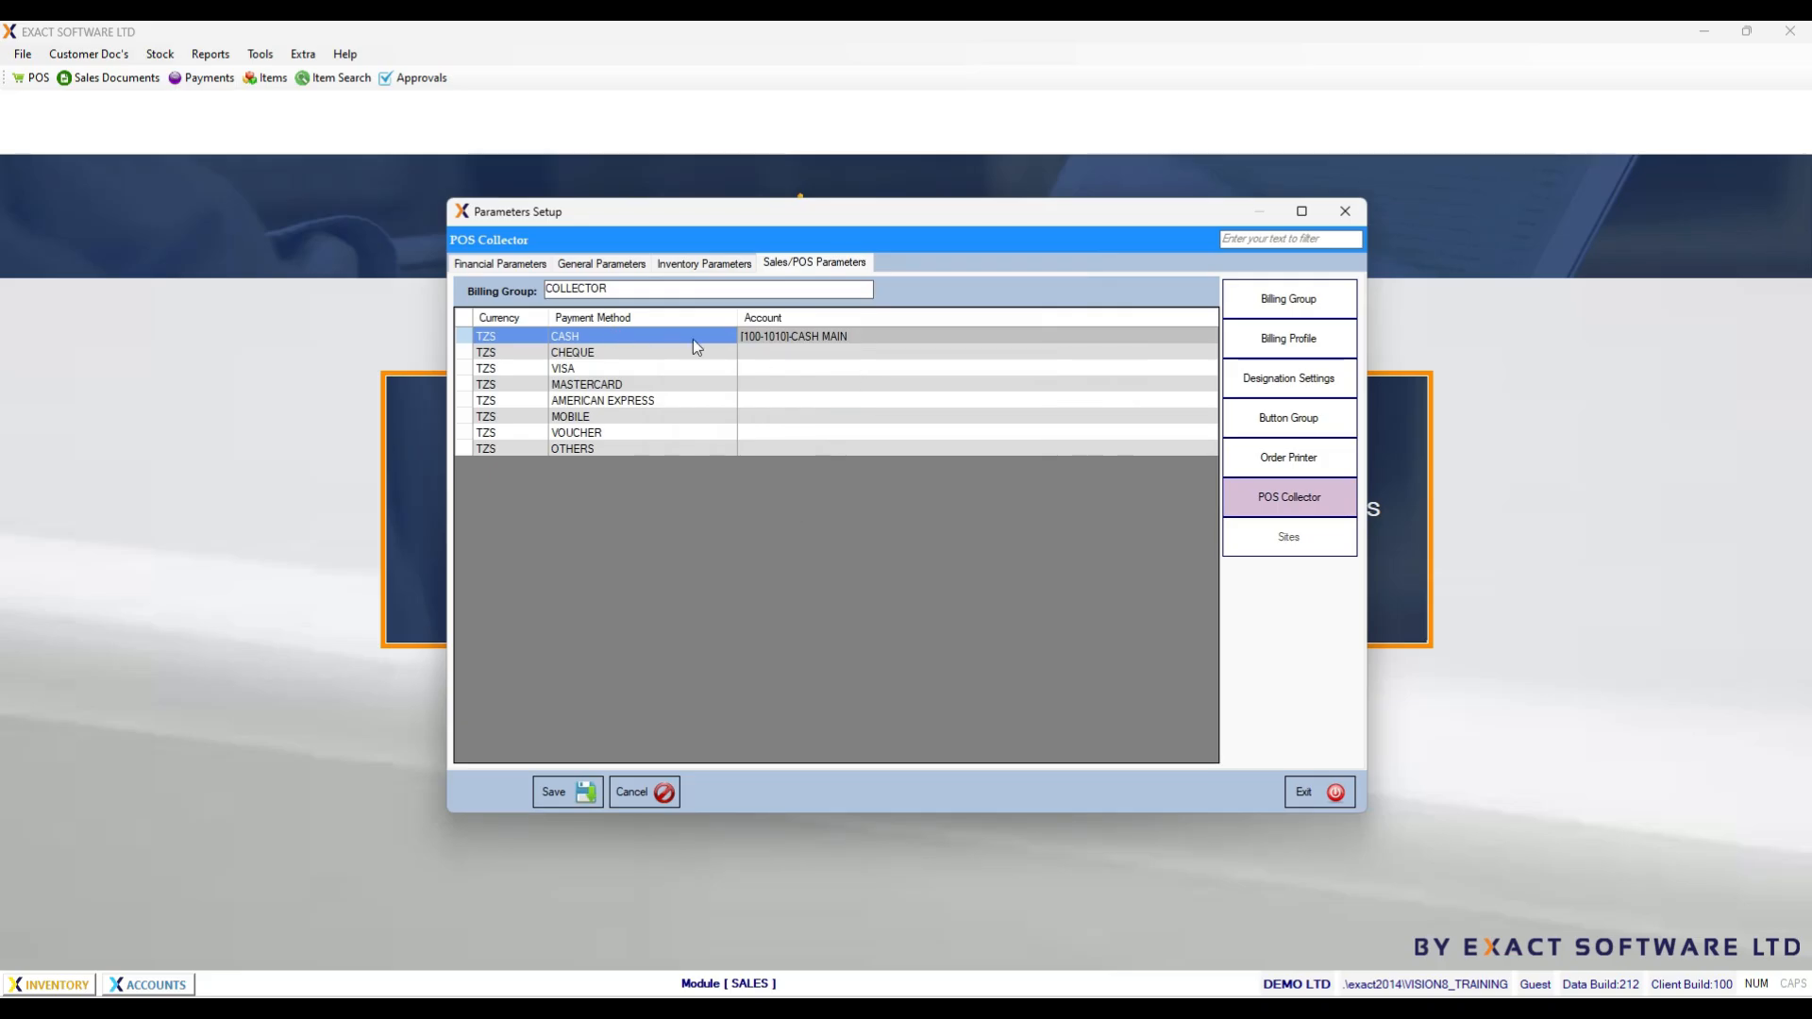
click(564, 795)
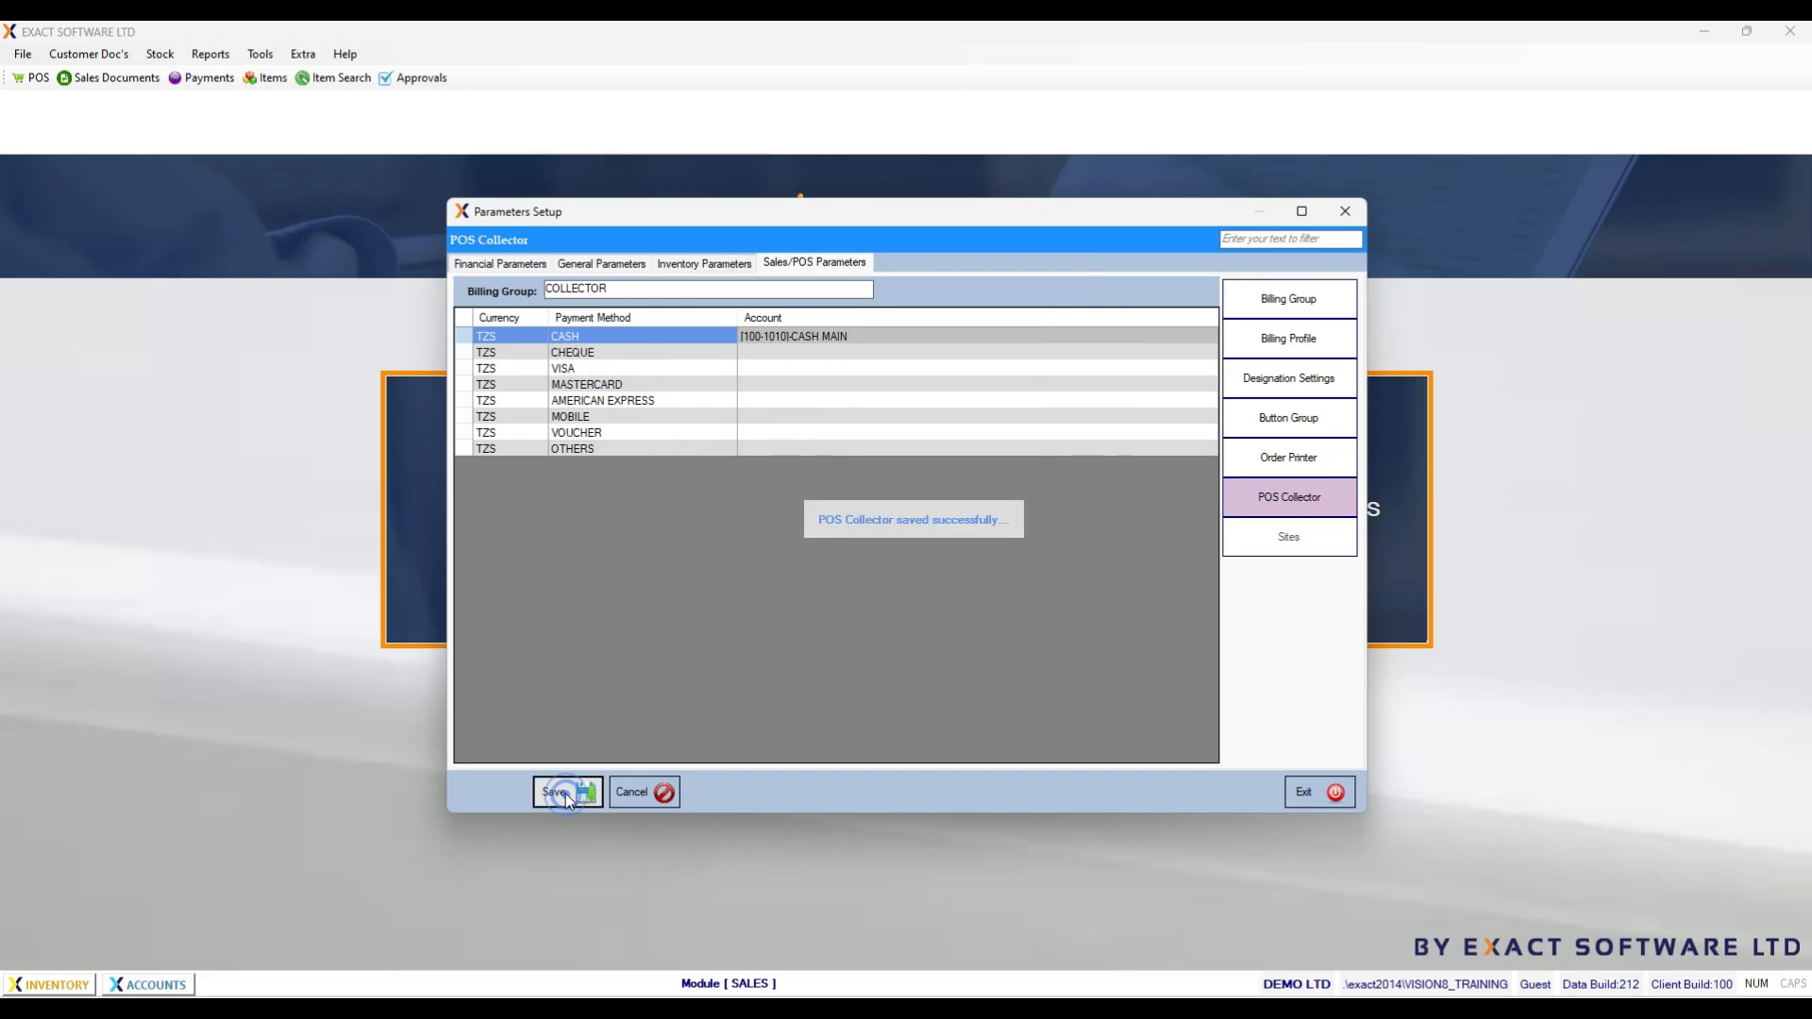
click(1303, 794)
Step: Examine the POS Collection cash drawers of the BAR and REST billing groups, and close the window
click(303, 54)
click(317, 123)
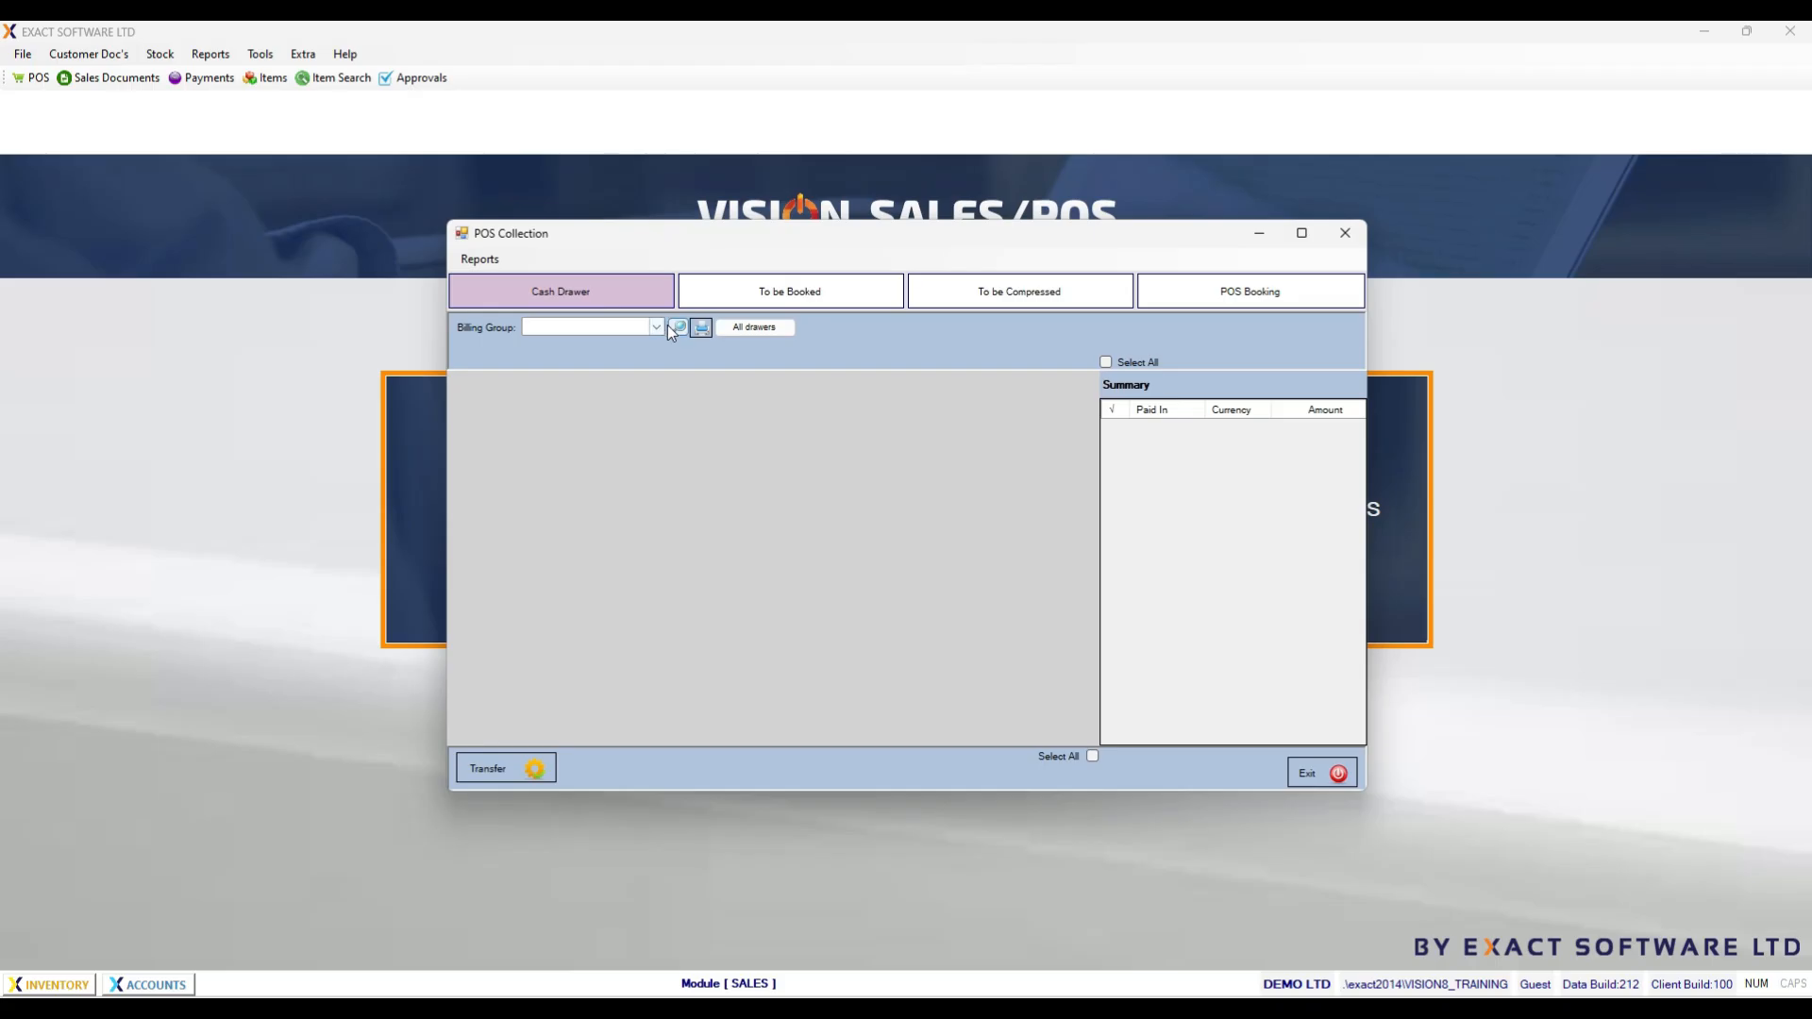
click(656, 328)
click(593, 338)
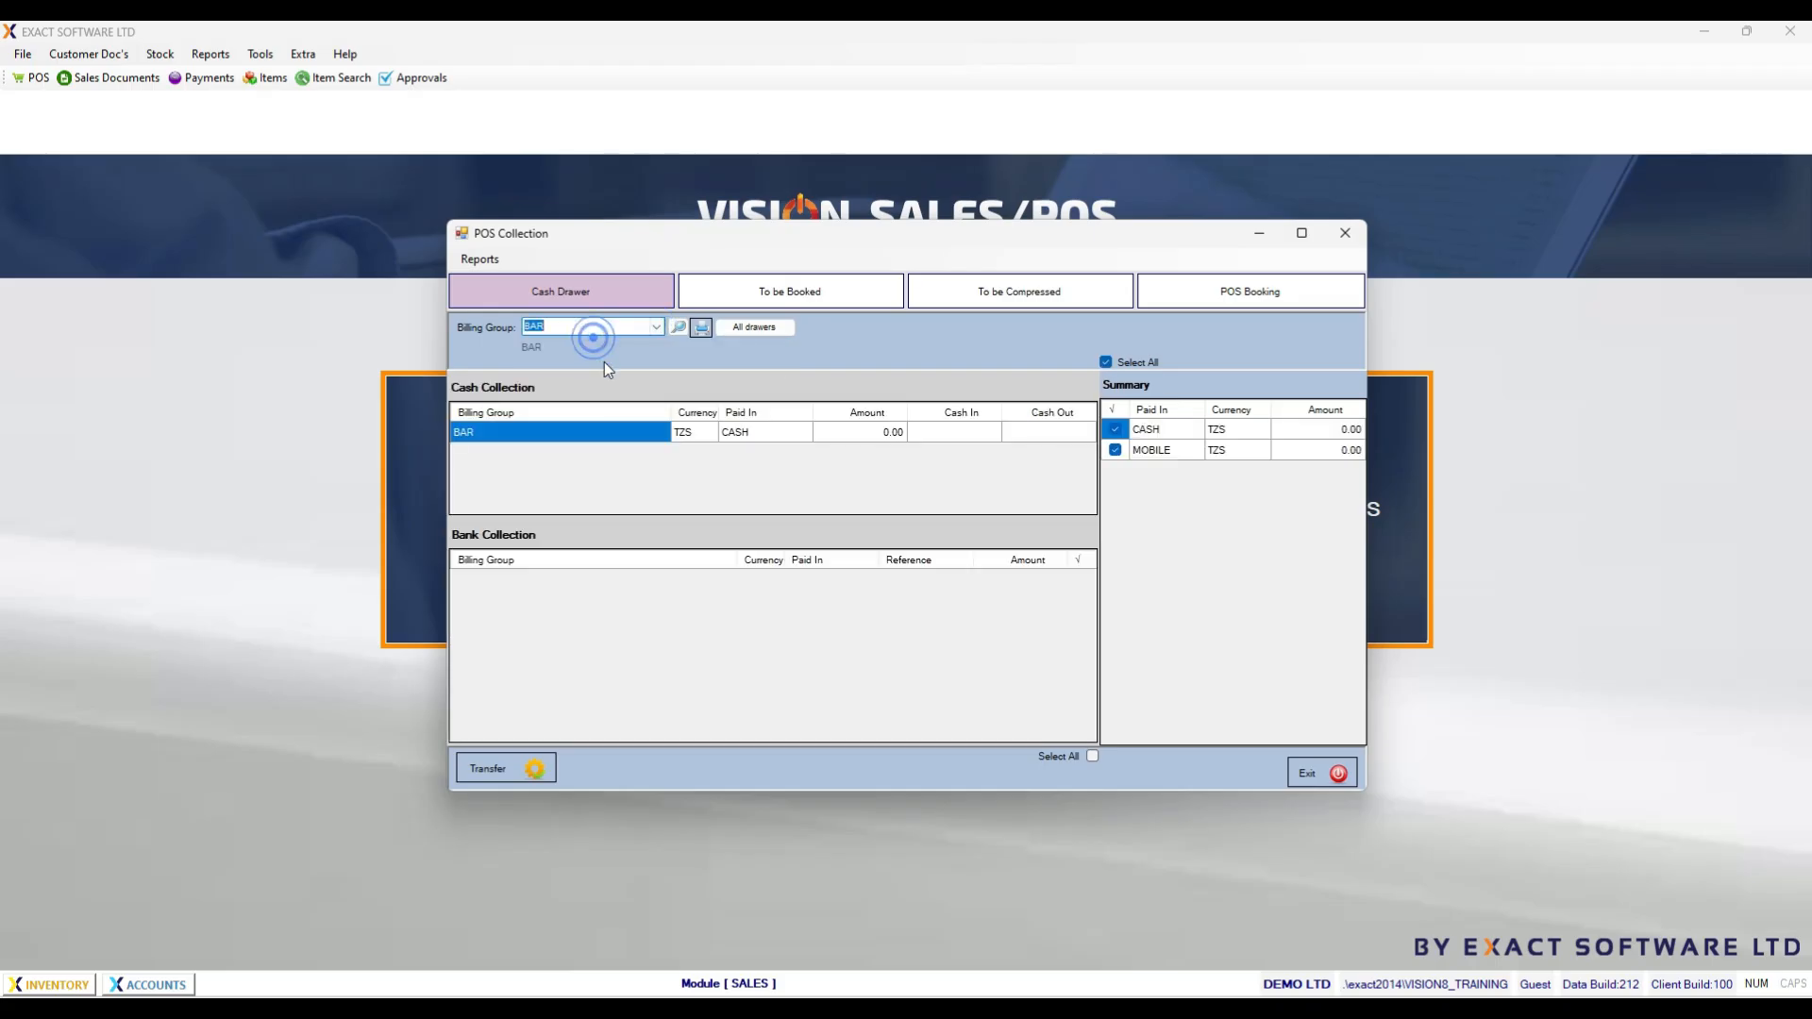
click(656, 327)
click(584, 353)
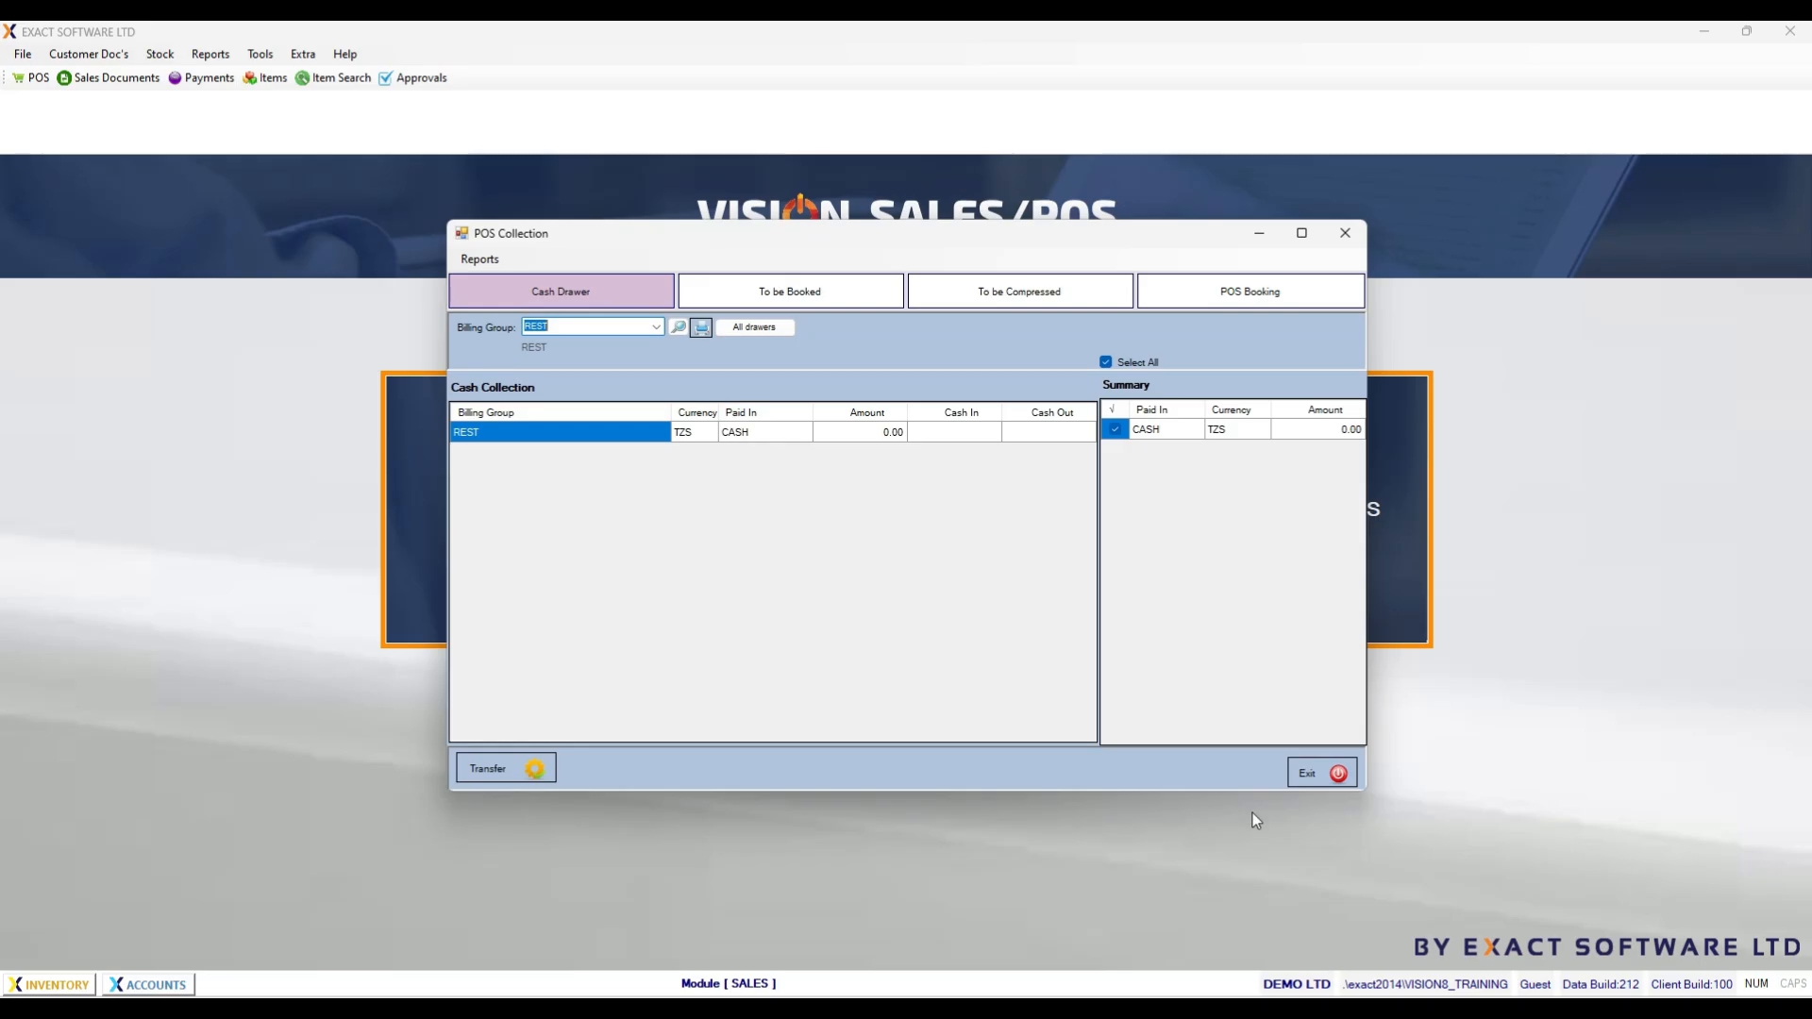
click(1314, 771)
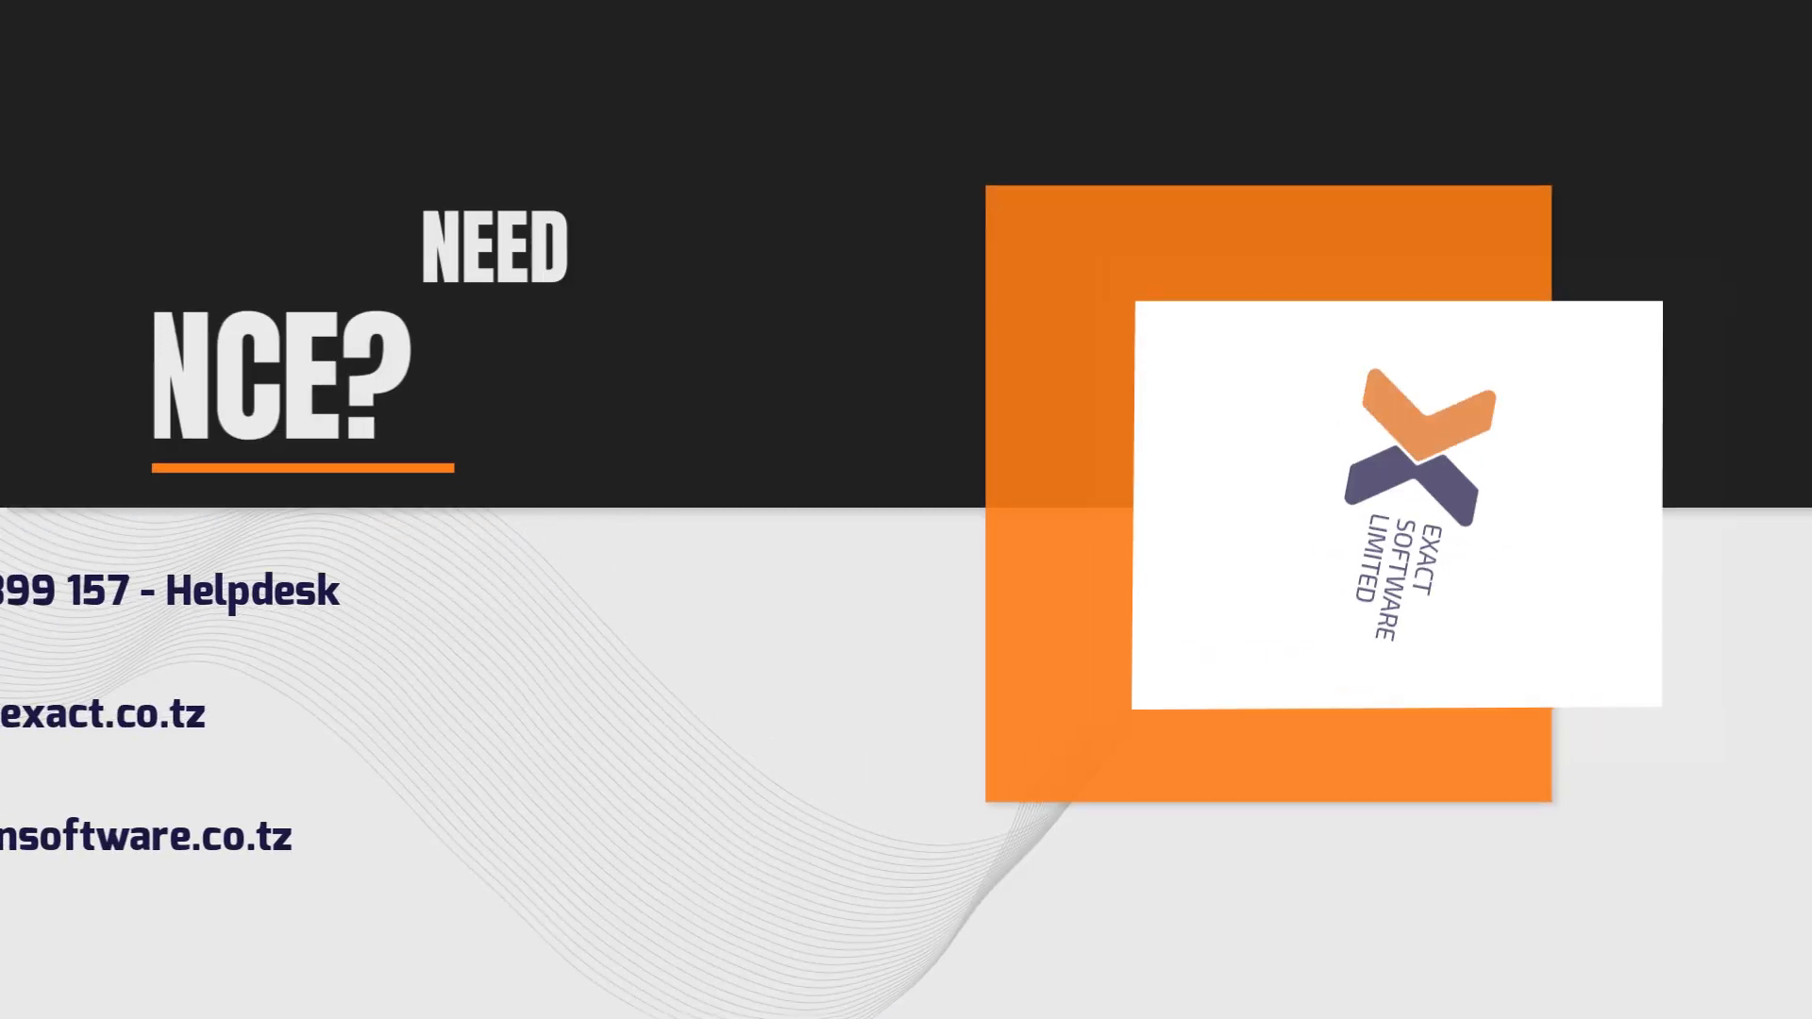